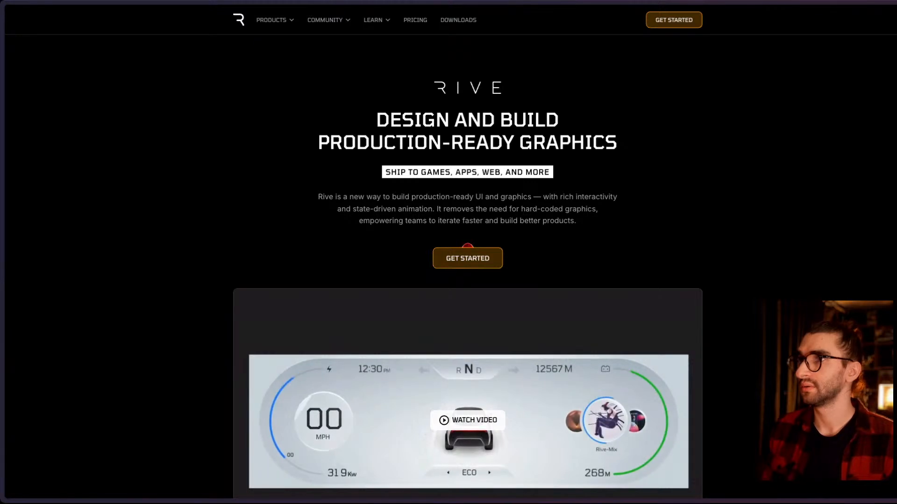
- Look over the Rive homepage's introduction, product video preview and case studies
{"action": "mouse_move", "coordinate": [896, 165]}
{"action": "left_mouse_down"}
{"action": "mouse_move", "coordinate": [874, 165]}
{"action": "mouse_move", "coordinate": [895, 169]}
{"action": "left_mouse_up"}
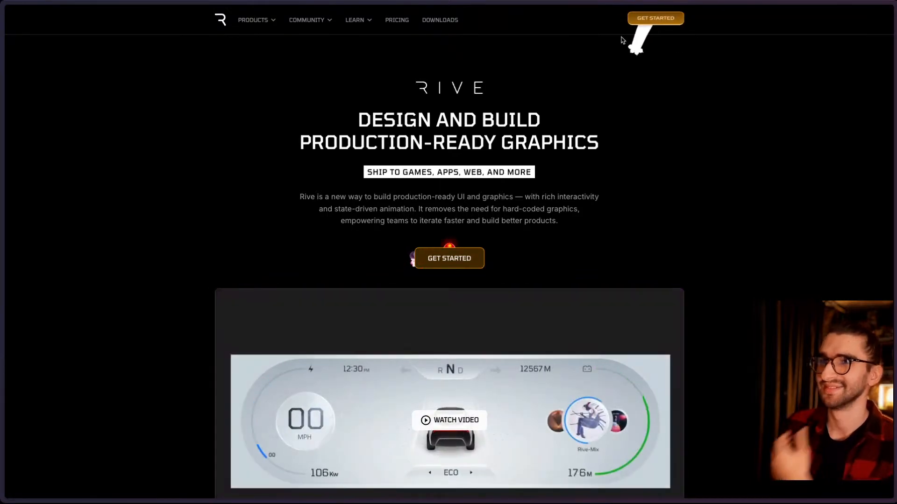
{"action": "scroll", "coordinate": [734, 35], "scroll_direction": "down", "scroll_amount": 5}
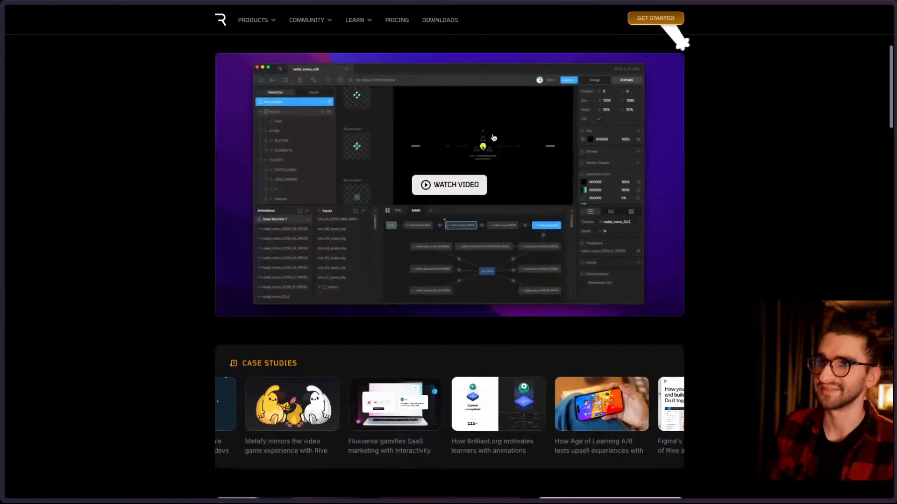
{"action": "scroll", "coordinate": [482, 151], "scroll_direction": "up", "scroll_amount": 1}
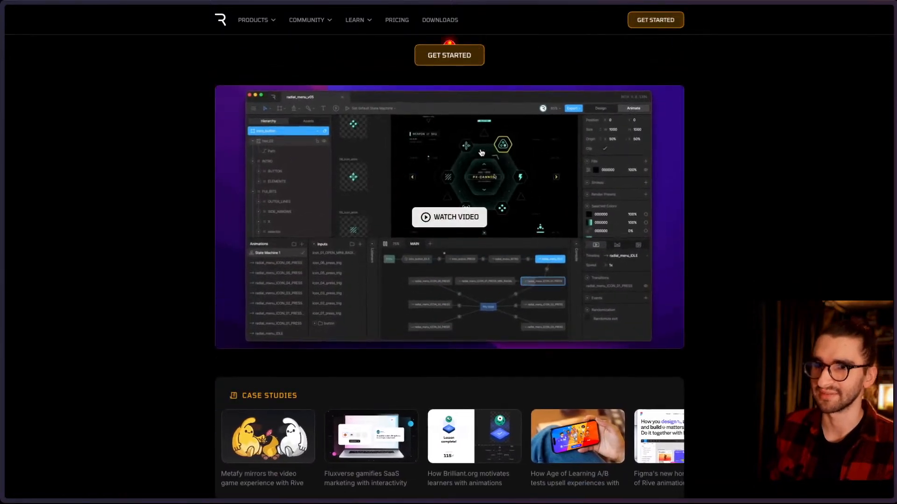
{"action": "scroll", "coordinate": [482, 152], "scroll_direction": "up", "scroll_amount": 4}
{"action": "scroll", "coordinate": [481, 152], "scroll_direction": "up", "scroll_amount": 1}
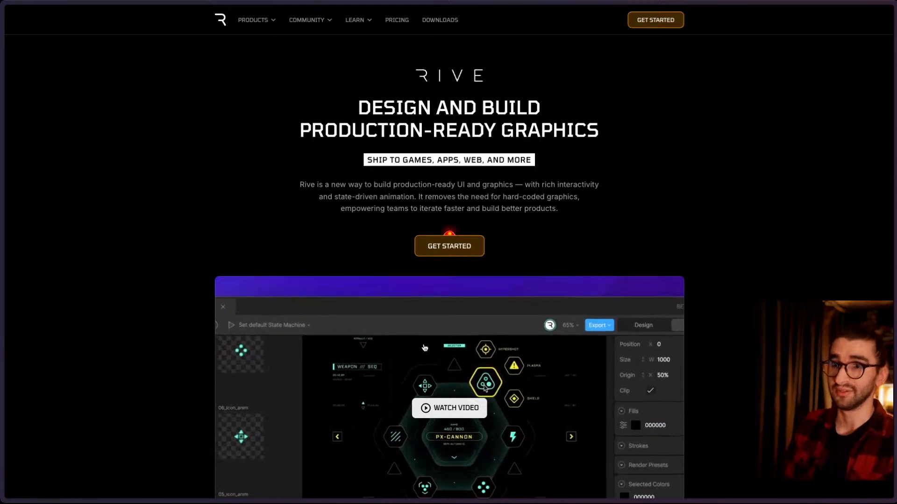
{"action": "scroll", "coordinate": [400, 332], "scroll_direction": "down", "scroll_amount": 3}
{"action": "scroll", "coordinate": [400, 331], "scroll_direction": "up", "scroll_amount": 4}
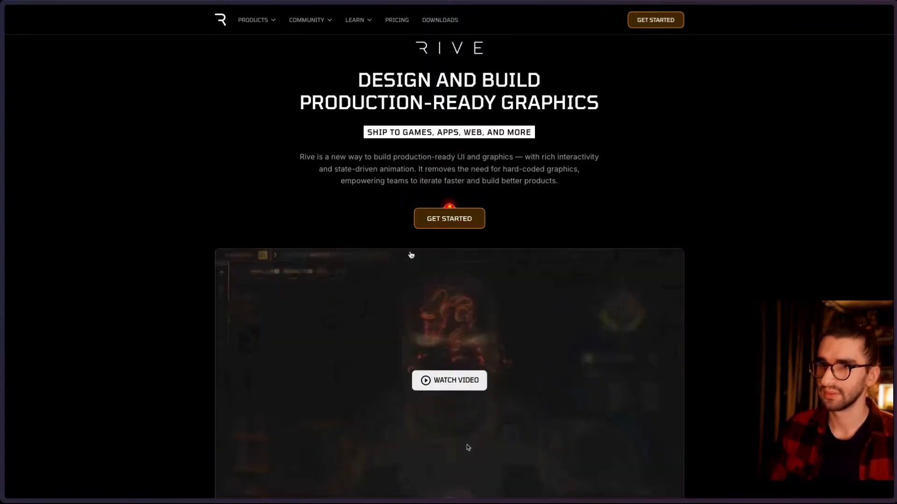
{"action": "scroll", "coordinate": [411, 254], "scroll_direction": "up", "scroll_amount": 1}
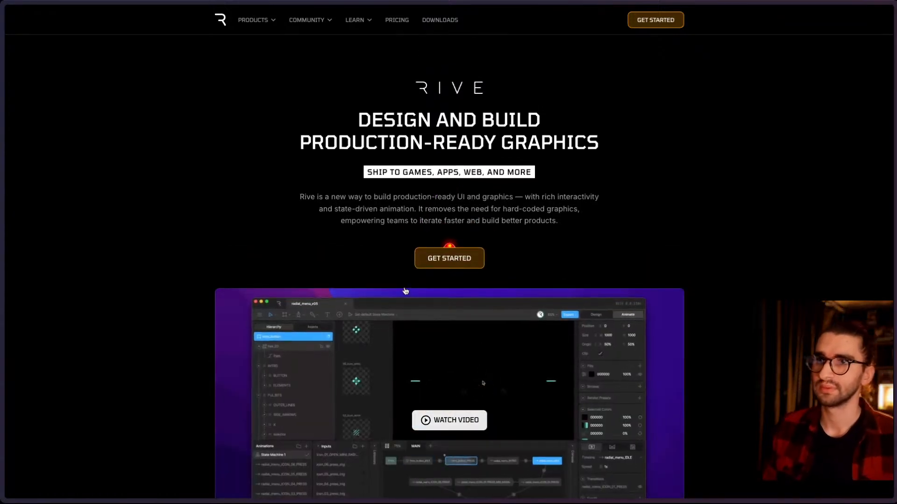
- Open Rive's sign-in page from the homepage and try to log in with the existing Google account
{"action": "left_click", "coordinate": [450, 256]}
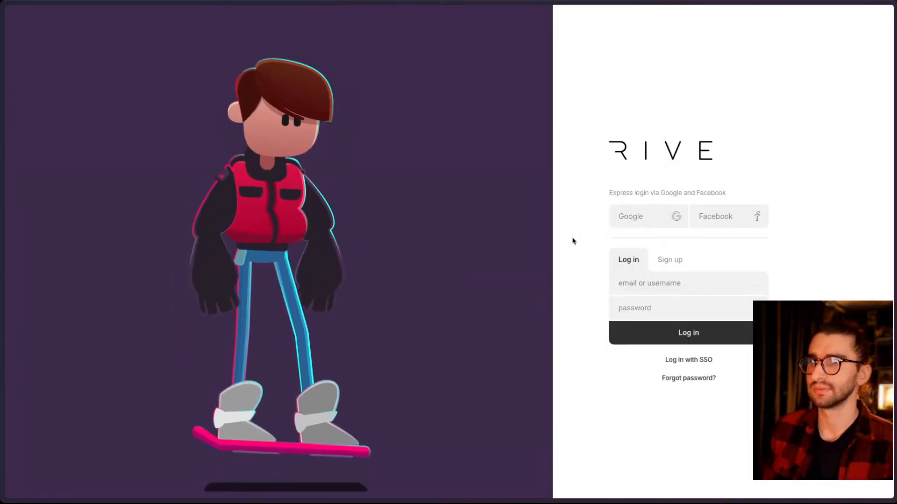
{"action": "left_click", "coordinate": [645, 221]}
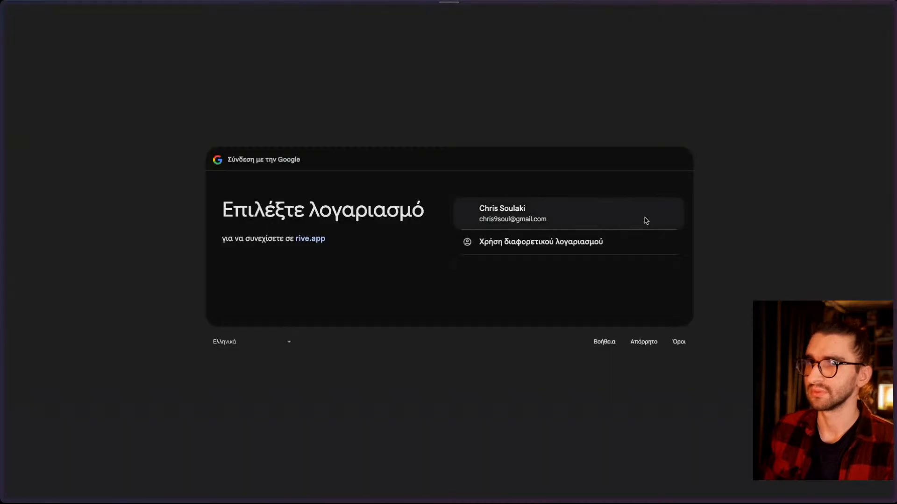
{"action": "left_click", "coordinate": [557, 217]}
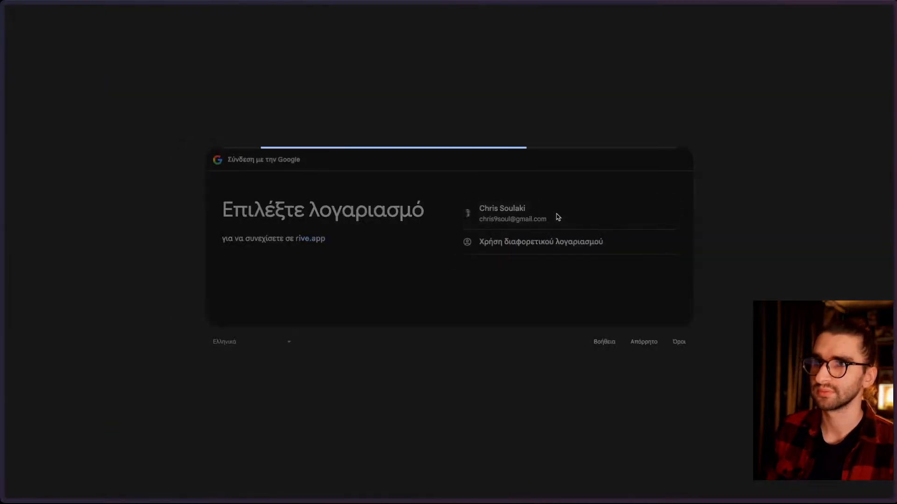
{"action": "left_click", "coordinate": [623, 304]}
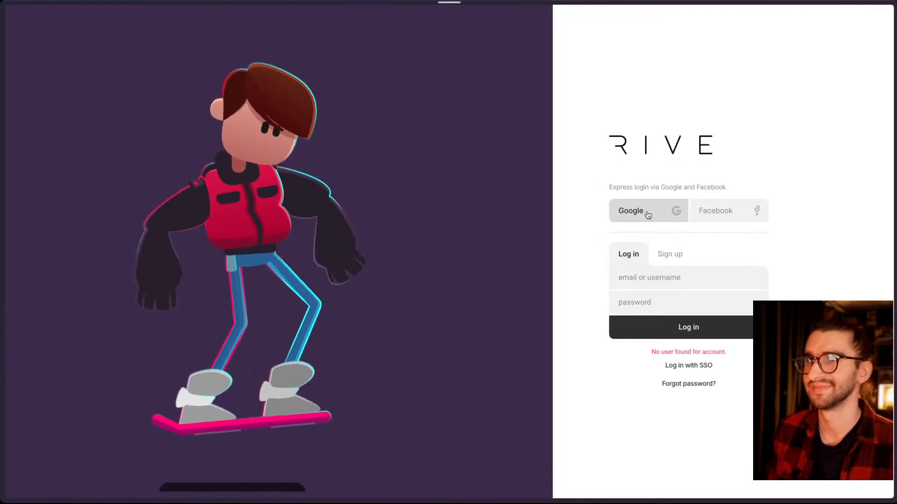
{"action": "left_click", "coordinate": [648, 214]}
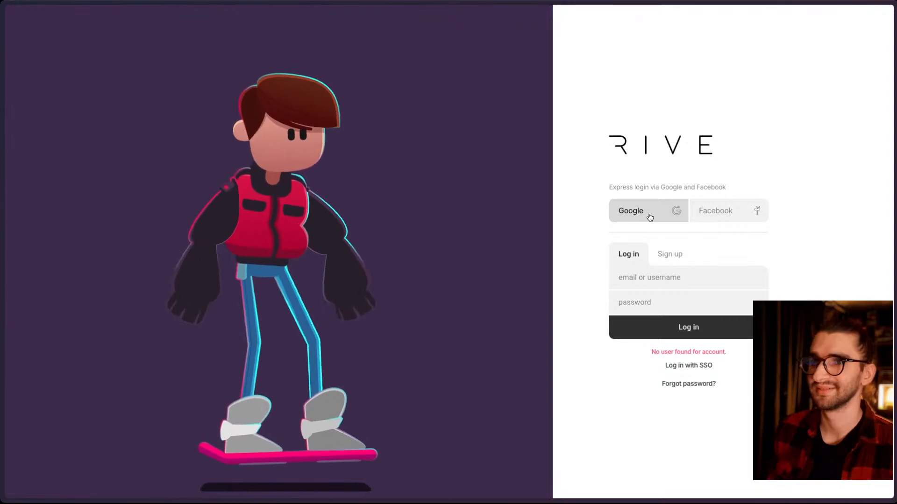
{"action": "mouse_move", "coordinate": [1, 186]}
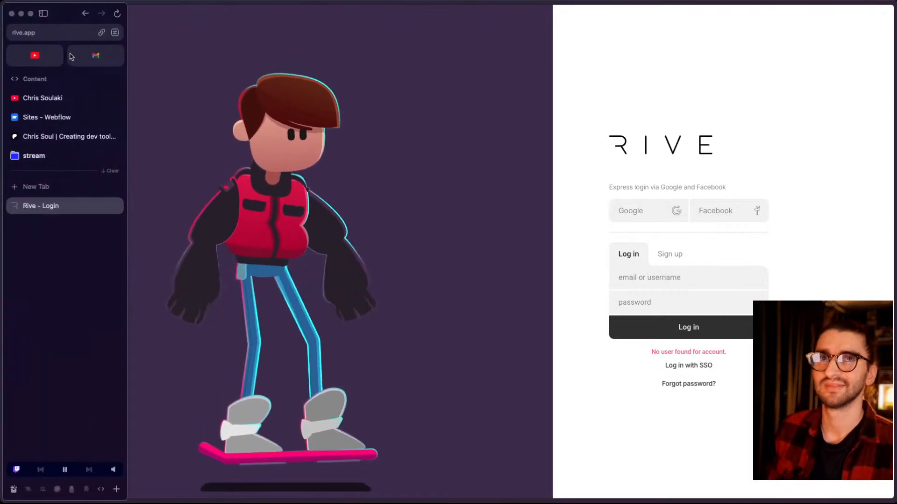
{"action": "left_click", "coordinate": [61, 32]}
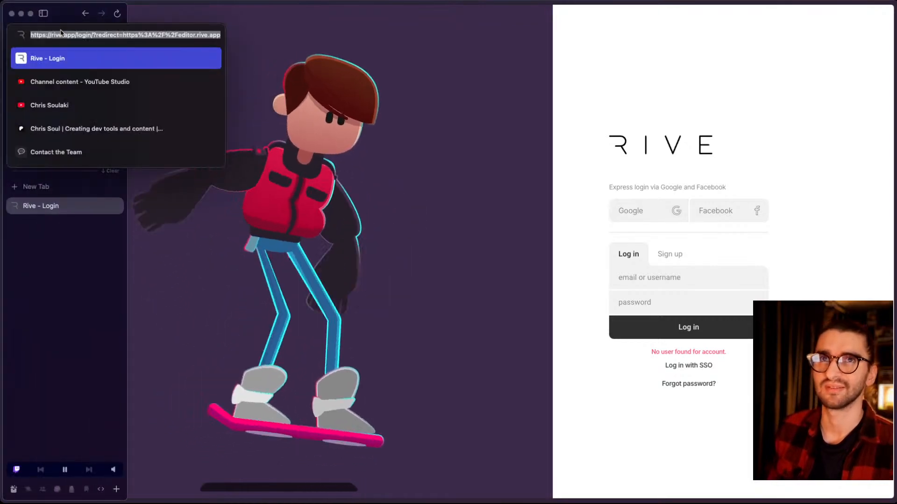
{"action": "left_click", "coordinate": [469, 179]}
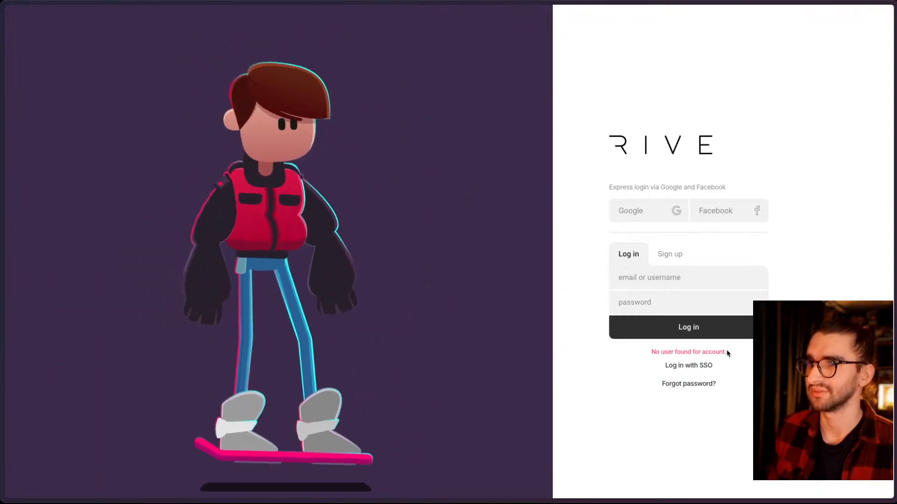
- Switch from logging in to signing up and create the Rive account through Google
{"action": "left_click", "coordinate": [669, 256]}
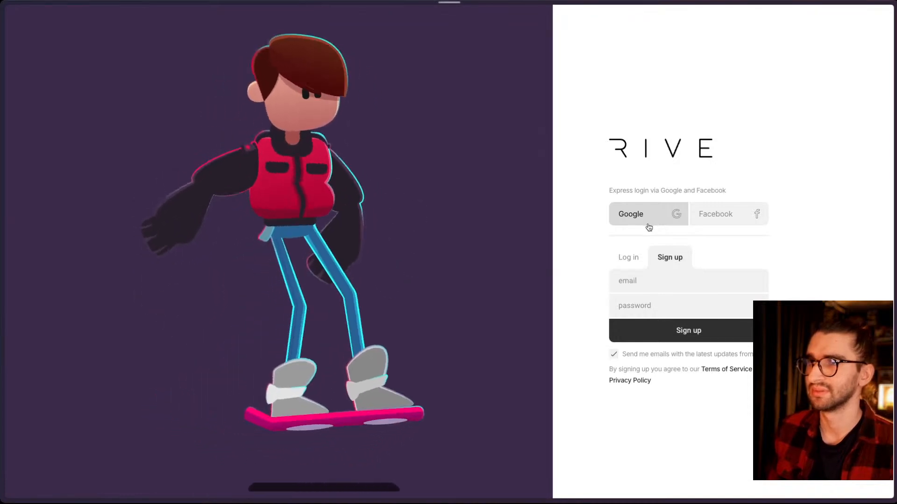
{"action": "left_click", "coordinate": [649, 227]}
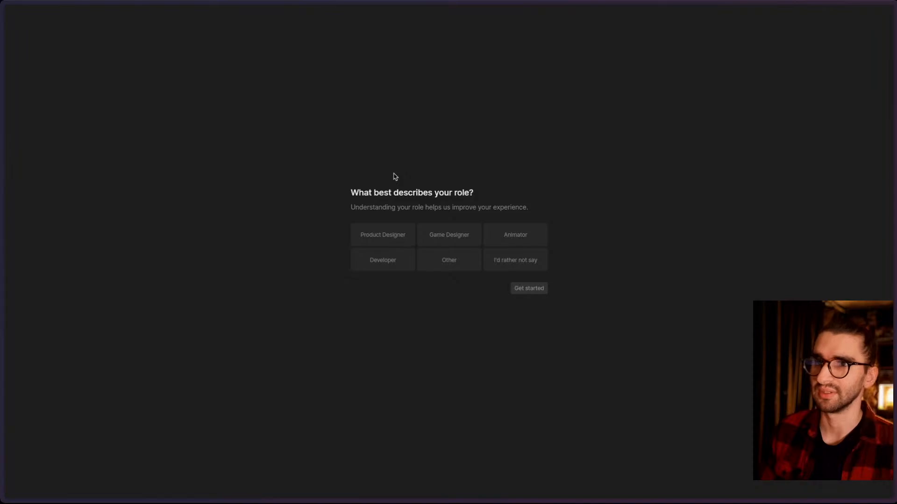
- Inspect the role question page in the developer tools, picking the flutter-view element to see how the page is built
{"action": "key", "text": "alt+super+i"}
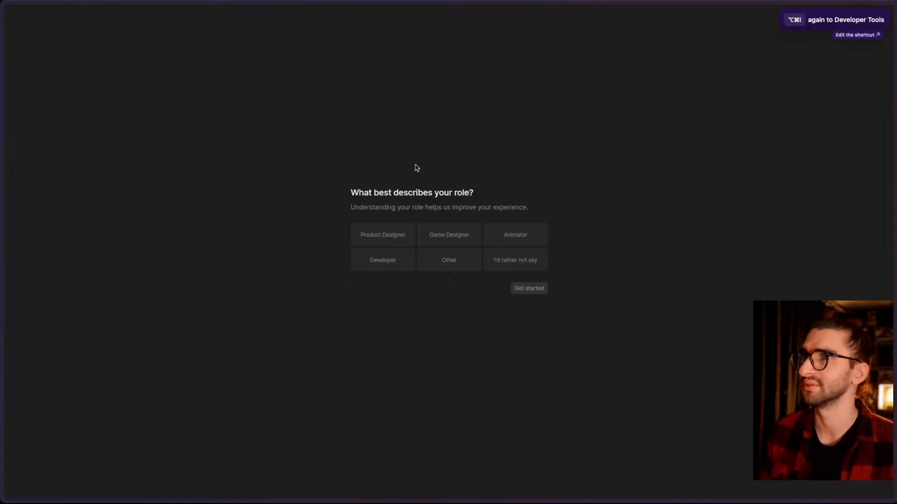
{"action": "key", "text": "alt+super+i"}
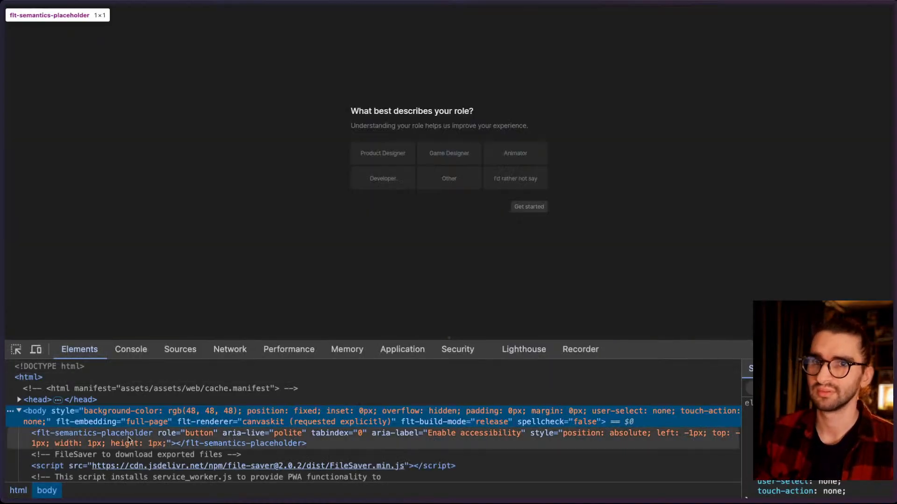
{"action": "scroll", "coordinate": [129, 440], "scroll_direction": "down", "scroll_amount": 5}
{"action": "left_click", "coordinate": [16, 349]}
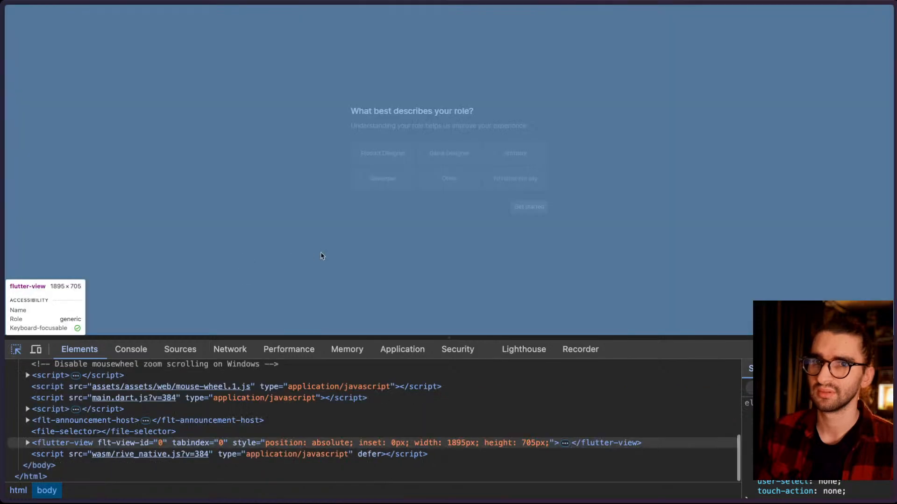
{"action": "left_click", "coordinate": [321, 256]}
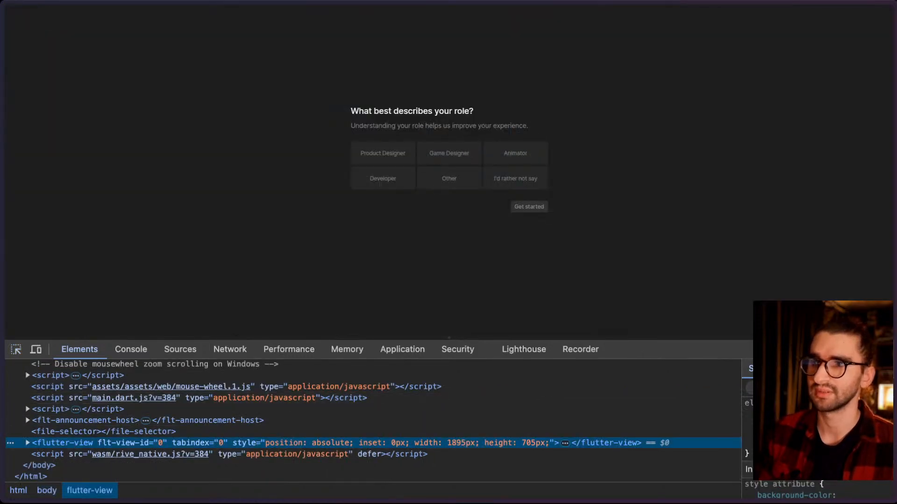
{"action": "left_click", "coordinate": [882, 349]}
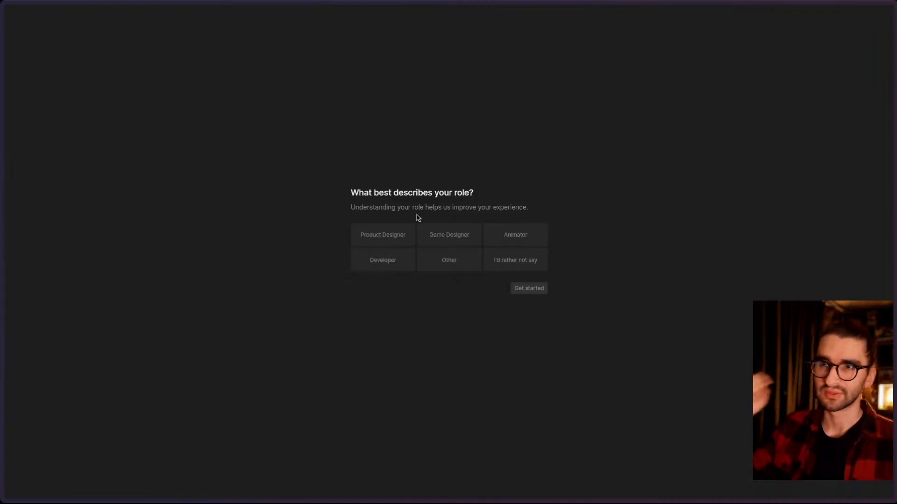
- Search the web for "flutter" in a new tab and open the official flutter.dev site
{"action": "key", "text": "ctrl+t"}
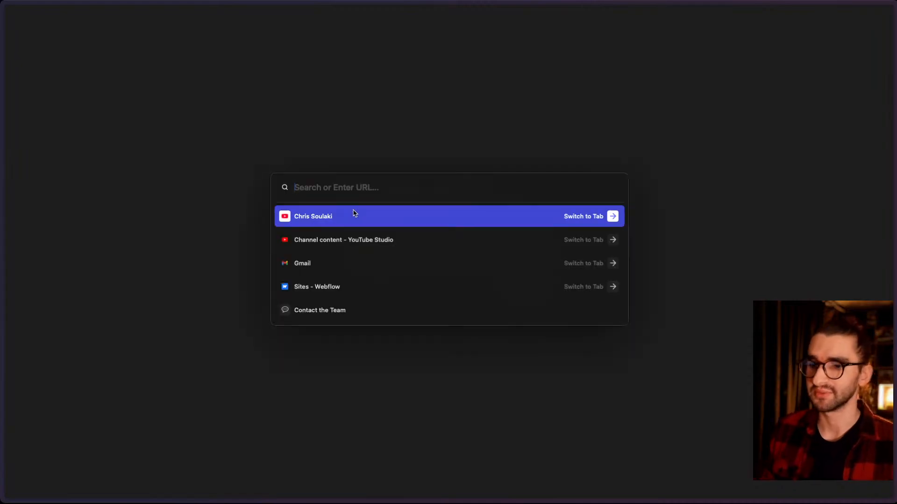
{"action": "type", "text": "flutter"}
{"action": "key", "text": "Return"}
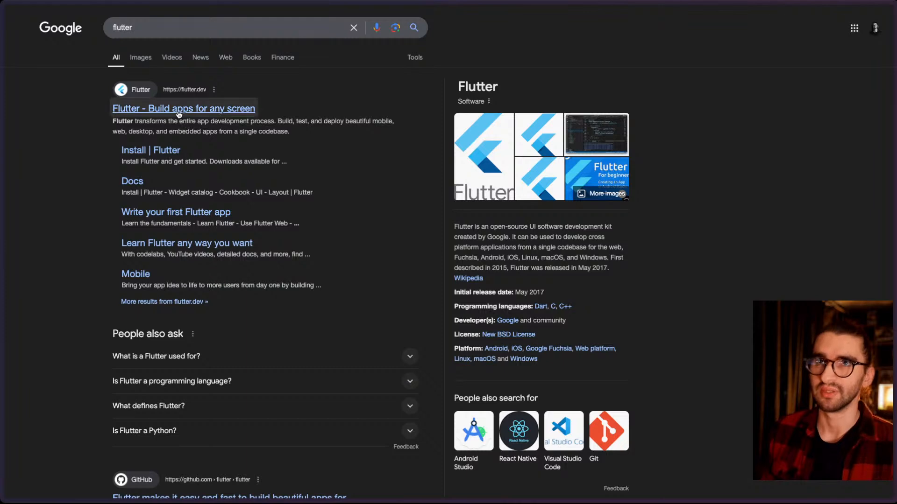
{"action": "left_click", "coordinate": [179, 110]}
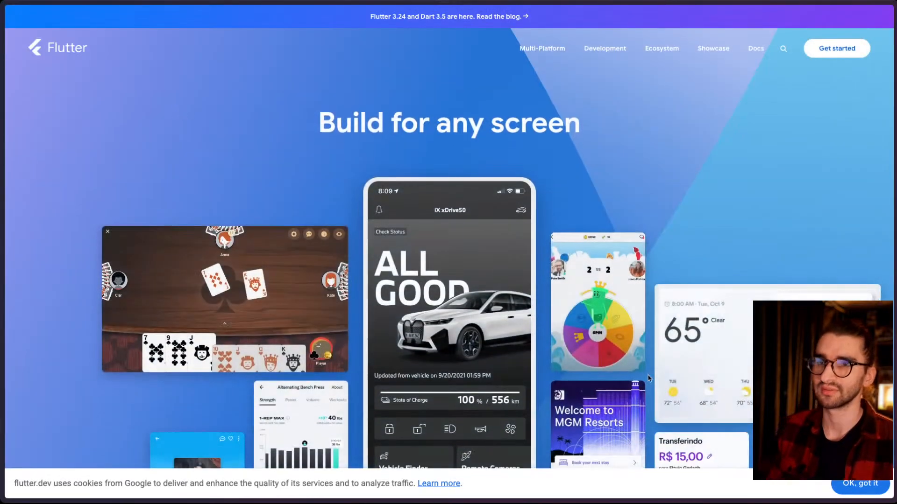
- Accept the cookie notice and read through the Flutter homepage, from the app showcase to the latest news and back up
{"action": "scroll", "coordinate": [498, 344], "scroll_direction": "down", "scroll_amount": 5}
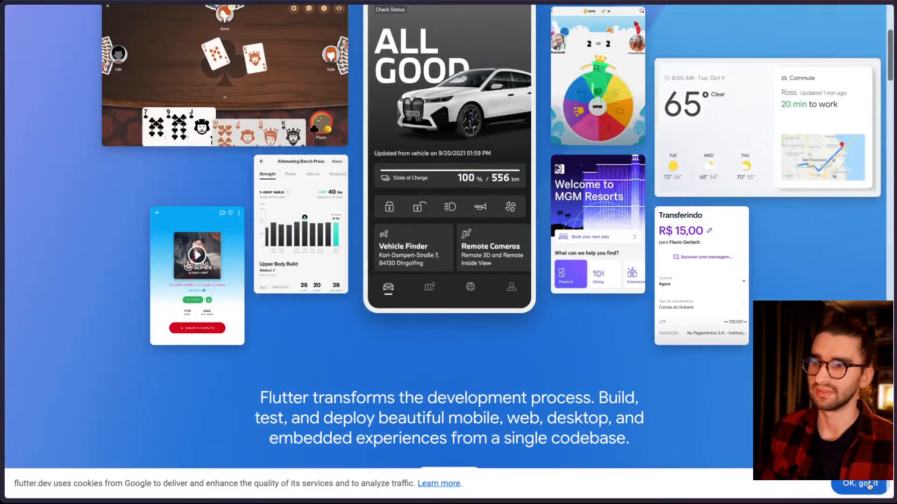
{"action": "left_click", "coordinate": [868, 486]}
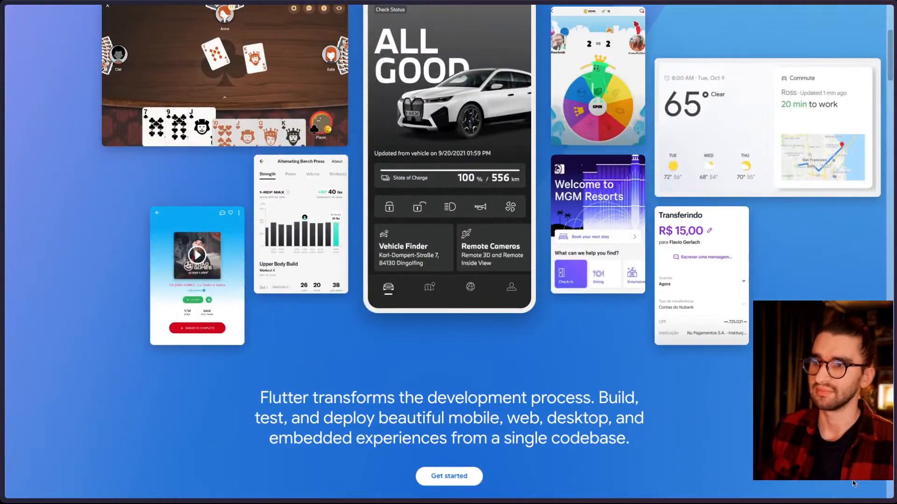
{"action": "scroll", "coordinate": [445, 293], "scroll_direction": "up", "scroll_amount": 5}
{"action": "scroll", "coordinate": [445, 294], "scroll_direction": "down", "scroll_amount": 15}
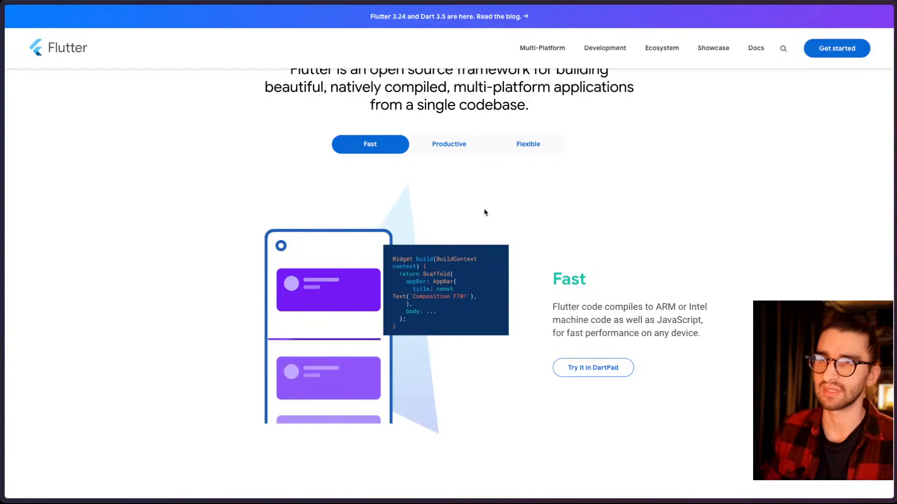
{"action": "scroll", "coordinate": [484, 212], "scroll_direction": "down", "scroll_amount": 12}
{"action": "scroll", "coordinate": [484, 212], "scroll_direction": "down", "scroll_amount": 20}
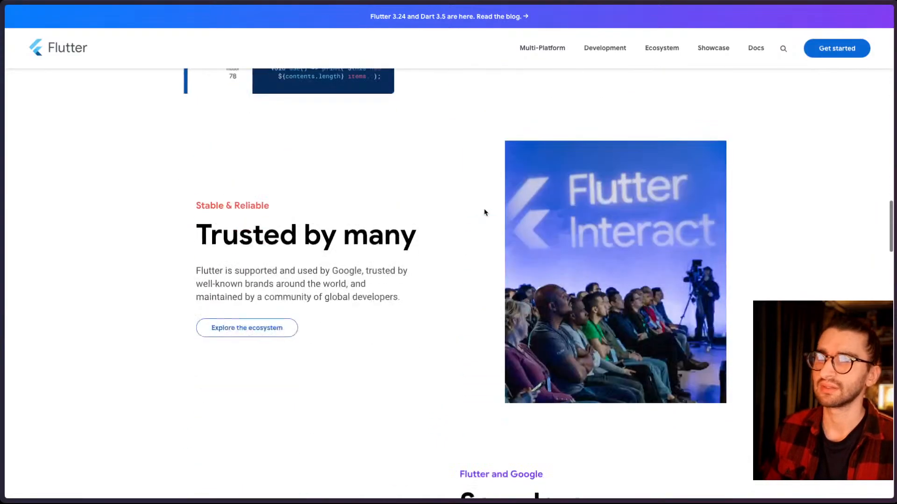
{"action": "scroll", "coordinate": [485, 211], "scroll_direction": "down", "scroll_amount": 20}
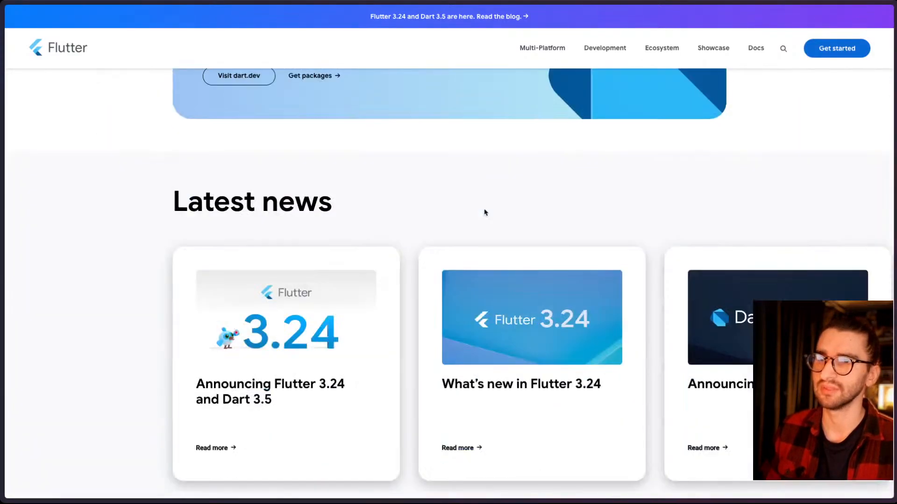
{"action": "scroll", "coordinate": [484, 212], "scroll_direction": "up", "scroll_amount": 15}
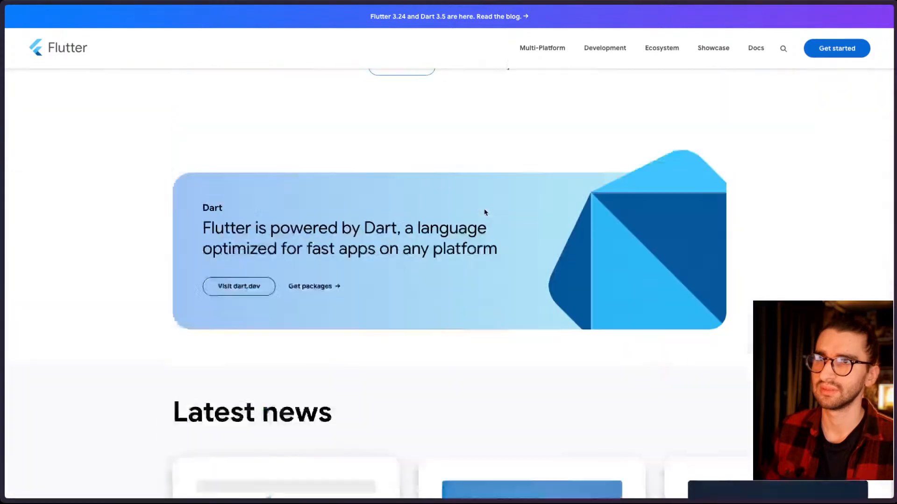
{"action": "scroll", "coordinate": [485, 213], "scroll_direction": "up", "scroll_amount": 20}
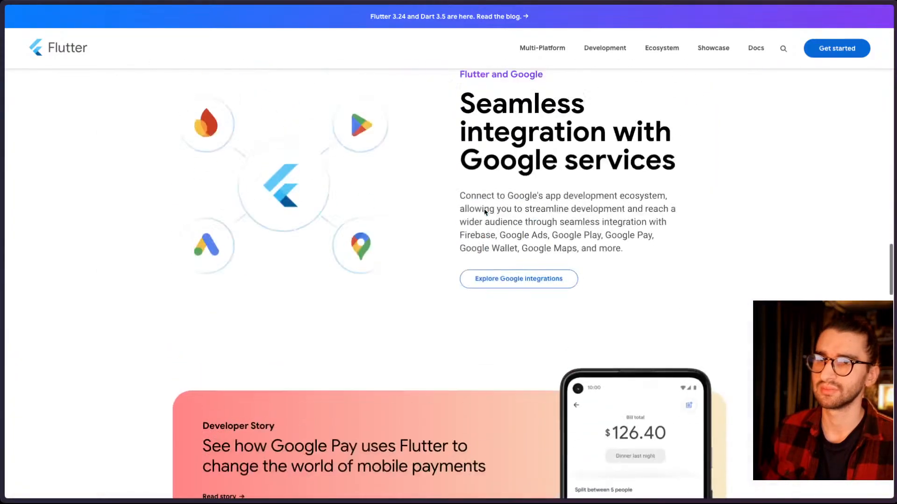
{"action": "scroll", "coordinate": [485, 212], "scroll_direction": "up", "scroll_amount": 5}
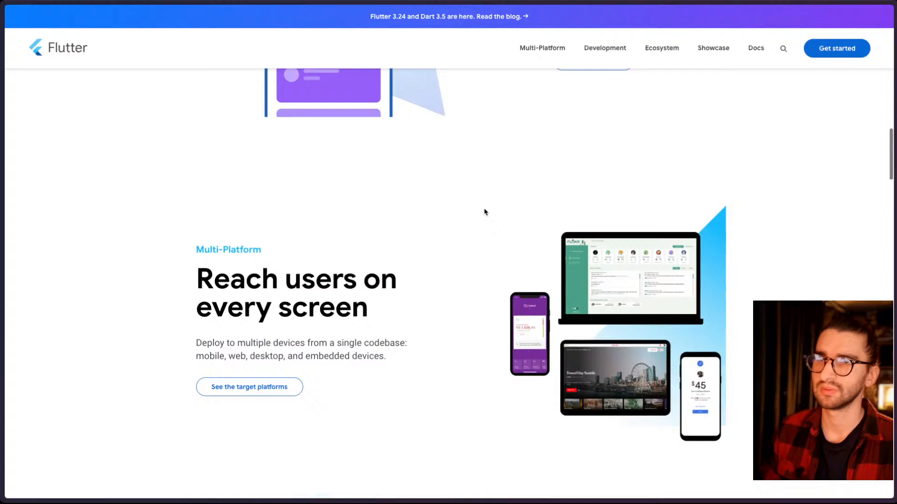
- View Flutter's Multi-Platform page with its platform options and return to the Flutter homepage
{"action": "left_click", "coordinate": [543, 51]}
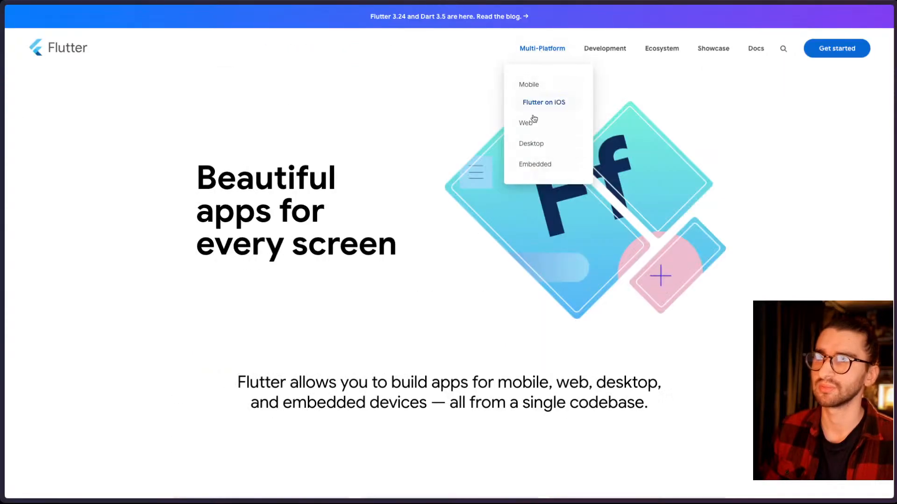
{"action": "left_click", "coordinate": [533, 142]}
{"action": "mouse_move", "coordinate": [539, 52]}
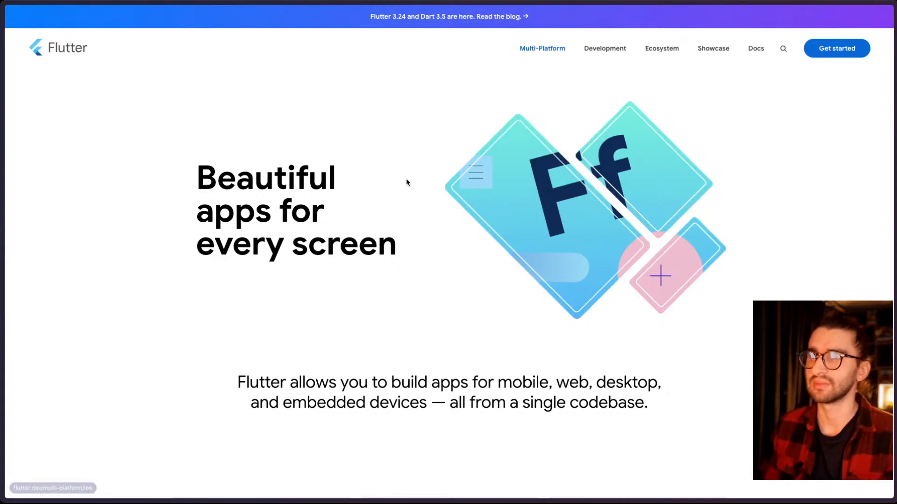
{"action": "left_click", "coordinate": [62, 53]}
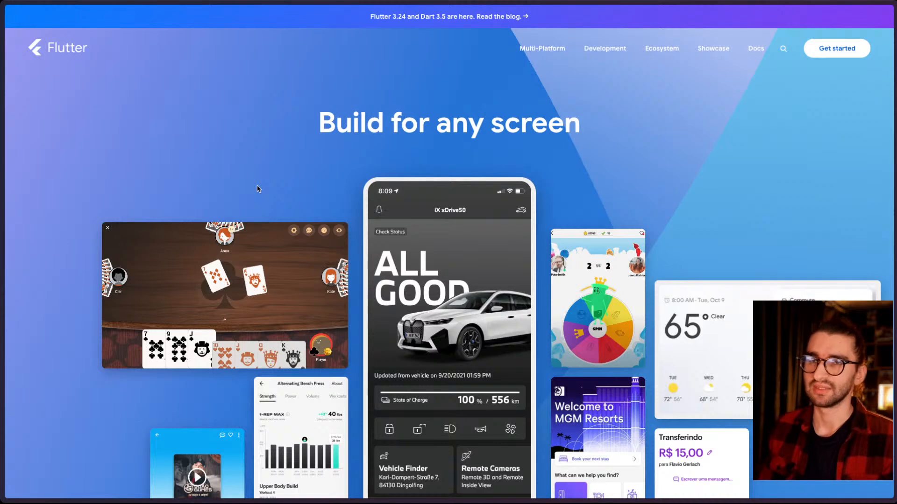
- Close the Flutter website tab and return to the role question page of the Rive editor
{"action": "mouse_move", "coordinate": [2, 206]}
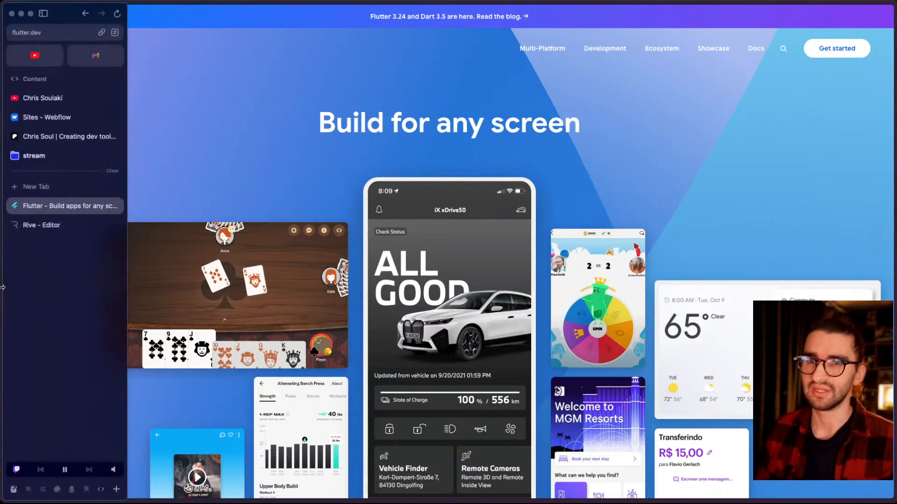
{"action": "double_click", "coordinate": [109, 208]}
{"action": "left_click", "coordinate": [114, 207]}
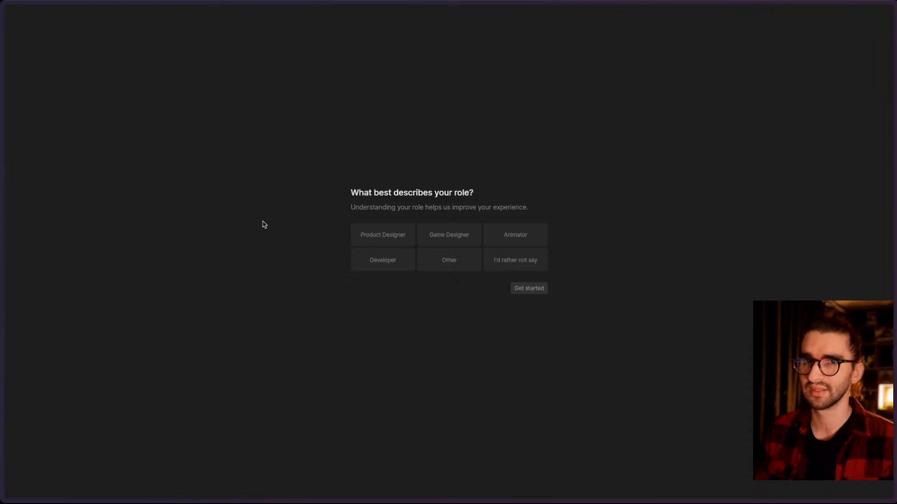
- Open the developer tools on the role question page and examine the scripts and comments in the body markup
{"action": "key", "text": "alt+super+i"}
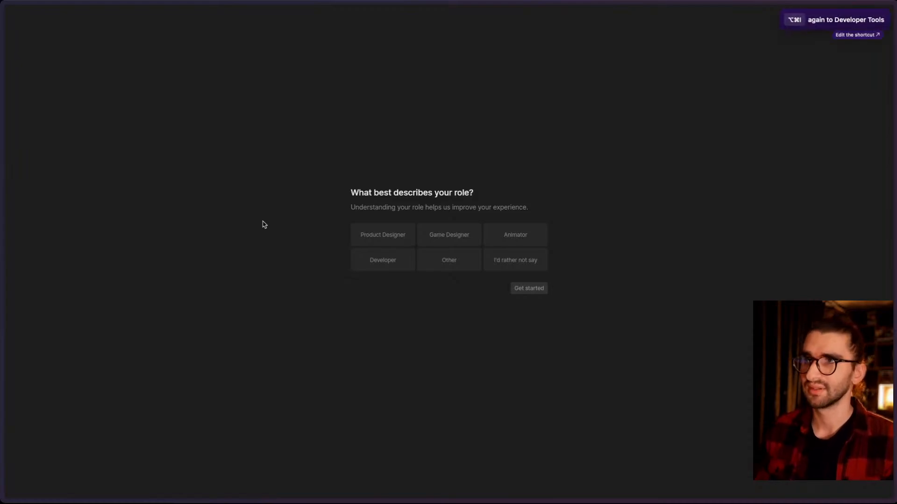
{"action": "key", "text": "alt+super+i"}
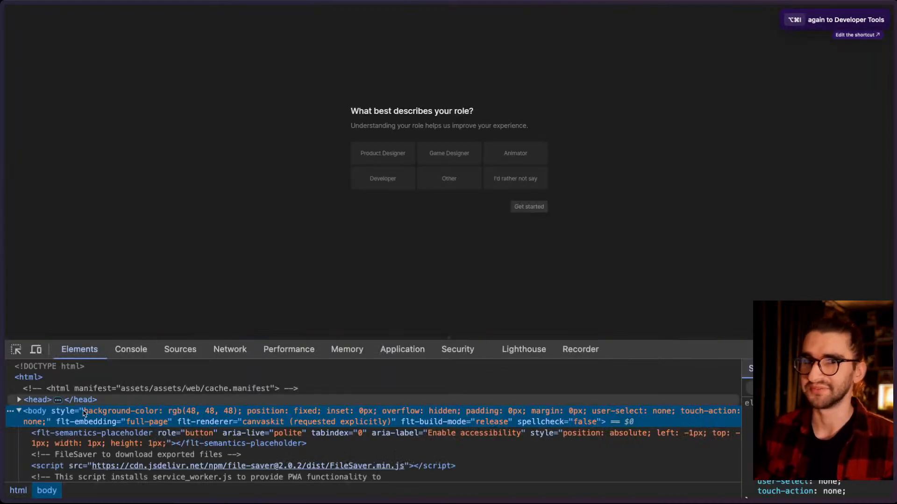
{"action": "scroll", "coordinate": [84, 414], "scroll_direction": "down", "scroll_amount": 2}
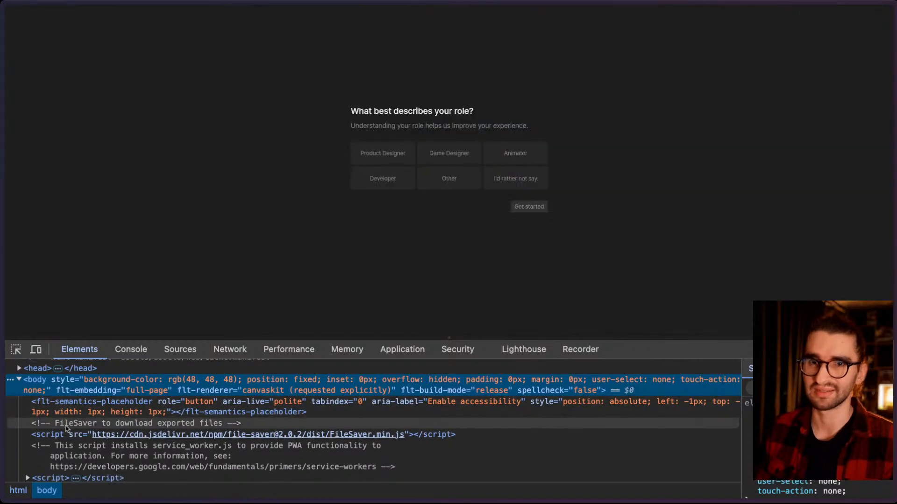
{"action": "scroll", "coordinate": [67, 428], "scroll_direction": "down", "scroll_amount": 3}
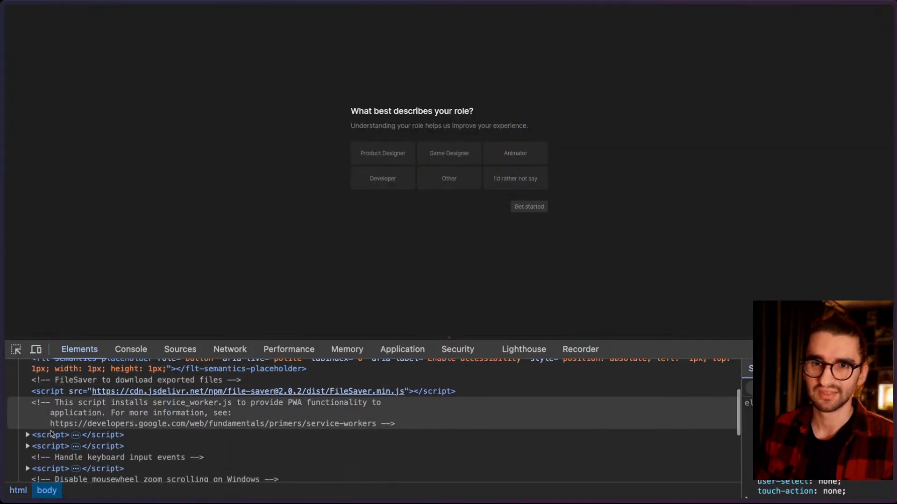
{"action": "scroll", "coordinate": [54, 427], "scroll_direction": "up", "scroll_amount": 2}
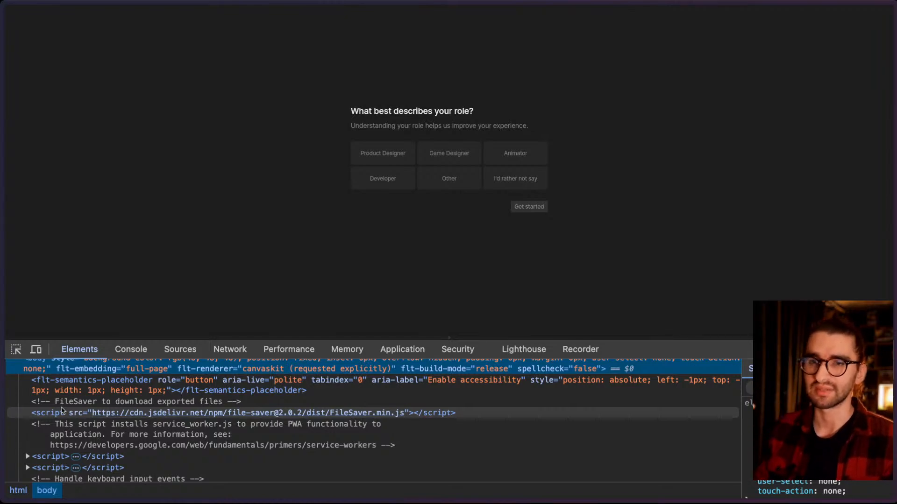
- Inspect the flutter-view element's children, including the flt-text-editing-stylesheet style rules, and close the developer tools
{"action": "left_click", "coordinate": [16, 349]}
{"action": "left_click", "coordinate": [427, 182]}
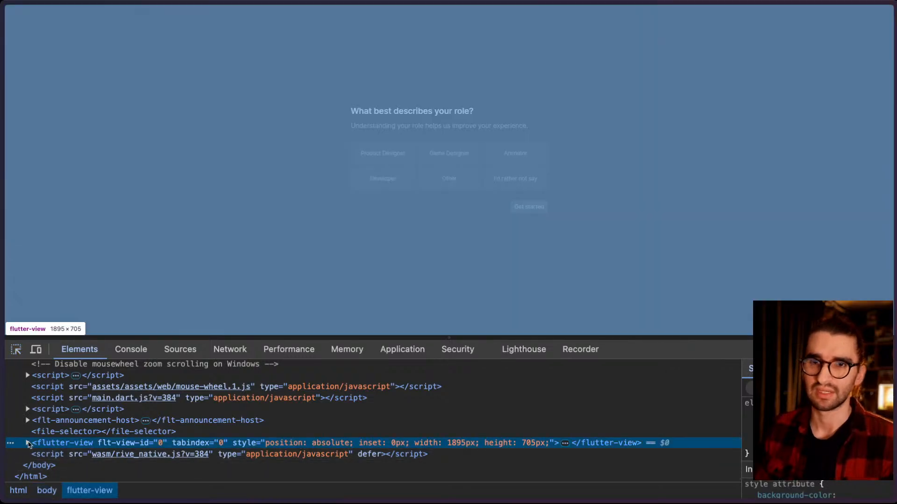
{"action": "left_click", "coordinate": [27, 443]}
{"action": "scroll", "coordinate": [84, 451], "scroll_direction": "down", "scroll_amount": 3}
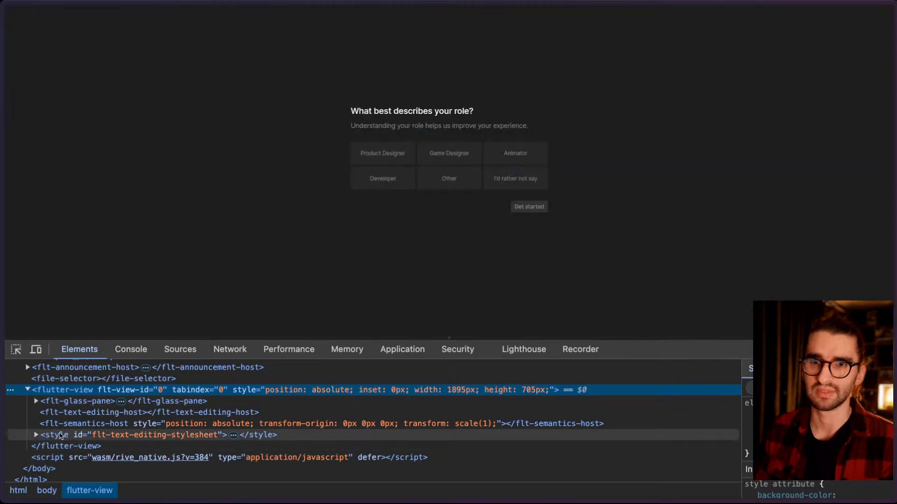
{"action": "left_click", "coordinate": [58, 435]}
{"action": "left_click", "coordinate": [37, 435]}
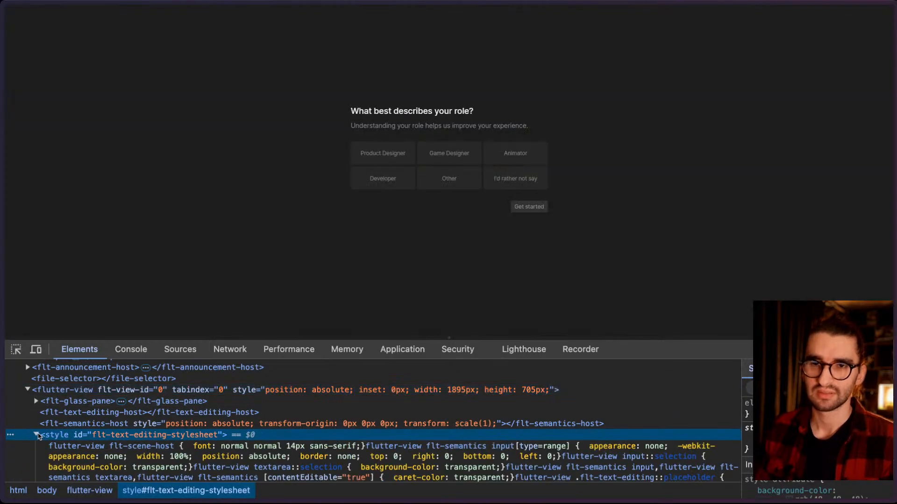
{"action": "scroll", "coordinate": [177, 439], "scroll_direction": "down", "scroll_amount": 2}
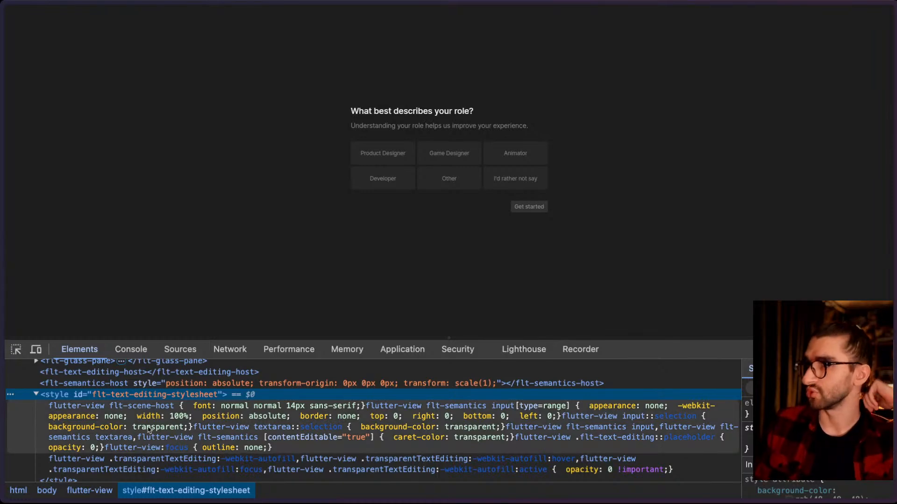
{"action": "left_click", "coordinate": [36, 394]}
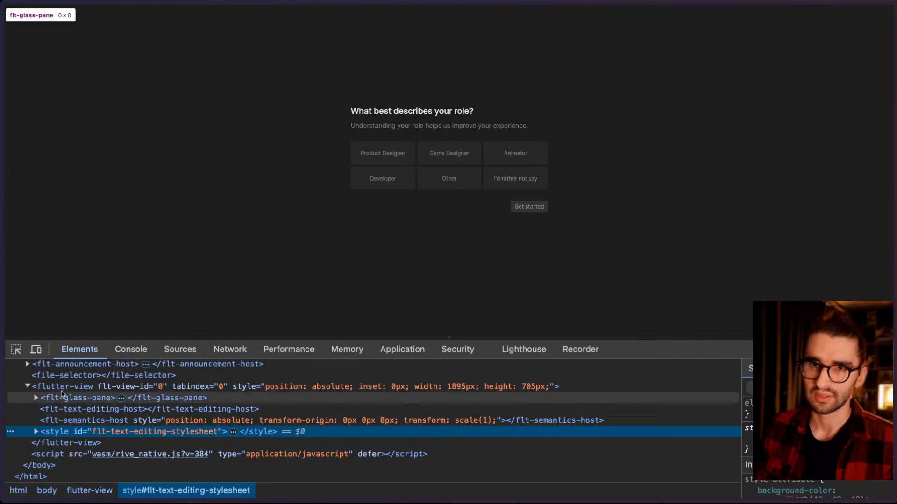
{"action": "key", "text": "super+alt+i"}
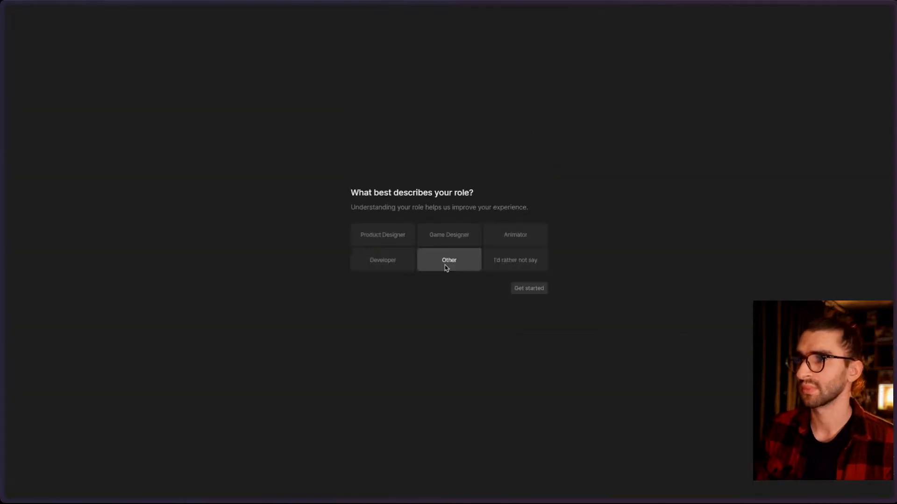
- Answer the role question with Developer and create a workspace named with the account holder's first name, inviting no members
{"action": "left_click", "coordinate": [395, 263]}
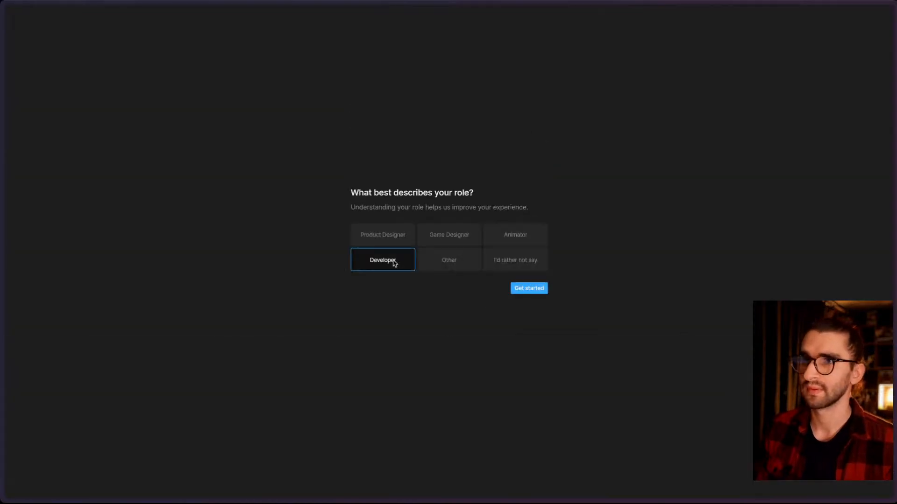
{"action": "left_click", "coordinate": [533, 289]}
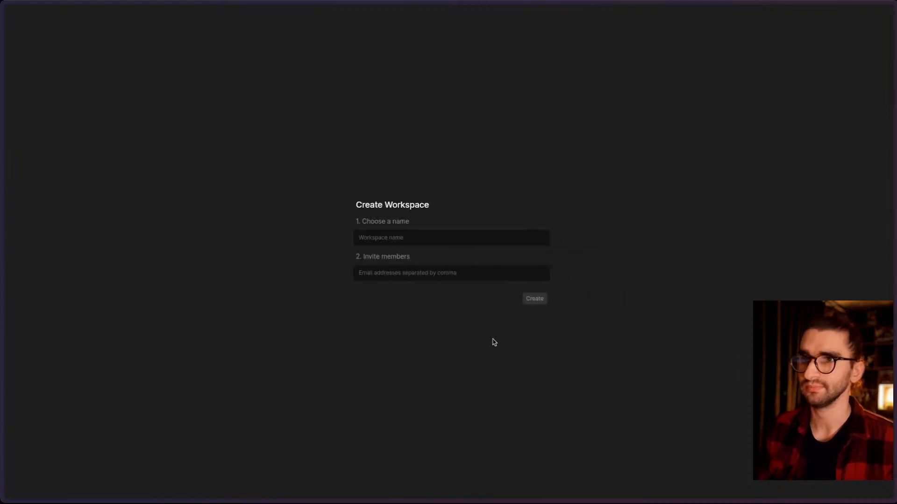
{"action": "left_click", "coordinate": [472, 241]}
{"action": "type", "text": "c"}
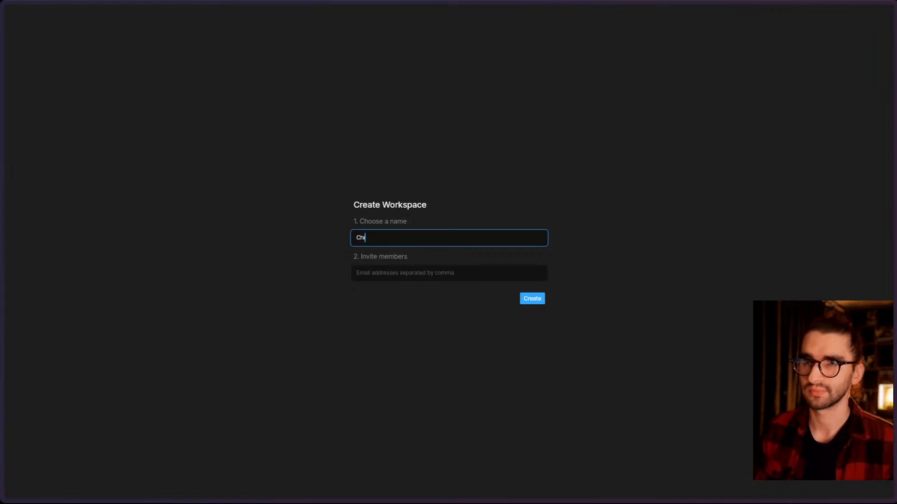
{"action": "left_click", "coordinate": [535, 297]}
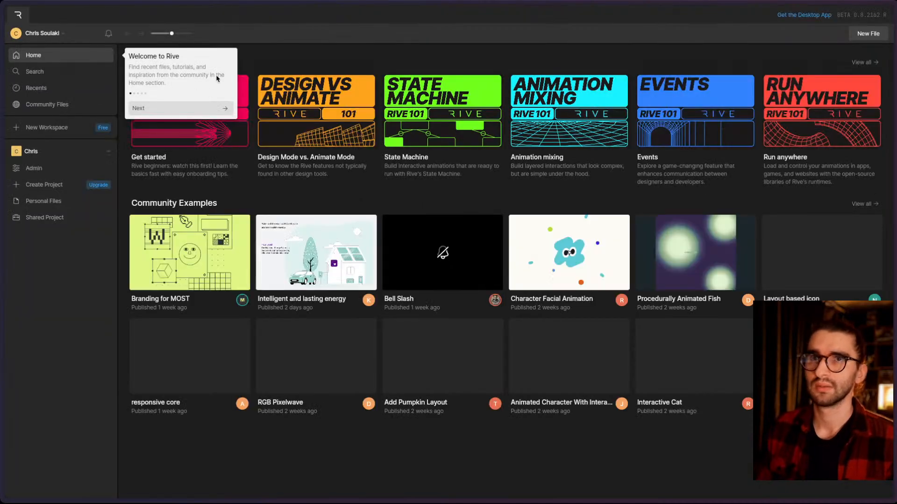
- Go through all the Welcome to Rive tour tips, from the Home section to creating files, and finish the tour
{"action": "left_click", "coordinate": [173, 109]}
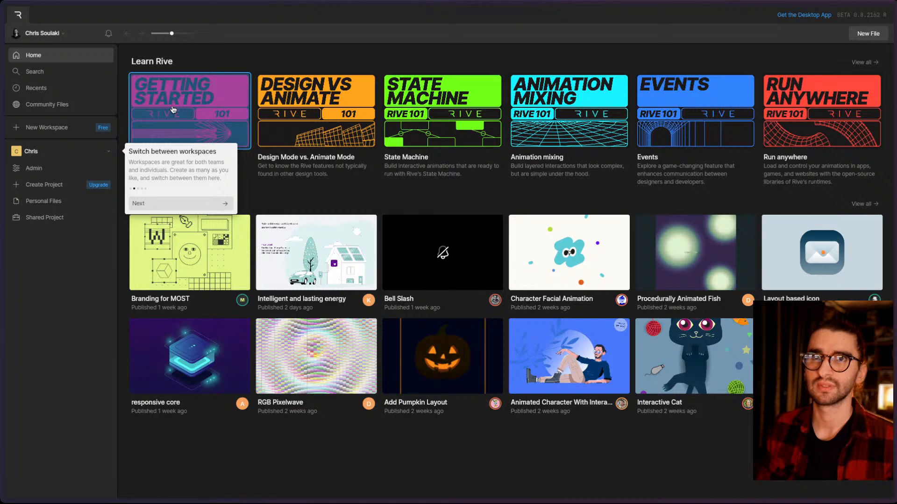
{"action": "left_click", "coordinate": [195, 203]}
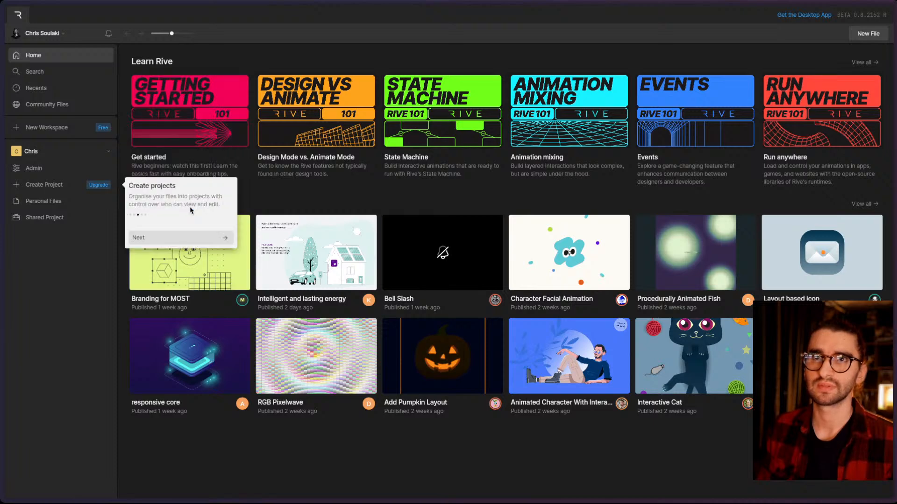
{"action": "left_click", "coordinate": [187, 236]}
{"action": "left_click", "coordinate": [187, 256]}
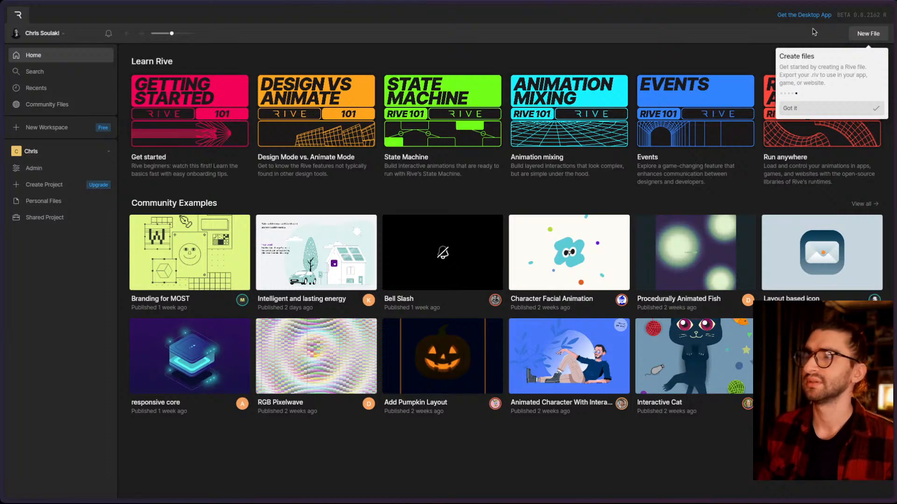
{"action": "left_click", "coordinate": [845, 105]}
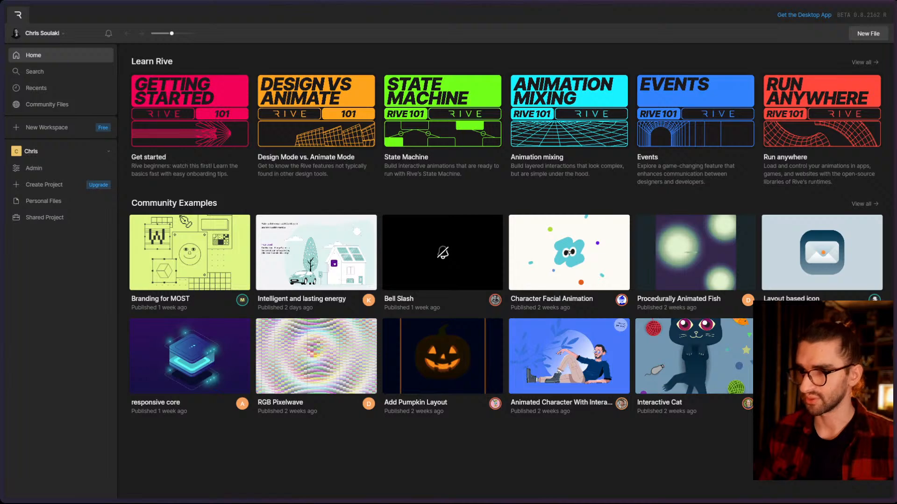
- Search the web for "flutterflow" in a new tab and open the official flutterflow.io site
{"action": "key", "text": "super+t"}
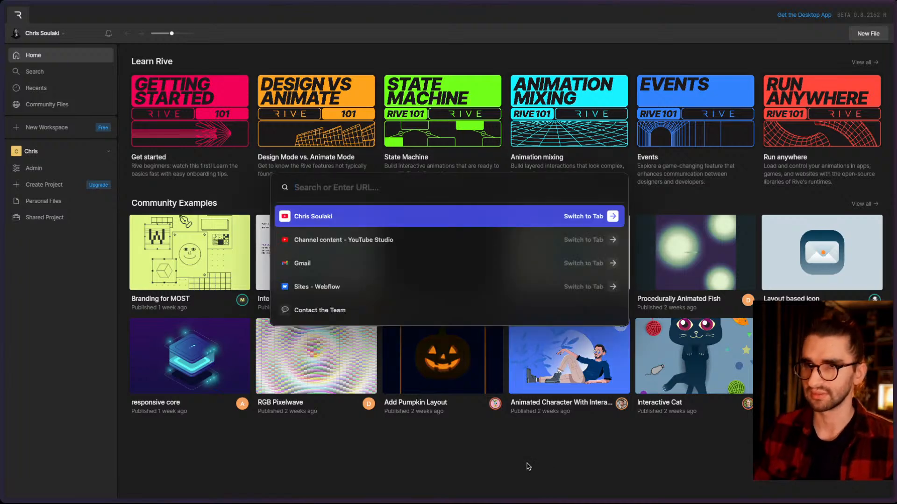
{"action": "type", "text": "flutterflow"}
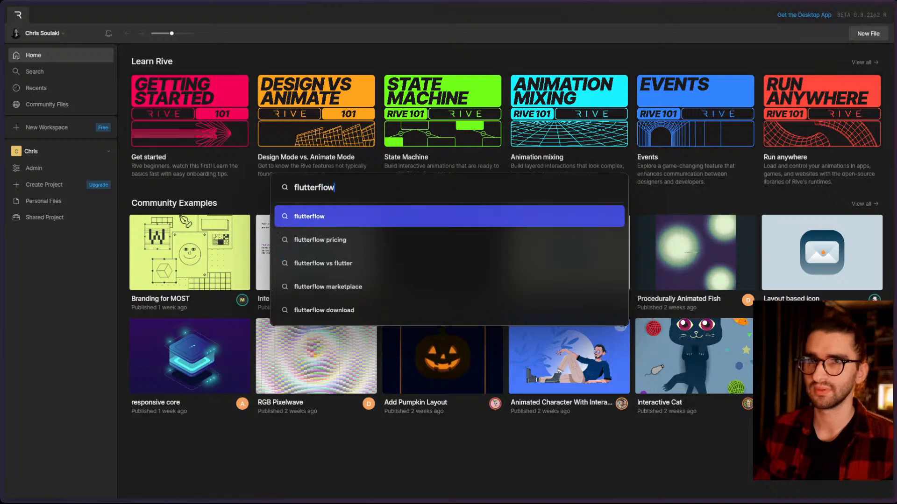
{"action": "key", "text": "Return"}
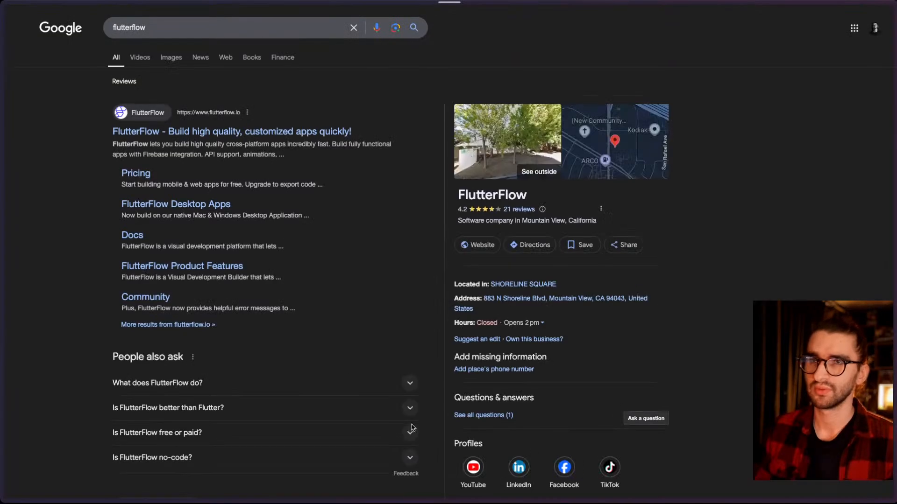
{"action": "left_click", "coordinate": [196, 132]}
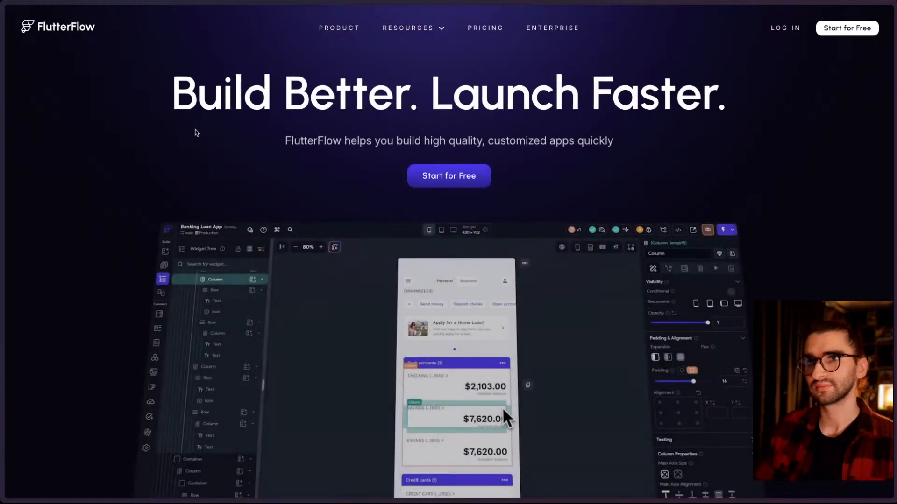
- Dismiss the cookie notice and read through the FlutterFlow homepage, from the visual builder features to the customer testimonials
{"action": "scroll", "coordinate": [347, 323], "scroll_direction": "down", "scroll_amount": 1}
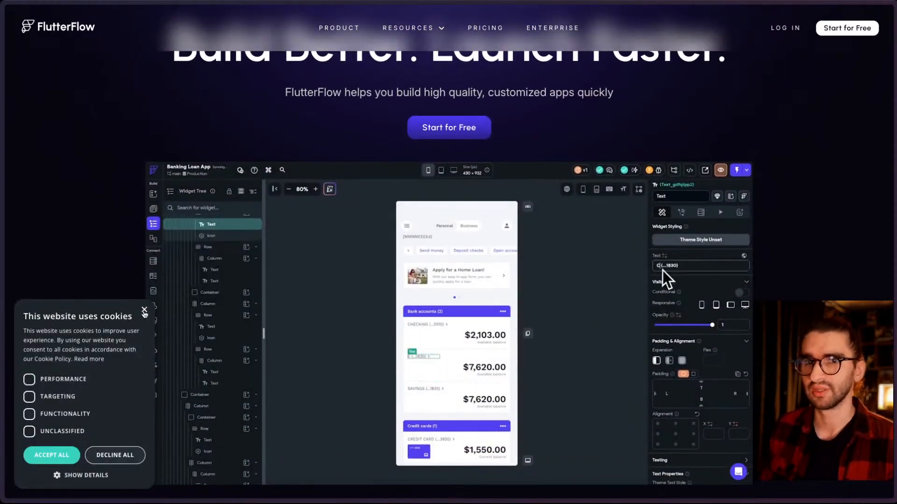
{"action": "scroll", "coordinate": [312, 392], "scroll_direction": "down", "scroll_amount": 1}
{"action": "scroll", "coordinate": [311, 393], "scroll_direction": "up", "scroll_amount": 2}
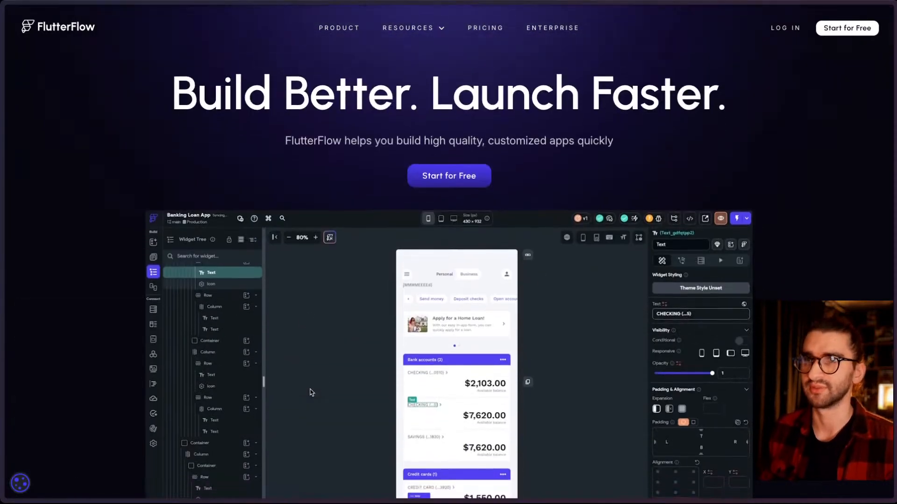
{"action": "scroll", "coordinate": [588, 140], "scroll_direction": "down", "scroll_amount": 10}
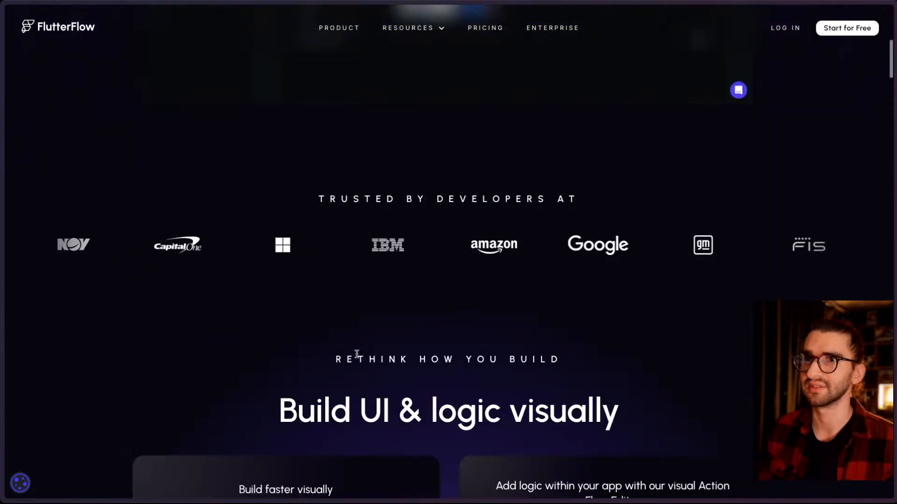
{"action": "scroll", "coordinate": [350, 355], "scroll_direction": "down", "scroll_amount": 3}
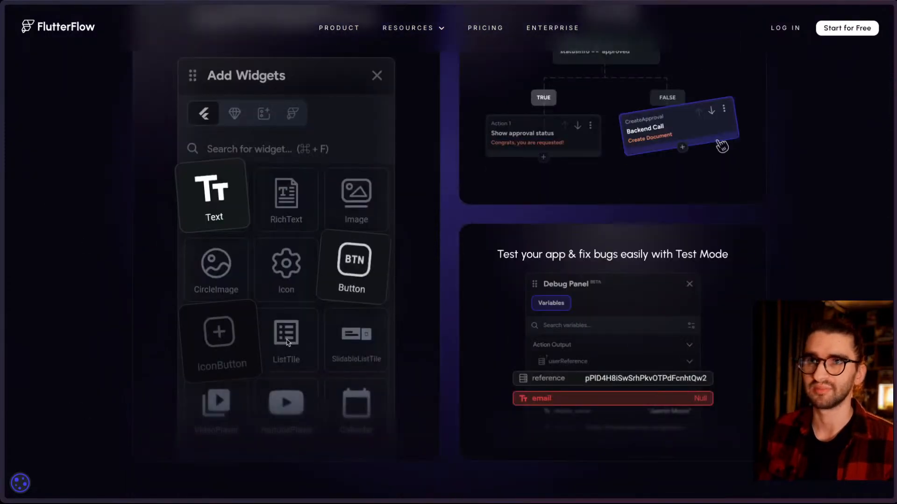
{"action": "scroll", "coordinate": [286, 340], "scroll_direction": "down", "scroll_amount": 8}
{"action": "scroll", "coordinate": [286, 343], "scroll_direction": "down", "scroll_amount": 15}
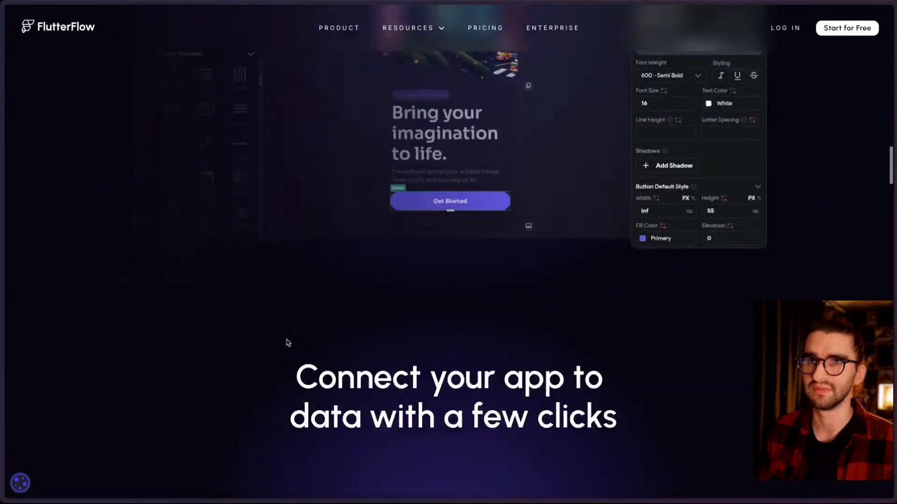
{"action": "scroll", "coordinate": [286, 342], "scroll_direction": "down", "scroll_amount": 8}
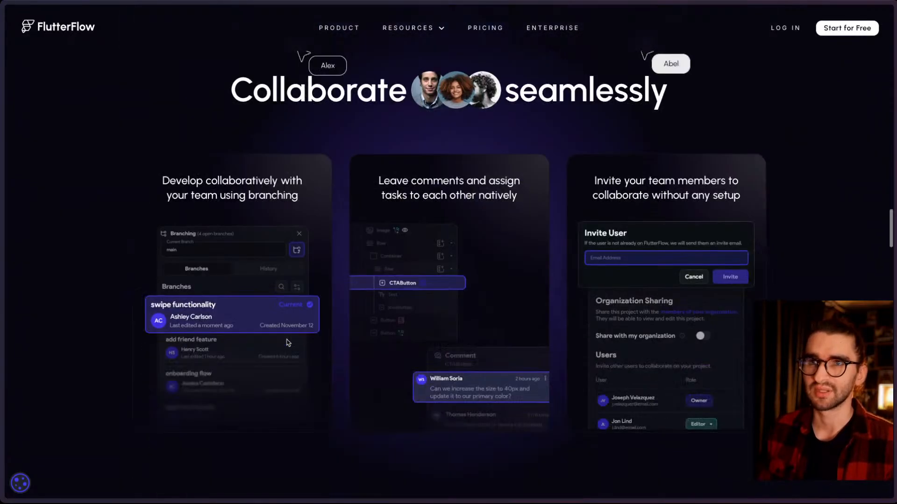
{"action": "scroll", "coordinate": [288, 343], "scroll_direction": "down", "scroll_amount": 3}
{"action": "scroll", "coordinate": [287, 343], "scroll_direction": "down", "scroll_amount": 3}
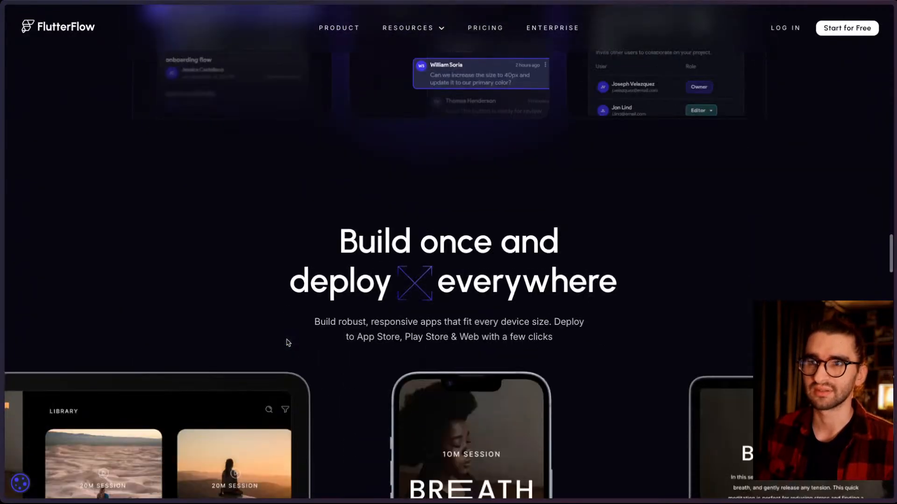
{"action": "scroll", "coordinate": [287, 343], "scroll_direction": "down", "scroll_amount": 6}
{"action": "scroll", "coordinate": [288, 342], "scroll_direction": "down", "scroll_amount": 8}
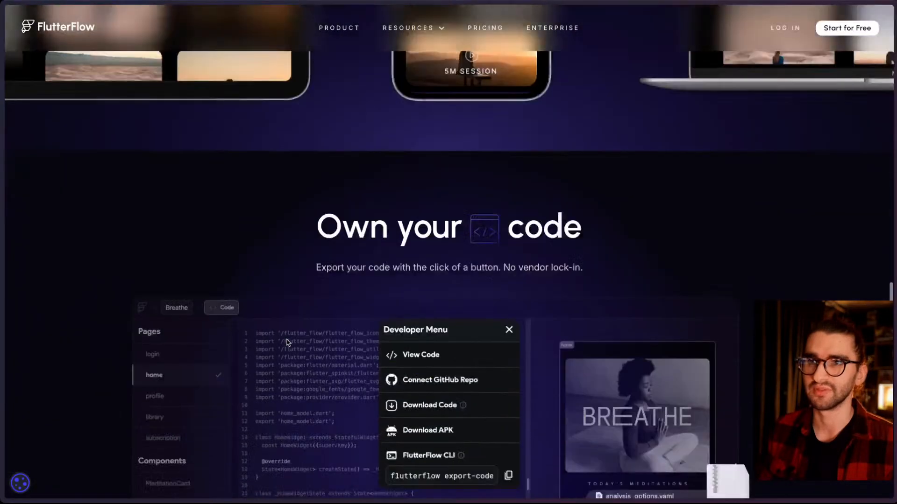
{"action": "scroll", "coordinate": [288, 342], "scroll_direction": "down", "scroll_amount": 15}
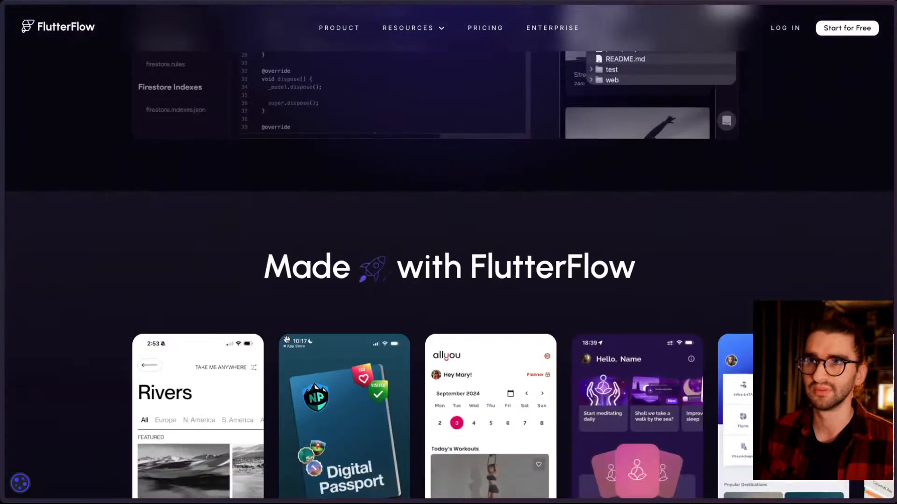
{"action": "scroll", "coordinate": [287, 343], "scroll_direction": "down", "scroll_amount": 15}
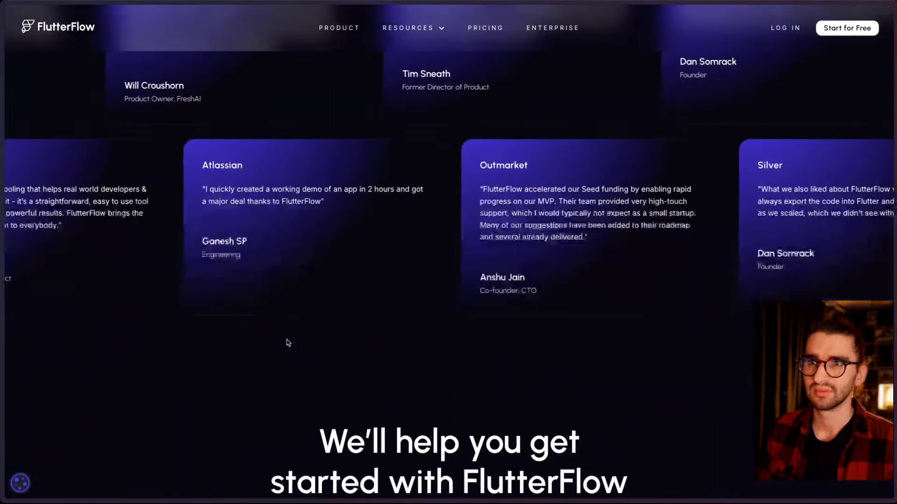
- Finish viewing the FlutterFlow homepage, return to the Rive editor and open the "responsive core" community example
{"action": "scroll", "coordinate": [287, 343], "scroll_direction": "down", "scroll_amount": 5}
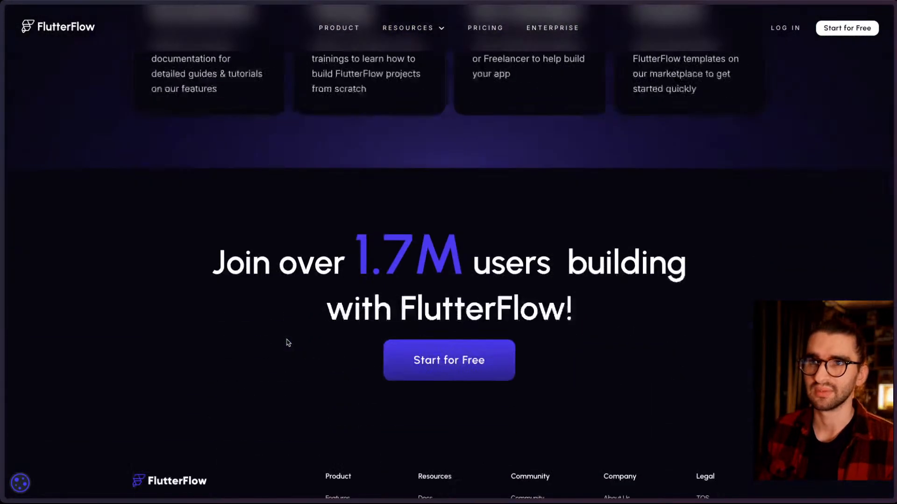
{"action": "key", "text": "ctrl+Tab"}
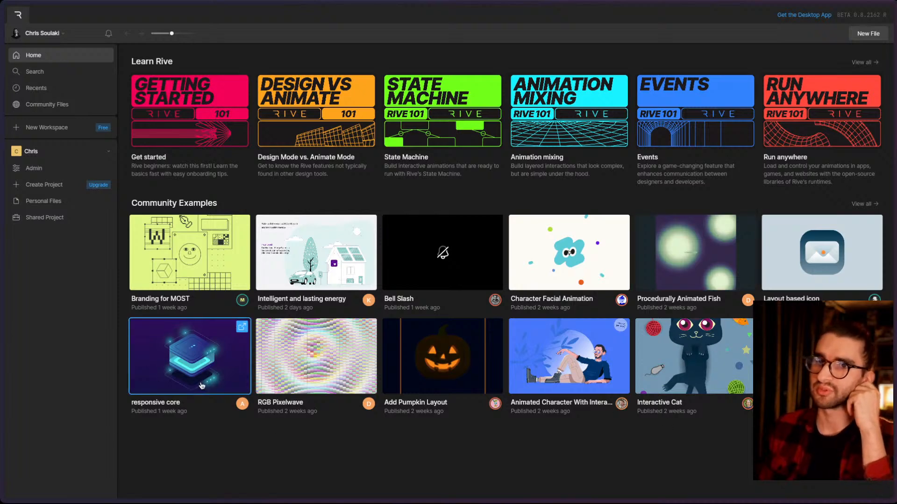
{"action": "left_click", "coordinate": [243, 328]}
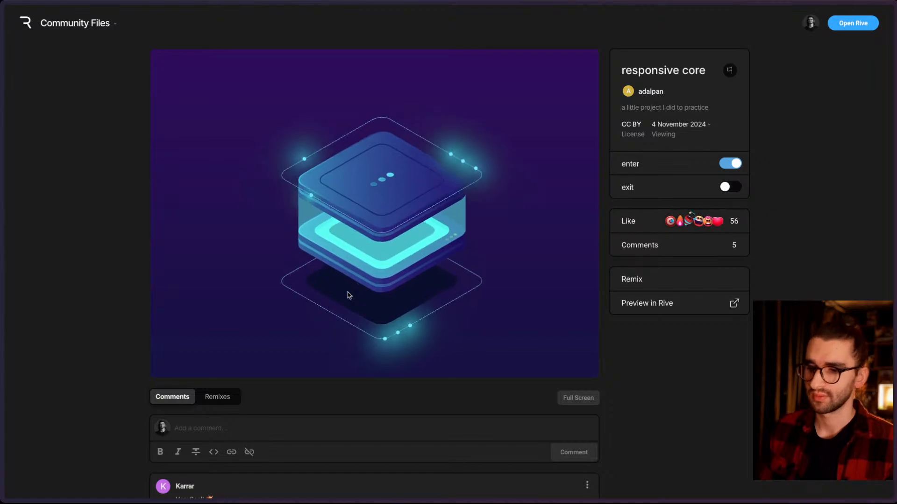
- Inspect the responsive core page in developer tools docked beside it, and close the tools and the page's tab
{"action": "key", "text": "super+alt+i"}
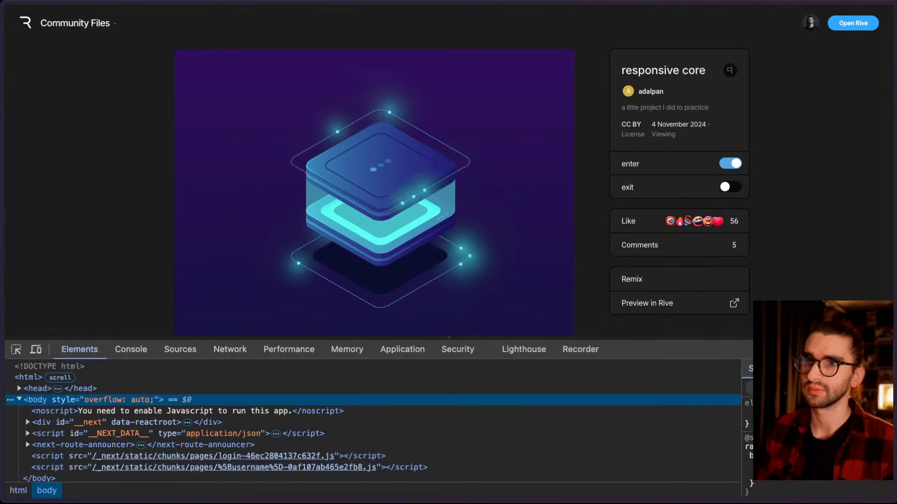
{"action": "left_click", "coordinate": [862, 349]}
{"action": "left_click", "coordinate": [872, 369]}
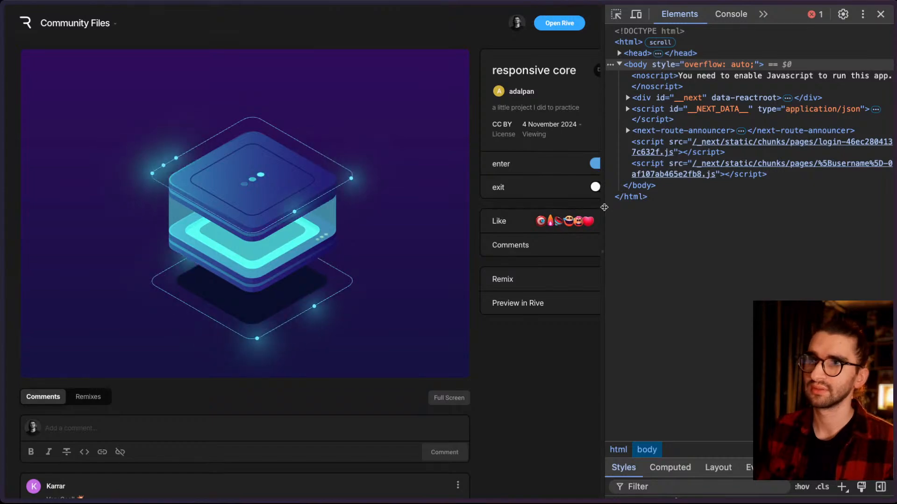
{"action": "left_click_drag", "start_coordinate": [604, 207], "coordinate": [664, 205]}
{"action": "left_click", "coordinate": [880, 15]}
{"action": "mouse_move", "coordinate": [2, 287]}
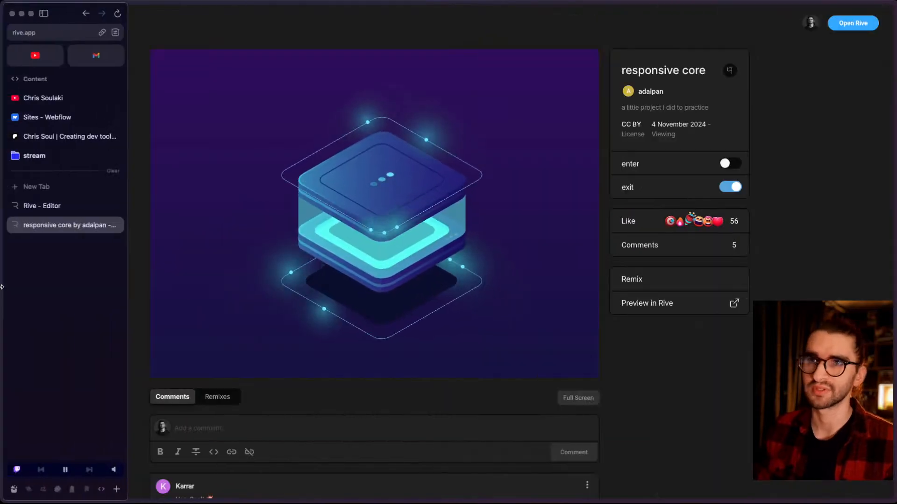
{"action": "left_click", "coordinate": [115, 226]}
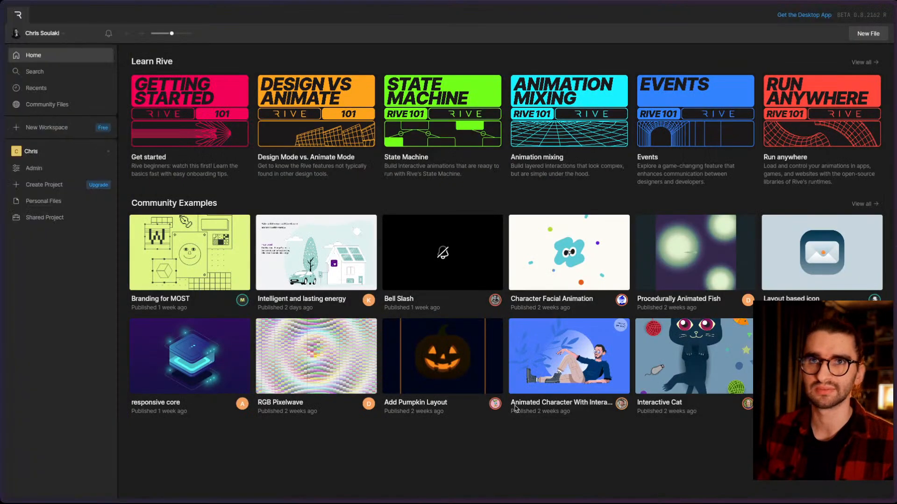
- Open the full list of community examples and browse the Featured files for an interactive dashboard design
{"action": "left_click", "coordinate": [859, 205]}
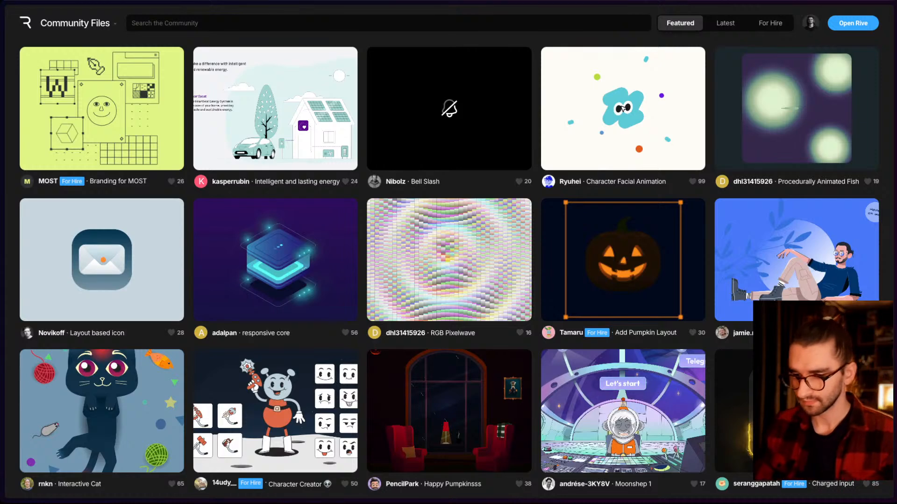
{"action": "scroll", "coordinate": [362, 338], "scroll_direction": "down", "scroll_amount": 2}
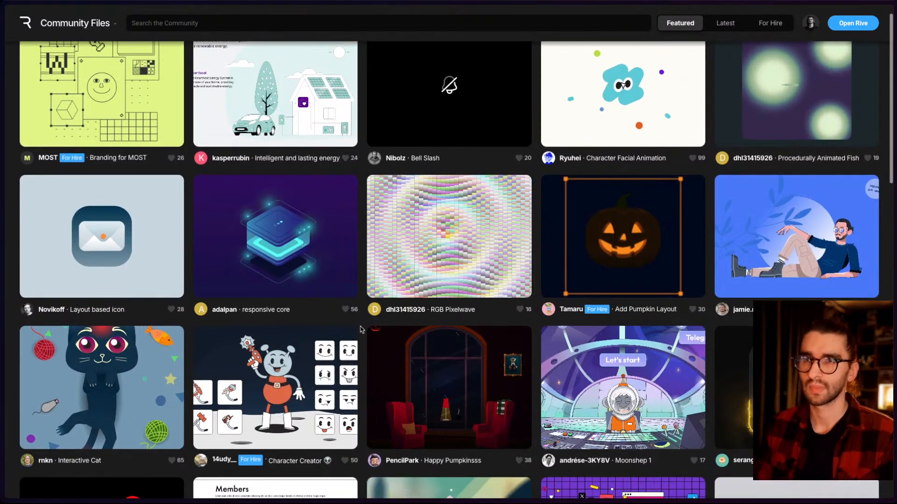
{"action": "scroll", "coordinate": [365, 314], "scroll_direction": "down", "scroll_amount": 4}
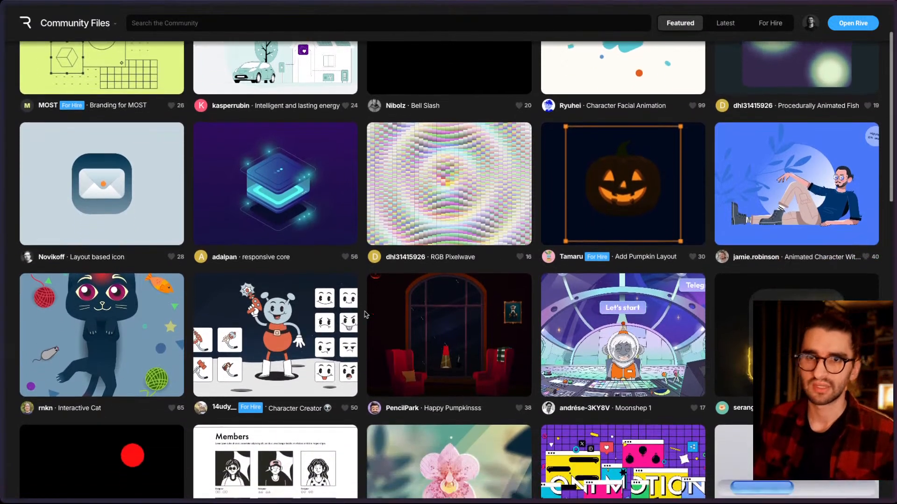
{"action": "scroll", "coordinate": [365, 314], "scroll_direction": "down", "scroll_amount": 4}
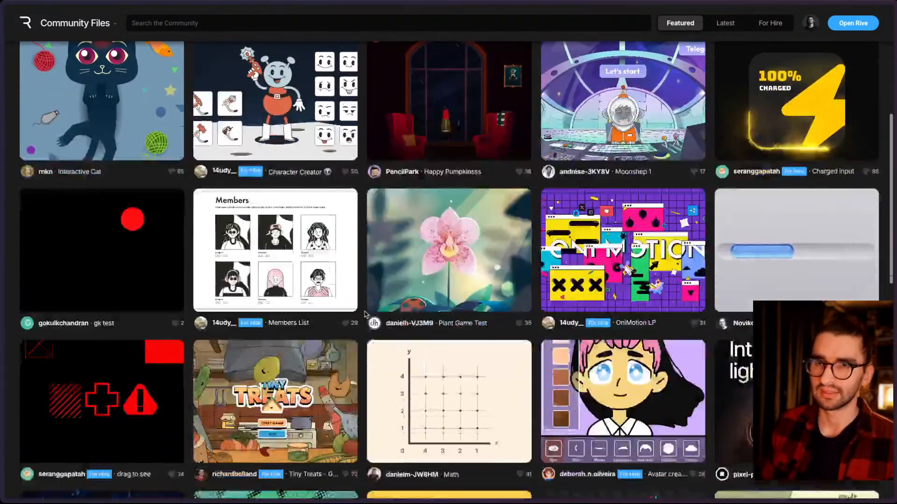
{"action": "scroll", "coordinate": [364, 314], "scroll_direction": "up", "scroll_amount": 1}
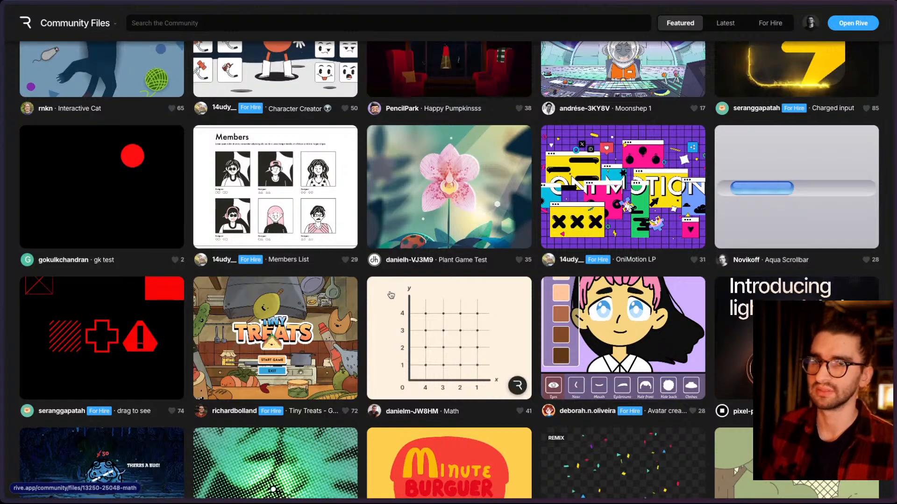
{"action": "scroll", "coordinate": [666, 296], "scroll_direction": "down", "scroll_amount": 2}
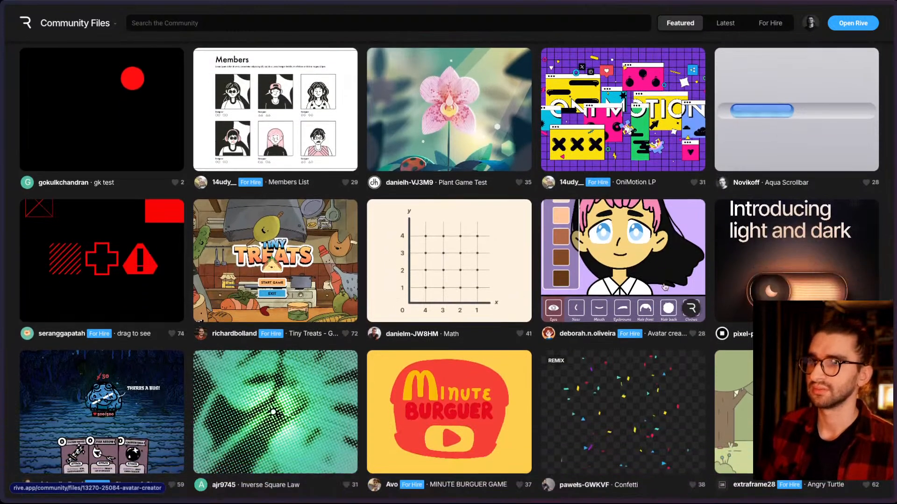
{"action": "scroll", "coordinate": [467, 290], "scroll_direction": "up", "scroll_amount": 1}
{"action": "scroll", "coordinate": [420, 318], "scroll_direction": "down", "scroll_amount": 5}
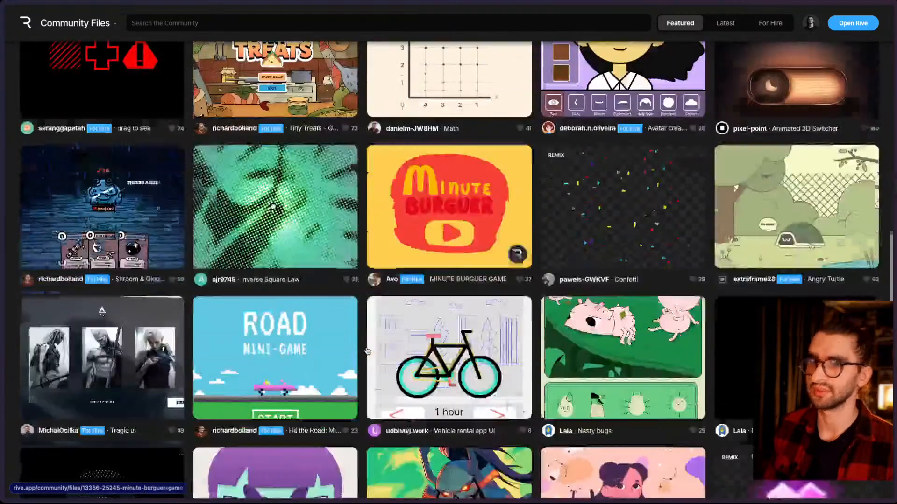
{"action": "scroll", "coordinate": [367, 351], "scroll_direction": "down", "scroll_amount": 3}
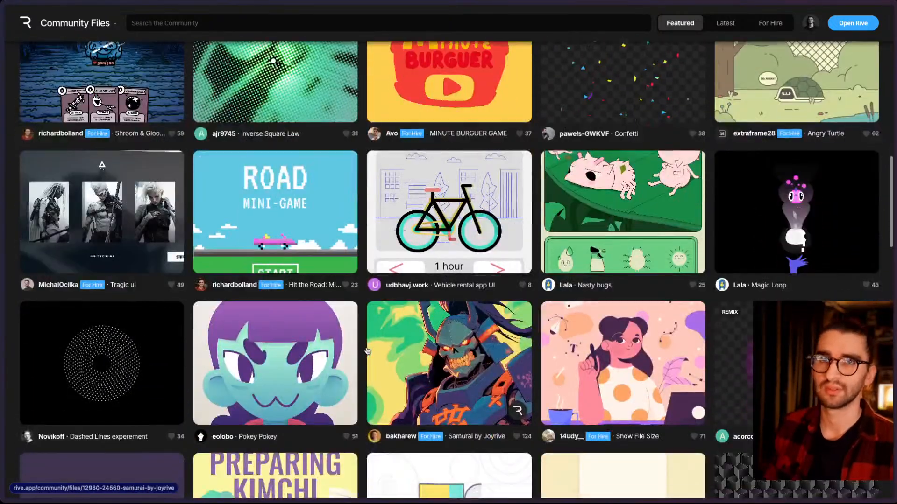
{"action": "scroll", "coordinate": [368, 351], "scroll_direction": "down", "scroll_amount": 5}
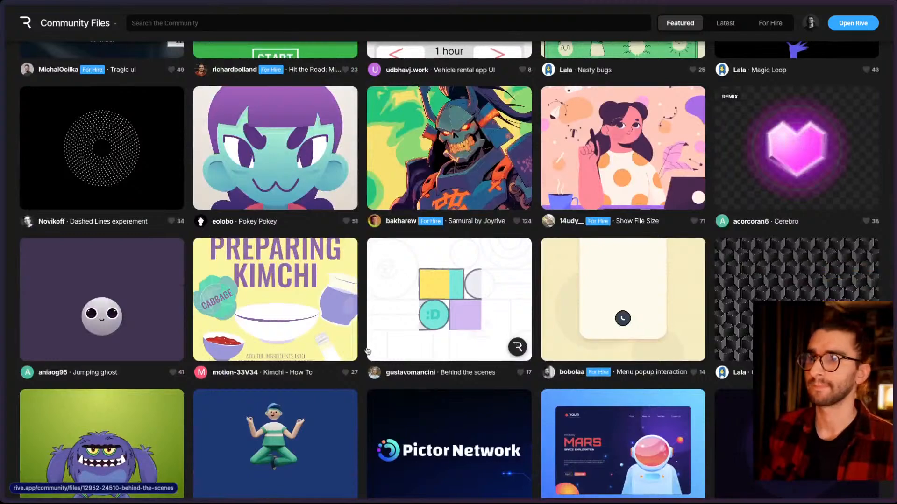
{"action": "scroll", "coordinate": [368, 352], "scroll_direction": "down", "scroll_amount": 3}
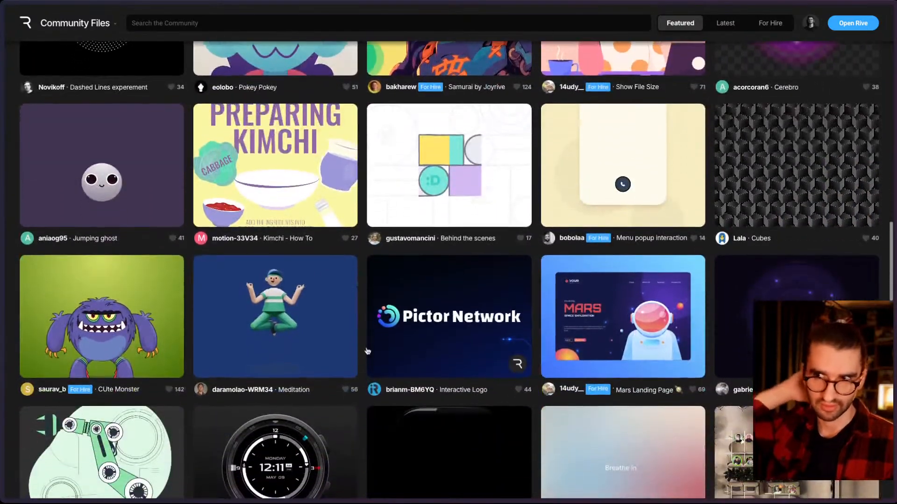
{"action": "scroll", "coordinate": [368, 351], "scroll_direction": "down", "scroll_amount": 6}
{"action": "scroll", "coordinate": [367, 351], "scroll_direction": "down", "scroll_amount": 1}
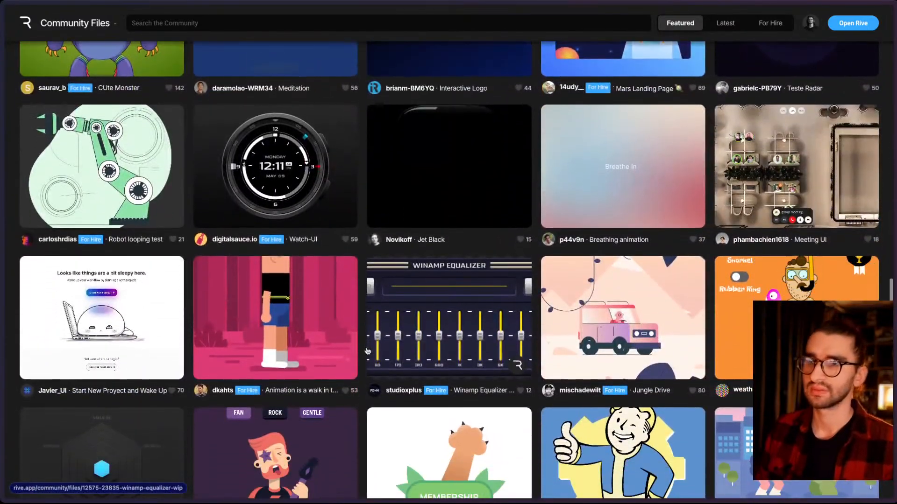
{"action": "scroll", "coordinate": [367, 351], "scroll_direction": "down", "scroll_amount": 1}
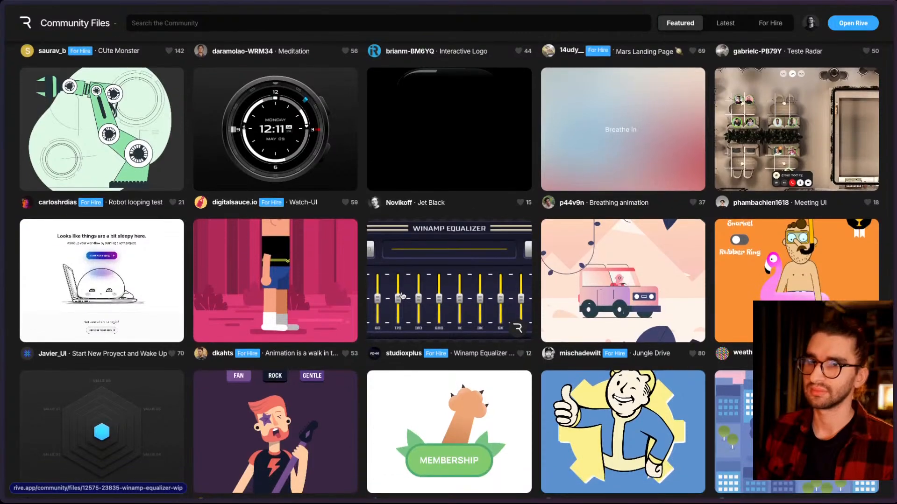
{"action": "scroll", "coordinate": [442, 300], "scroll_direction": "down", "scroll_amount": 6}
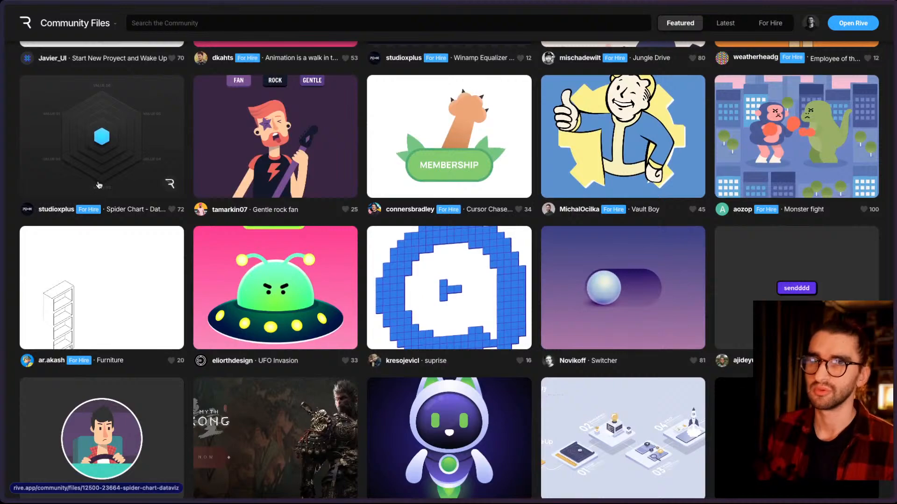
{"action": "scroll", "coordinate": [434, 301], "scroll_direction": "down", "scroll_amount": 1}
{"action": "scroll", "coordinate": [443, 309], "scroll_direction": "down", "scroll_amount": 3}
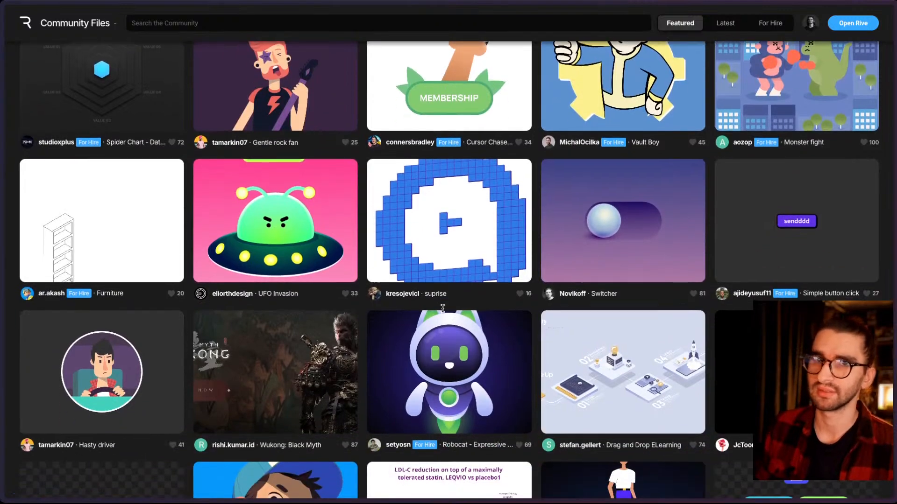
{"action": "scroll", "coordinate": [444, 312], "scroll_direction": "down", "scroll_amount": 3}
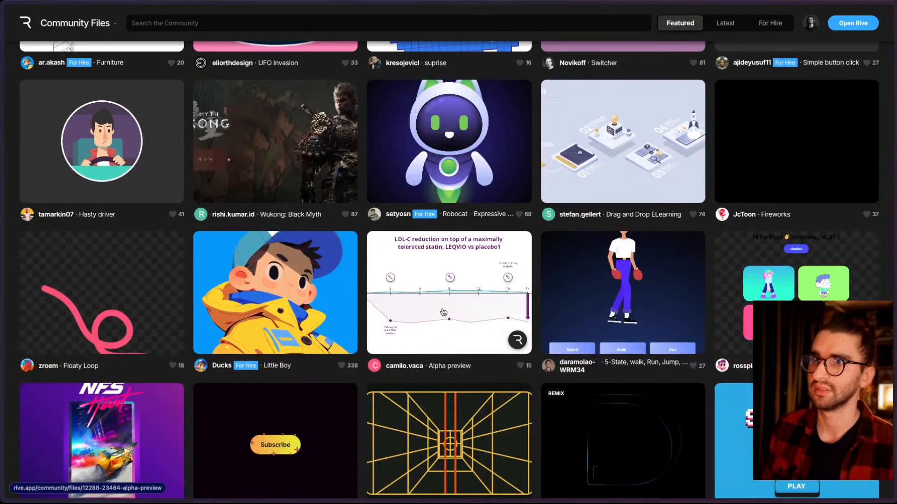
{"action": "scroll", "coordinate": [444, 312], "scroll_direction": "down", "scroll_amount": 5}
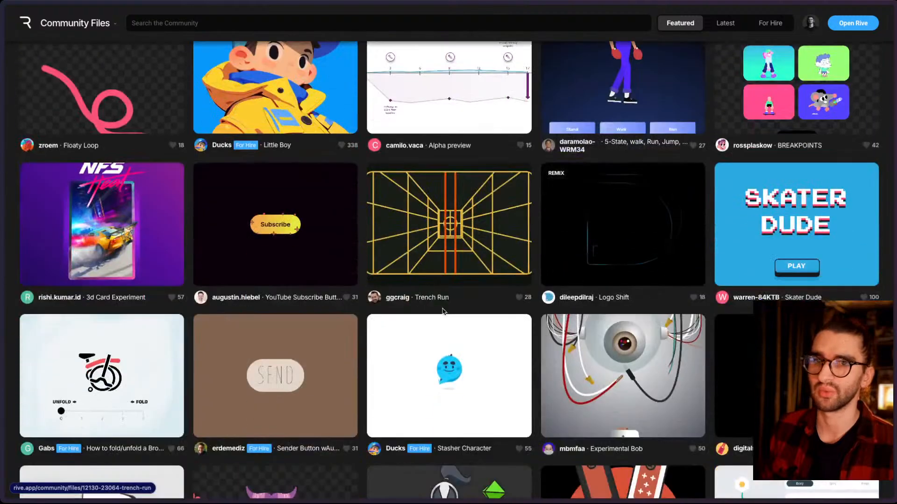
{"action": "scroll", "coordinate": [443, 312], "scroll_direction": "down", "scroll_amount": 2}
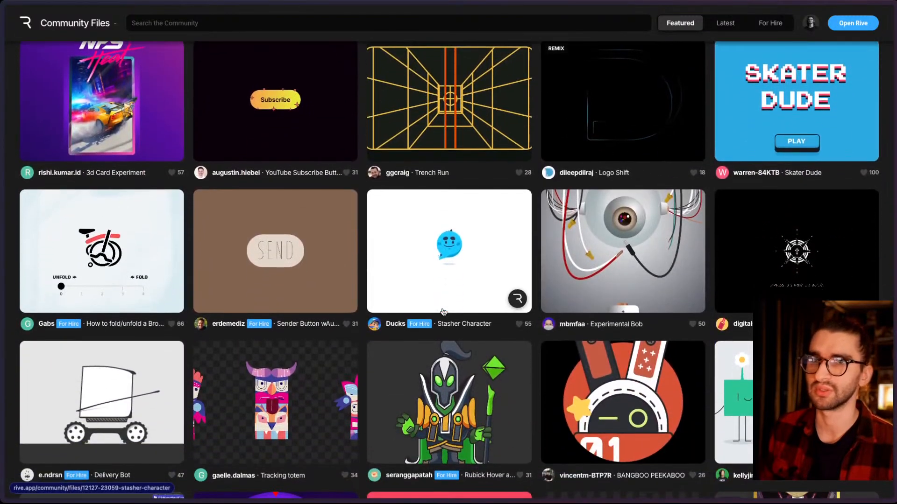
{"action": "scroll", "coordinate": [444, 312], "scroll_direction": "down", "scroll_amount": 4}
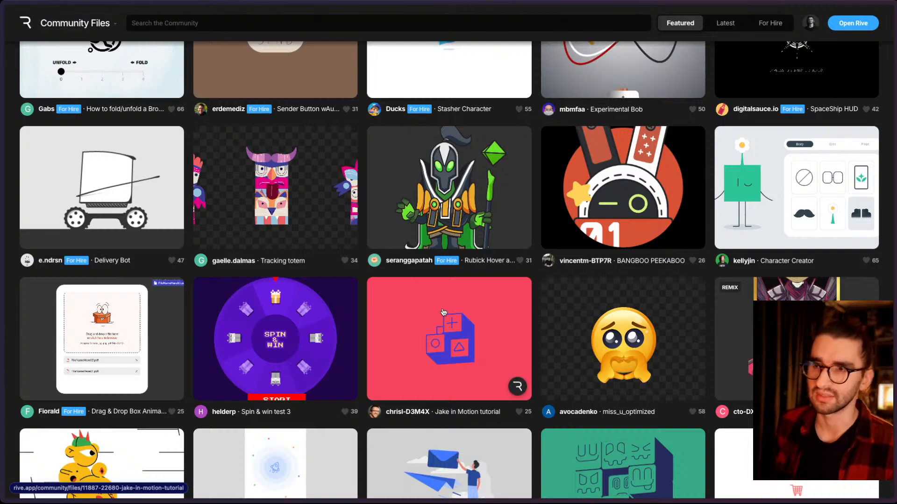
{"action": "scroll", "coordinate": [444, 312], "scroll_direction": "down", "scroll_amount": 7}
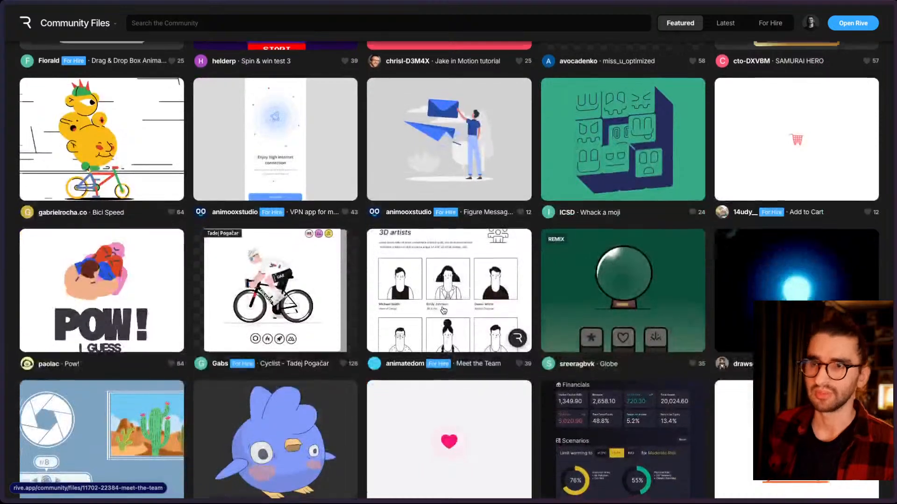
{"action": "scroll", "coordinate": [444, 311], "scroll_direction": "down", "scroll_amount": 5}
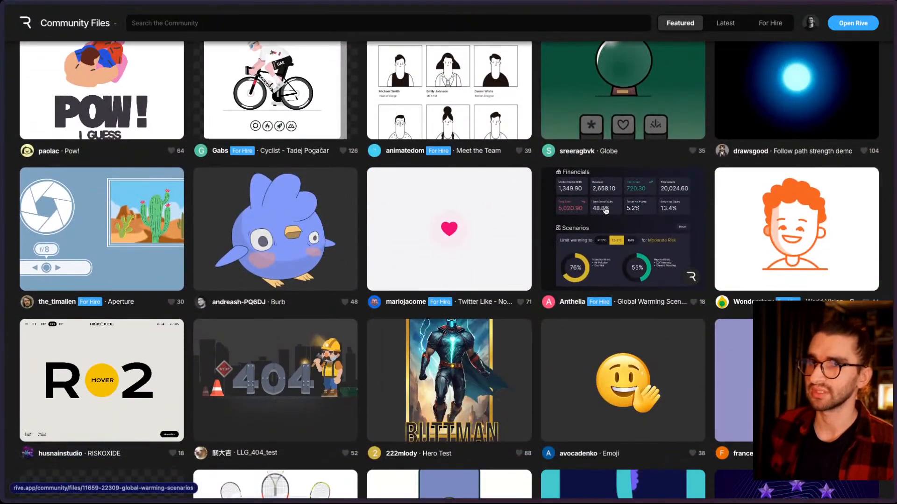
- Open the Global Warming Scenarios community file and examine its remixes
{"action": "left_click", "coordinate": [607, 215]}
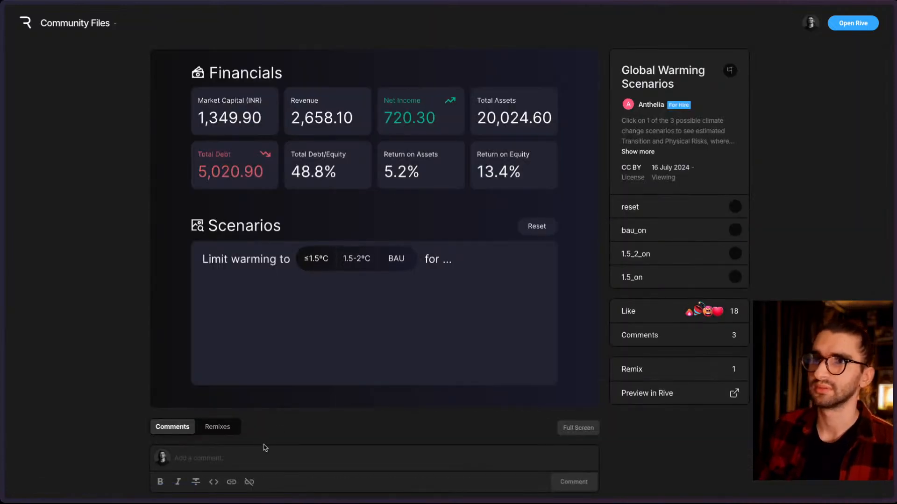
{"action": "left_click", "coordinate": [218, 427]}
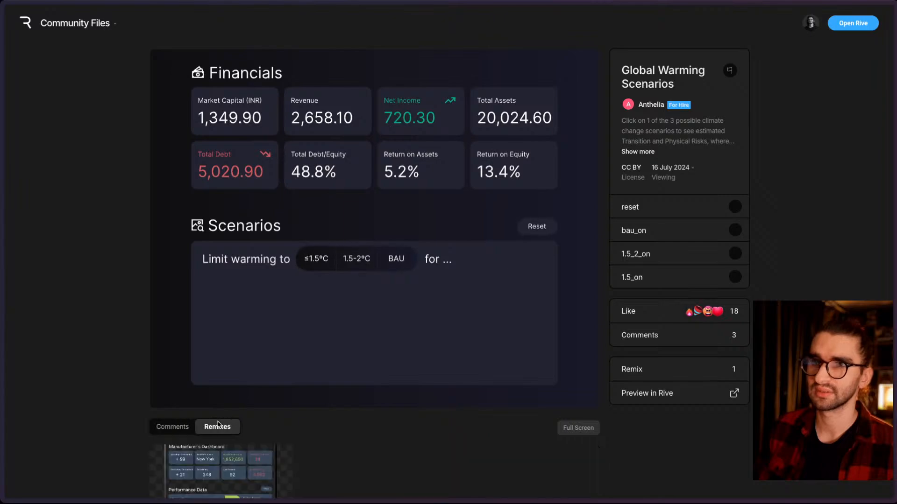
{"action": "scroll", "coordinate": [276, 421], "scroll_direction": "down", "scroll_amount": 3}
{"action": "scroll", "coordinate": [237, 354], "scroll_direction": "up", "scroll_amount": 3}
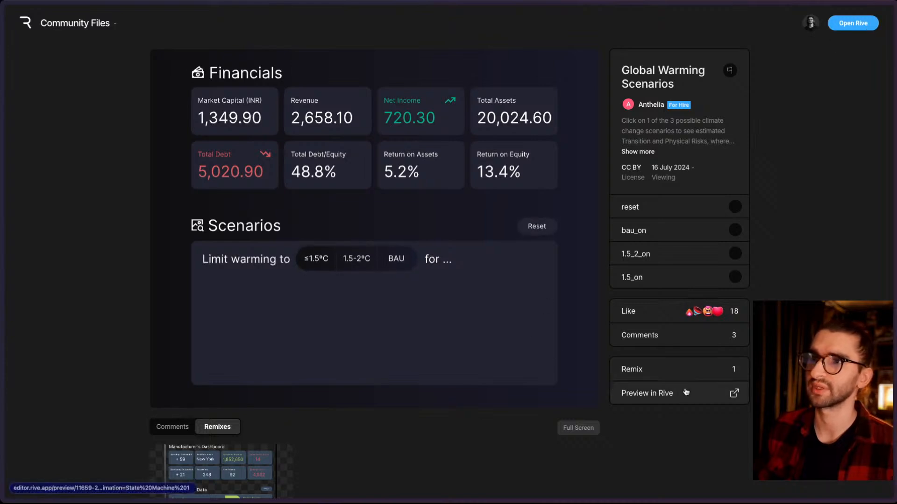
- Remix the Global Warming Scenarios file into the personal workspace and start editing it
{"action": "left_click", "coordinate": [704, 374]}
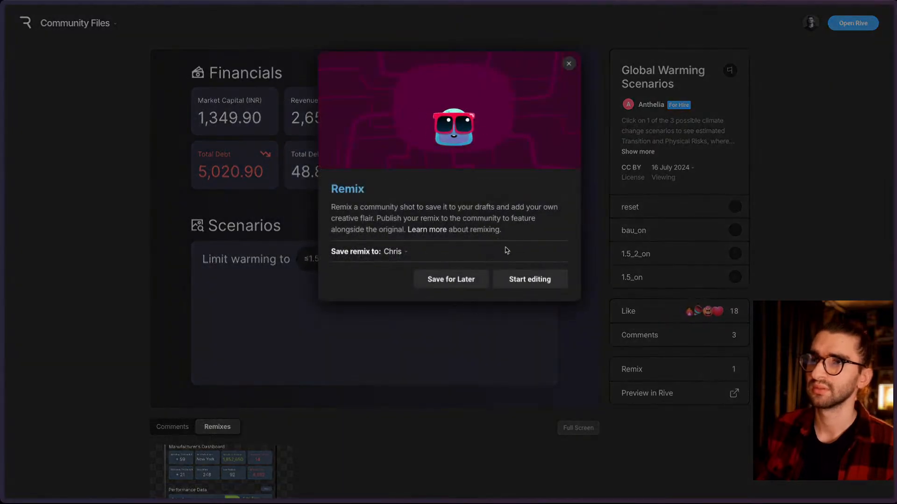
{"action": "left_click", "coordinate": [528, 281]}
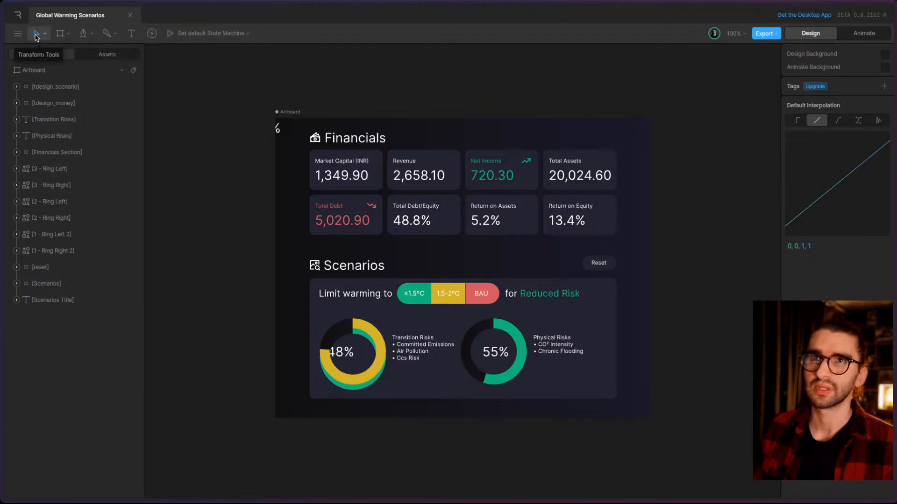
- Check the default state machine choices and the export options for the remixed Global Warming Scenarios file
{"action": "left_click", "coordinate": [180, 36]}
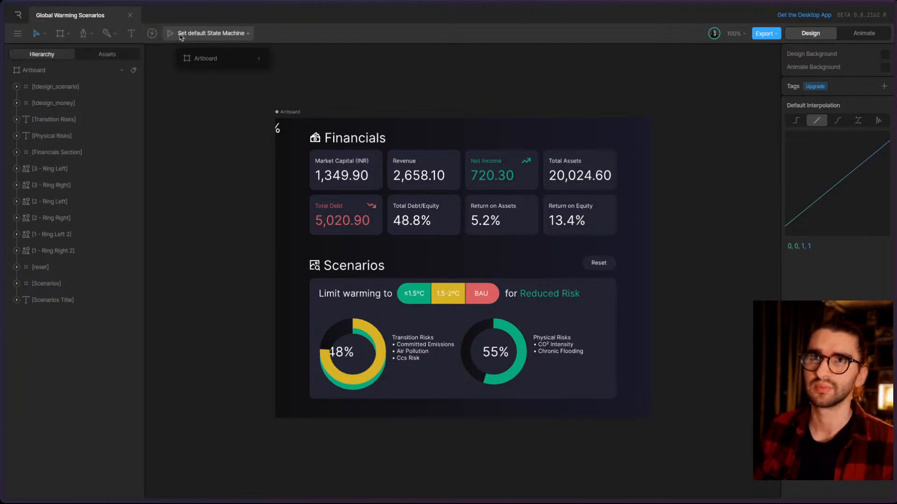
{"action": "left_click", "coordinate": [210, 35]}
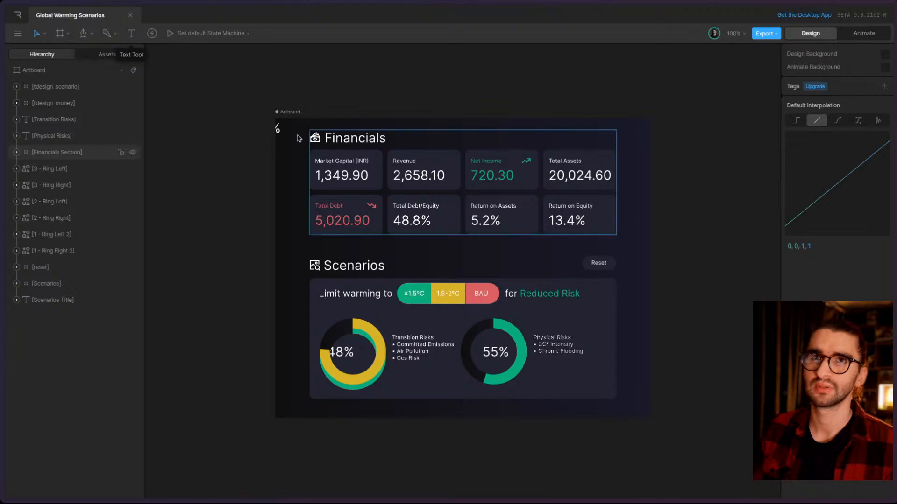
{"action": "left_click", "coordinate": [778, 35]}
{"action": "left_click", "coordinate": [777, 35]}
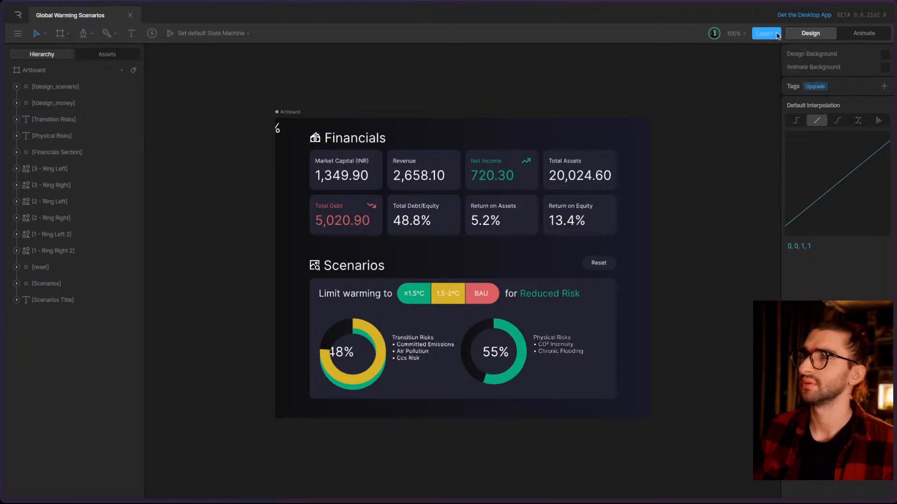
{"action": "left_click", "coordinate": [778, 35]}
{"action": "left_click", "coordinate": [778, 34]}
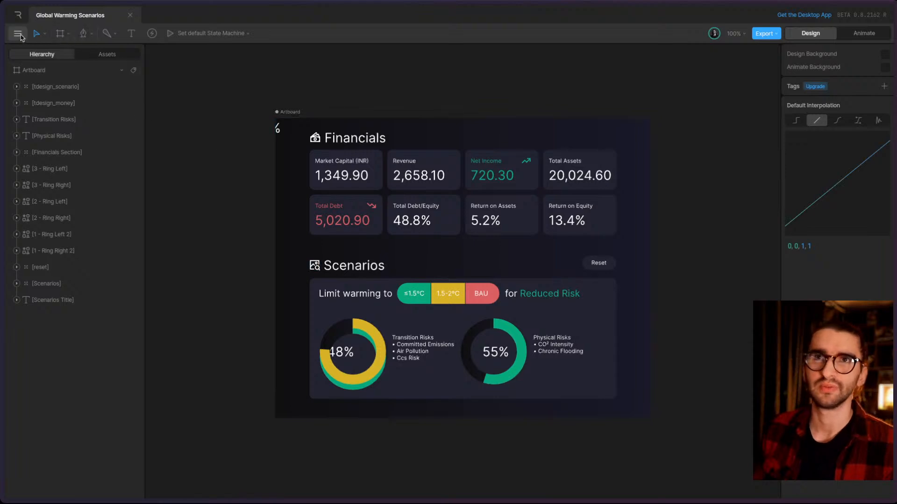
{"action": "left_click", "coordinate": [45, 34]}
{"action": "left_click", "coordinate": [45, 35]}
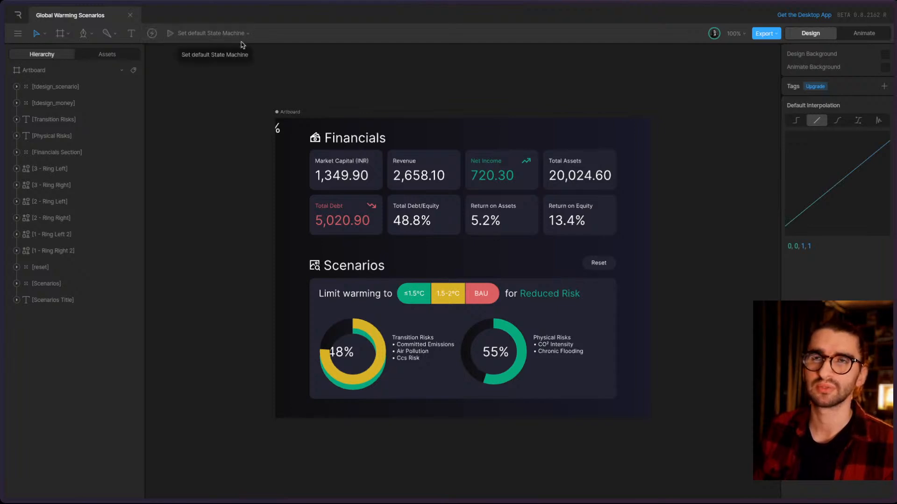
- Switch the editor to animation mode and select the dashboard artboard
{"action": "left_click", "coordinate": [279, 114]}
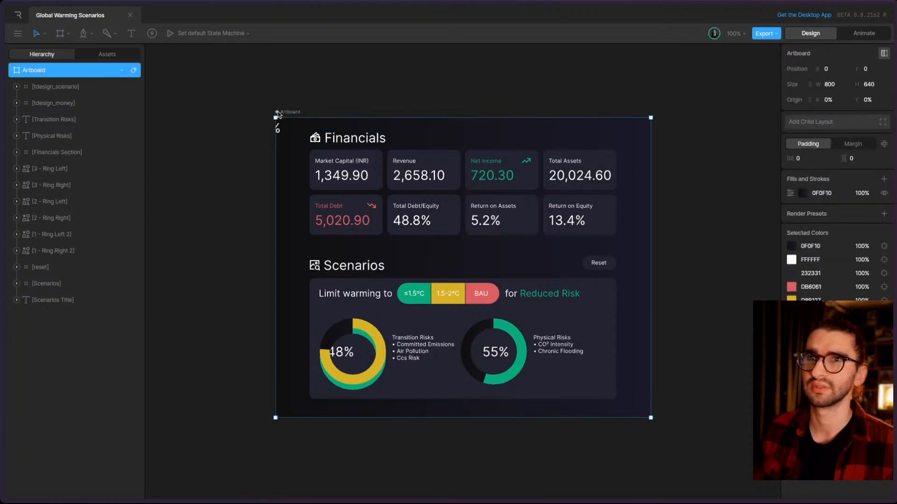
{"action": "left_click", "coordinate": [848, 33]}
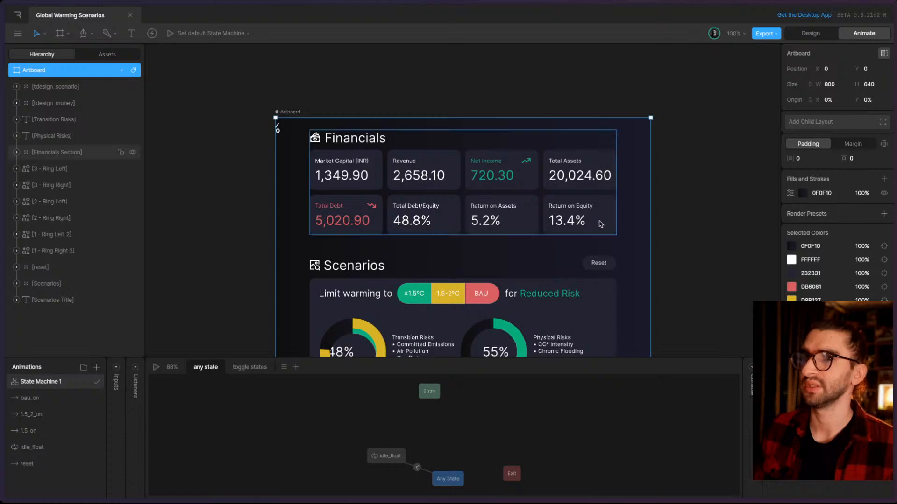
{"action": "left_click", "coordinate": [699, 239]}
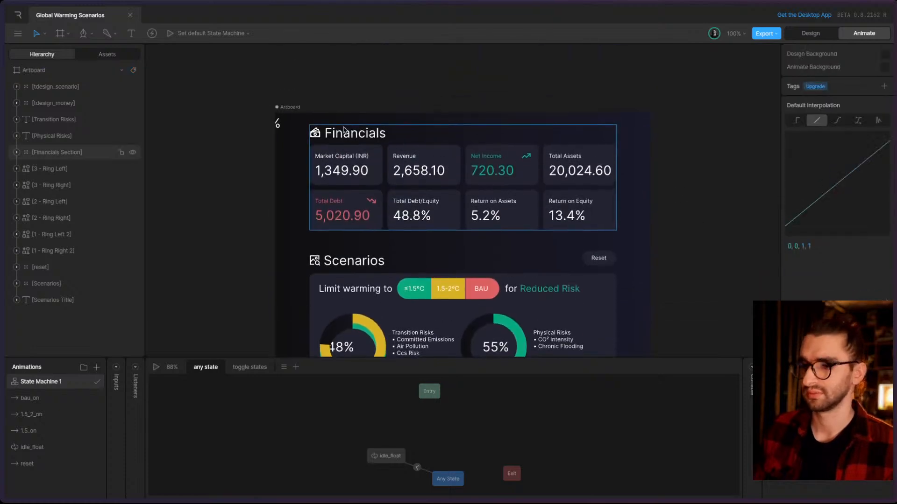
{"action": "left_click", "coordinate": [291, 108]}
{"action": "scroll", "coordinate": [414, 130], "scroll_direction": "down", "scroll_amount": 2}
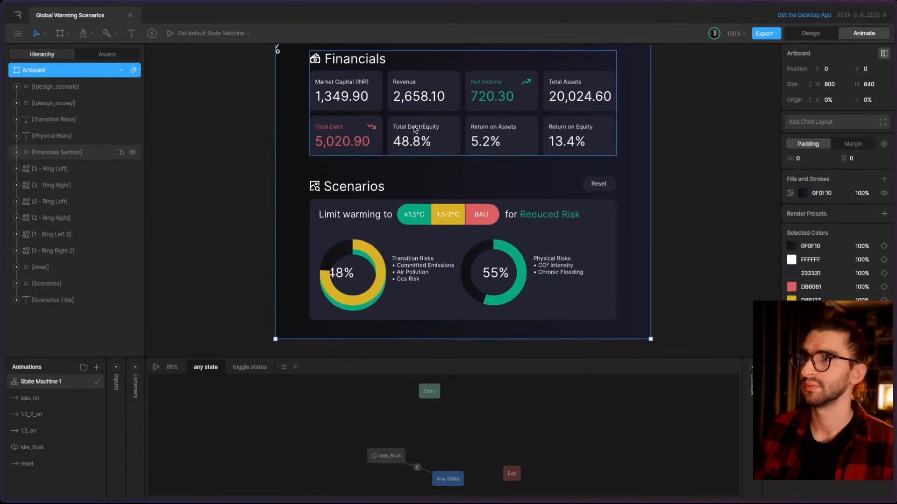
{"action": "scroll", "coordinate": [414, 130], "scroll_direction": "up", "scroll_amount": 2}
{"action": "scroll", "coordinate": [414, 130], "scroll_direction": "down", "scroll_amount": 1}
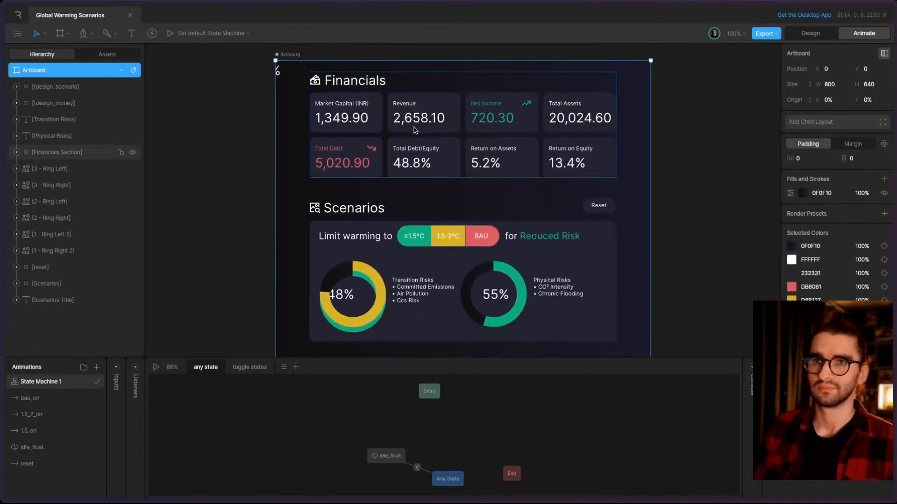
- Play State Machine 1 and try the 1.5-2°C scenario on the artboard
{"action": "left_click", "coordinate": [156, 368]}
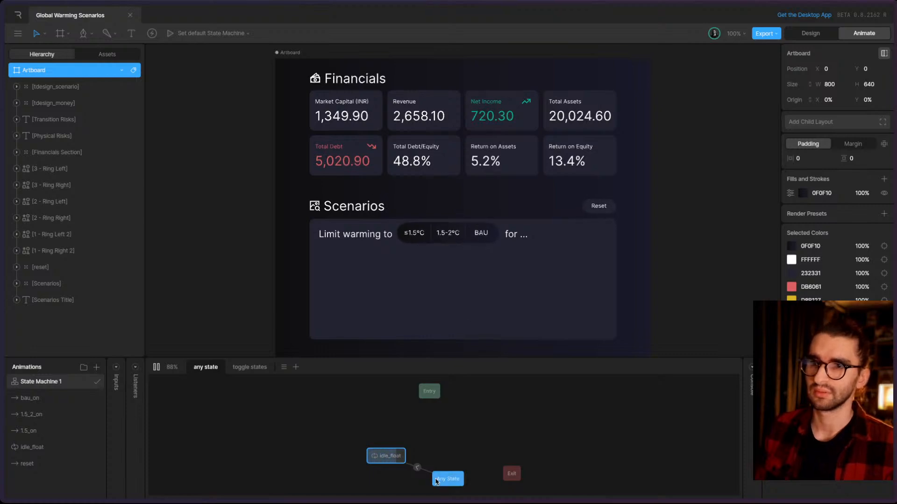
{"action": "left_click", "coordinate": [417, 467]}
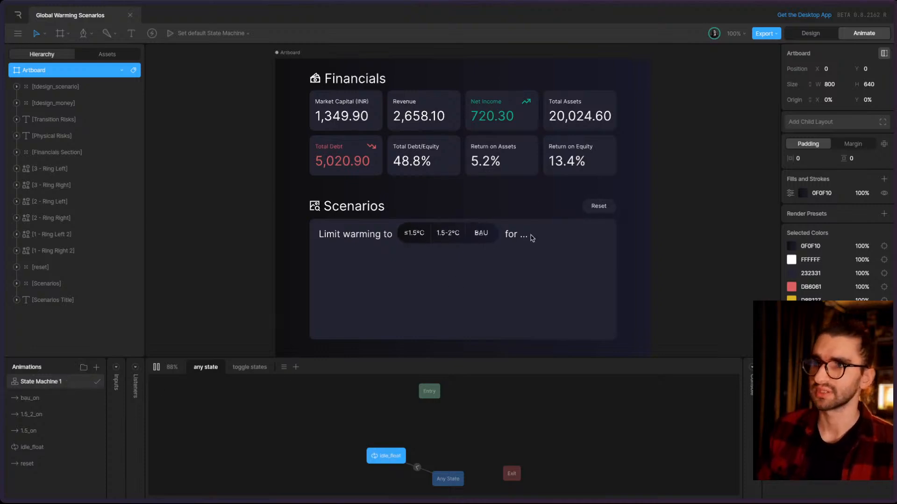
{"action": "left_click", "coordinate": [445, 238]}
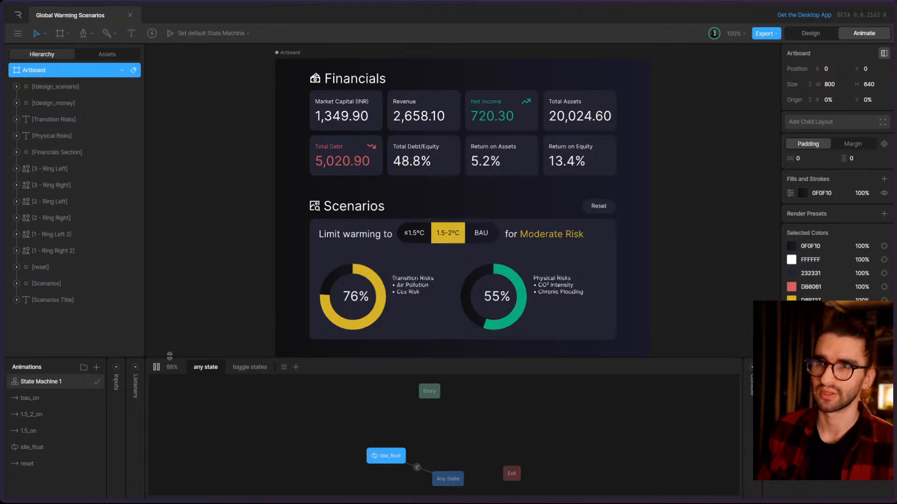
- Open the 1.5_2_on animation, enlarge its timeline area and play it with the scenario rings in view
{"action": "left_click", "coordinate": [45, 415]}
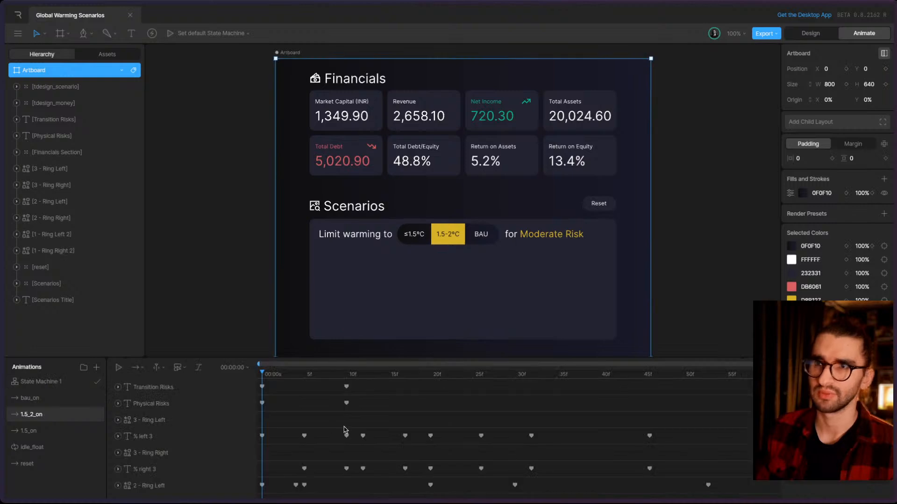
{"action": "scroll", "coordinate": [336, 420], "scroll_direction": "down", "scroll_amount": 8}
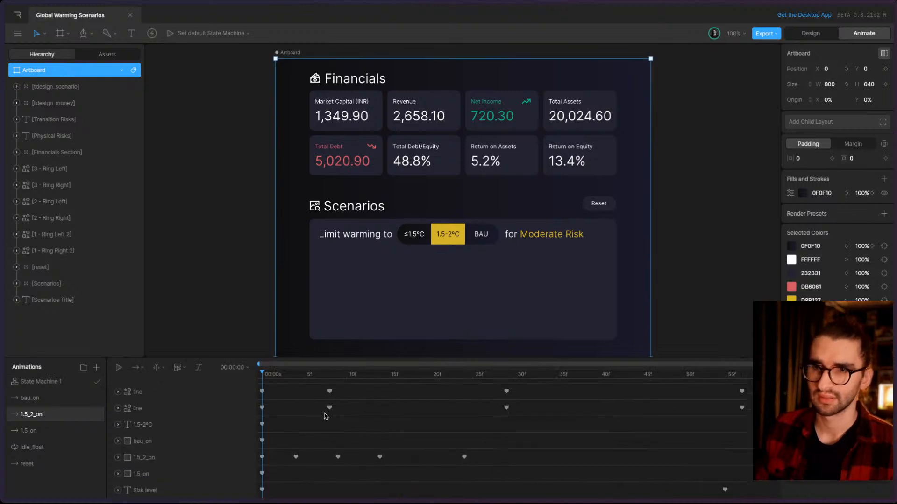
{"action": "scroll", "coordinate": [327, 423], "scroll_direction": "up", "scroll_amount": 8}
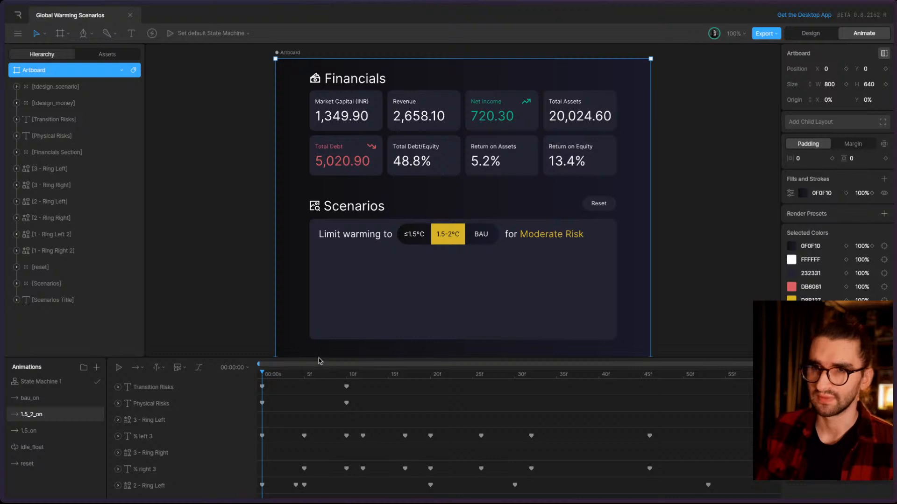
{"action": "left_click_drag", "start_coordinate": [319, 358], "coordinate": [314, 284]}
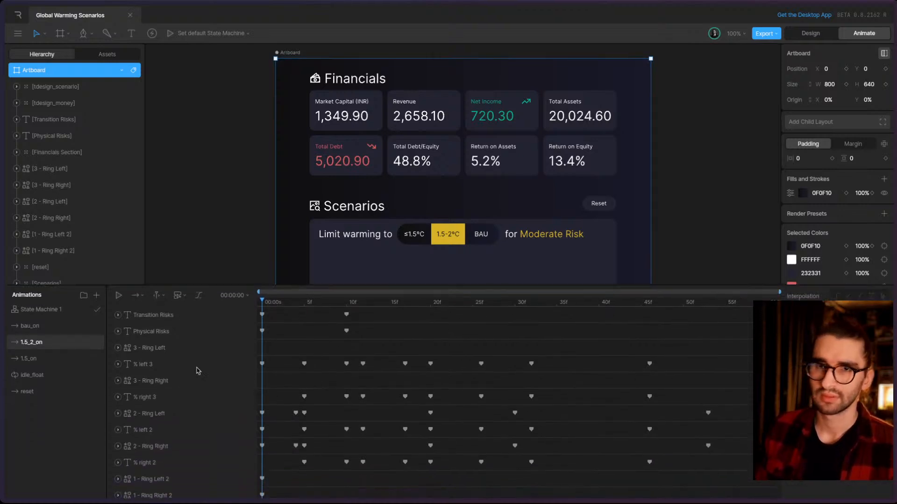
{"action": "left_click", "coordinate": [119, 296]}
{"action": "scroll", "coordinate": [347, 281], "scroll_direction": "down", "scroll_amount": 3}
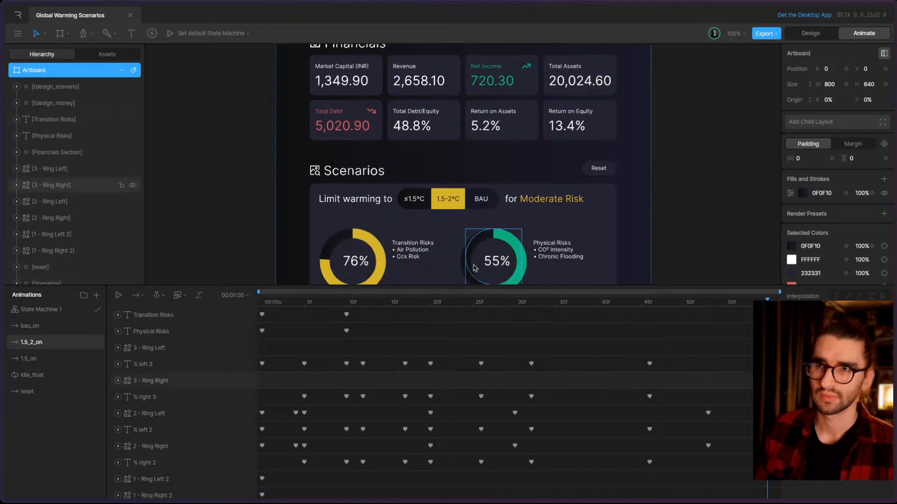
{"action": "left_click", "coordinate": [118, 295]}
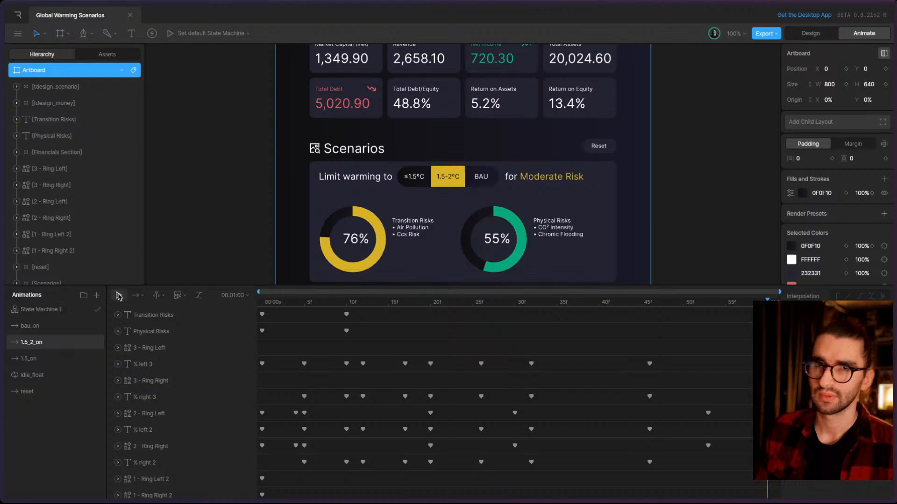
- Select the yellow 2 - Ring Left shape and examine its keyframes in the 1.5_2_on timeline
{"action": "left_click", "coordinate": [366, 265]}
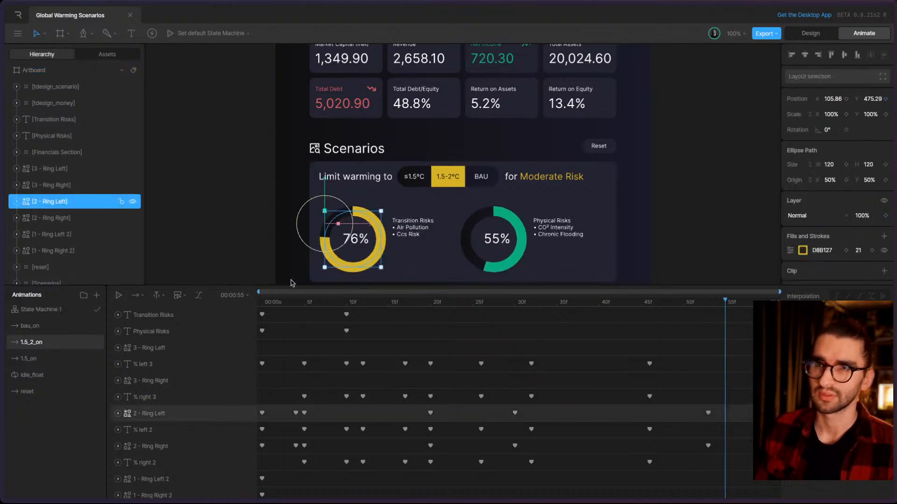
{"action": "left_click", "coordinate": [262, 413]}
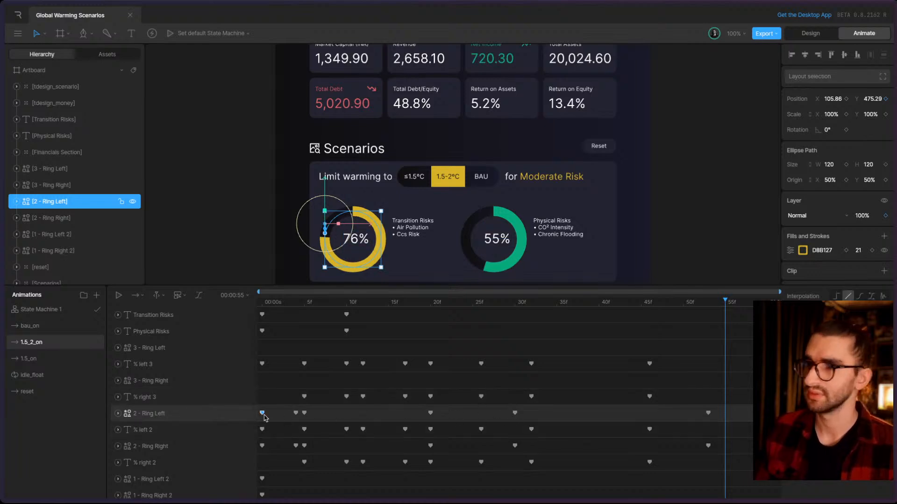
{"action": "scroll", "coordinate": [833, 187], "scroll_direction": "down", "scroll_amount": 2}
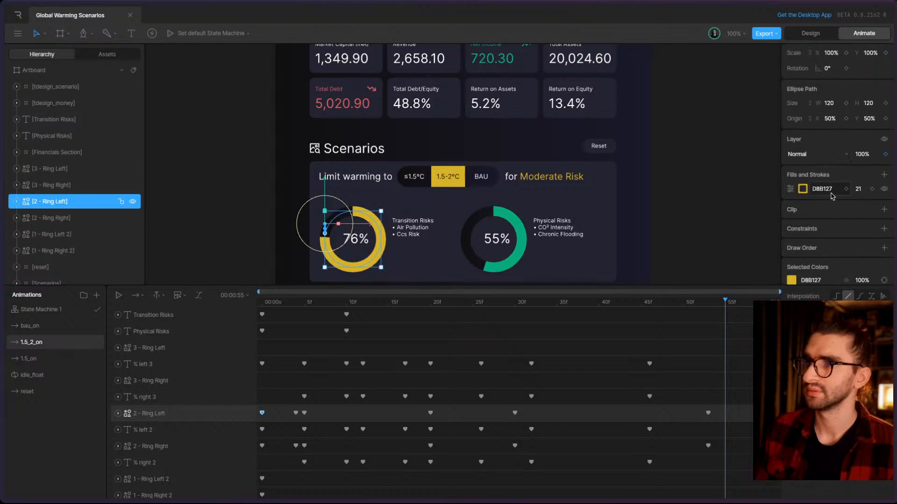
{"action": "scroll", "coordinate": [833, 196], "scroll_direction": "down", "scroll_amount": 1}
{"action": "scroll", "coordinate": [833, 197], "scroll_direction": "up", "scroll_amount": 3}
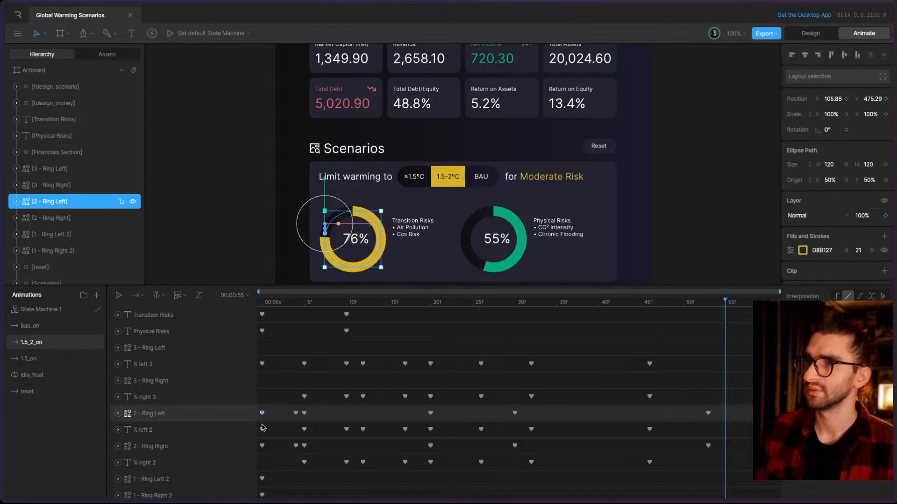
{"action": "left_click", "coordinate": [295, 413]}
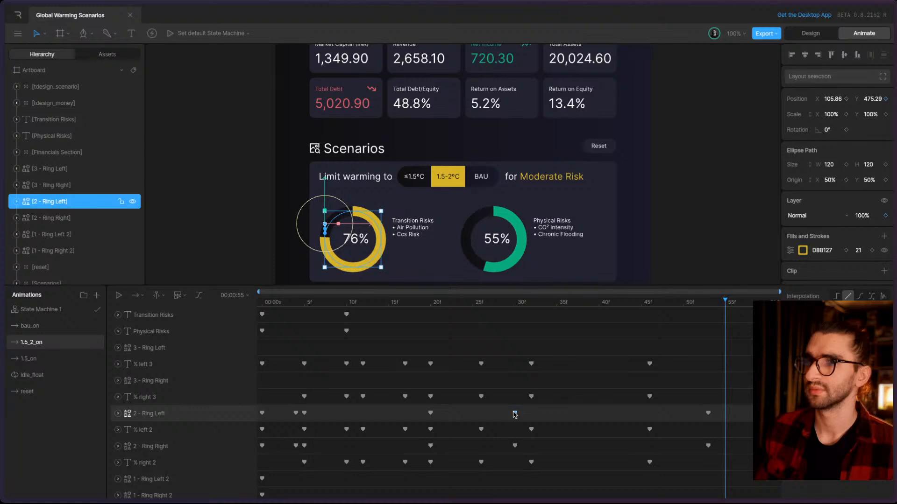
{"action": "left_click", "coordinate": [705, 413]}
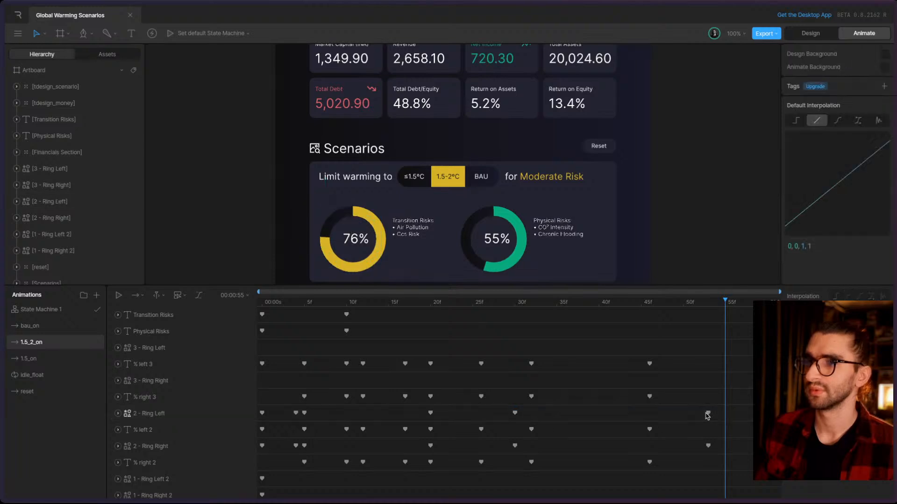
{"action": "left_click", "coordinate": [708, 414]}
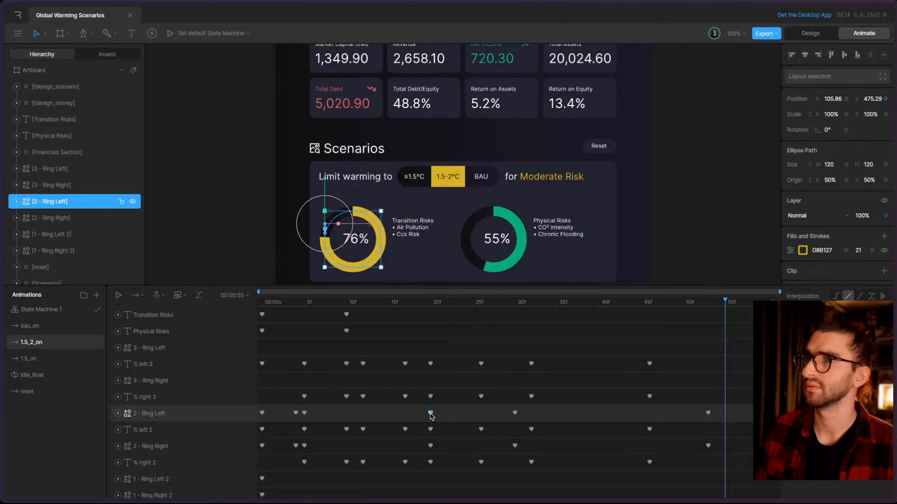
{"action": "left_click", "coordinate": [514, 414]}
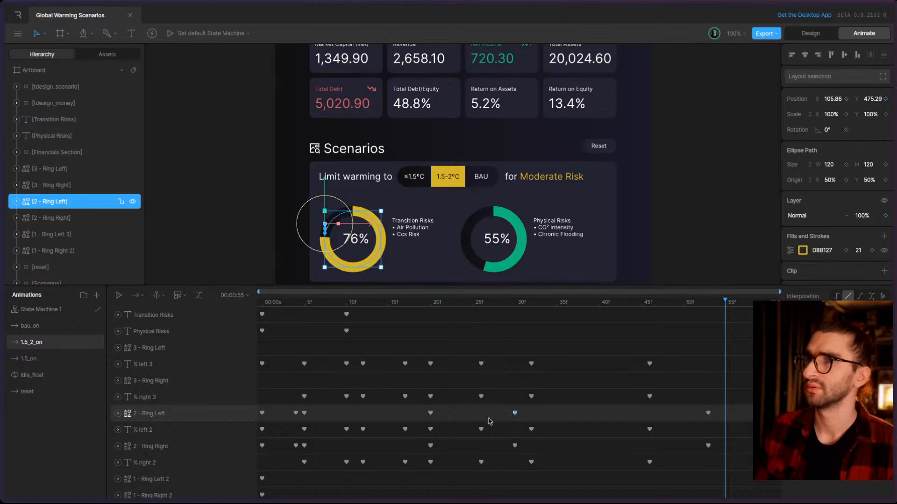
- Expand the 2 - Ring Left track and its Stroke 1 properties in the timeline, replaying the animation
{"action": "left_click", "coordinate": [213, 416]}
{"action": "left_click", "coordinate": [117, 414]}
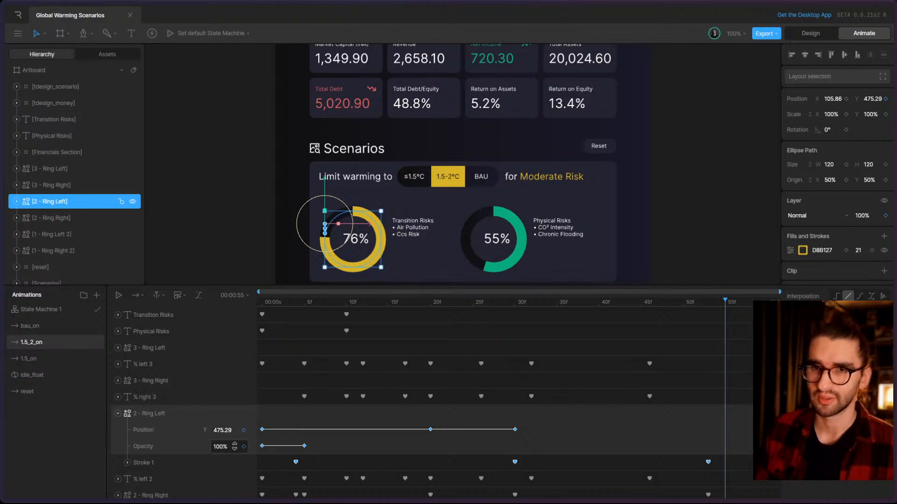
{"action": "left_click", "coordinate": [117, 295]}
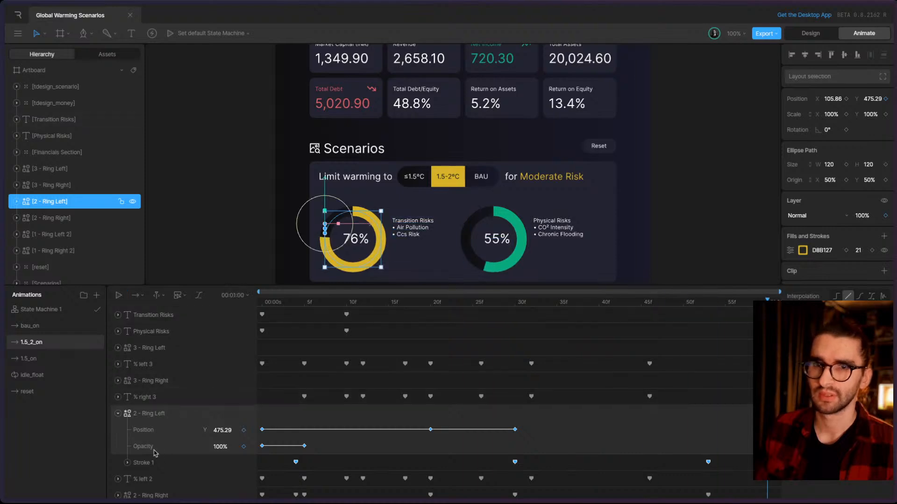
{"action": "left_click", "coordinate": [127, 463]}
{"action": "scroll", "coordinate": [154, 448], "scroll_direction": "down", "scroll_amount": 4}
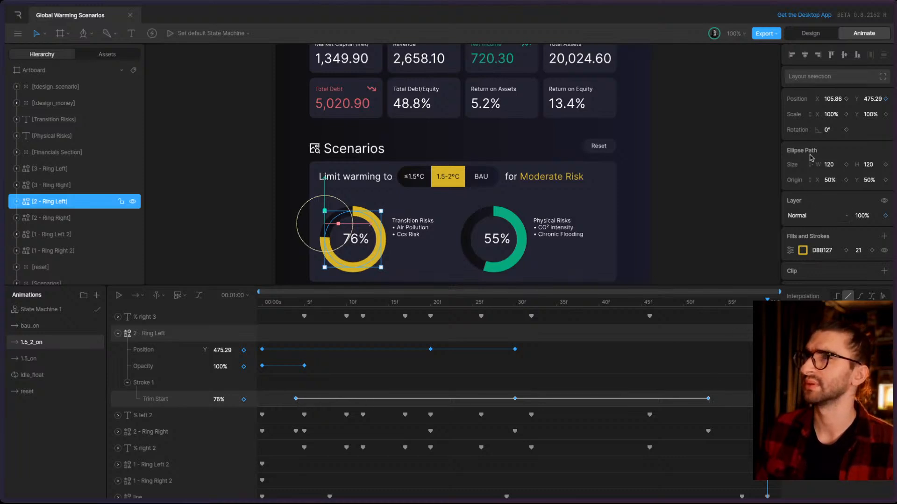
- Find where the Trim Start of 2 - Ring Left is set by inspecting its child layers, properties and stroke options
{"action": "scroll", "coordinate": [811, 158], "scroll_direction": "down", "scroll_amount": 3}
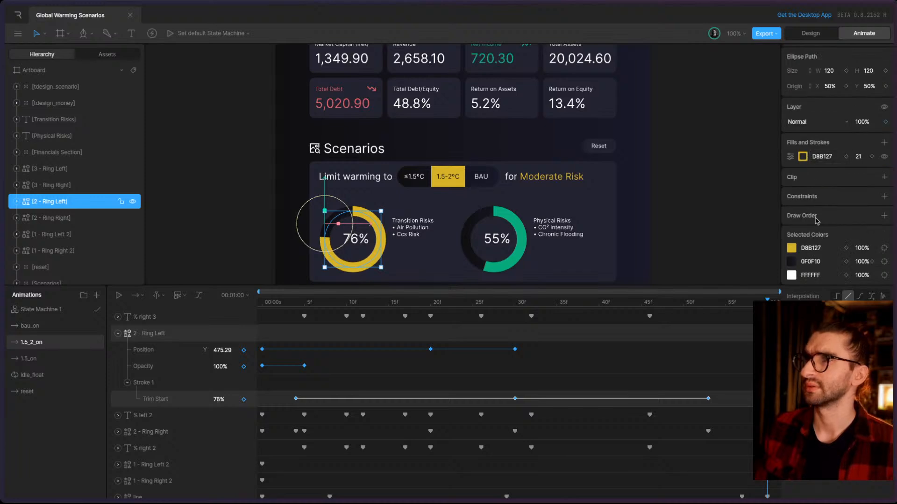
{"action": "scroll", "coordinate": [816, 214], "scroll_direction": "up", "scroll_amount": 3}
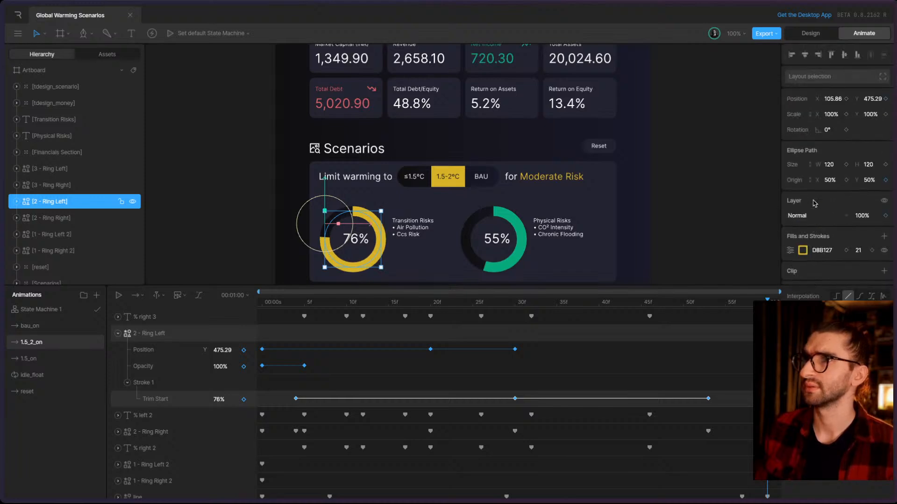
{"action": "left_click", "coordinate": [17, 203]}
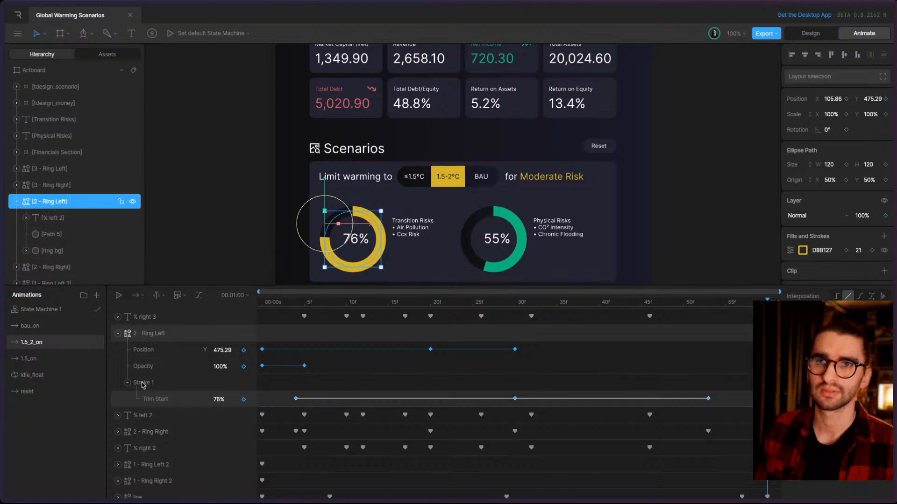
{"action": "left_click", "coordinate": [127, 384]}
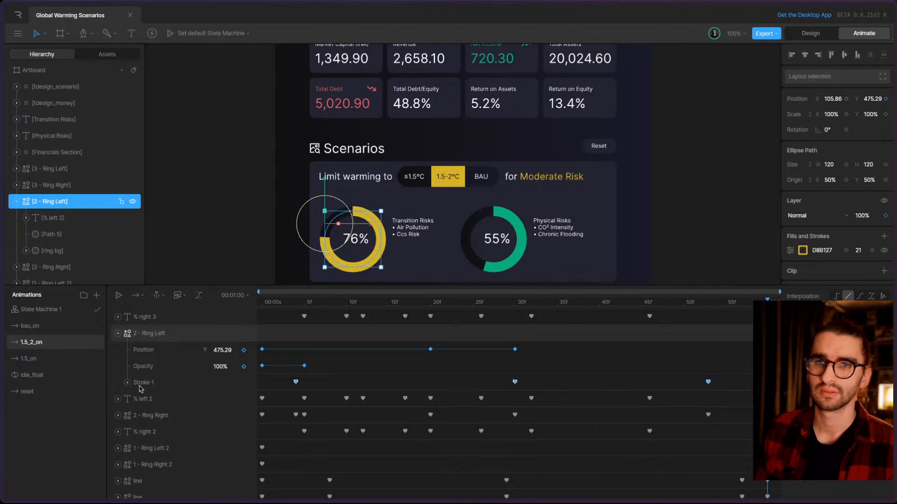
{"action": "left_click", "coordinate": [127, 384]}
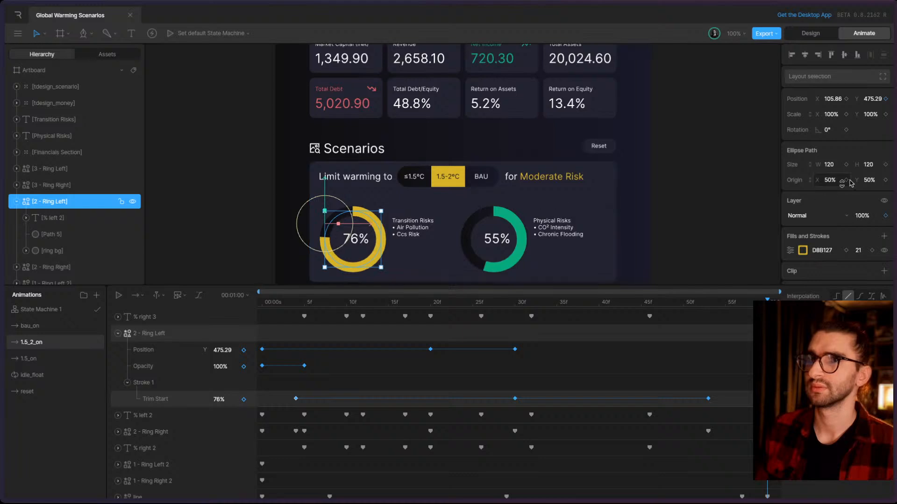
{"action": "scroll", "coordinate": [836, 199], "scroll_direction": "down", "scroll_amount": 3}
{"action": "scroll", "coordinate": [841, 198], "scroll_direction": "down", "scroll_amount": 1}
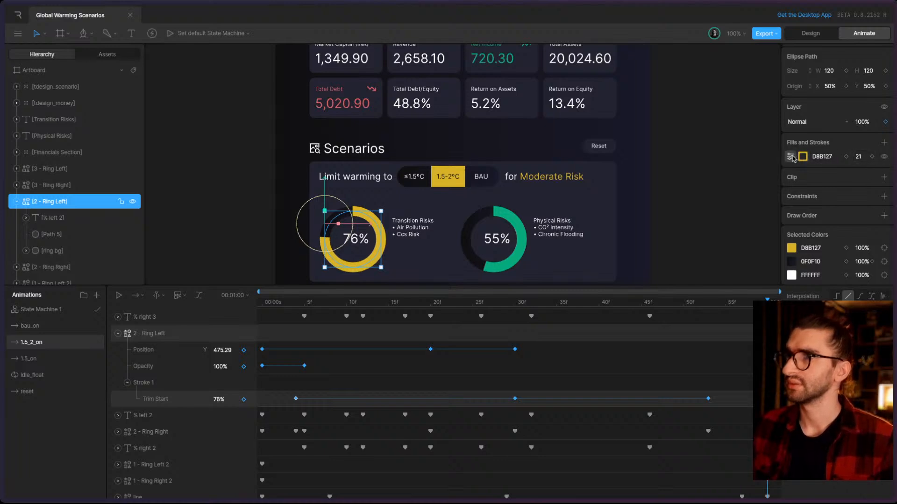
{"action": "left_click", "coordinate": [790, 156]}
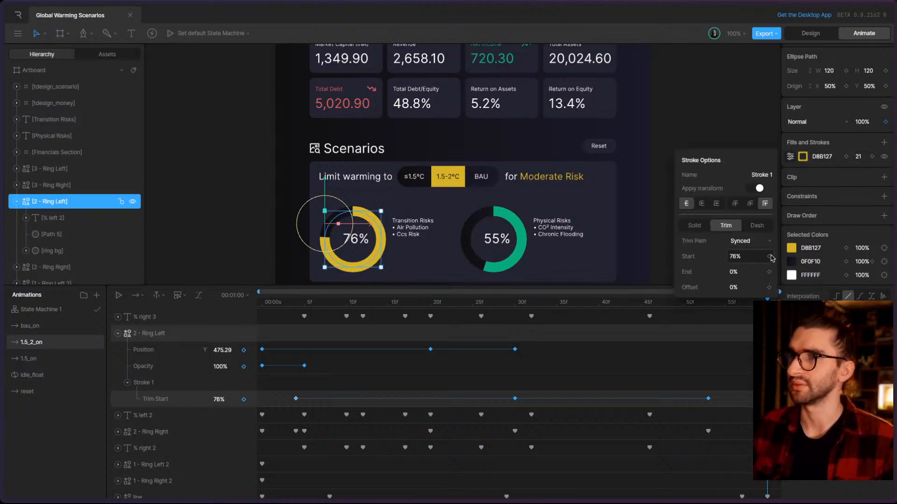
{"action": "left_click", "coordinate": [707, 401]}
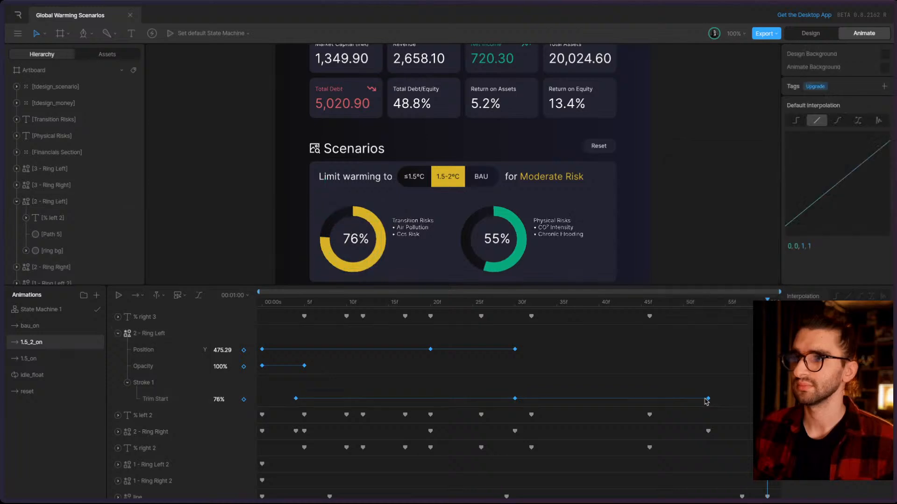
- Compare the first and last Trim Start keyframes of 2 - Ring Left with the trim settings in its stroke options
{"action": "left_click", "coordinate": [704, 403]}
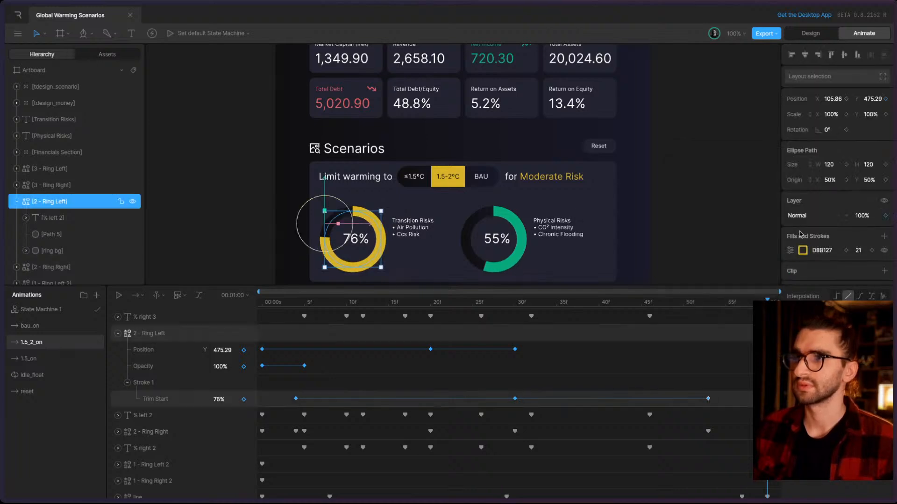
{"action": "left_click", "coordinate": [789, 246]}
{"action": "left_click", "coordinate": [790, 247]}
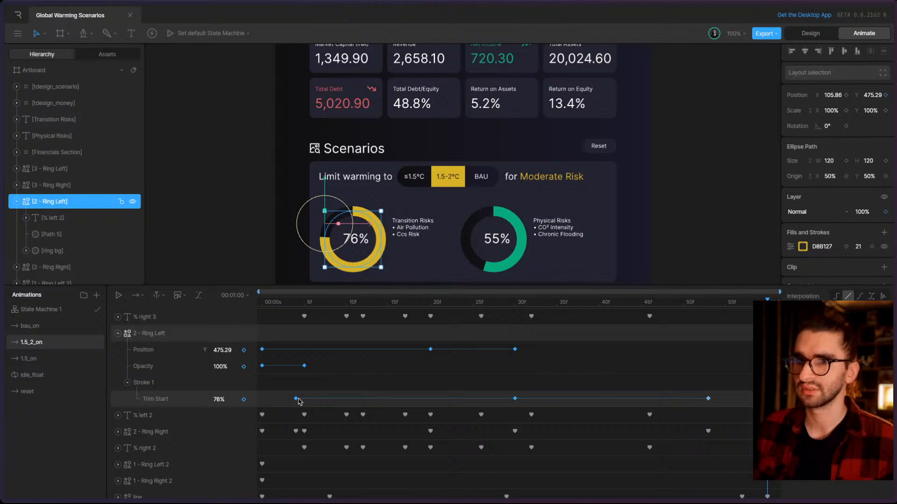
{"action": "left_click", "coordinate": [791, 246]}
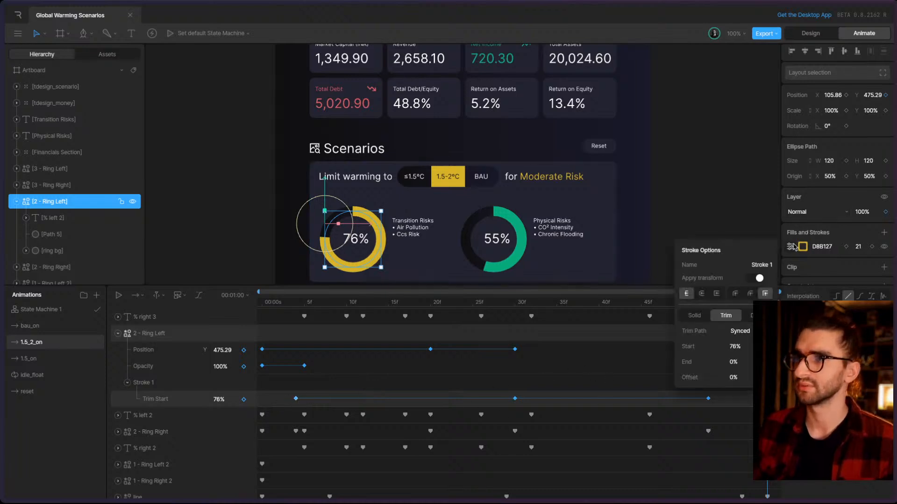
{"action": "left_click", "coordinate": [287, 402]}
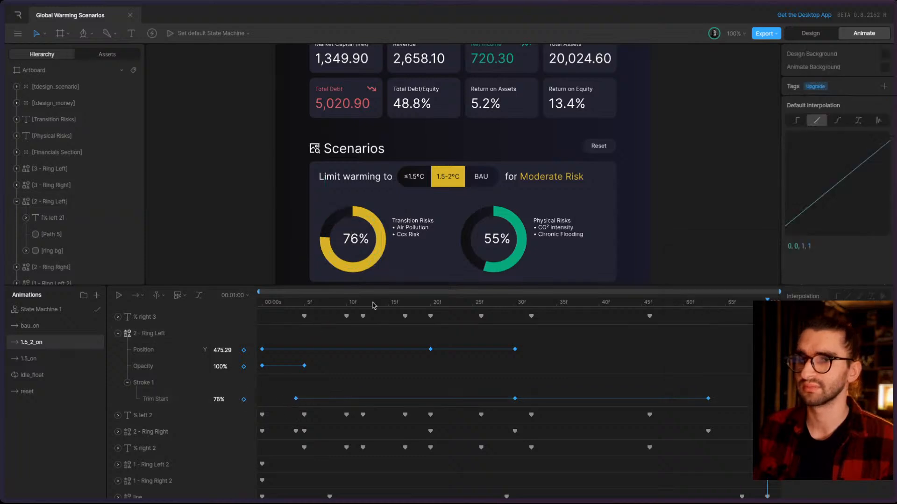
- Return the playhead of 1.5_2_on to the start and collapse the 2 - Ring Left track in the timeline
{"action": "left_click_drag", "start_coordinate": [767, 303], "coordinate": [222, 316]}
{"action": "scroll", "coordinate": [462, 350], "scroll_direction": "up", "scroll_amount": 5}
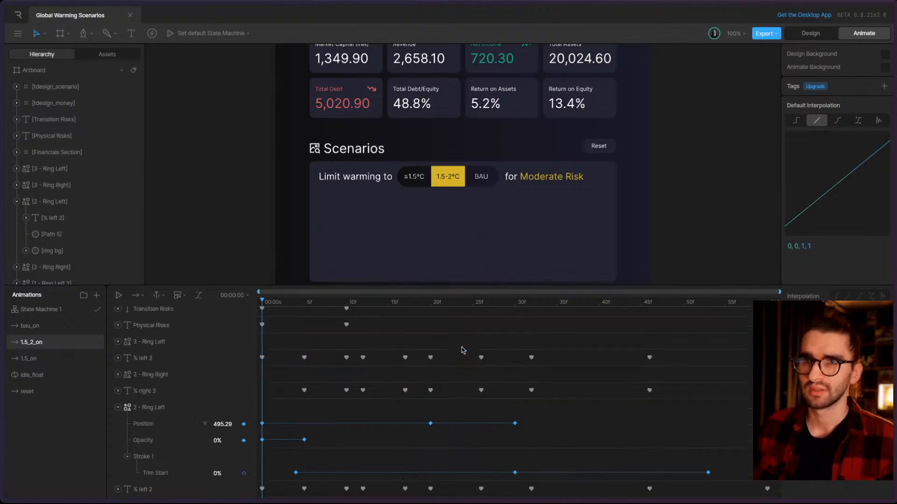
{"action": "left_click", "coordinate": [118, 413]}
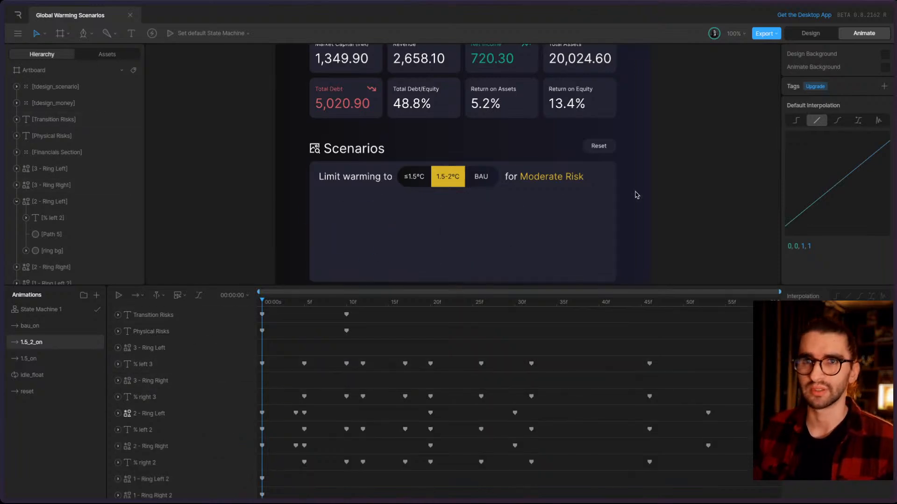
- Try narrowing the artboard to a width of about 486 to test its responsiveness, and undo the resize
{"action": "scroll", "coordinate": [634, 194], "scroll_direction": "up", "scroll_amount": 4}
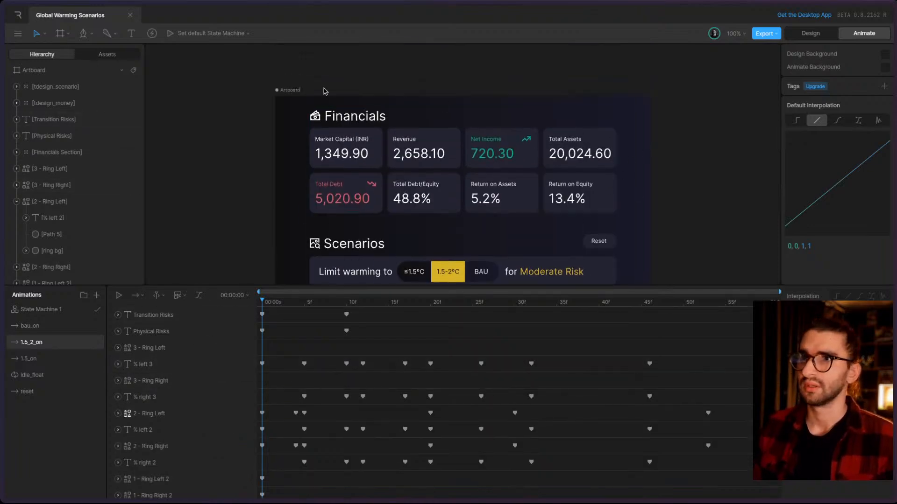
{"action": "left_click", "coordinate": [288, 89]}
{"action": "scroll", "coordinate": [551, 140], "scroll_direction": "down", "scroll_amount": 1}
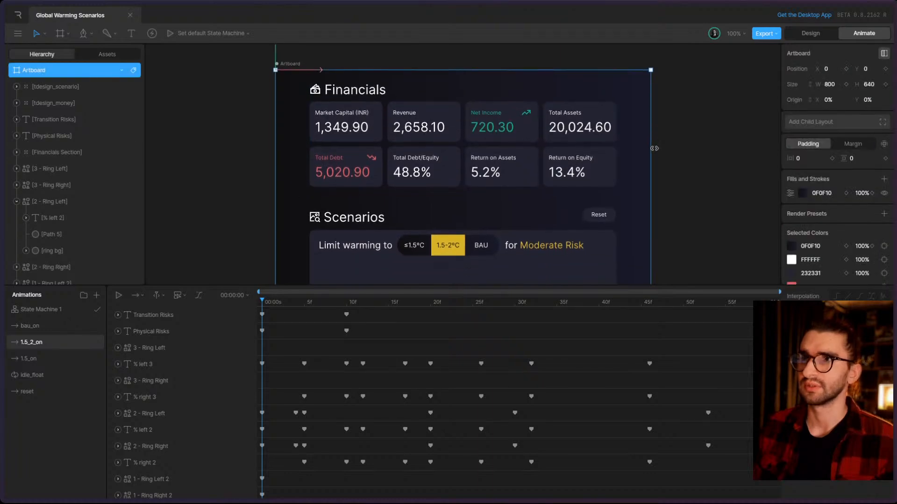
{"action": "left_click_drag", "start_coordinate": [652, 149], "coordinate": [503, 159]}
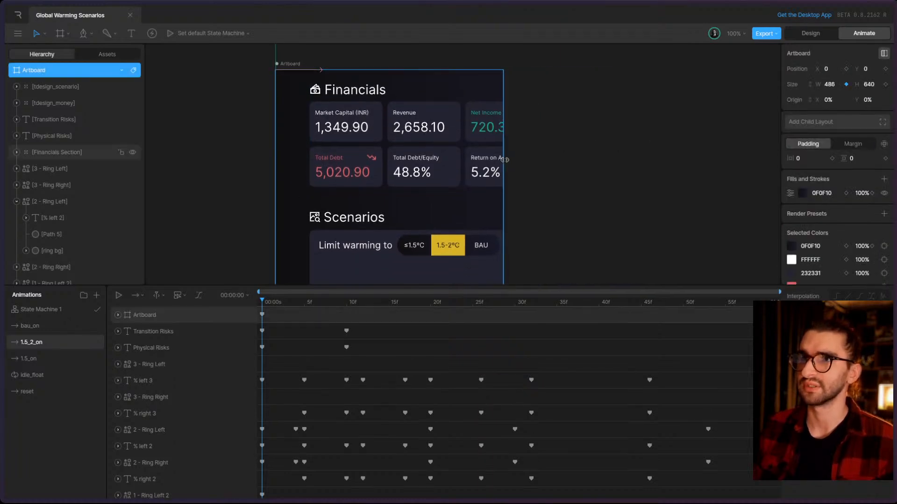
{"action": "key", "text": "ctrl+z"}
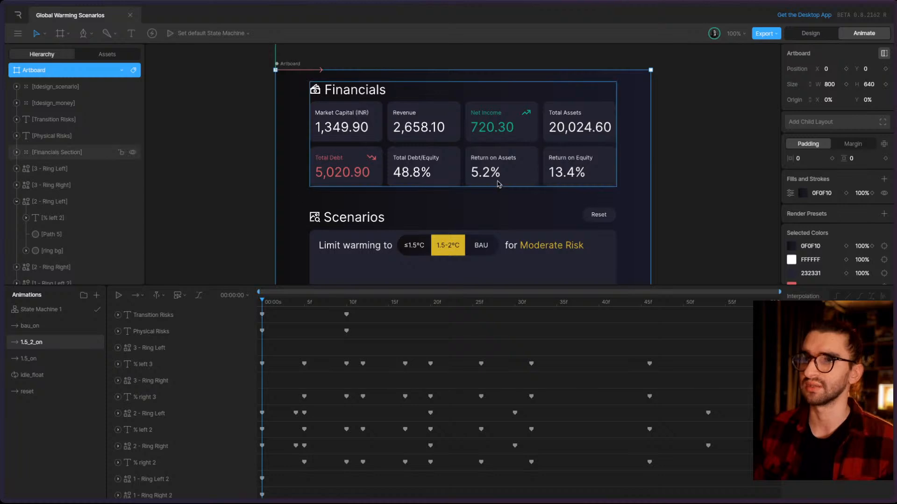
{"action": "scroll", "coordinate": [496, 182], "scroll_direction": "down", "scroll_amount": 3}
{"action": "scroll", "coordinate": [496, 183], "scroll_direction": "up", "scroll_amount": 2}
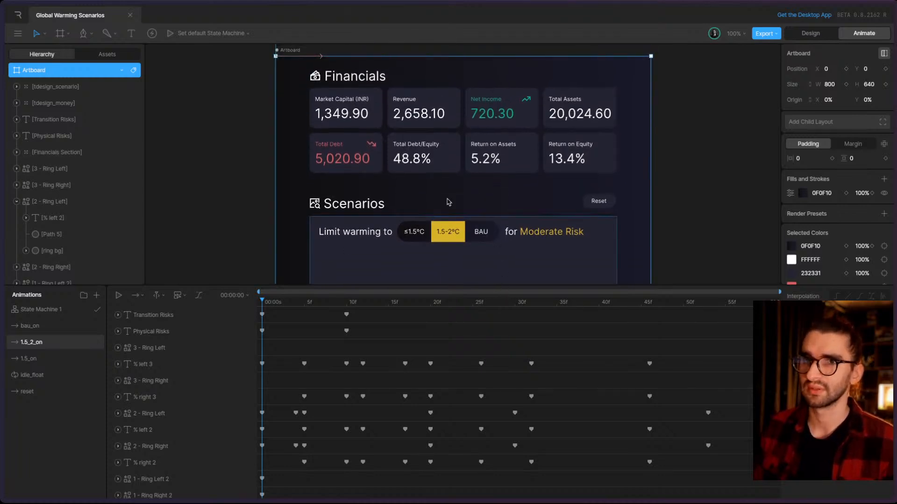
- Switch to Design mode and inspect the Market Capital, Revenue, Total Assets and Return on Equity cards in the Financials section
{"action": "left_click", "coordinate": [811, 33]}
{"action": "scroll", "coordinate": [435, 254], "scroll_direction": "up", "scroll_amount": 3}
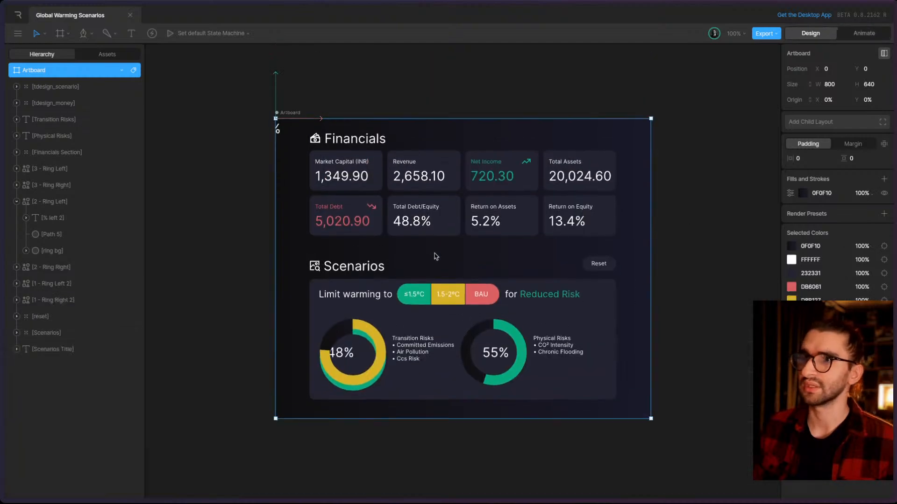
{"action": "left_click", "coordinate": [370, 169]}
{"action": "double_click", "coordinate": [370, 169]}
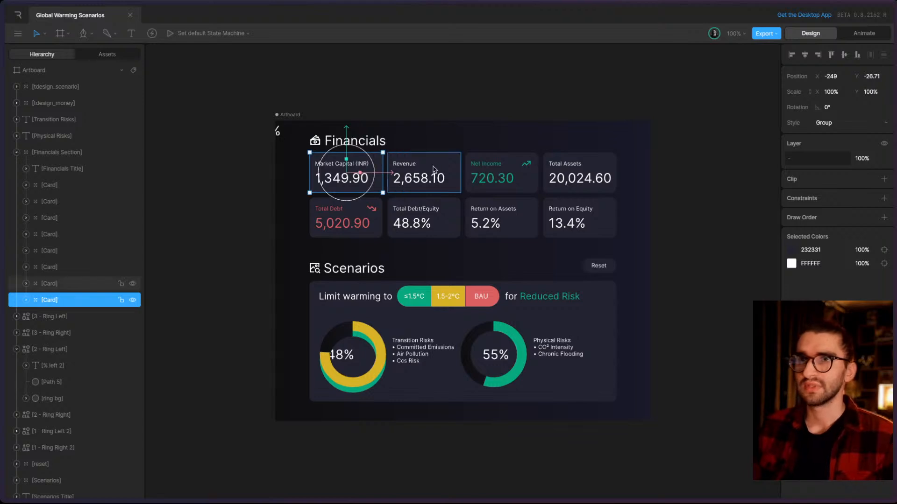
{"action": "left_click", "coordinate": [435, 172]}
{"action": "key", "text": "Escape"}
{"action": "left_click", "coordinate": [589, 193]}
{"action": "double_click", "coordinate": [589, 193]}
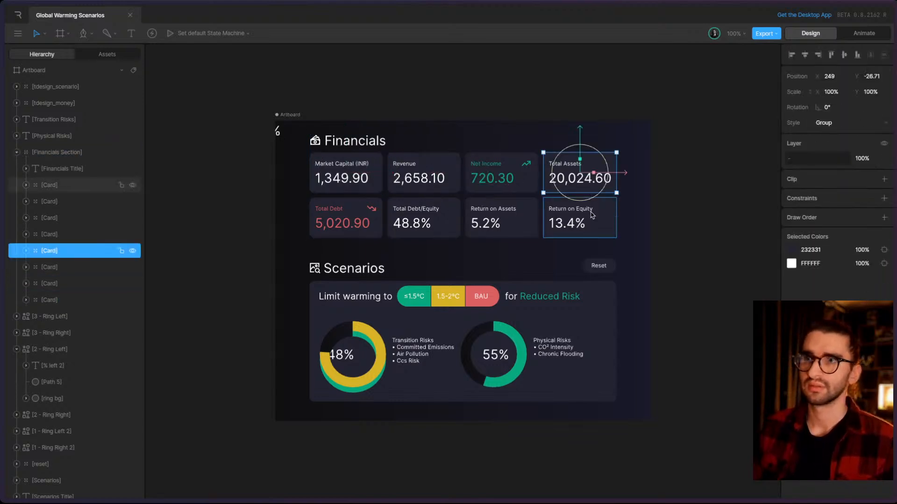
{"action": "left_click", "coordinate": [591, 216]}
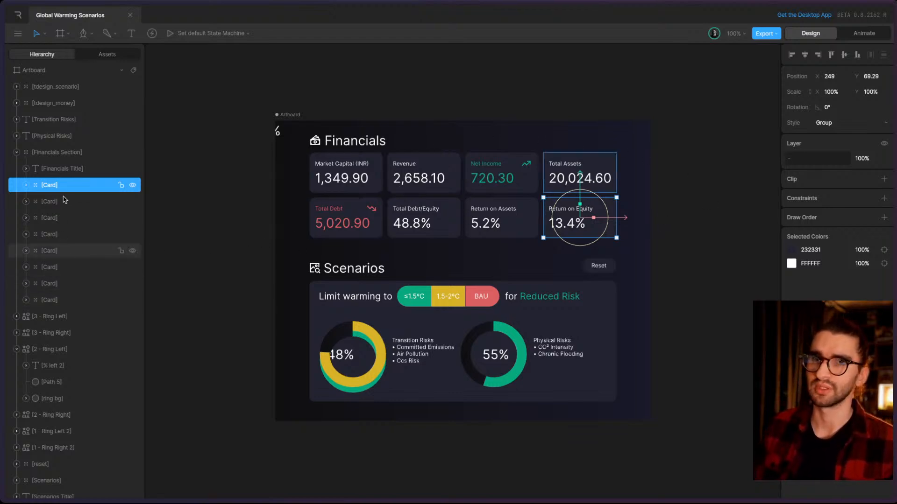
- Select all eight cards of the Financials Section in the hierarchy and try to wrap them in a Layout
{"action": "left_click", "coordinate": [62, 300]}
{"action": "left_click", "coordinate": [62, 185], "text": "shift"}
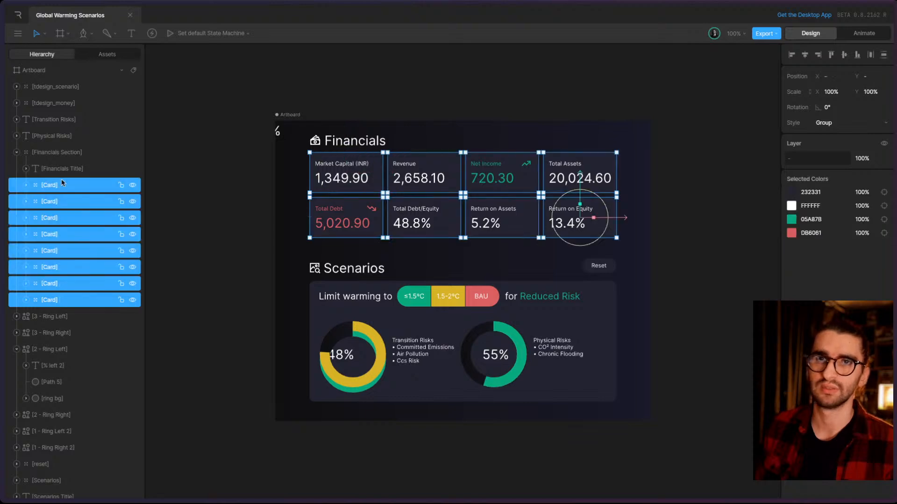
{"action": "right_click", "coordinate": [355, 168]}
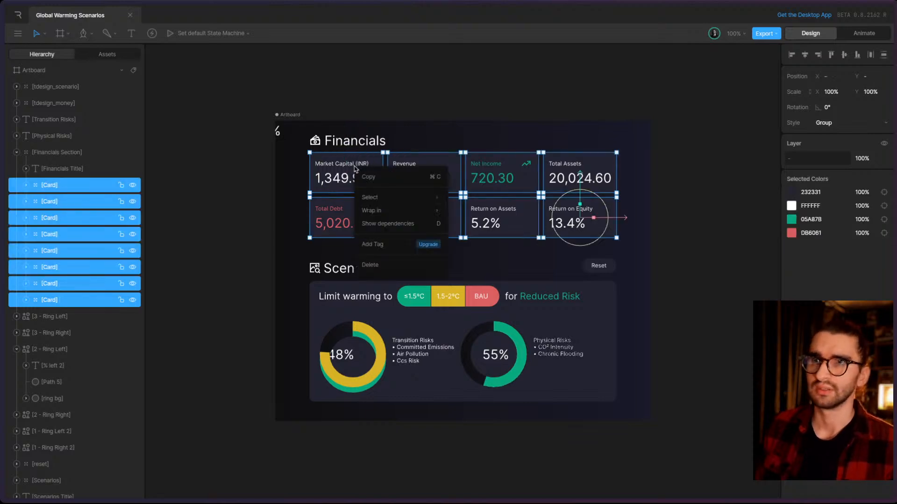
{"action": "mouse_move", "coordinate": [401, 216]}
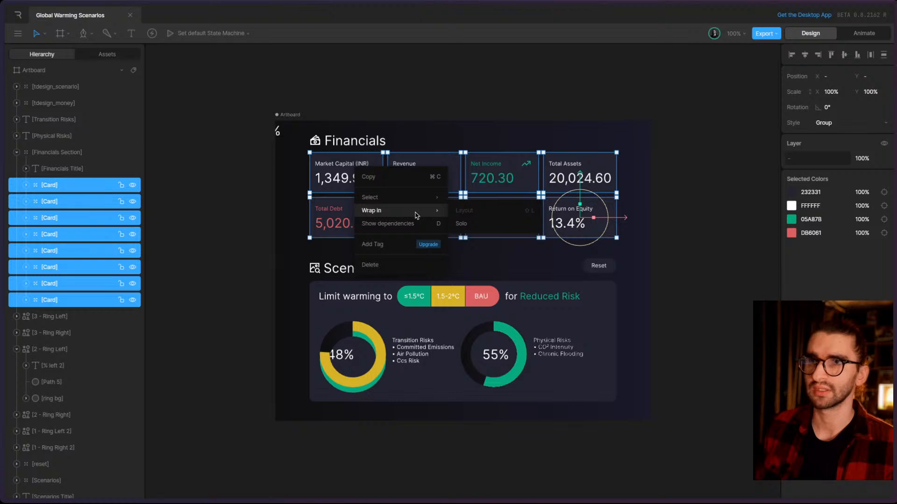
{"action": "left_click", "coordinate": [502, 213]}
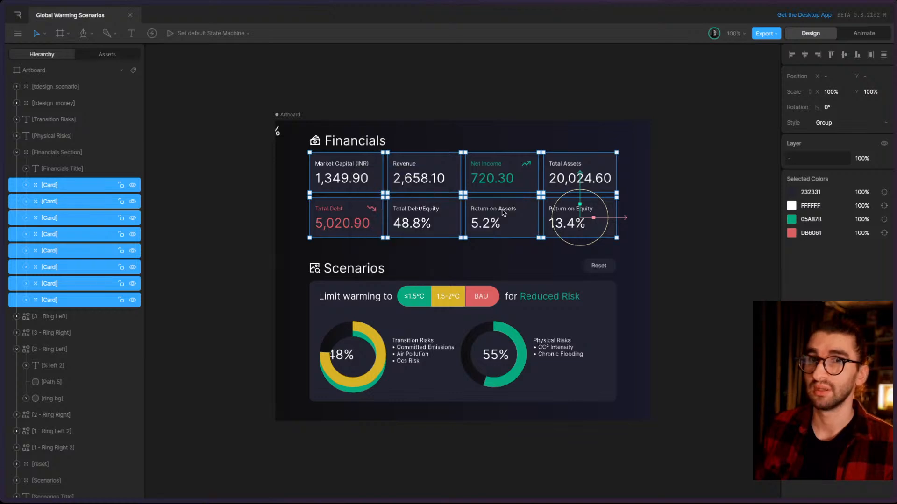
{"action": "right_click", "coordinate": [330, 173]}
{"action": "mouse_move", "coordinate": [374, 204]}
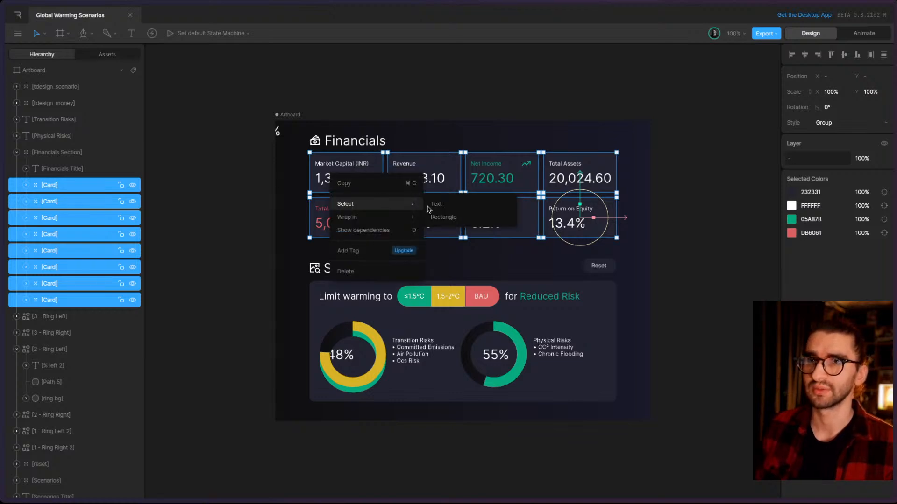
{"action": "mouse_move", "coordinate": [401, 217]}
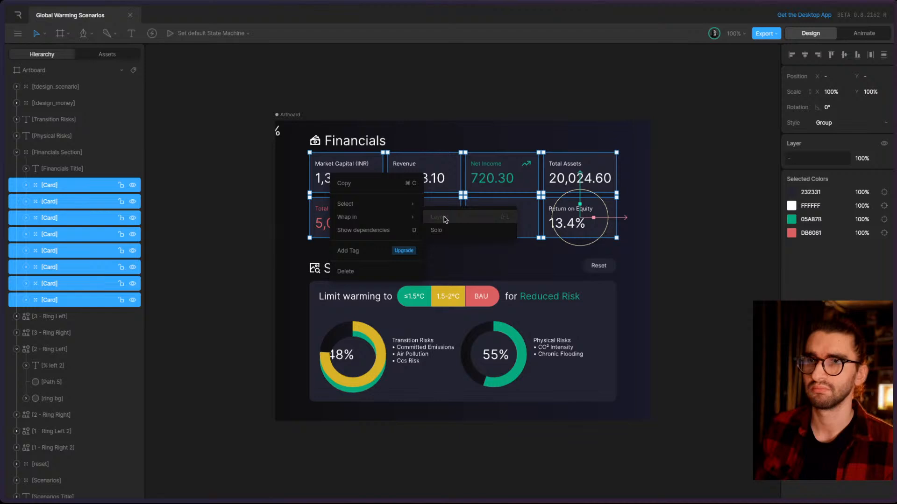
- Check the Financials Section's children and reselect all eight cards in the hierarchy to review their wrapping options
{"action": "left_click", "coordinate": [86, 199]}
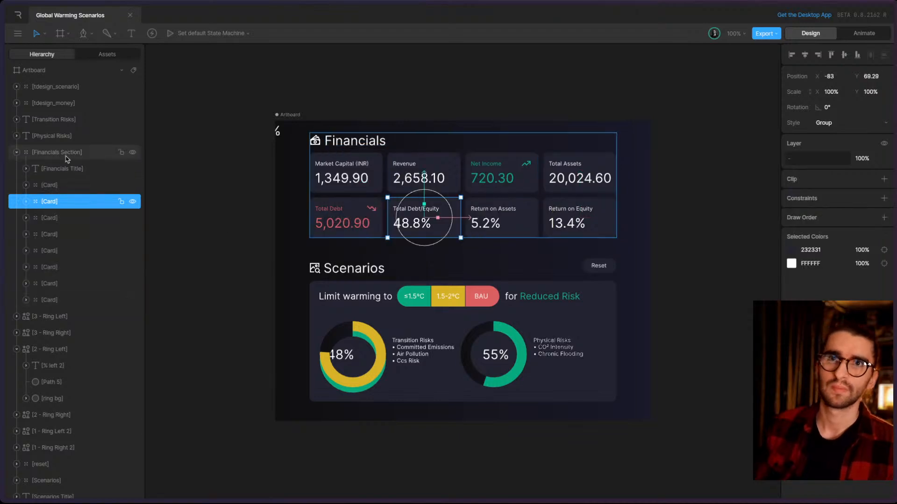
{"action": "left_click", "coordinate": [66, 156]}
{"action": "left_click", "coordinate": [69, 168]}
{"action": "left_click", "coordinate": [70, 185]}
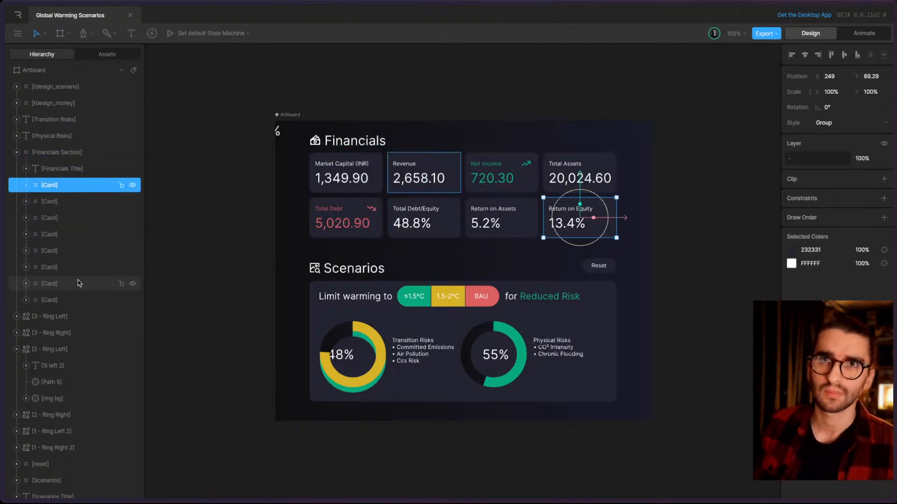
{"action": "left_click", "coordinate": [77, 299], "text": "shift"}
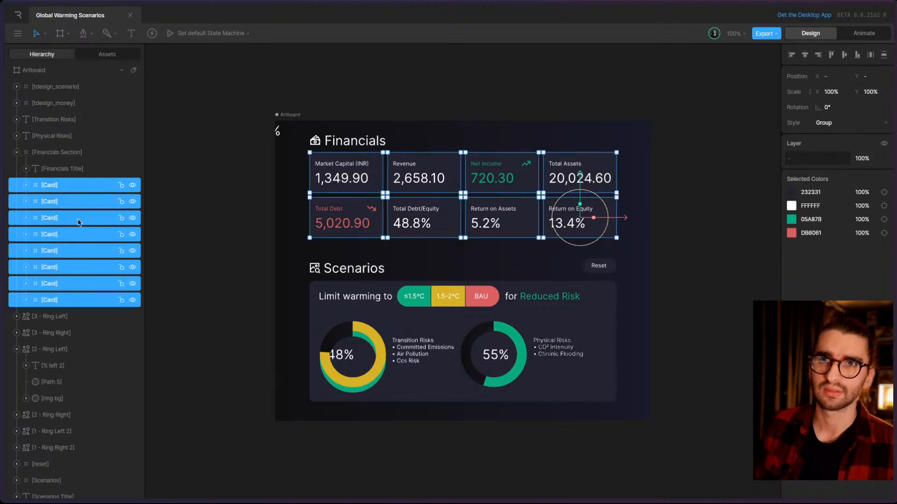
{"action": "right_click", "coordinate": [322, 174]}
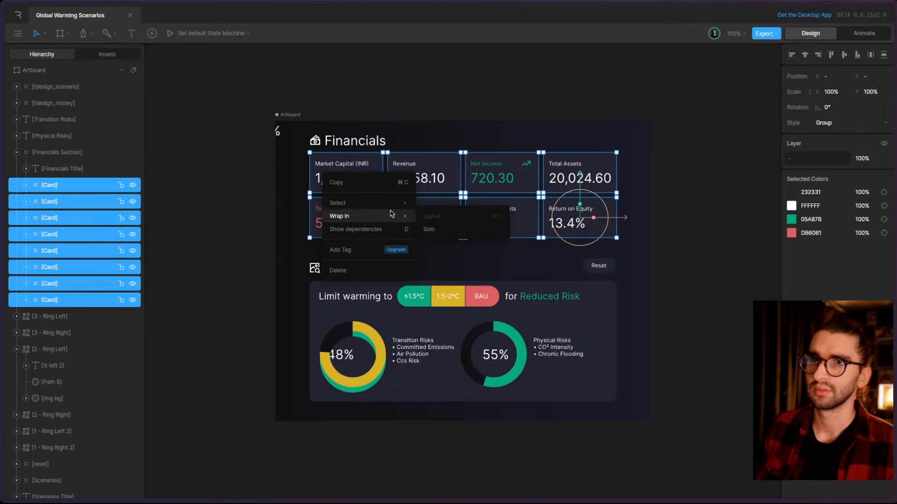
{"action": "left_click", "coordinate": [287, 178]}
- Select the eight Financials cards one by one on the artboard and try again to wrap them together
{"action": "left_click", "coordinate": [349, 189]}
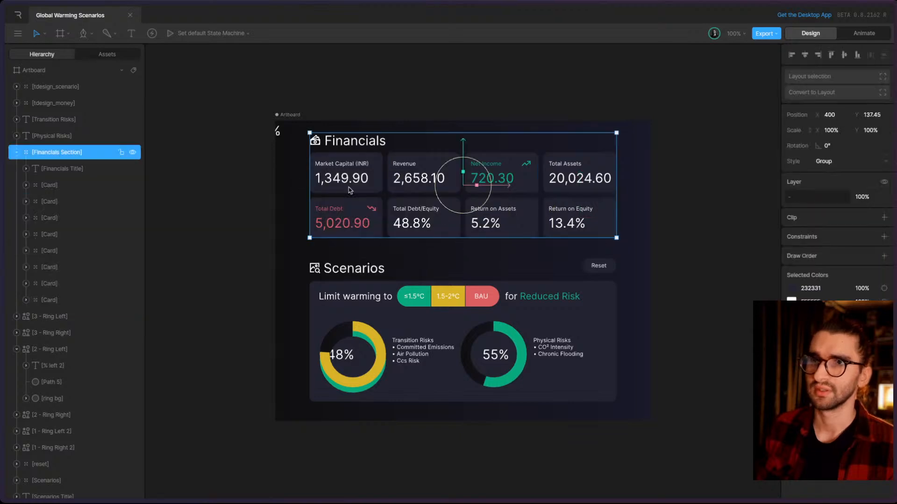
{"action": "double_click", "coordinate": [366, 187]}
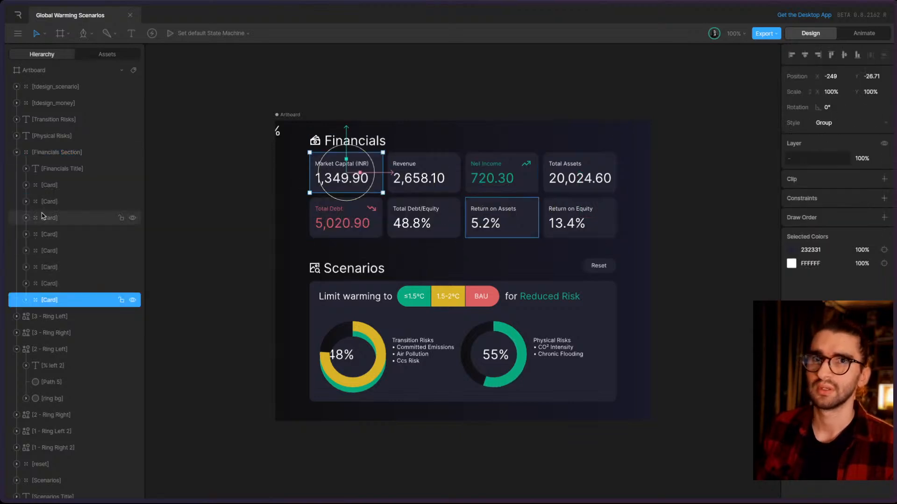
{"action": "left_click", "coordinate": [421, 180], "text": "shift"}
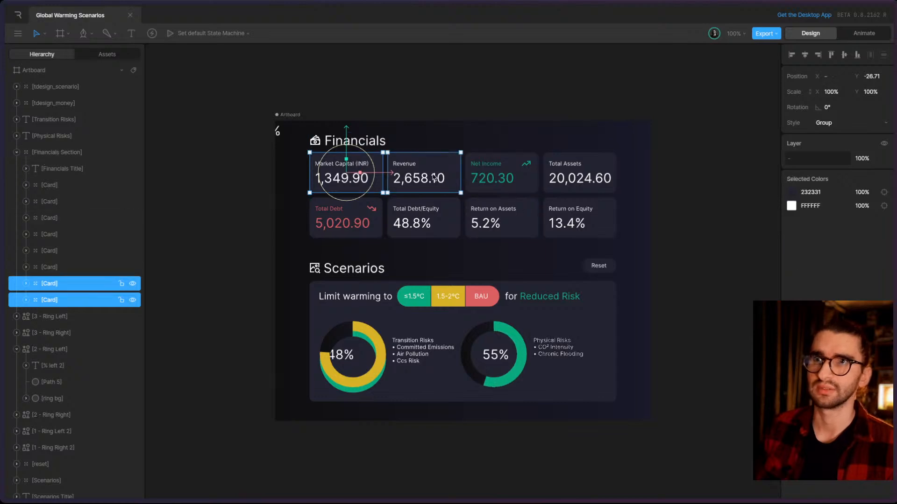
{"action": "left_click", "coordinate": [497, 180], "text": "shift"}
{"action": "left_click", "coordinate": [574, 179], "text": "shift"}
{"action": "left_click", "coordinate": [574, 216], "text": "shift"}
{"action": "left_click", "coordinate": [505, 220], "text": "shift"}
{"action": "left_click", "coordinate": [430, 220], "text": "shift"}
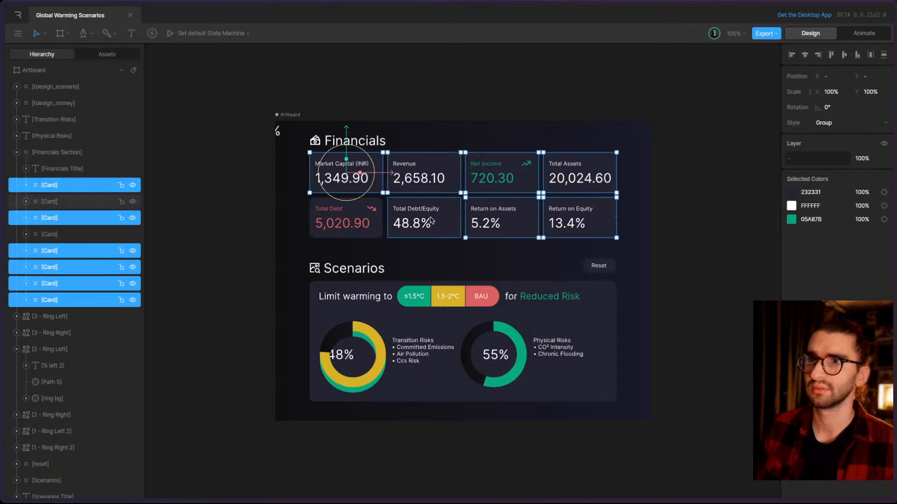
{"action": "left_click", "coordinate": [348, 221], "text": "shift"}
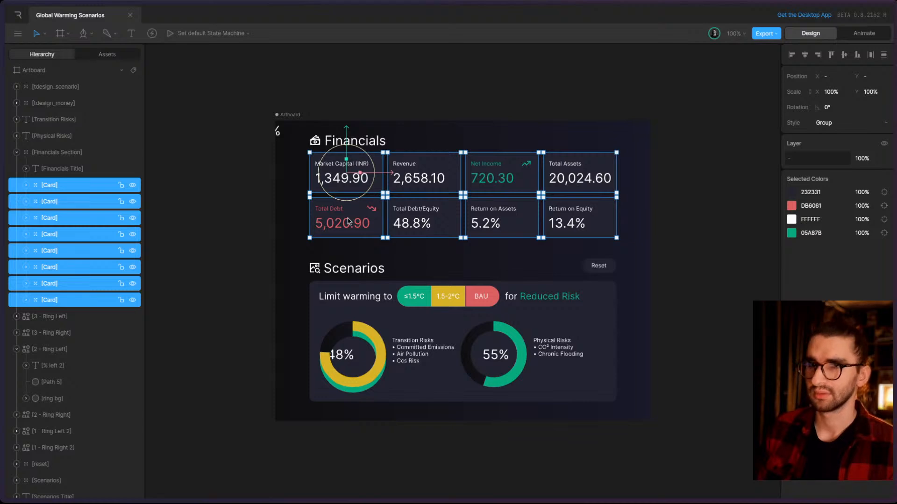
{"action": "right_click", "coordinate": [355, 225]}
{"action": "mouse_move", "coordinate": [387, 252]}
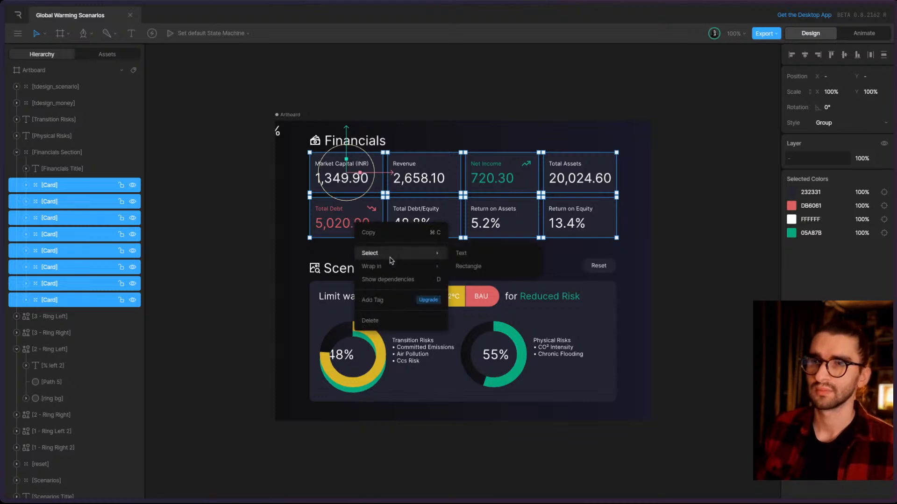
{"action": "mouse_move", "coordinate": [397, 269]}
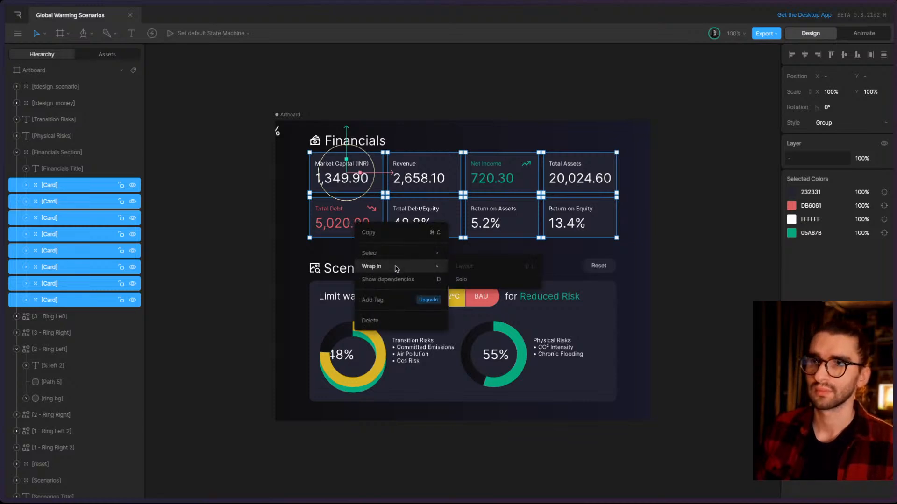
{"action": "left_click", "coordinate": [475, 278]}
{"action": "key", "text": "ctrl+z"}
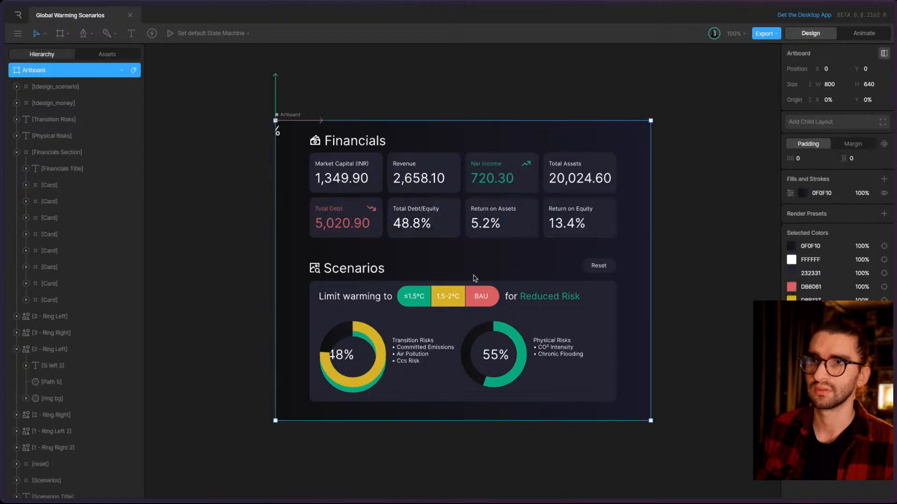
- Reselect all eight Financials cards on the artboard, from Market Capital through Total Assets and from Return on Equity back to Total Debt
{"action": "left_click", "coordinate": [335, 174]}
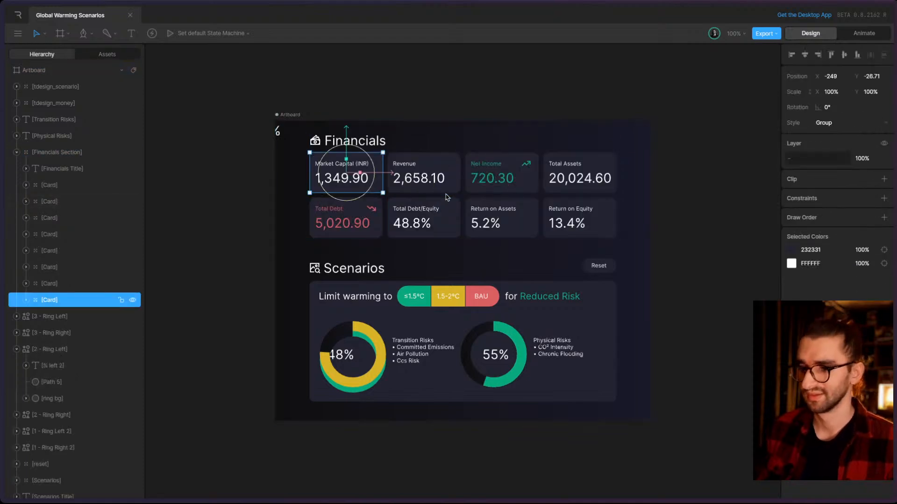
{"action": "left_click", "coordinate": [423, 185], "text": "shift"}
{"action": "left_click", "coordinate": [507, 189], "text": "shift"}
{"action": "left_click", "coordinate": [579, 182], "text": "shift"}
{"action": "left_click", "coordinate": [574, 220], "text": "shift"}
{"action": "left_click", "coordinate": [500, 219], "text": "shift"}
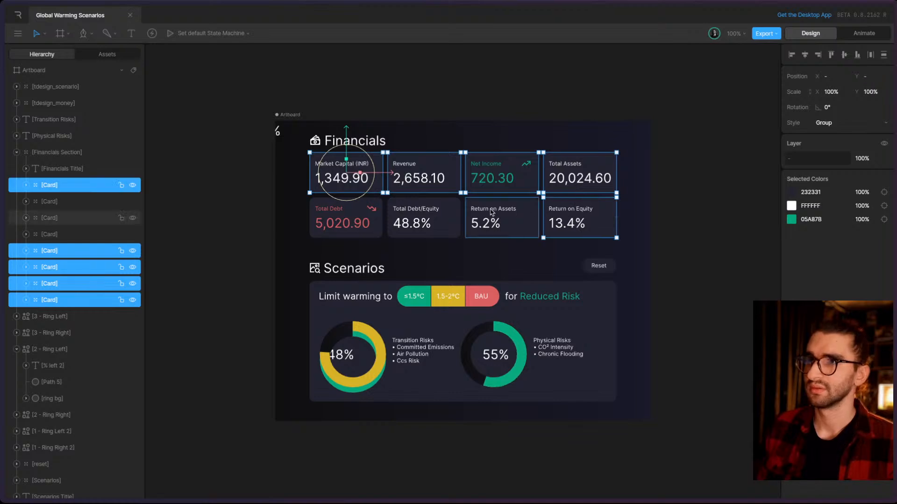
{"action": "left_click", "coordinate": [420, 222], "text": "shift"}
{"action": "left_click", "coordinate": [345, 226], "text": "shift"}
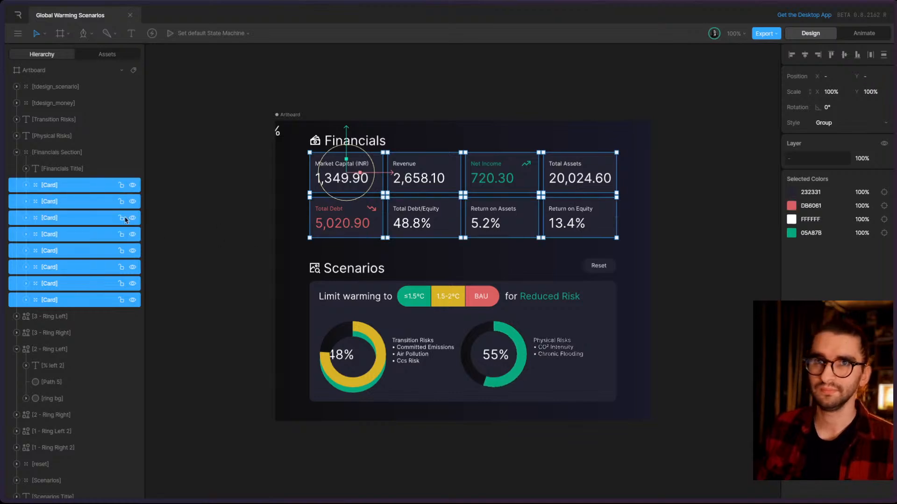
{"action": "scroll", "coordinate": [549, 199], "scroll_direction": "up", "scroll_amount": 1}
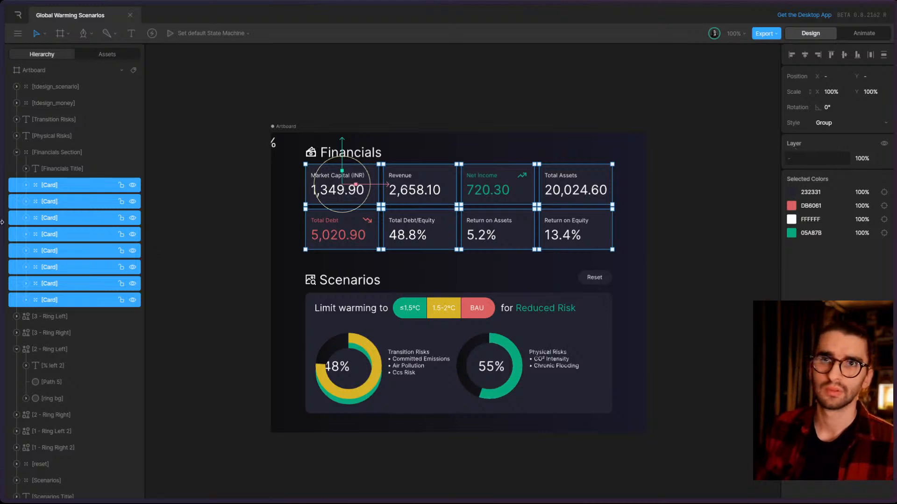
- Search the web for "rive layouts" in a new browser tab and open the Rive Guide's Layout article
{"action": "mouse_move", "coordinate": [2, 221]}
{"action": "left_click", "coordinate": [71, 190]}
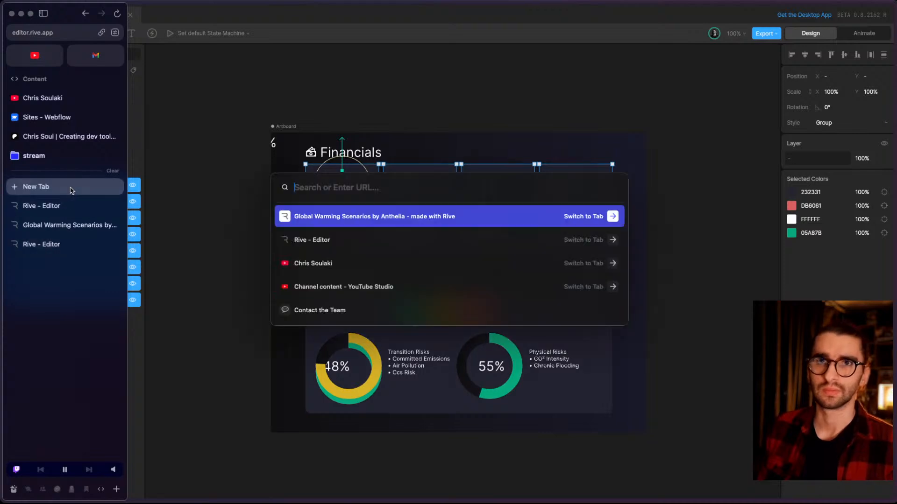
{"action": "type", "text": "rive lay"}
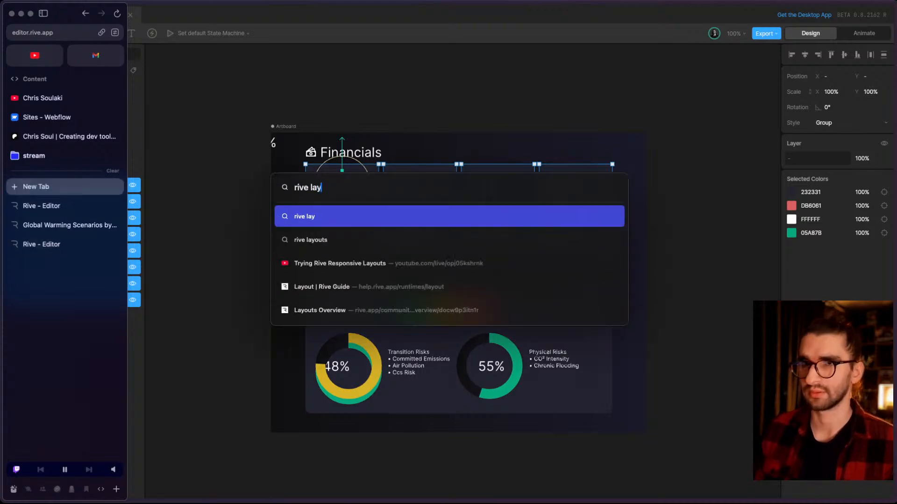
{"action": "type", "text": "outs"}
{"action": "key", "text": "Return"}
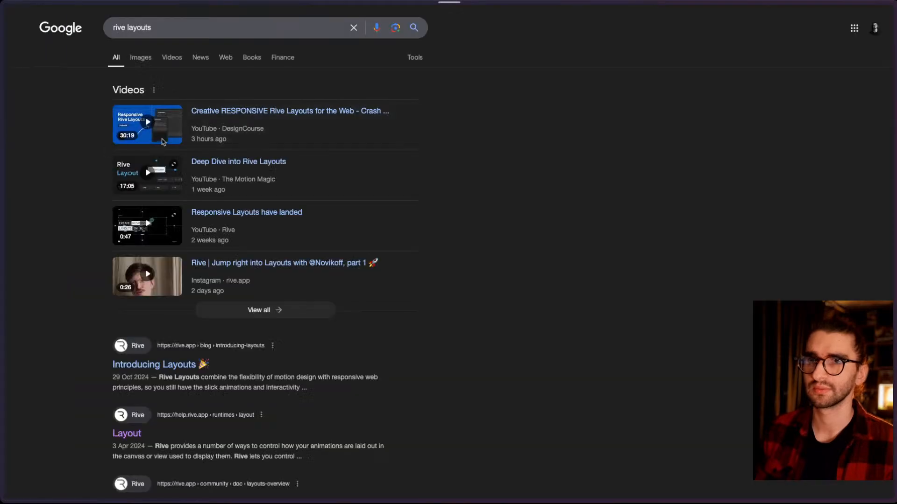
{"action": "scroll", "coordinate": [105, 405], "scroll_direction": "down", "scroll_amount": 1}
{"action": "left_click", "coordinate": [120, 423]}
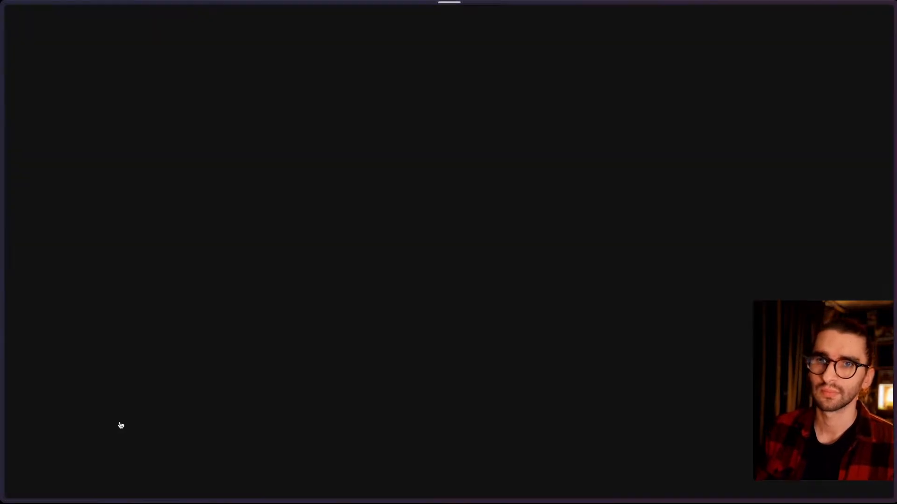
- Skim the Layout article, its Layout object code sample and the guide's table of contents
{"action": "scroll", "coordinate": [182, 379], "scroll_direction": "down", "scroll_amount": 6}
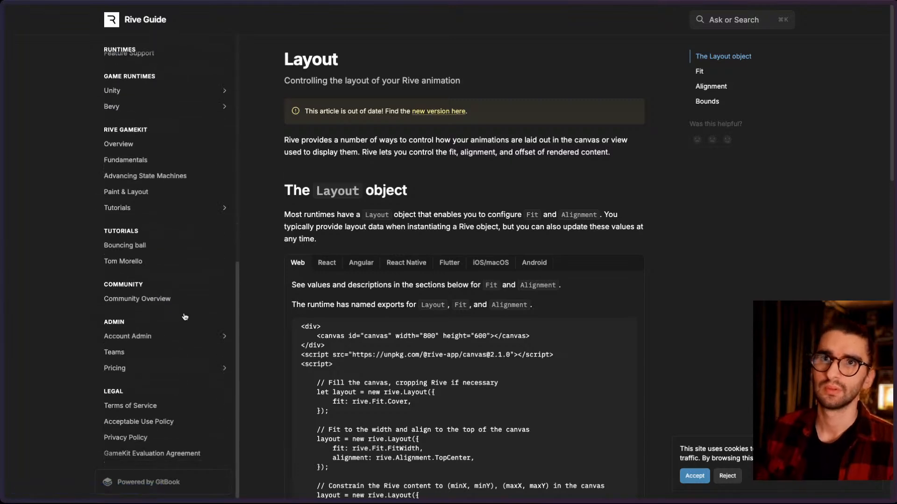
{"action": "scroll", "coordinate": [376, 191], "scroll_direction": "down", "scroll_amount": 4}
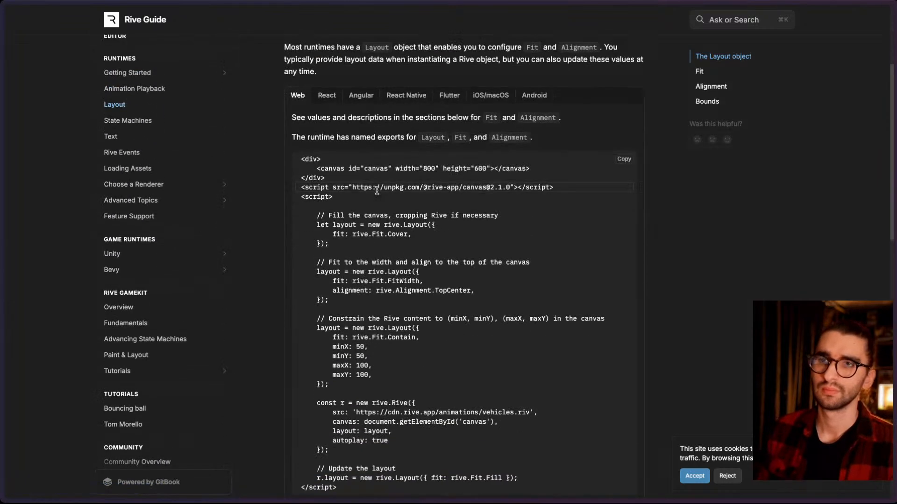
{"action": "scroll", "coordinate": [377, 191], "scroll_direction": "up", "scroll_amount": 4}
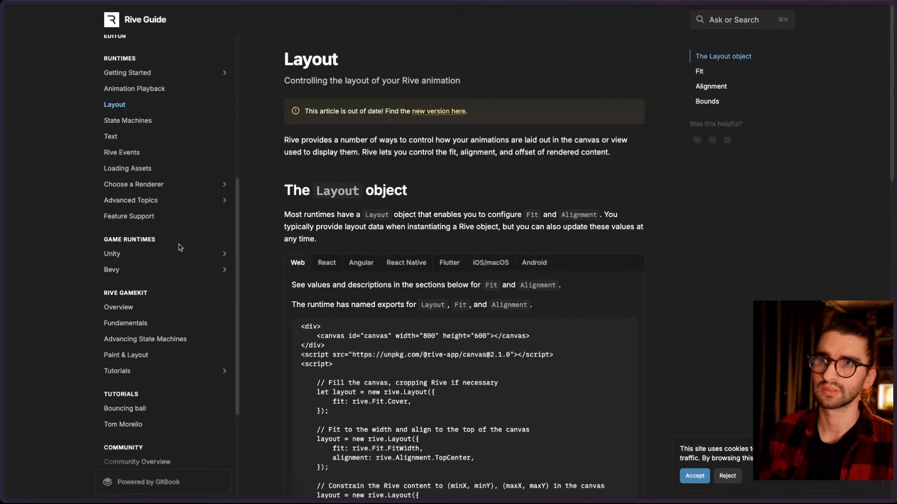
{"action": "scroll", "coordinate": [178, 248], "scroll_direction": "down", "scroll_amount": 1}
{"action": "scroll", "coordinate": [178, 248], "scroll_direction": "up", "scroll_amount": 7}
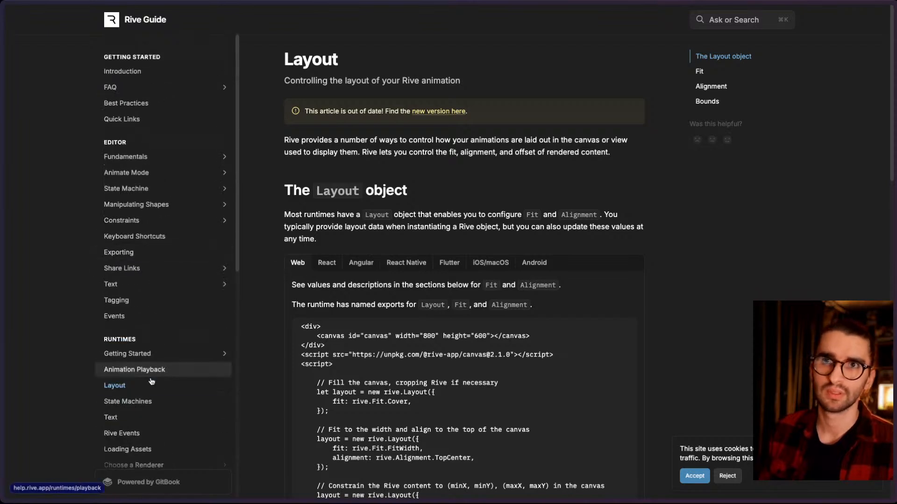
{"action": "scroll", "coordinate": [152, 384], "scroll_direction": "down", "scroll_amount": 1}
{"action": "scroll", "coordinate": [154, 377], "scroll_direction": "up", "scroll_amount": 1}
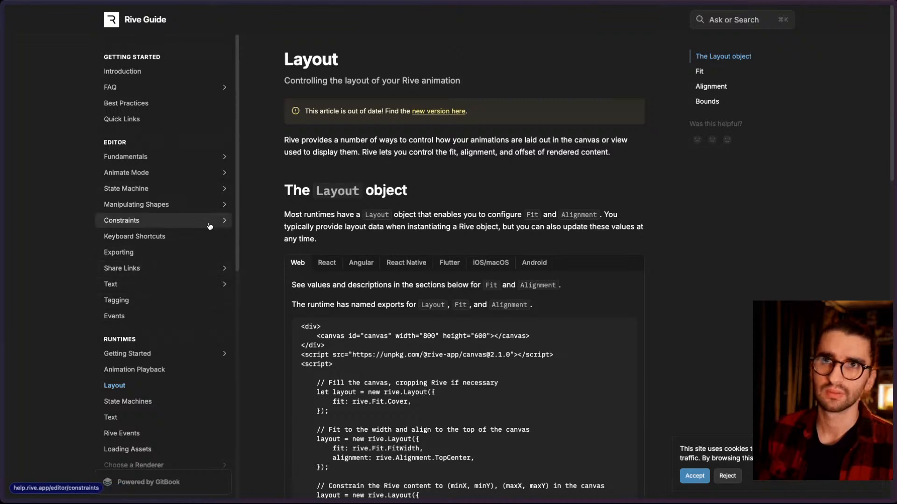
- Expand the Constraints, Fundamentals, Manipulating Shapes, Share Links and Text sections of the guide's contents to look for layout topics
{"action": "left_click", "coordinate": [224, 220]}
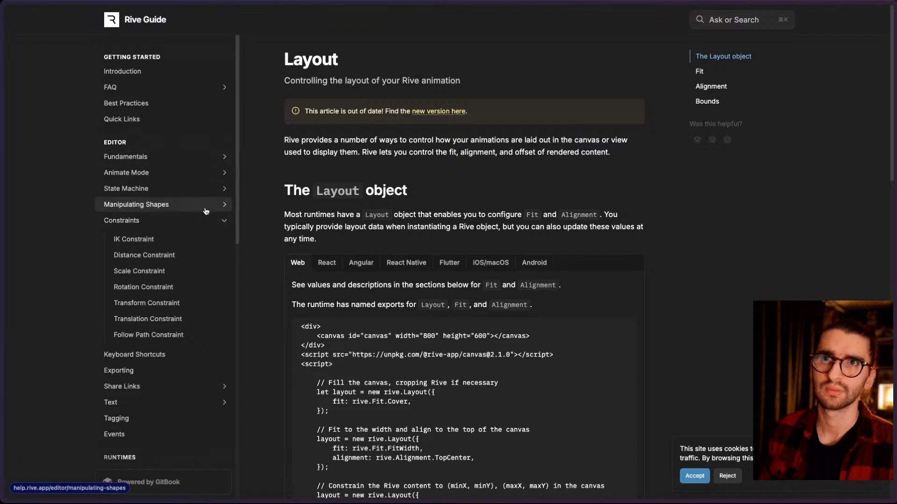
{"action": "left_click", "coordinate": [177, 157]}
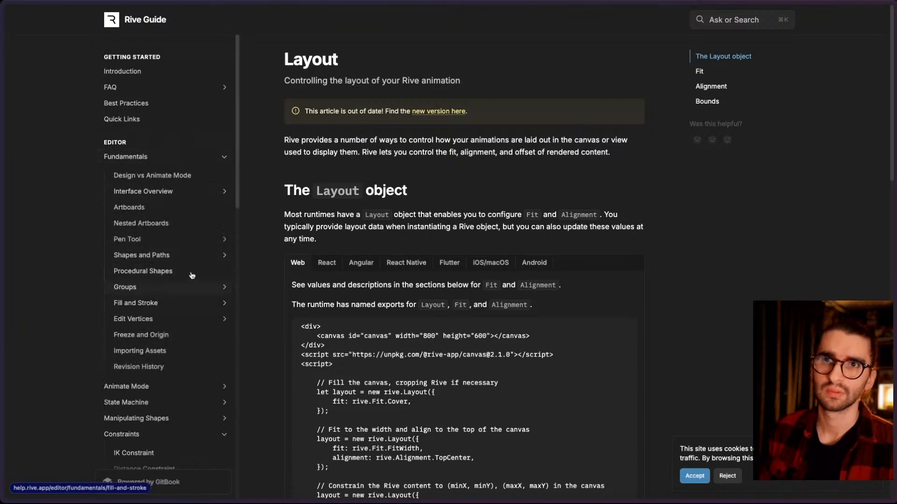
{"action": "scroll", "coordinate": [214, 345], "scroll_direction": "down", "scroll_amount": 2}
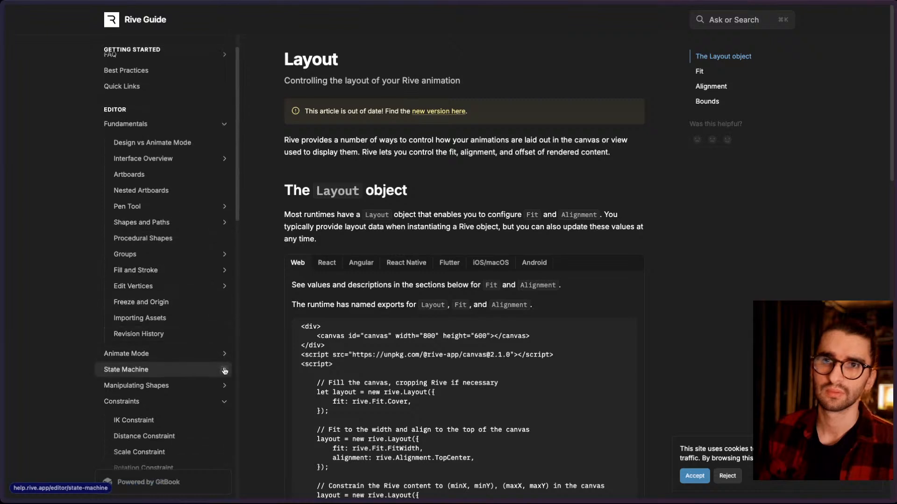
{"action": "left_click", "coordinate": [224, 361]}
{"action": "scroll", "coordinate": [224, 362], "scroll_direction": "down", "scroll_amount": 5}
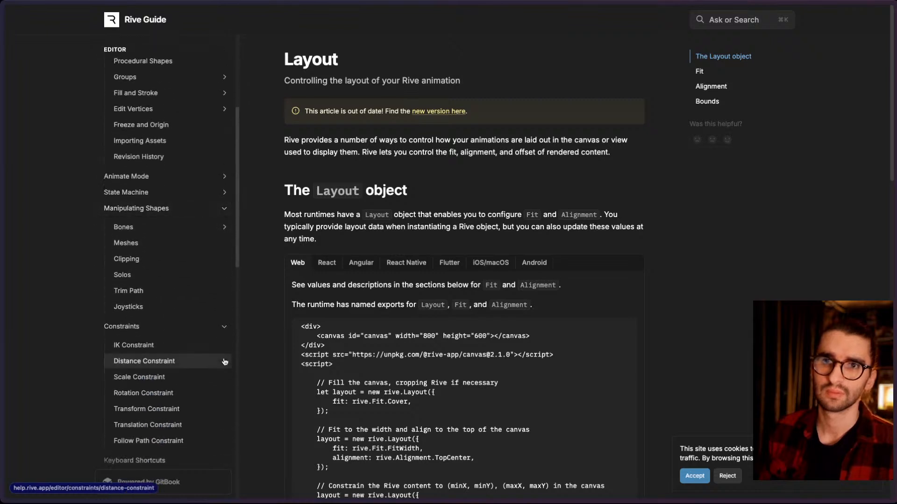
{"action": "scroll", "coordinate": [225, 362], "scroll_direction": "down", "scroll_amount": 2}
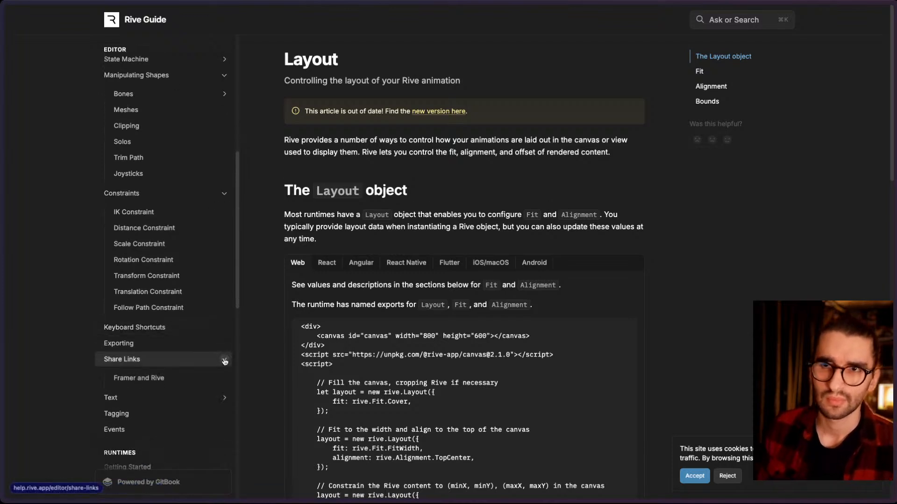
{"action": "left_click", "coordinate": [225, 380]}
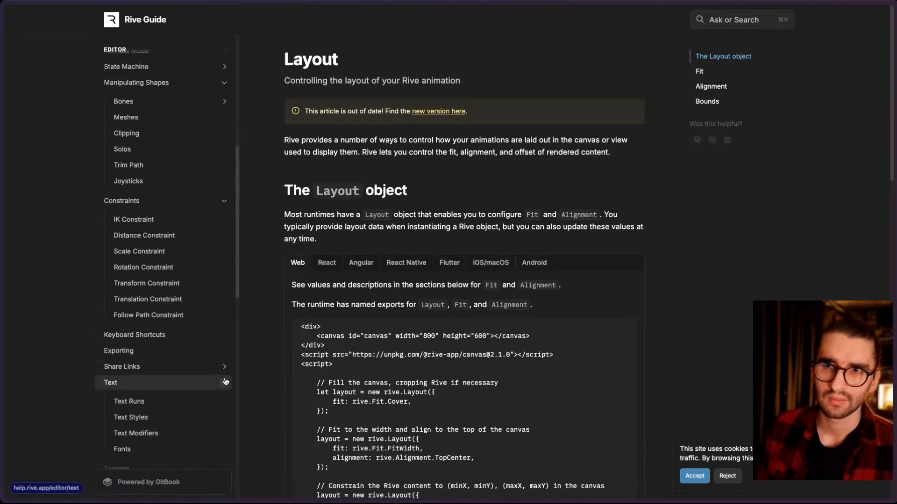
- Expand the State Machine and Animate Mode sections of the guide's contents and review the Editor topics
{"action": "scroll", "coordinate": [224, 373], "scroll_direction": "up", "scroll_amount": 3}
{"action": "scroll", "coordinate": [206, 326], "scroll_direction": "up", "scroll_amount": 4}
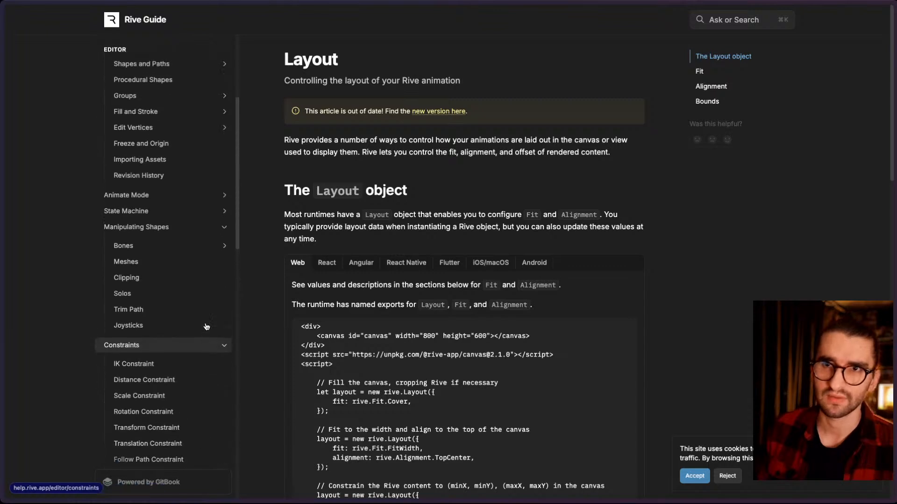
{"action": "left_click", "coordinate": [225, 296]}
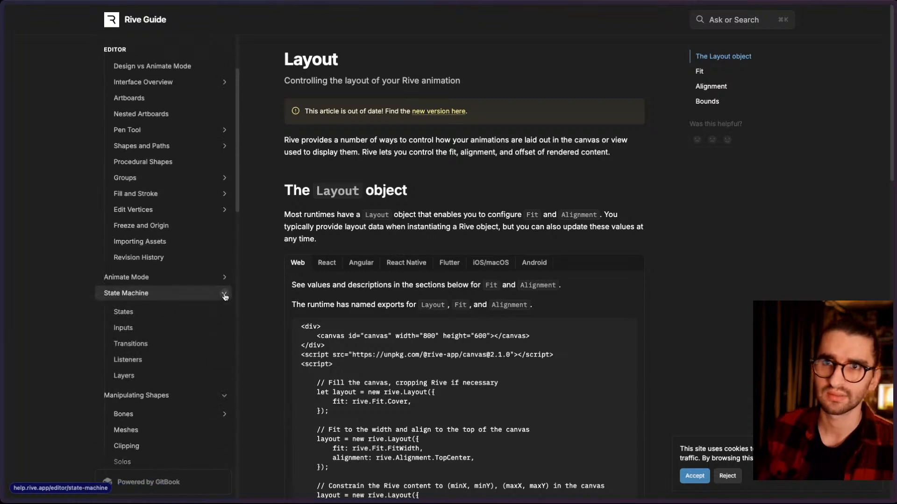
{"action": "scroll", "coordinate": [225, 281], "scroll_direction": "down", "scroll_amount": 1}
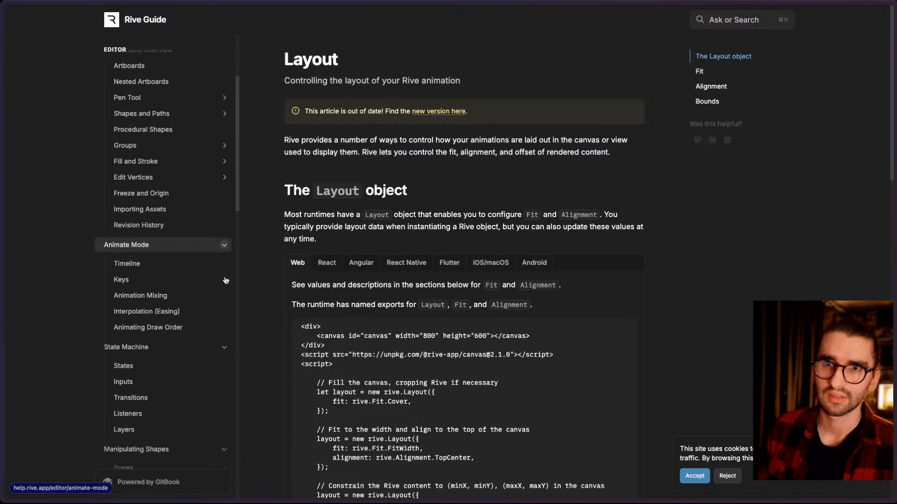
{"action": "scroll", "coordinate": [225, 280], "scroll_direction": "up", "scroll_amount": 2}
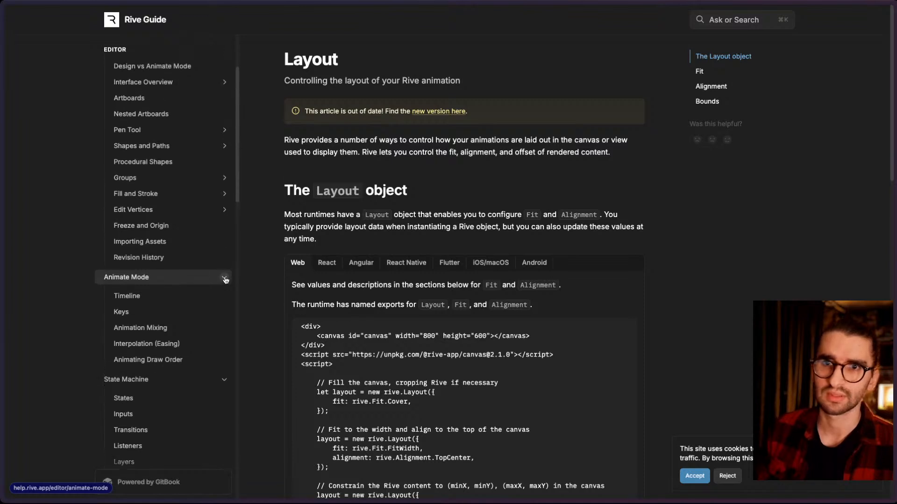
{"action": "scroll", "coordinate": [225, 280], "scroll_direction": "up", "scroll_amount": 3}
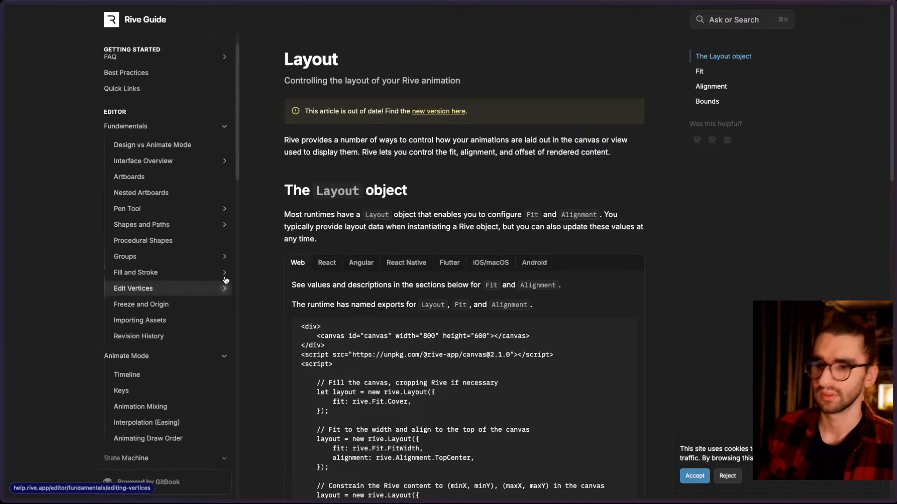
{"action": "scroll", "coordinate": [226, 280], "scroll_direction": "up", "scroll_amount": 1}
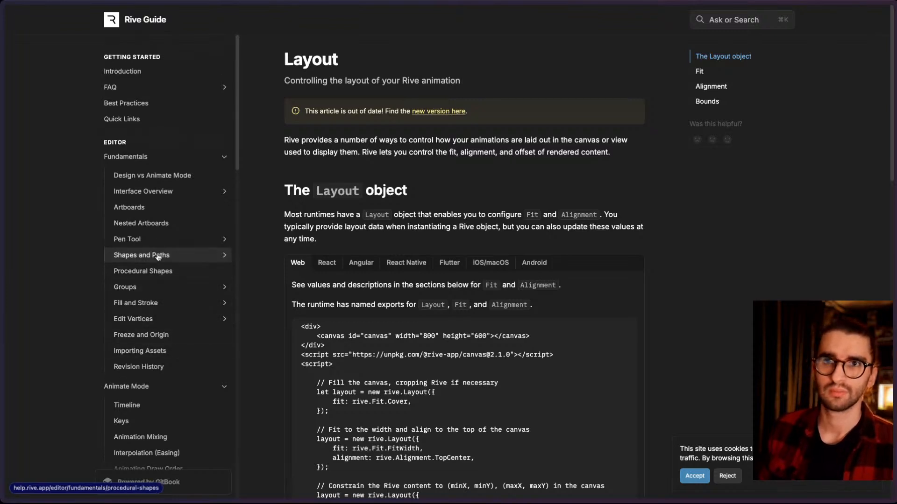
- Open the Artboards article under Fundamentals and read through to its Artboard properties section
{"action": "left_click", "coordinate": [156, 215]}
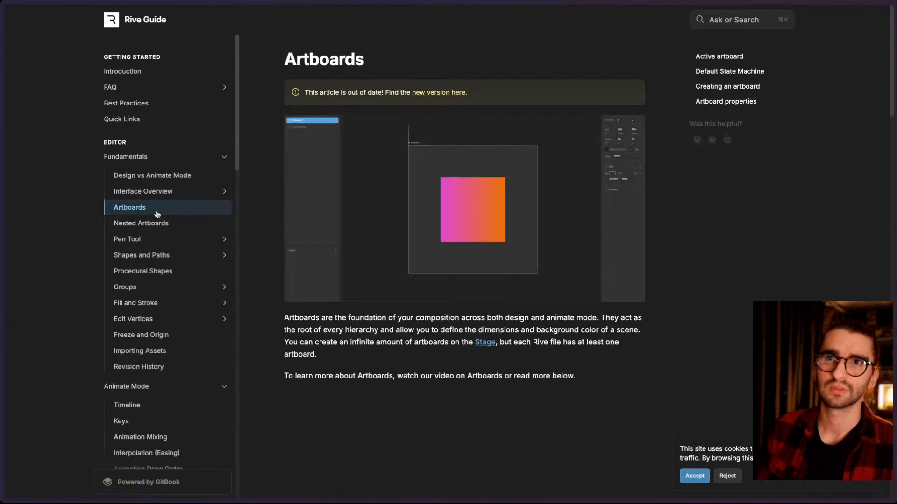
{"action": "scroll", "coordinate": [262, 223], "scroll_direction": "down", "scroll_amount": 15}
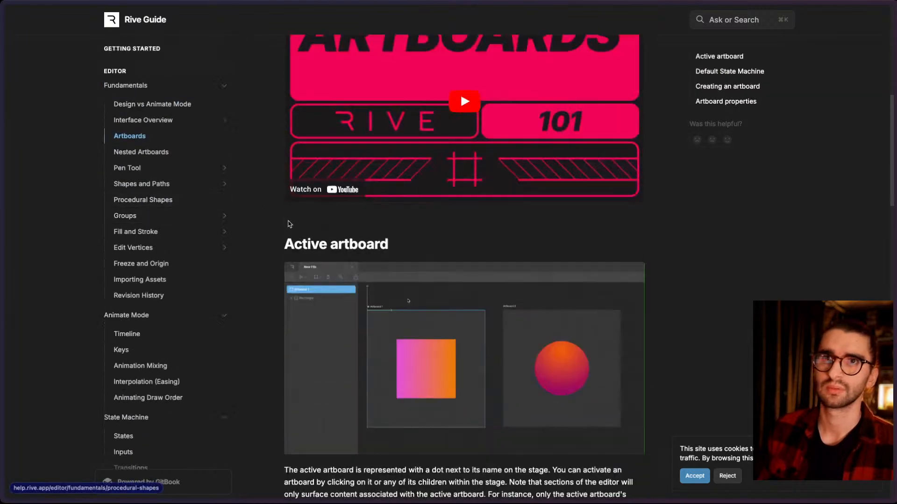
{"action": "scroll", "coordinate": [288, 221], "scroll_direction": "down", "scroll_amount": 18}
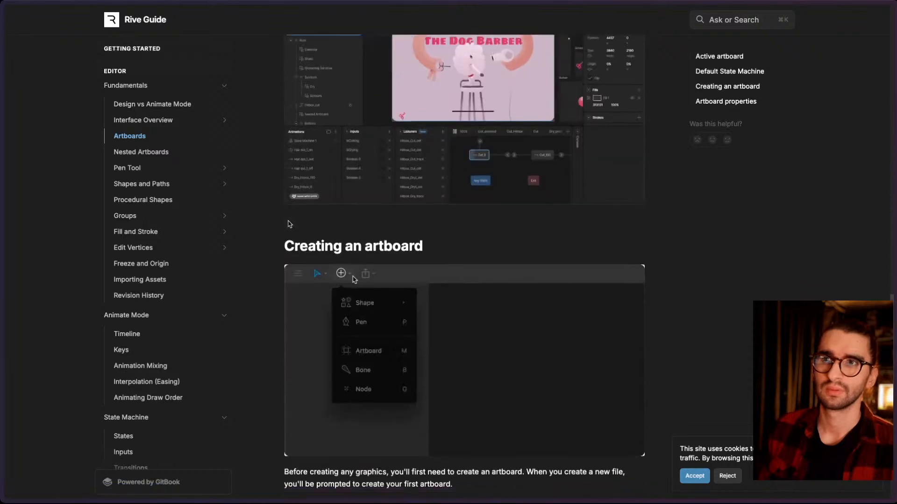
{"action": "scroll", "coordinate": [215, 153], "scroll_direction": "up", "scroll_amount": 3}
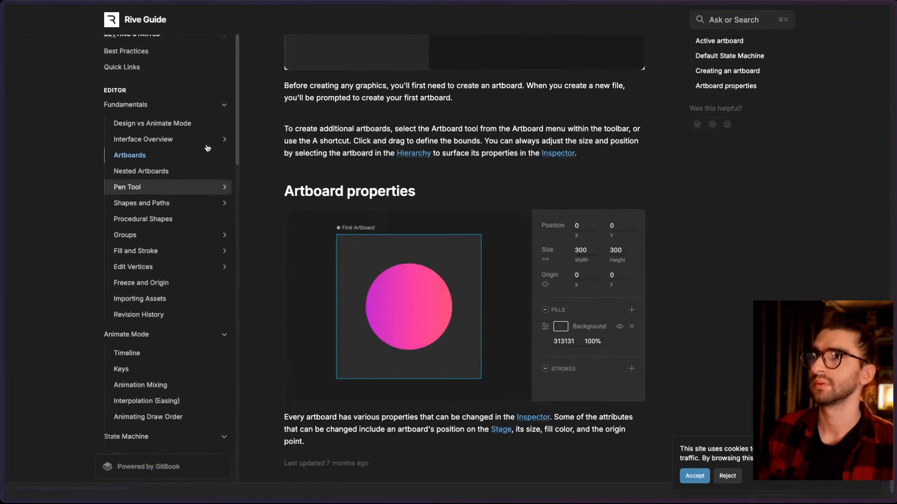
- Check the Interface Overview subtopics and look through the remaining guide contents down to the Legal section for layout documentation
{"action": "left_click", "coordinate": [225, 178]}
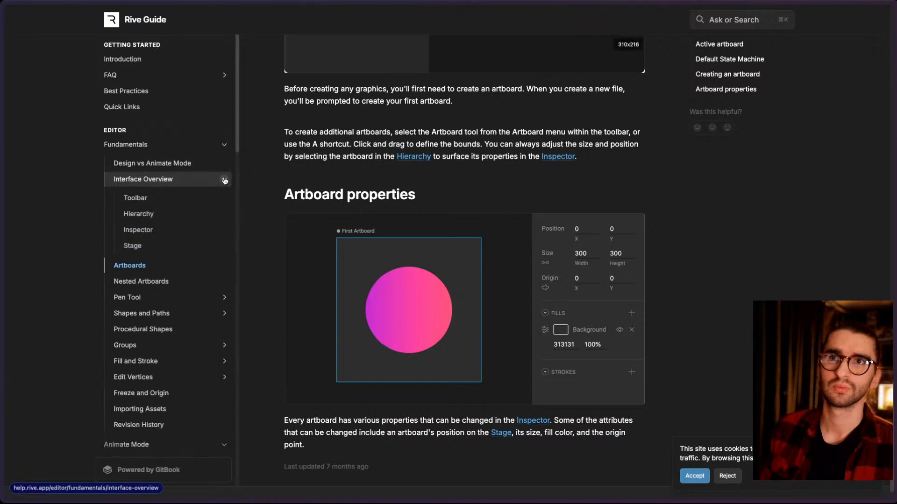
{"action": "left_click", "coordinate": [221, 180]}
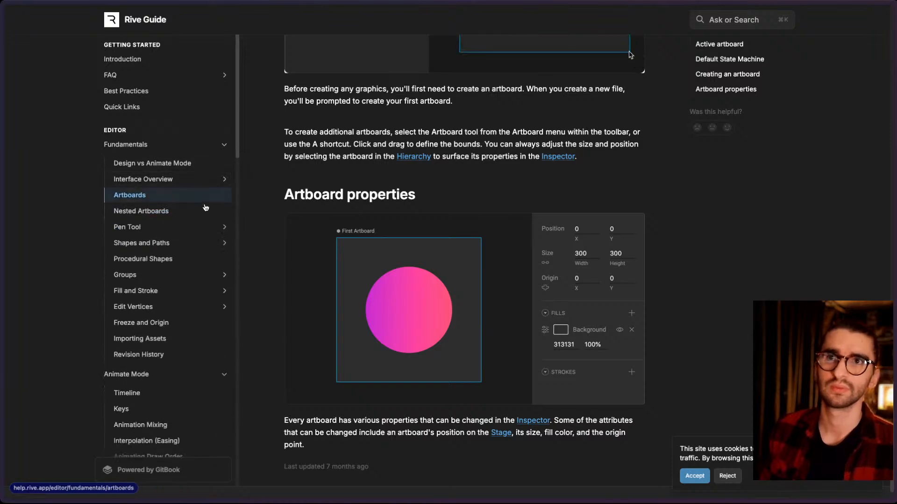
{"action": "scroll", "coordinate": [202, 213], "scroll_direction": "down", "scroll_amount": 10}
{"action": "scroll", "coordinate": [202, 213], "scroll_direction": "down", "scroll_amount": 10}
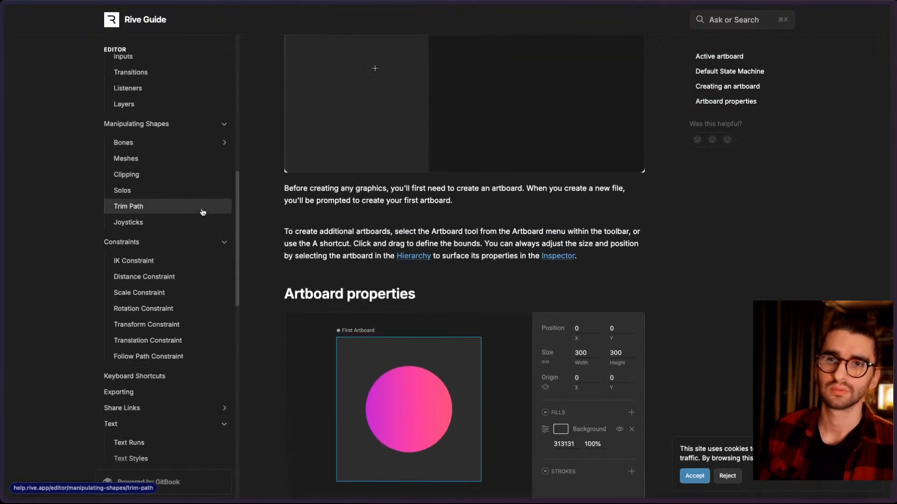
{"action": "scroll", "coordinate": [174, 299], "scroll_direction": "down", "scroll_amount": 7}
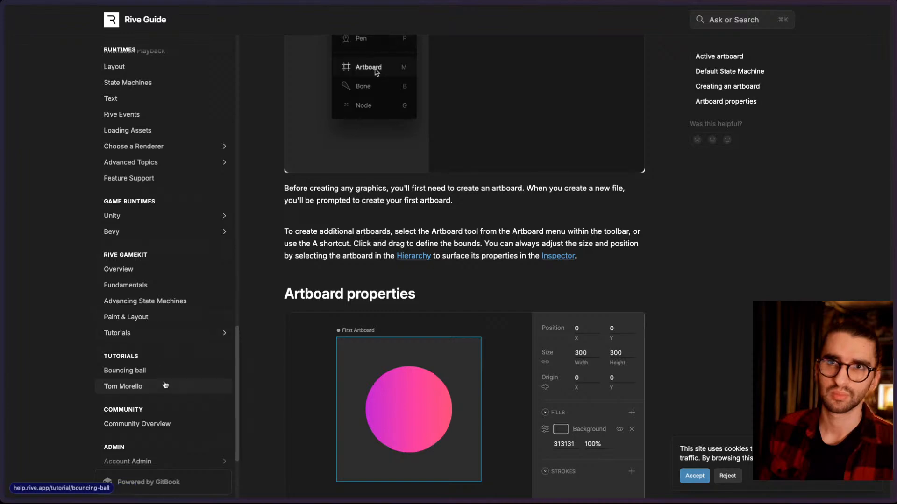
{"action": "scroll", "coordinate": [167, 386], "scroll_direction": "down", "scroll_amount": 3}
{"action": "scroll", "coordinate": [165, 384], "scroll_direction": "down", "scroll_amount": 3}
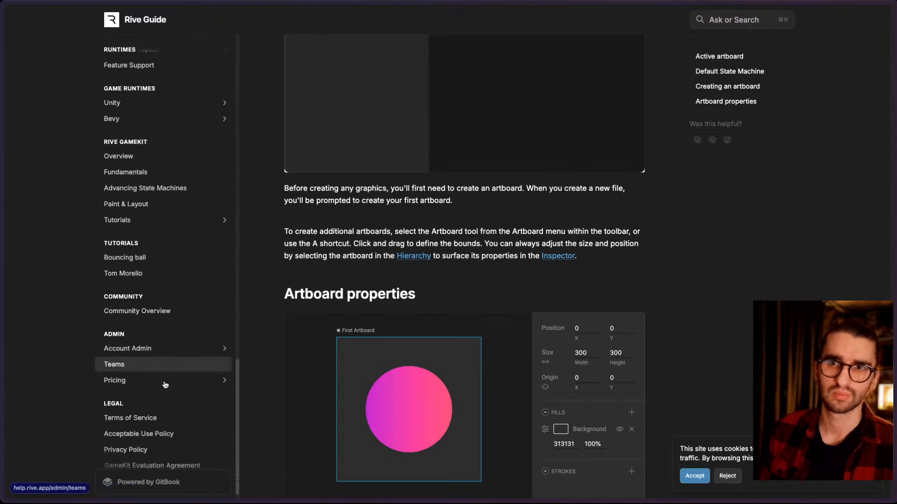
{"action": "scroll", "coordinate": [460, 348], "scroll_direction": "up", "scroll_amount": 15}
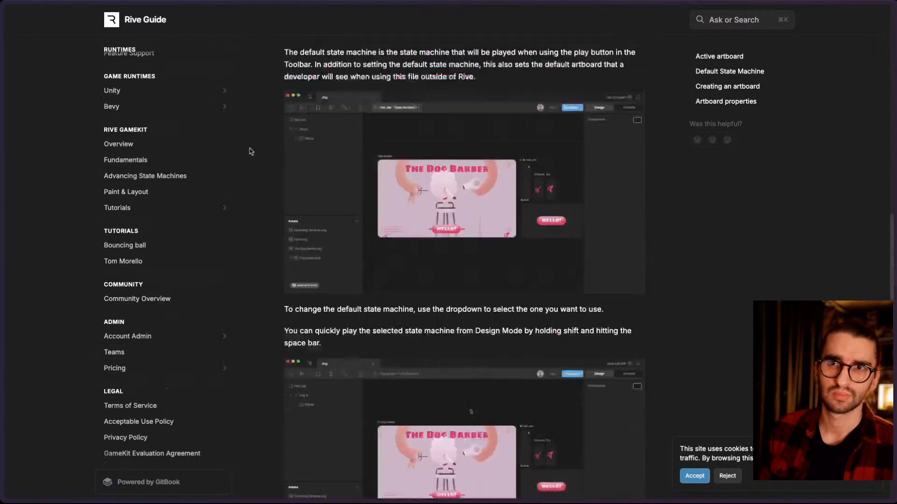
- Search the Rive Guide for "layout" and open the first Layout result, then skim the guide's Introduction page
{"action": "left_click", "coordinate": [734, 20]}
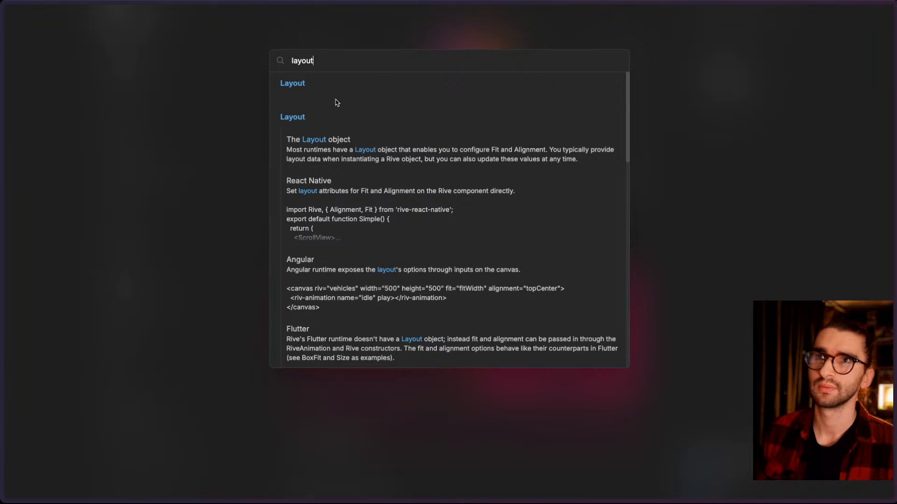
{"action": "left_click", "coordinate": [307, 88]}
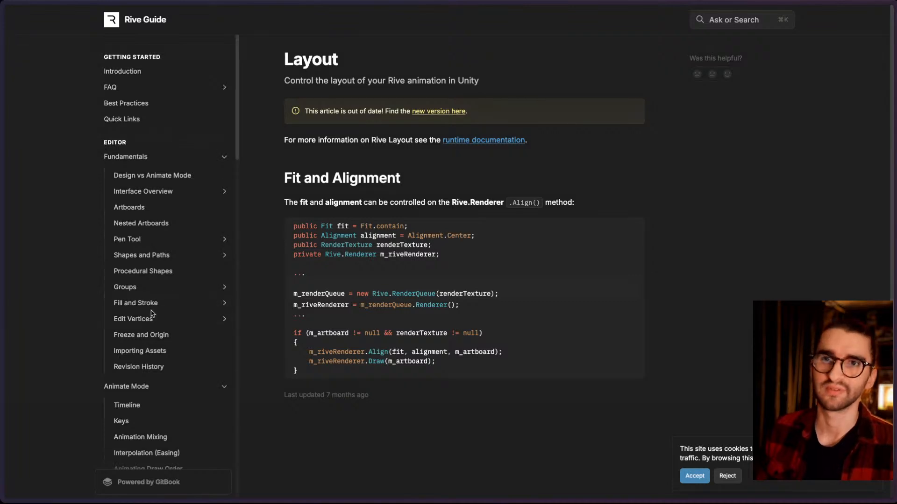
{"action": "left_click", "coordinate": [135, 26]}
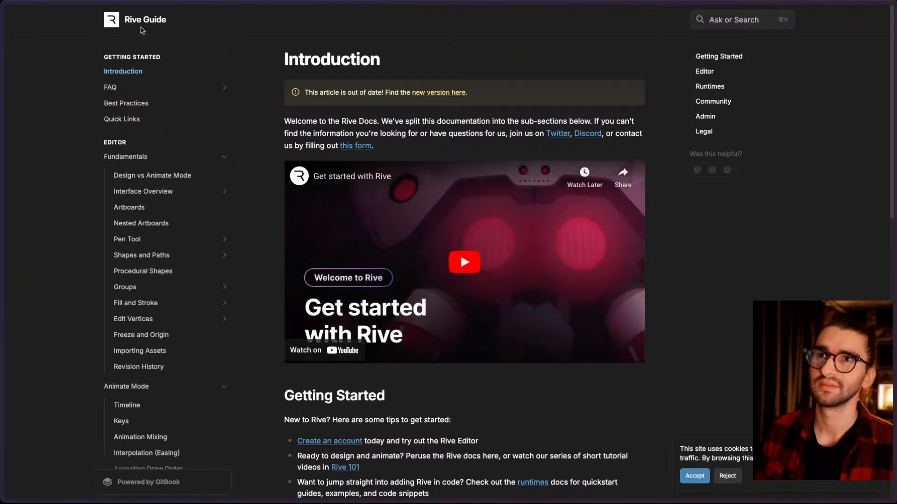
{"action": "scroll", "coordinate": [258, 121], "scroll_direction": "down", "scroll_amount": 15}
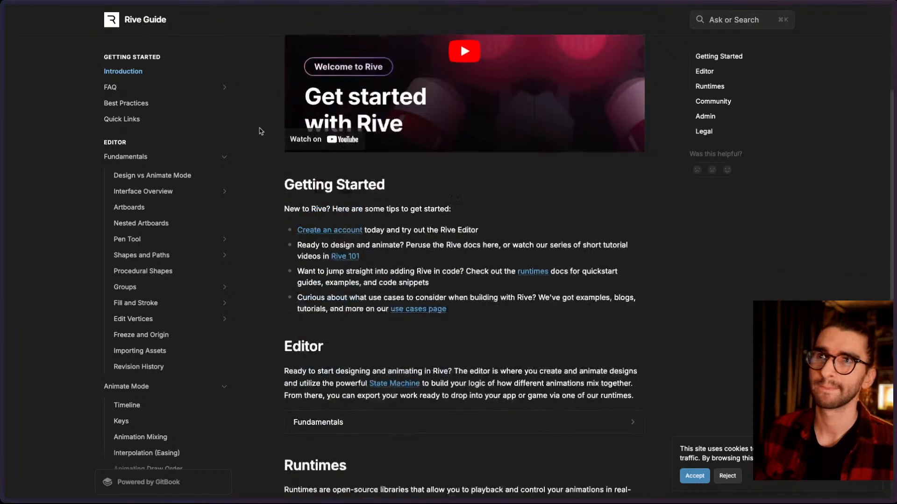
{"action": "scroll", "coordinate": [260, 131], "scroll_direction": "up", "scroll_amount": 15}
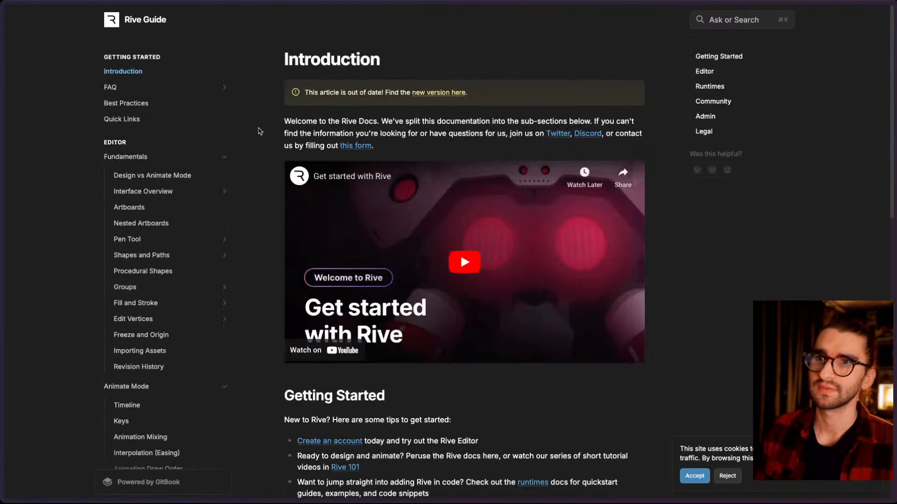
- Go back to the "rive layouts" web search results and open the Introducing Layouts blog article
{"action": "mouse_move", "coordinate": [2, 131]}
{"action": "left_click", "coordinate": [86, 13]}
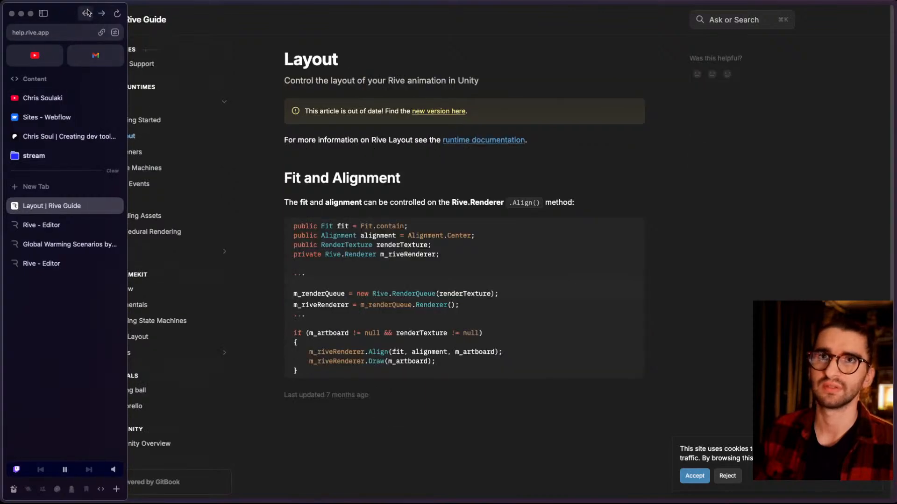
{"action": "left_click", "coordinate": [86, 13]}
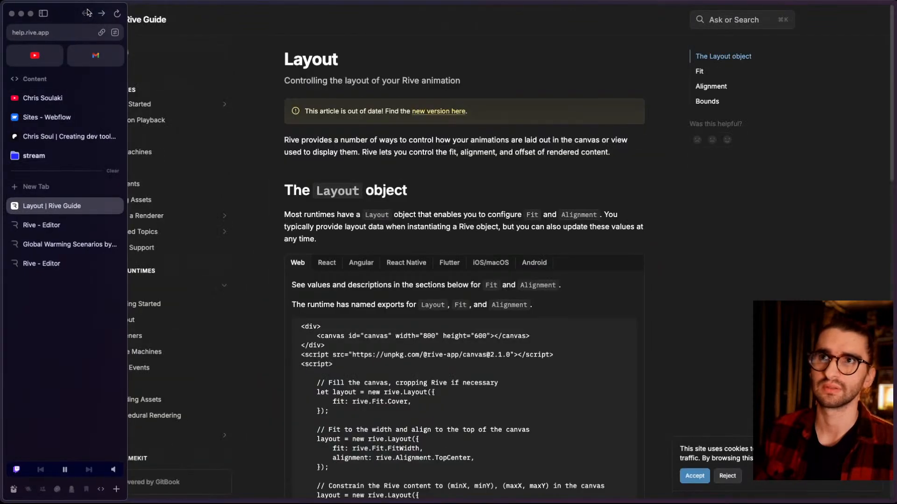
{"action": "left_click", "coordinate": [86, 13]}
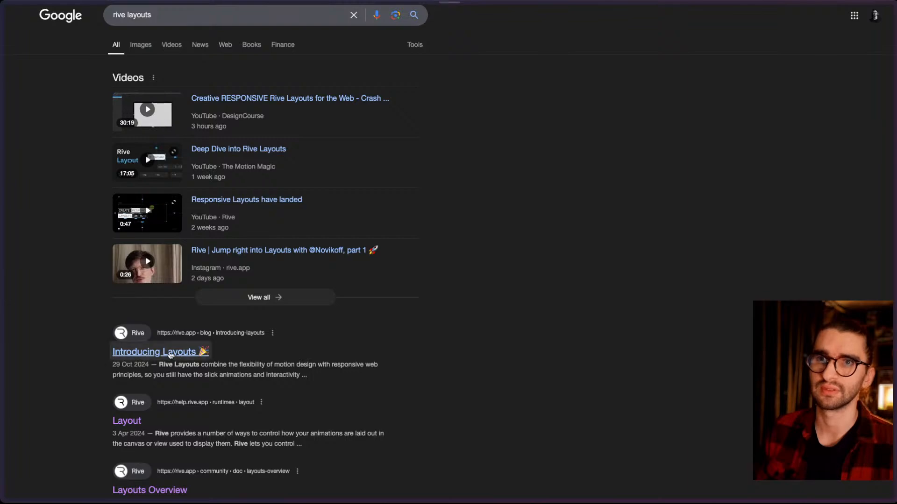
{"action": "left_click", "coordinate": [171, 354]}
- Read the Introducing Layouts use cases, from dynamically resized menus through multi-language support and design systems to Breakpoints
{"action": "scroll", "coordinate": [198, 284], "scroll_direction": "down", "scroll_amount": 10}
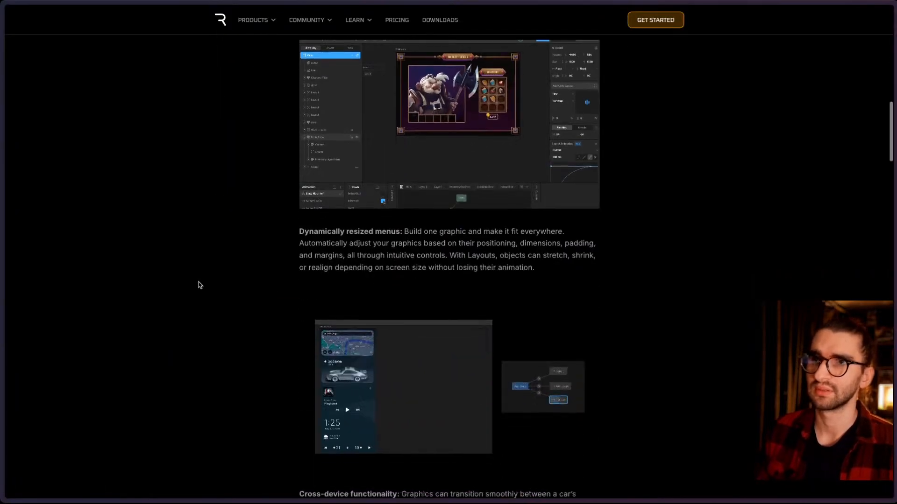
{"action": "scroll", "coordinate": [198, 284], "scroll_direction": "down", "scroll_amount": 2}
{"action": "scroll", "coordinate": [198, 284], "scroll_direction": "up", "scroll_amount": 3}
{"action": "scroll", "coordinate": [200, 285], "scroll_direction": "down", "scroll_amount": 3}
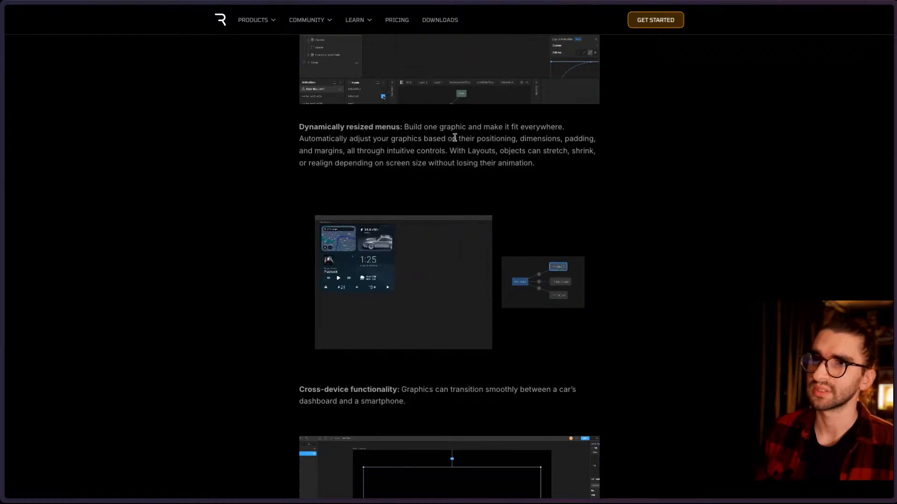
{"action": "scroll", "coordinate": [400, 269], "scroll_direction": "down", "scroll_amount": 6}
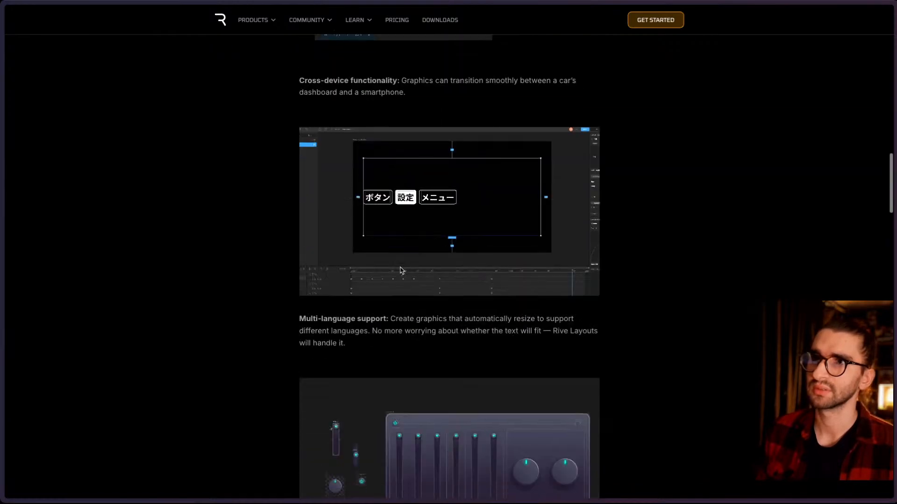
{"action": "scroll", "coordinate": [388, 315], "scroll_direction": "down", "scroll_amount": 6}
{"action": "scroll", "coordinate": [388, 315], "scroll_direction": "up", "scroll_amount": 1}
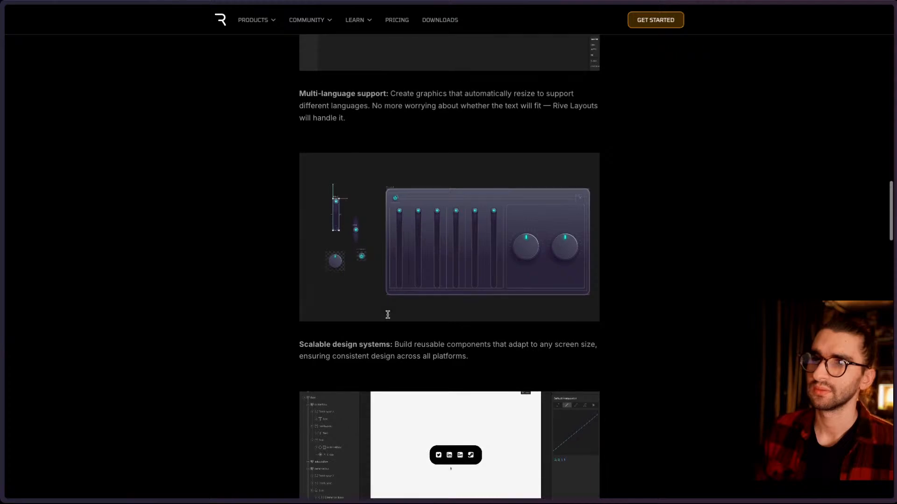
{"action": "scroll", "coordinate": [387, 315], "scroll_direction": "down", "scroll_amount": 5}
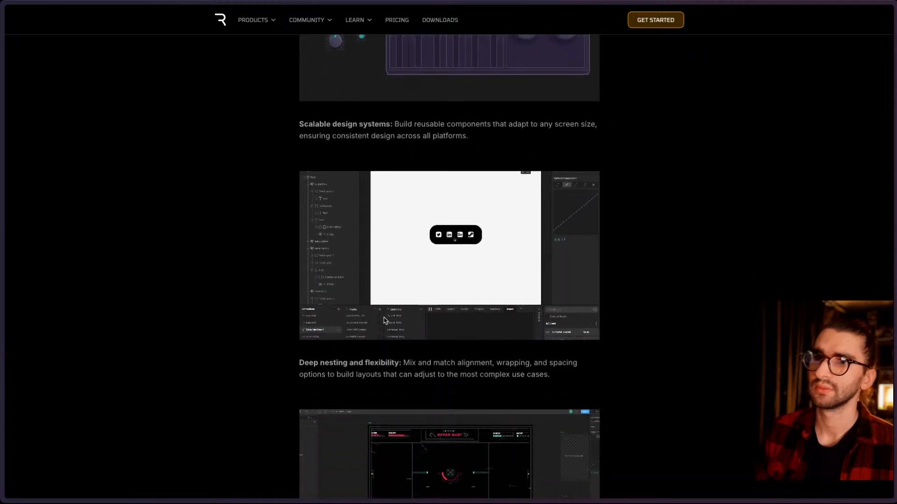
{"action": "scroll", "coordinate": [384, 320], "scroll_direction": "down", "scroll_amount": 4}
{"action": "scroll", "coordinate": [384, 320], "scroll_direction": "down", "scroll_amount": 10}
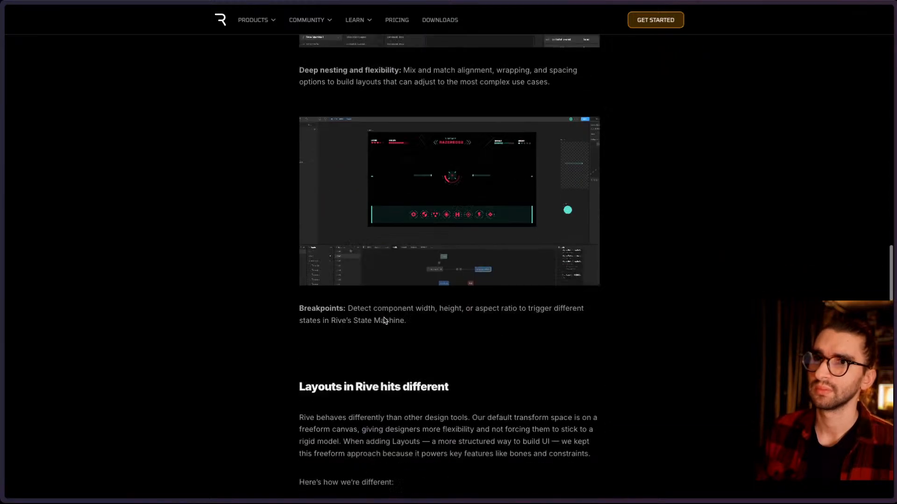
- Review the article's remaining sections, from "Layouts in Rive hits different" to "Build responsively", and check the page footer
{"action": "scroll", "coordinate": [383, 317], "scroll_direction": "up", "scroll_amount": 1}
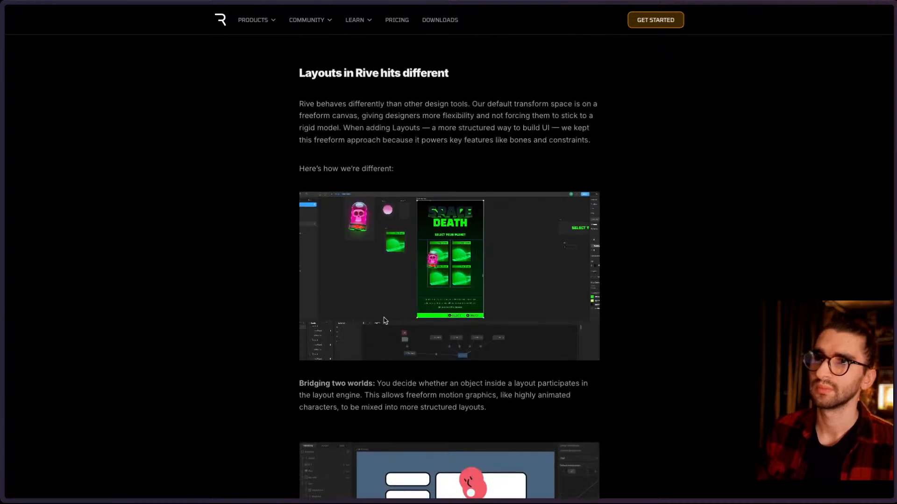
{"action": "scroll", "coordinate": [384, 320], "scroll_direction": "down", "scroll_amount": 18}
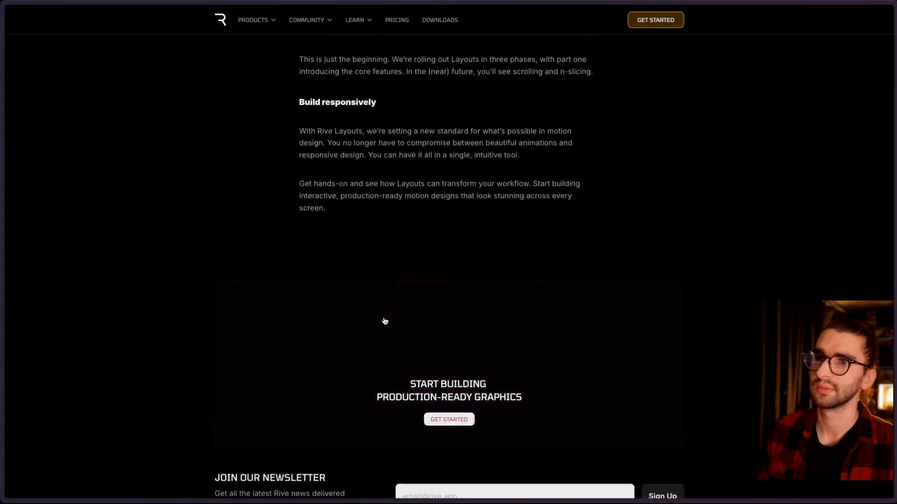
{"action": "scroll", "coordinate": [400, 269], "scroll_direction": "up", "scroll_amount": 2}
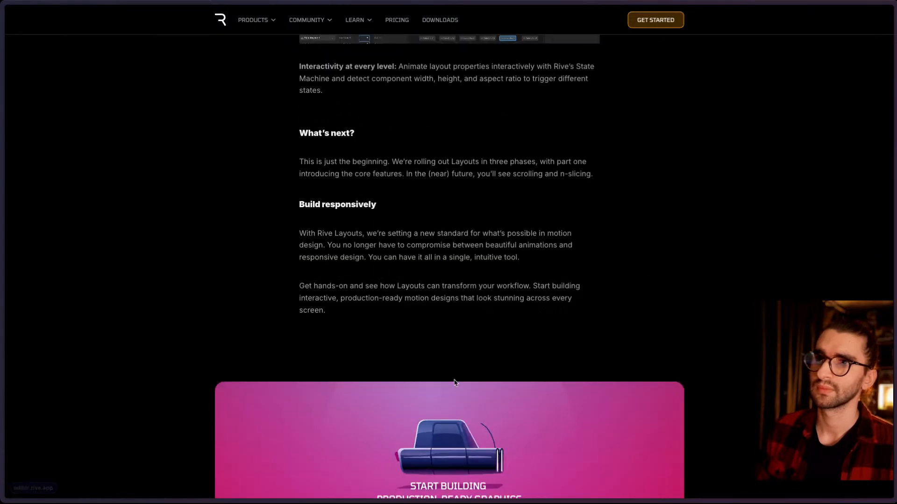
{"action": "scroll", "coordinate": [482, 207], "scroll_direction": "up", "scroll_amount": 1}
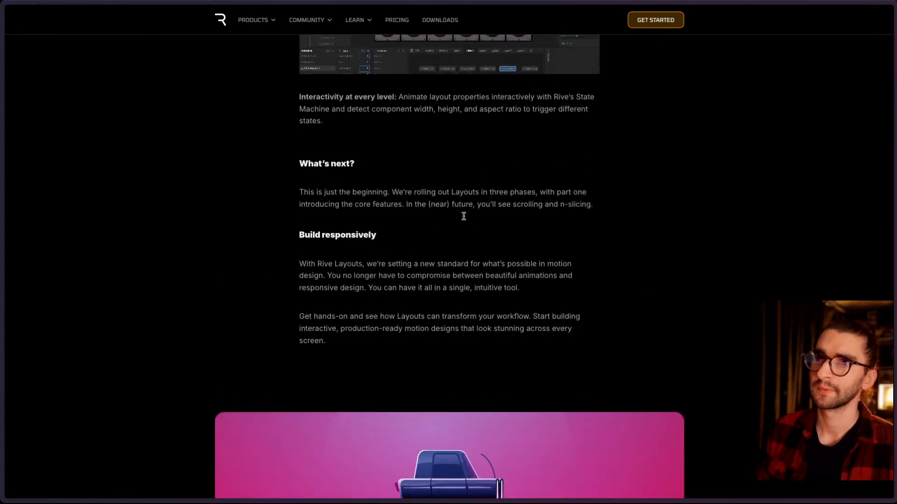
{"action": "scroll", "coordinate": [344, 257], "scroll_direction": "down", "scroll_amount": 9}
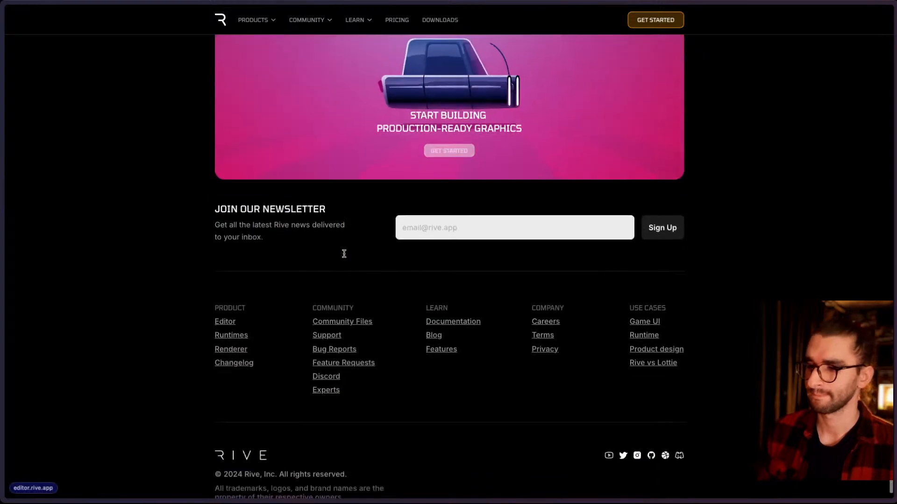
{"action": "scroll", "coordinate": [344, 256], "scroll_direction": "up", "scroll_amount": 12}
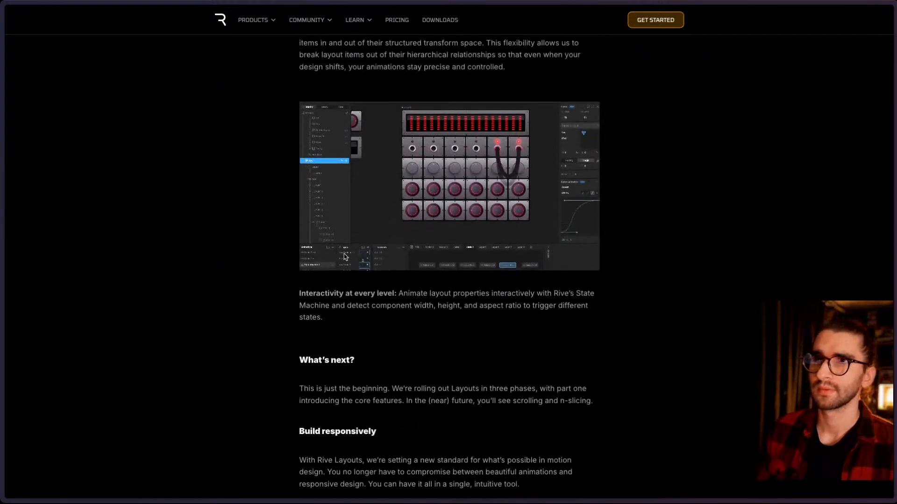
{"action": "scroll", "coordinate": [344, 256], "scroll_direction": "down", "scroll_amount": 4}
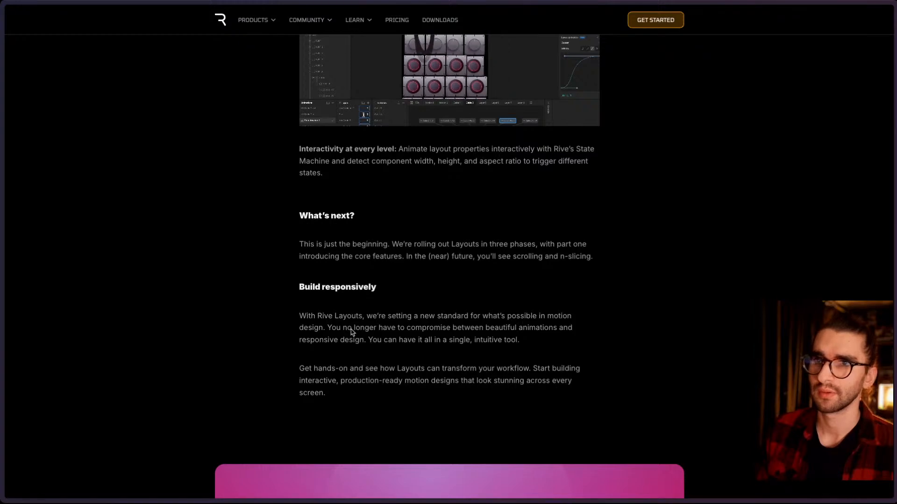
- Search the web for the article's phrase "Rive Layouts" and open the Layout page from Rive's community docs
{"action": "left_click_drag", "start_coordinate": [318, 316], "coordinate": [362, 315]}
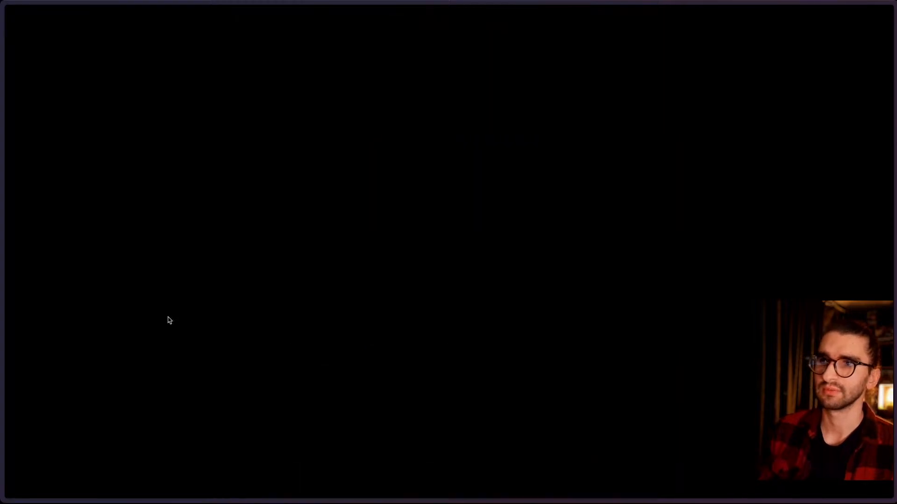
{"action": "scroll", "coordinate": [57, 325], "scroll_direction": "down", "scroll_amount": 3}
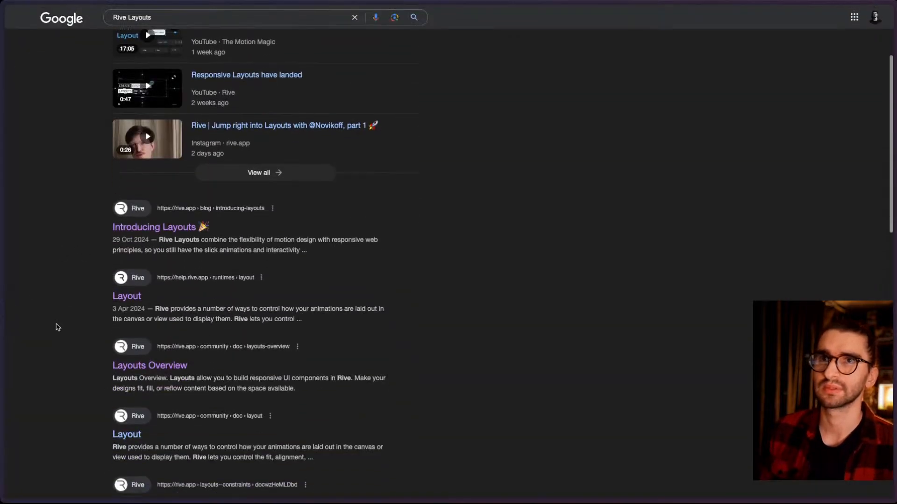
{"action": "scroll", "coordinate": [57, 327], "scroll_direction": "up", "scroll_amount": 3}
{"action": "scroll", "coordinate": [57, 327], "scroll_direction": "down", "scroll_amount": 6}
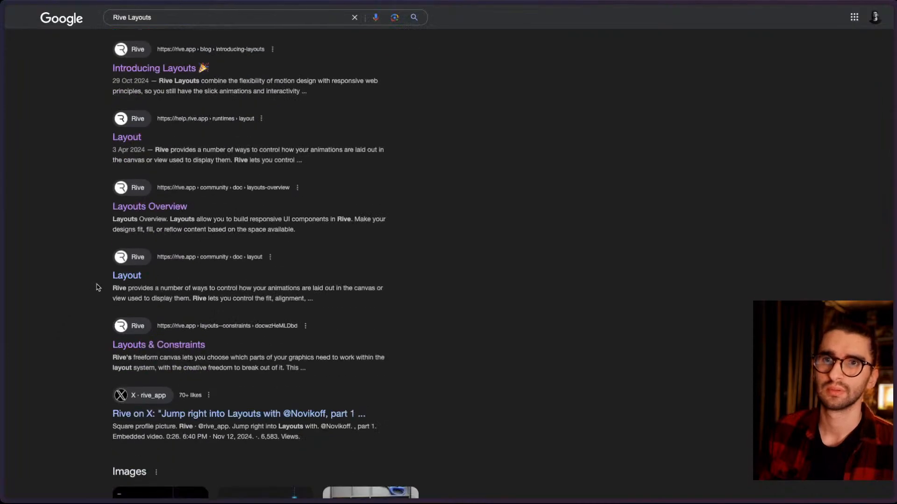
{"action": "left_click", "coordinate": [128, 277]}
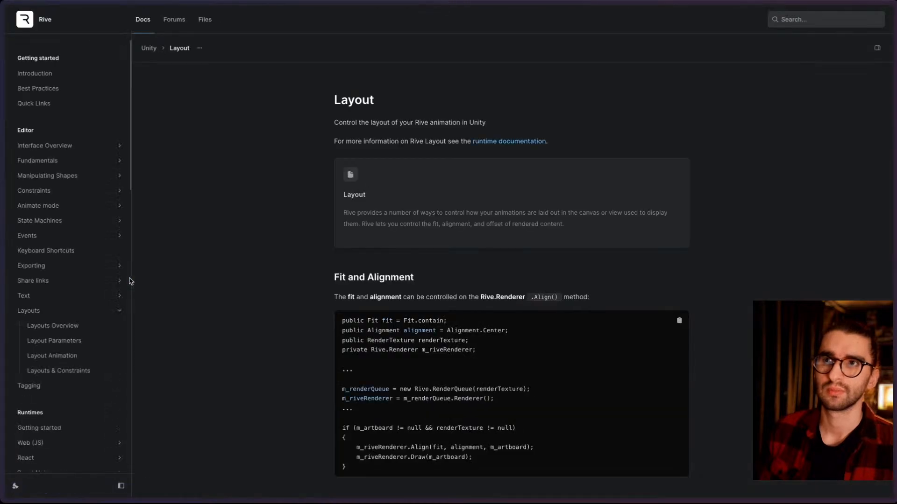
- Open the Layouts Overview page in the community docs and check the topics listed under Layouts
{"action": "scroll", "coordinate": [61, 271], "scroll_direction": "up", "scroll_amount": 3}
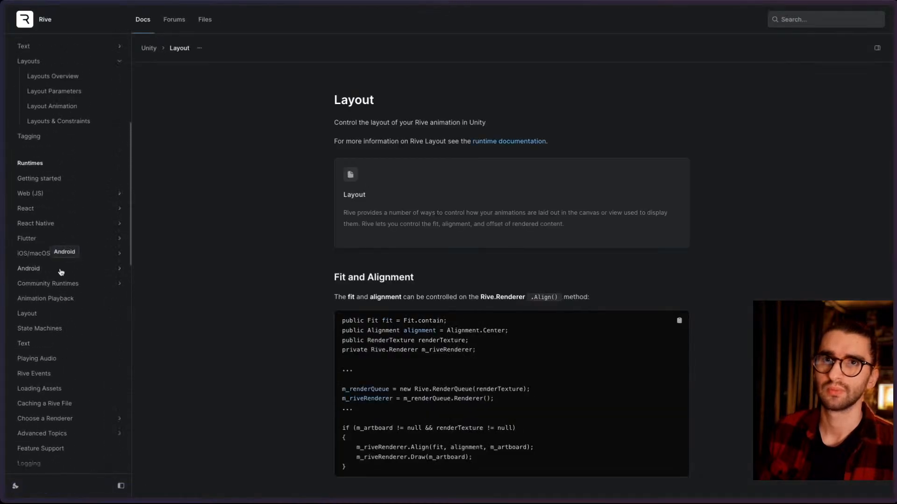
{"action": "scroll", "coordinate": [62, 271], "scroll_direction": "up", "scroll_amount": 3}
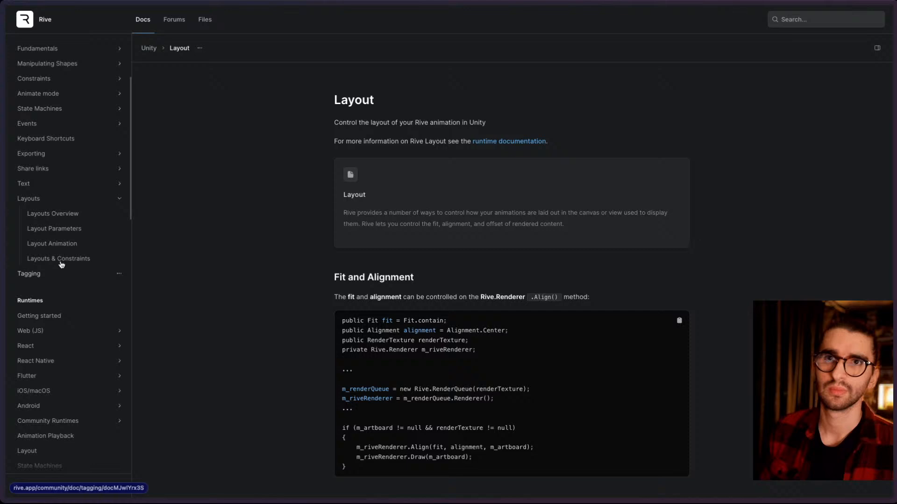
{"action": "left_click", "coordinate": [69, 216]}
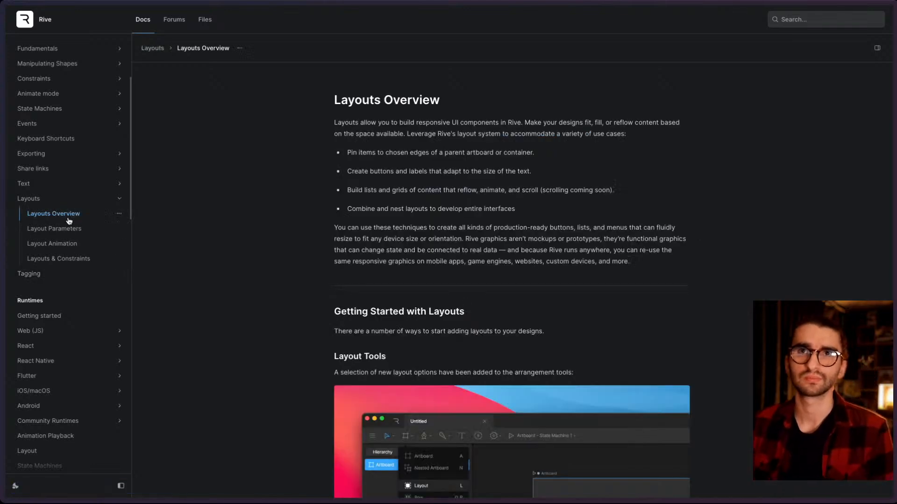
{"action": "scroll", "coordinate": [68, 219], "scroll_direction": "up", "scroll_amount": 3}
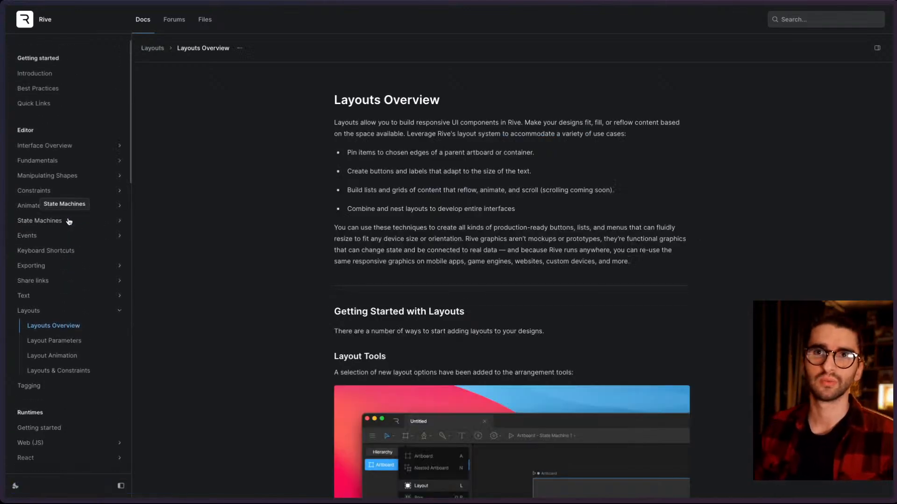
{"action": "scroll", "coordinate": [68, 221], "scroll_direction": "down", "scroll_amount": 1}
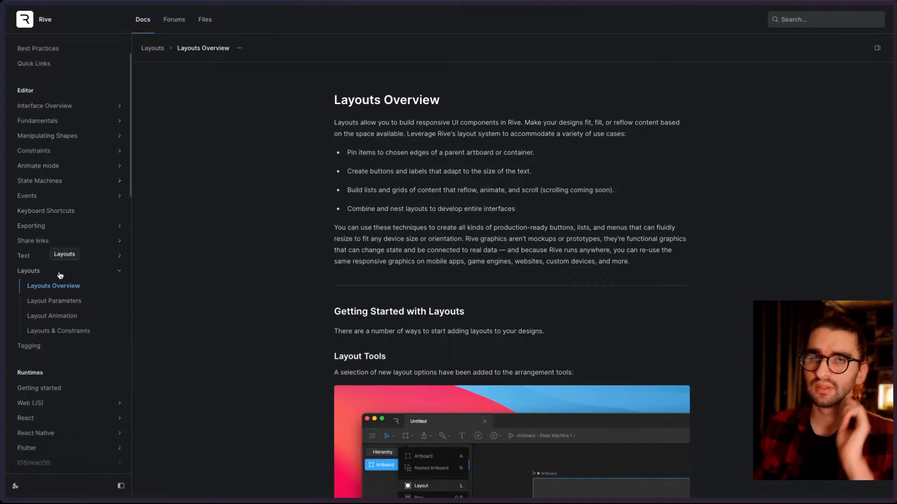
- Close the browser tabs for Introducing Layouts, the Global Warming Scenarios community page and the extra Rive editor
{"action": "mouse_move", "coordinate": [4, 282]}
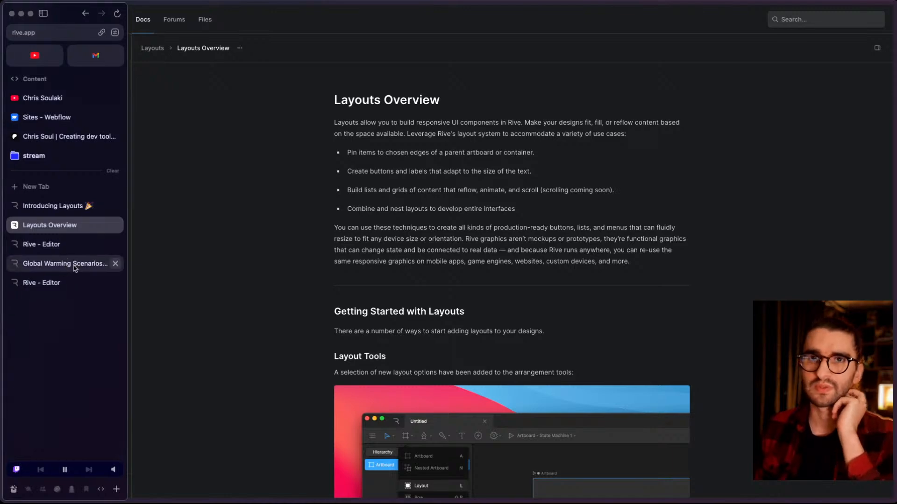
{"action": "left_click", "coordinate": [90, 206]}
{"action": "left_click", "coordinate": [115, 206]}
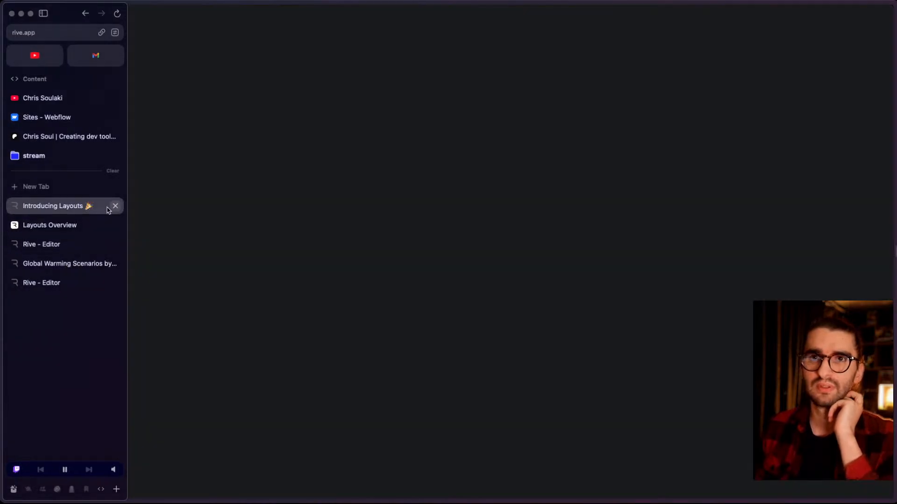
{"action": "left_click", "coordinate": [80, 240]}
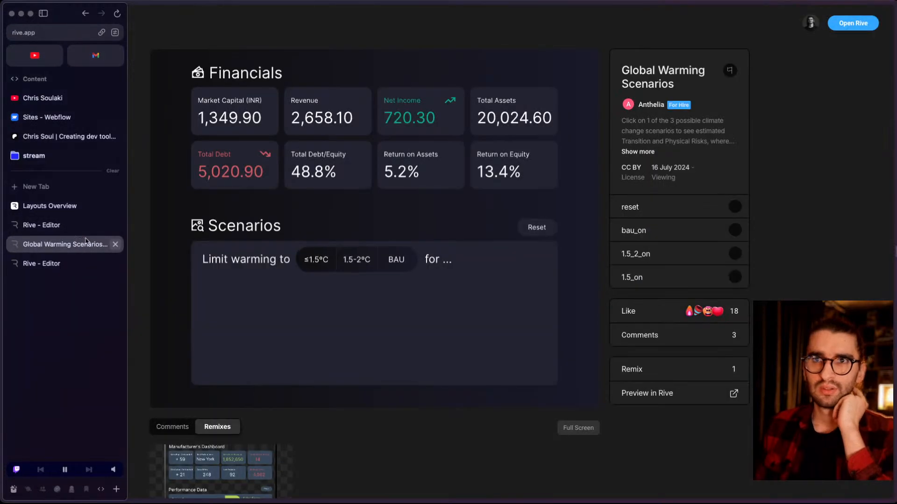
{"action": "left_click", "coordinate": [114, 244]}
{"action": "left_click", "coordinate": [115, 225]}
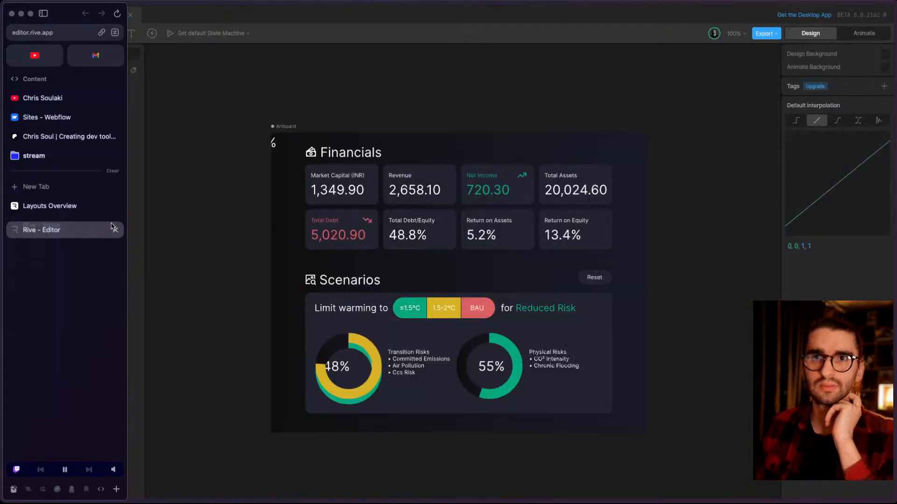
- Return to the Layouts Overview docs page and read how the Layout, Row and Column tools work
{"action": "left_click", "coordinate": [61, 205]}
{"action": "scroll", "coordinate": [385, 385], "scroll_direction": "down", "scroll_amount": 6}
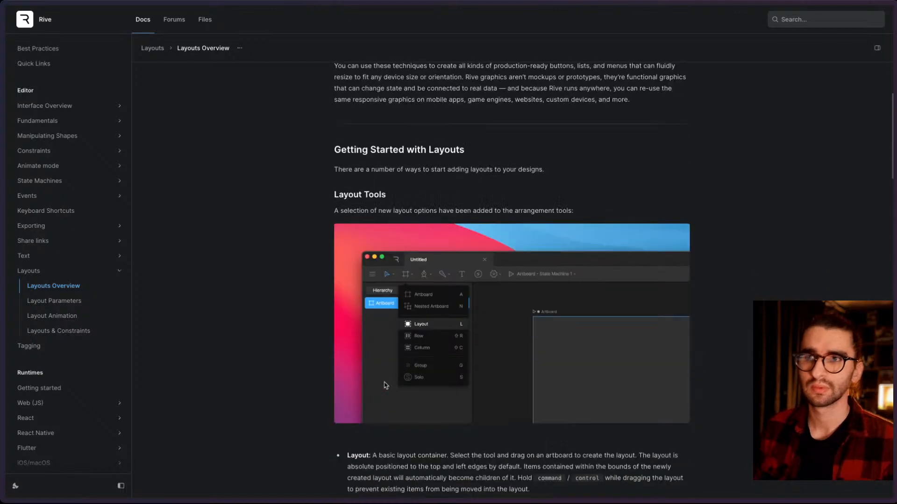
{"action": "scroll", "coordinate": [385, 385], "scroll_direction": "up", "scroll_amount": 6}
{"action": "scroll", "coordinate": [385, 385], "scroll_direction": "down", "scroll_amount": 2}
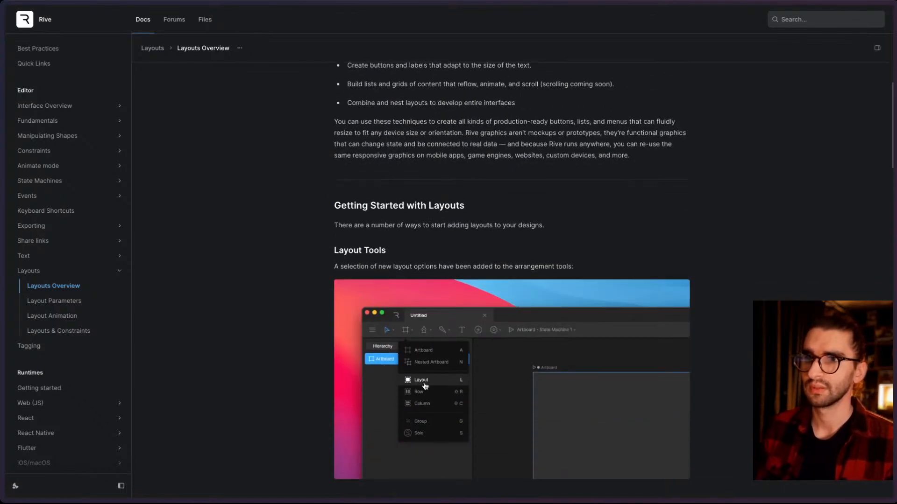
{"action": "scroll", "coordinate": [425, 386], "scroll_direction": "down", "scroll_amount": 2}
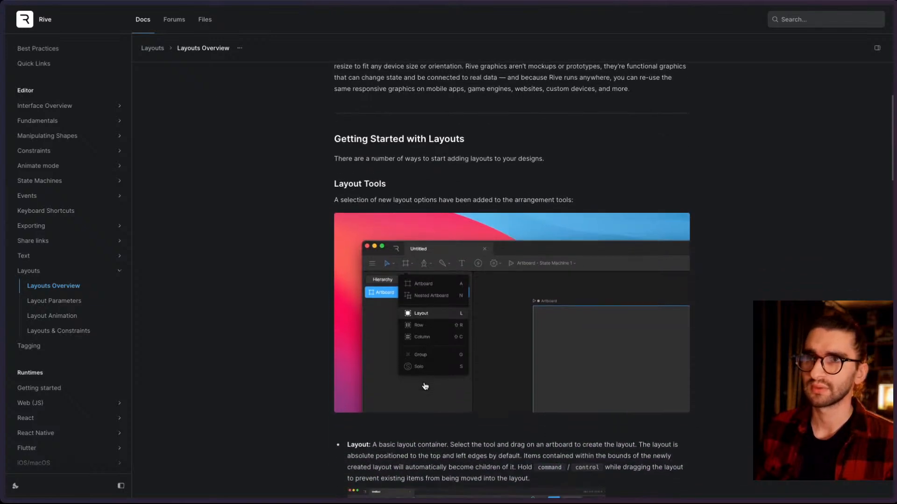
{"action": "scroll", "coordinate": [425, 386], "scroll_direction": "down", "scroll_amount": 6}
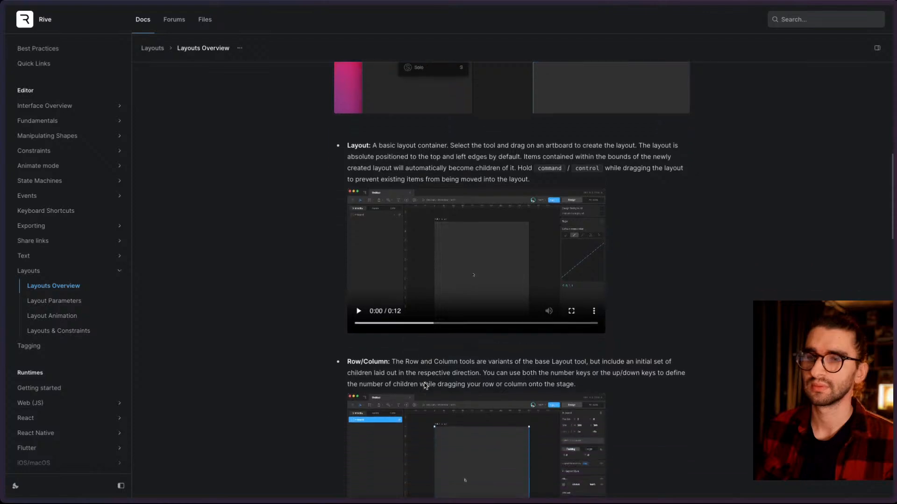
{"action": "scroll", "coordinate": [425, 386], "scroll_direction": "down", "scroll_amount": 3}
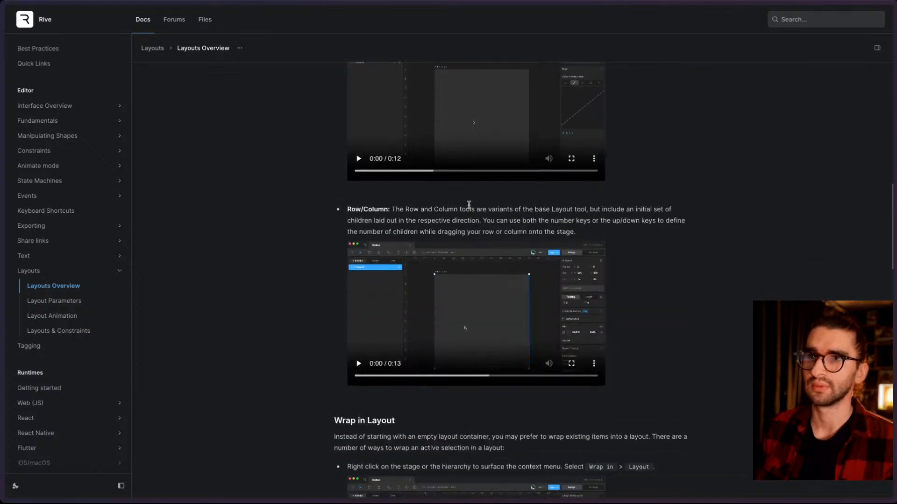
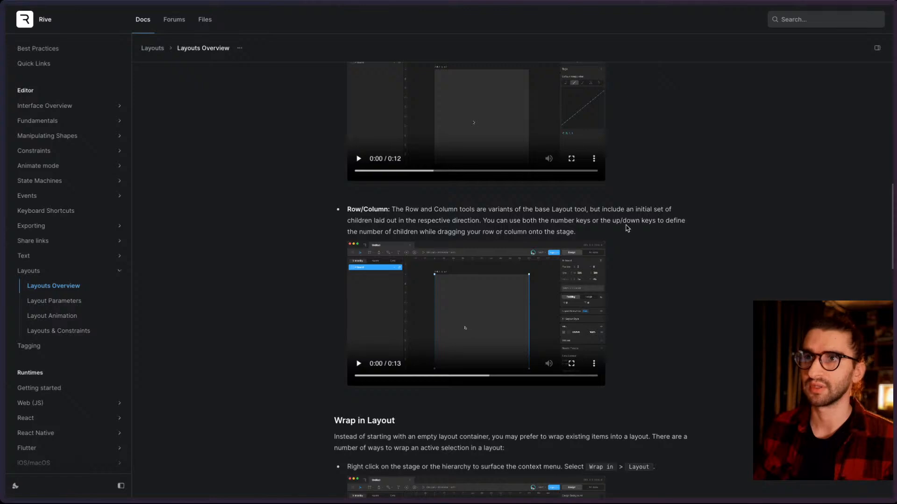
- Read the Wrap in Layout section's methods for wrapping existing items, down to the Quickstart Video
{"action": "scroll", "coordinate": [338, 200], "scroll_direction": "down", "scroll_amount": 5}
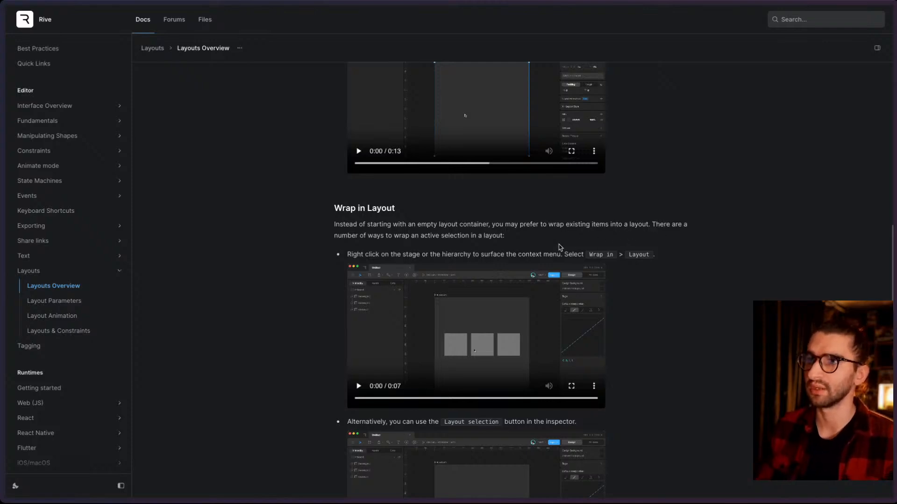
{"action": "scroll", "coordinate": [407, 272], "scroll_direction": "down", "scroll_amount": 1}
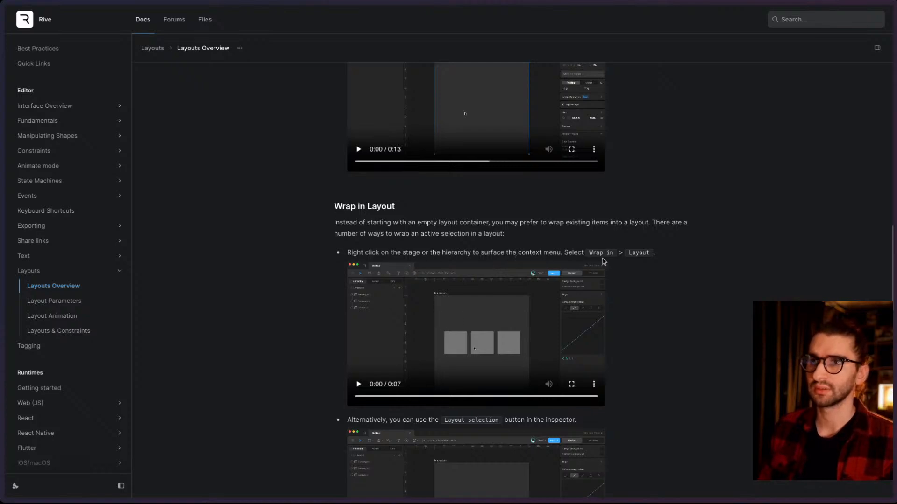
{"action": "scroll", "coordinate": [459, 282], "scroll_direction": "down", "scroll_amount": 5}
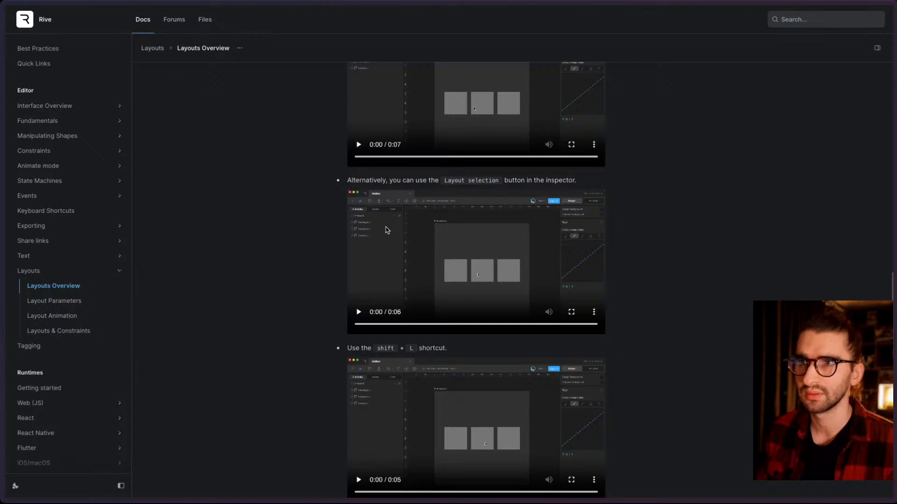
{"action": "scroll", "coordinate": [386, 230], "scroll_direction": "down", "scroll_amount": 2}
{"action": "scroll", "coordinate": [387, 269], "scroll_direction": "down", "scroll_amount": 3}
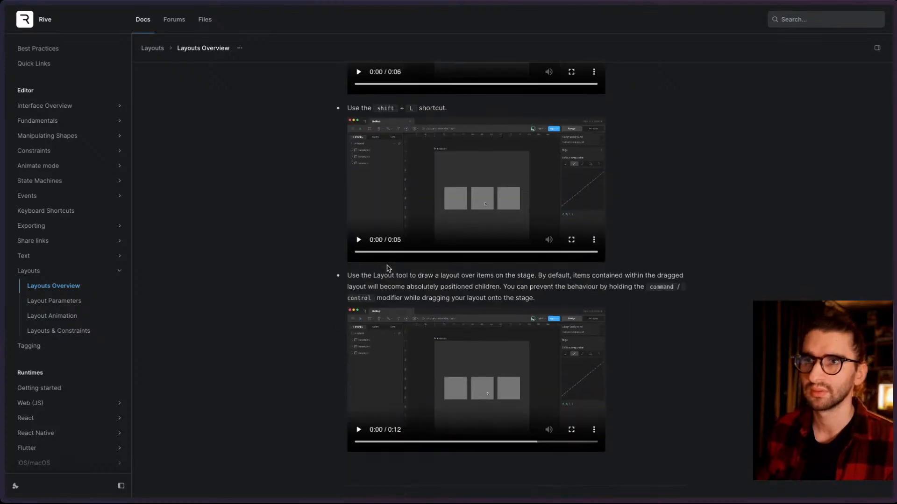
{"action": "scroll", "coordinate": [499, 283], "scroll_direction": "down", "scroll_amount": 8}
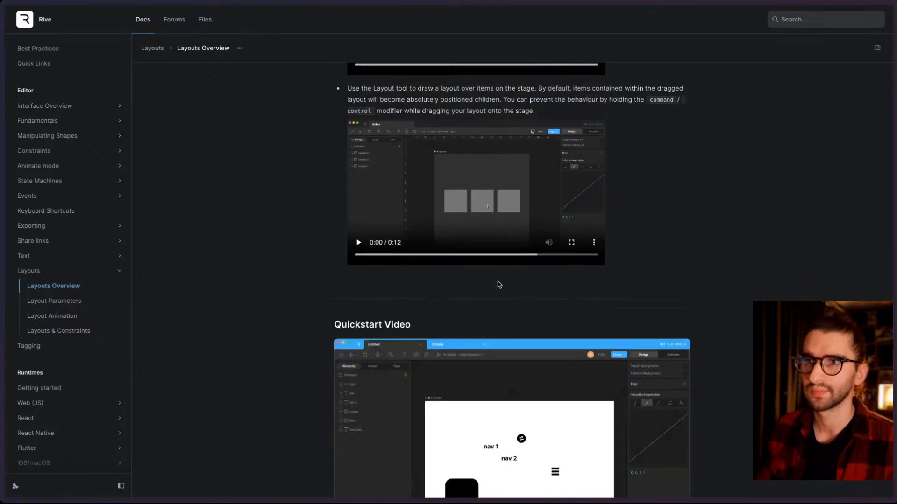
{"action": "scroll", "coordinate": [496, 281], "scroll_direction": "down", "scroll_amount": 2}
- Switch to the Rive editor and select the Revenue card inside the Financials Section group
{"action": "mouse_move", "coordinate": [3, 247]}
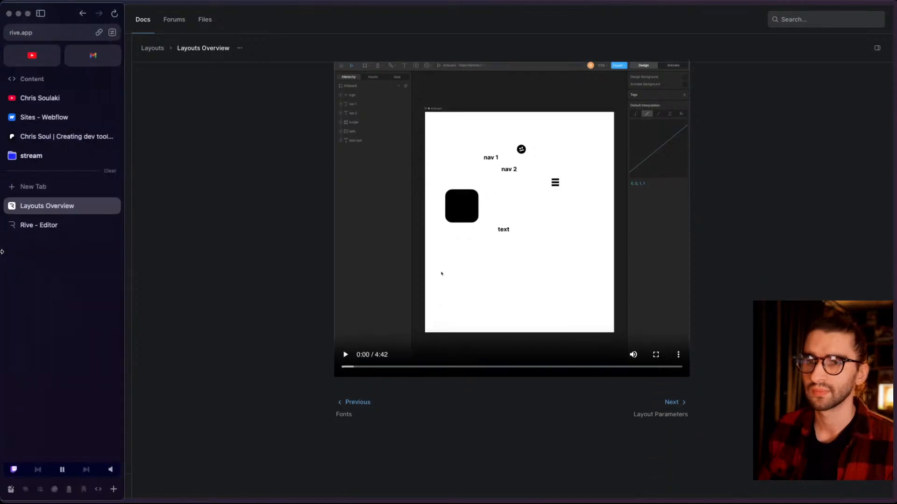
{"action": "left_click", "coordinate": [28, 225]}
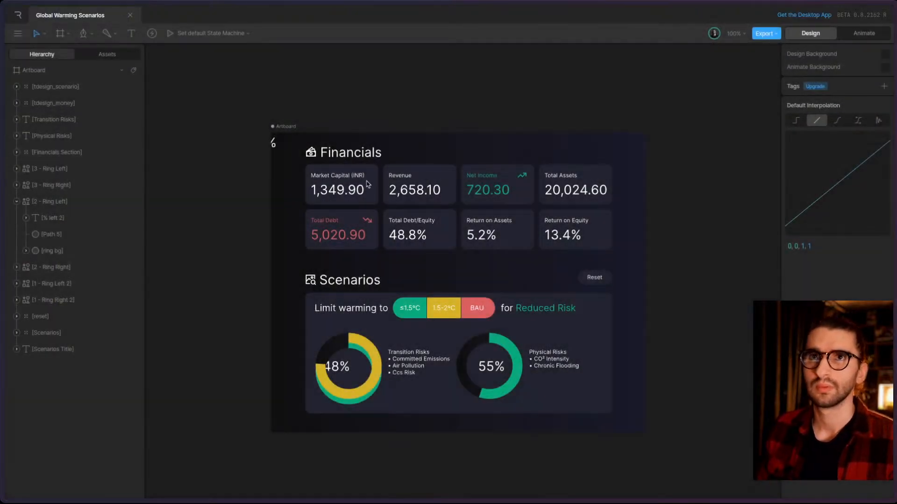
{"action": "left_click", "coordinate": [344, 184]}
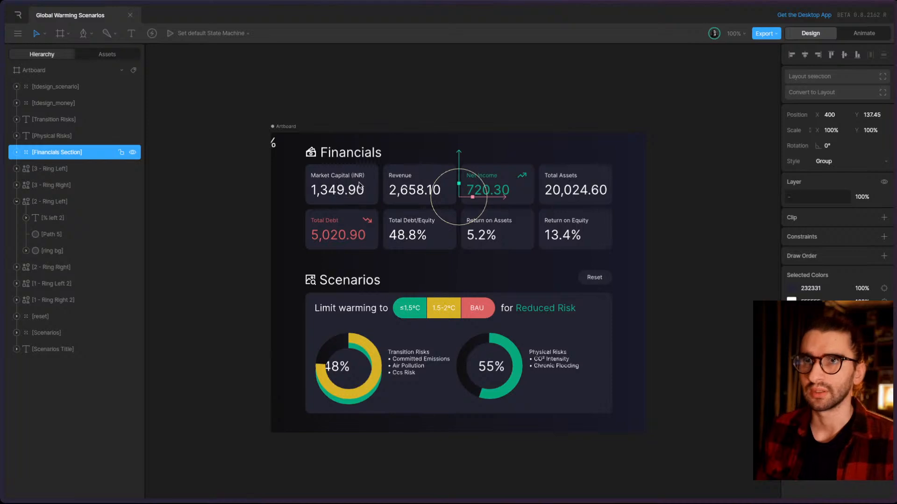
{"action": "double_click", "coordinate": [360, 185]}
{"action": "left_click", "coordinate": [425, 187]}
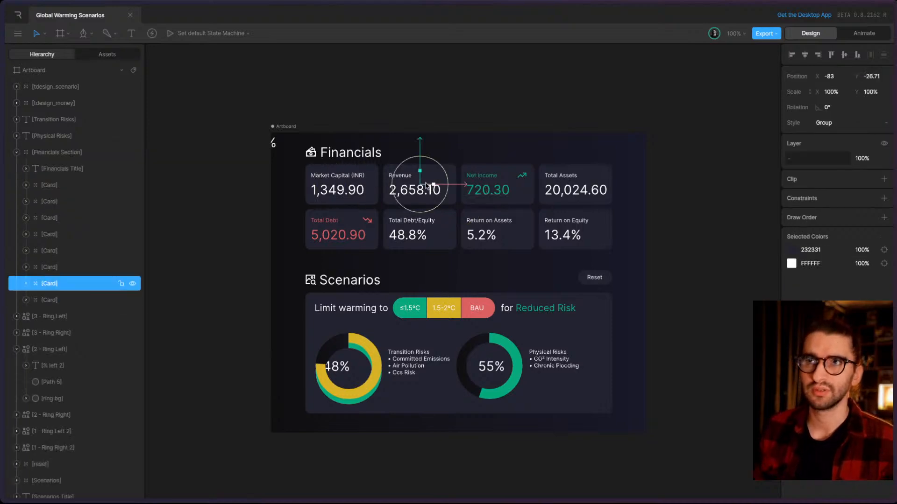
- Try to wrap all eight cards of the Financials Section in a Layout
{"action": "left_click", "coordinate": [49, 185]}
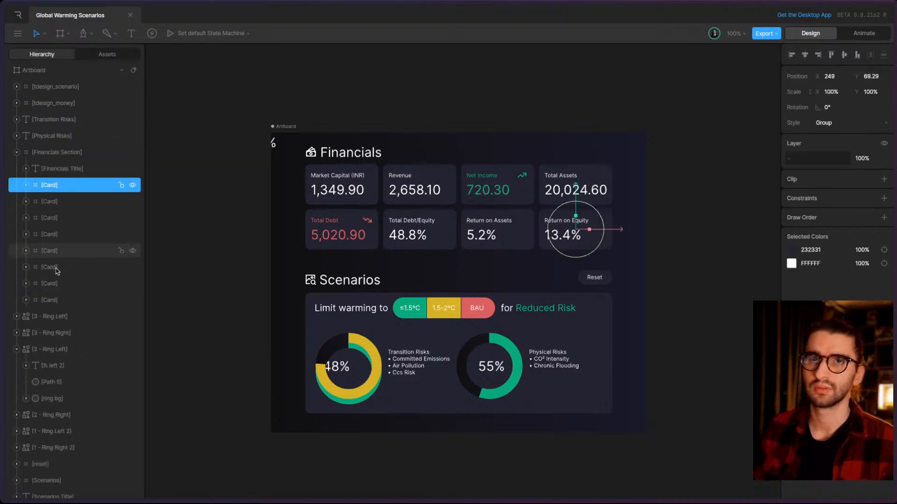
{"action": "left_click", "coordinate": [62, 300], "text": "shift"}
{"action": "right_click", "coordinate": [62, 230]}
{"action": "mouse_move", "coordinate": [115, 286]}
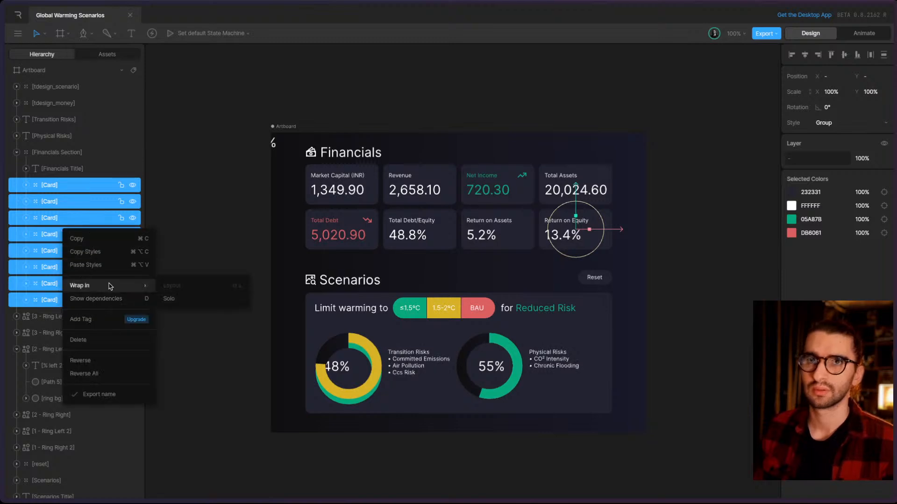
{"action": "left_click", "coordinate": [189, 289]}
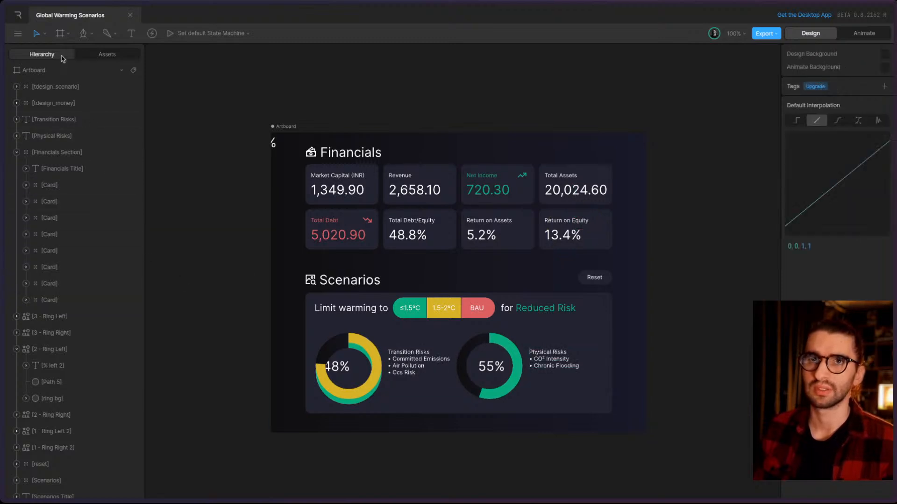
- Draw a layout container of about 658 × 187 over the eight Financials cards
{"action": "left_click", "coordinate": [60, 33]}
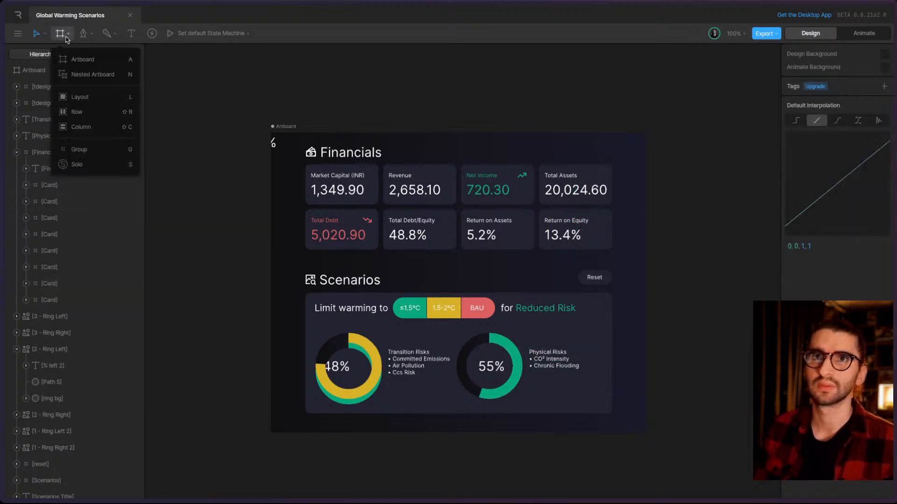
{"action": "left_click", "coordinate": [84, 97]}
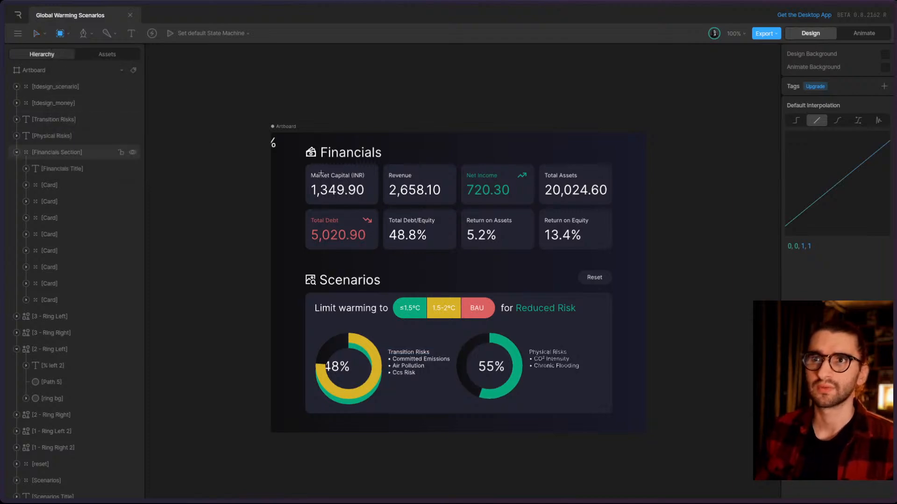
{"action": "left_click_drag", "start_coordinate": [303, 164], "coordinate": [612, 250]}
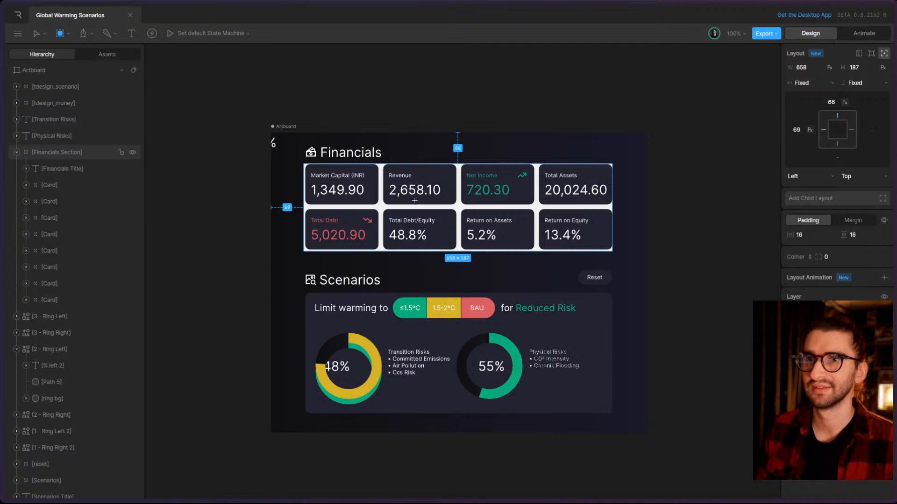
- Try adding child layouts inside the drawn container, undo the row of children, and reselect the container
{"action": "left_click", "coordinate": [378, 179]}
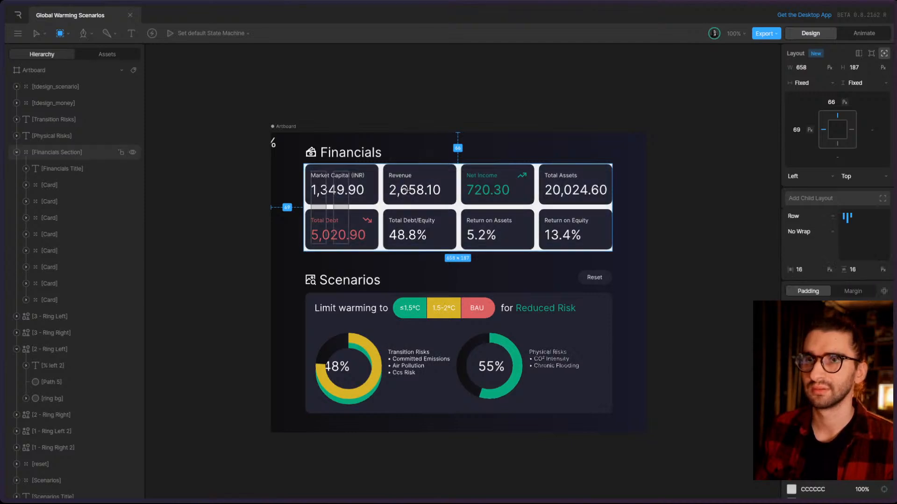
{"action": "key", "text": "ctrl+z"}
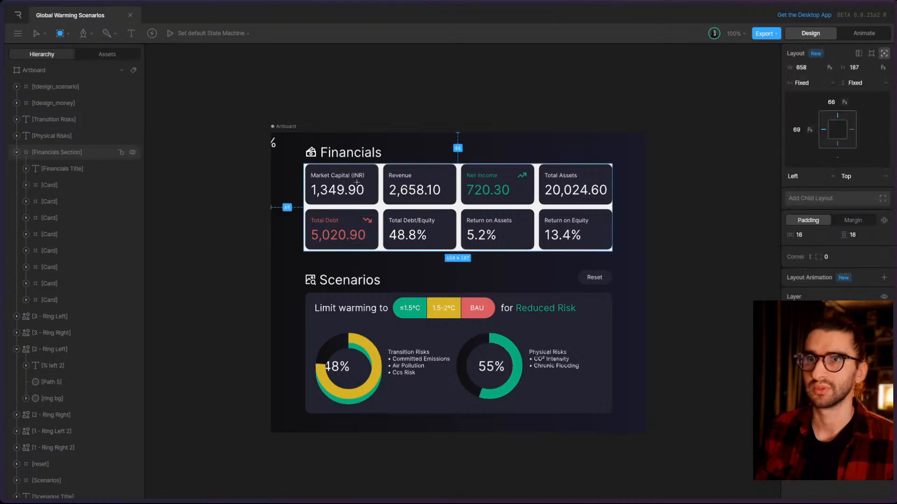
{"action": "left_click", "coordinate": [322, 185]}
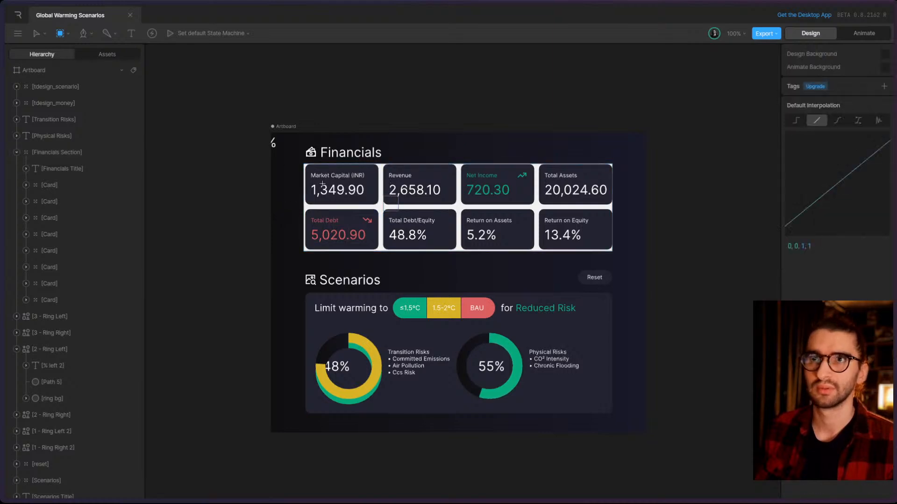
{"action": "key", "text": "v"}
{"action": "left_click", "coordinate": [409, 208]}
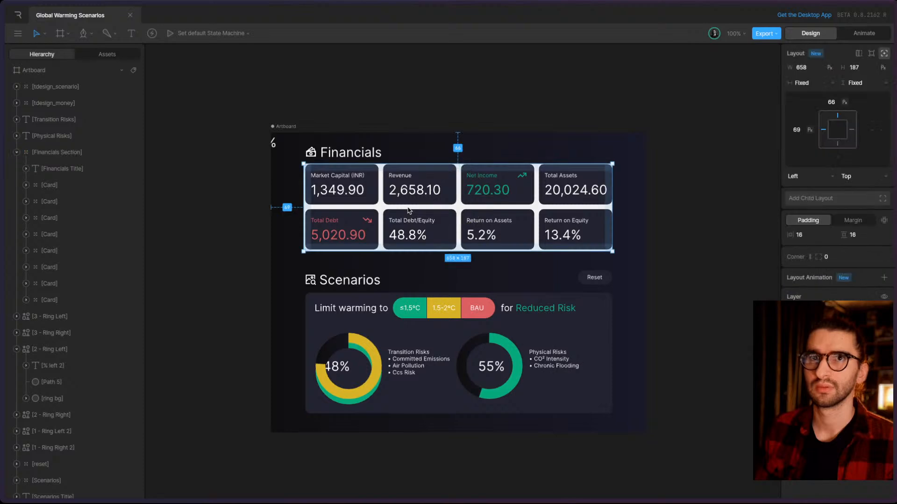
- Try moving the drawn layout with the cards, then undo the moves and the layout itself
{"action": "double_click", "coordinate": [366, 200]}
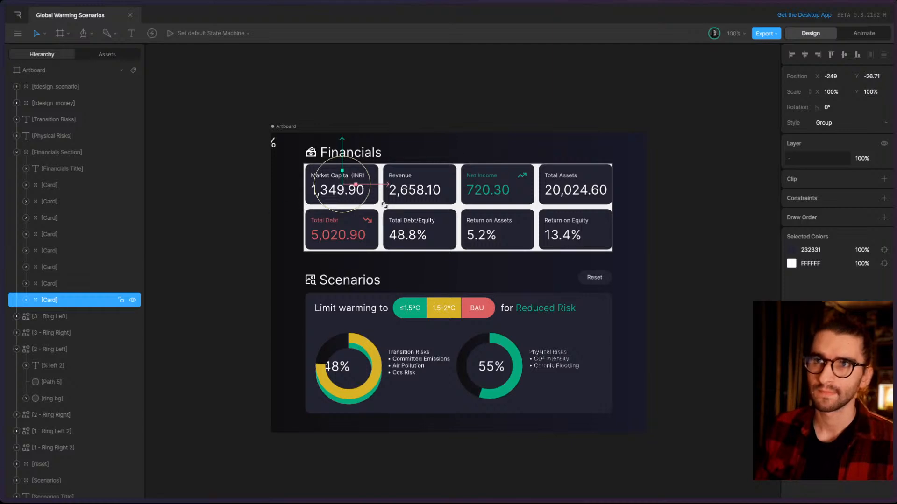
{"action": "left_click_drag", "start_coordinate": [385, 208], "coordinate": [451, 212]}
{"action": "key", "text": "ctrl+z"}
{"action": "left_click", "coordinate": [456, 209]}
{"action": "scroll", "coordinate": [88, 290], "scroll_direction": "down", "scroll_amount": 1}
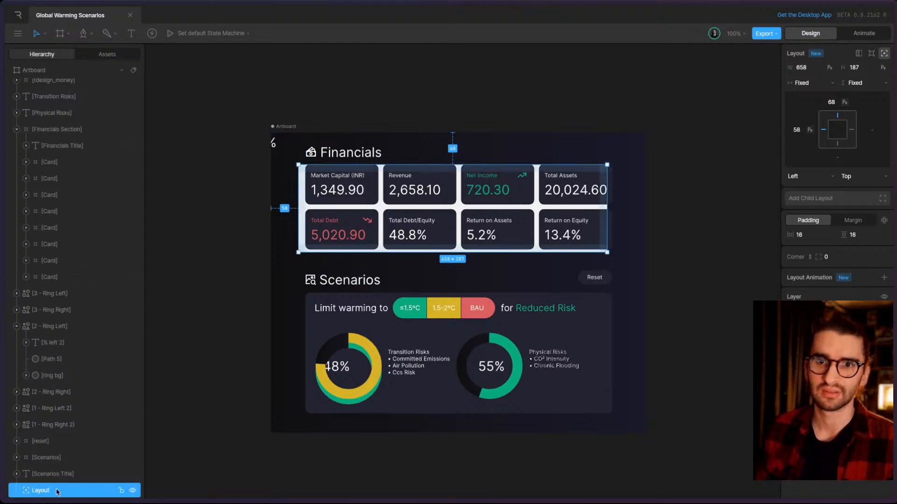
{"action": "key", "text": "ctrl+z"}
{"action": "key", "text": "ctrl+z"}
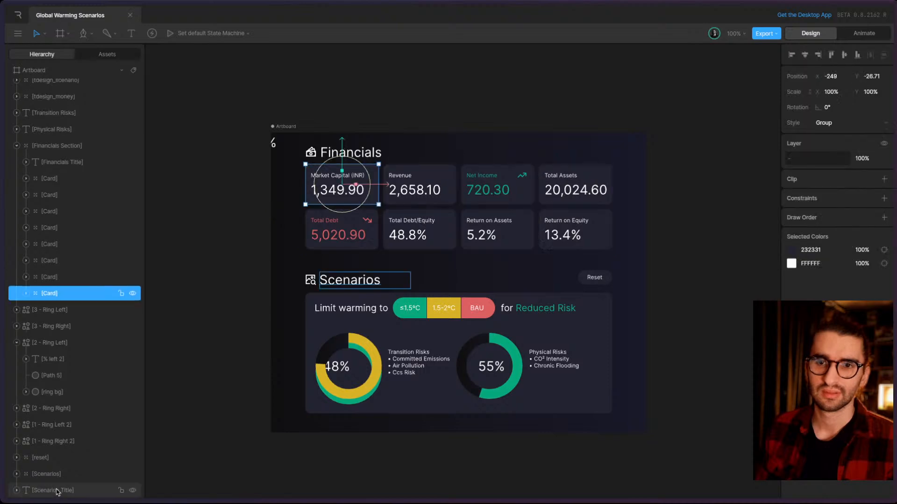
- Compare the layout options offered for the Market Capital card, the Financials Section group and its title
{"action": "right_click", "coordinate": [339, 198]}
{"action": "mouse_move", "coordinate": [377, 224]}
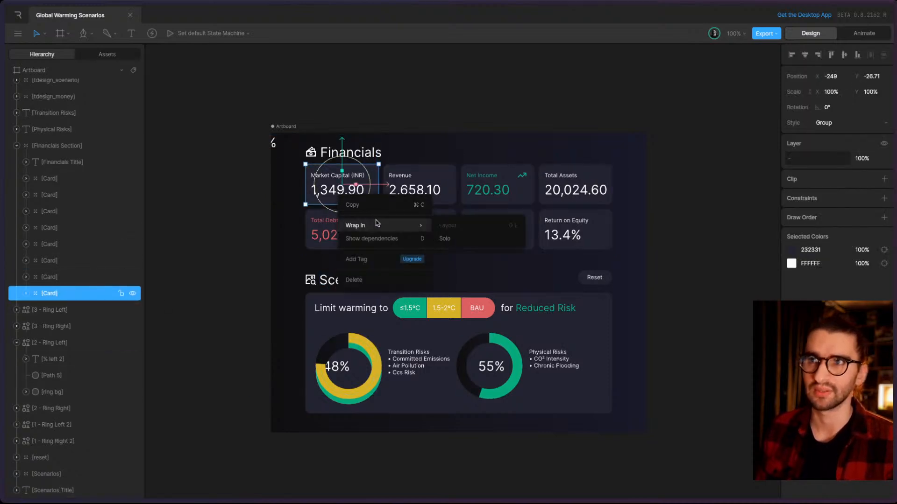
{"action": "left_click", "coordinate": [53, 150]}
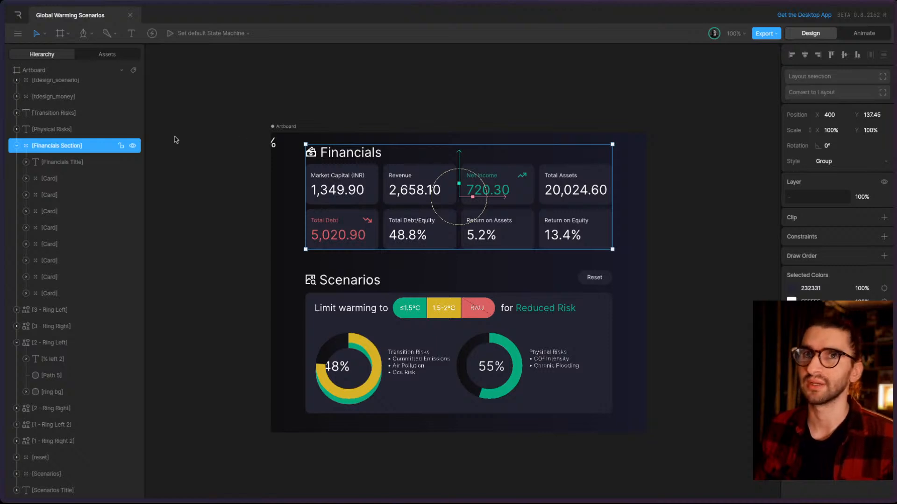
{"action": "left_click", "coordinate": [50, 162]}
{"action": "left_click", "coordinate": [54, 178]}
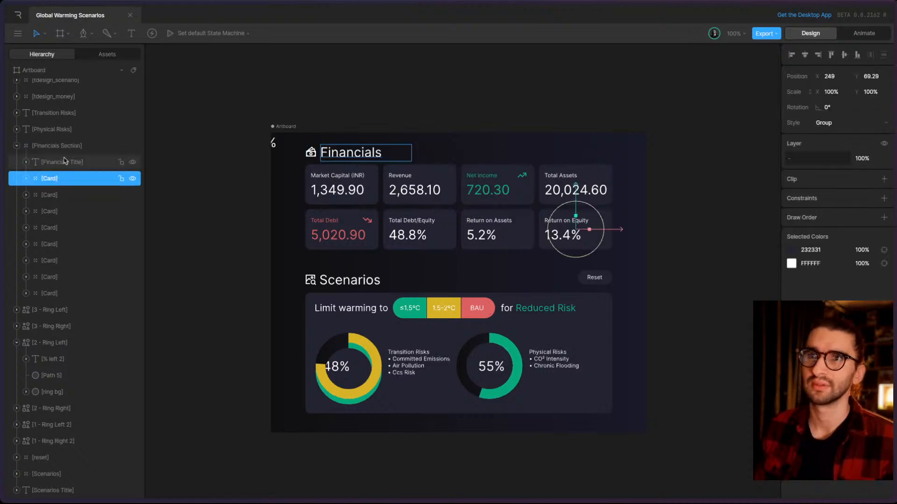
{"action": "left_click", "coordinate": [58, 162]}
{"action": "left_click", "coordinate": [66, 148]}
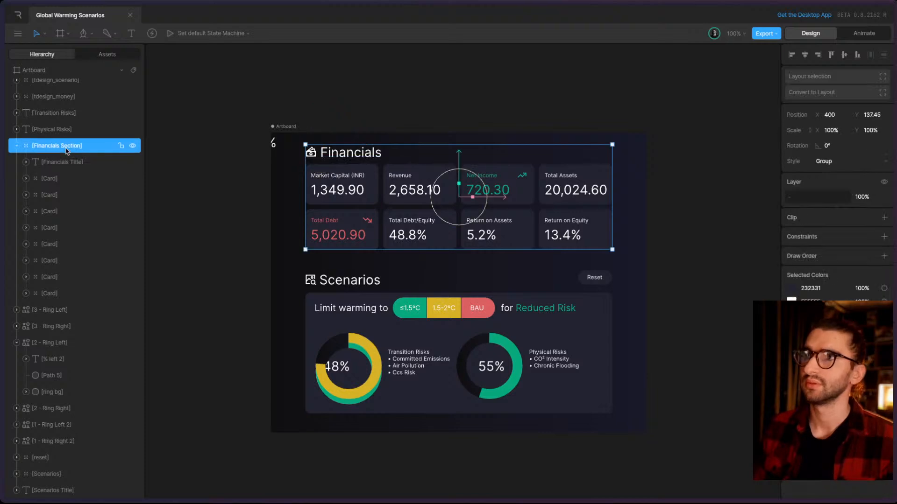
- Check the wrapping options offered for all eight cards in the Financials Section group
{"action": "left_click", "coordinate": [66, 178]}
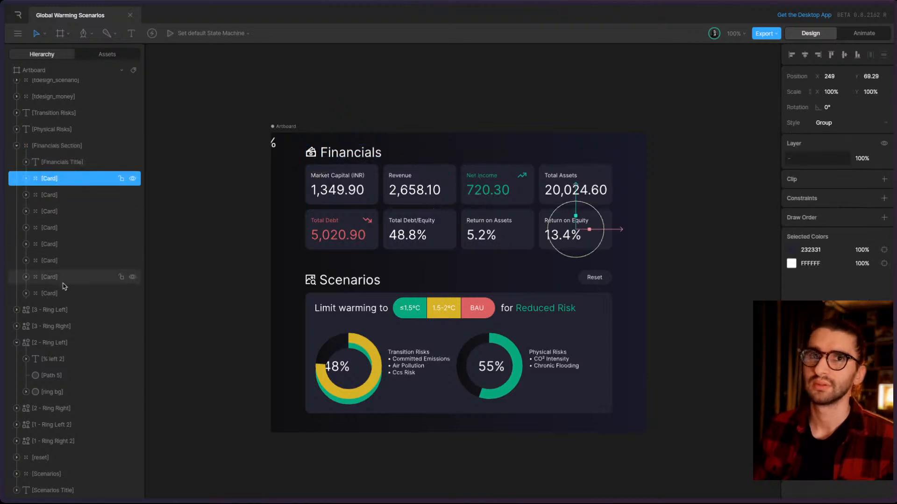
{"action": "left_click", "coordinate": [62, 294], "text": "shift"}
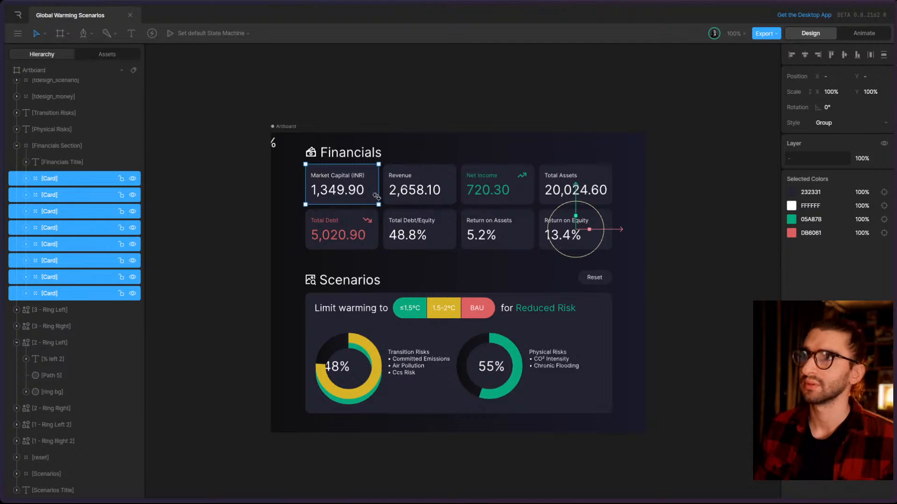
{"action": "right_click", "coordinate": [73, 197]}
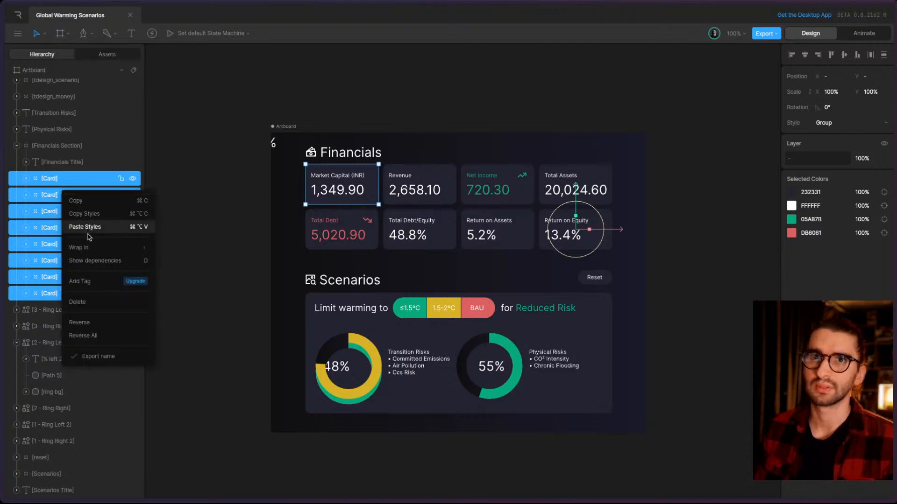
{"action": "mouse_move", "coordinate": [94, 248]}
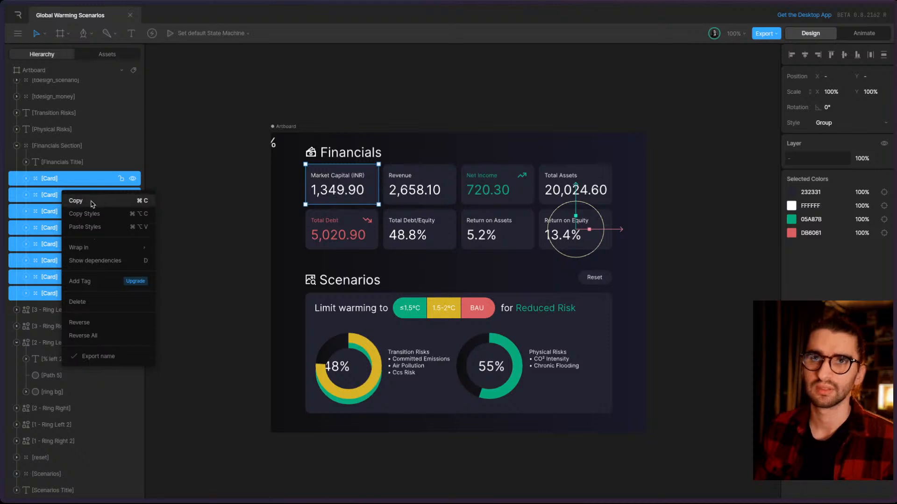
{"action": "left_click", "coordinate": [60, 178]}
- Take the Financials Title out of the Financials Section group and convert the remaining group of cards to a layout
{"action": "left_click", "coordinate": [57, 162]}
{"action": "left_click_drag", "start_coordinate": [68, 163], "coordinate": [58, 139]}
{"action": "left_click", "coordinate": [71, 168]}
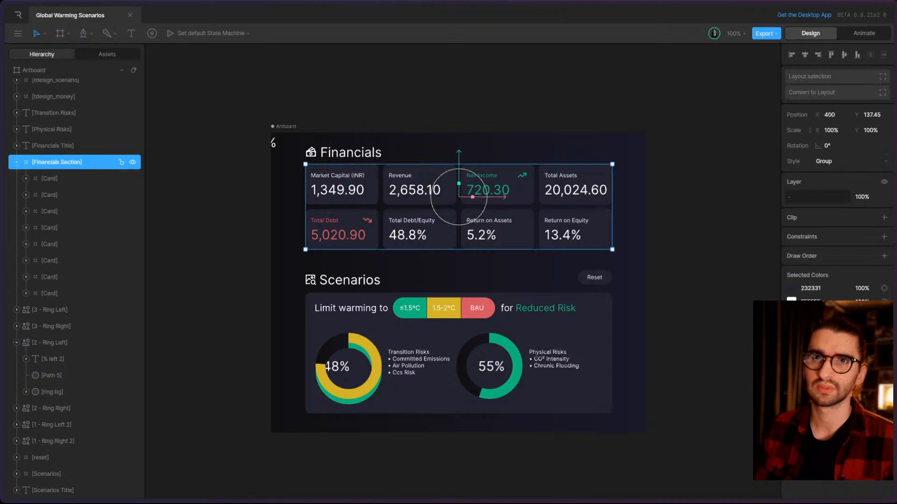
{"action": "left_click", "coordinate": [862, 90]}
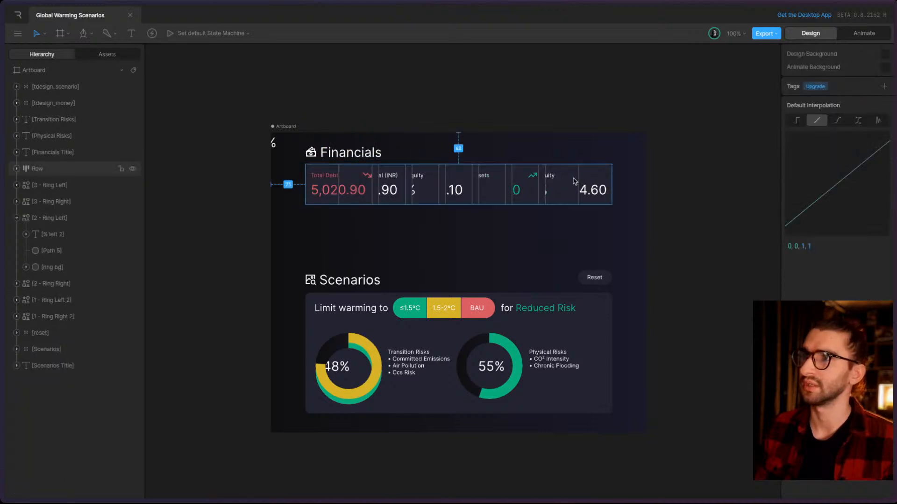
- Reveal the child layouts of the new card row and set the row to Wrap
{"action": "left_click", "coordinate": [16, 169]}
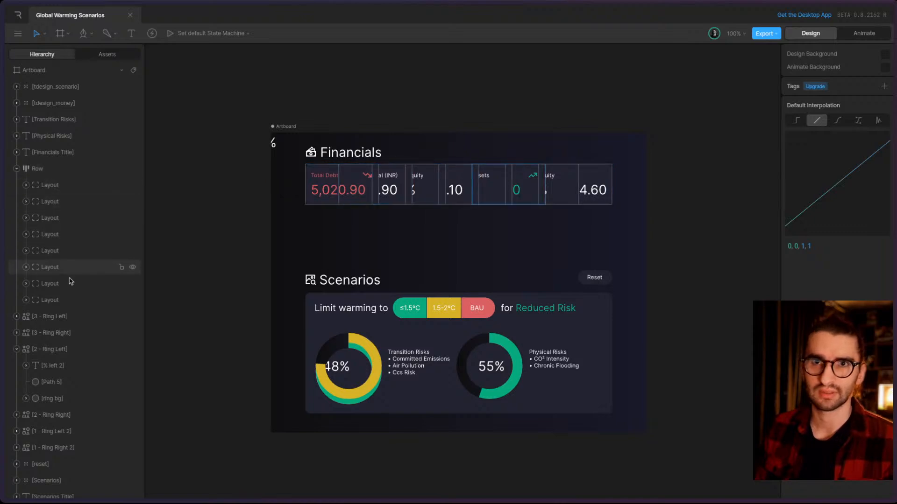
{"action": "left_click", "coordinate": [60, 170]}
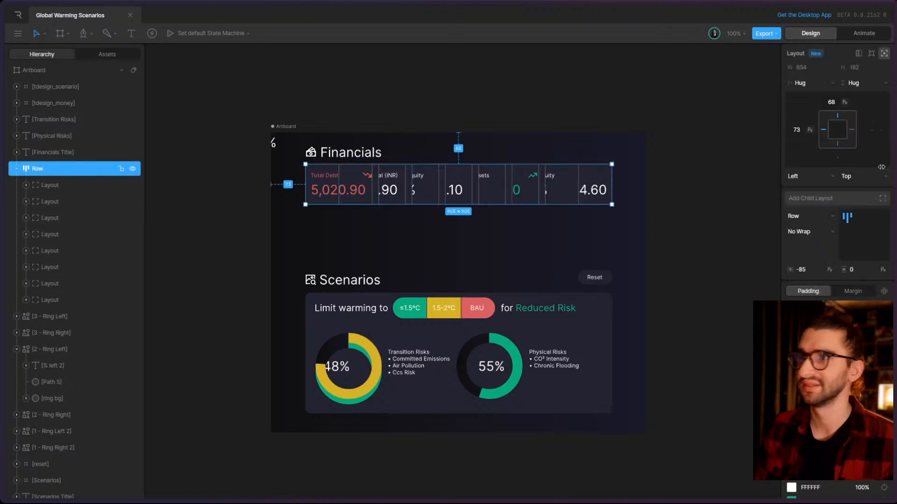
{"action": "left_click", "coordinate": [831, 232]}
{"action": "left_click", "coordinate": [806, 264]}
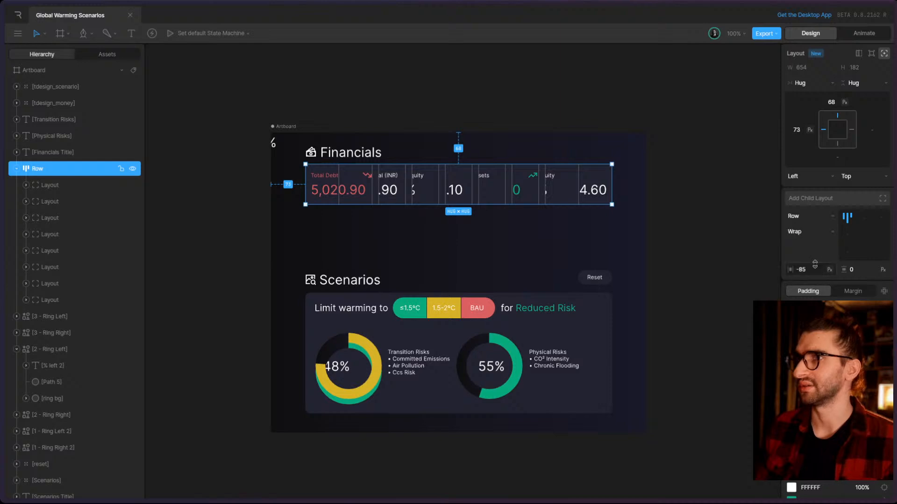
- Try widening the card row to 663 and raising its horizontal gap to 15, undoing each change
{"action": "left_click_drag", "start_coordinate": [612, 185], "coordinate": [626, 186]}
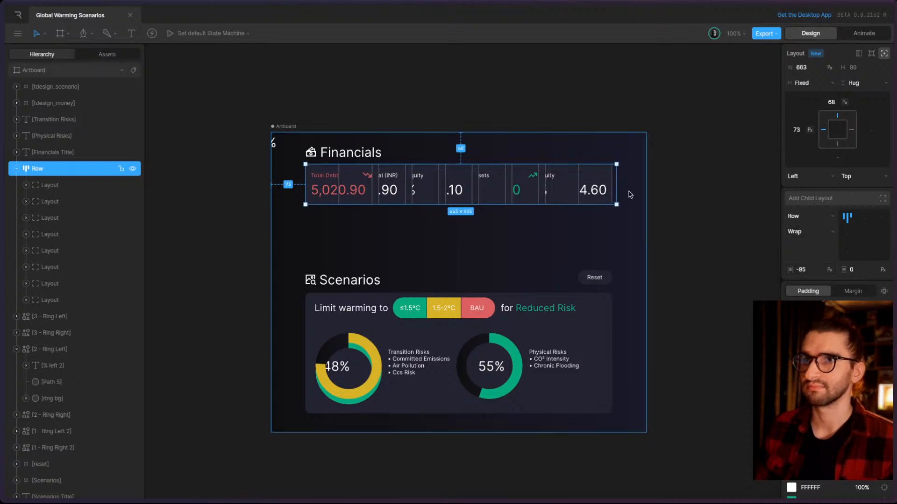
{"action": "key", "text": "ctrl+z"}
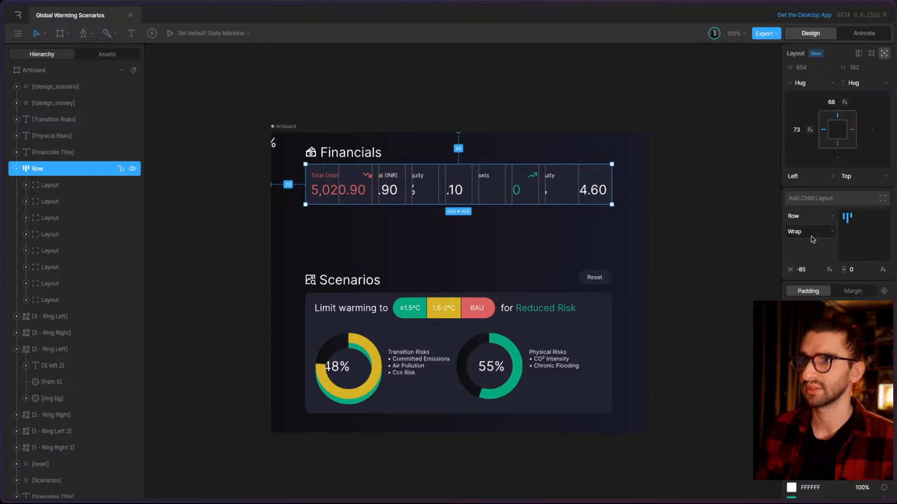
{"action": "left_click", "coordinate": [819, 220]}
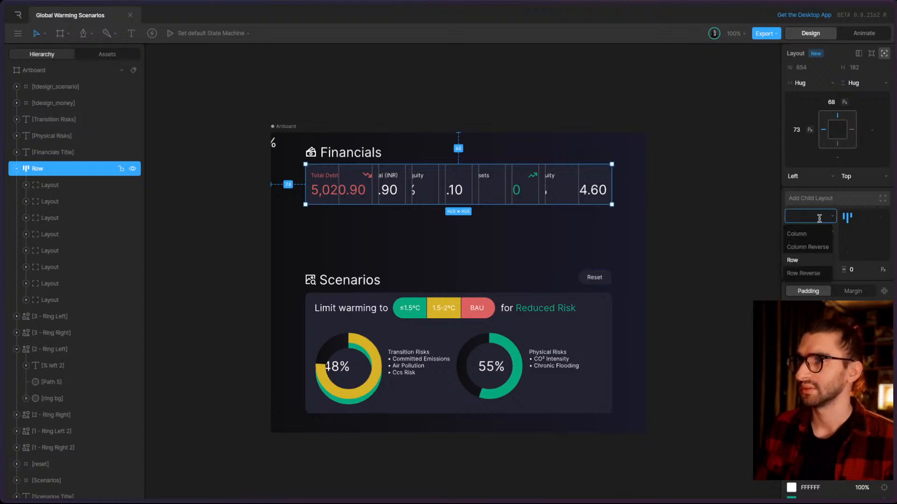
{"action": "left_click", "coordinate": [824, 214]}
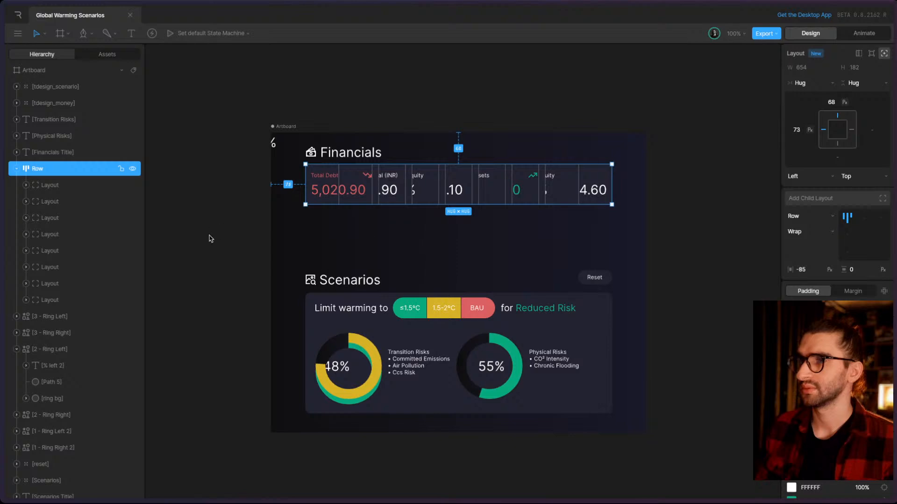
{"action": "left_click_drag", "start_coordinate": [790, 269], "coordinate": [823, 224]}
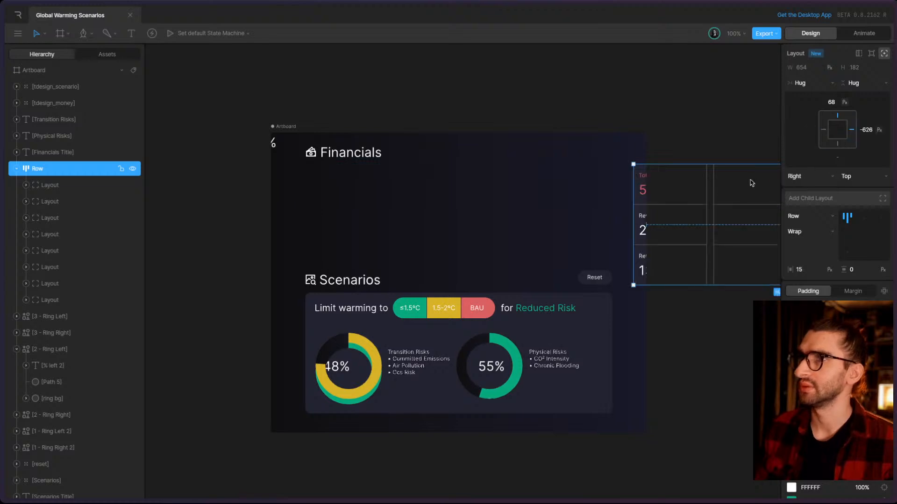
{"action": "key", "text": "ctrl+z"}
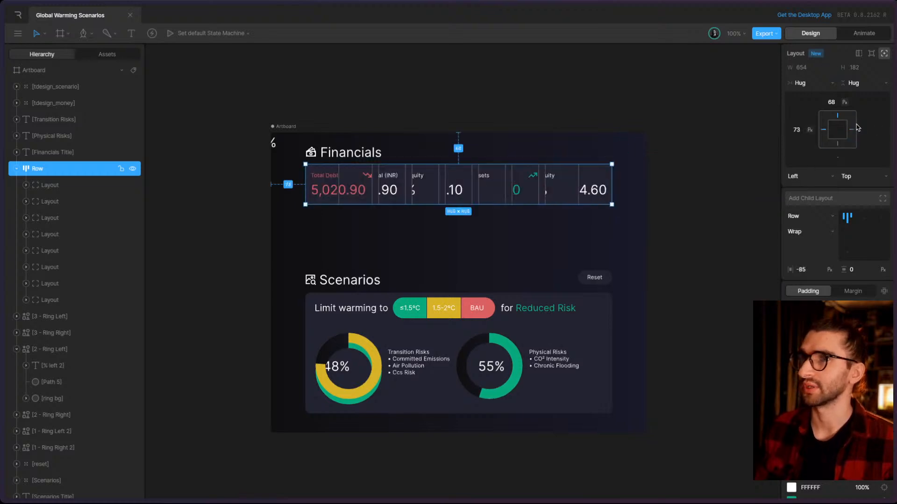
- Anchor the card row to both the left and right edges of the artboard
{"action": "left_click", "coordinate": [853, 130]}
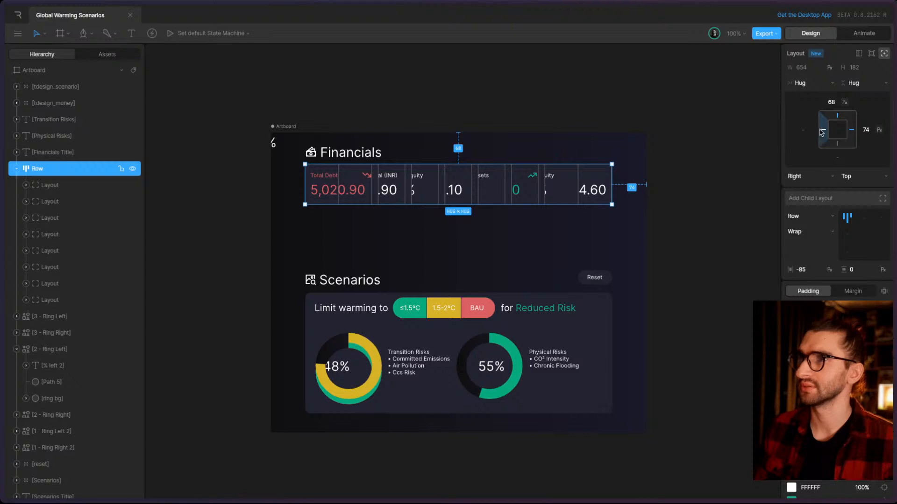
{"action": "left_click", "coordinate": [823, 130]}
{"action": "left_click", "coordinate": [818, 177]}
{"action": "left_click", "coordinate": [817, 202]}
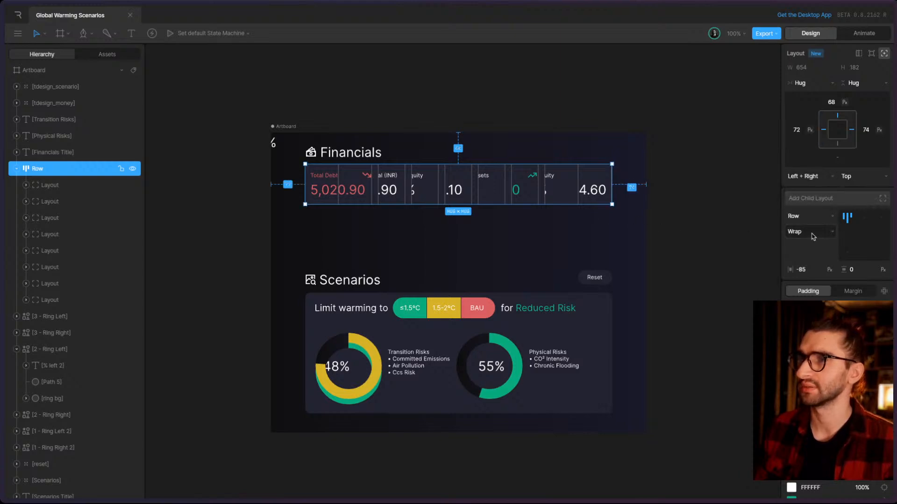
- Set the card row's horizontal gap to 9 px and vertical gap to 13 px, and open the horizontal gap for editing
{"action": "left_click_drag", "start_coordinate": [790, 270], "coordinate": [797, 225]}
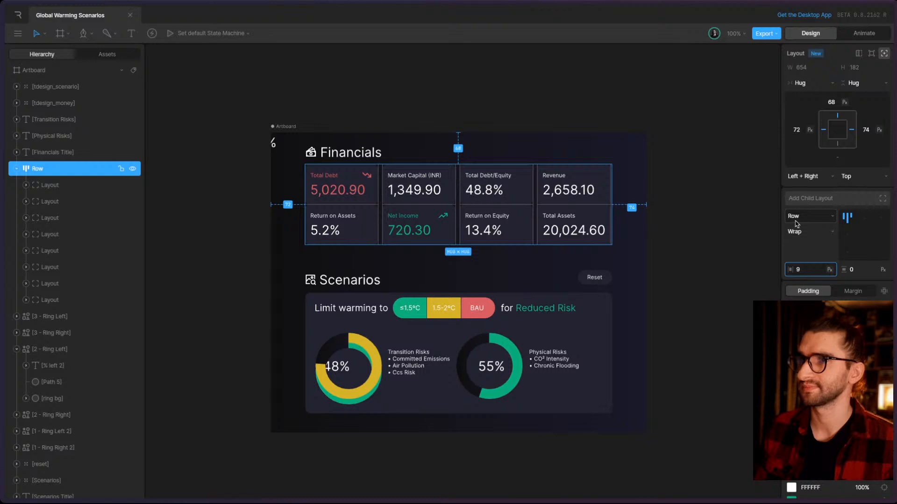
{"action": "left_click", "coordinate": [830, 270]}
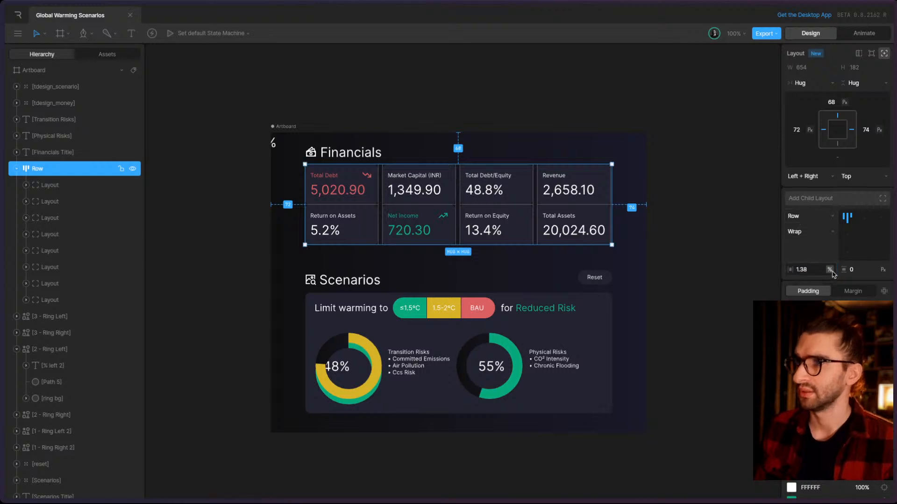
{"action": "left_click", "coordinate": [830, 272]}
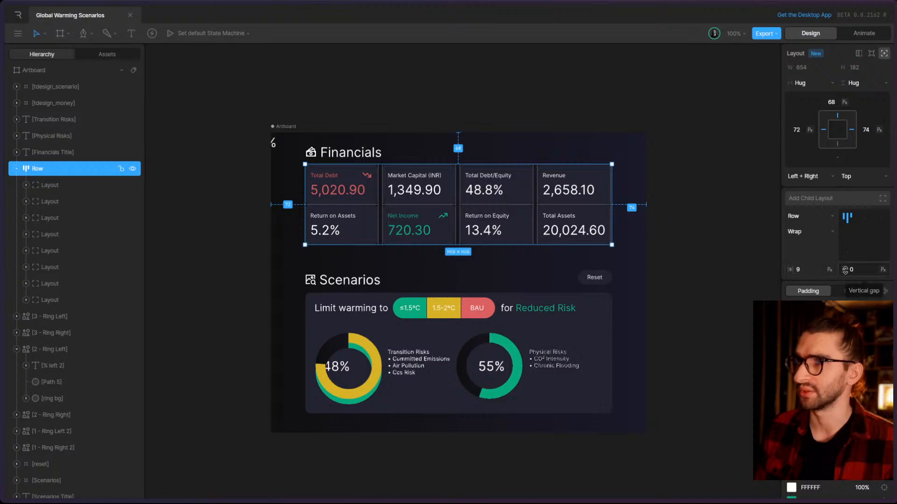
{"action": "left_click_drag", "start_coordinate": [845, 270], "coordinate": [845, 270]}
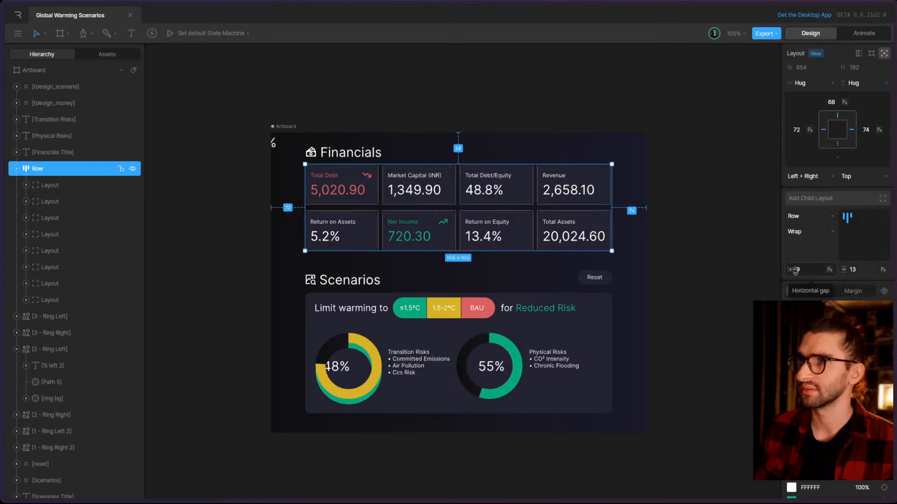
{"action": "left_click", "coordinate": [809, 270]}
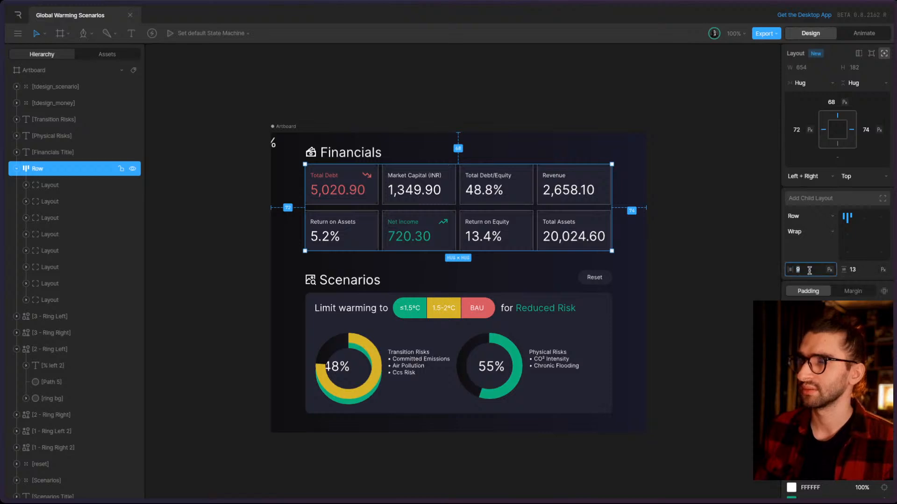
- Set both the horizontal and vertical gaps of the Financials card row to 10
{"action": "key", "text": "Up"}
{"action": "key", "text": "Up"}
{"action": "key", "text": "Down"}
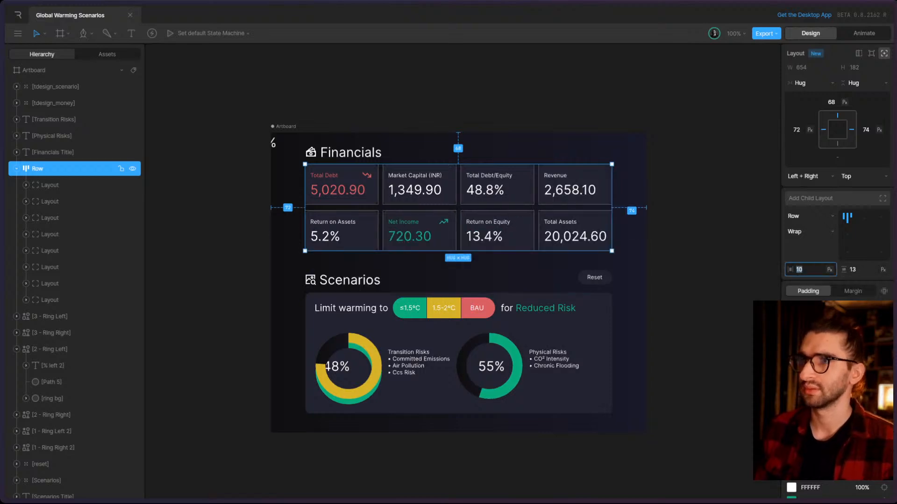
{"action": "left_click", "coordinate": [851, 270]}
{"action": "key", "text": "Down"}
{"action": "key", "text": "Down"}
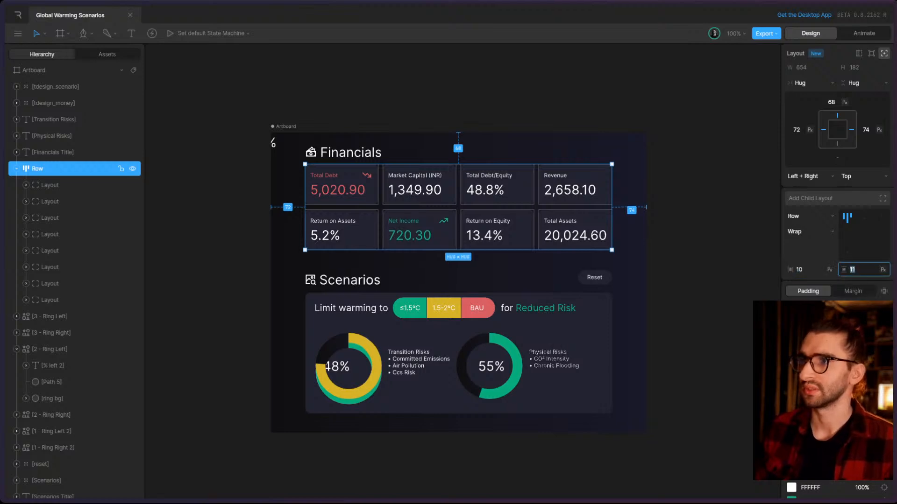
{"action": "key", "text": "Down"}
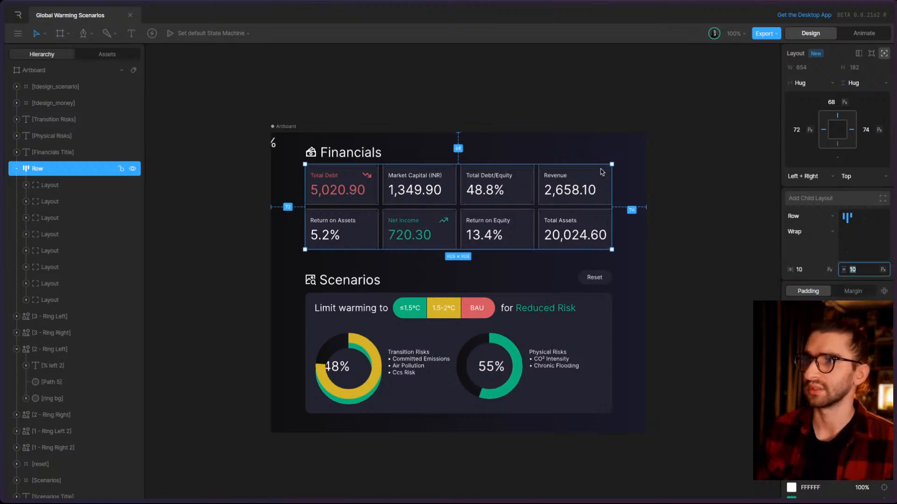
- Try resizing the artboard by its right edge
{"action": "left_click", "coordinate": [284, 132]}
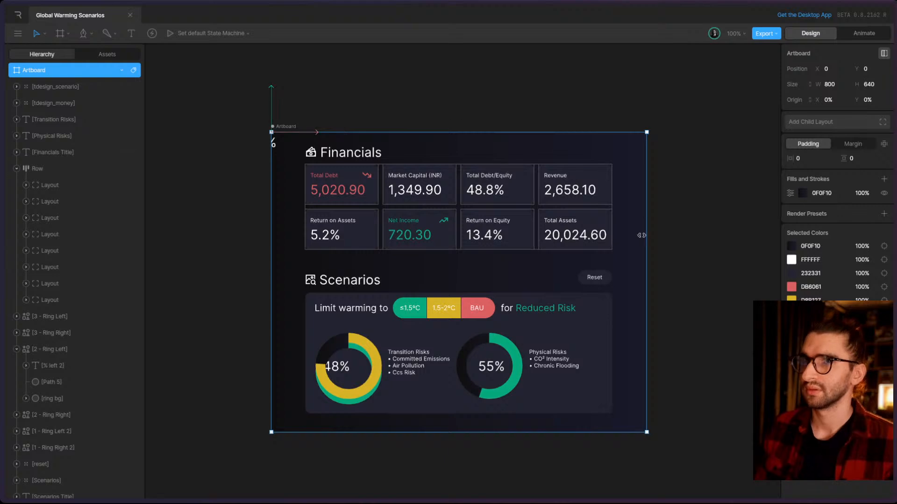
{"action": "mouse_move", "coordinate": [645, 237]}
{"action": "left_mouse_down"}
{"action": "mouse_move", "coordinate": [522, 233]}
{"action": "mouse_move", "coordinate": [613, 236]}
{"action": "mouse_move", "coordinate": [641, 250]}
{"action": "left_mouse_up"}
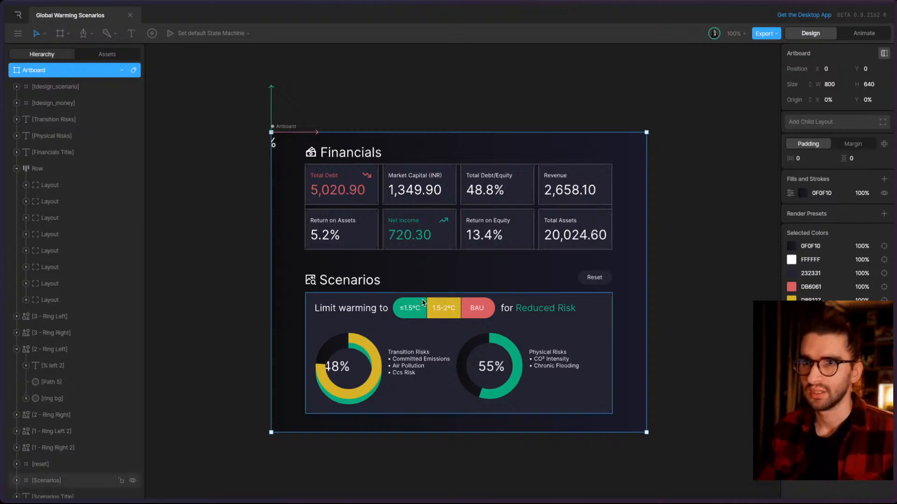
- Try wrapping the Scenarios icon, the Scenarios title and the Reset button together in one layout
{"action": "left_click", "coordinate": [594, 278]}
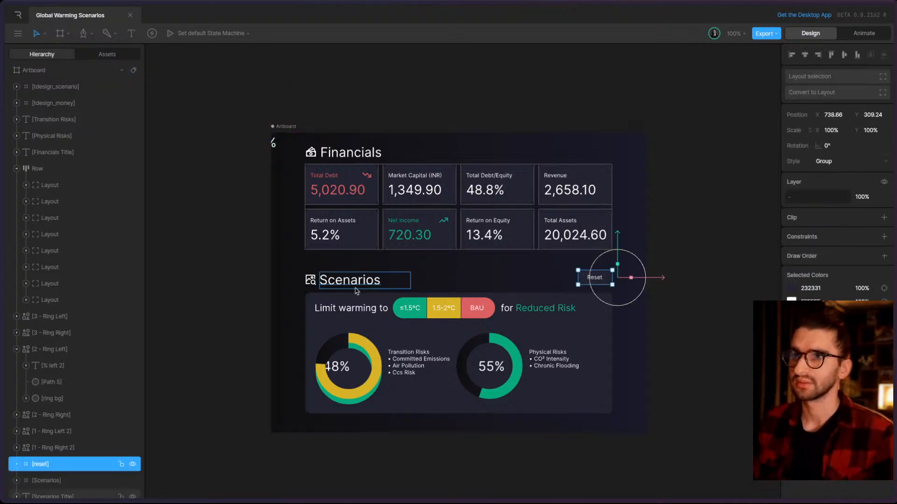
{"action": "left_click", "coordinate": [354, 282], "text": "shift"}
{"action": "left_click", "coordinate": [310, 280], "text": "shift"}
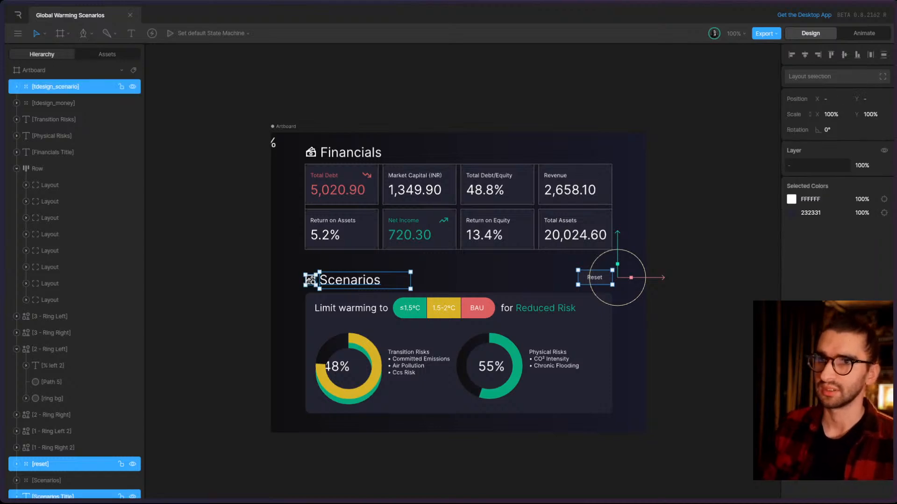
{"action": "right_click", "coordinate": [372, 282]}
{"action": "mouse_move", "coordinate": [409, 335]}
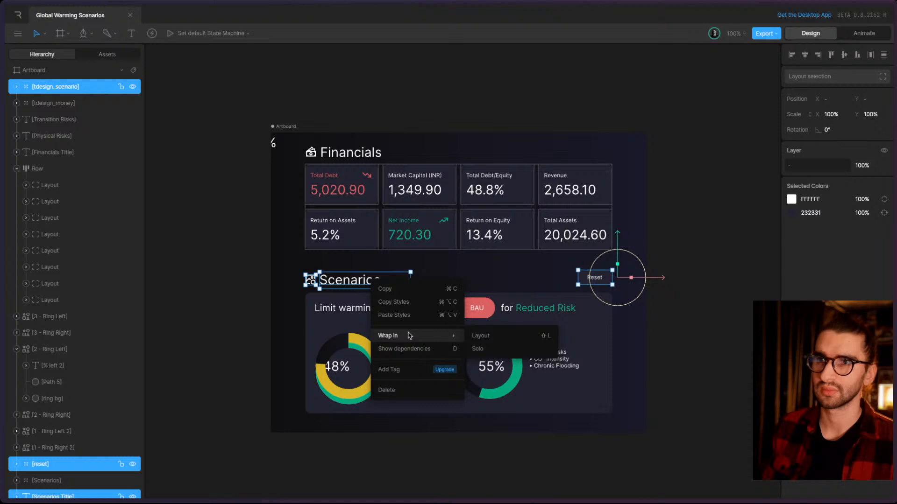
{"action": "left_click", "coordinate": [481, 336]}
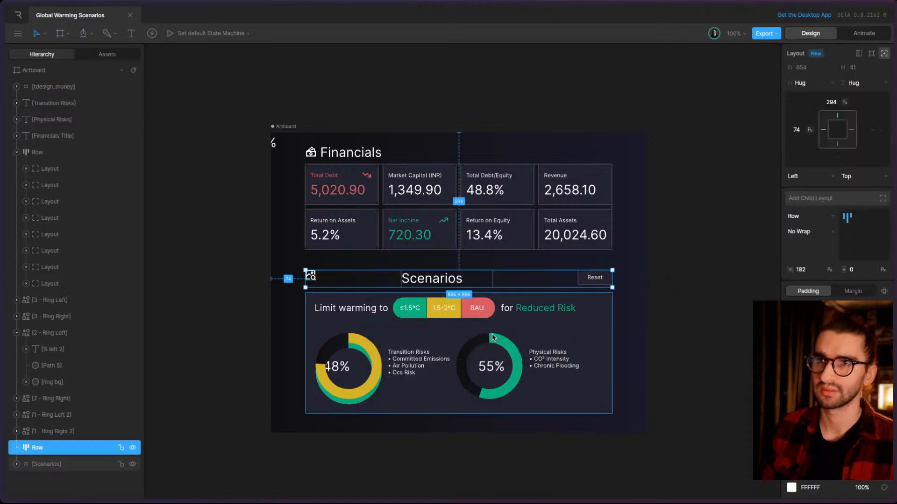
{"action": "key", "text": "ctrl+z"}
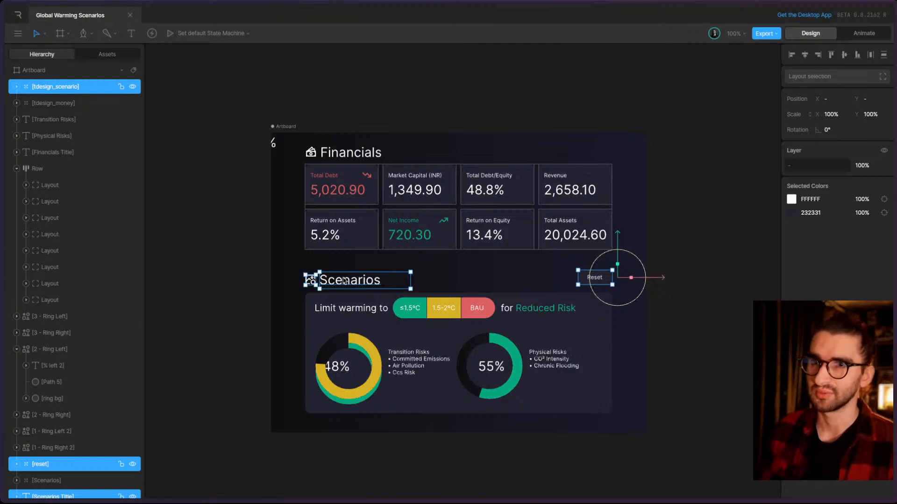
- Group the Scenarios icon with the Scenarios title
{"action": "left_click", "coordinate": [193, 273]}
{"action": "left_click", "coordinate": [306, 280]}
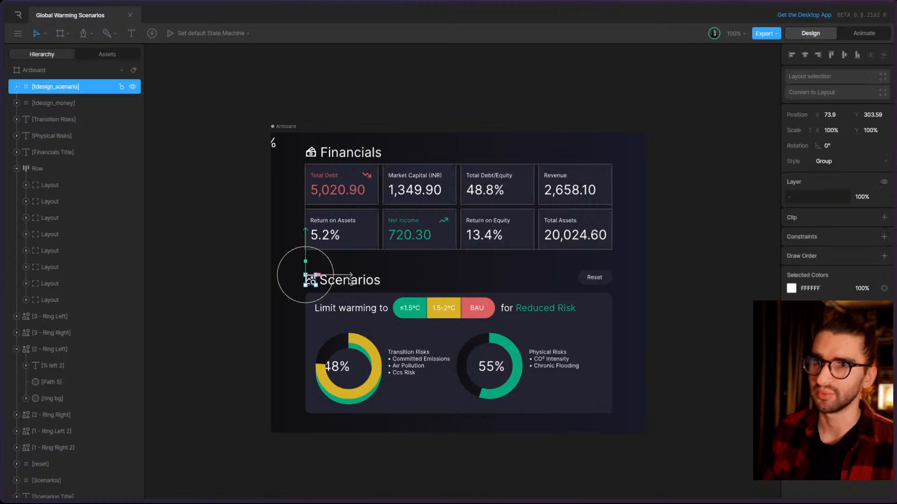
{"action": "left_click", "coordinate": [369, 286], "text": "shift"}
{"action": "key", "text": "ctrl+g"}
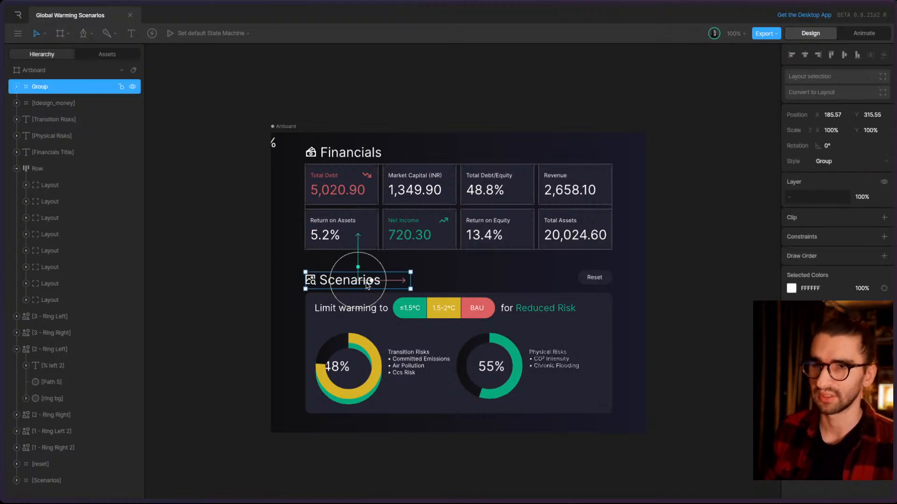
- Wrap the Scenarios title group and the Reset button in a row layout and centre its children vertically
{"action": "left_click", "coordinate": [598, 276], "text": "shift"}
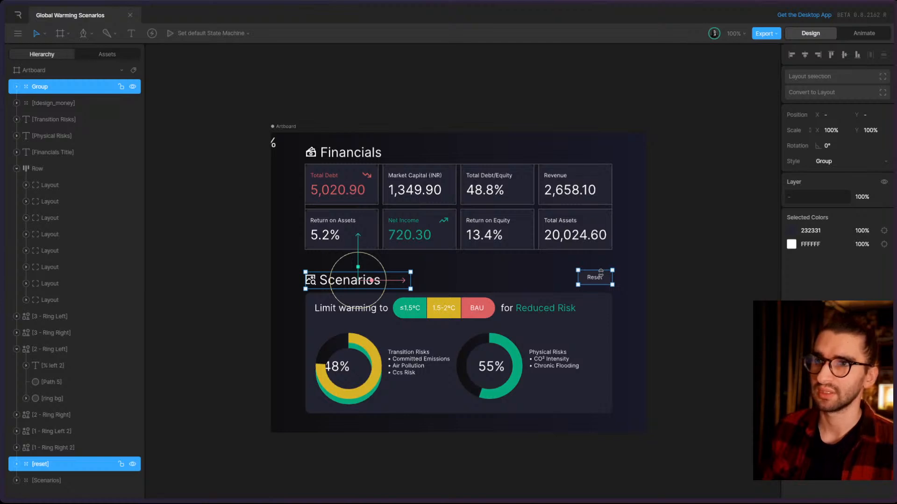
{"action": "right_click", "coordinate": [597, 279]}
{"action": "mouse_move", "coordinate": [623, 310]}
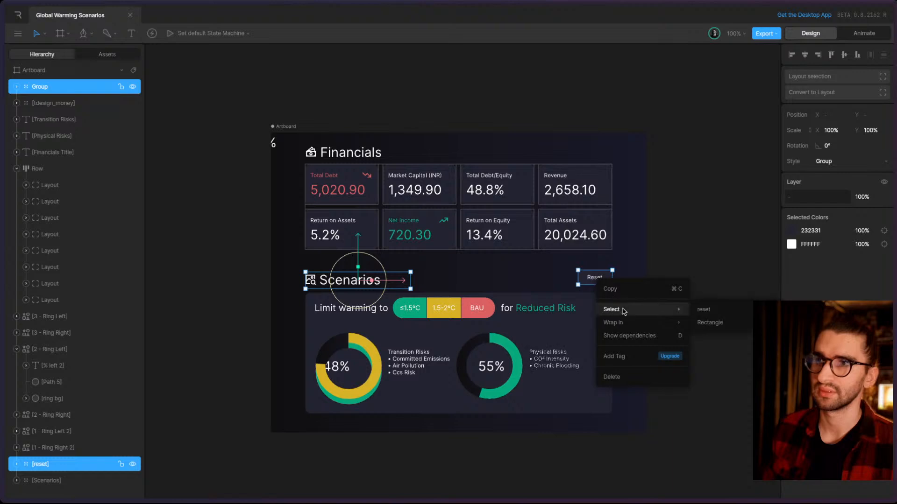
{"action": "mouse_move", "coordinate": [664, 322]}
{"action": "left_click", "coordinate": [707, 322]}
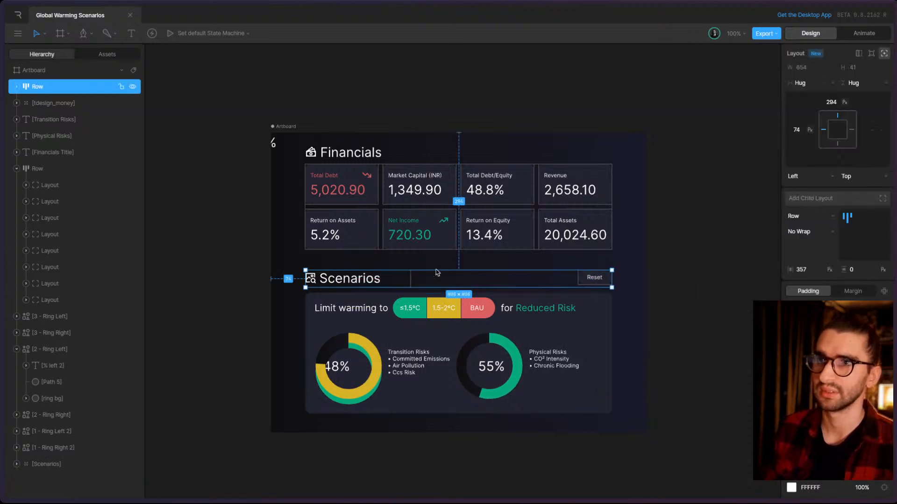
{"action": "left_click", "coordinate": [849, 236]}
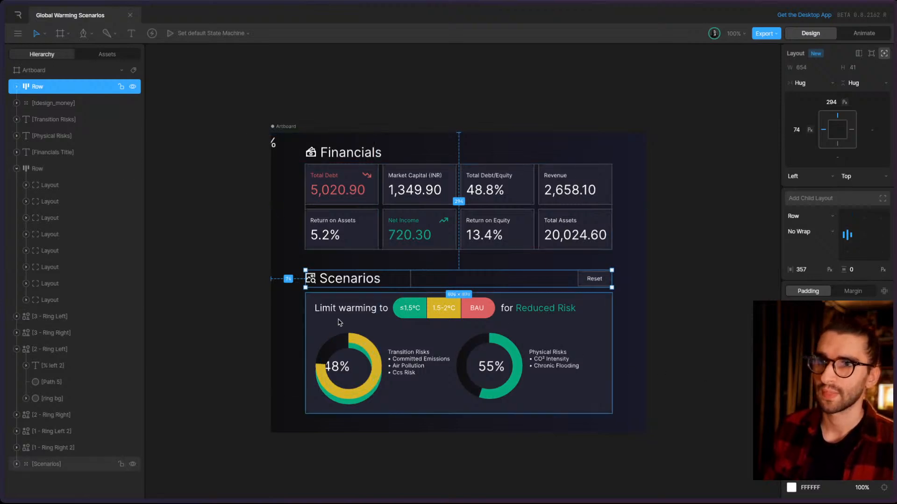
- Wrap the Scenarios header row and the Scenarios panel below it in a column layout
{"action": "left_click", "coordinate": [369, 303], "text": "shift"}
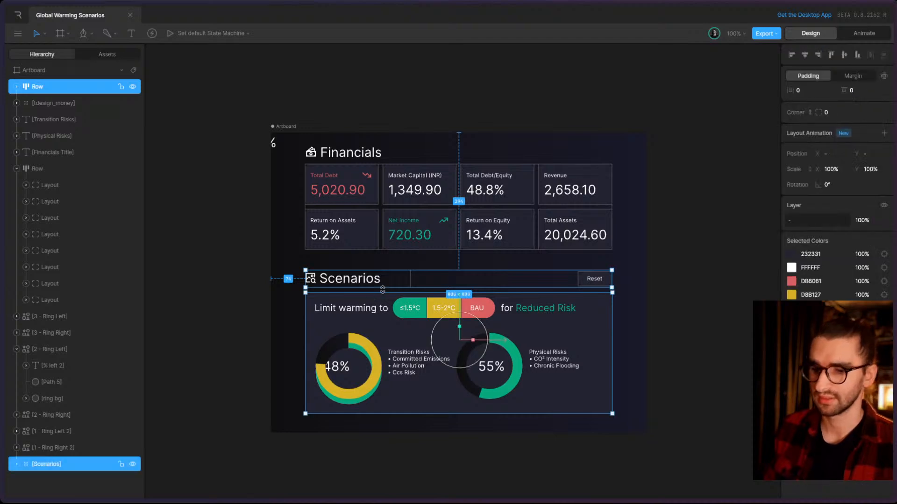
{"action": "key", "text": "ctrl+g"}
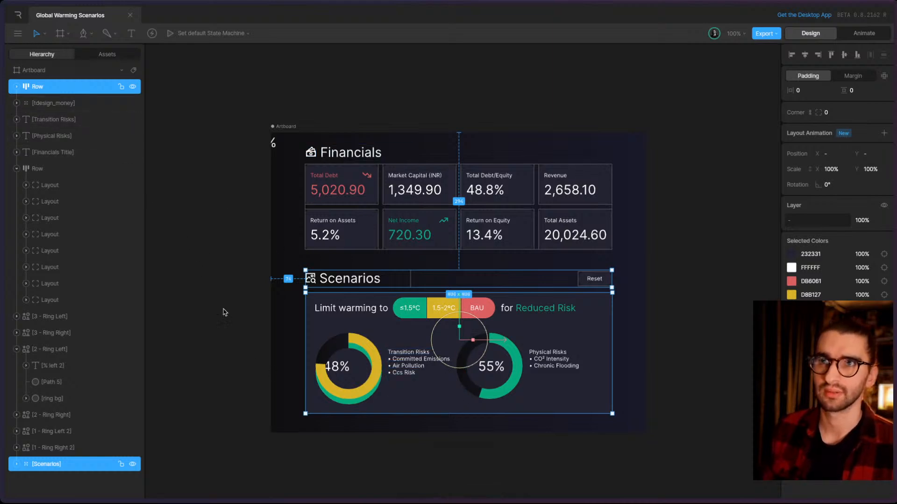
{"action": "left_click", "coordinate": [367, 314]}
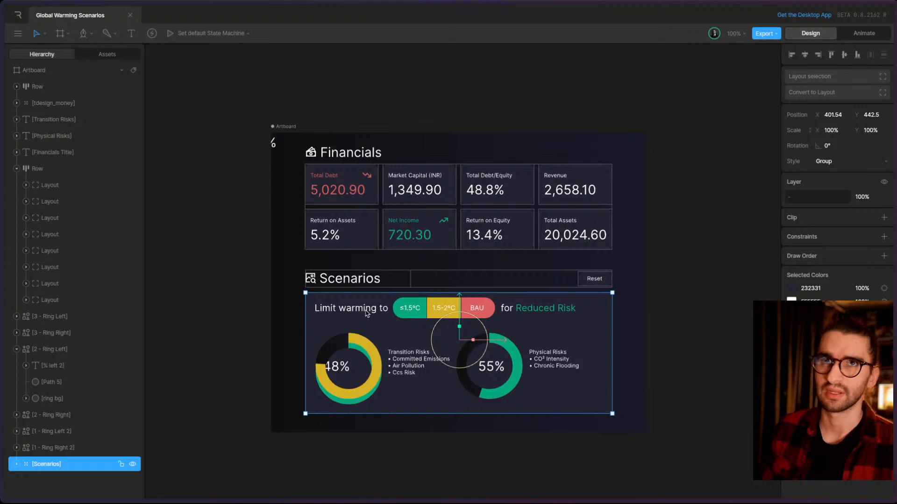
{"action": "left_click", "coordinate": [340, 277], "text": "shift"}
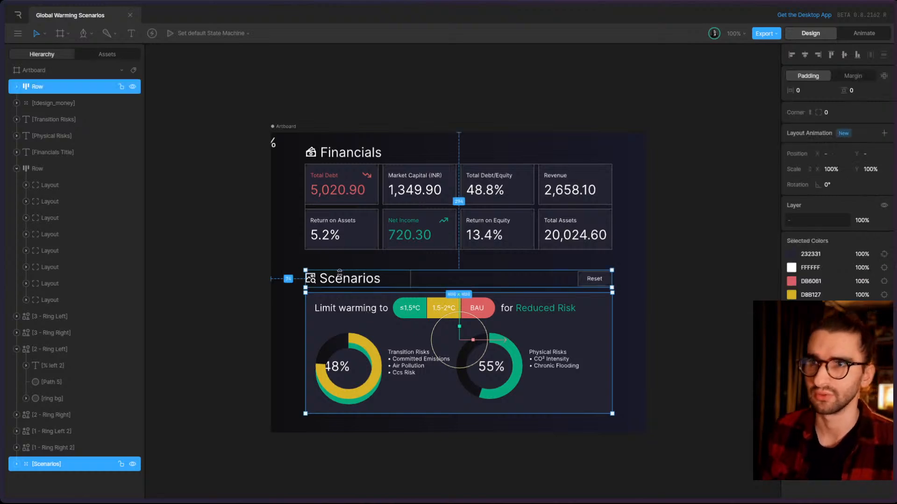
{"action": "key", "text": "ctrl+g"}
{"action": "right_click", "coordinate": [356, 319]}
{"action": "key", "text": "Escape"}
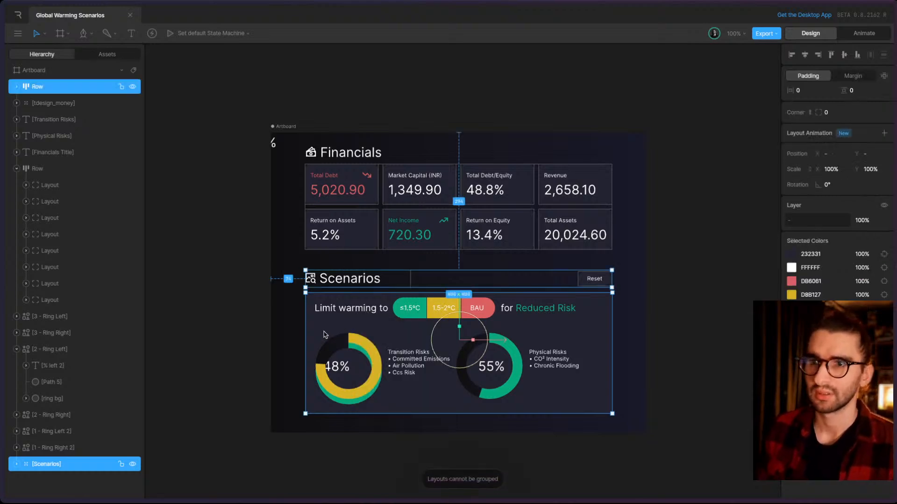
{"action": "key", "text": "ctrl+shift+g"}
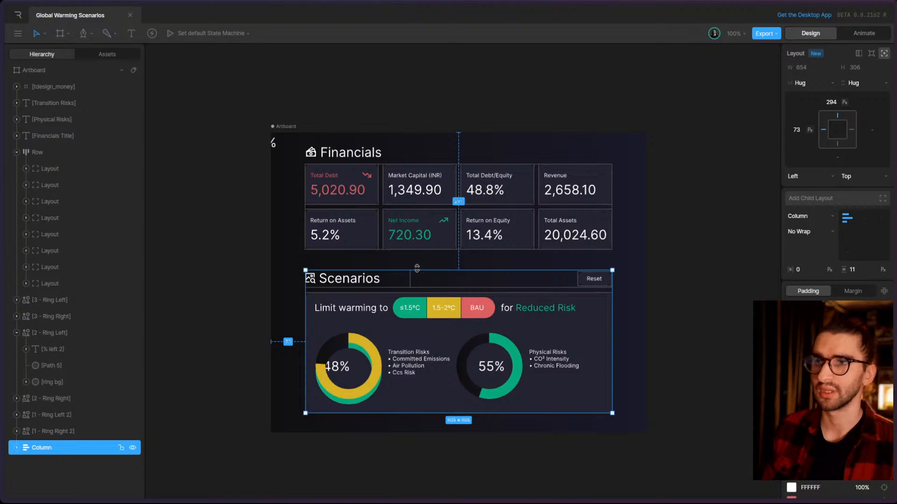
{"action": "left_click", "coordinate": [716, 284]}
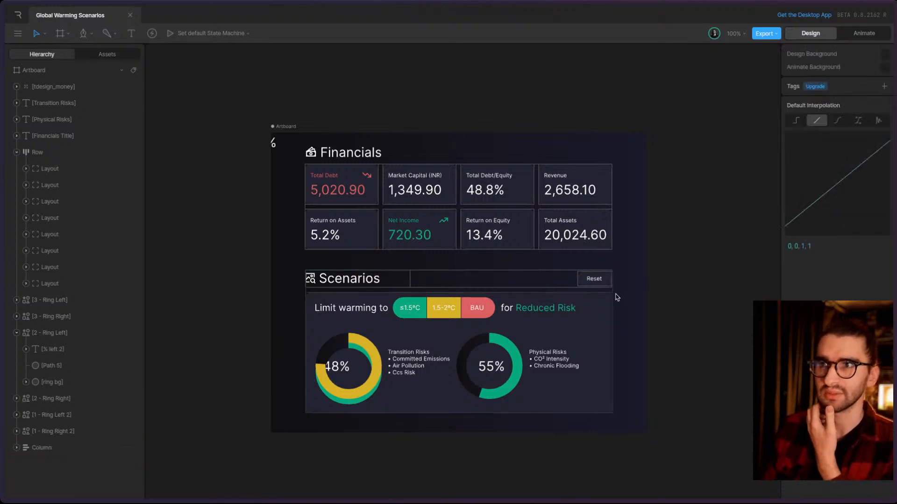
- Inspect the layout settings of the Scenarios header row and its child layouts
{"action": "left_click", "coordinate": [450, 278]}
{"action": "left_click", "coordinate": [447, 281]}
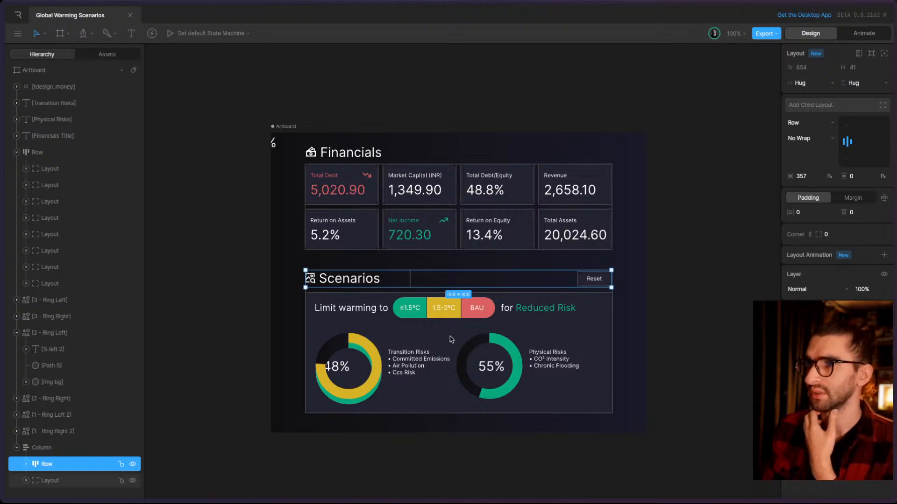
{"action": "left_click", "coordinate": [27, 464]}
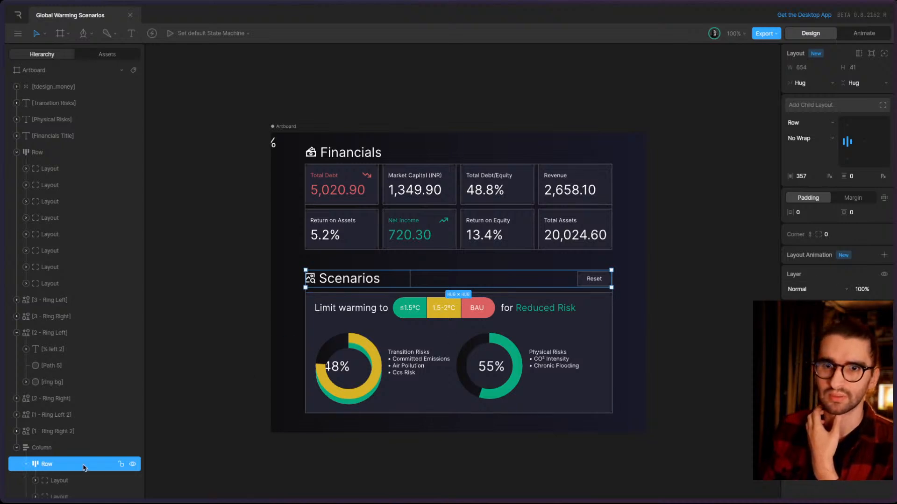
{"action": "scroll", "coordinate": [82, 462], "scroll_direction": "down", "scroll_amount": 1}
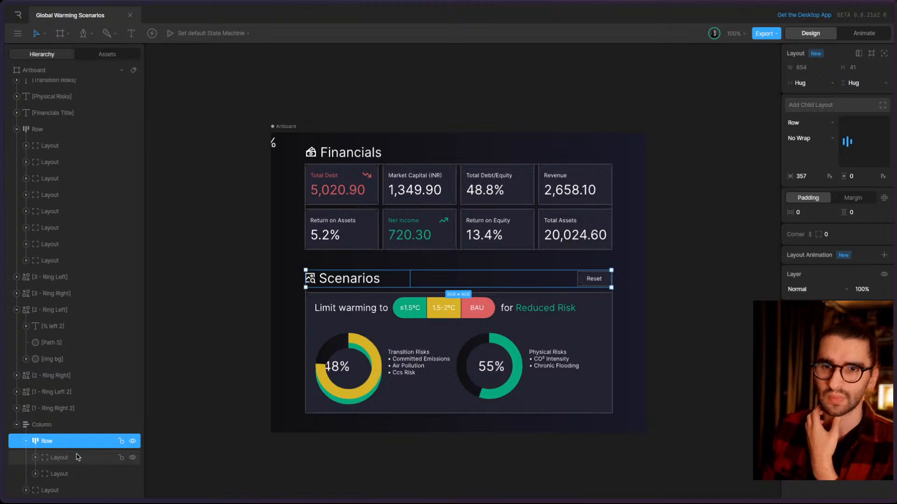
{"action": "left_click", "coordinate": [78, 457]}
{"action": "left_click", "coordinate": [82, 474]}
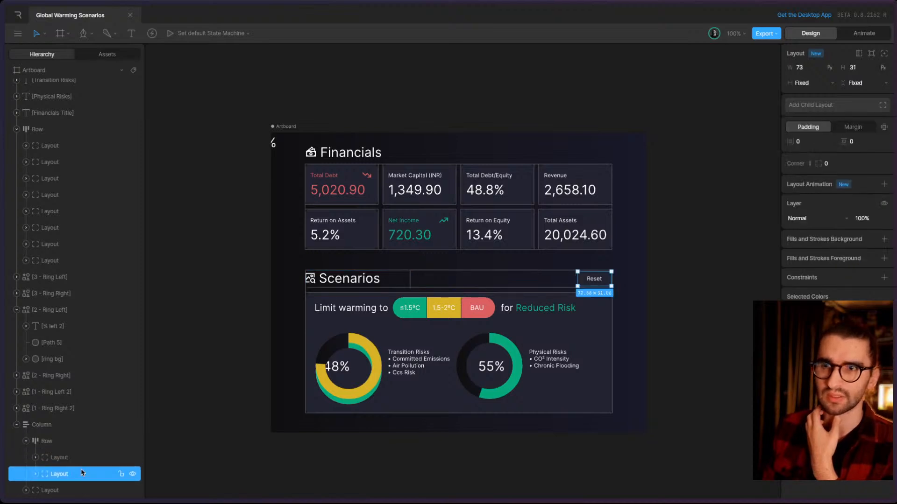
{"action": "left_click", "coordinate": [80, 441]}
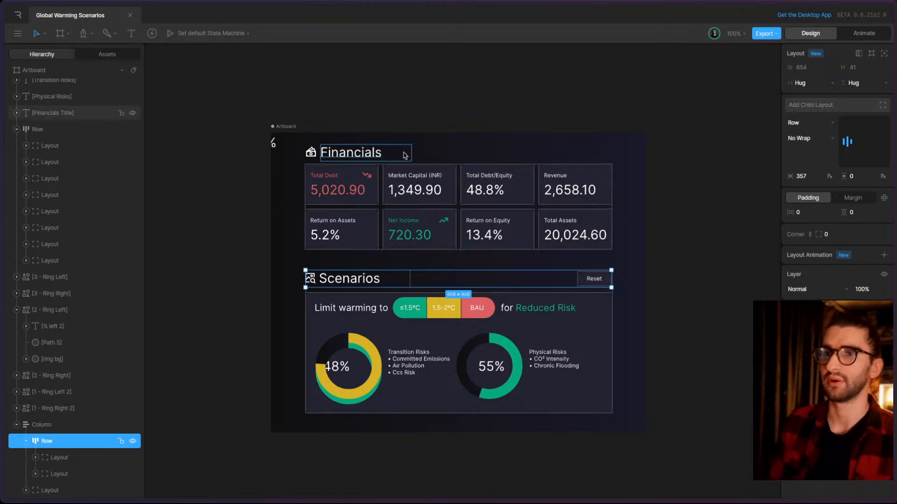
- Try wrapping the Financials card row and the Scenarios column together in a layout
{"action": "left_click", "coordinate": [364, 237]}
{"action": "left_click", "coordinate": [363, 290], "text": "shift"}
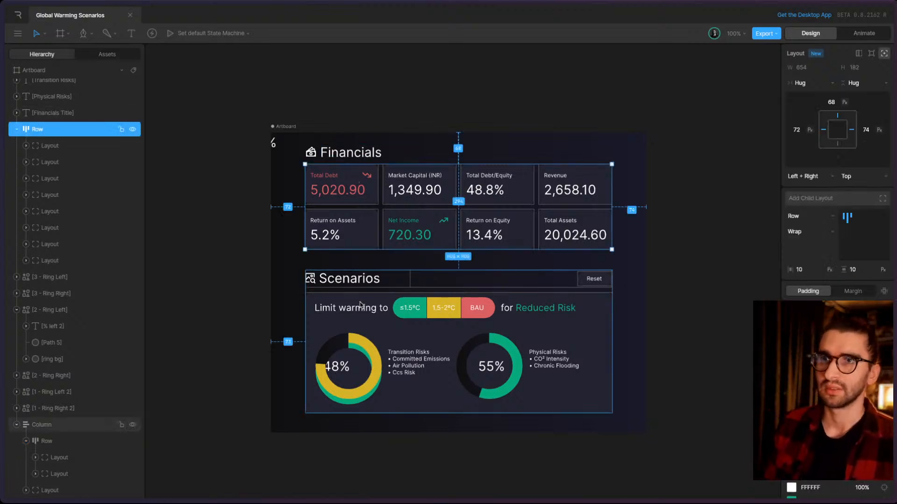
{"action": "right_click", "coordinate": [354, 199]}
{"action": "mouse_move", "coordinate": [422, 268]}
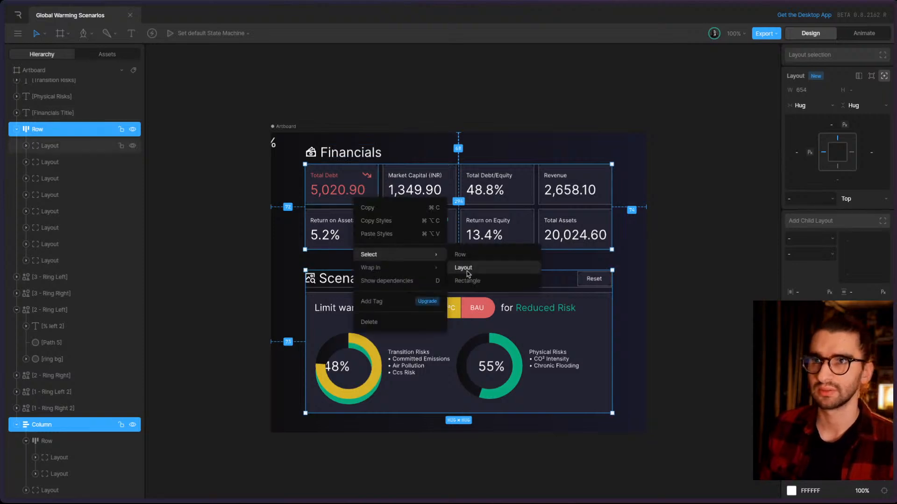
{"action": "left_click", "coordinate": [459, 268]}
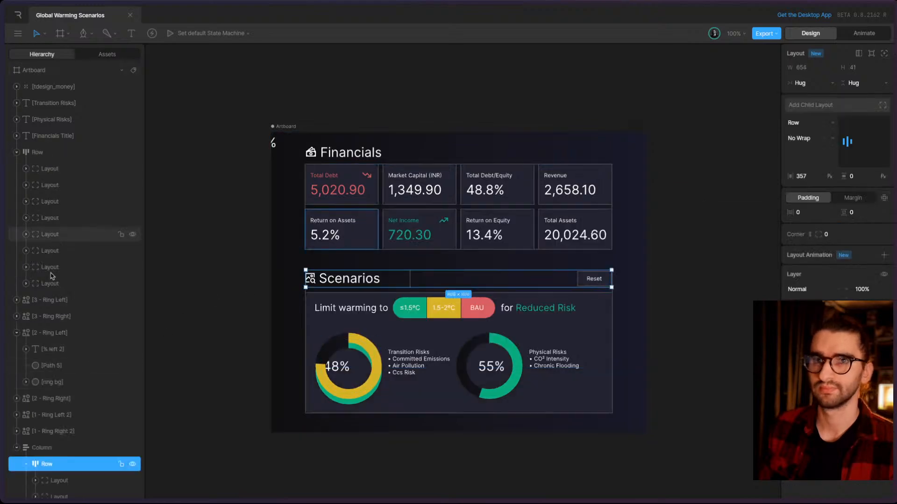
- Wrap the Scenarios column and the Financials card row in a parent column layout, then select the card row inside it
{"action": "left_click", "coordinate": [44, 447]}
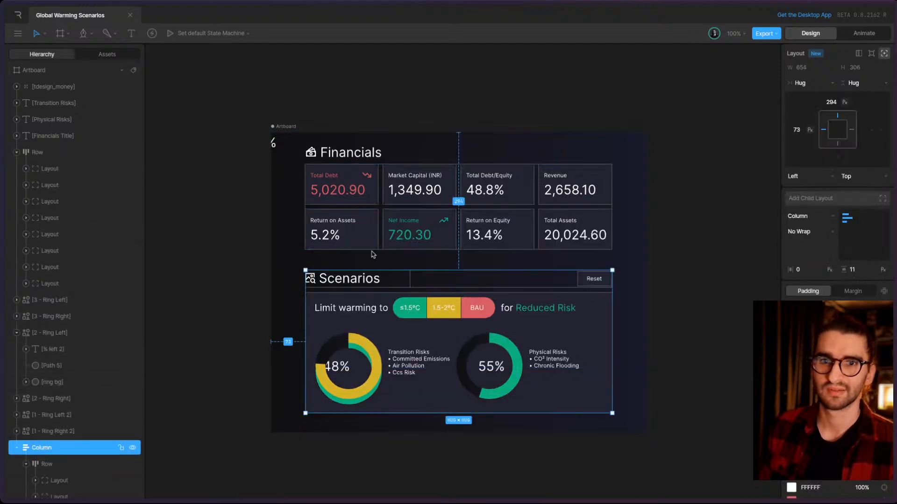
{"action": "left_click", "coordinate": [384, 208], "text": "shift"}
{"action": "right_click", "coordinate": [374, 209]}
{"action": "mouse_move", "coordinate": [402, 265]}
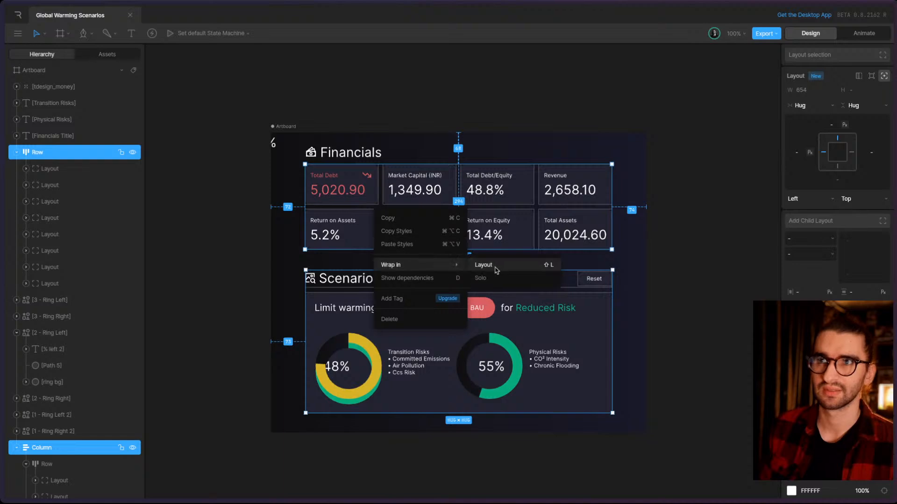
{"action": "left_click", "coordinate": [496, 270]}
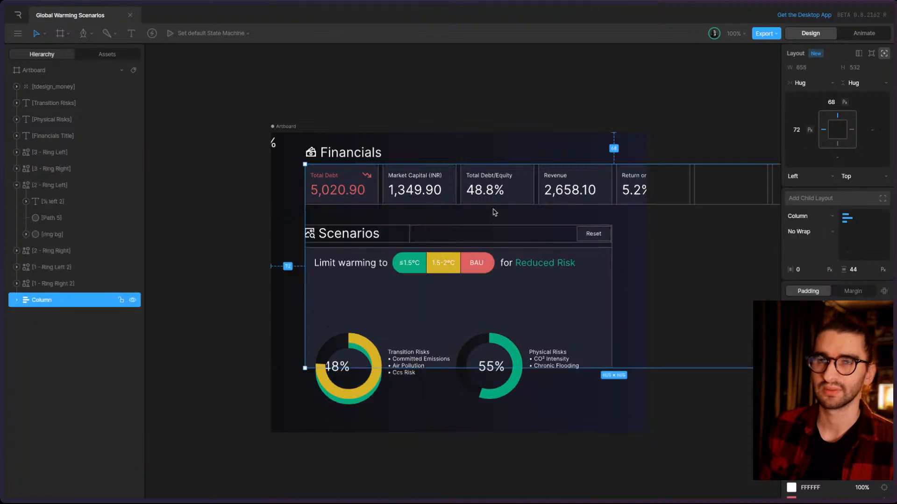
{"action": "left_click", "coordinate": [483, 180]}
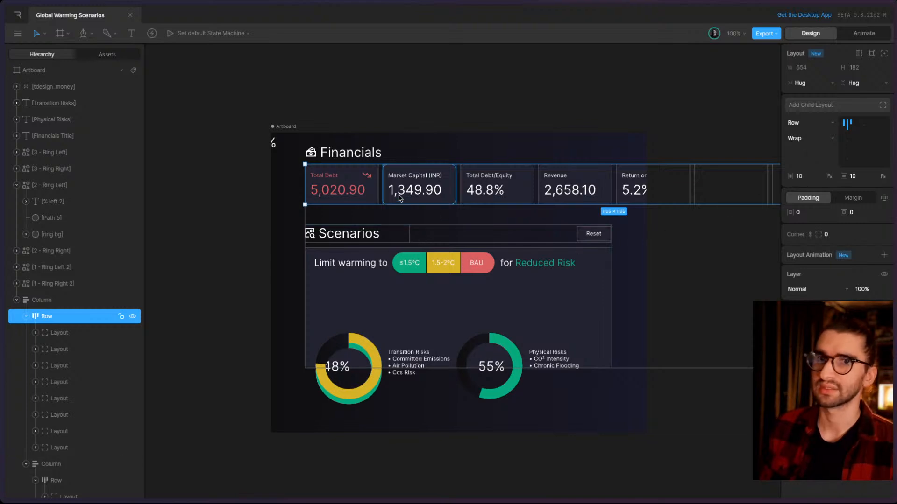
- Set the Financials card row's width scaling to Fill
{"action": "scroll", "coordinate": [449, 210], "scroll_direction": "down", "scroll_amount": 5}
{"action": "scroll", "coordinate": [456, 201], "scroll_direction": "up", "scroll_amount": 3}
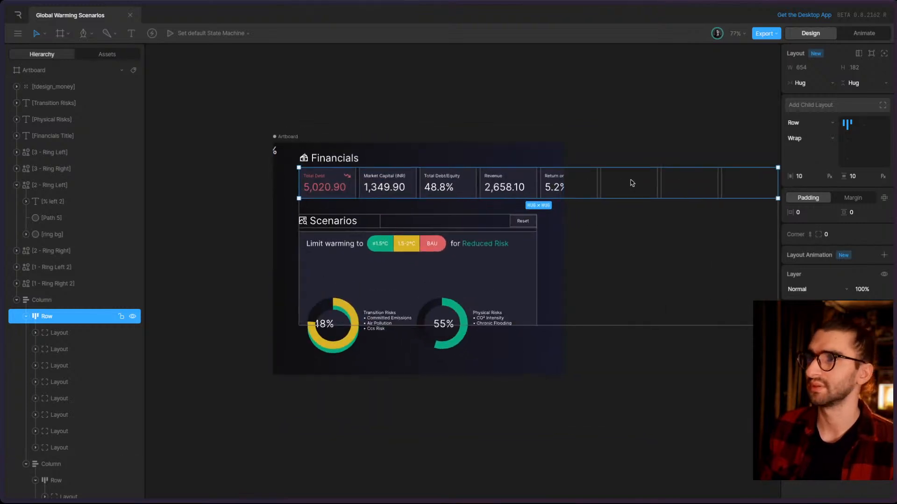
{"action": "left_click_drag", "start_coordinate": [541, 184], "coordinate": [518, 194]}
{"action": "left_click", "coordinate": [831, 83]}
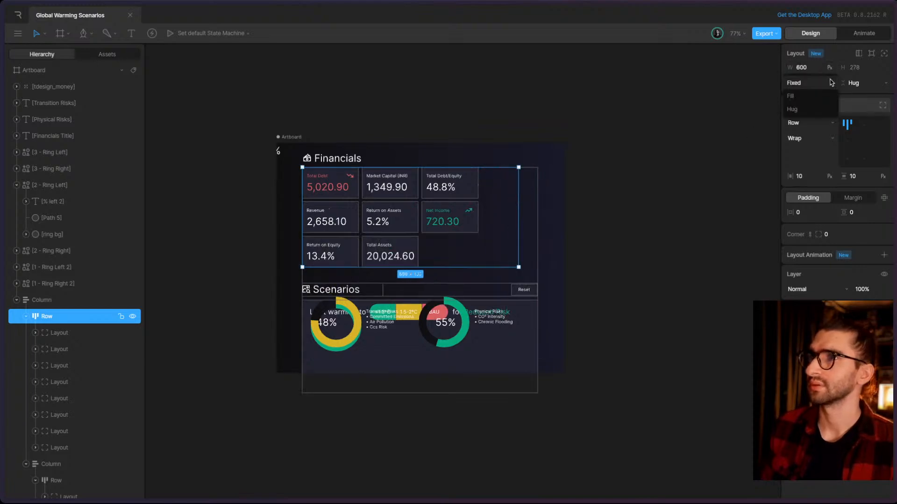
{"action": "left_click", "coordinate": [826, 96]}
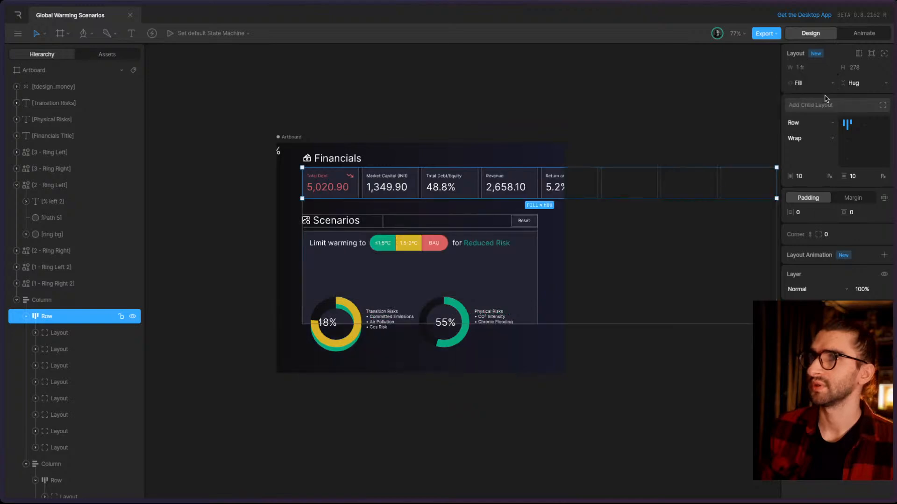
- Anchor the parent column holding both sections to Left + Right of the artboard
{"action": "left_click", "coordinate": [70, 300]}
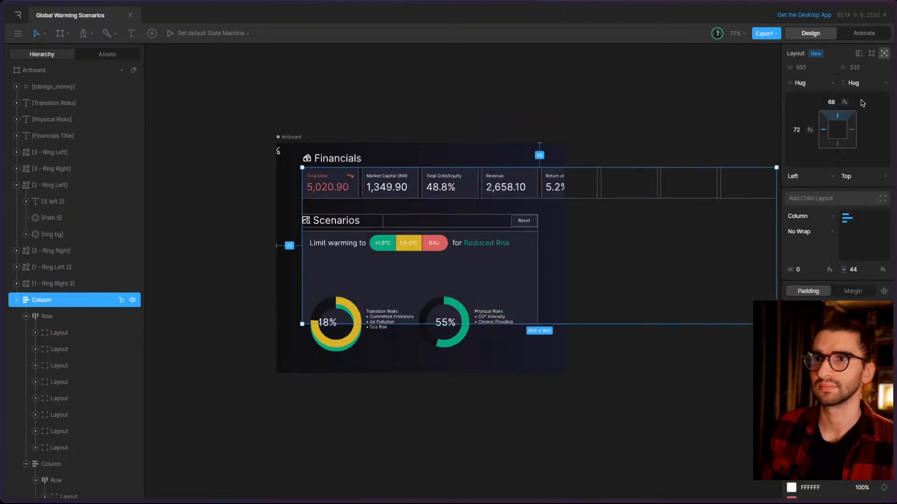
{"action": "left_click", "coordinate": [818, 84]}
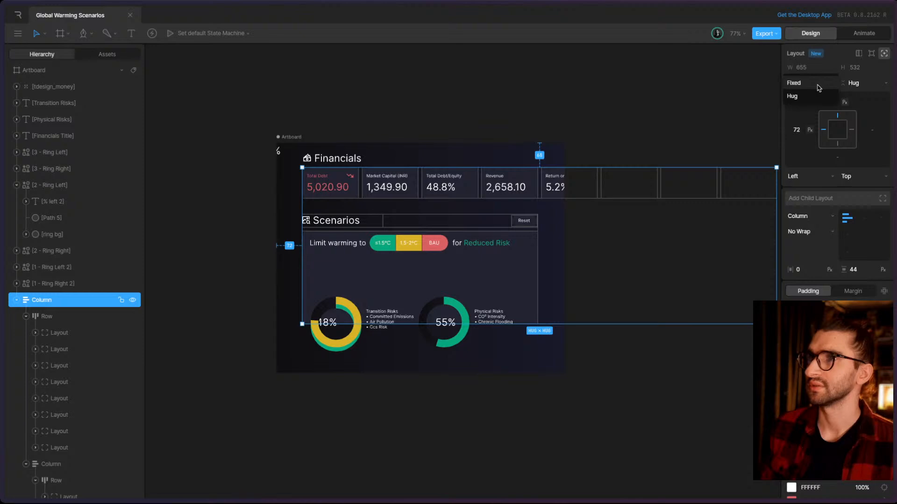
{"action": "left_click", "coordinate": [838, 98]}
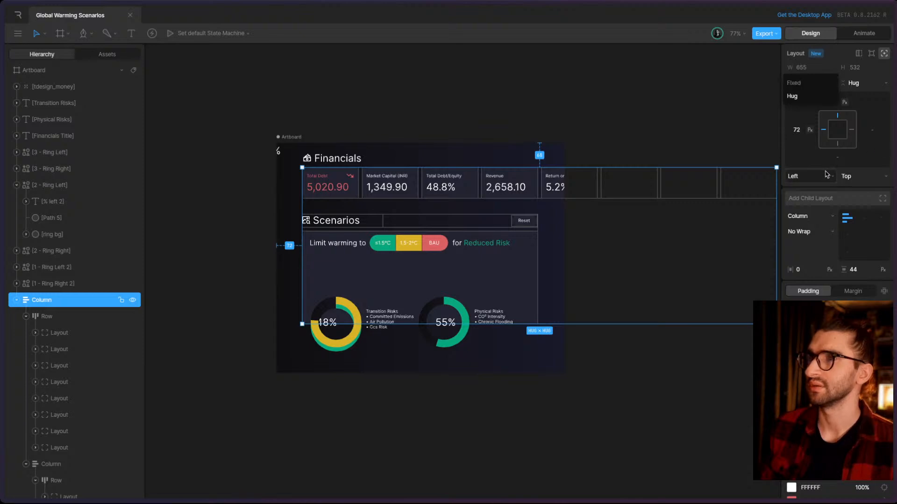
{"action": "left_click", "coordinate": [826, 176]}
{"action": "left_click", "coordinate": [818, 206]}
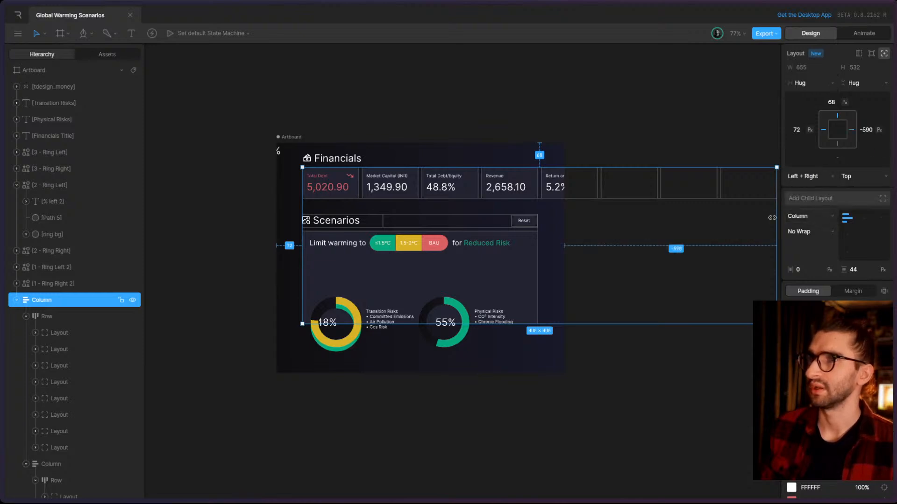
- Resize the parent column to a fixed width of 654 so its edge lines up with the Scenarios panel
{"action": "left_click", "coordinate": [797, 83]}
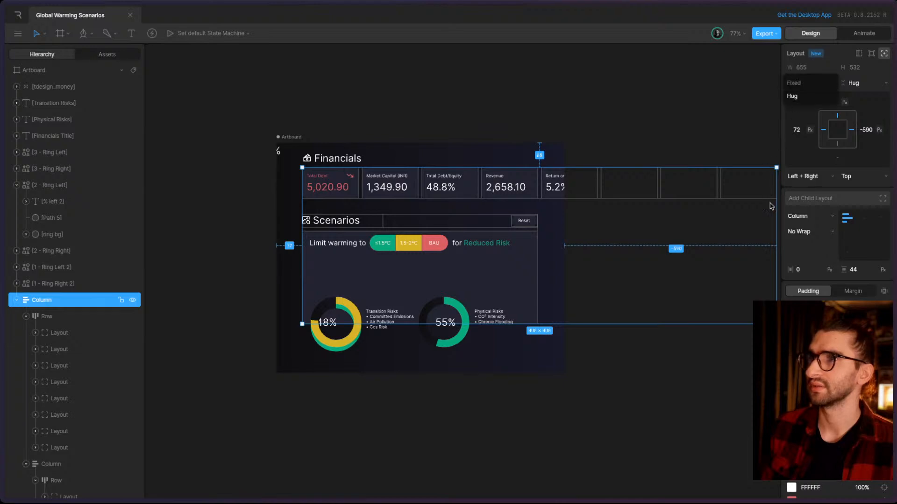
{"action": "left_click_drag", "start_coordinate": [774, 208], "coordinate": [537, 225]}
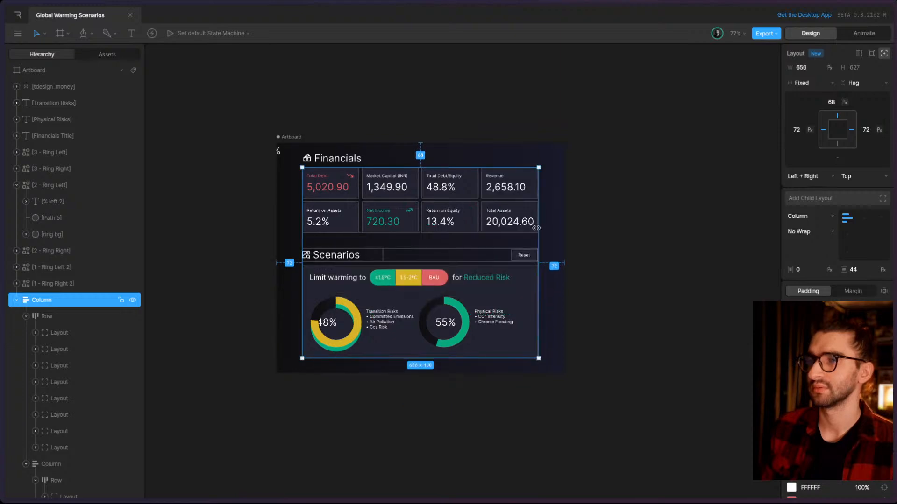
{"action": "scroll", "coordinate": [526, 266], "scroll_direction": "up", "scroll_amount": 2}
{"action": "scroll", "coordinate": [534, 327], "scroll_direction": "up", "scroll_amount": 10}
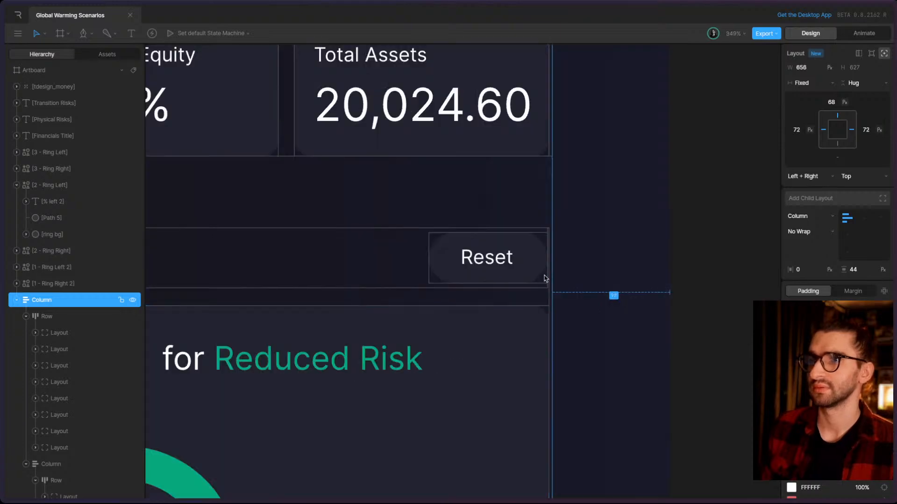
{"action": "left_click_drag", "start_coordinate": [548, 276], "coordinate": [546, 275]}
{"action": "scroll", "coordinate": [597, 206], "scroll_direction": "down", "scroll_amount": 10}
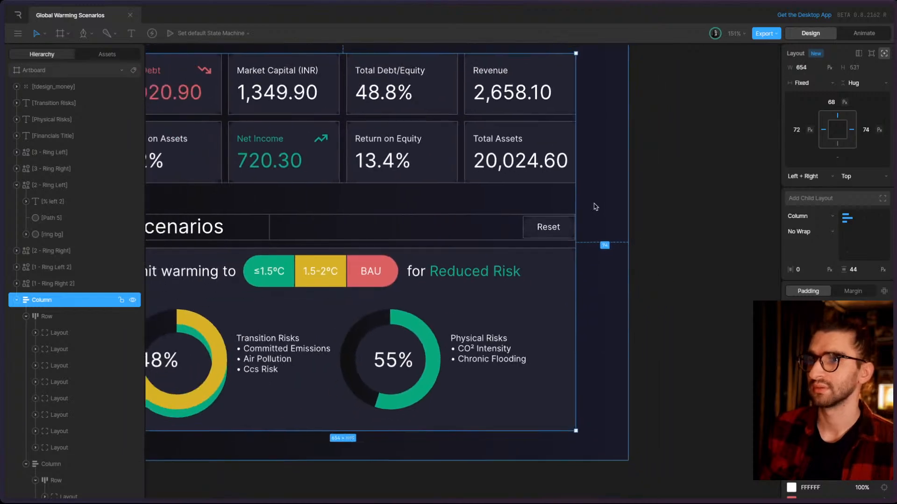
- Test the layout's response by narrowing the artboard, undo the resize and reselect the parent column
{"action": "left_click", "coordinate": [284, 78]}
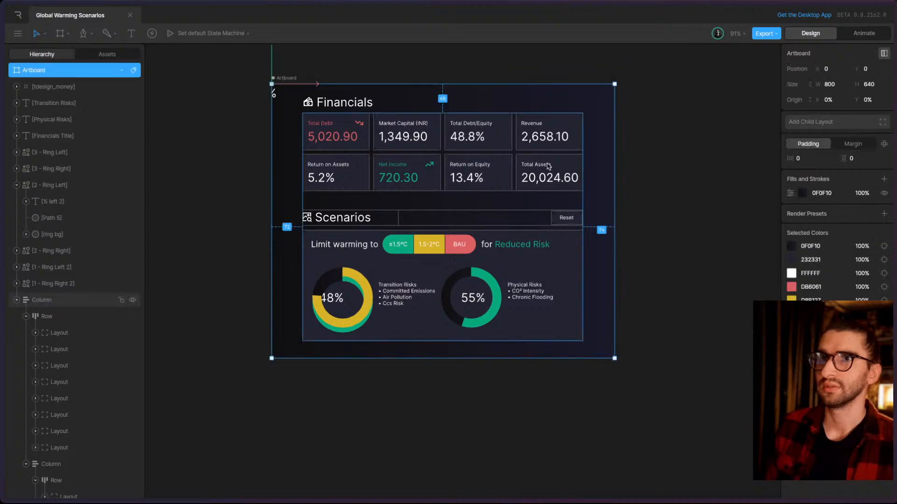
{"action": "left_click_drag", "start_coordinate": [618, 183], "coordinate": [507, 196]}
{"action": "key", "text": "ctrl+z"}
{"action": "left_click", "coordinate": [434, 229]}
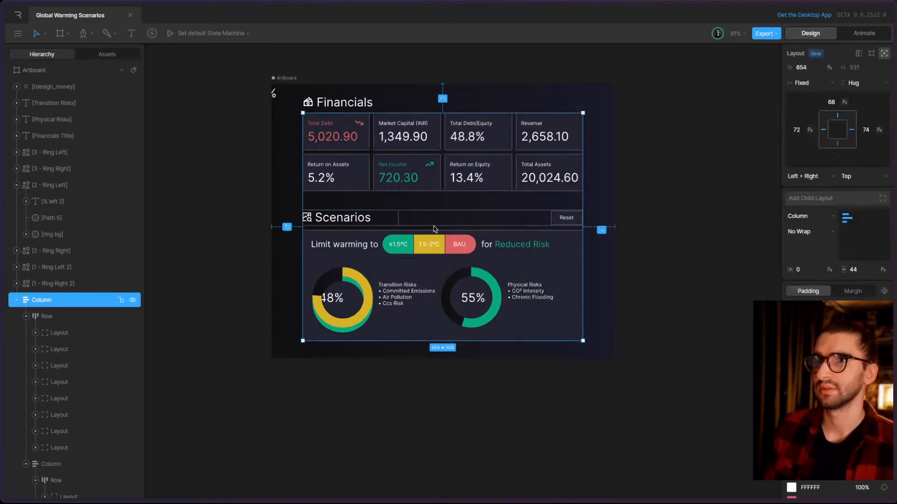
- Compare the width settings of the Financials card row and its parent column
{"action": "left_click", "coordinate": [70, 318]}
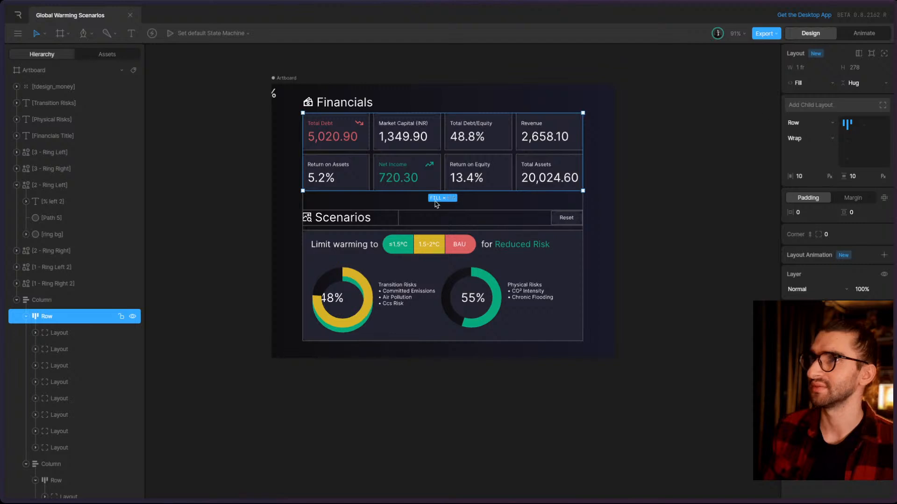
{"action": "left_click", "coordinate": [71, 300]}
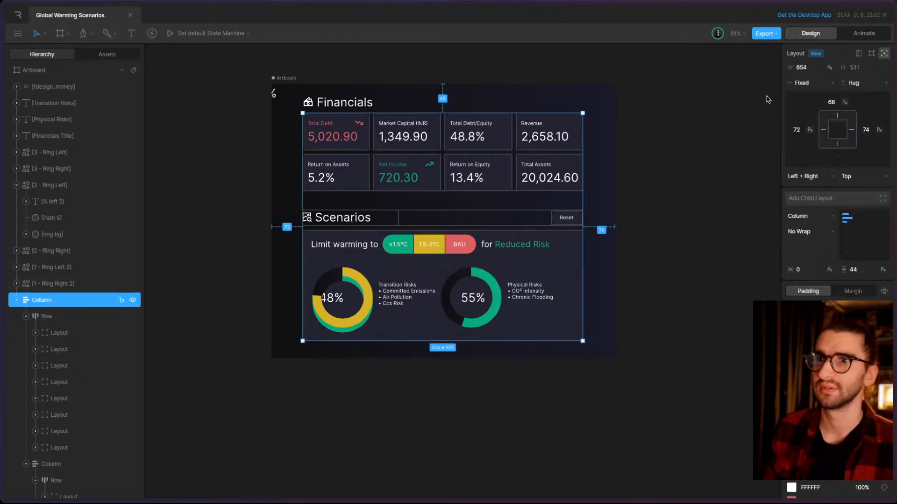
{"action": "left_click", "coordinate": [807, 83]}
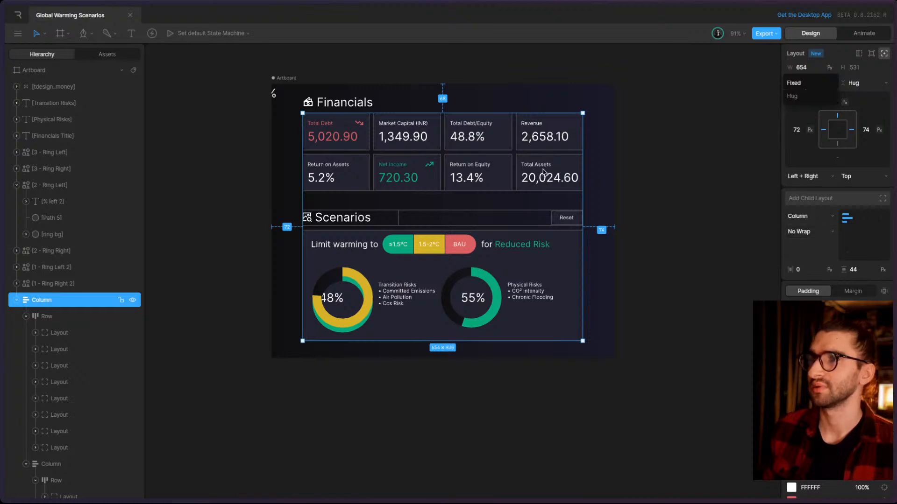
- Collapse the Financials card row in the hierarchy and set the Scenarios column's width scaling to Fill
{"action": "left_click", "coordinate": [24, 317]}
{"action": "left_click", "coordinate": [26, 316]}
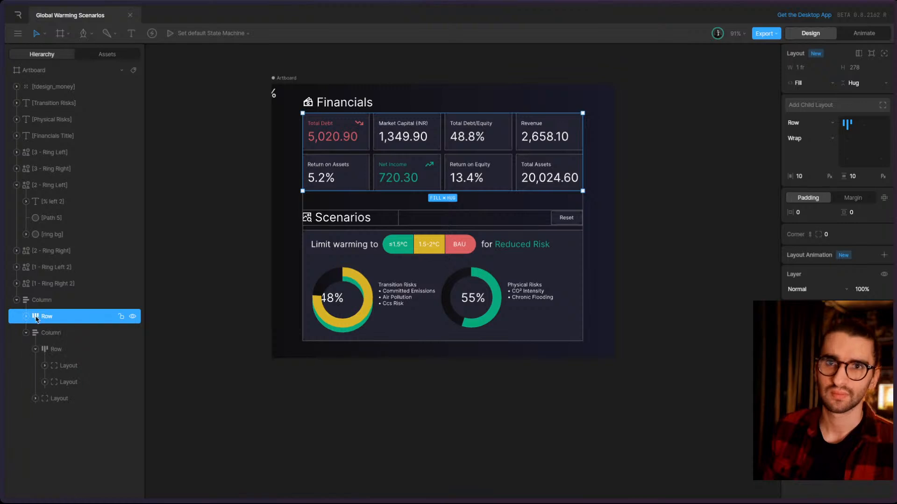
{"action": "left_click", "coordinate": [72, 336]}
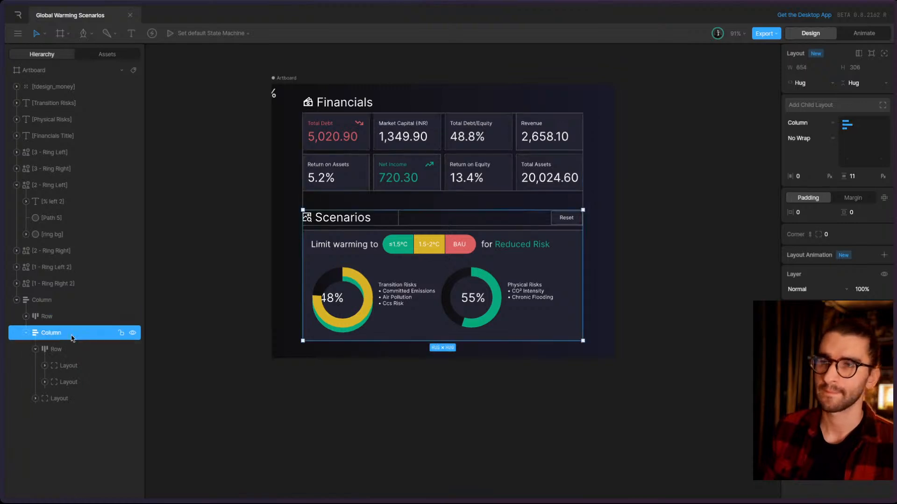
{"action": "left_click", "coordinate": [800, 84]}
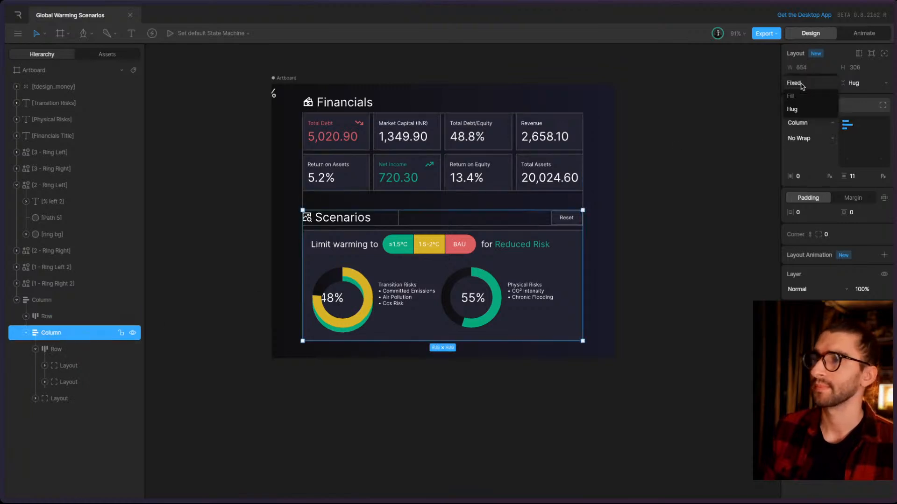
{"action": "left_click", "coordinate": [806, 97]}
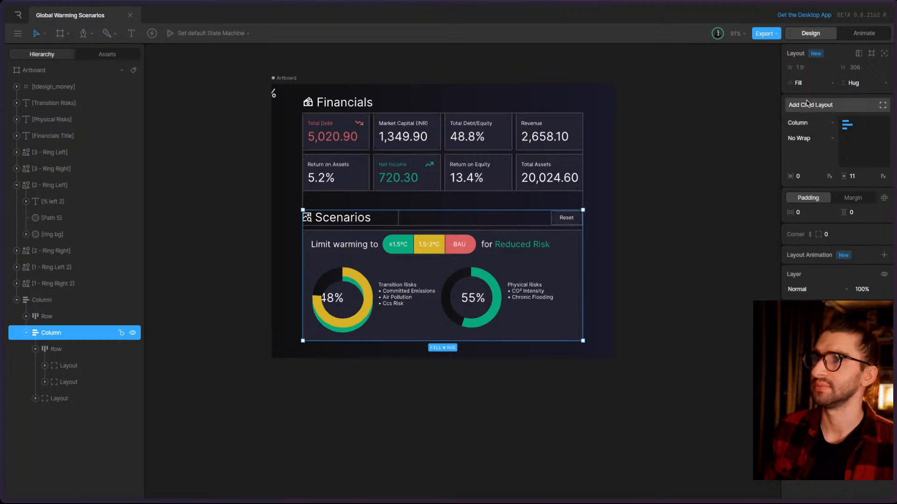
- Try narrowing the artboard to test the filled Scenarios column, and undo the resize
{"action": "left_click", "coordinate": [275, 76]}
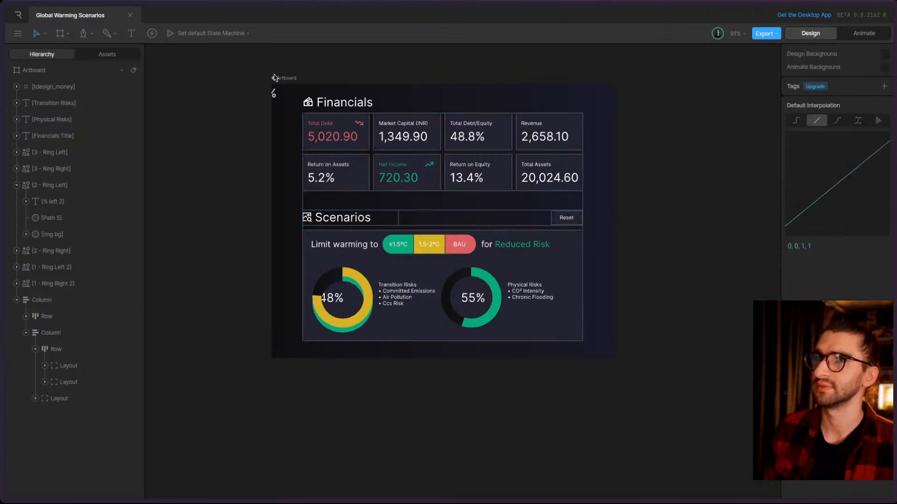
{"action": "left_click_drag", "start_coordinate": [611, 165], "coordinate": [586, 165]}
{"action": "key", "text": "ctrl+z"}
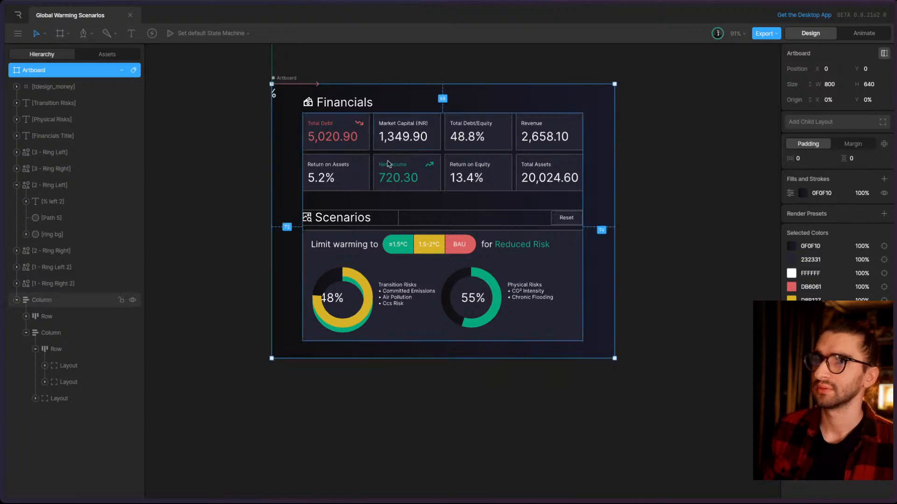
- Set the parent column's width scaling to Hug and resize the artboard to about 803 wide
{"action": "left_click", "coordinate": [449, 171]}
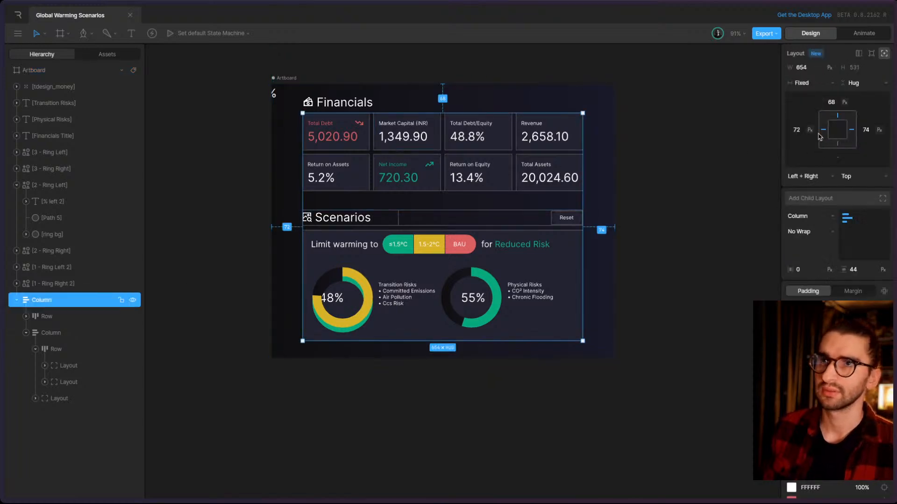
{"action": "left_click", "coordinate": [823, 84]}
{"action": "left_click", "coordinate": [821, 95]}
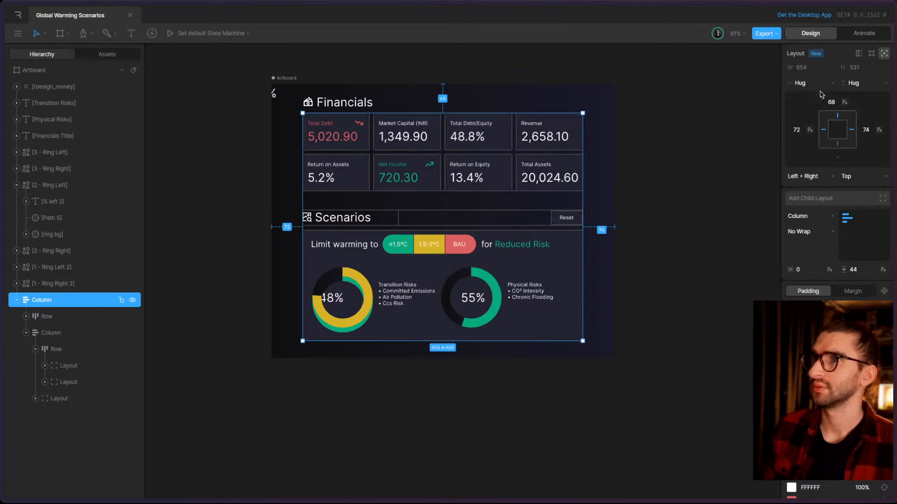
{"action": "left_click", "coordinate": [298, 77]}
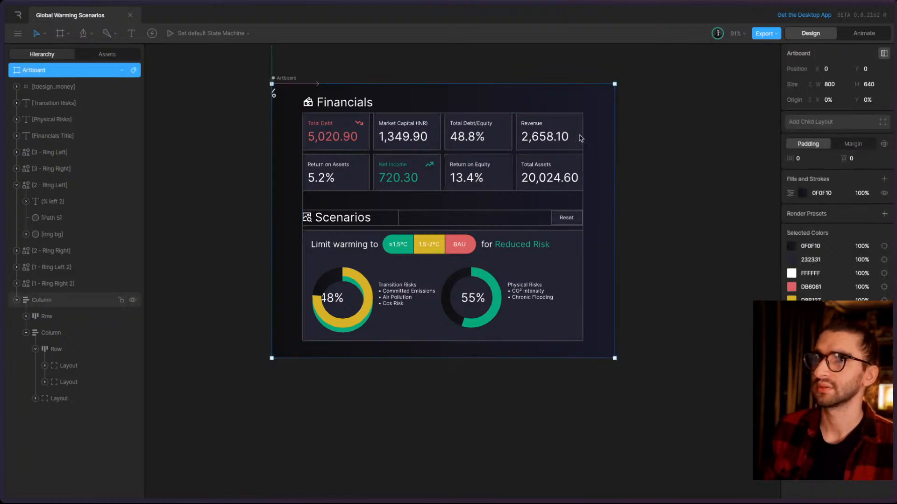
{"action": "mouse_move", "coordinate": [614, 159]}
{"action": "left_mouse_down"}
{"action": "mouse_move", "coordinate": [546, 150]}
{"action": "mouse_move", "coordinate": [617, 168]}
{"action": "left_mouse_up"}
- Set the width scaling of the Scenarios header row to Fill
{"action": "left_click", "coordinate": [383, 249]}
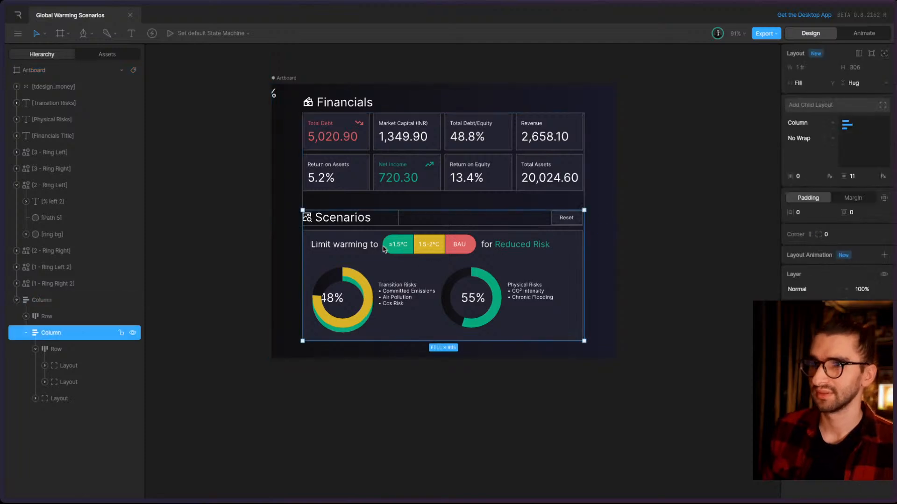
{"action": "left_click", "coordinate": [426, 222]}
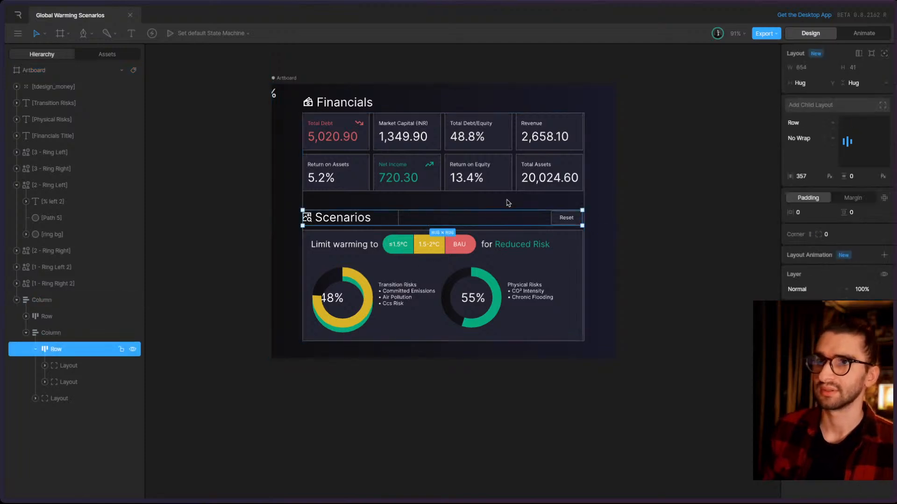
{"action": "left_click", "coordinate": [810, 83]}
{"action": "left_click", "coordinate": [812, 96]}
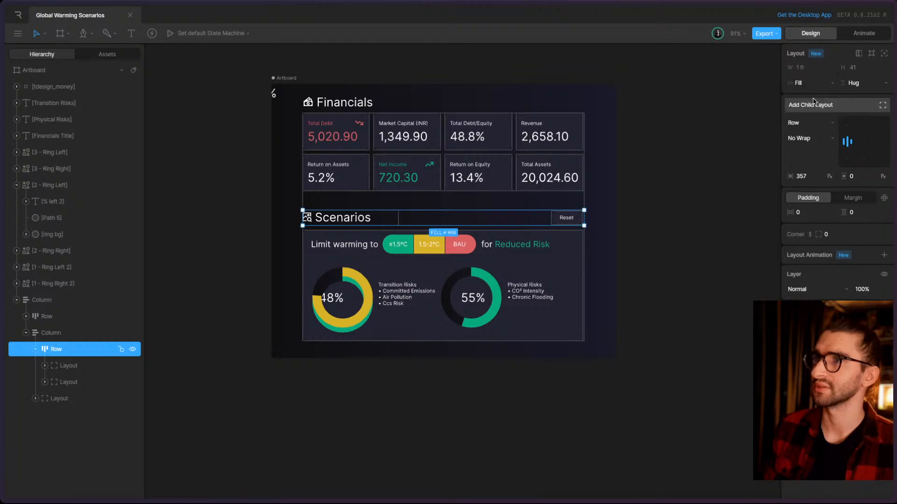
- Set the Scenarios panel's width scaling to Fill and narrow the artboard to about 682 wide
{"action": "left_click", "coordinate": [559, 261]}
{"action": "left_click", "coordinate": [804, 83]}
{"action": "left_click", "coordinate": [798, 96]}
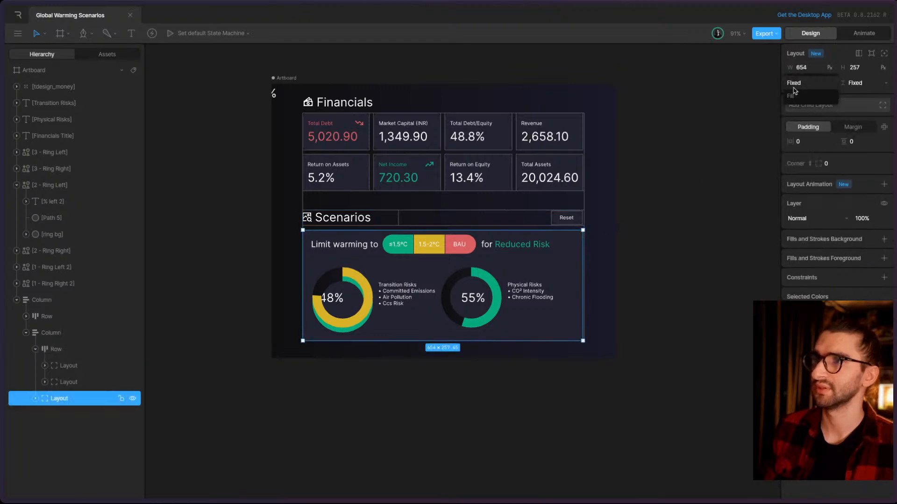
{"action": "left_click", "coordinate": [283, 79]}
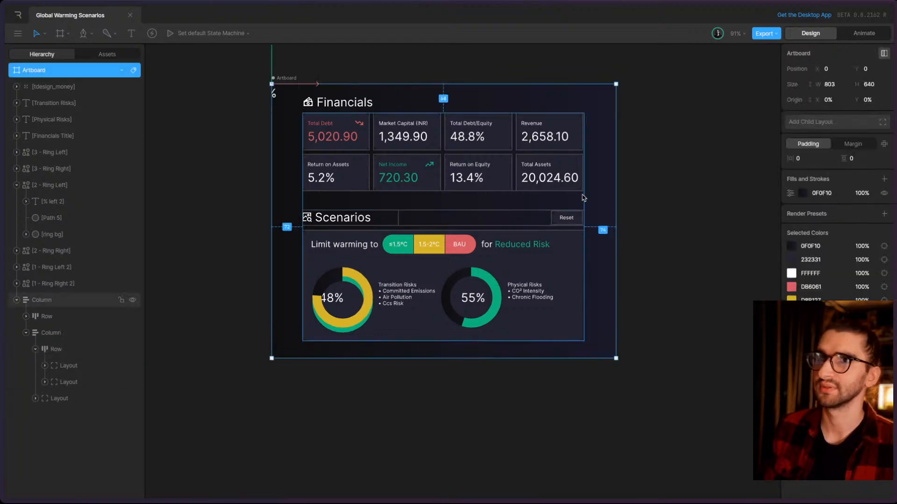
{"action": "left_click_drag", "start_coordinate": [615, 202], "coordinate": [564, 192]}
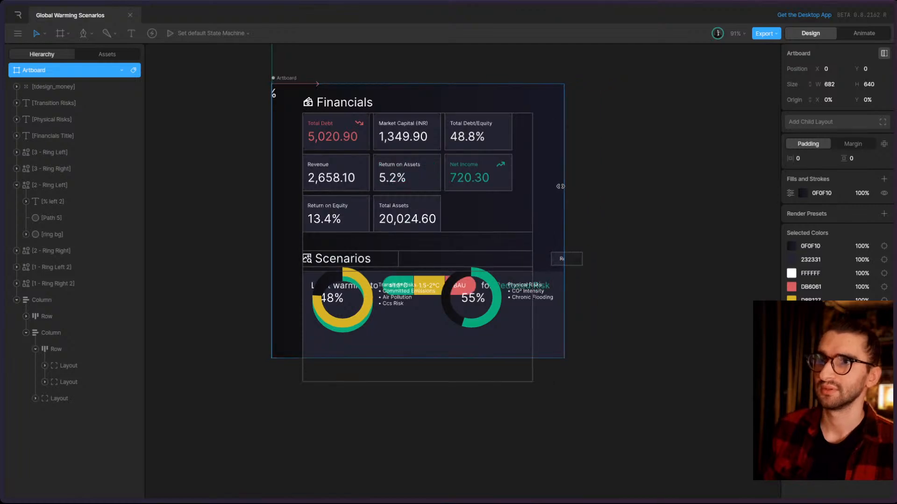
- Set the Scenarios header row to Wrap with a vertical gap of 19
{"action": "left_click", "coordinate": [403, 261]}
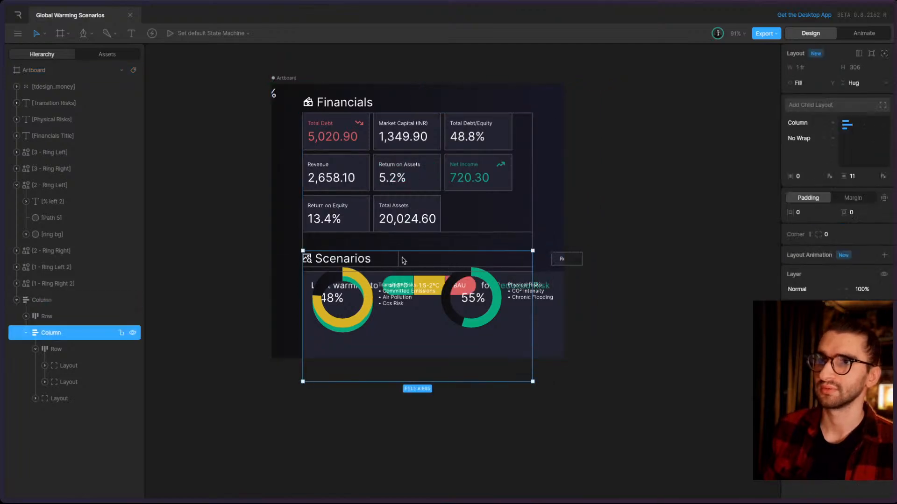
{"action": "left_click", "coordinate": [403, 260]}
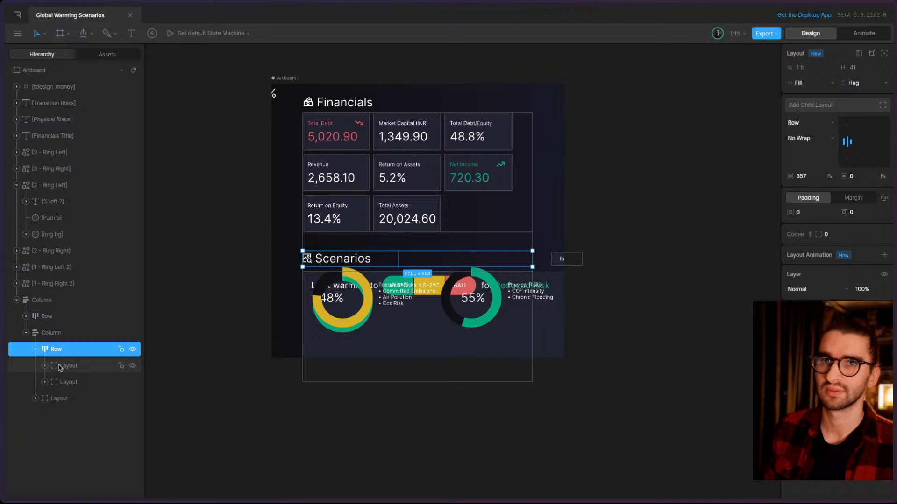
{"action": "left_click", "coordinate": [66, 383]}
{"action": "left_click", "coordinate": [67, 365]}
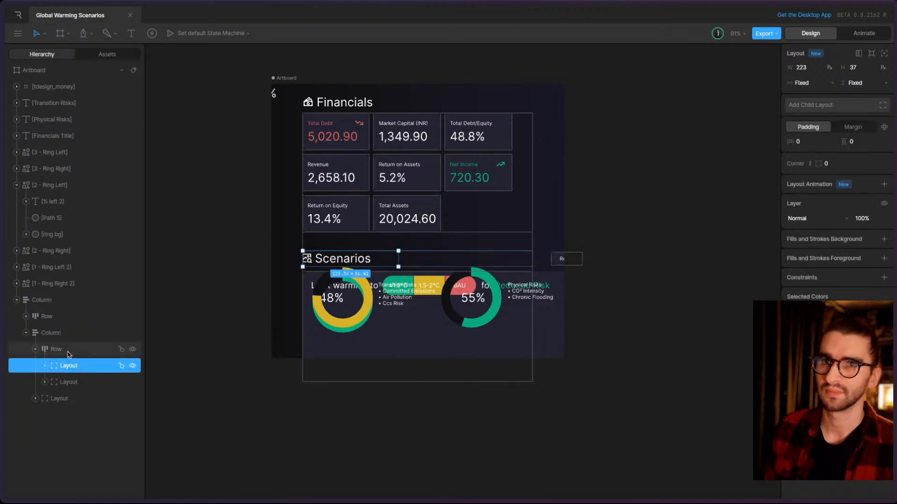
{"action": "left_click", "coordinate": [56, 349]}
{"action": "left_click", "coordinate": [805, 148]}
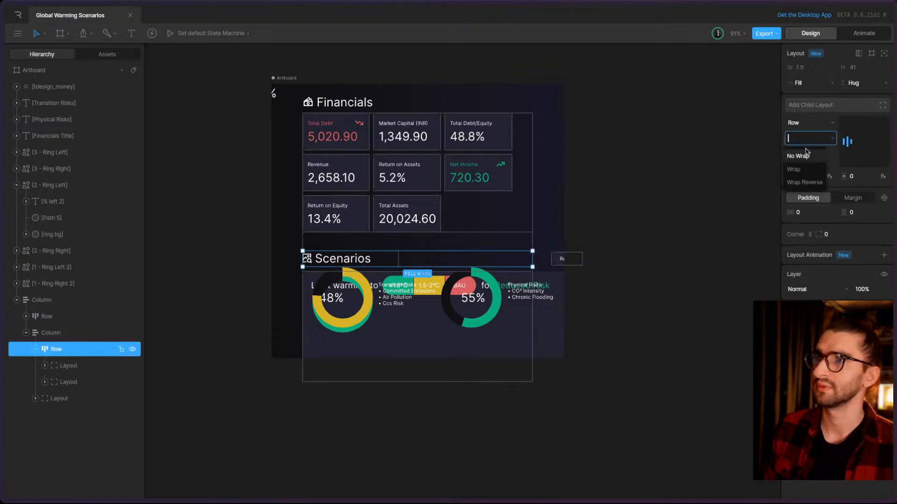
{"action": "left_click", "coordinate": [809, 169]}
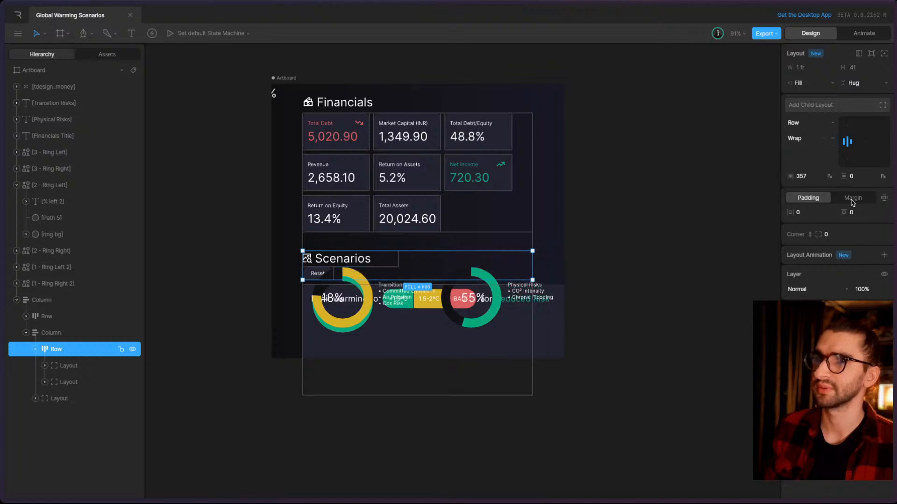
{"action": "mouse_move", "coordinate": [846, 174]}
{"action": "left_mouse_down"}
{"action": "mouse_move", "coordinate": [845, 162]}
{"action": "mouse_move", "coordinate": [850, 168]}
{"action": "left_mouse_up"}
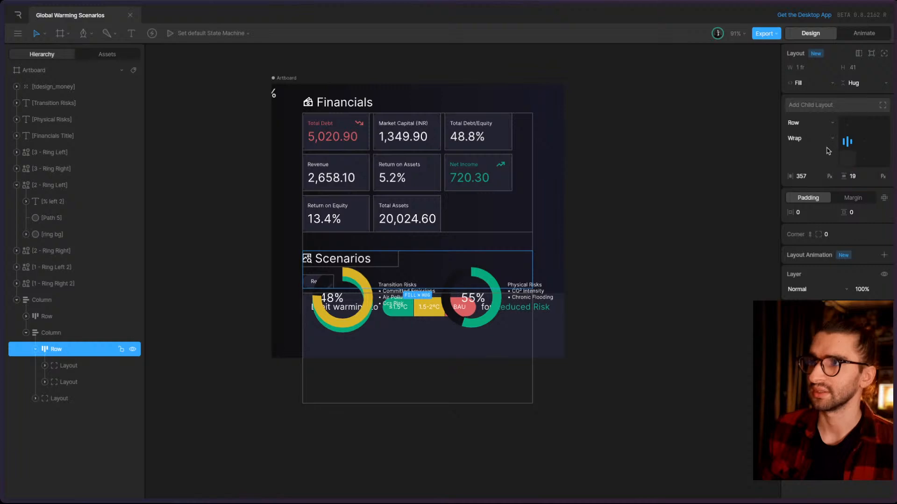
- Try Wrap Reverse on the Scenarios header row, and undo the change
{"action": "left_click", "coordinate": [822, 139]}
{"action": "left_click", "coordinate": [811, 184]}
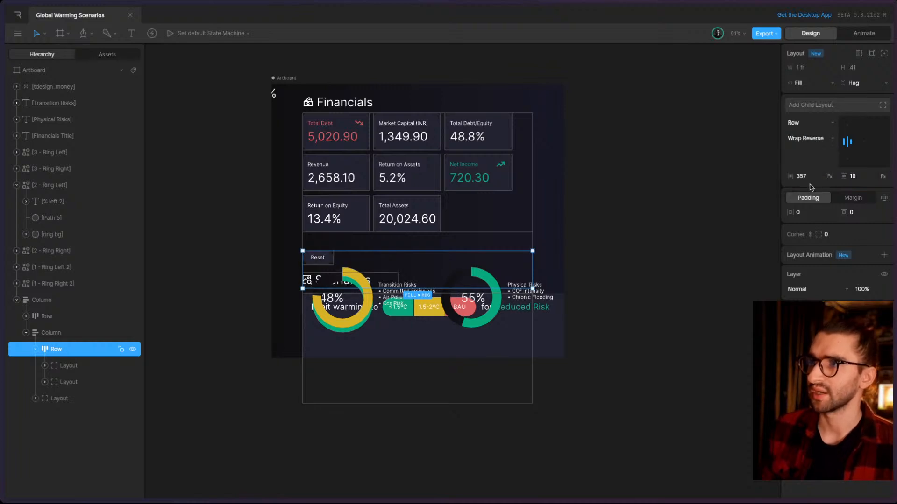
{"action": "key", "text": "ctrl+z"}
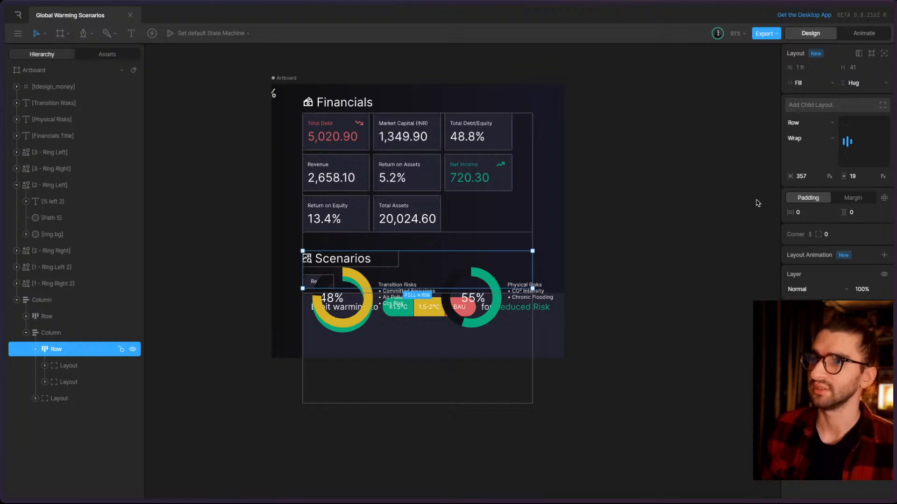
- Set the Scenarios header row's horizontal gap to 104 and spread its items to both ends, vertically centred
{"action": "left_click", "coordinate": [792, 175]}
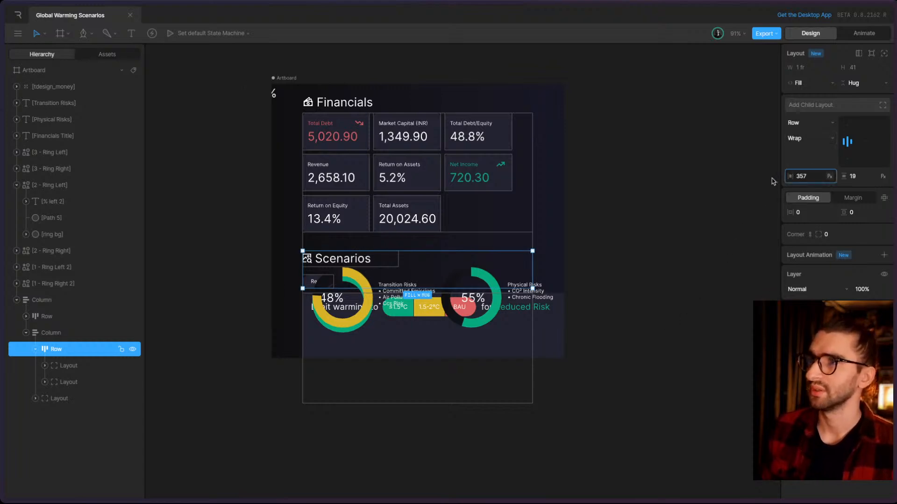
{"action": "type", "text": "119"}
{"action": "key", "text": "Return"}
{"action": "mouse_move", "coordinate": [801, 292]}
{"action": "left_mouse_down"}
{"action": "mouse_move", "coordinate": [799, 275]}
{"action": "mouse_move", "coordinate": [804, 291]}
{"action": "left_mouse_up"}
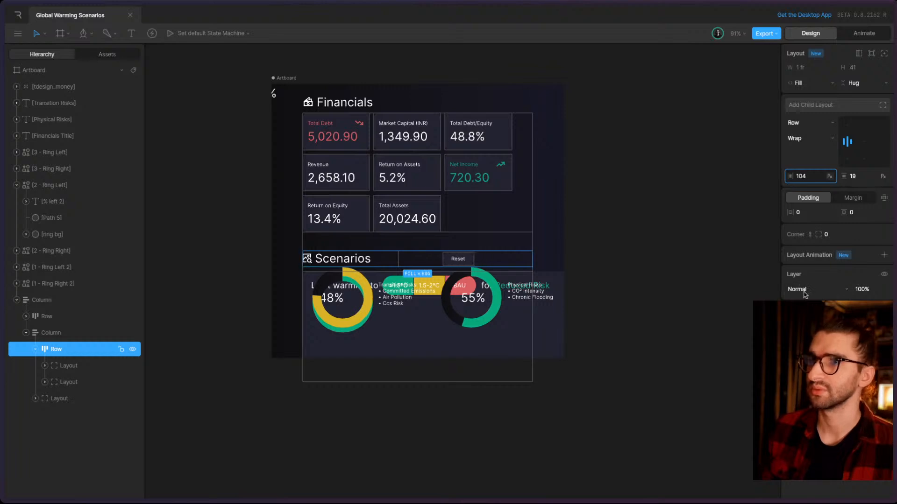
{"action": "left_click", "coordinate": [829, 177]}
{"action": "left_click", "coordinate": [829, 177]}
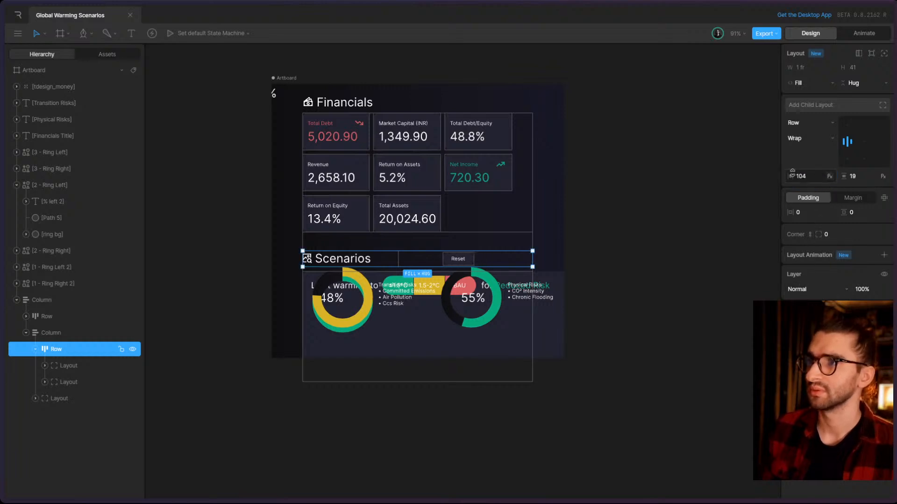
{"action": "left_click", "coordinate": [865, 143]}
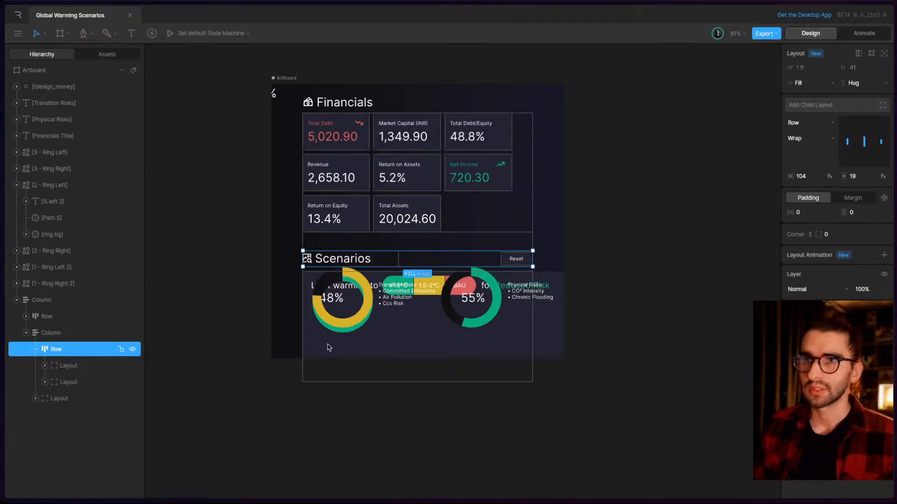
- Expand the Scenarios panel layout and its inner group in the hierarchy, and widen the artboard to about 815
{"action": "left_click", "coordinate": [394, 341]}
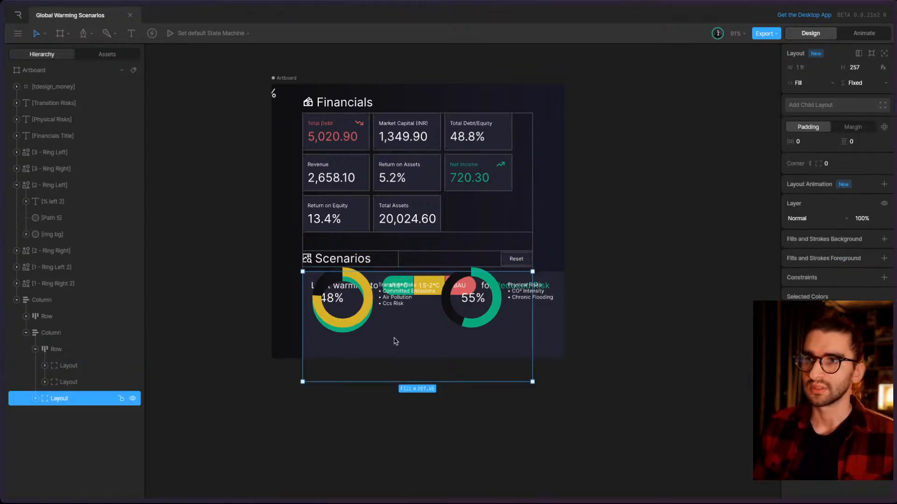
{"action": "left_click", "coordinate": [35, 399]}
{"action": "left_click", "coordinate": [70, 415]}
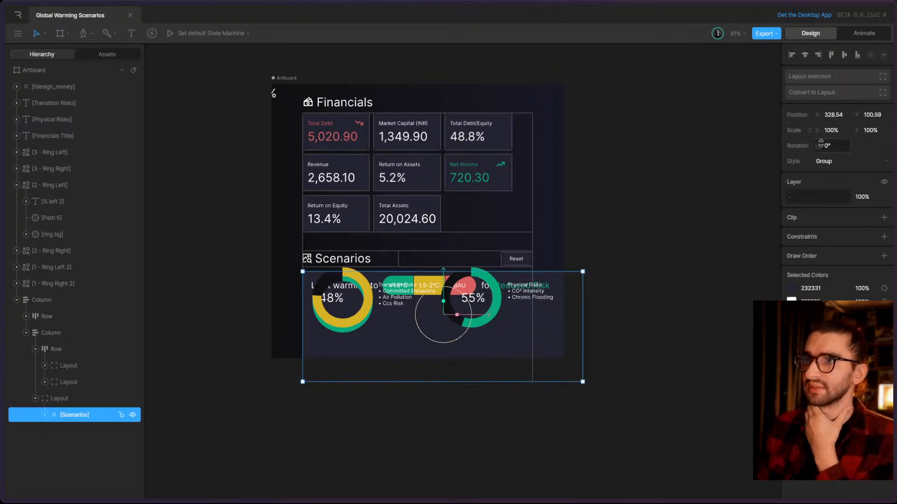
{"action": "left_click", "coordinate": [45, 415]}
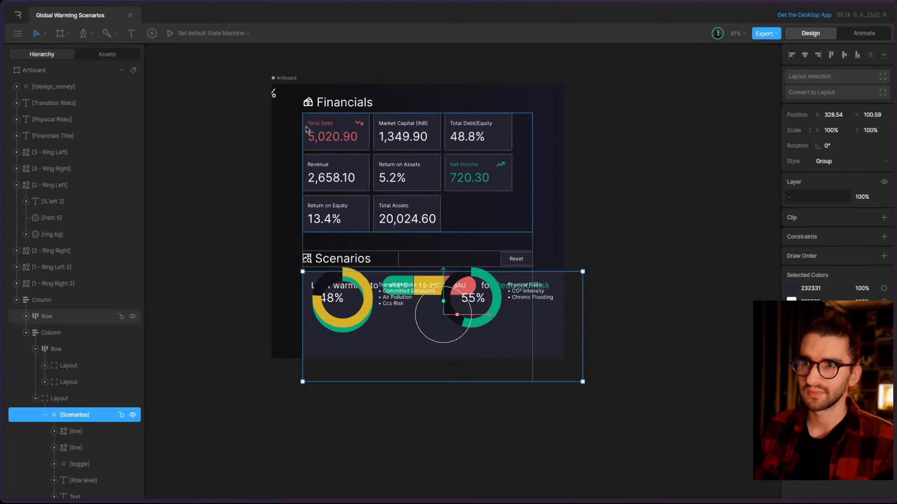
{"action": "left_click", "coordinate": [292, 79]}
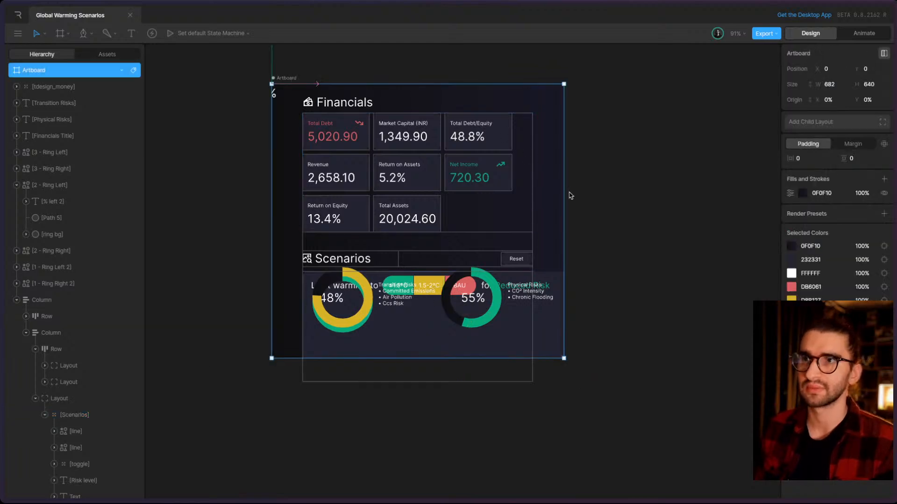
{"action": "left_click_drag", "start_coordinate": [563, 191], "coordinate": [618, 196]}
- Distribute the Financials row's cards evenly across its full width, aligned to the top, and set its vertical gap to 12
{"action": "left_click", "coordinate": [528, 145]}
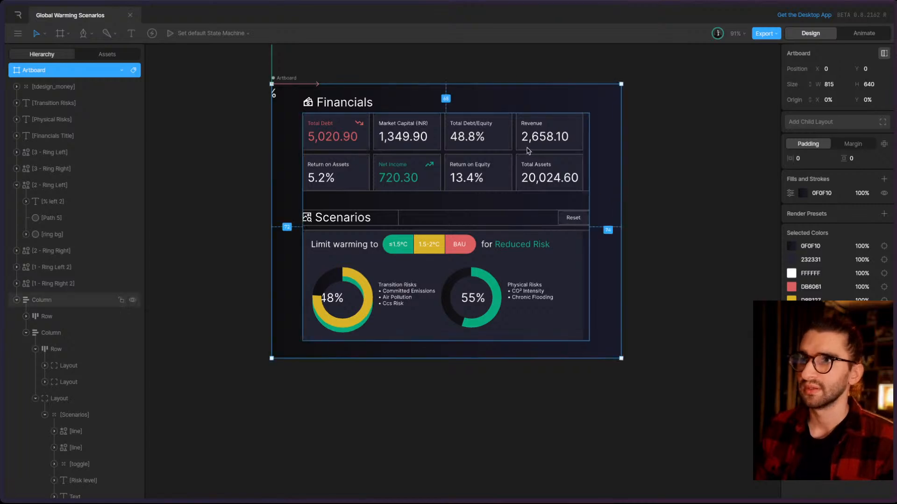
{"action": "left_click", "coordinate": [527, 142]}
{"action": "left_click", "coordinate": [528, 143]}
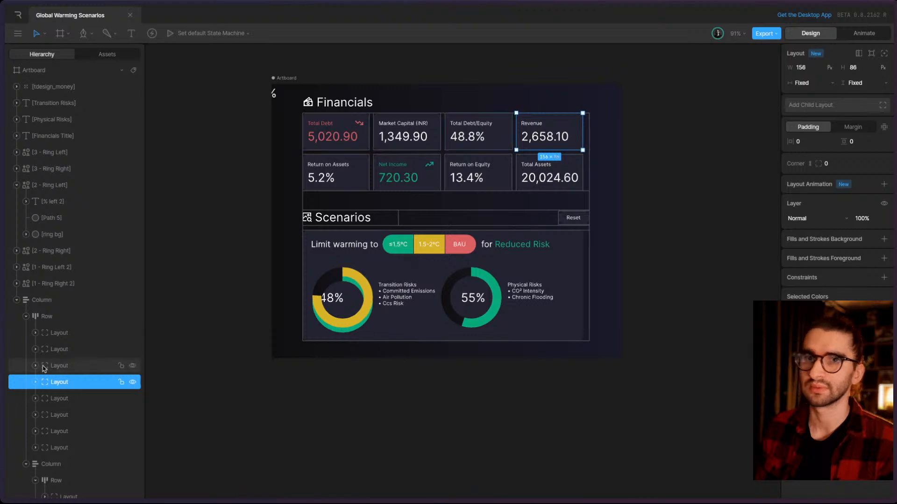
{"action": "left_click", "coordinate": [59, 319]}
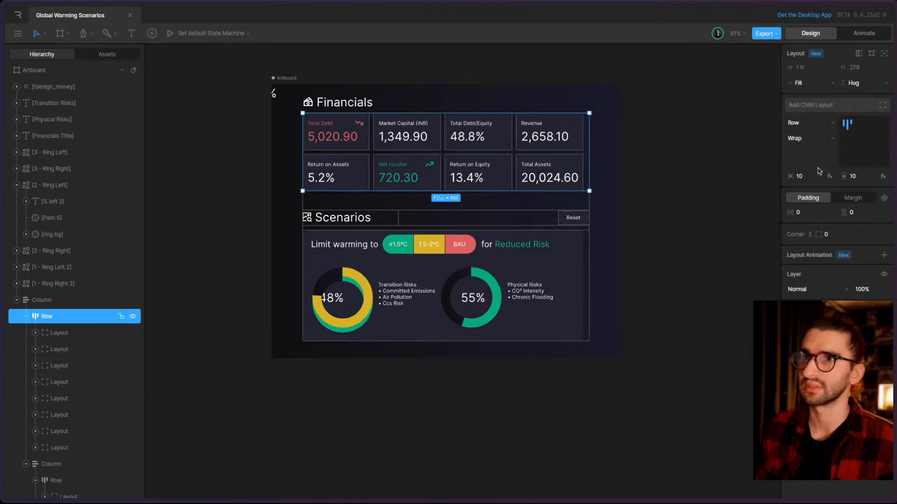
{"action": "left_click", "coordinate": [851, 127]}
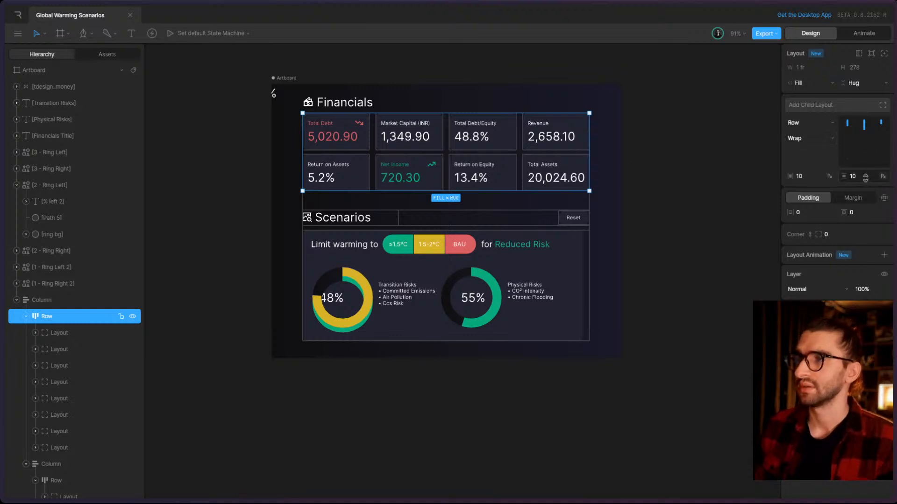
{"action": "left_click_drag", "start_coordinate": [866, 178], "coordinate": [866, 177]}
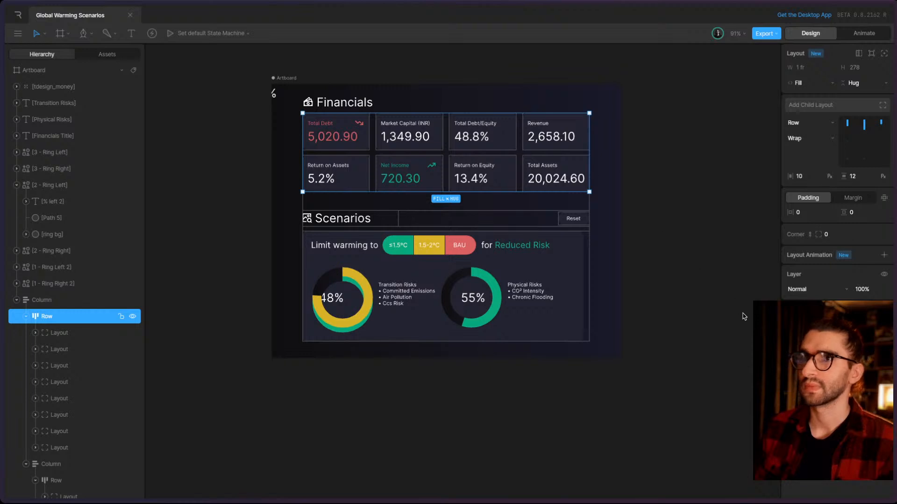
- Add a Custom layout animation with a smooth S-curve easing to the Financials row
{"action": "left_click", "coordinate": [884, 255]}
{"action": "left_click", "coordinate": [811, 270]}
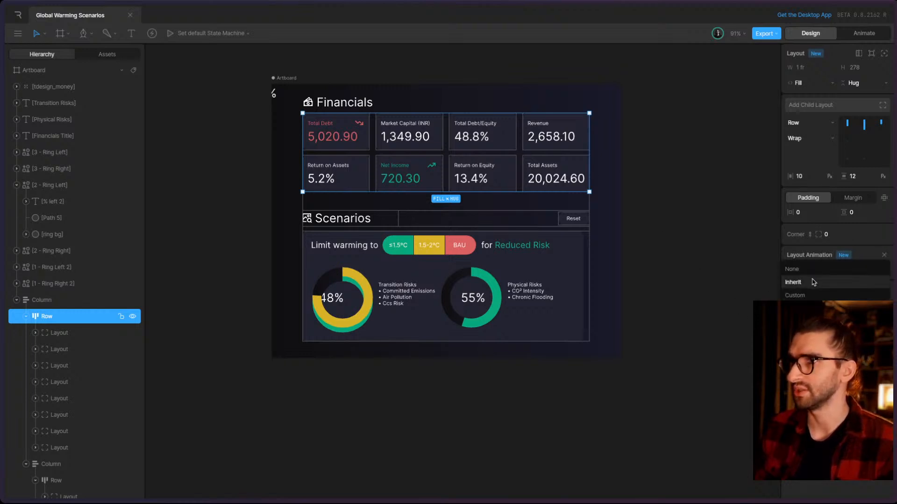
{"action": "left_click", "coordinate": [812, 298]}
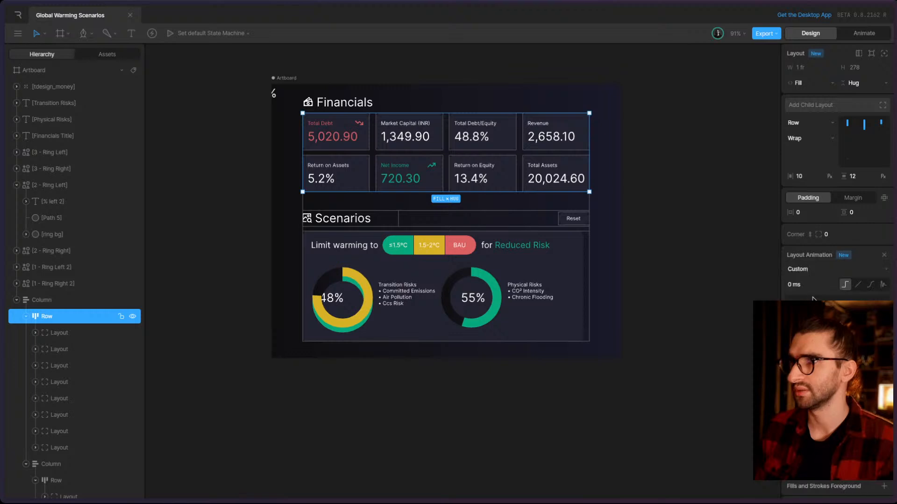
{"action": "left_click", "coordinate": [870, 285]}
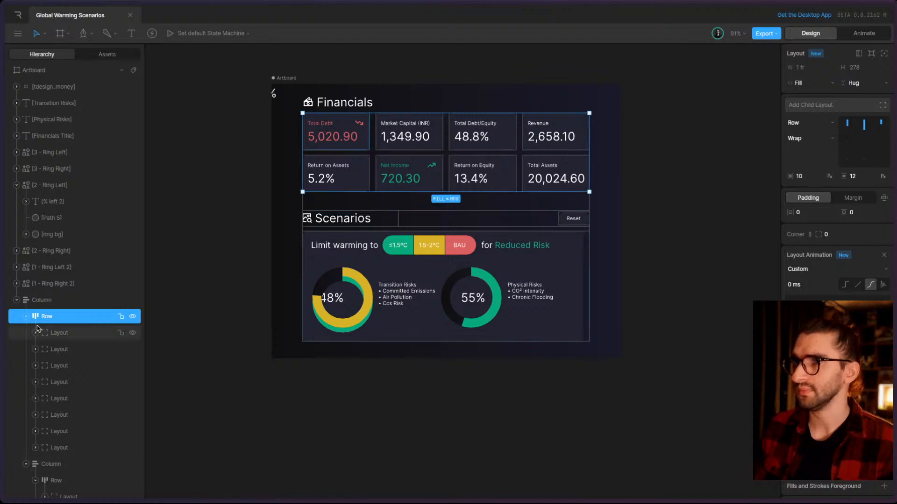
- Add an Inherit layout animation to all eight Financials cards and resize the artboard to about 823 wide
{"action": "left_click", "coordinate": [69, 333]}
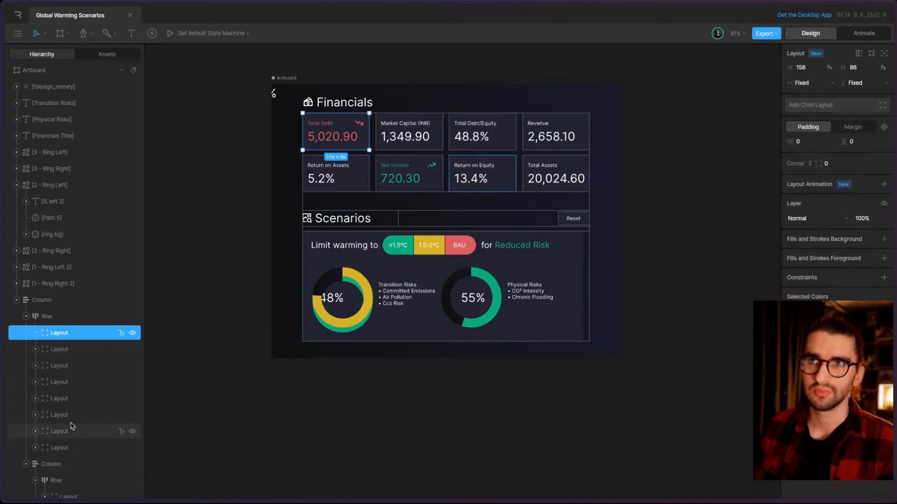
{"action": "left_click", "coordinate": [73, 448], "text": "shift"}
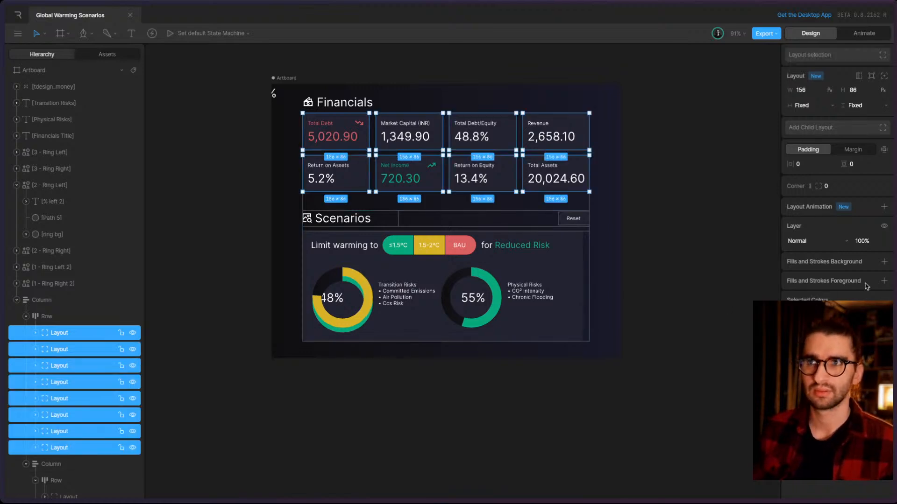
{"action": "left_click", "coordinate": [882, 207]}
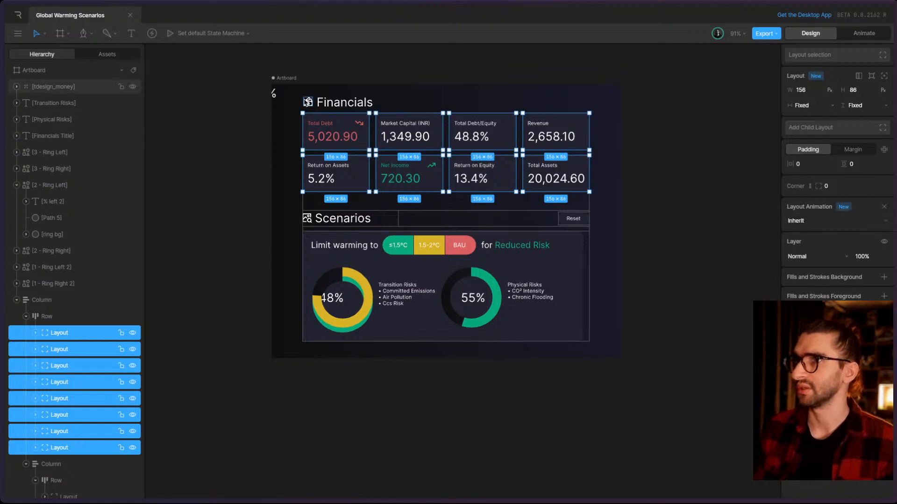
{"action": "left_click", "coordinate": [286, 86]}
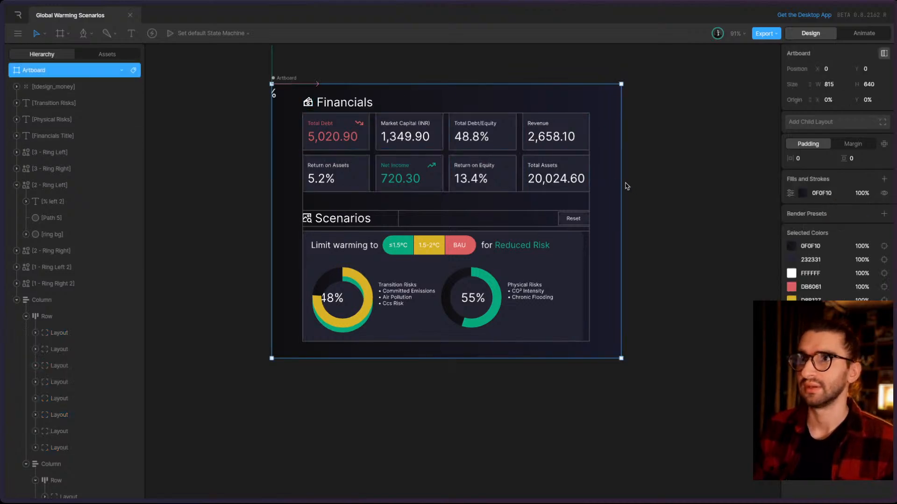
{"action": "mouse_move", "coordinate": [621, 179]}
{"action": "left_mouse_down"}
{"action": "mouse_move", "coordinate": [536, 181]}
{"action": "mouse_move", "coordinate": [624, 194]}
{"action": "left_mouse_up"}
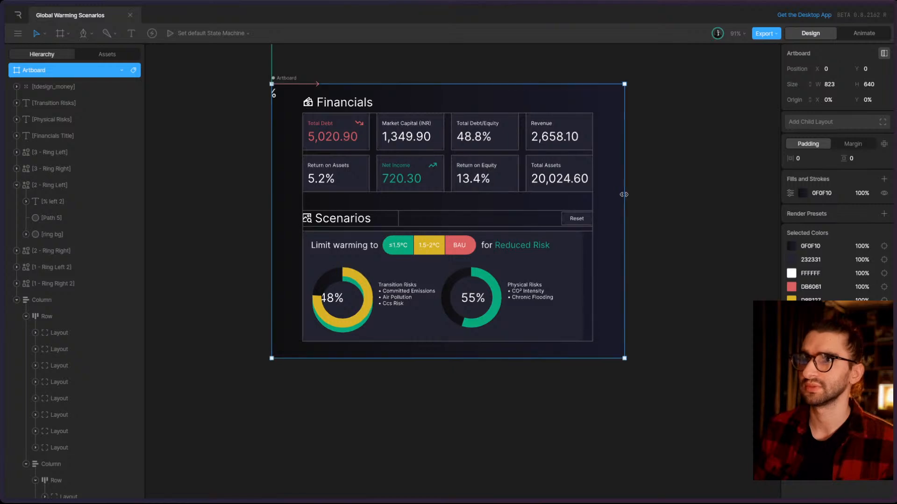
- Set the Financials row's layout animation duration to 300 ms and resize the artboard to about 805 wide
{"action": "left_click", "coordinate": [64, 321]}
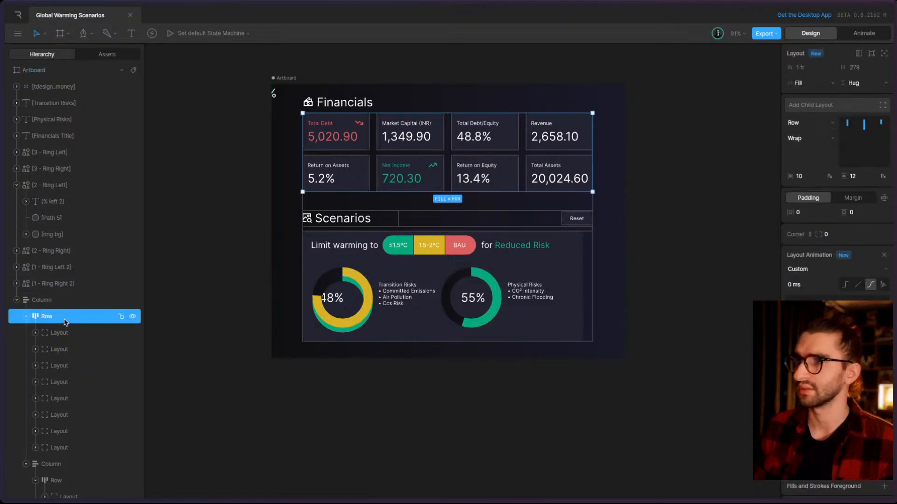
{"action": "left_click", "coordinate": [796, 284]}
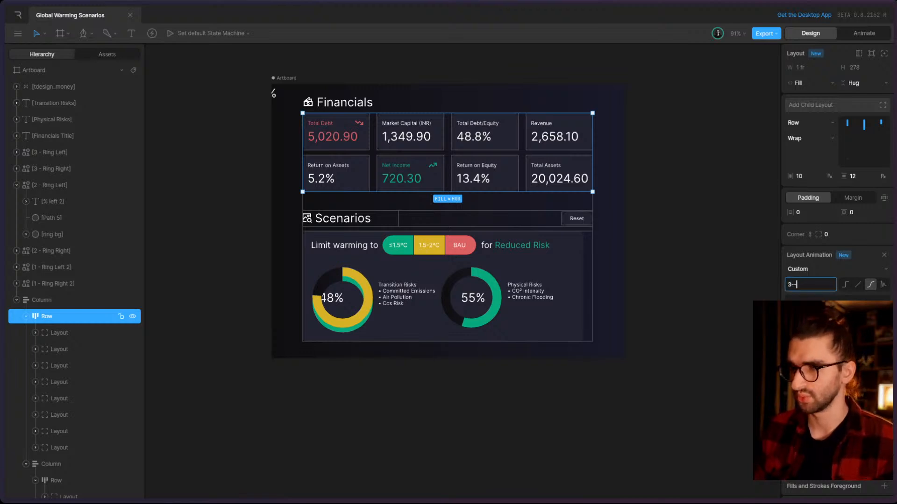
{"action": "key", "text": "Return"}
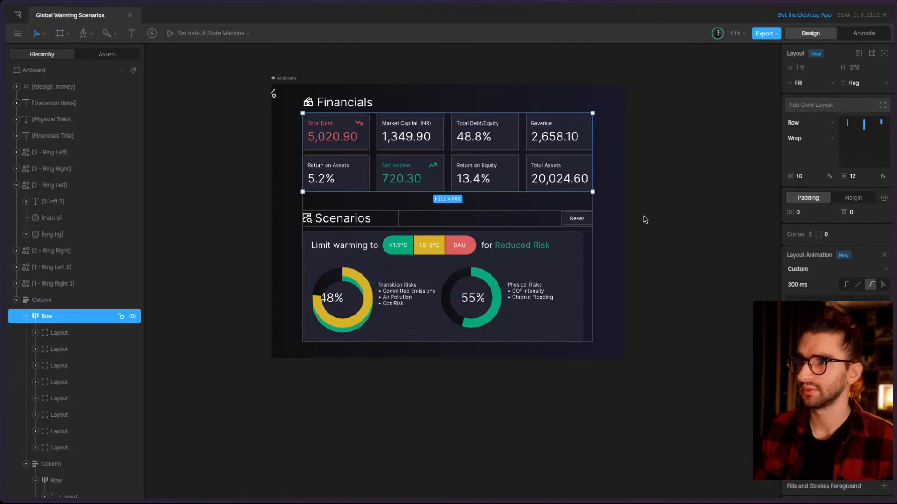
{"action": "left_click", "coordinate": [293, 82]}
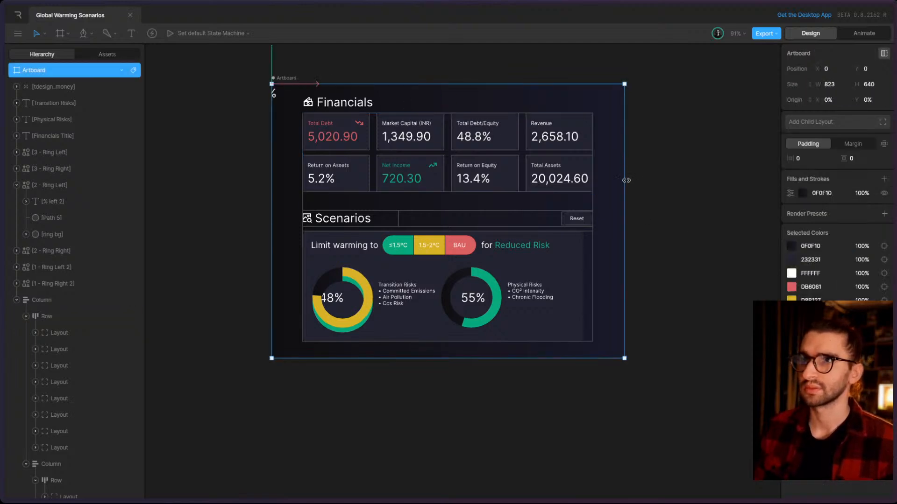
{"action": "mouse_move", "coordinate": [626, 180]}
{"action": "left_mouse_down"}
{"action": "mouse_move", "coordinate": [541, 176]}
{"action": "mouse_move", "coordinate": [593, 173]}
{"action": "mouse_move", "coordinate": [535, 162]}
{"action": "mouse_move", "coordinate": [651, 175]}
{"action": "mouse_move", "coordinate": [483, 168]}
{"action": "mouse_move", "coordinate": [718, 174]}
{"action": "mouse_move", "coordinate": [617, 173]}
{"action": "left_mouse_up"}
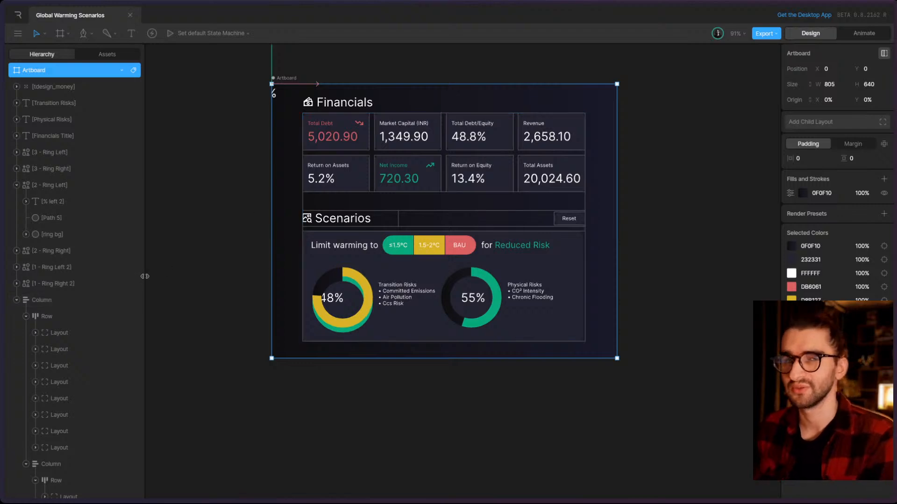
- Try switching the Financials row's width from Fill to Fixed, then undo the change
{"action": "left_click", "coordinate": [45, 317]}
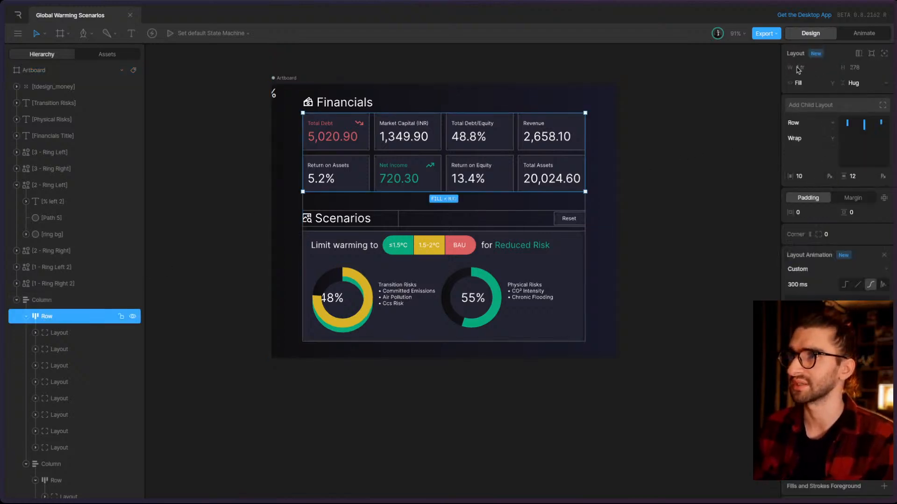
{"action": "left_click", "coordinate": [807, 84]}
{"action": "left_click", "coordinate": [807, 84]}
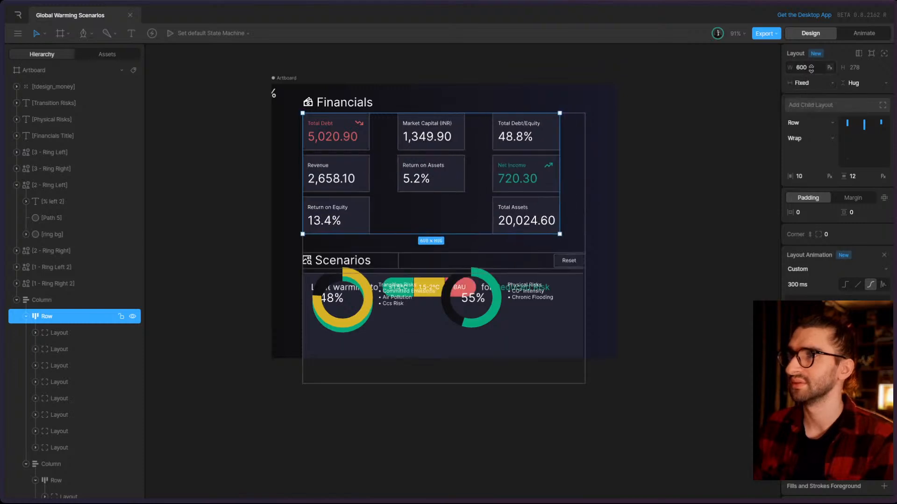
{"action": "key", "text": "ctrl+z"}
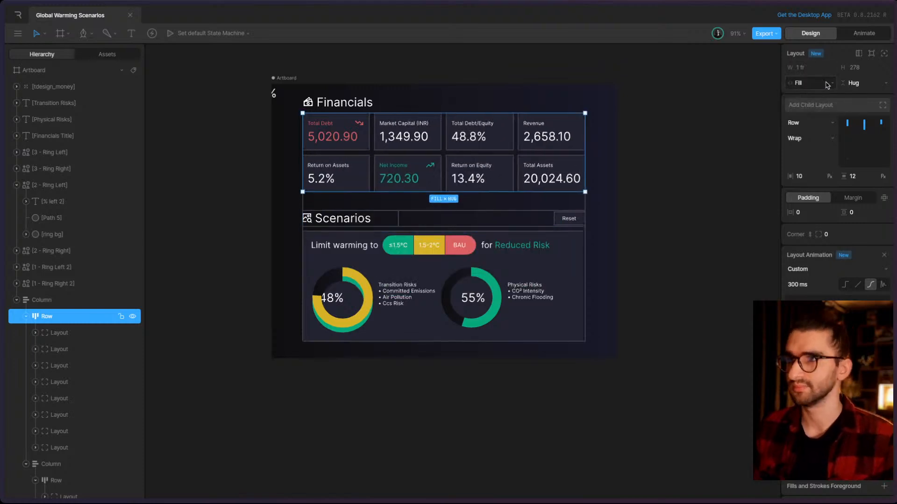
- Try a Distance constraint in Closer mode on the Financials row, then undo it
{"action": "scroll", "coordinate": [825, 255], "scroll_direction": "down", "scroll_amount": 3}
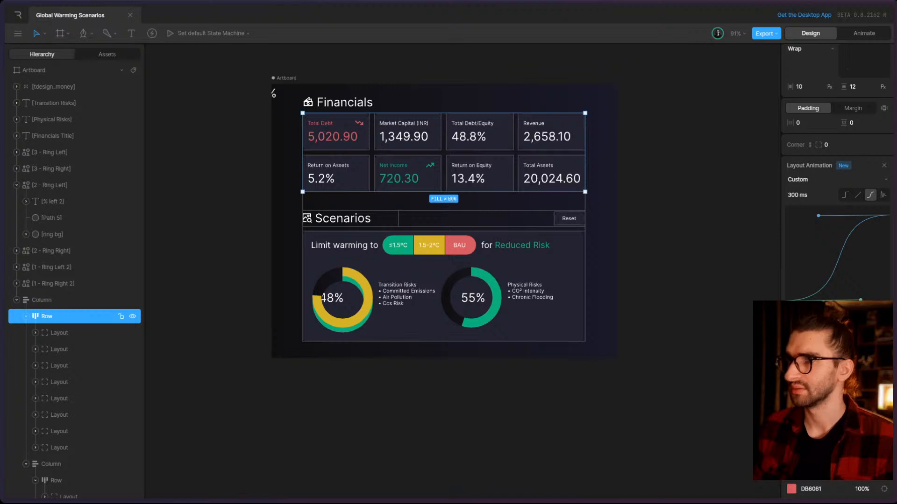
{"action": "left_click", "coordinate": [840, 397]}
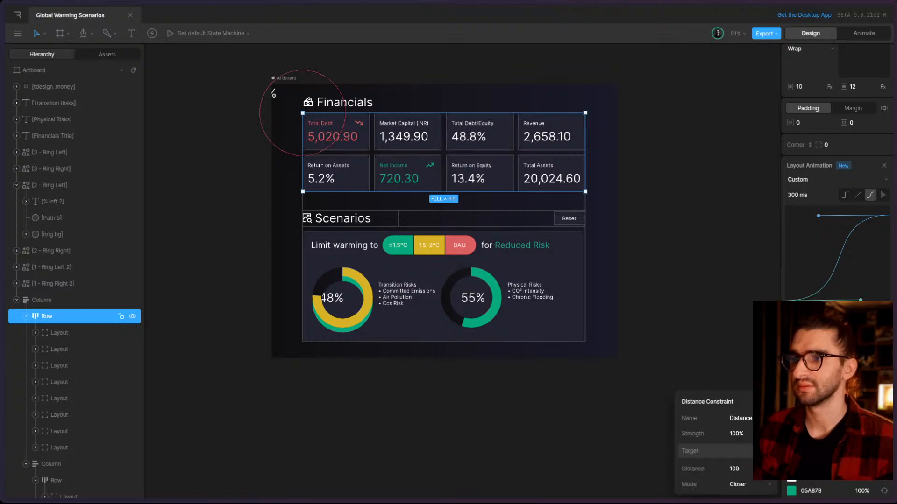
{"action": "left_click", "coordinate": [767, 486]}
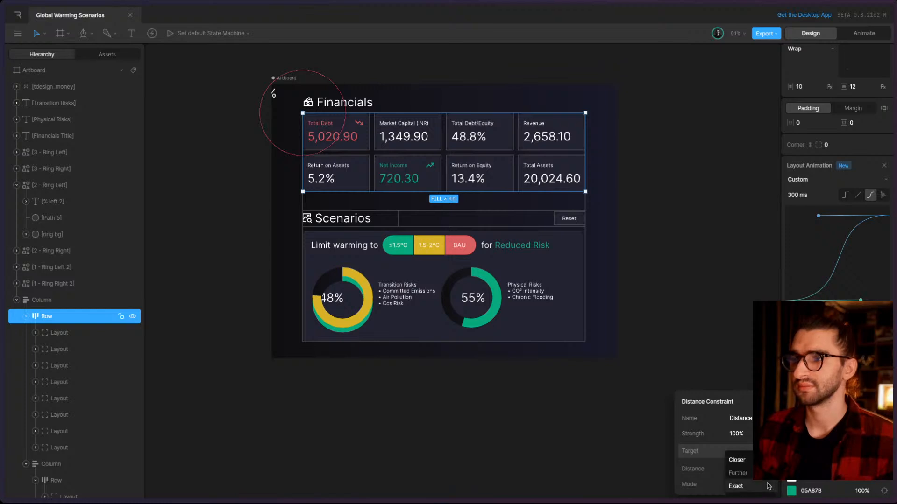
{"action": "left_click", "coordinate": [766, 459]}
{"action": "key", "text": "ctrl+z"}
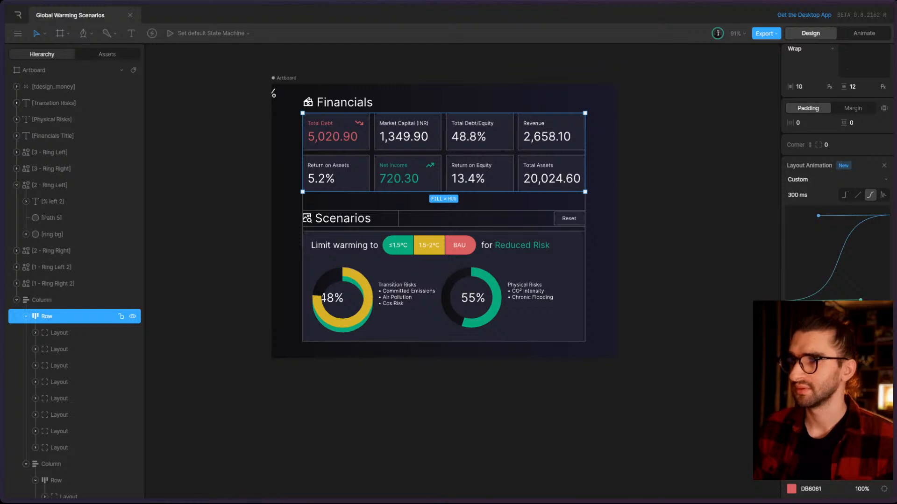
{"action": "key", "text": "ctrl+z"}
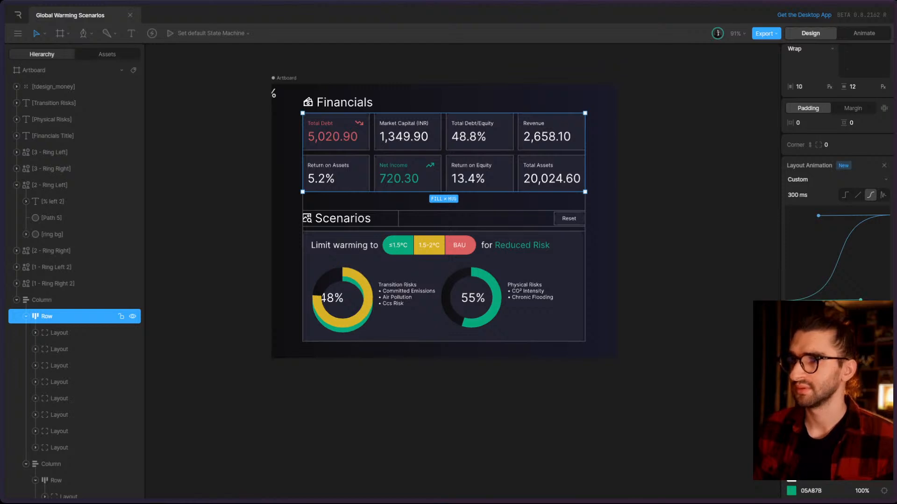
- Add a Translation constraint to the Financials row, keeping its Min/Max Space at World and cancelling the target selection
{"action": "left_click", "coordinate": [791, 414]}
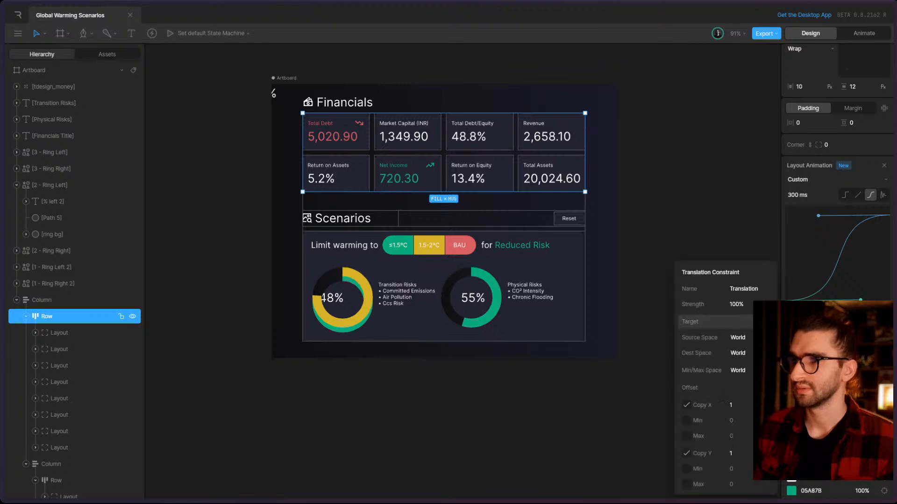
{"action": "left_click", "coordinate": [746, 374]}
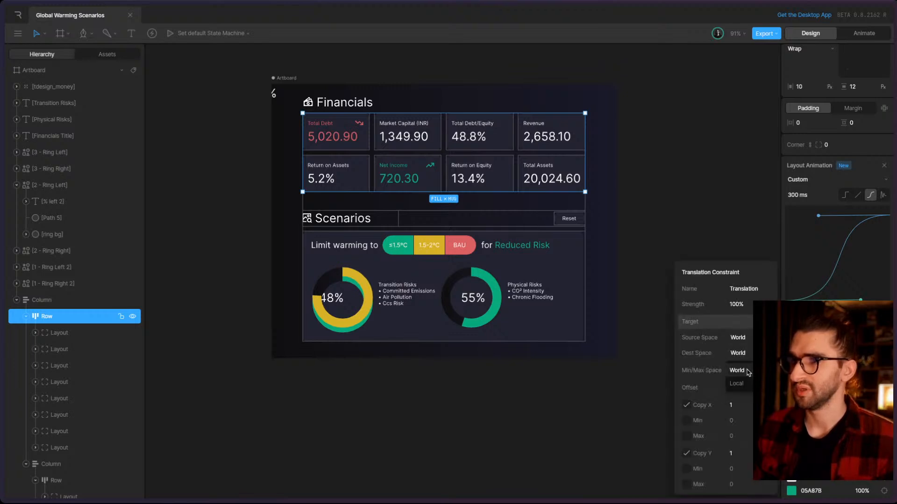
{"action": "left_click", "coordinate": [711, 370]}
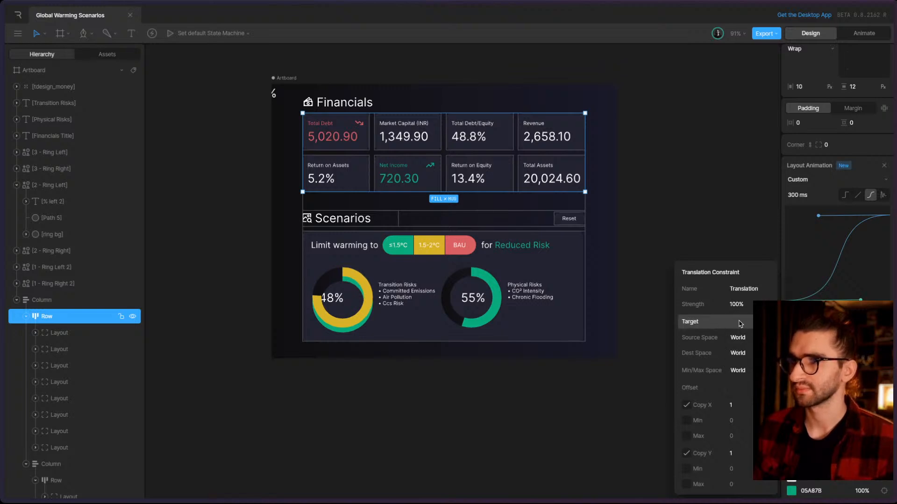
{"action": "left_click", "coordinate": [712, 321]}
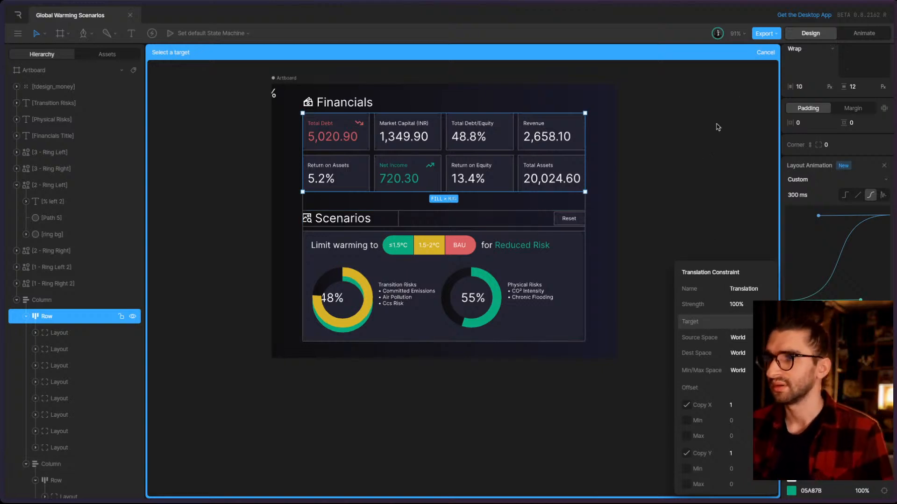
{"action": "left_click", "coordinate": [766, 53]}
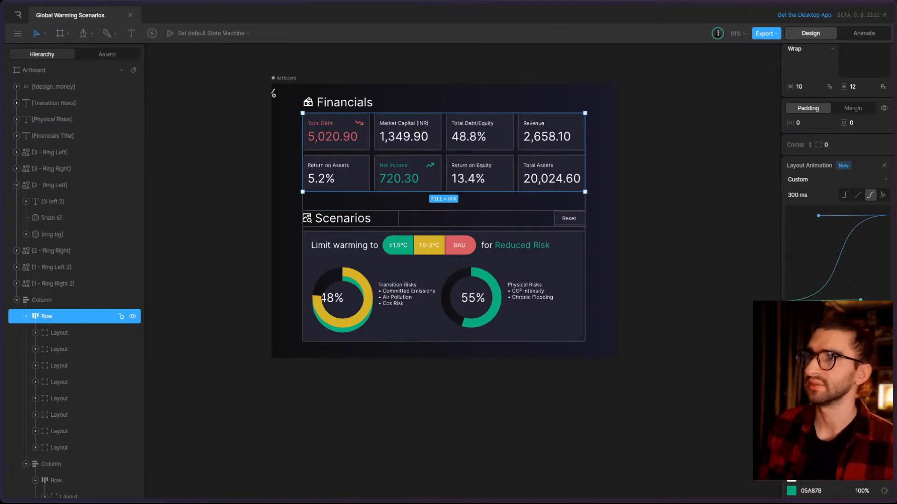
- Try enabling the X and Y Max limits of the Financials row's Translation constraint, and disable them again
{"action": "left_click", "coordinate": [791, 420]}
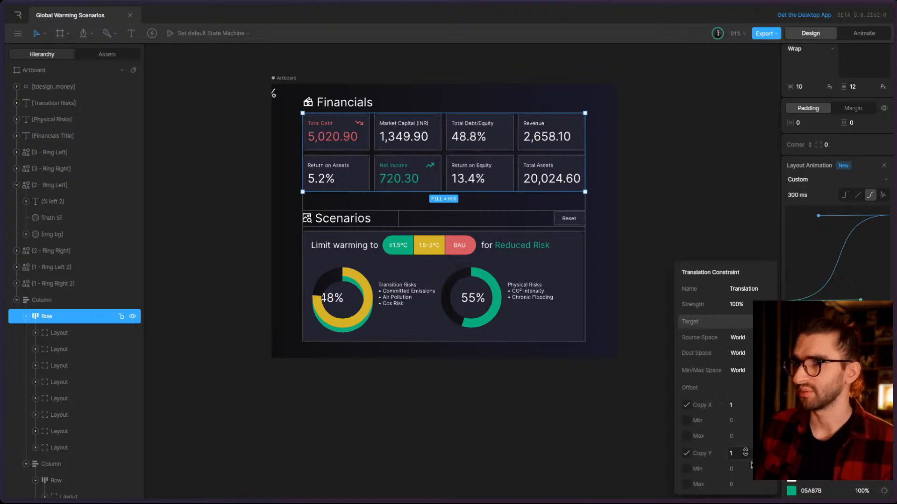
{"action": "left_click", "coordinate": [687, 437]}
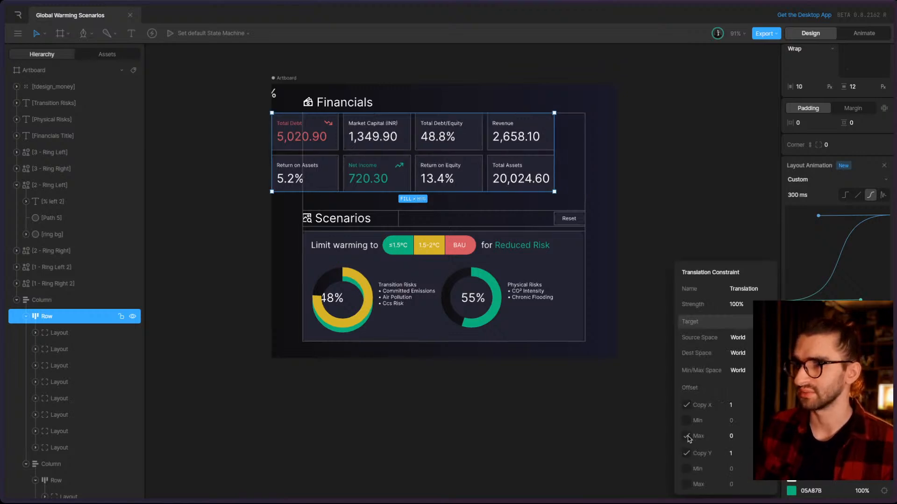
{"action": "left_click", "coordinate": [687, 437]}
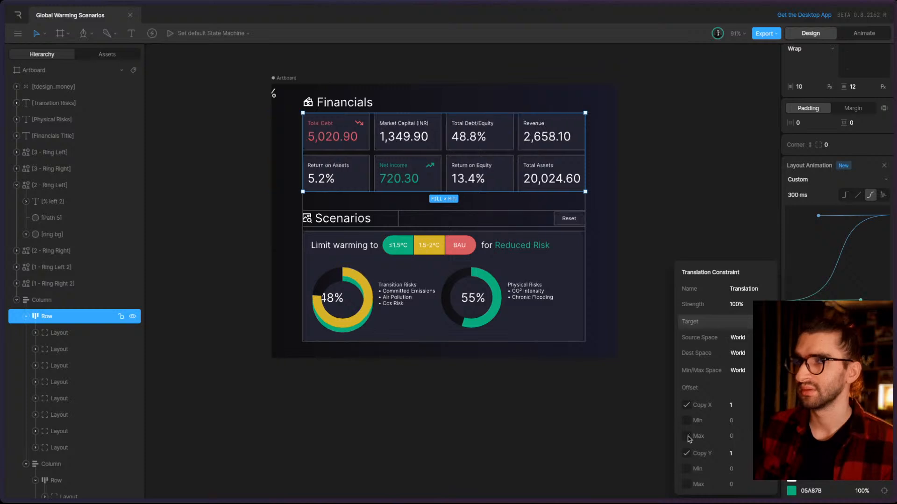
{"action": "left_click", "coordinate": [687, 484]}
{"action": "left_click", "coordinate": [687, 485]}
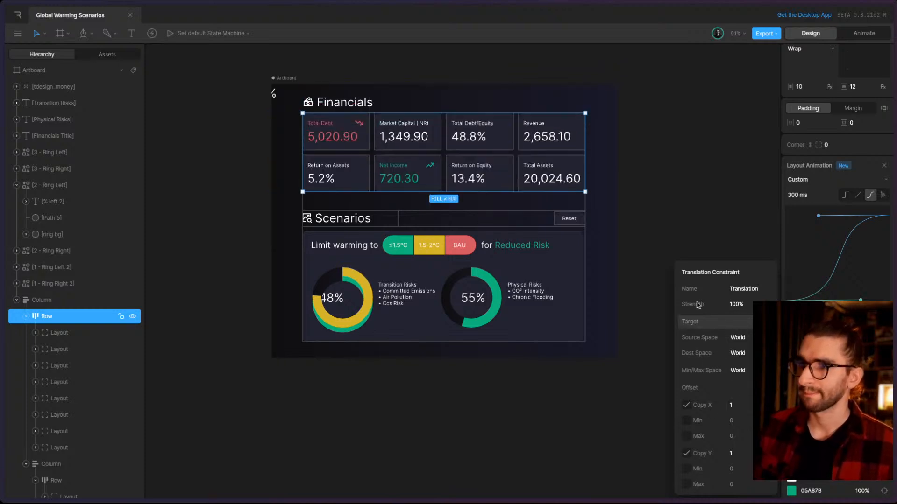
- Try Local as the Translation constraint's Min/Max Space, restore World, and close the constraint settings
{"action": "left_click", "coordinate": [738, 371]}
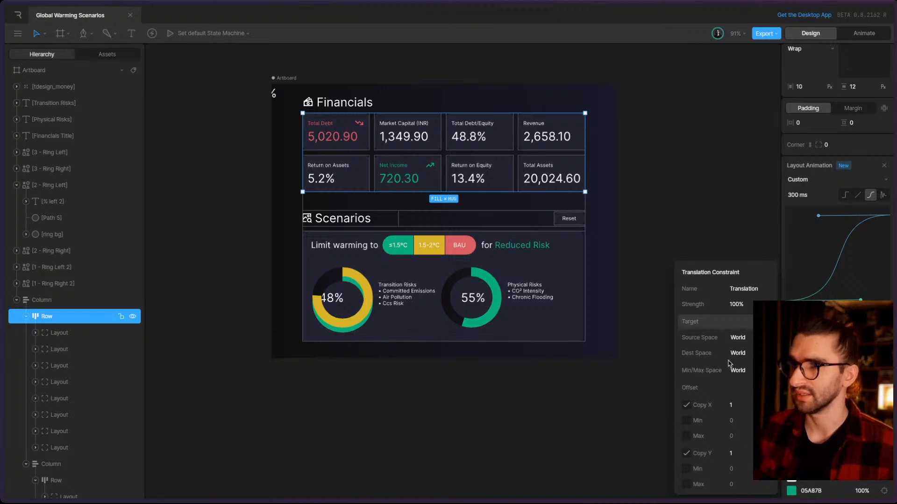
{"action": "left_click", "coordinate": [746, 383]}
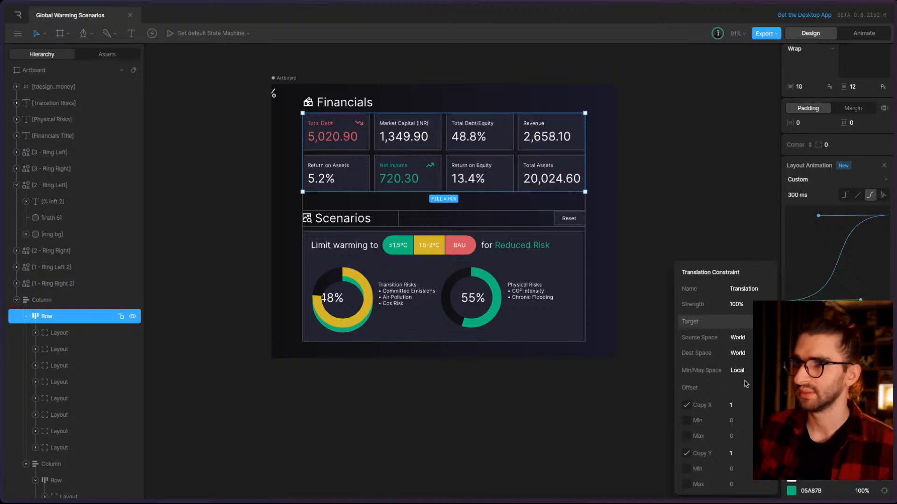
{"action": "left_click", "coordinate": [746, 373]}
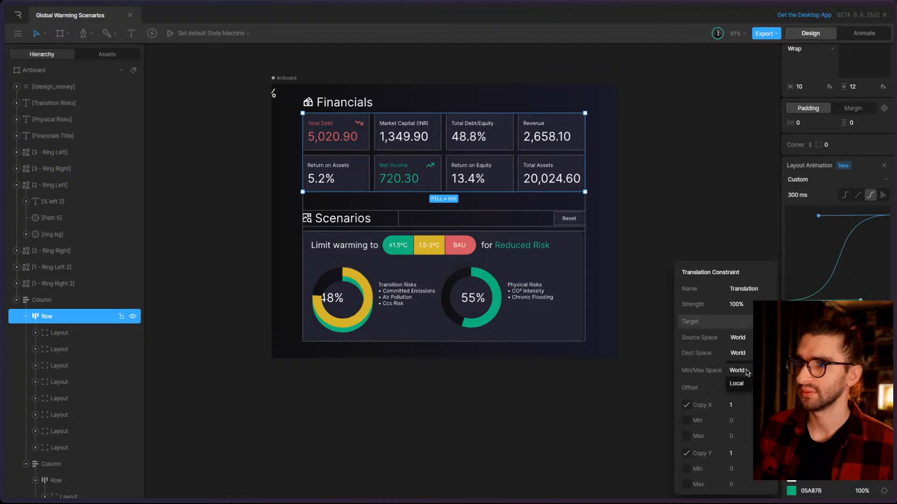
{"action": "left_click", "coordinate": [737, 369]}
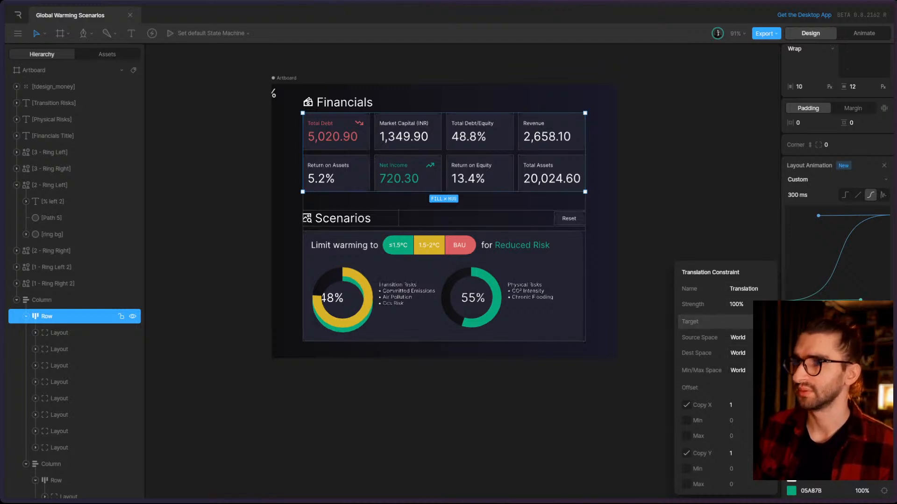
{"action": "key", "text": "Escape"}
- Test the card reflow by widening the artboard to about 1169, then narrow it to about 711
{"action": "left_click", "coordinate": [293, 85]}
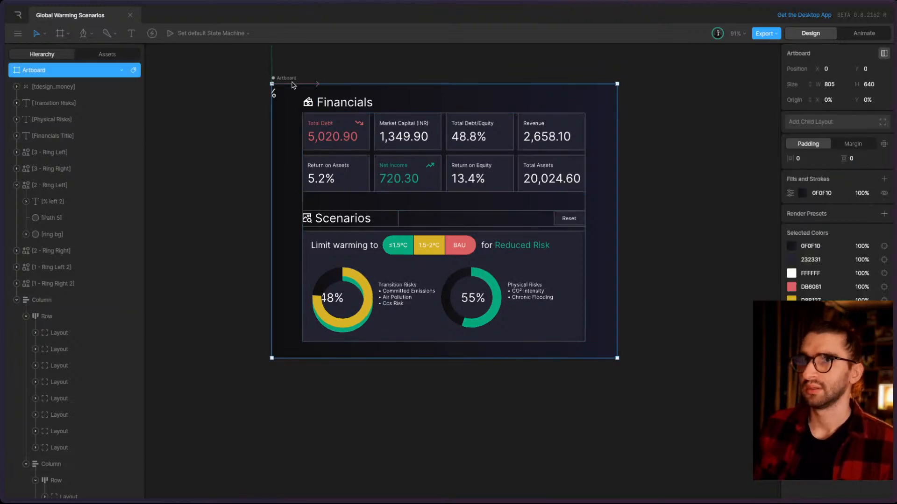
{"action": "left_click_drag", "start_coordinate": [617, 202], "coordinate": [778, 220]}
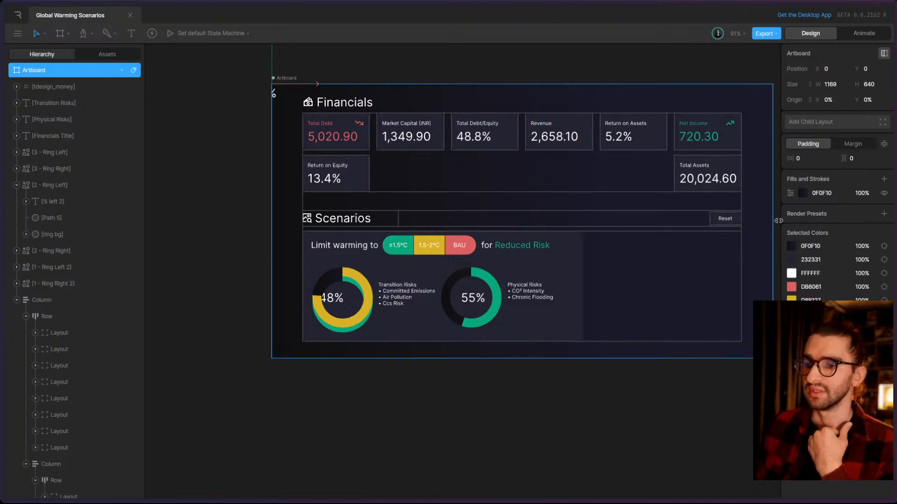
{"action": "left_click_drag", "start_coordinate": [778, 220], "coordinate": [620, 228]}
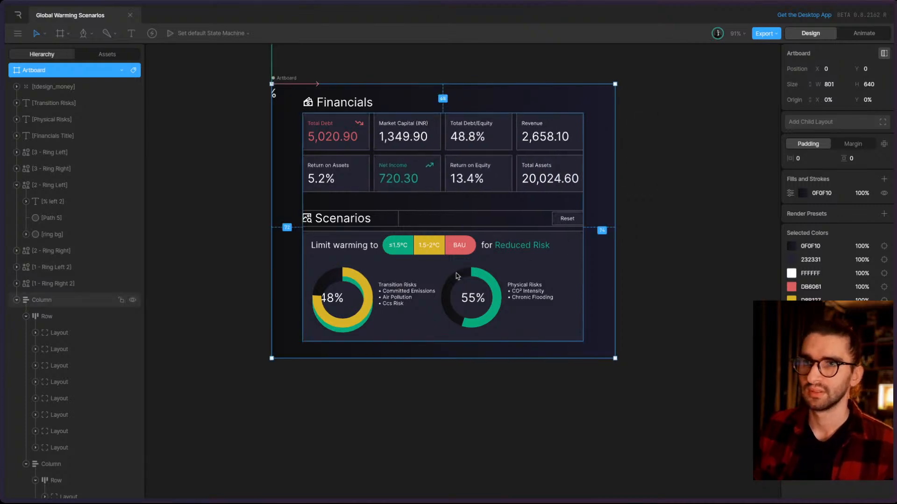
{"action": "scroll", "coordinate": [456, 275], "scroll_direction": "up", "scroll_amount": 4}
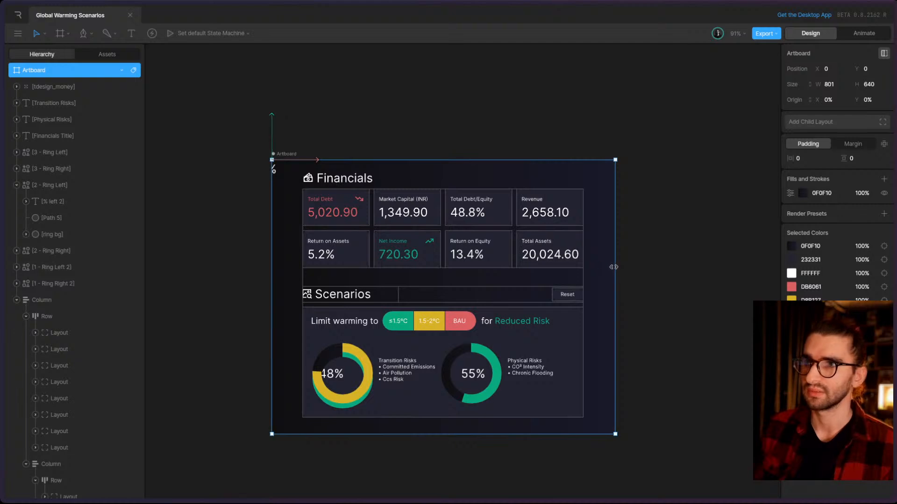
{"action": "left_click_drag", "start_coordinate": [613, 267], "coordinate": [576, 268]}
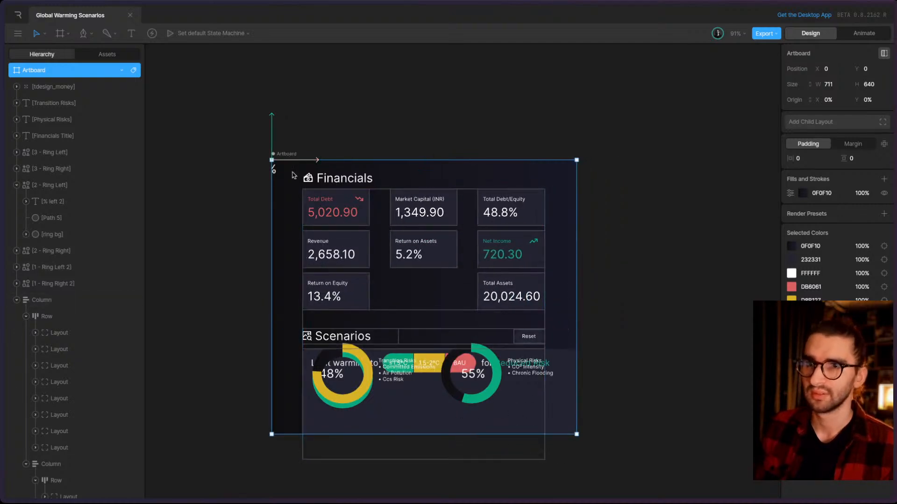
- Try extending the artboard's height to about 699 to fit the whole column, then restore it to 640
{"action": "scroll", "coordinate": [379, 312], "scroll_direction": "down", "scroll_amount": 6}
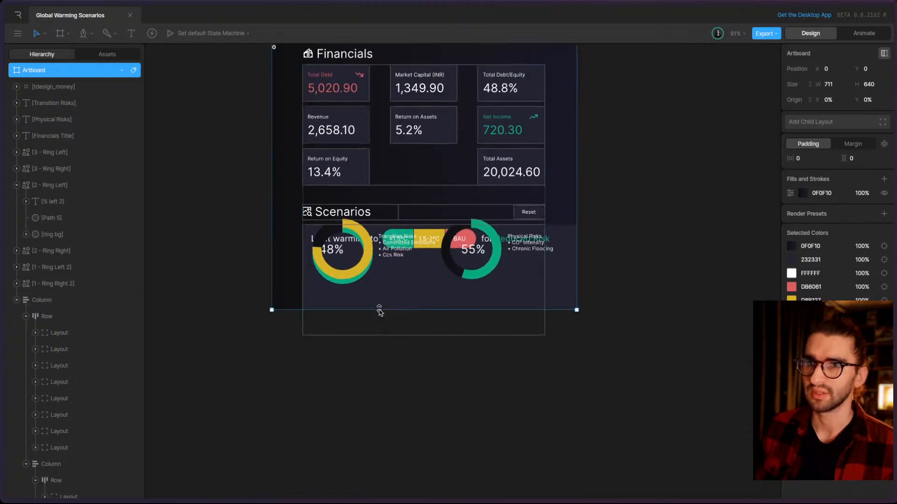
{"action": "scroll", "coordinate": [379, 312], "scroll_direction": "up", "scroll_amount": 8}
{"action": "scroll", "coordinate": [434, 374], "scroll_direction": "down", "scroll_amount": 2}
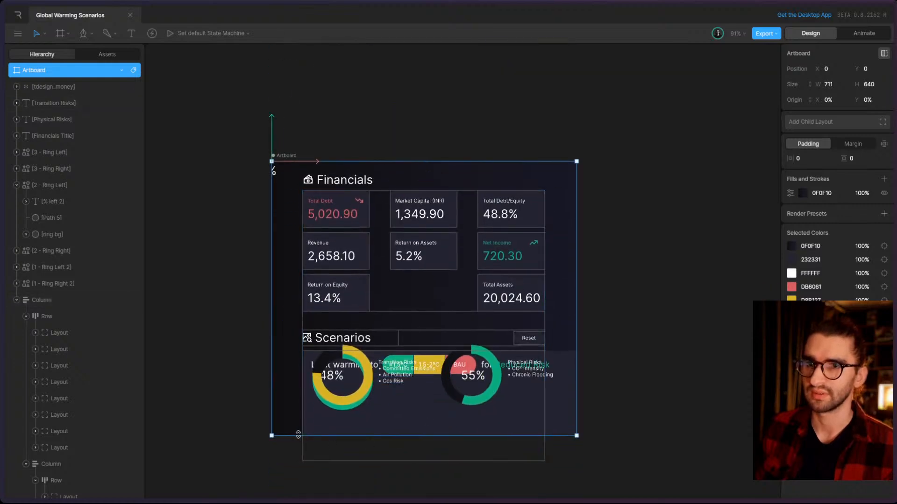
{"action": "left_click_drag", "start_coordinate": [298, 435], "coordinate": [299, 462]}
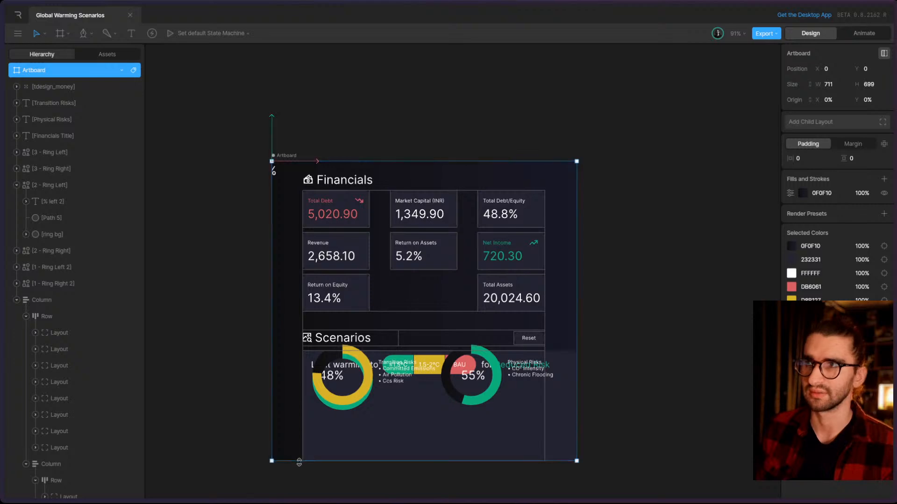
{"action": "left_click", "coordinate": [296, 152]}
{"action": "left_click", "coordinate": [290, 155]}
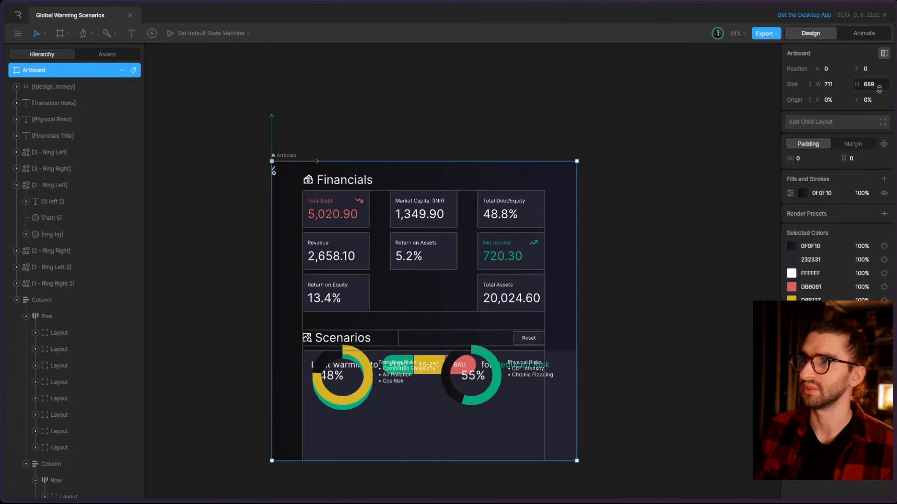
{"action": "left_click_drag", "start_coordinate": [879, 88], "coordinate": [876, 85]}
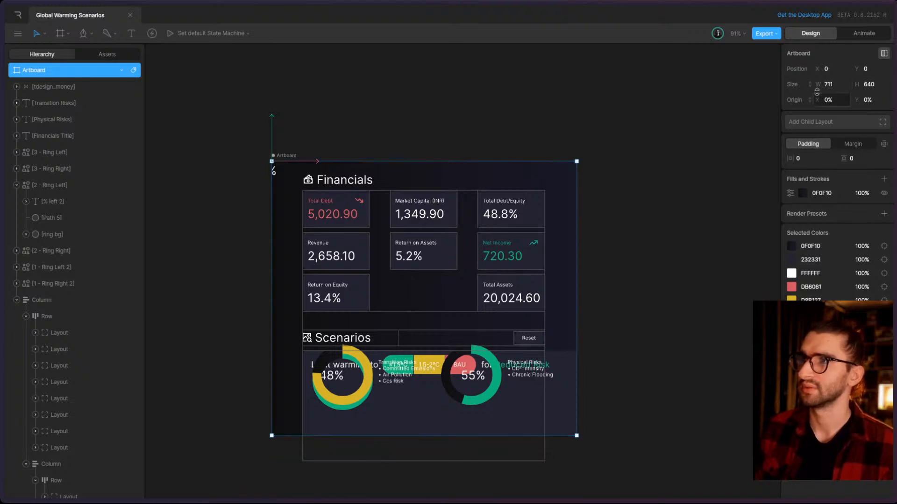
- Collapse the expanded hierarchy groups and add a child layout directly to the artboard
{"action": "left_click", "coordinate": [824, 122]}
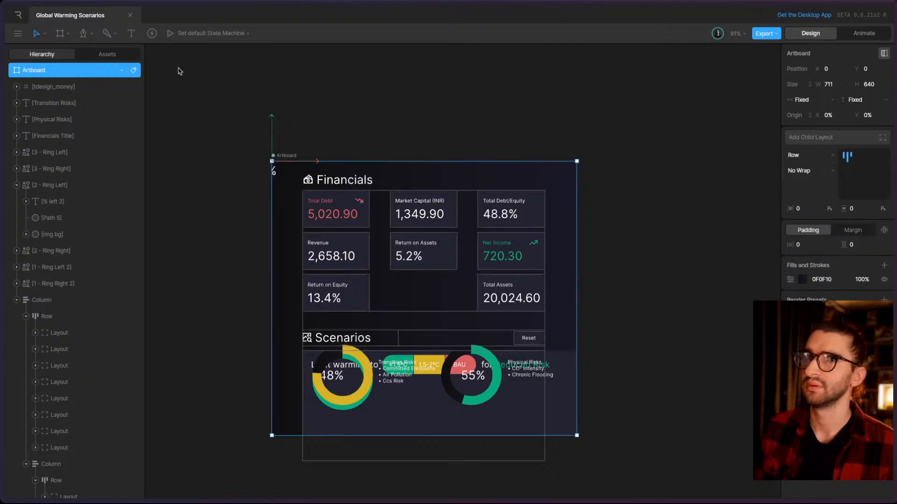
{"action": "left_click", "coordinate": [14, 71]}
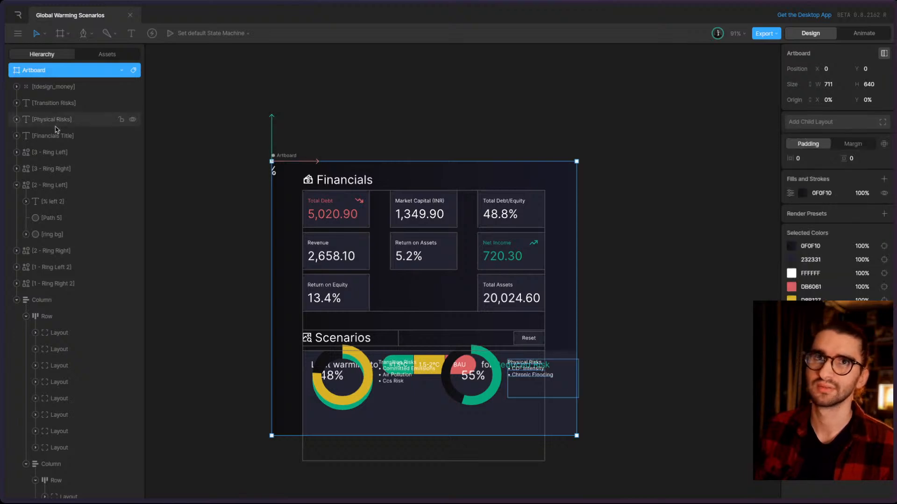
{"action": "scroll", "coordinate": [17, 142], "scroll_direction": "down", "scroll_amount": 3}
{"action": "left_click", "coordinate": [17, 148]}
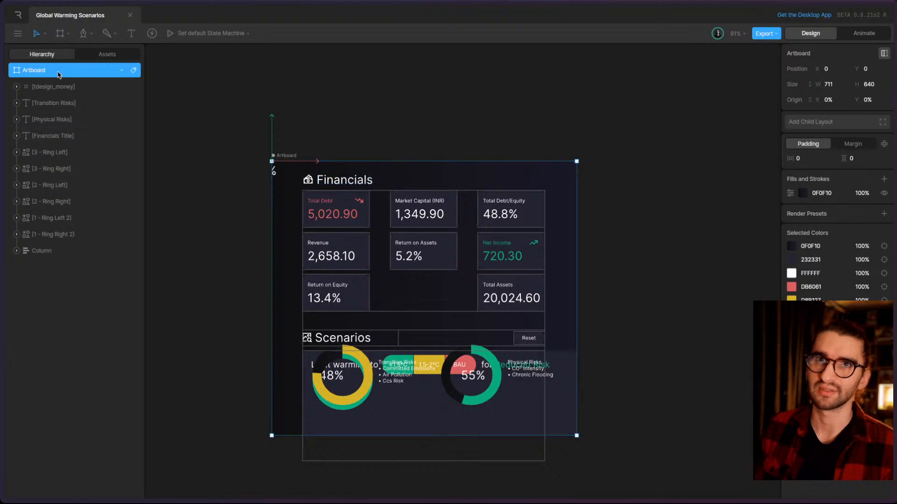
{"action": "left_click", "coordinate": [804, 124]}
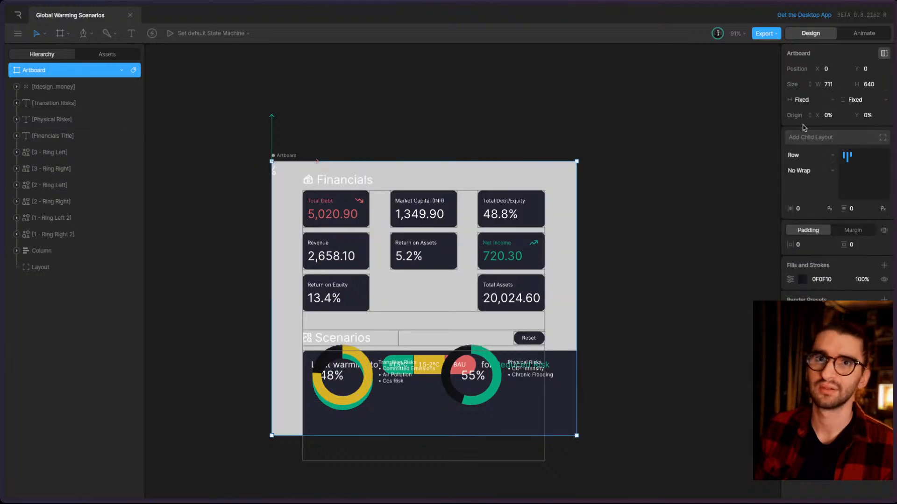
- Undo the artboard's added child layout and widen the artboard until four financial cards fit in each row
{"action": "key", "text": "ctrl+z"}
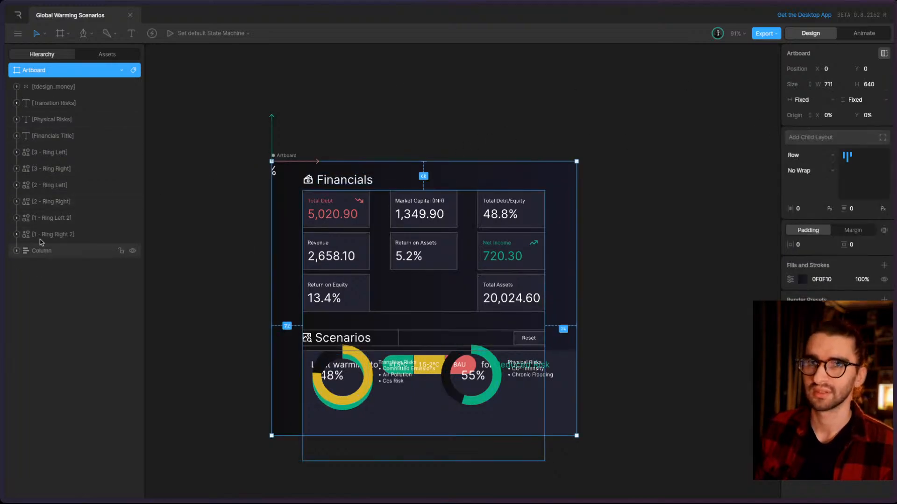
{"action": "left_click", "coordinate": [66, 102]}
{"action": "left_click", "coordinate": [69, 119]}
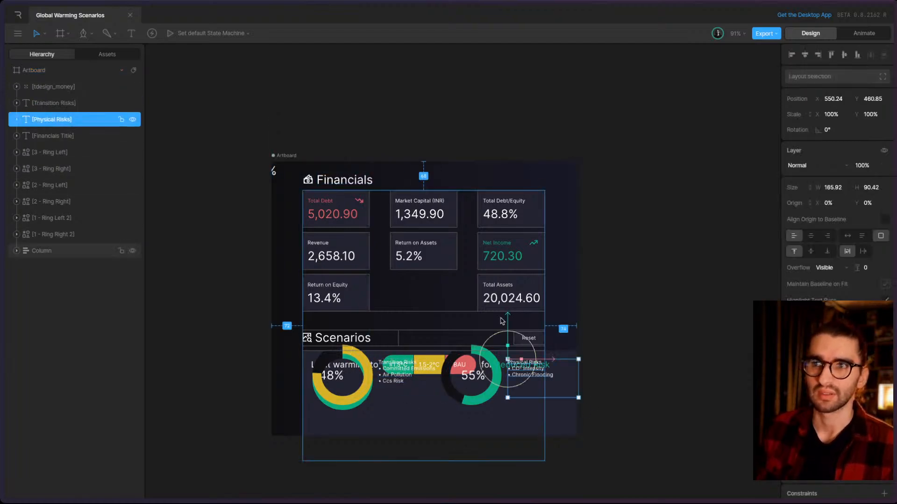
{"action": "left_click", "coordinate": [274, 155]}
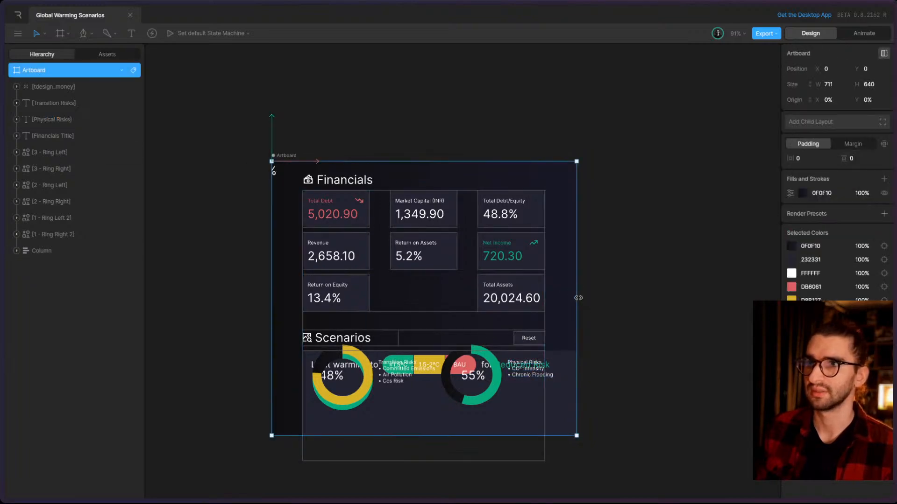
{"action": "left_click_drag", "start_coordinate": [578, 297], "coordinate": [640, 304]}
- Try a Fixed width on the layout containing the Scenarios group, then restore its Fill width
{"action": "left_click", "coordinate": [577, 348]}
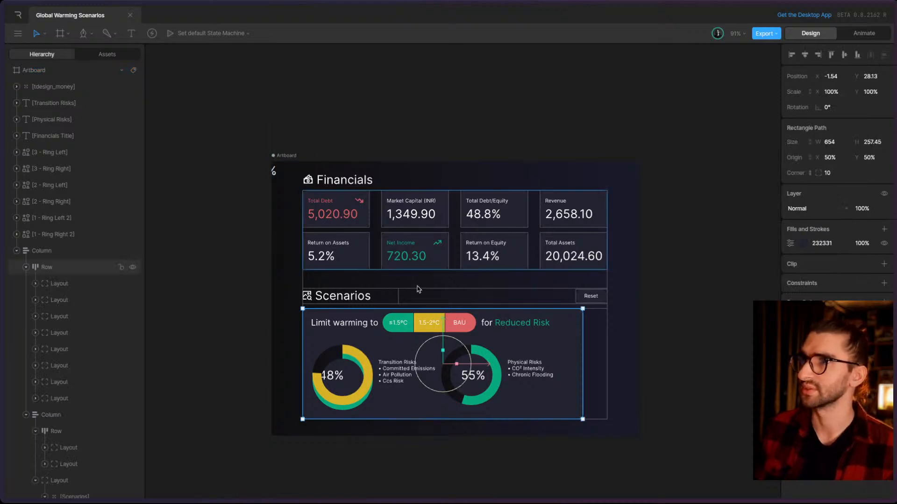
{"action": "scroll", "coordinate": [108, 280], "scroll_direction": "down", "scroll_amount": 3}
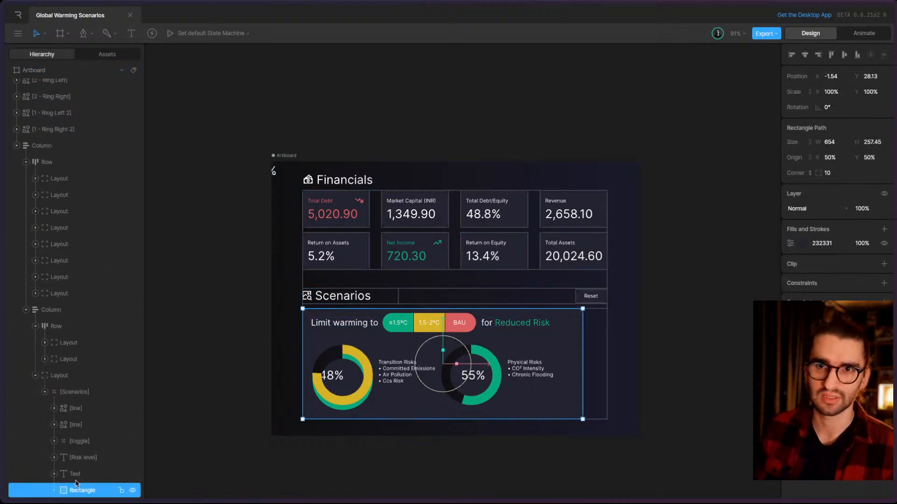
{"action": "left_click", "coordinate": [65, 393]}
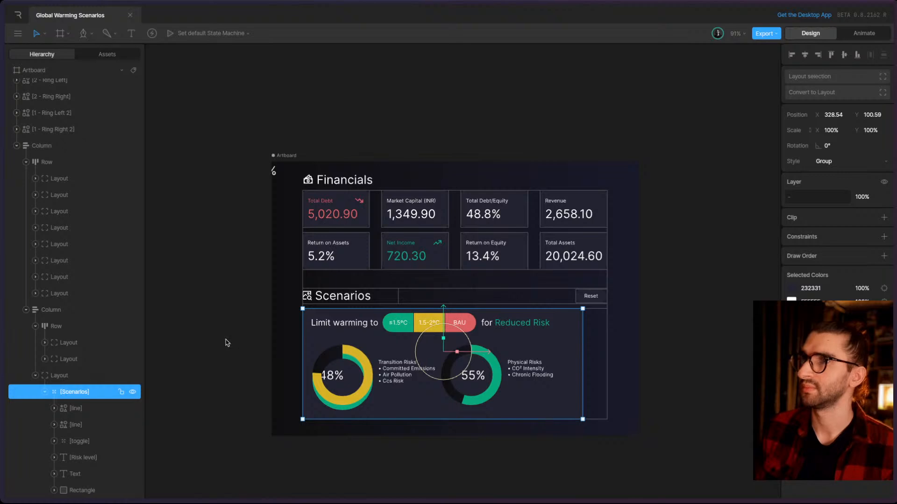
{"action": "left_click", "coordinate": [60, 381]}
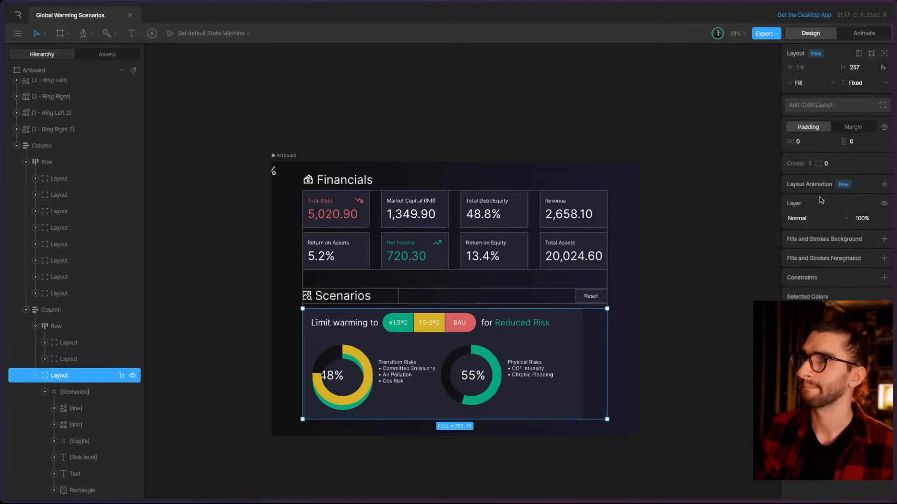
{"action": "left_click", "coordinate": [807, 83]}
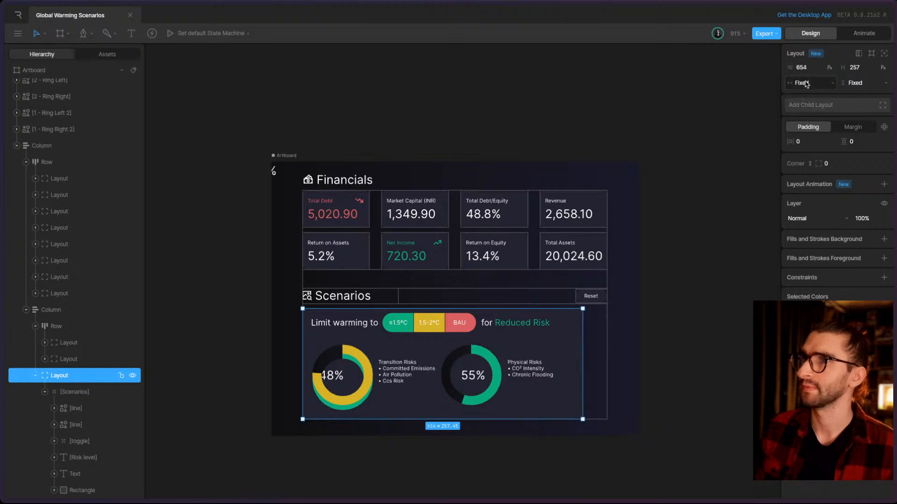
{"action": "left_click", "coordinate": [807, 96]}
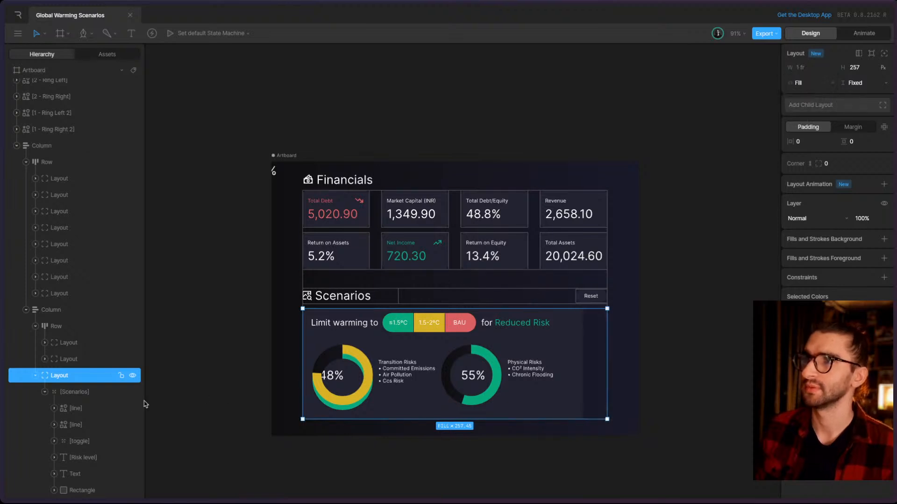
- Try converting the Scenarios group itself into a layout, then undo the conversion
{"action": "left_click", "coordinate": [11, 392]}
{"action": "left_click", "coordinate": [45, 394]}
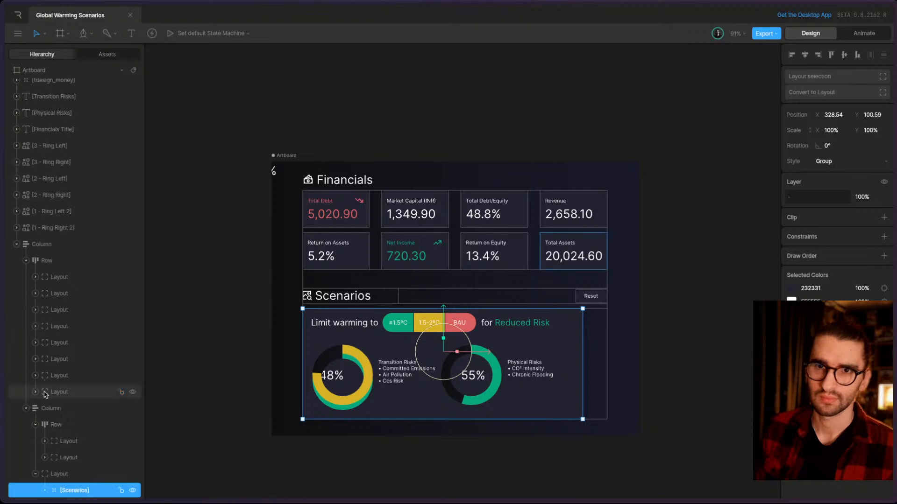
{"action": "left_click", "coordinate": [45, 490]}
{"action": "scroll", "coordinate": [61, 448], "scroll_direction": "down", "scroll_amount": 3}
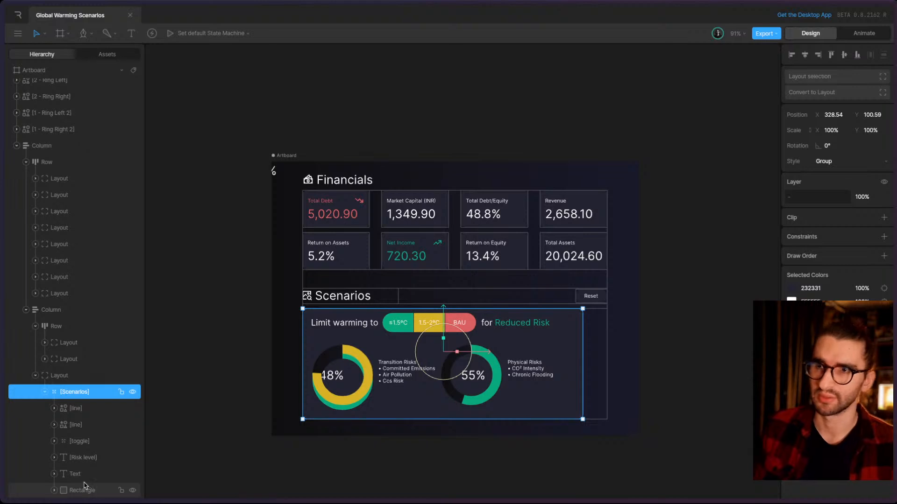
{"action": "left_click", "coordinate": [864, 164]}
{"action": "left_click", "coordinate": [798, 162]}
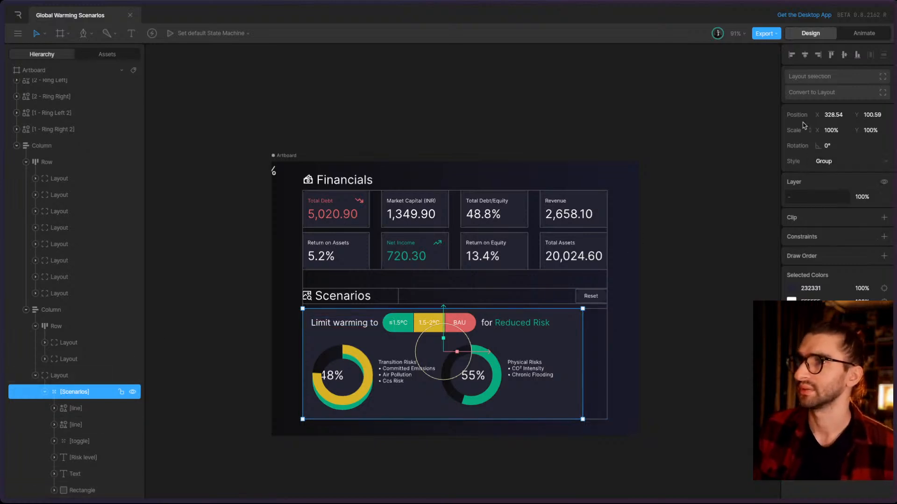
{"action": "left_click", "coordinate": [810, 92]}
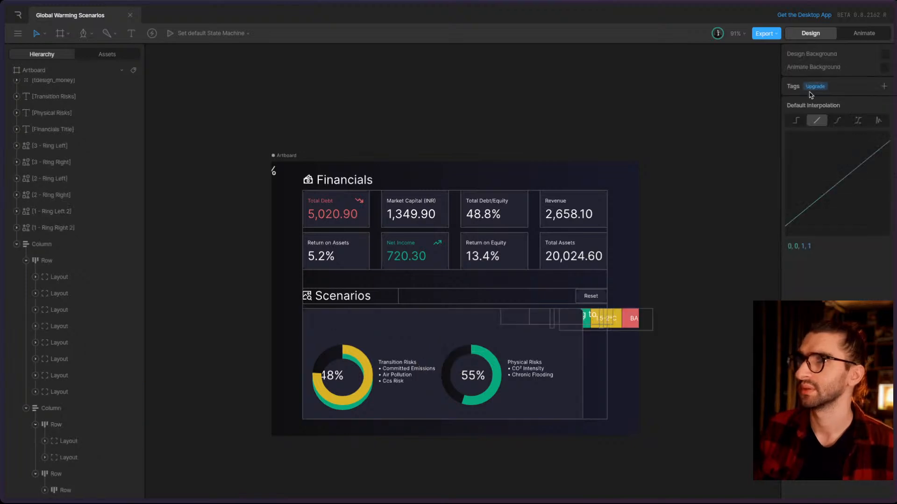
{"action": "left_click", "coordinate": [579, 366]}
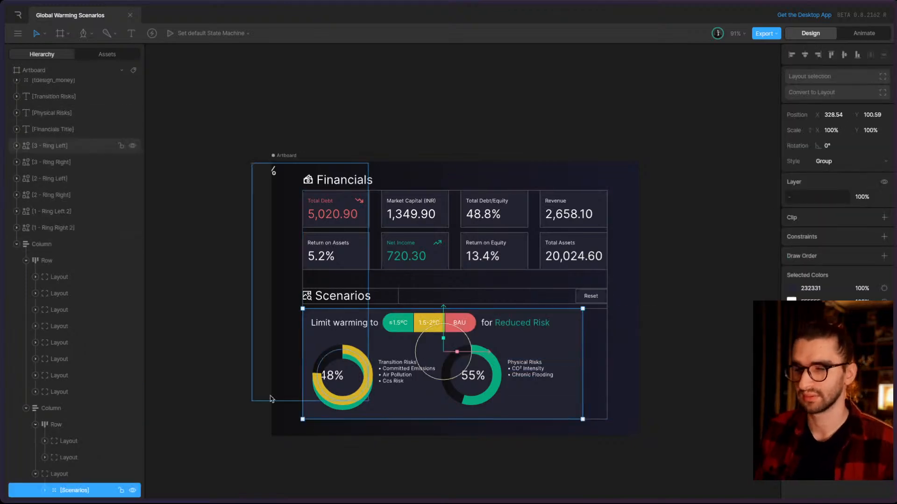
- Try wrapping the Scenarios group in a new layout nested inside its existing layout
{"action": "left_click", "coordinate": [68, 474]}
{"action": "left_click", "coordinate": [70, 486]}
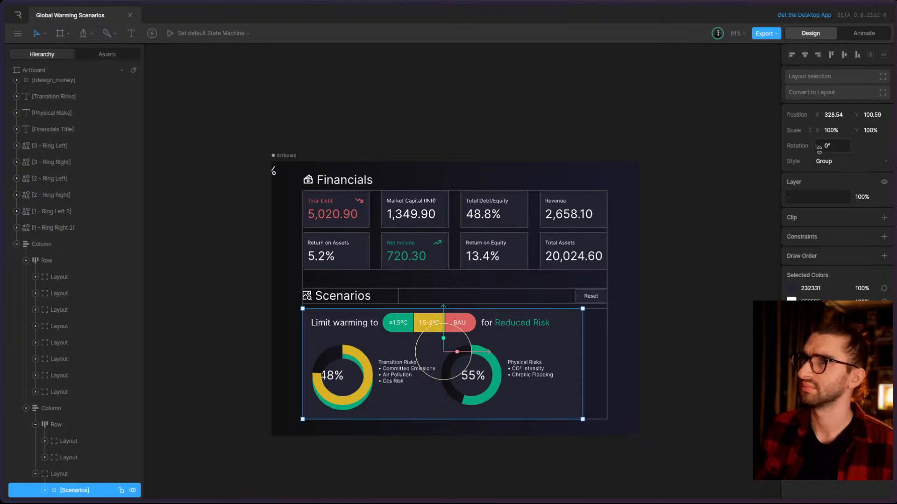
{"action": "left_click", "coordinate": [825, 162]}
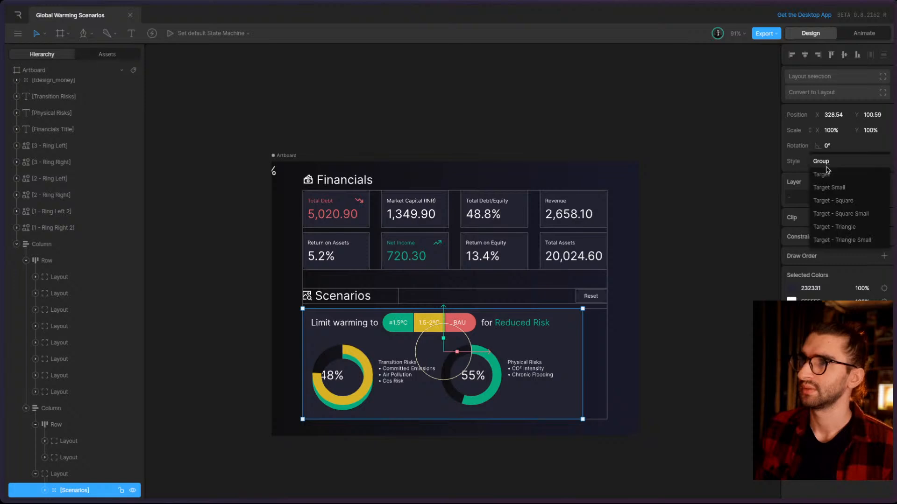
{"action": "left_click", "coordinate": [816, 161]}
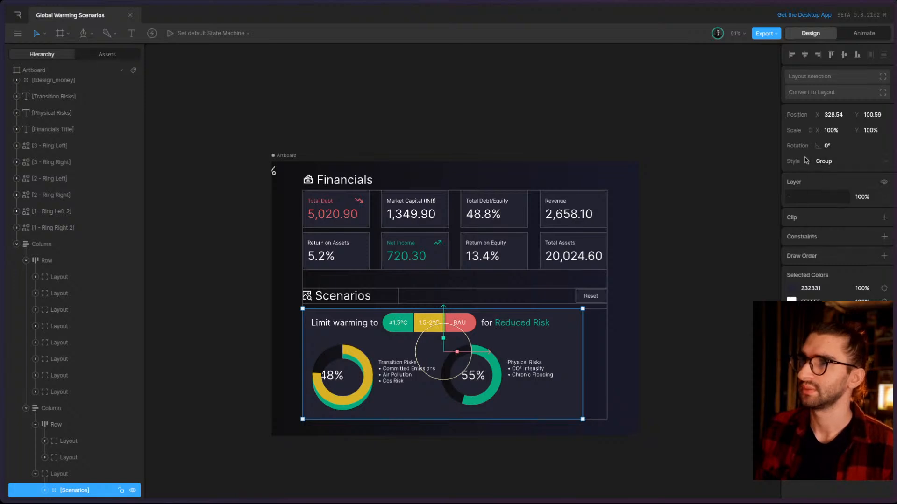
{"action": "left_click", "coordinate": [818, 84]}
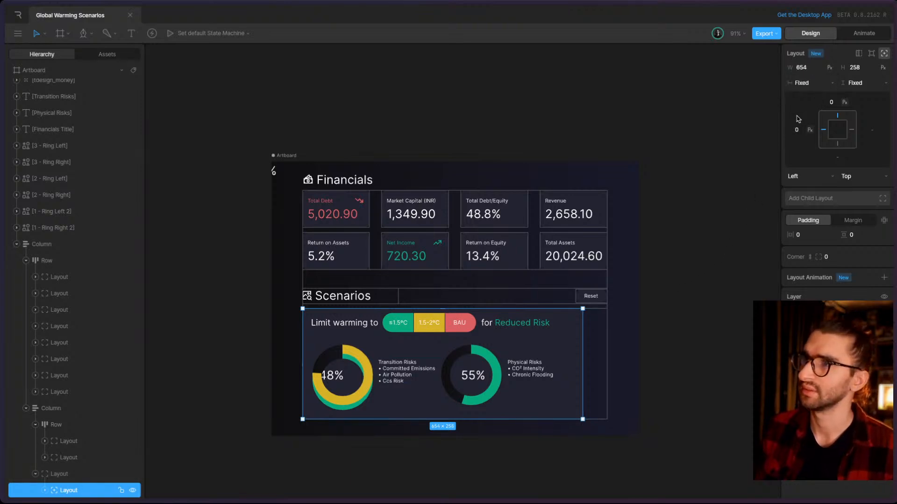
- Compare the parent layout, the nested layout and the Scenarios group, then undo the wrapping
{"action": "left_click", "coordinate": [77, 474]}
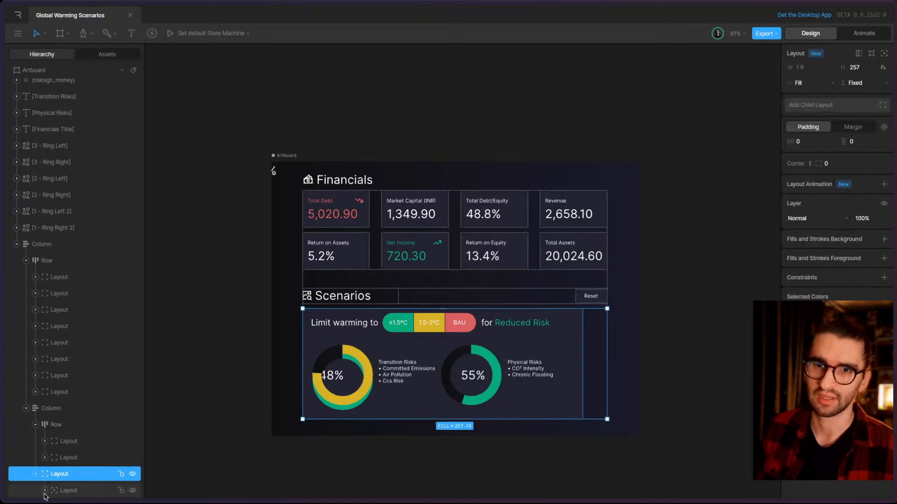
{"action": "left_click", "coordinate": [45, 491]}
{"action": "left_click", "coordinate": [82, 486]}
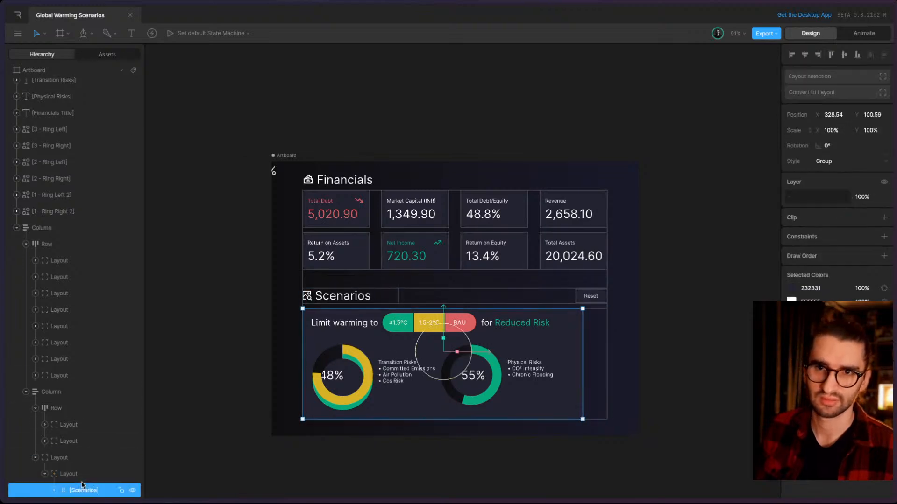
{"action": "left_click", "coordinate": [80, 477]}
{"action": "left_click", "coordinate": [80, 487]}
{"action": "key", "text": "Escape"}
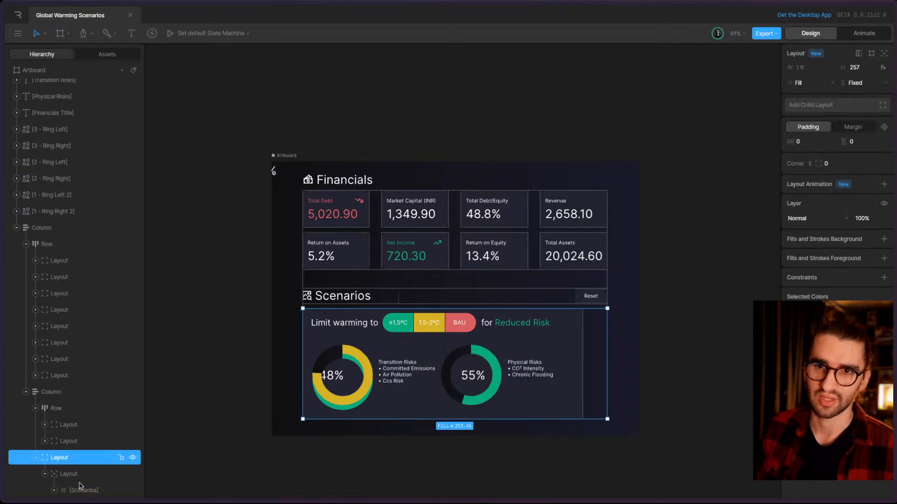
{"action": "left_click", "coordinate": [79, 486]}
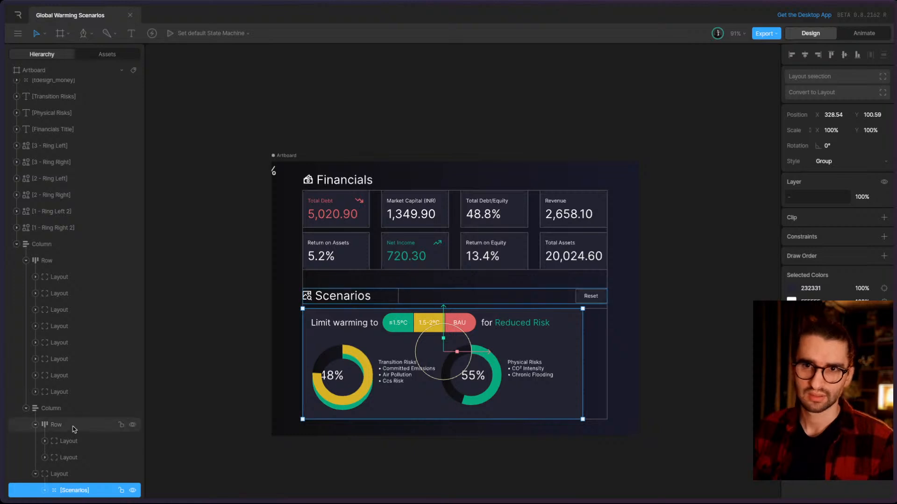
- Examine the Scenarios background rectangle's nested path and its fill options
{"action": "left_click", "coordinate": [45, 491]}
{"action": "scroll", "coordinate": [44, 486], "scroll_direction": "down", "scroll_amount": 2}
{"action": "left_click", "coordinate": [57, 490]}
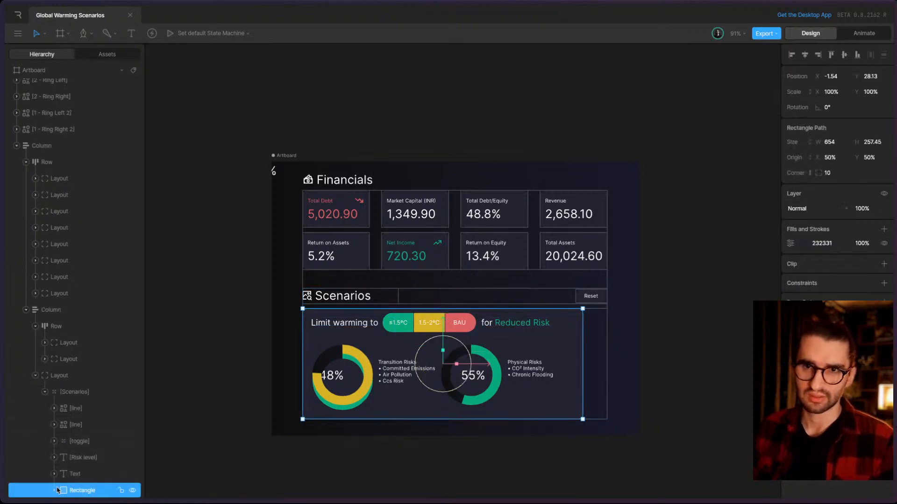
{"action": "left_click", "coordinate": [54, 491]}
{"action": "scroll", "coordinate": [57, 485], "scroll_direction": "down", "scroll_amount": 1}
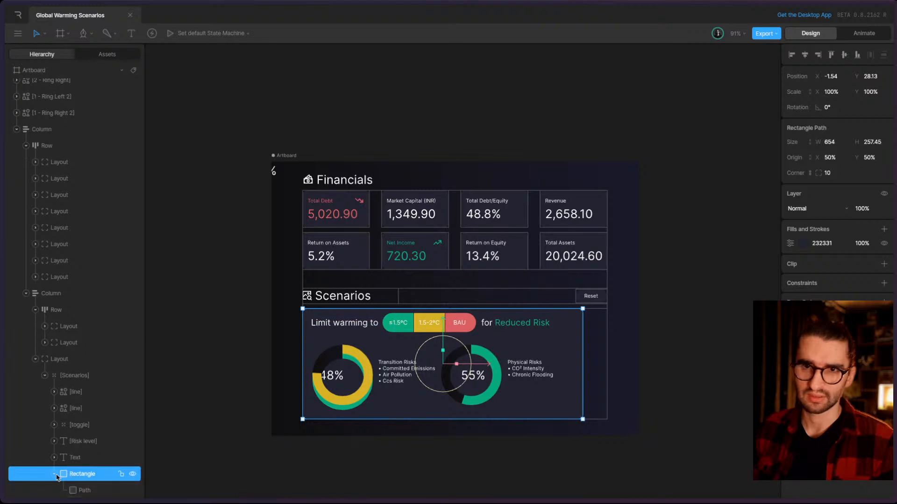
{"action": "left_click", "coordinate": [56, 475]}
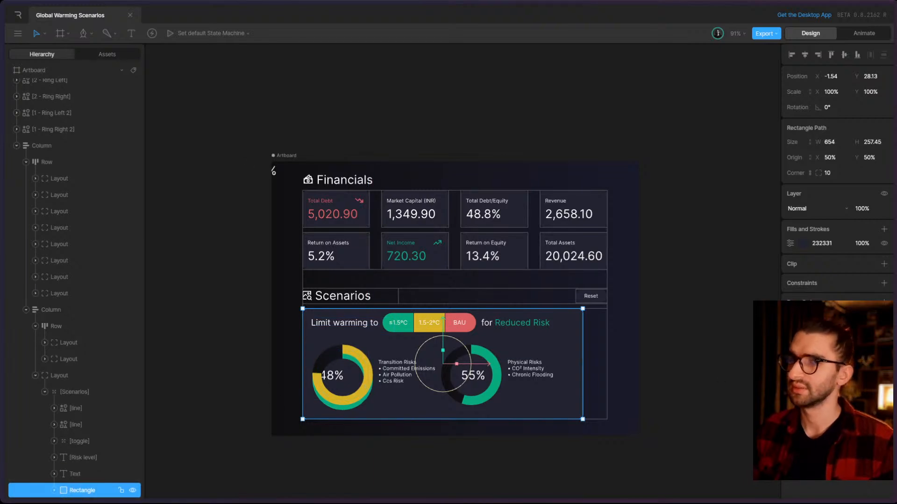
{"action": "left_click", "coordinate": [828, 247]}
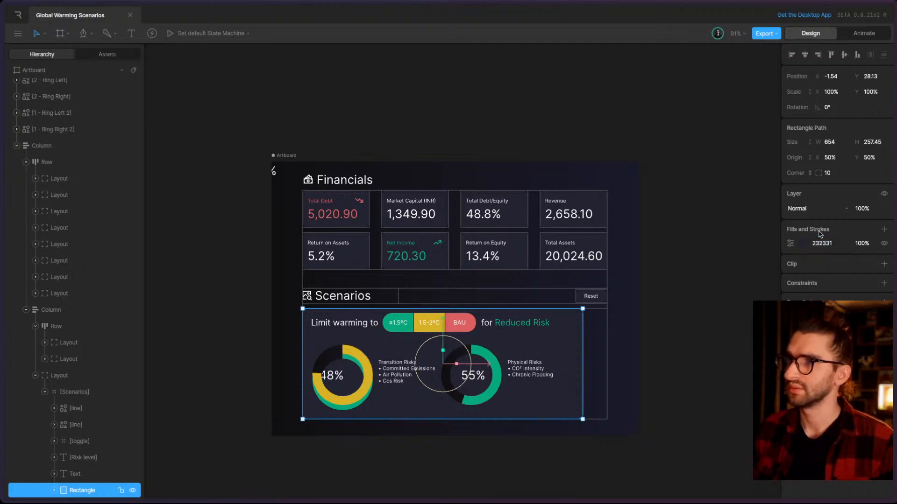
{"action": "left_click", "coordinate": [789, 243]}
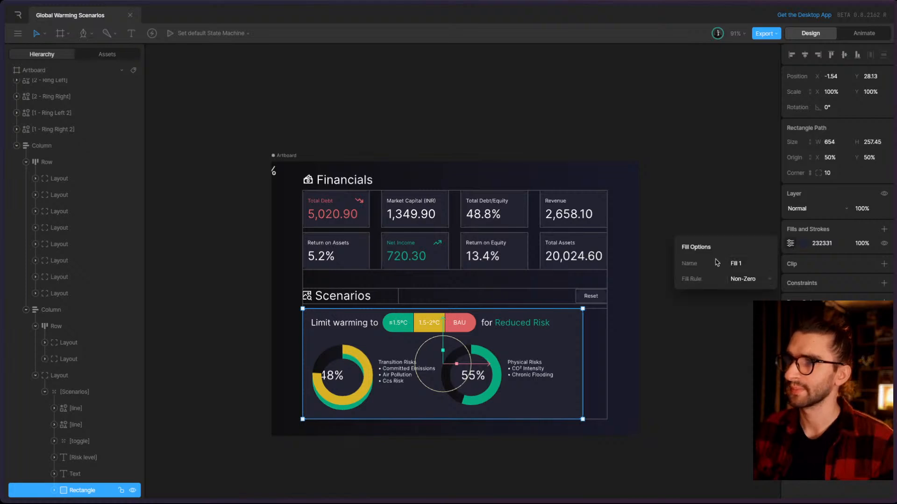
{"action": "left_click", "coordinate": [789, 243]}
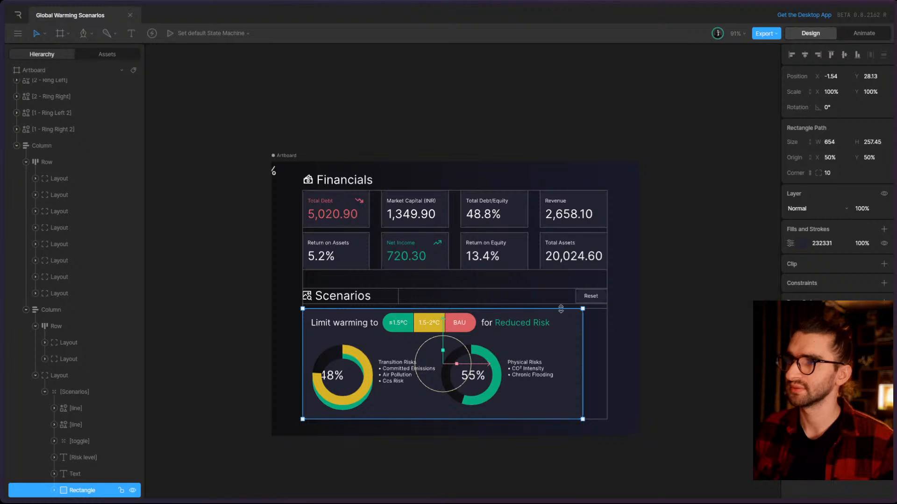
- Add a draw order rule to the Scenarios group, check its settings, and delete the rule
{"action": "left_click", "coordinate": [76, 392]}
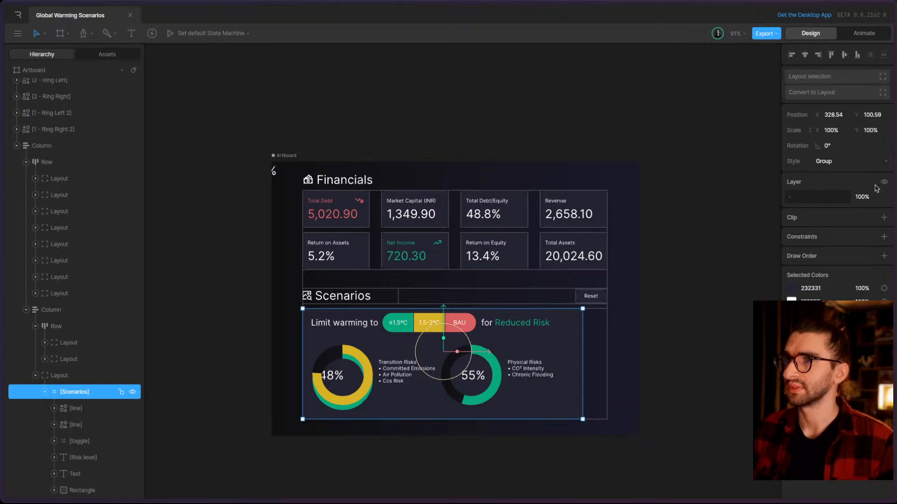
{"action": "left_click", "coordinate": [884, 256]}
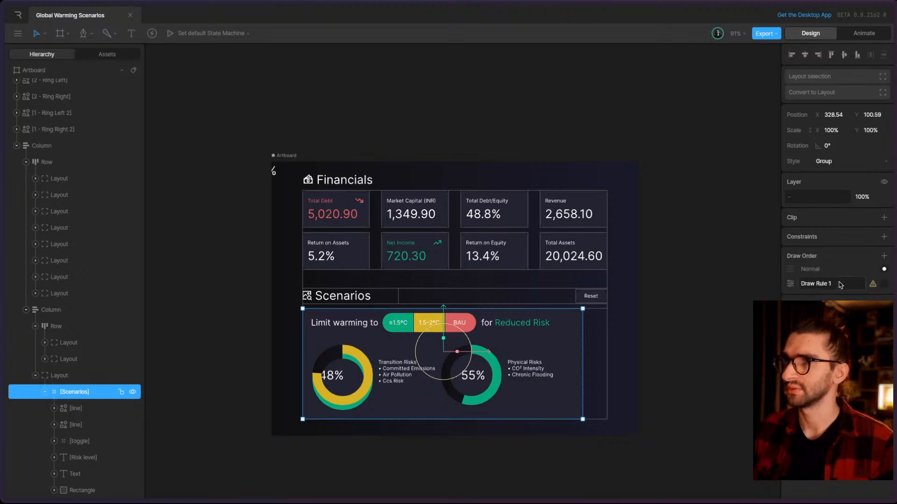
{"action": "left_click", "coordinate": [790, 284]}
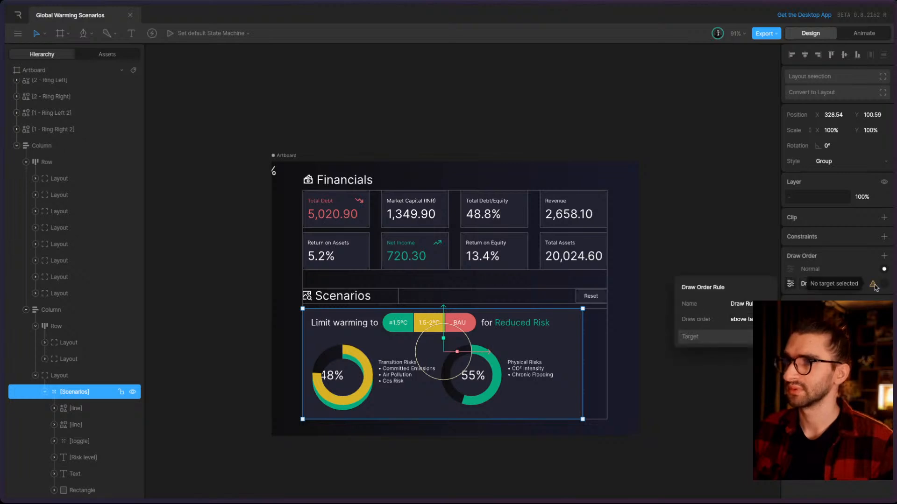
{"action": "left_click", "coordinate": [790, 285]}
{"action": "left_click", "coordinate": [790, 285]}
{"action": "left_click", "coordinate": [790, 285]}
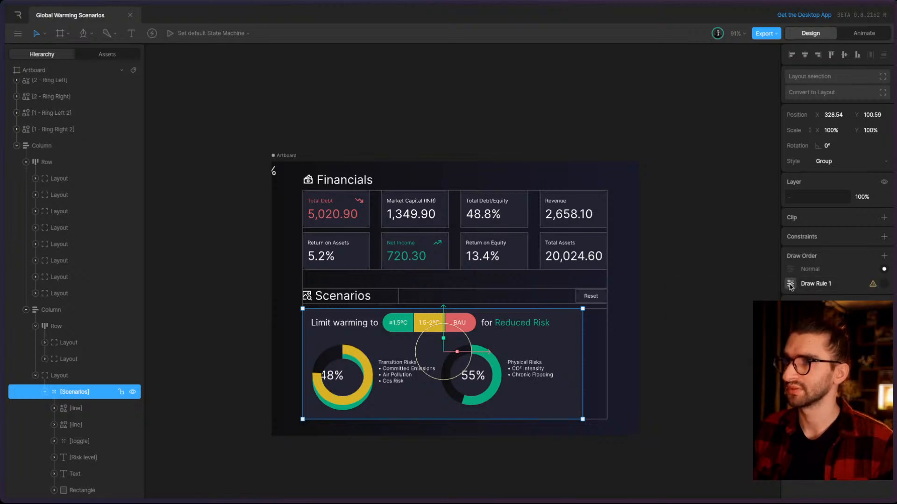
{"action": "right_click", "coordinate": [790, 285]}
{"action": "left_click", "coordinate": [799, 291]}
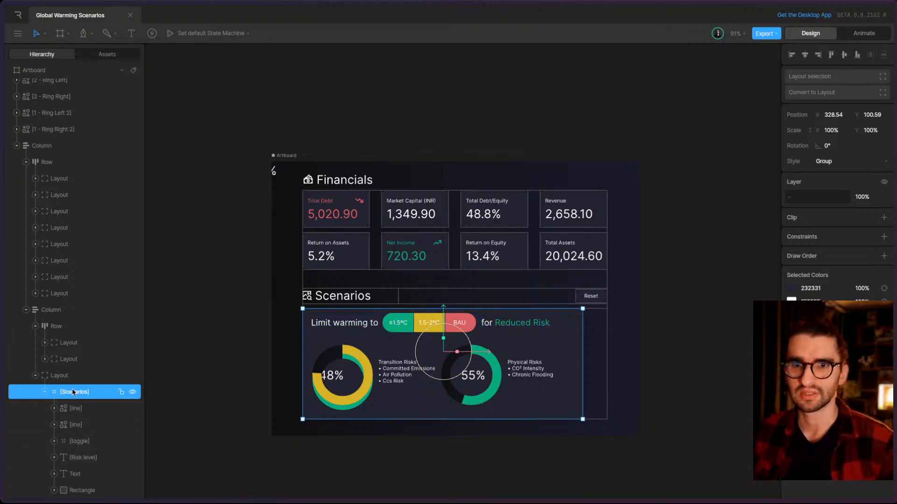
- Add a background fill with colour 232331 to the layout that contains the Scenarios group
{"action": "left_click", "coordinate": [77, 490]}
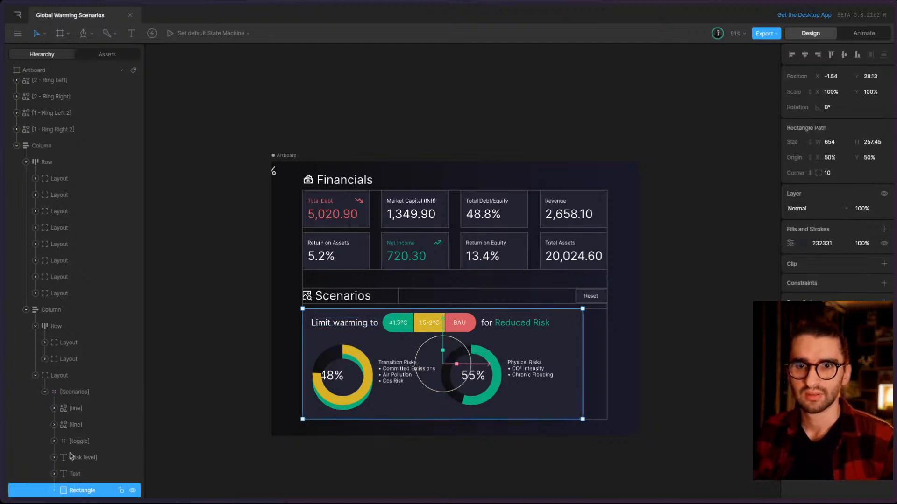
{"action": "scroll", "coordinate": [67, 410], "scroll_direction": "up", "scroll_amount": 3}
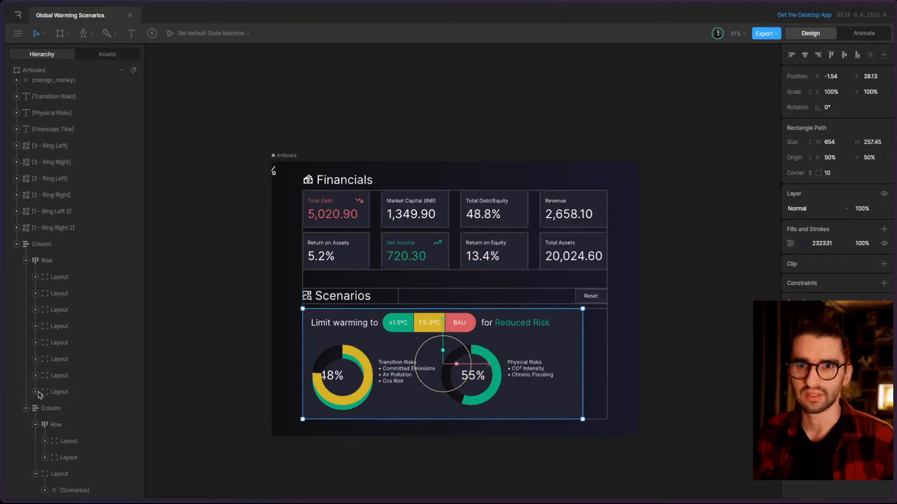
{"action": "left_click", "coordinate": [61, 474]}
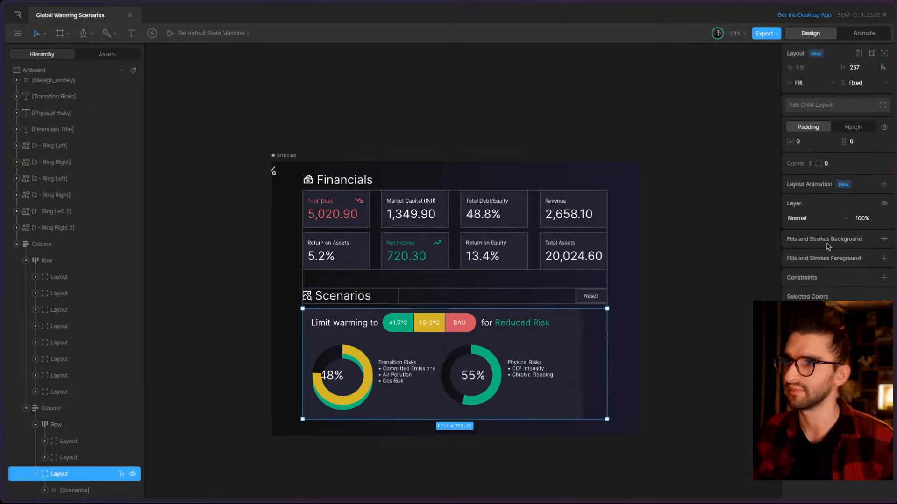
{"action": "left_click", "coordinate": [68, 490]}
{"action": "left_click", "coordinate": [68, 478]}
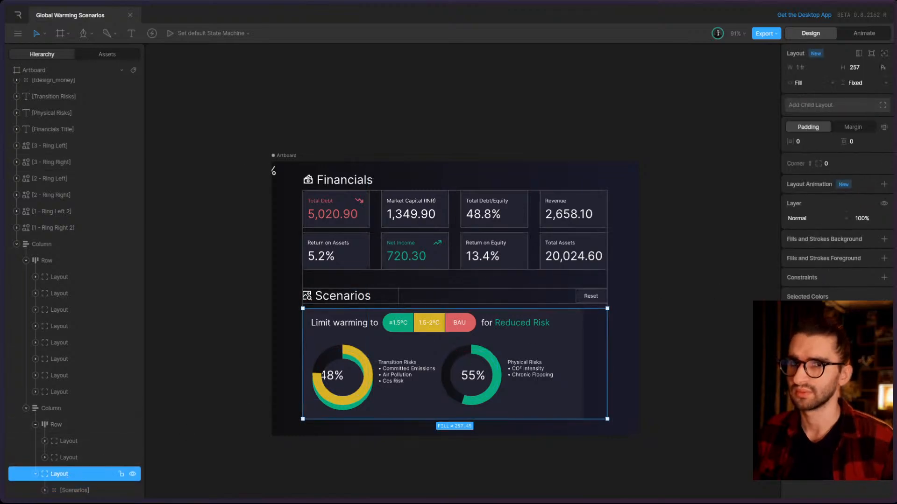
{"action": "left_click", "coordinate": [883, 240]}
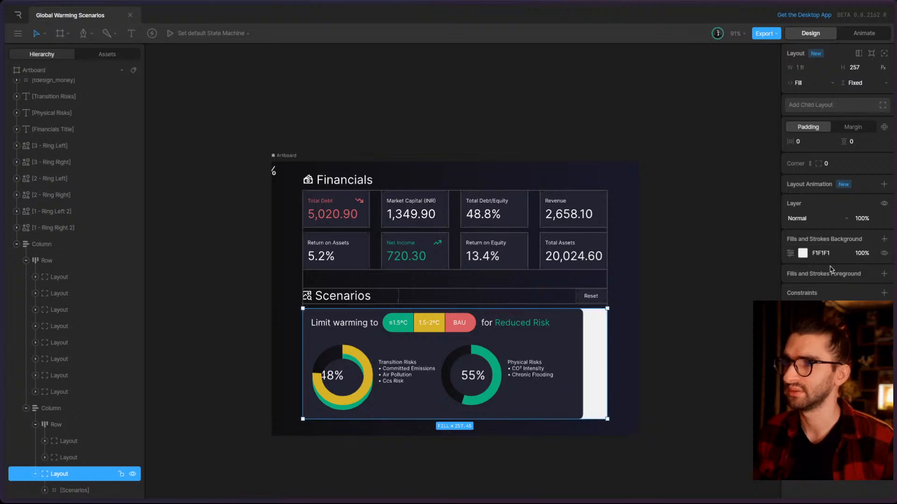
{"action": "left_click", "coordinate": [823, 254]}
{"action": "type", "text": "232331"}
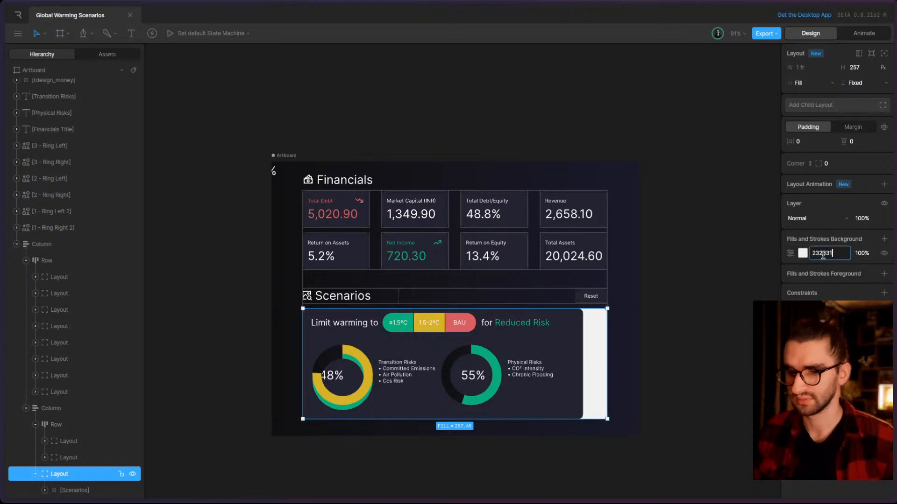
{"action": "key", "text": "Return"}
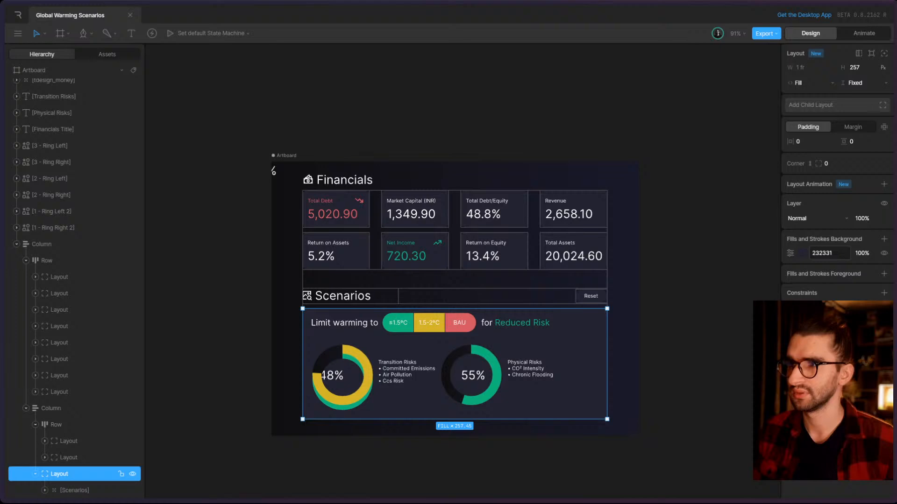
- Delete the old background rectangle from the Scenarios group and select the parent layout with the new fill
{"action": "left_click", "coordinate": [541, 347]}
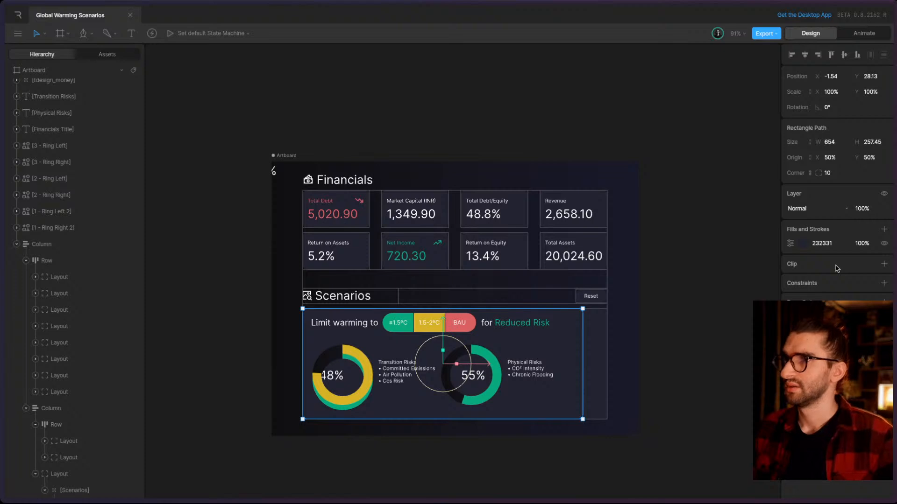
{"action": "key", "text": "Escape"}
{"action": "double_click", "coordinate": [512, 341]}
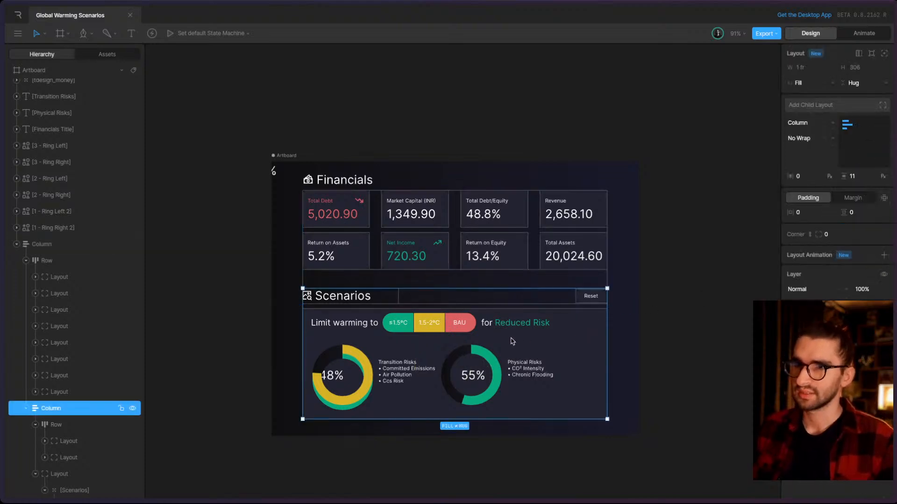
{"action": "double_click", "coordinate": [428, 335]}
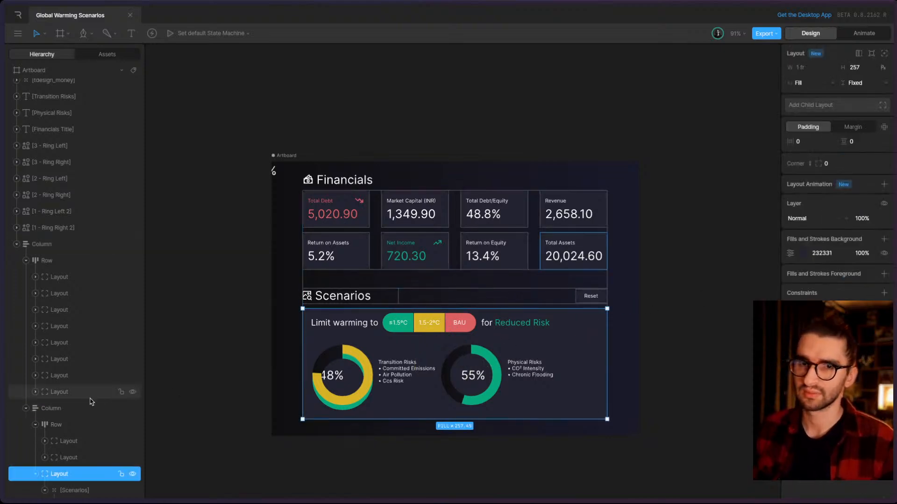
- Group the two divider lines with the toggle inside the Scenarios group
{"action": "scroll", "coordinate": [87, 413], "scroll_direction": "down", "scroll_amount": 3}
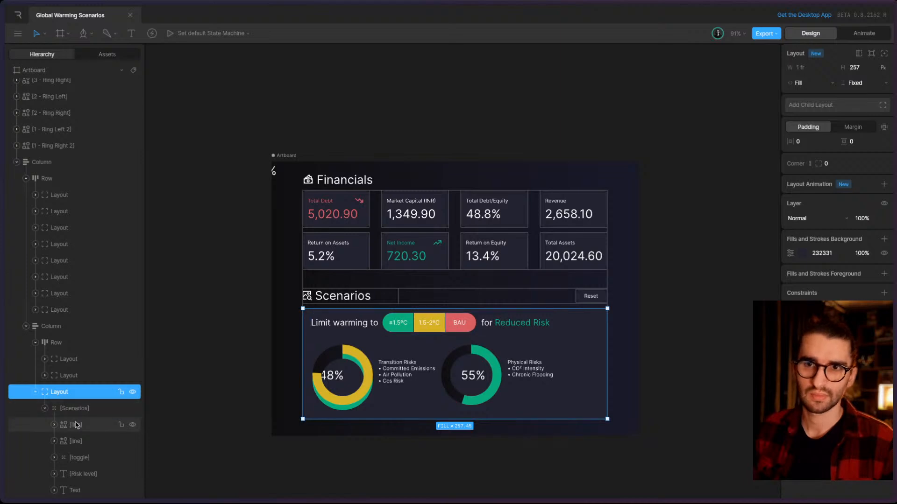
{"action": "left_click", "coordinate": [76, 425]}
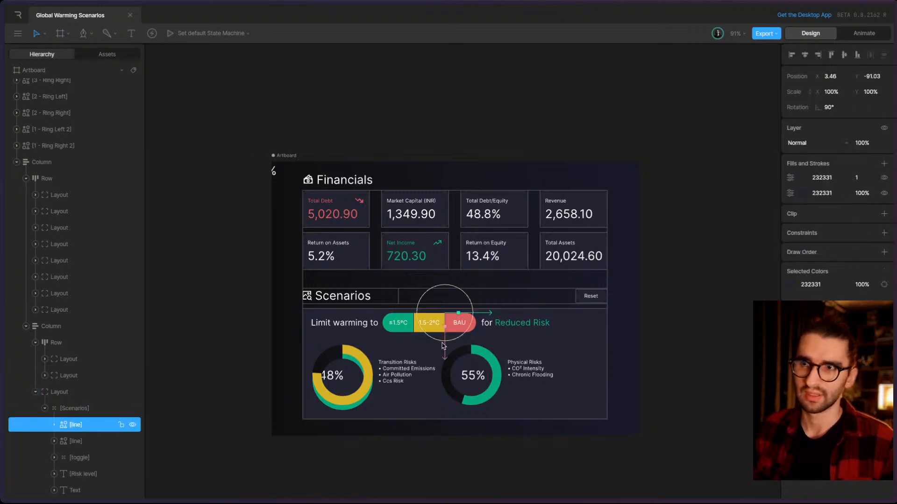
{"action": "left_click", "coordinate": [71, 445]}
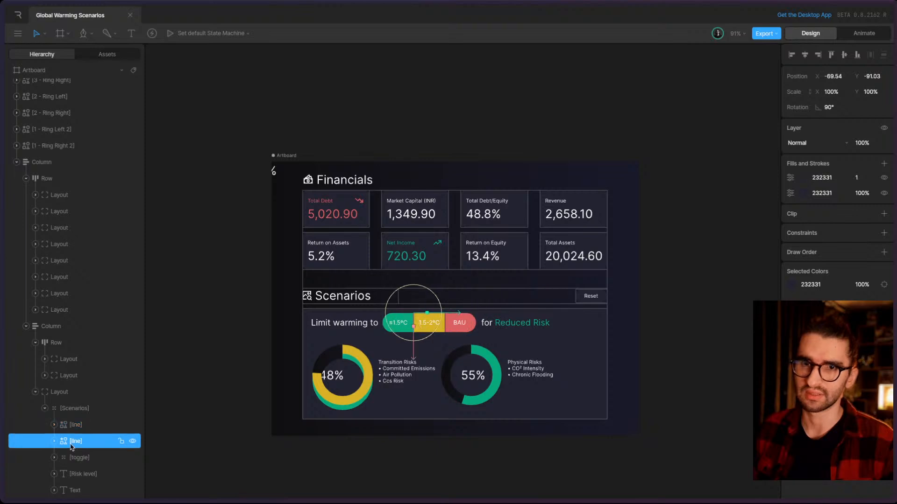
{"action": "left_click", "coordinate": [80, 459]}
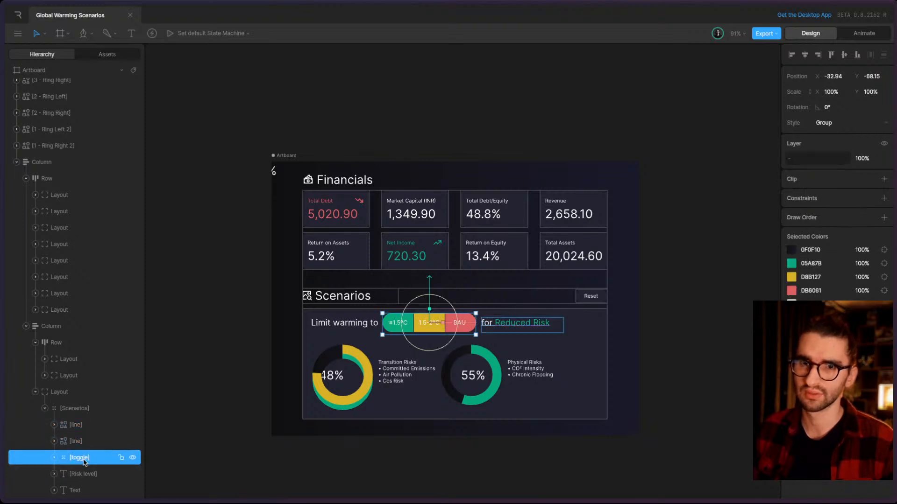
{"action": "left_click", "coordinate": [83, 426]}
{"action": "left_click", "coordinate": [82, 441]}
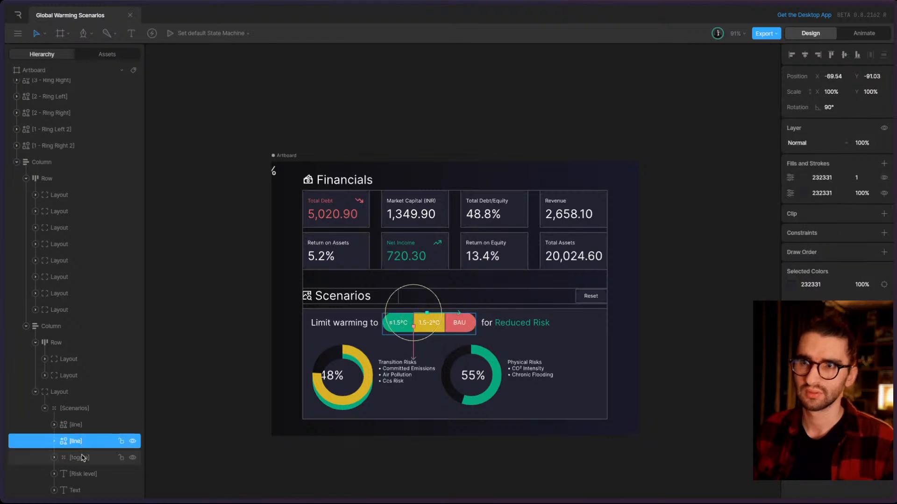
{"action": "left_click", "coordinate": [82, 457]}
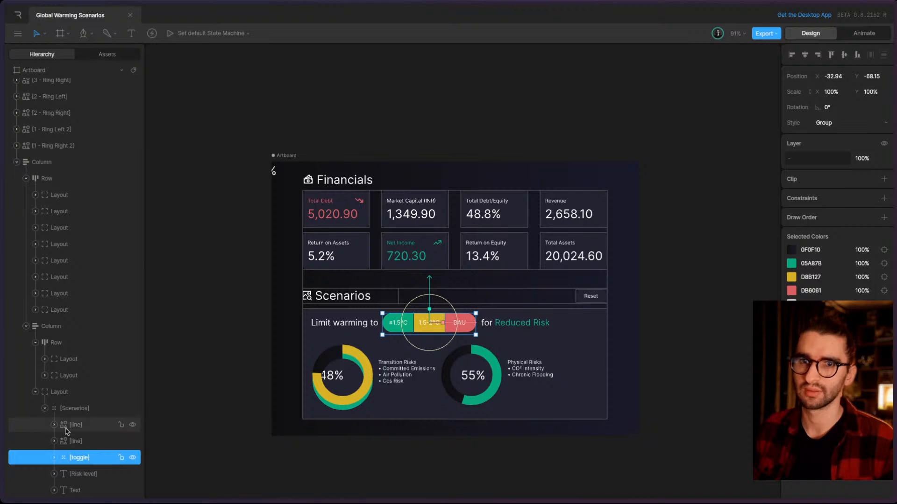
{"action": "left_click", "coordinate": [74, 441]}
{"action": "left_click", "coordinate": [72, 425]}
{"action": "left_click", "coordinate": [74, 457]}
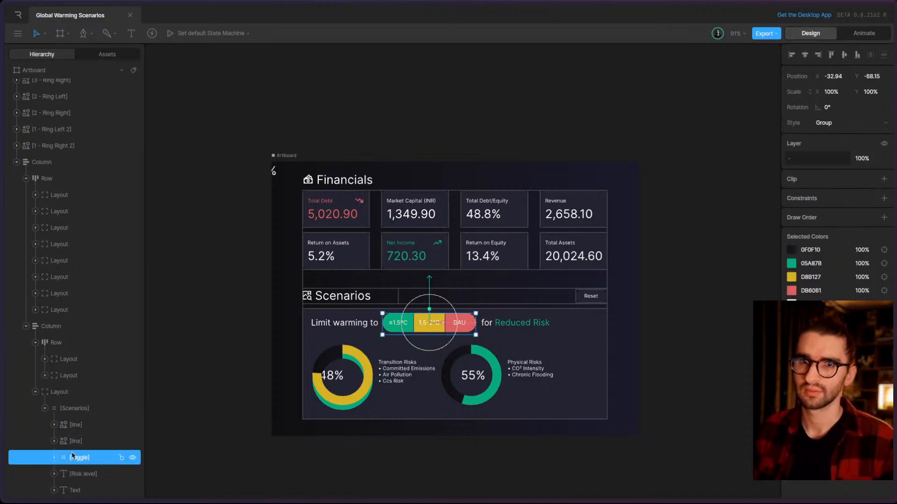
{"action": "left_click", "coordinate": [74, 426], "text": "shift"}
{"action": "key", "text": "ctrl+g"}
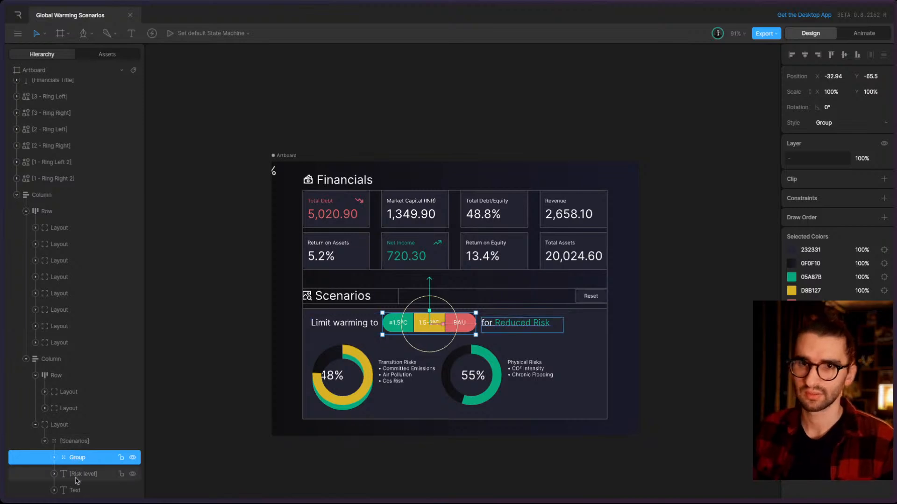
- Move the "Limit warming to" text above the new toggle group in the hierarchy, and convert the Scenarios group to a layout
{"action": "left_click_drag", "start_coordinate": [76, 490], "coordinate": [80, 452]}
{"action": "left_click", "coordinate": [85, 442]}
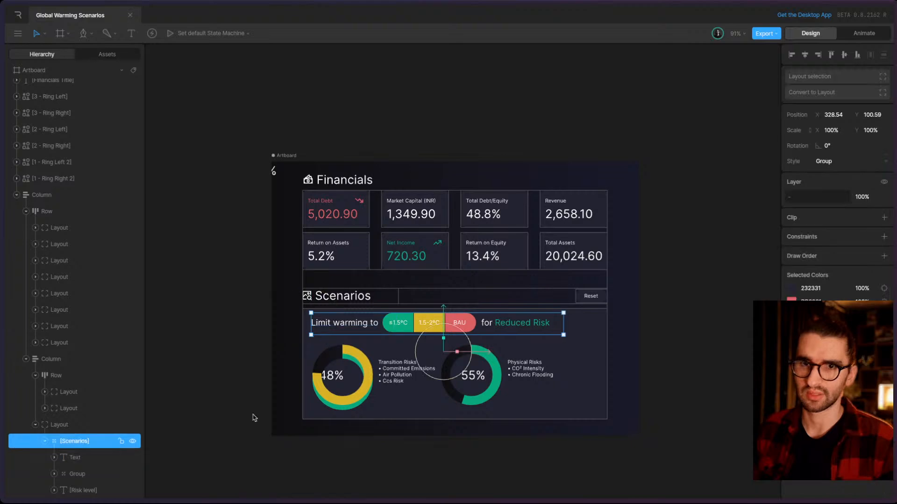
{"action": "left_click", "coordinate": [813, 92]}
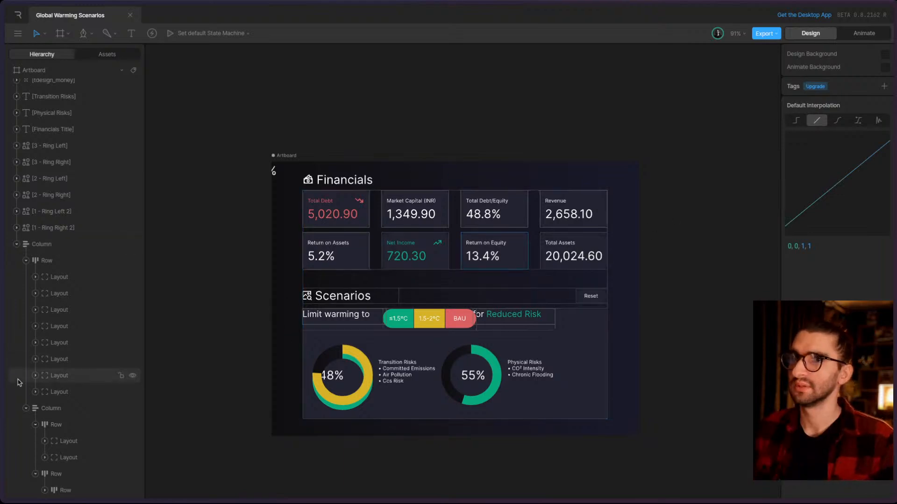
- Centre the contents of the inner heading row in both directions and set its horizontal gap to 15
{"action": "left_click", "coordinate": [78, 491]}
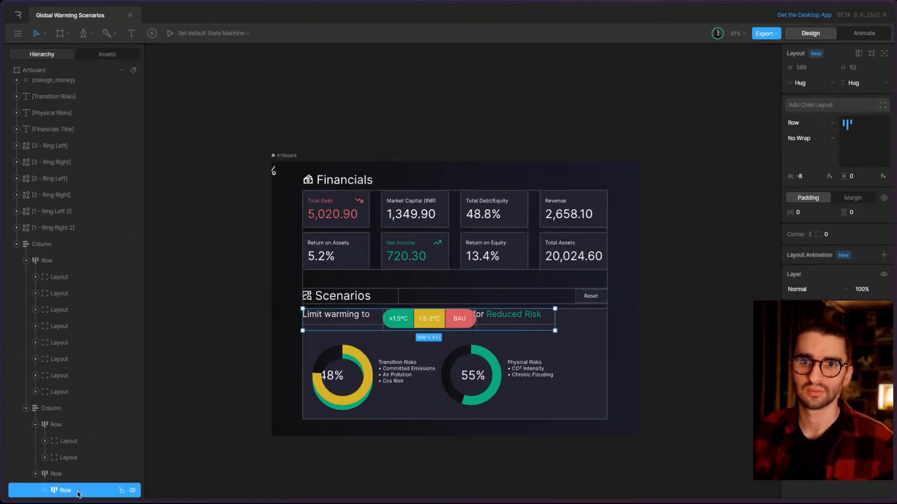
{"action": "left_click", "coordinate": [864, 141]}
{"action": "left_click", "coordinate": [808, 176]}
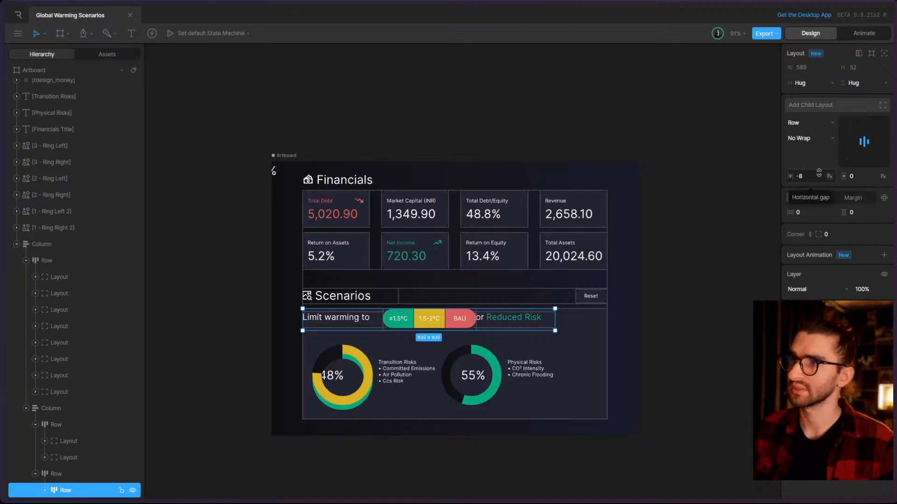
{"action": "type", "text": "16"}
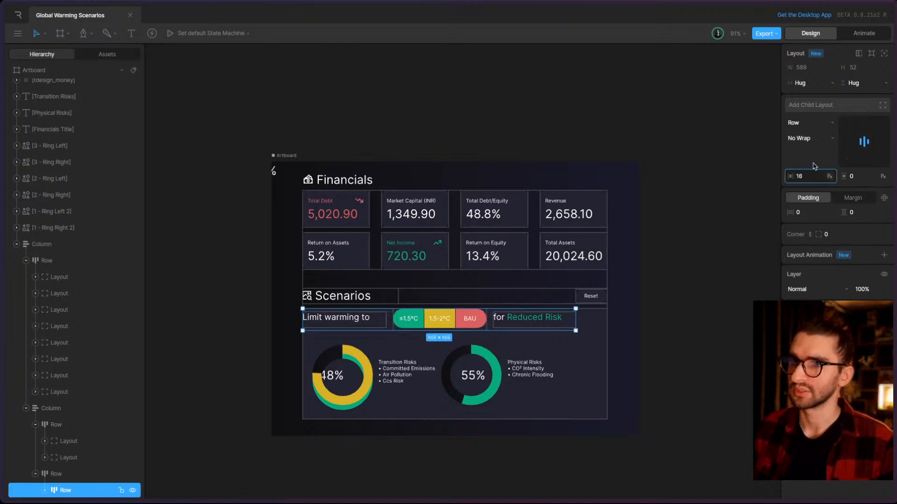
{"action": "key", "text": "Down"}
{"action": "key", "text": "Return"}
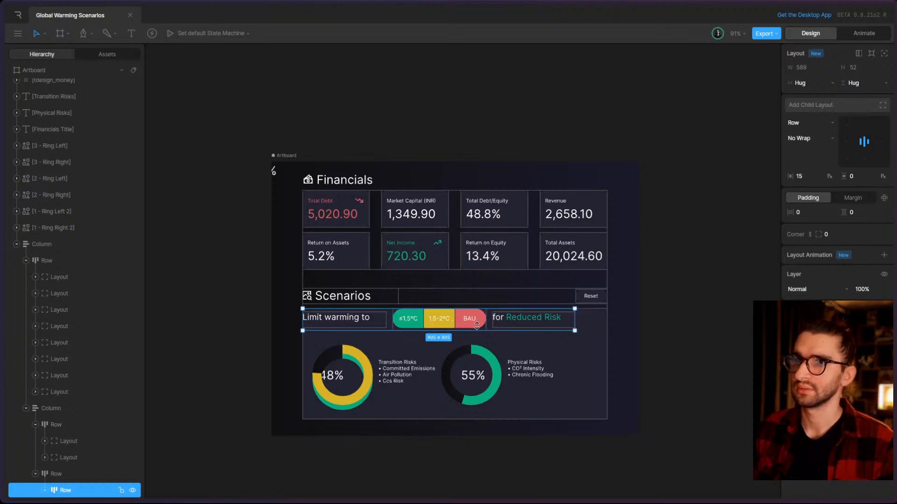
- Align the outer Scenarios row's contents to top centre and give the inner heading row a vertical margin of 12
{"action": "left_click", "coordinate": [84, 473]}
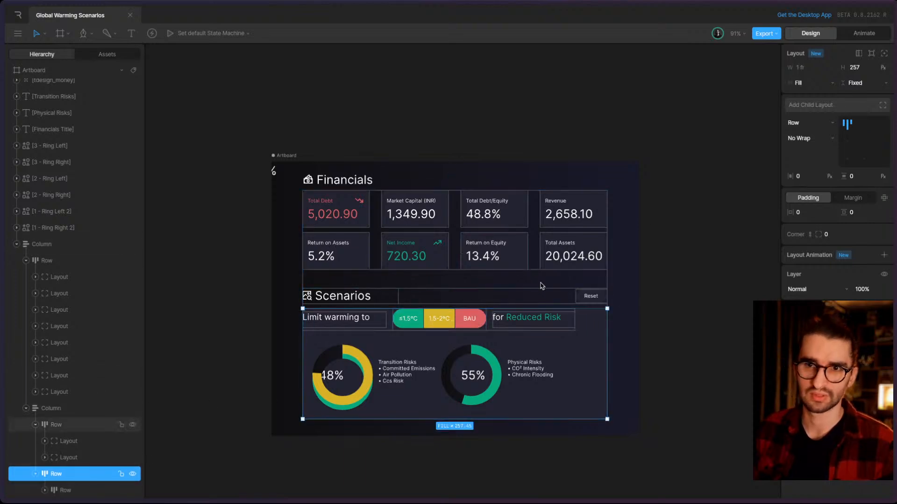
{"action": "left_click", "coordinate": [862, 129]}
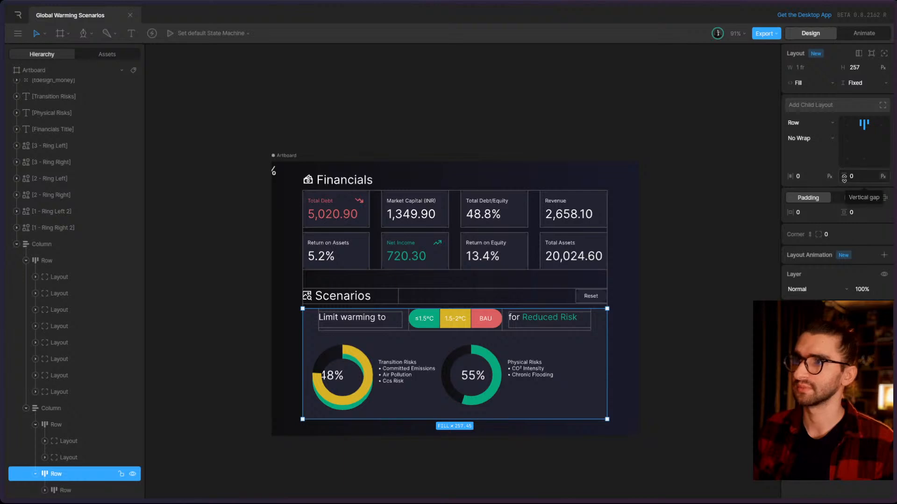
{"action": "left_click", "coordinate": [62, 491]}
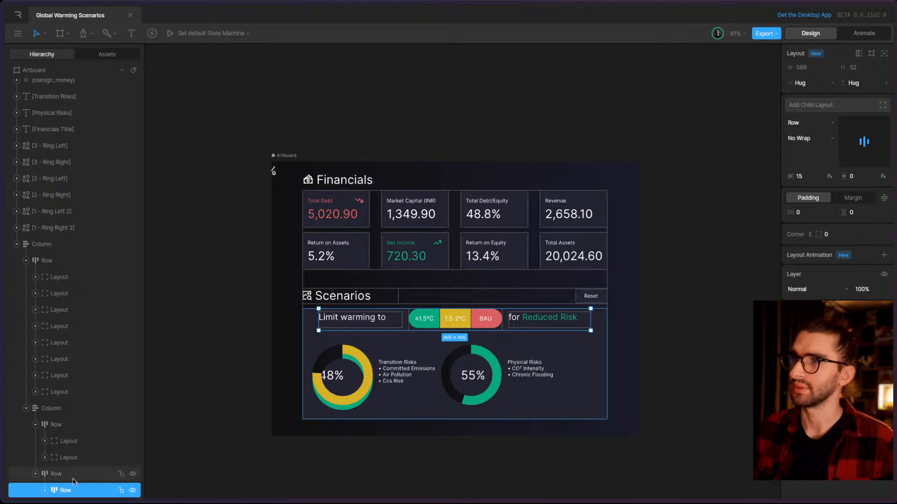
{"action": "left_click", "coordinate": [852, 198]}
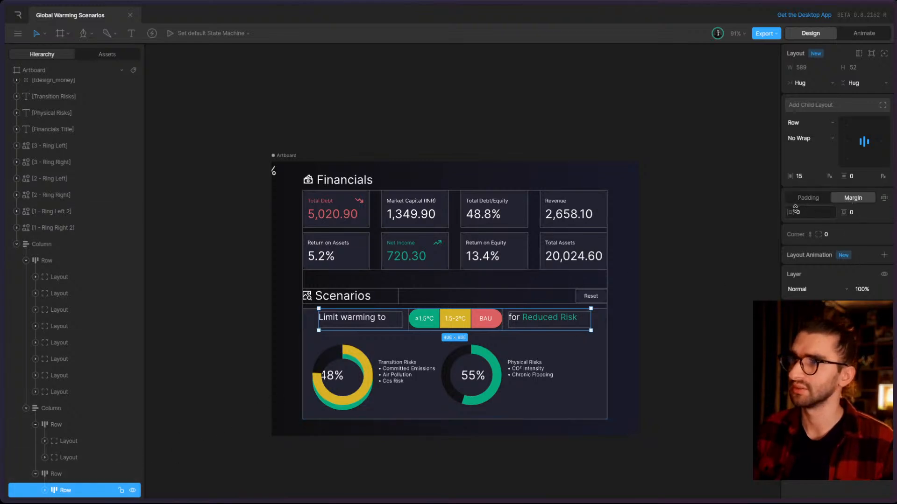
{"action": "left_click_drag", "start_coordinate": [844, 214], "coordinate": [853, 210]}
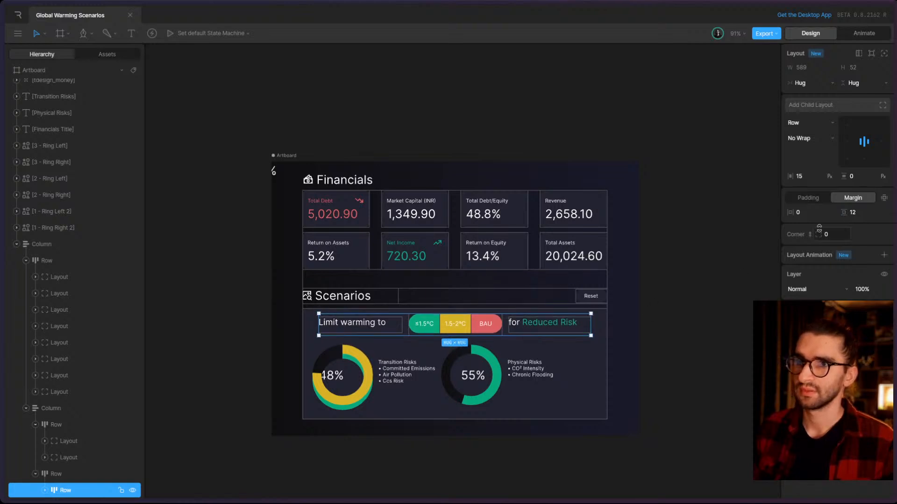
- Narrow the artboard to a width of about 846 to test how the layouts respond
{"action": "left_click", "coordinate": [295, 161]}
{"action": "mouse_move", "coordinate": [639, 261]}
{"action": "left_mouse_down"}
{"action": "mouse_move", "coordinate": [675, 256]}
{"action": "mouse_move", "coordinate": [624, 255]}
{"action": "mouse_move", "coordinate": [636, 261]}
{"action": "left_mouse_up"}
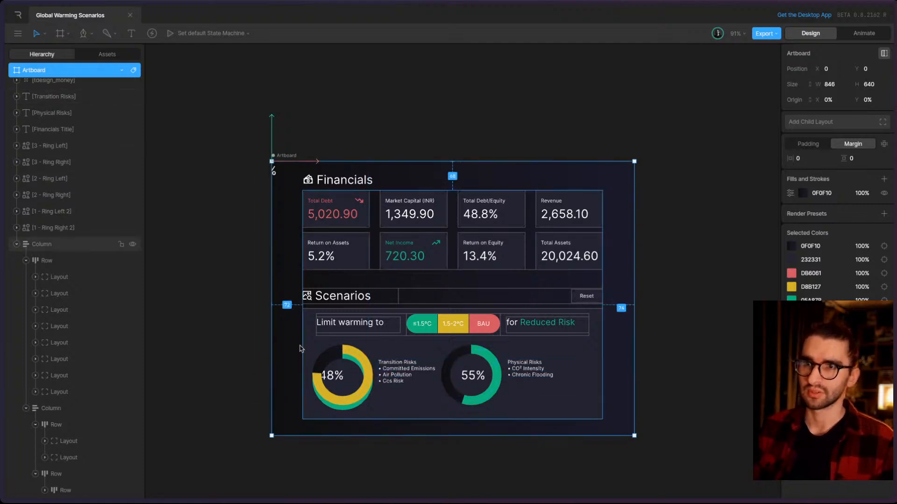
- Examine which hierarchy items hold the left and right rings and the Transition Risks and Physical Risks texts
{"action": "left_click", "coordinate": [348, 385]}
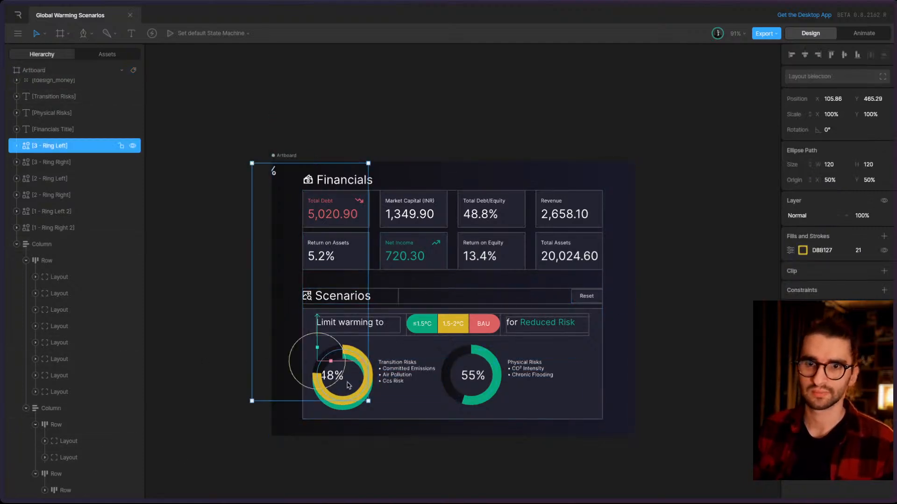
{"action": "left_click", "coordinate": [400, 373]}
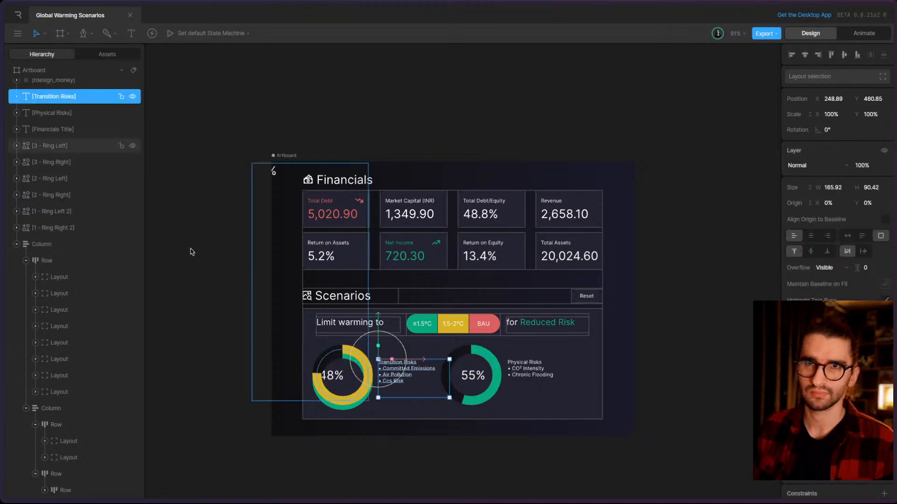
{"action": "left_click", "coordinate": [65, 84]}
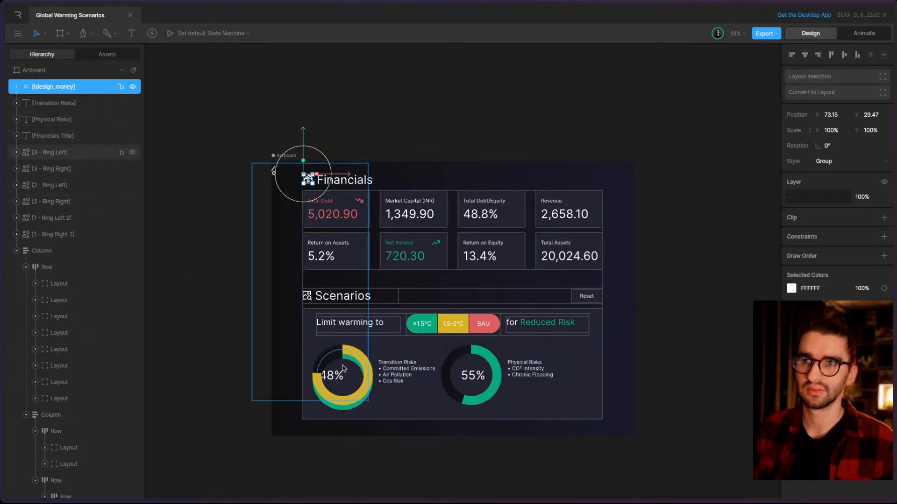
{"action": "left_click", "coordinate": [287, 344]}
{"action": "left_click_drag", "start_coordinate": [198, 331], "coordinate": [573, 411]}
{"action": "left_click_drag", "start_coordinate": [689, 409], "coordinate": [286, 345]}
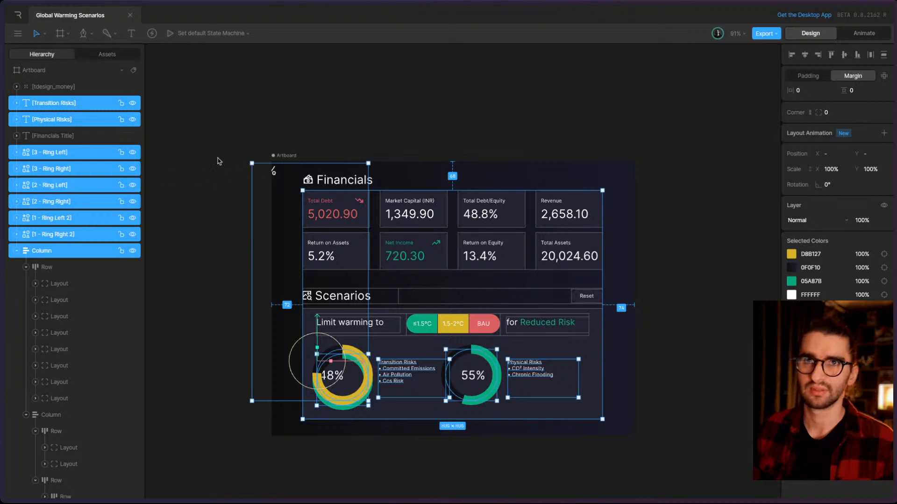
{"action": "left_click", "coordinate": [69, 121]}
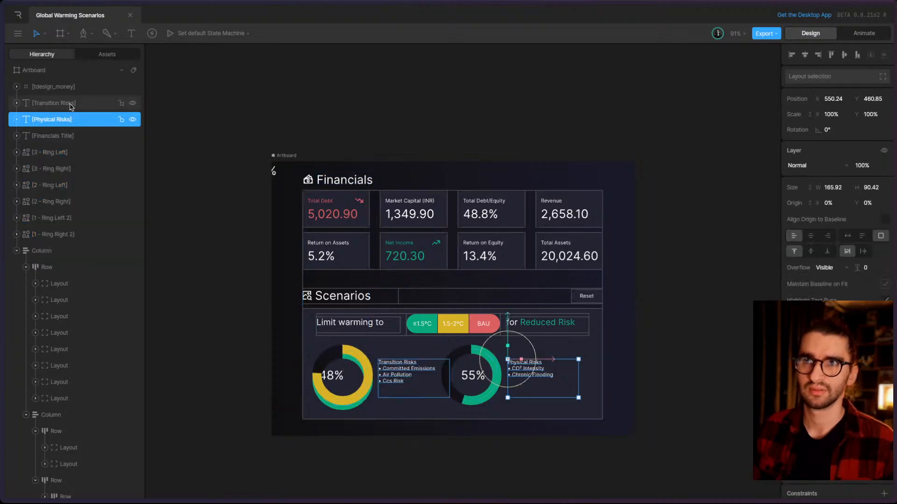
{"action": "left_click", "coordinate": [67, 109]}
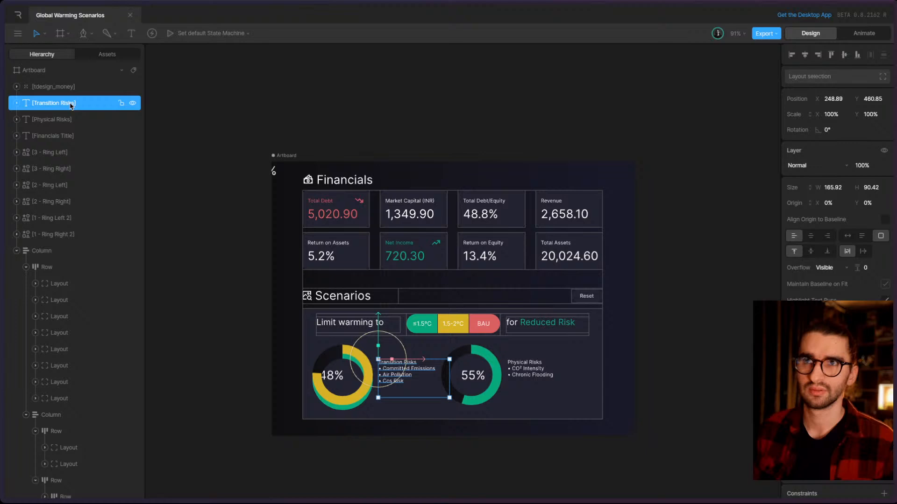
{"action": "left_click", "coordinate": [66, 153]}
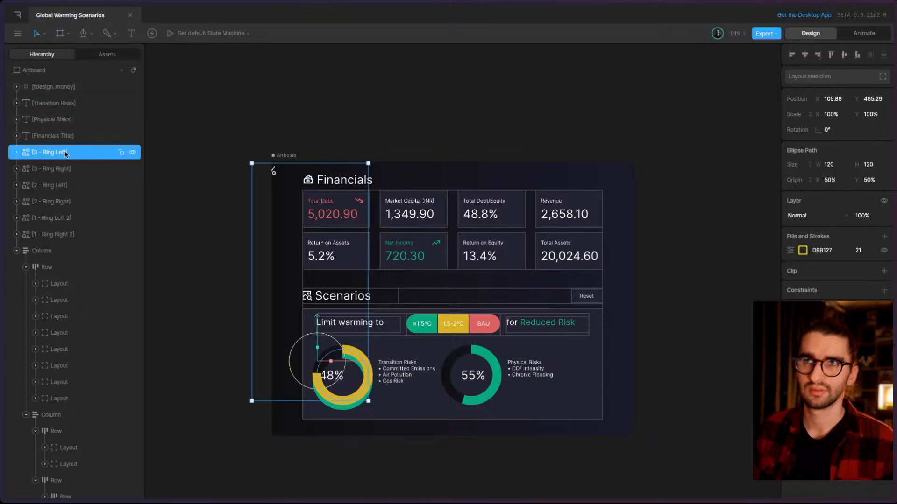
- Switch the visibility of 3 - Ring Left off and on repeatedly to identify it on the artboard, leaving it visible
{"action": "left_click", "coordinate": [135, 154]}
{"action": "left_click", "coordinate": [135, 154]}
{"action": "left_click", "coordinate": [135, 154]}
{"action": "left_click", "coordinate": [136, 154]}
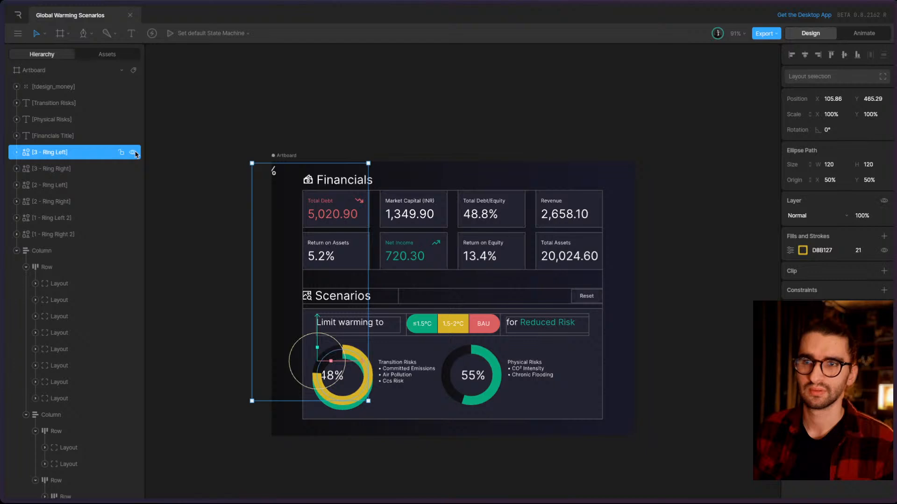
{"action": "left_click", "coordinate": [135, 154]}
{"action": "left_click", "coordinate": [136, 154]}
{"action": "left_click", "coordinate": [136, 154]}
{"action": "left_click", "coordinate": [135, 154]}
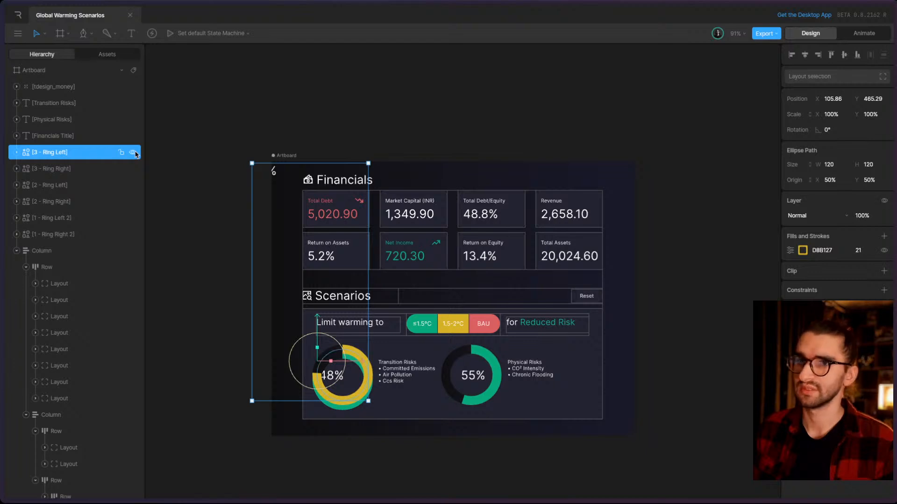
{"action": "left_click", "coordinate": [133, 152]}
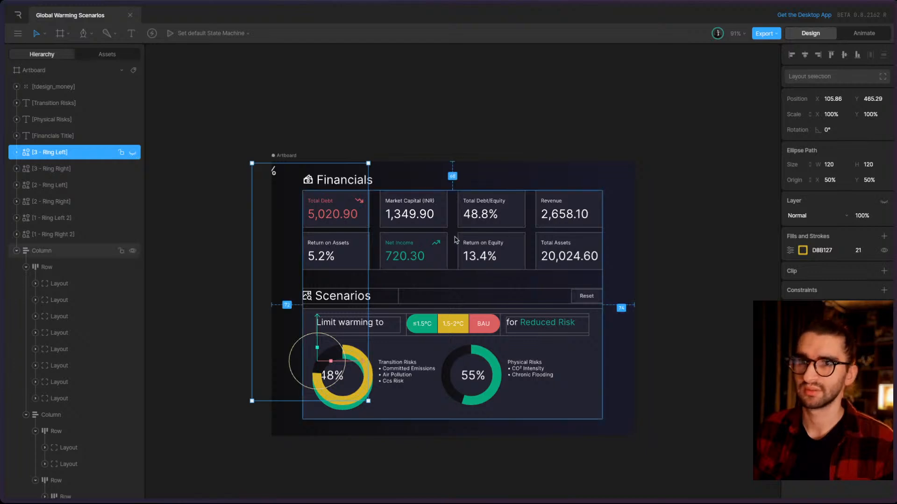
{"action": "left_click", "coordinate": [132, 154]}
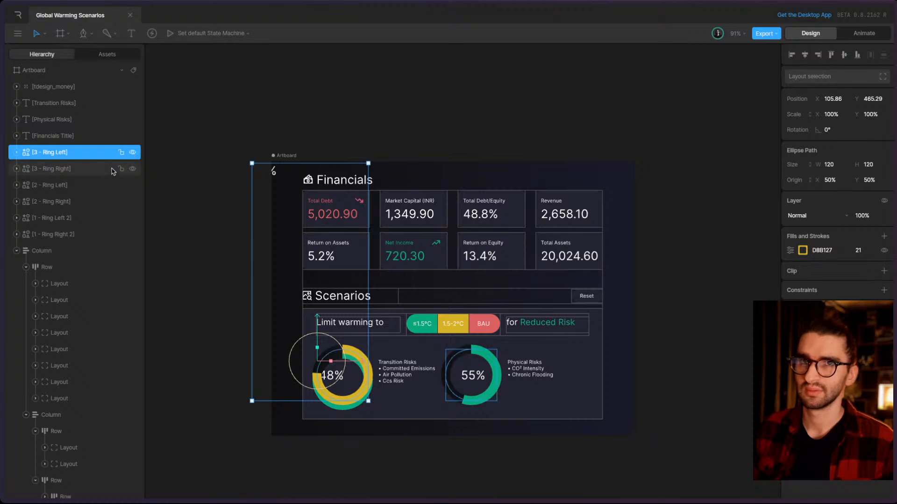
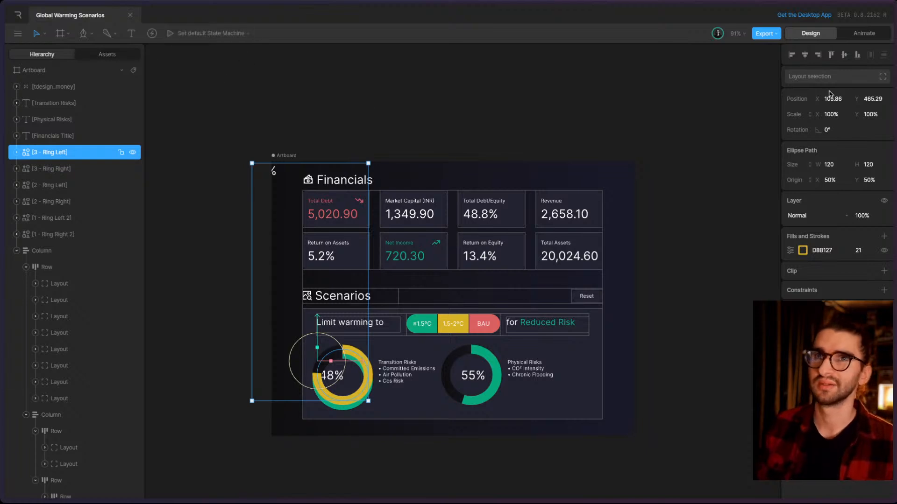
- Switch to animation mode, play State Machine 1 and choose the ≤1.5°C toggle to test the Scenarios panel
{"action": "left_click", "coordinate": [864, 33]}
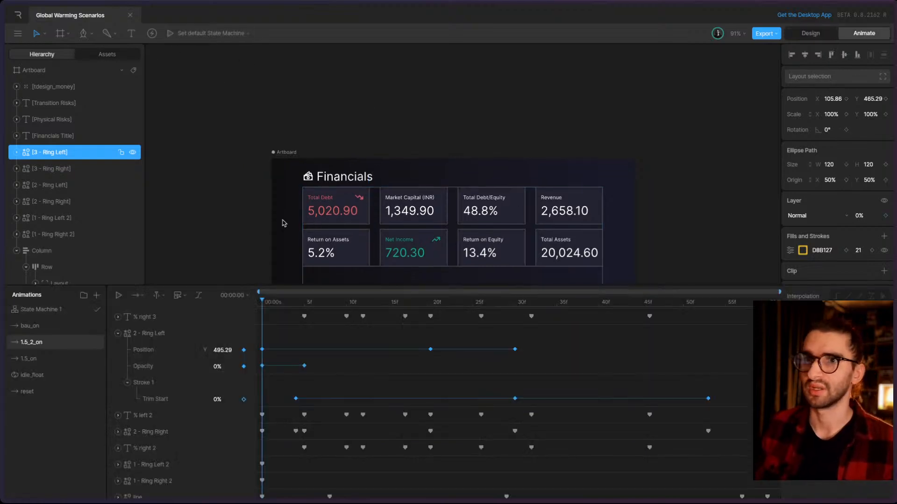
{"action": "scroll", "coordinate": [284, 220], "scroll_direction": "down", "scroll_amount": 3}
{"action": "left_click", "coordinate": [85, 309]}
{"action": "scroll", "coordinate": [182, 276], "scroll_direction": "down", "scroll_amount": 5}
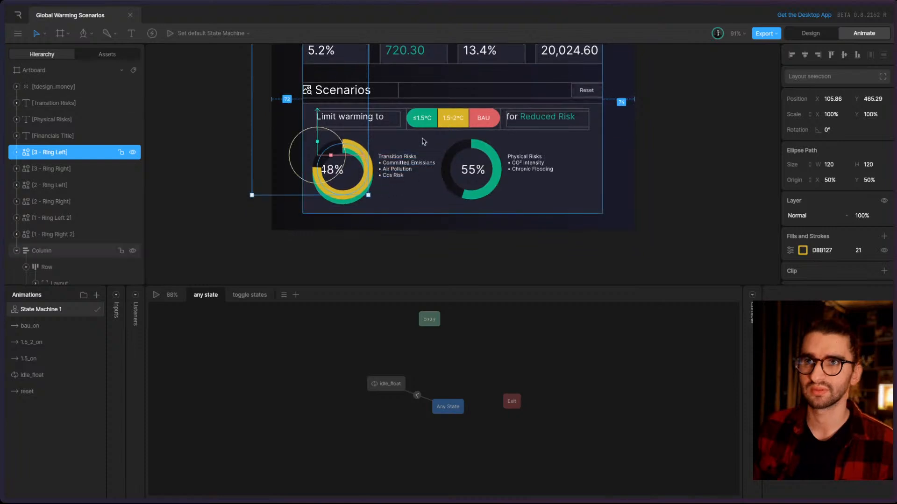
{"action": "left_click", "coordinate": [157, 295]}
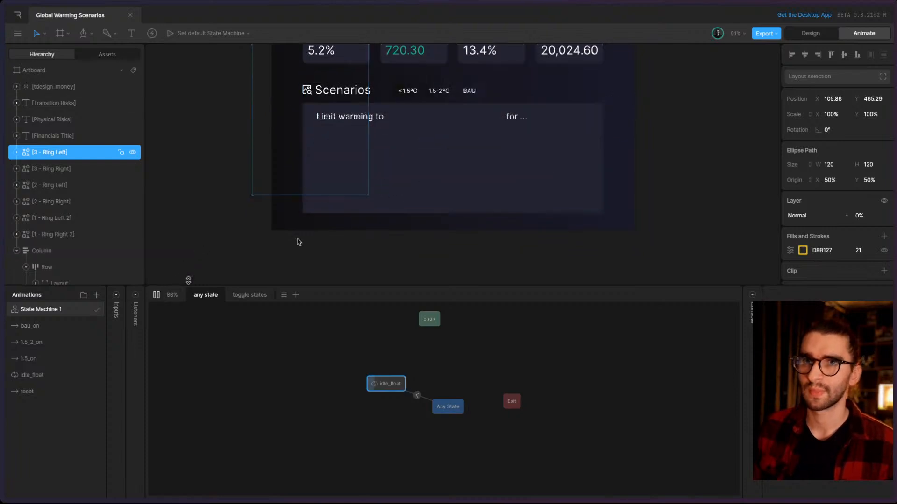
{"action": "scroll", "coordinate": [298, 241], "scroll_direction": "up", "scroll_amount": 2}
{"action": "left_click", "coordinate": [408, 155]}
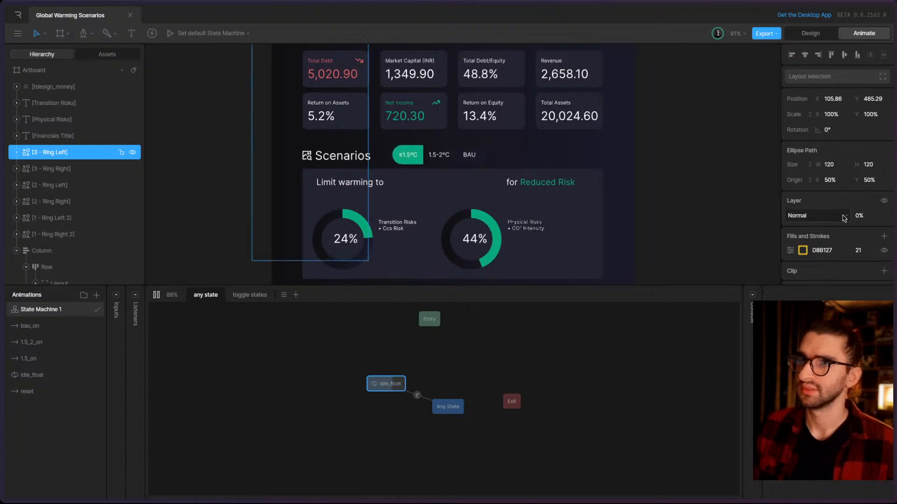
- Inspect the idle_float state and the properties of 3 - Ring Left during playback, and stop the state machine
{"action": "left_click", "coordinate": [398, 385]}
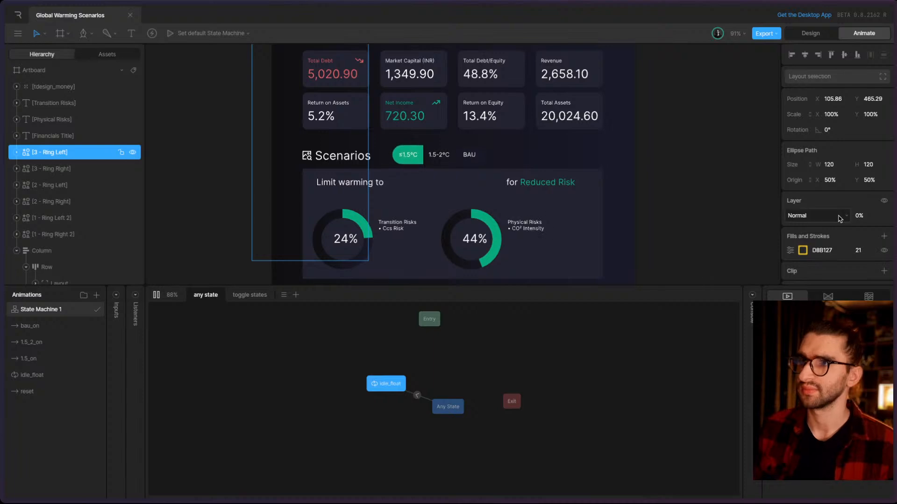
{"action": "scroll", "coordinate": [839, 219], "scroll_direction": "down", "scroll_amount": 2}
{"action": "scroll", "coordinate": [839, 219], "scroll_direction": "up", "scroll_amount": 2}
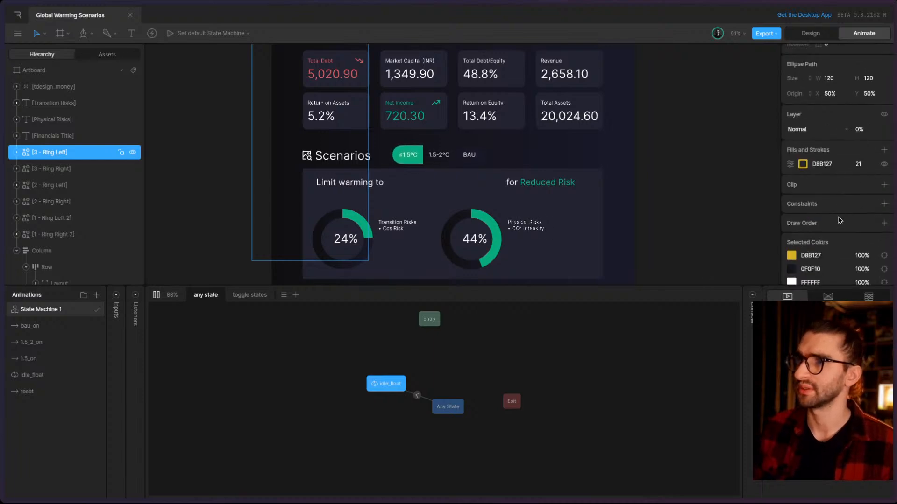
{"action": "scroll", "coordinate": [839, 221], "scroll_direction": "up", "scroll_amount": 3}
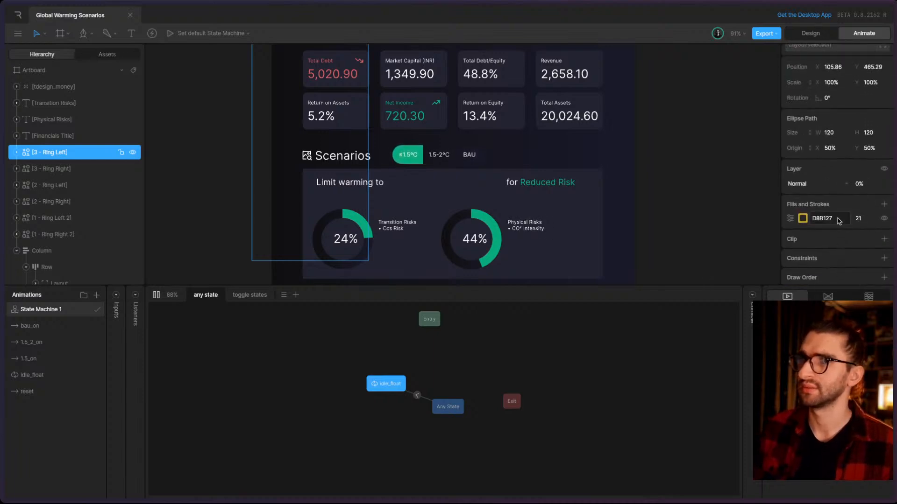
{"action": "scroll", "coordinate": [840, 221], "scroll_direction": "up", "scroll_amount": 1}
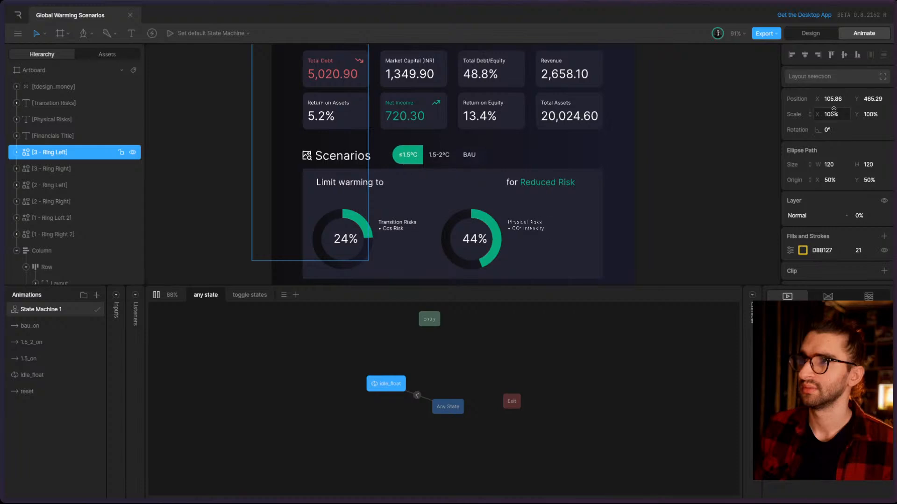
{"action": "left_click", "coordinate": [156, 296]}
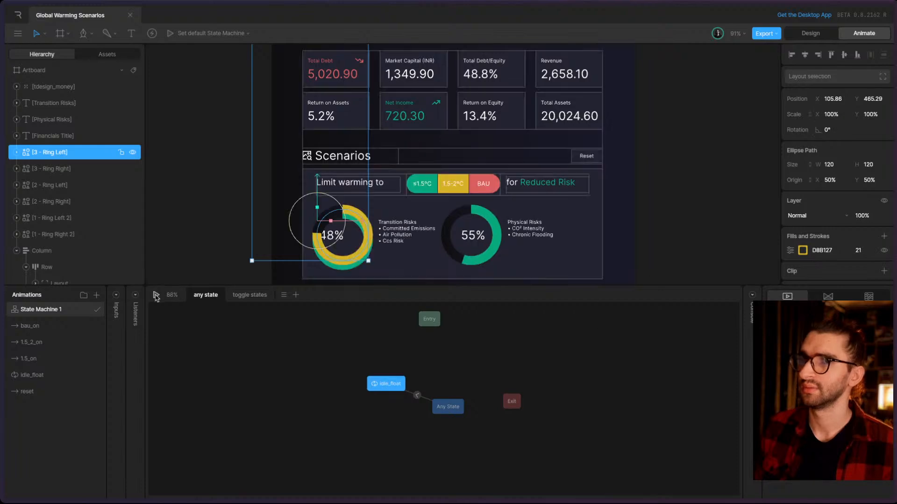
- Compare the bau_on and 1.5_2_on animations with the static State Machine 1 view, and inspect its idle_float state
{"action": "left_click", "coordinate": [430, 188]}
{"action": "left_click", "coordinate": [430, 188]}
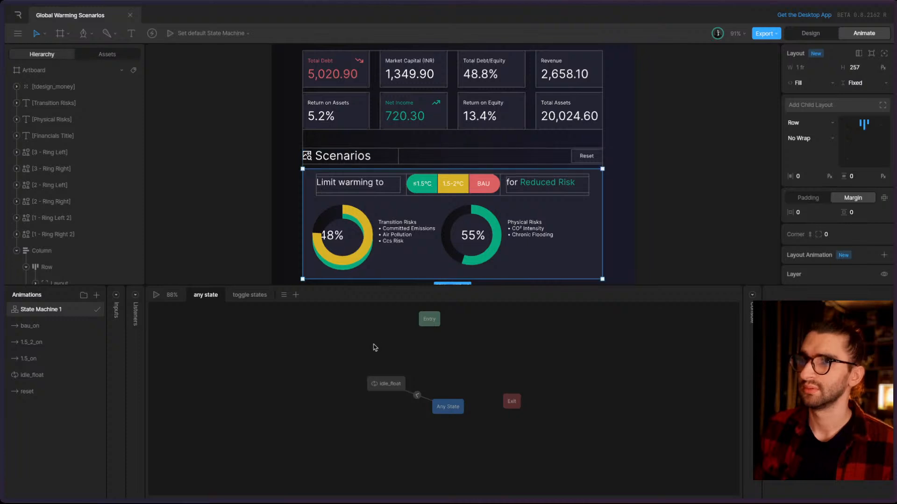
{"action": "left_click", "coordinate": [387, 387]}
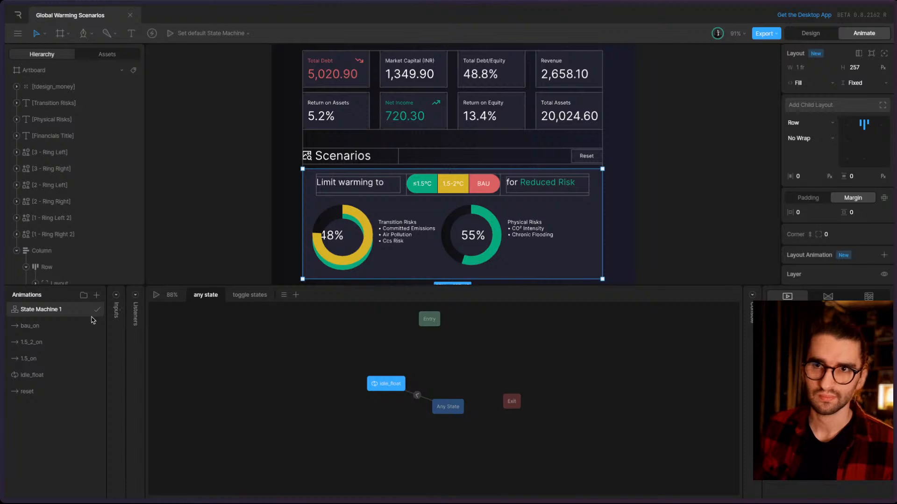
{"action": "left_click", "coordinate": [37, 326]}
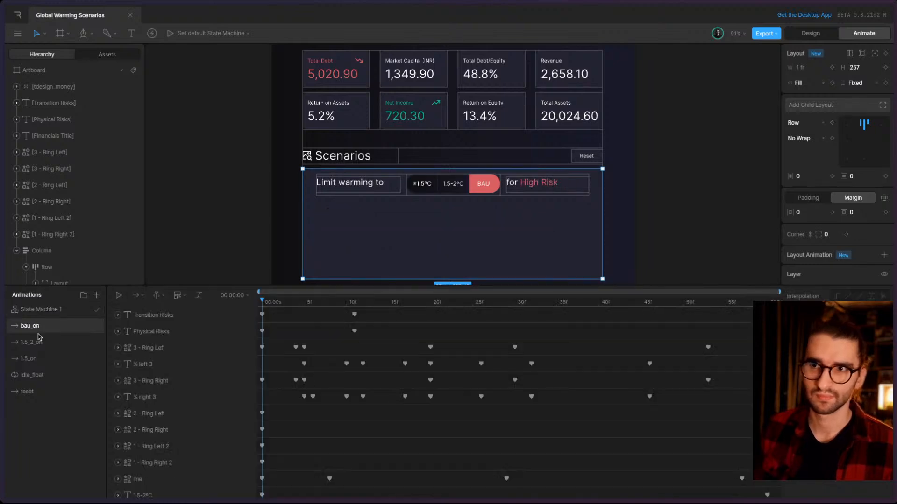
{"action": "left_click", "coordinate": [43, 309]}
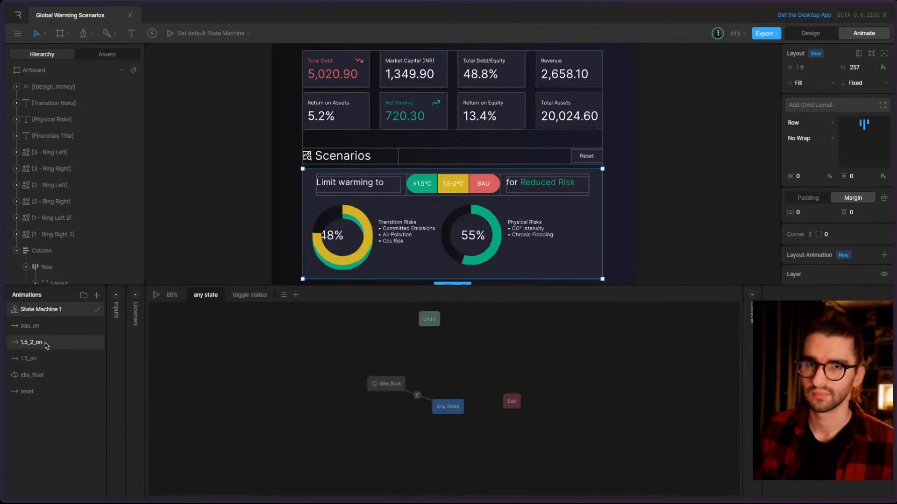
{"action": "left_click", "coordinate": [46, 344]}
{"action": "left_click", "coordinate": [46, 312]}
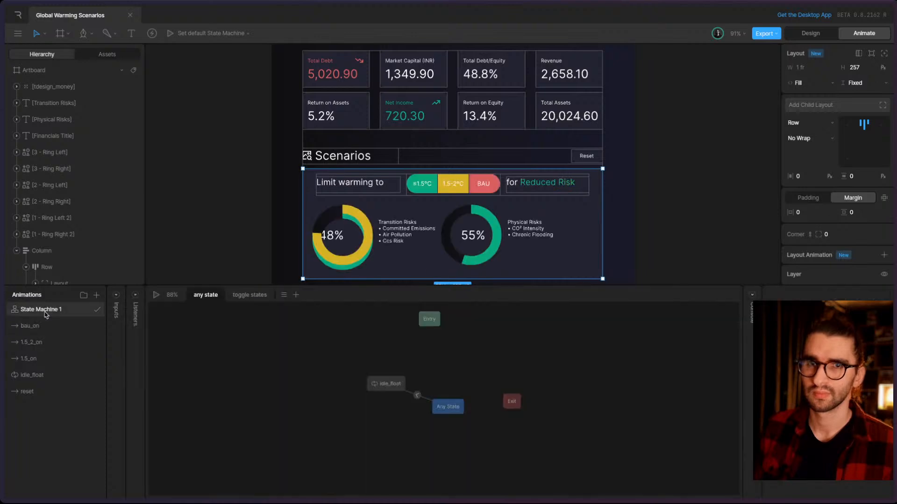
{"action": "left_click", "coordinate": [385, 387]}
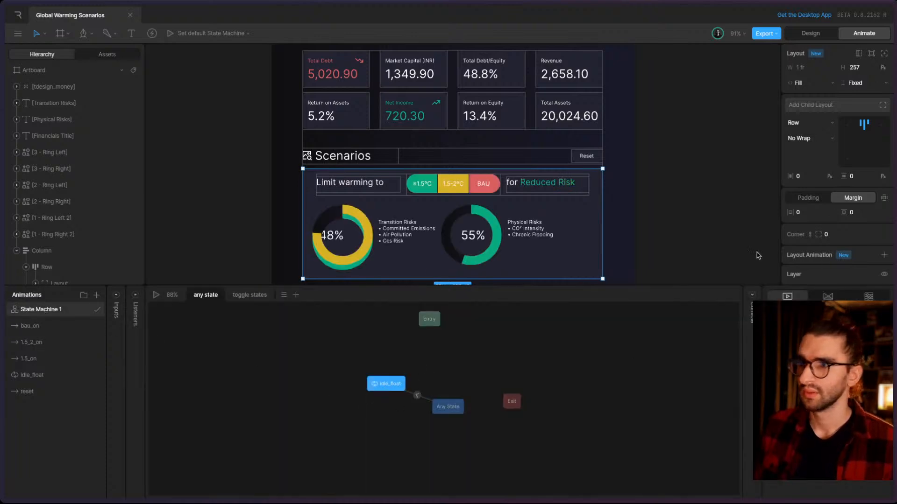
- Select the toggle's layout and inspect the reset, 1.5_2_on, 1.5_on and bau_on states on the toggle states layer
{"action": "left_click", "coordinate": [461, 184]}
{"action": "left_click", "coordinate": [461, 184]}
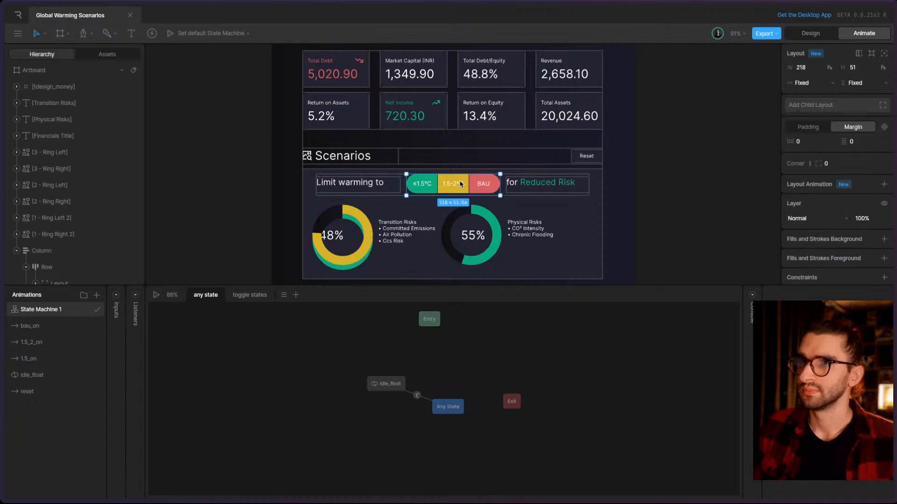
{"action": "left_click", "coordinate": [242, 300]}
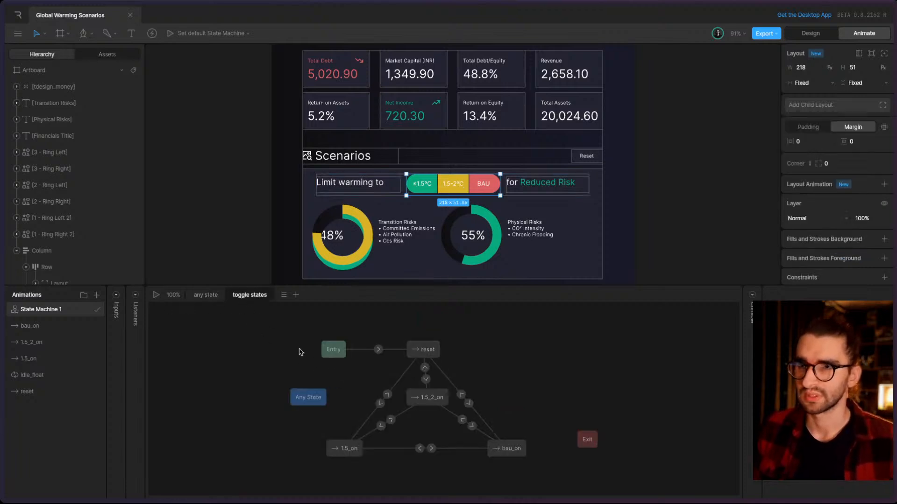
{"action": "left_click", "coordinate": [417, 351]}
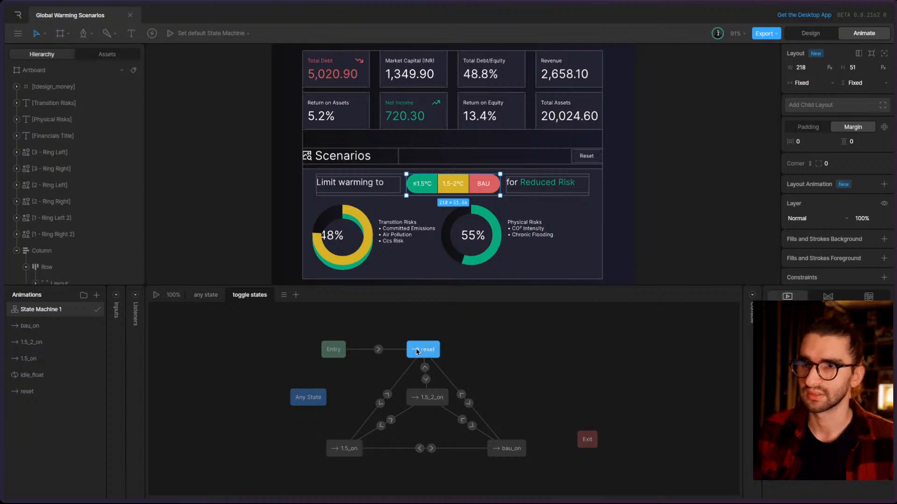
{"action": "left_click", "coordinate": [429, 397]}
{"action": "left_click", "coordinate": [355, 446]}
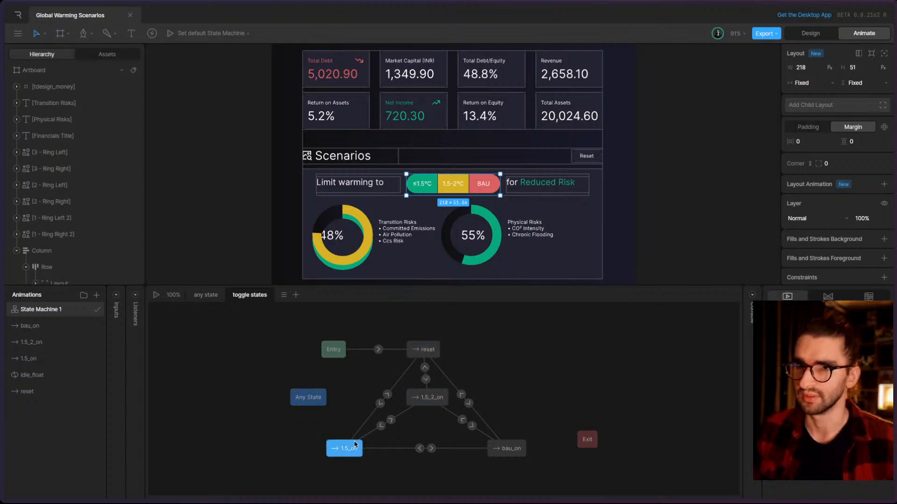
{"action": "left_click", "coordinate": [487, 452]}
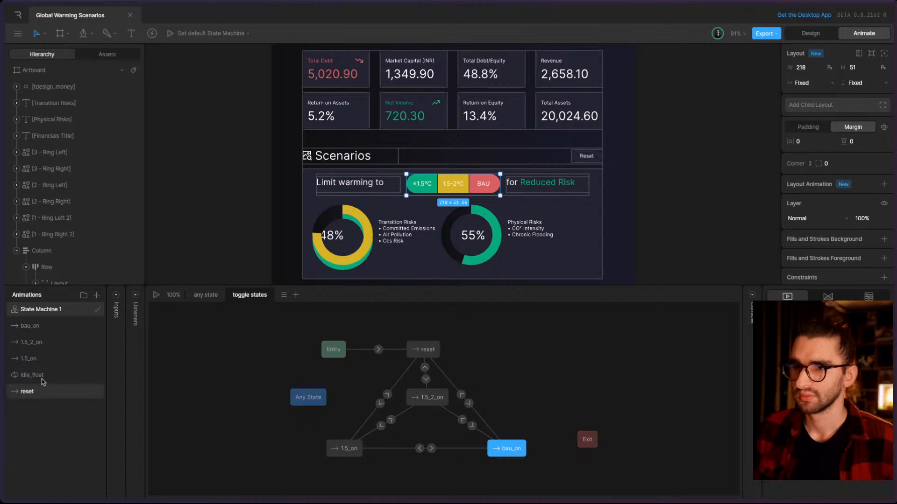
- Open the idle_float animation and inspect the toggle group's position keyframes
{"action": "left_click", "coordinate": [57, 374]}
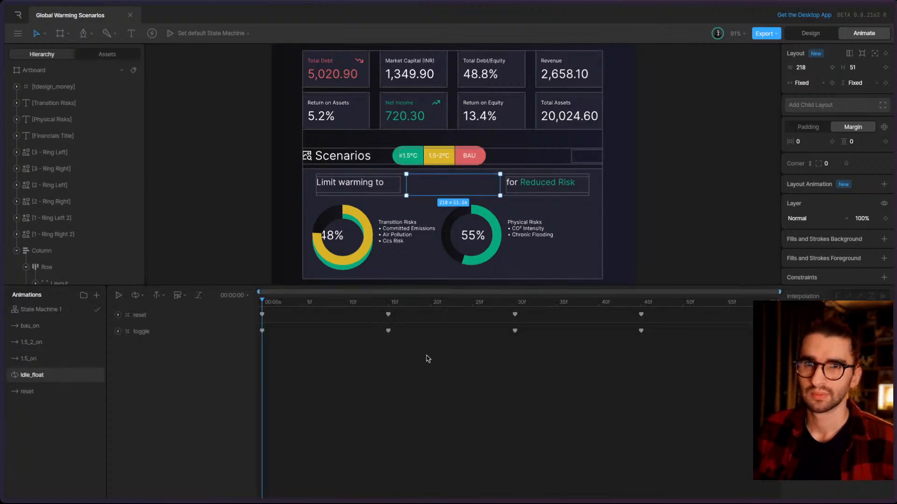
{"action": "left_click", "coordinate": [149, 329]}
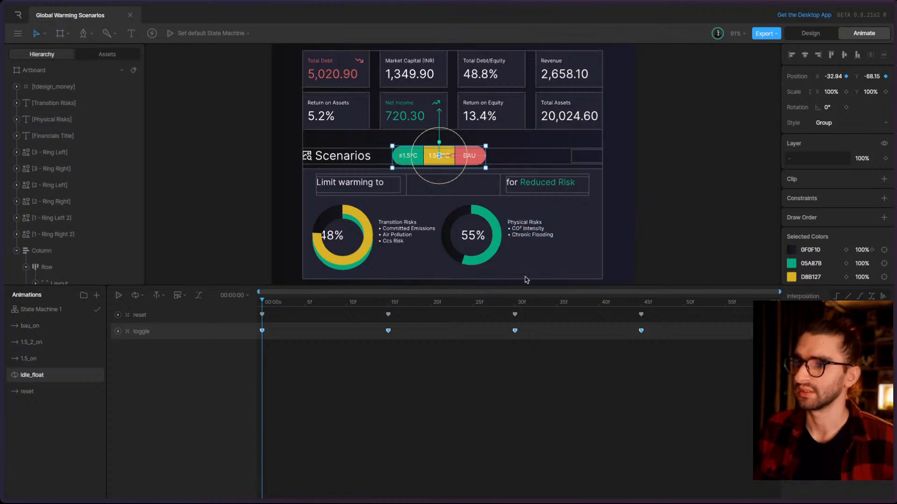
{"action": "key", "text": "Escape"}
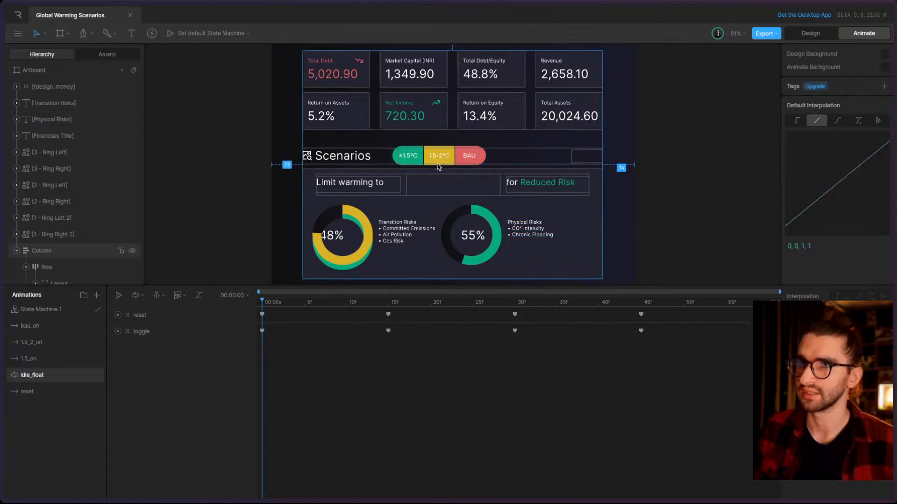
- Shrink the timeline area and remove the toggle group's X position keyframe at the start of idle_float
{"action": "scroll", "coordinate": [514, 201], "scroll_direction": "up", "scroll_amount": 2}
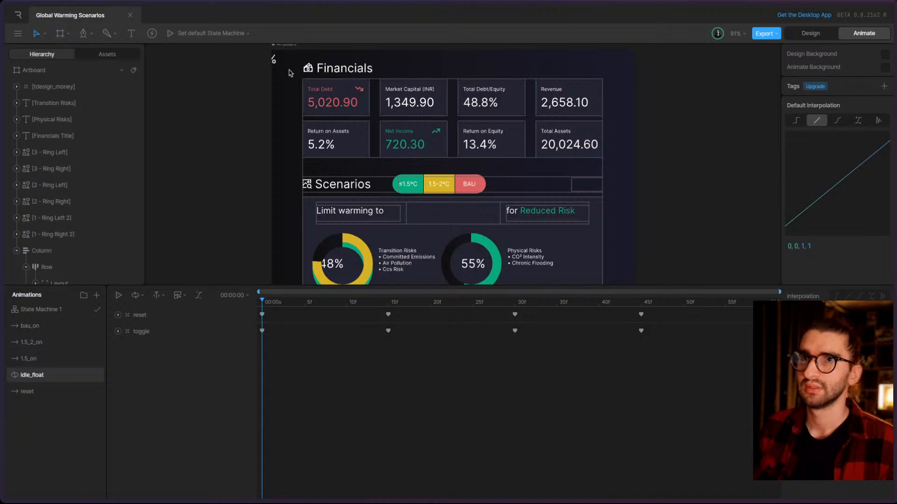
{"action": "scroll", "coordinate": [296, 134], "scroll_direction": "down", "scroll_amount": 2}
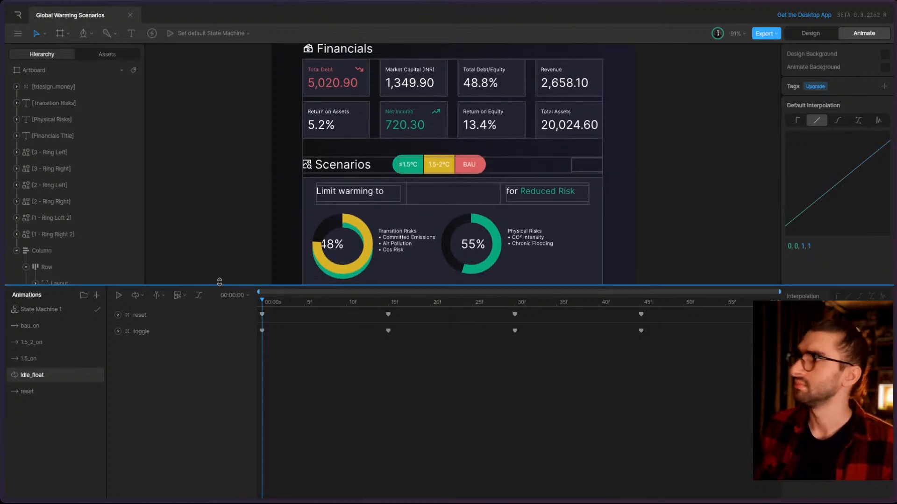
{"action": "left_click_drag", "start_coordinate": [219, 281], "coordinate": [220, 357]}
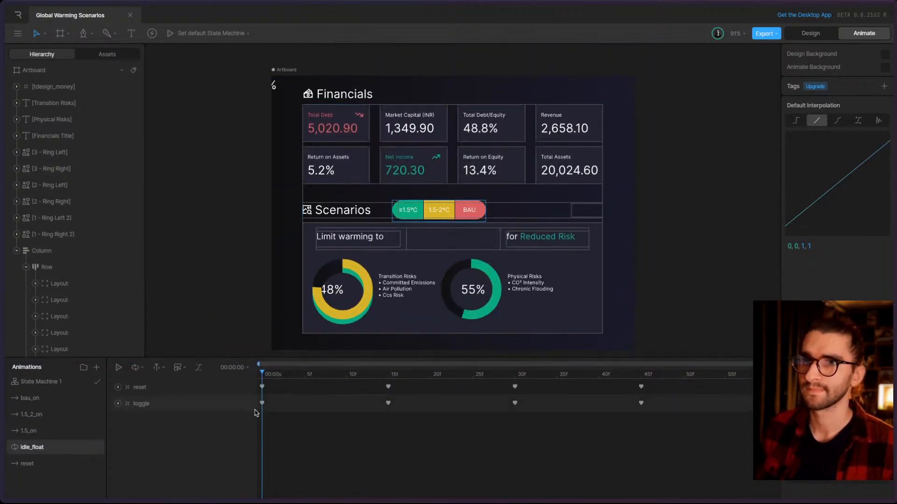
{"action": "left_click", "coordinate": [119, 404]}
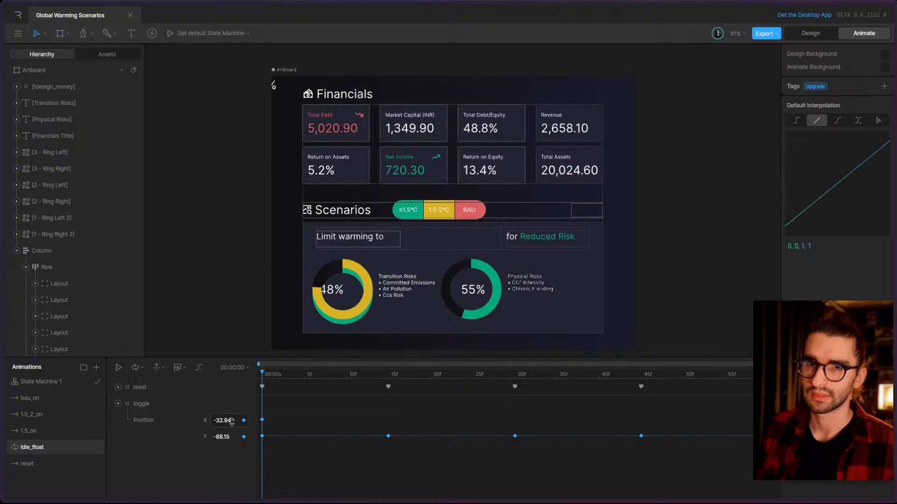
{"action": "left_click", "coordinate": [204, 439]}
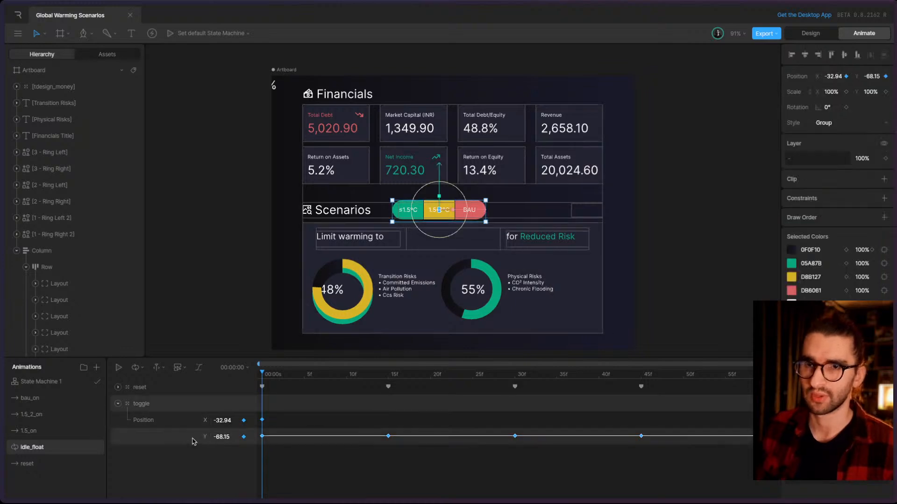
{"action": "left_click", "coordinate": [262, 437]}
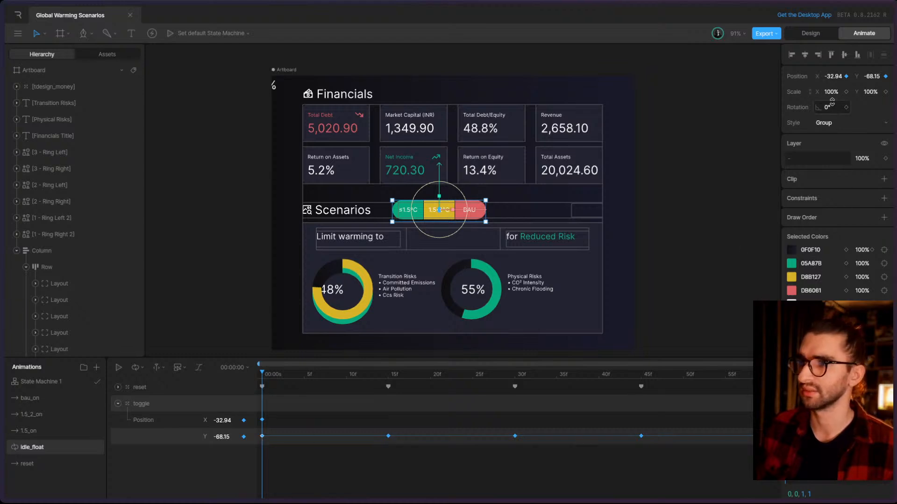
{"action": "left_click", "coordinate": [835, 76]}
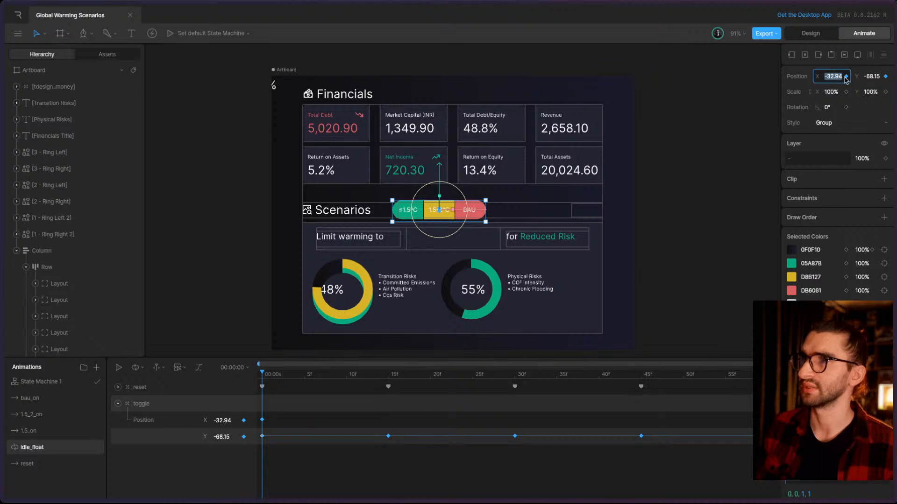
{"action": "left_click", "coordinate": [845, 77]}
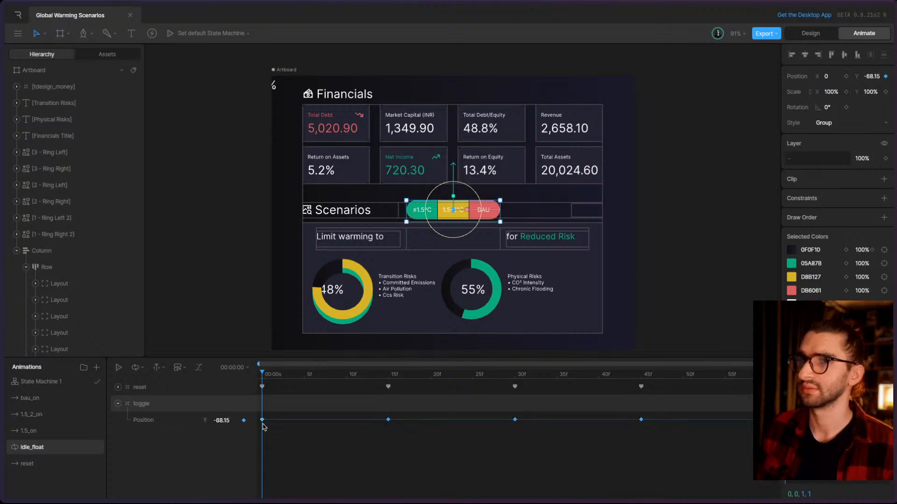
{"action": "key", "text": "ctrl+z"}
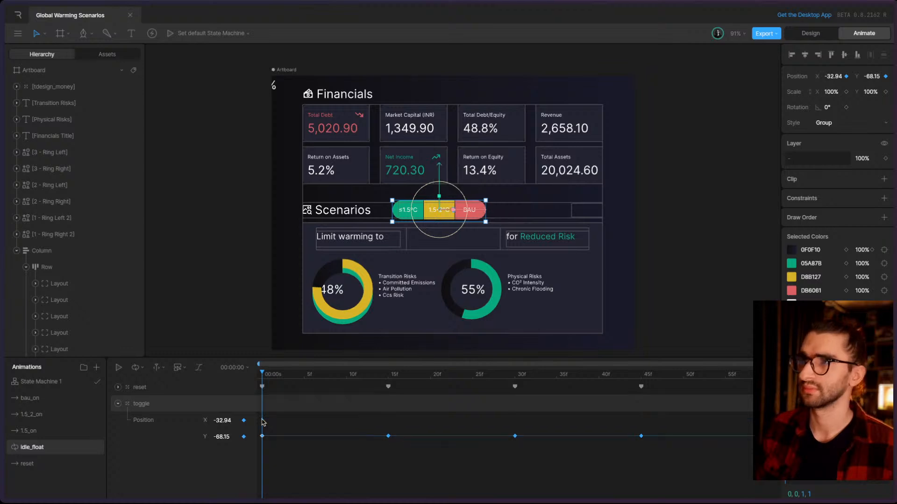
{"action": "key", "text": "ctrl+shift+z"}
{"action": "key", "text": "ctrl+z"}
{"action": "key", "text": "ctrl+shift+z"}
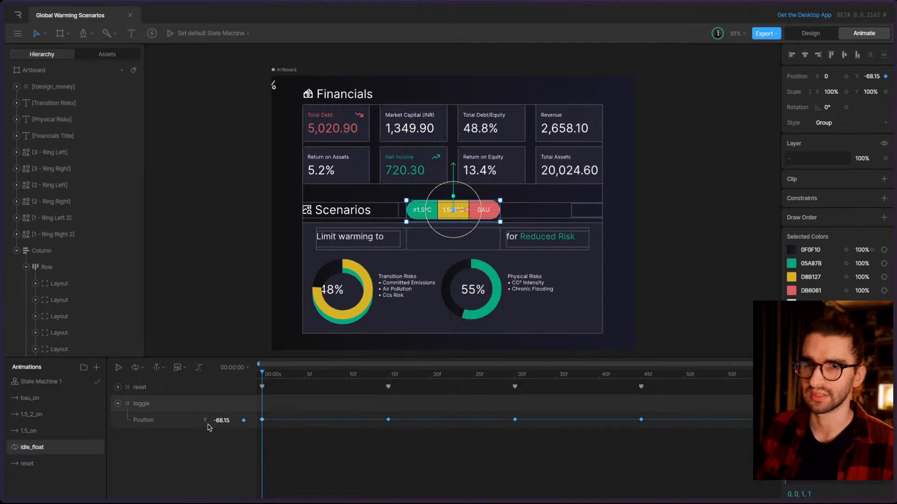
- Set the toggle group's Y position to 0 on the first keyframe of idle_float
{"action": "left_click", "coordinate": [177, 423]}
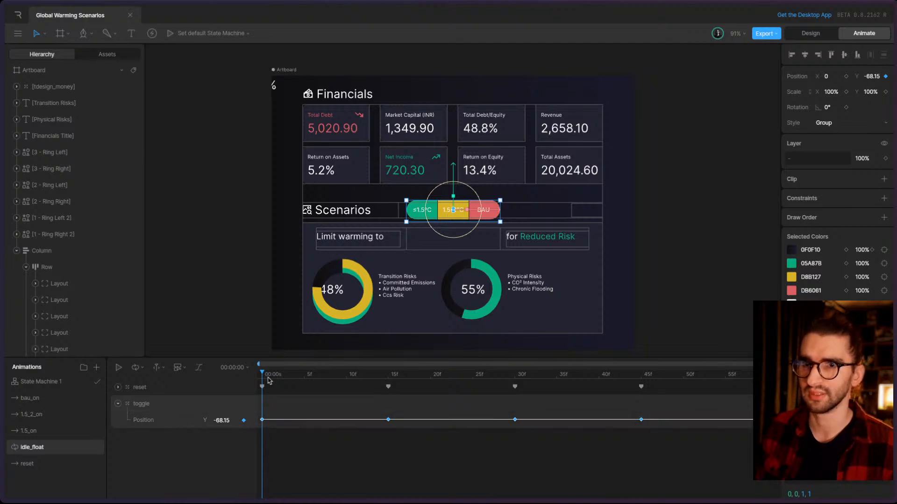
{"action": "left_click_drag", "start_coordinate": [266, 375], "coordinate": [260, 409]}
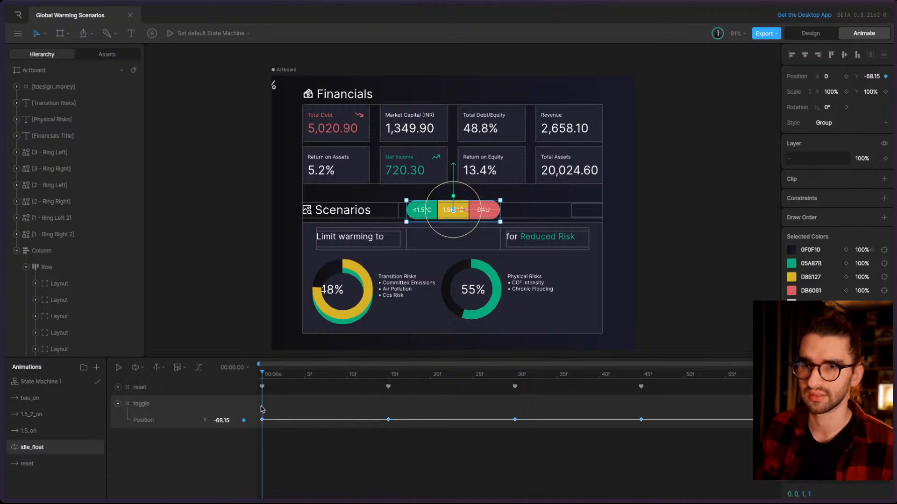
{"action": "left_click", "coordinate": [871, 77]}
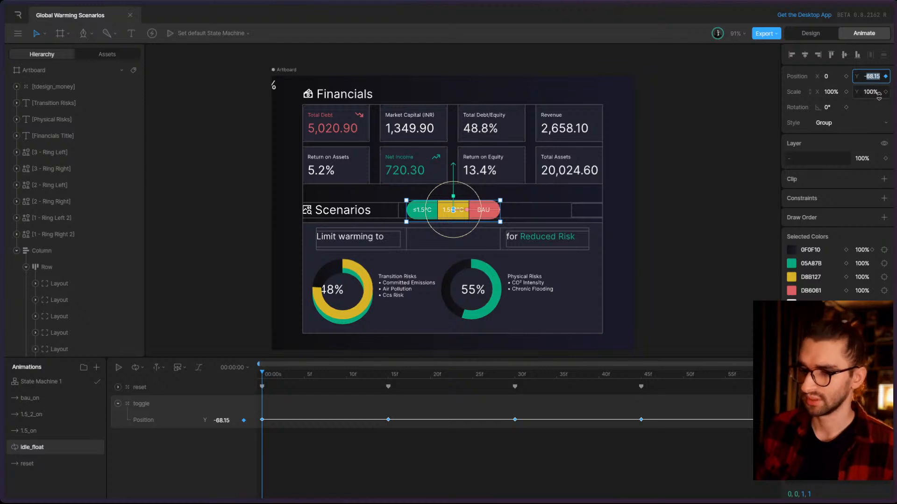
{"action": "type", "text": "0"}
{"action": "key", "text": "Return"}
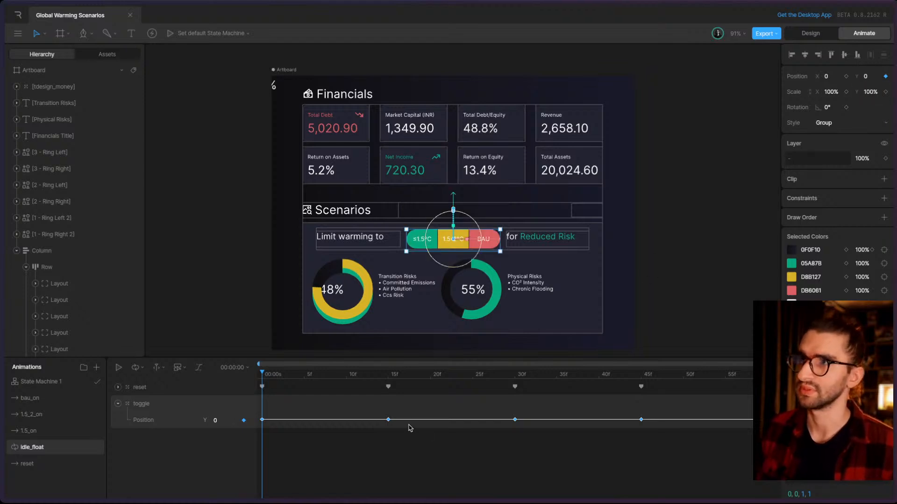
- On the frame 15 keyframe, set the toggle group's Y position to -5 and keyframe its X position at 0
{"action": "left_click", "coordinate": [388, 388]}
{"action": "left_click", "coordinate": [389, 420]}
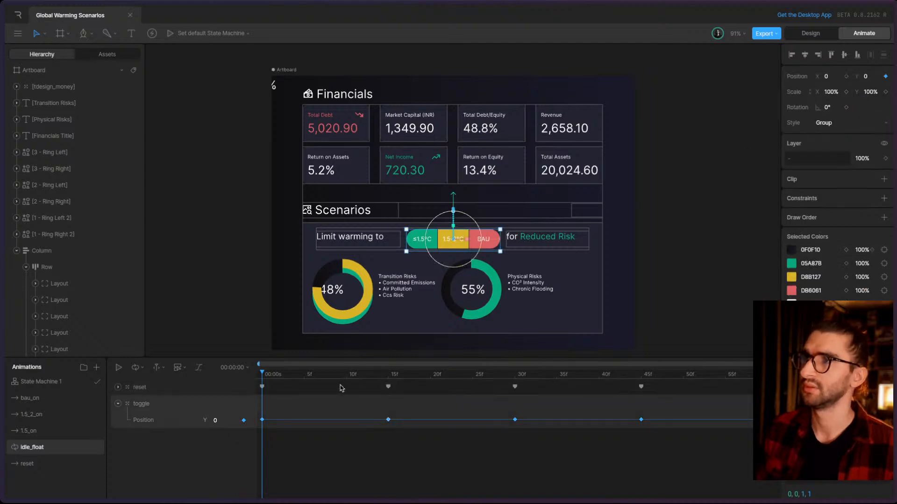
{"action": "left_click", "coordinate": [387, 375]}
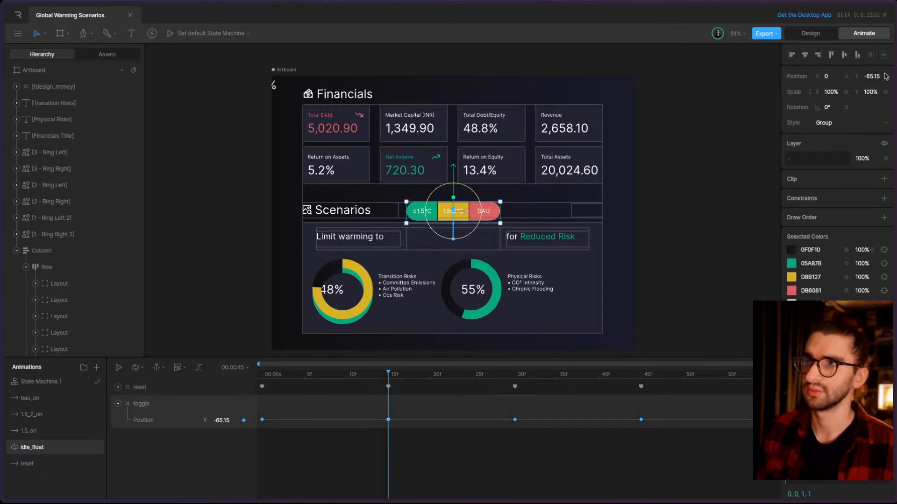
{"action": "left_click", "coordinate": [870, 76]}
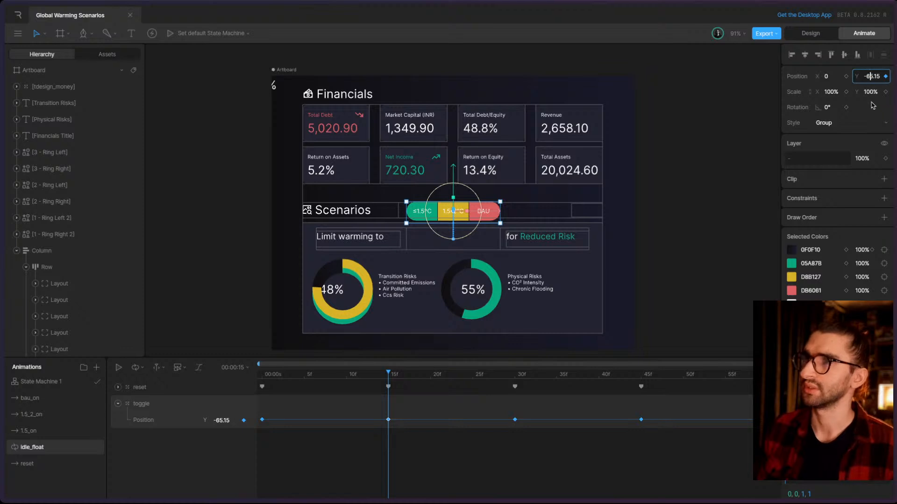
{"action": "key", "text": "BackSpace"}
{"action": "key", "text": "Return"}
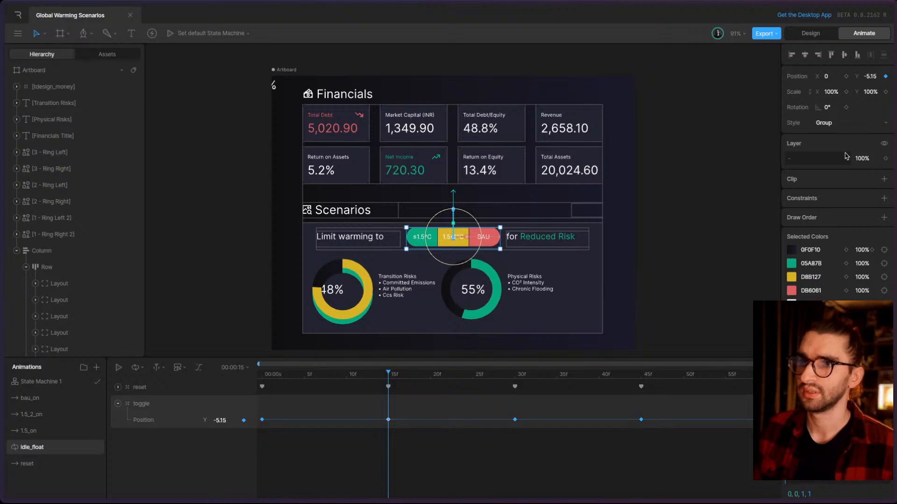
{"action": "key", "text": "Right"}
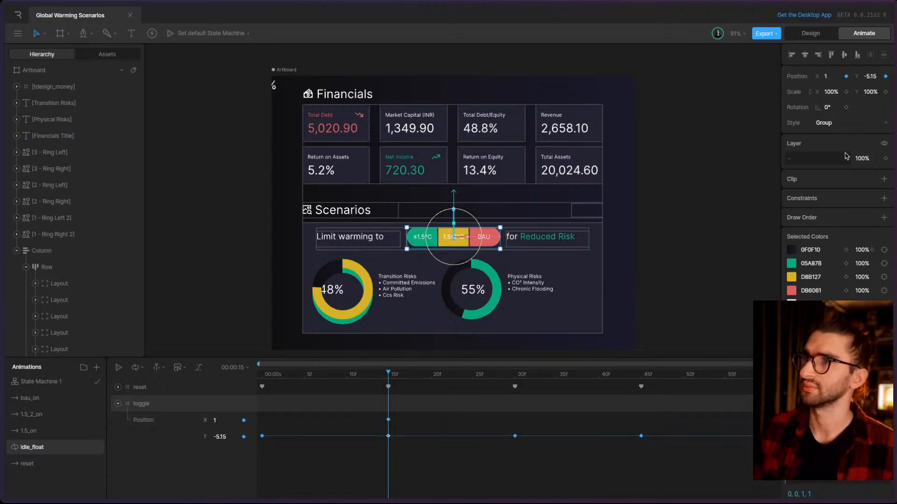
{"action": "key", "text": "Left"}
{"action": "left_click", "coordinate": [871, 75]}
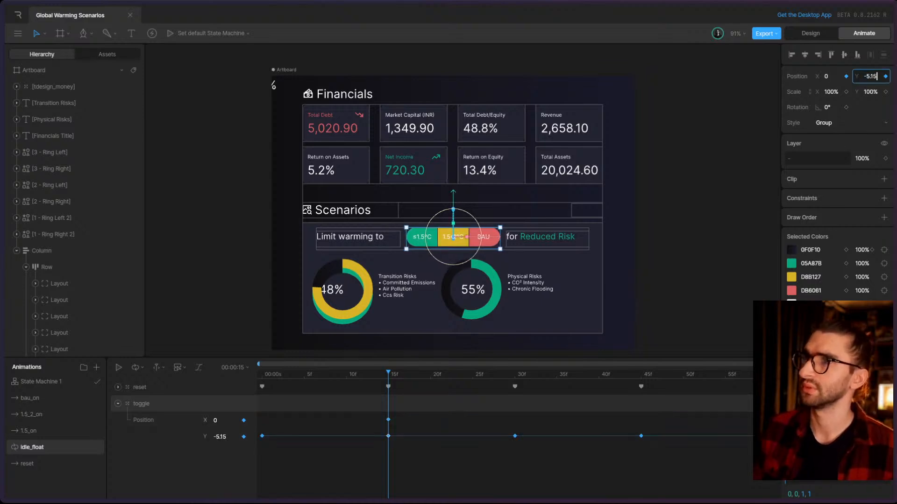
{"action": "key", "text": "Return"}
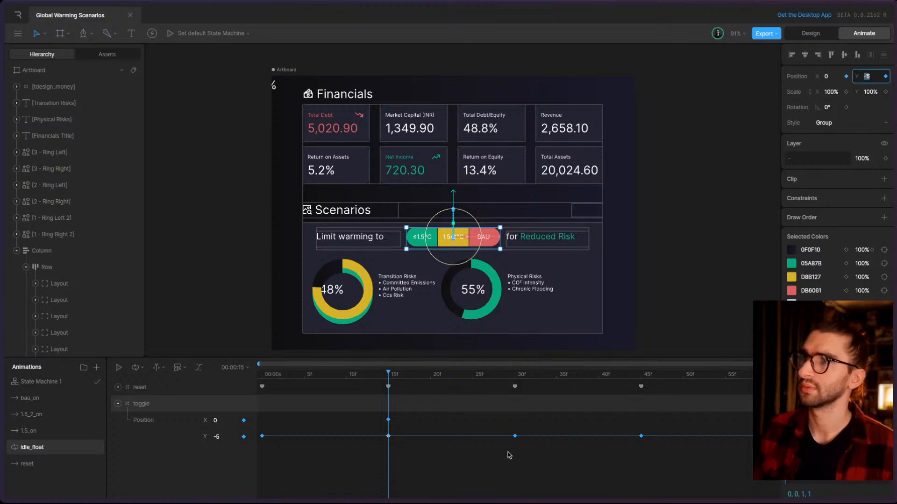
- Set the toggle group's Y position to 0 on the frame 30 keyframe and to -5 on the frame 45 keyframe
{"action": "left_click", "coordinate": [515, 387]}
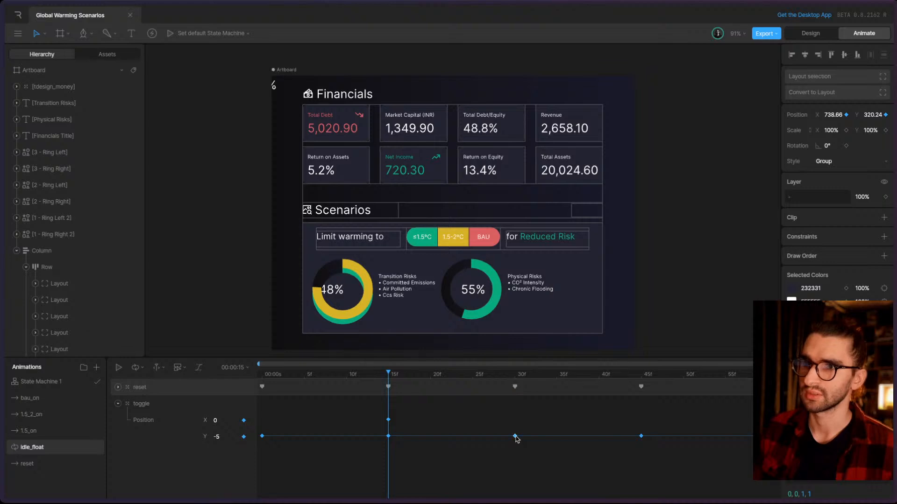
{"action": "left_click", "coordinate": [515, 437]}
{"action": "left_click", "coordinate": [494, 380]}
{"action": "left_click_drag", "start_coordinate": [494, 374], "coordinate": [514, 374]}
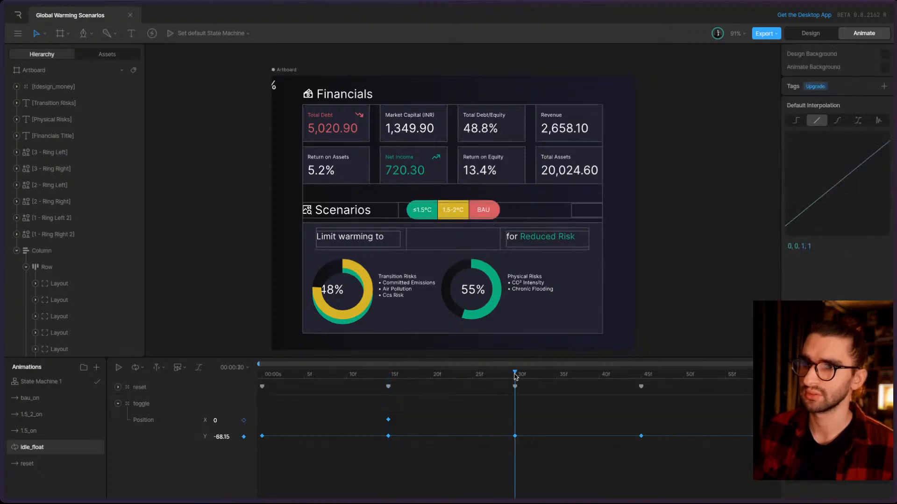
{"action": "left_click", "coordinate": [515, 437]}
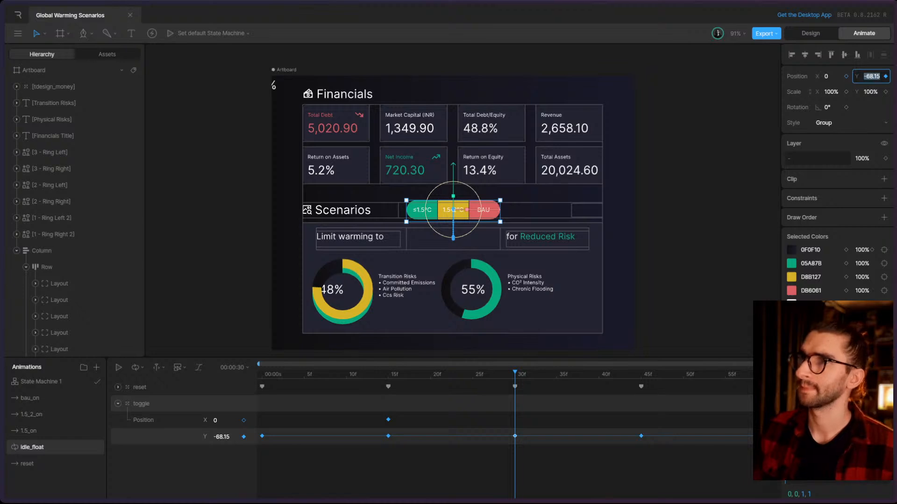
{"action": "type", "text": "0"}
{"action": "key", "text": "Return"}
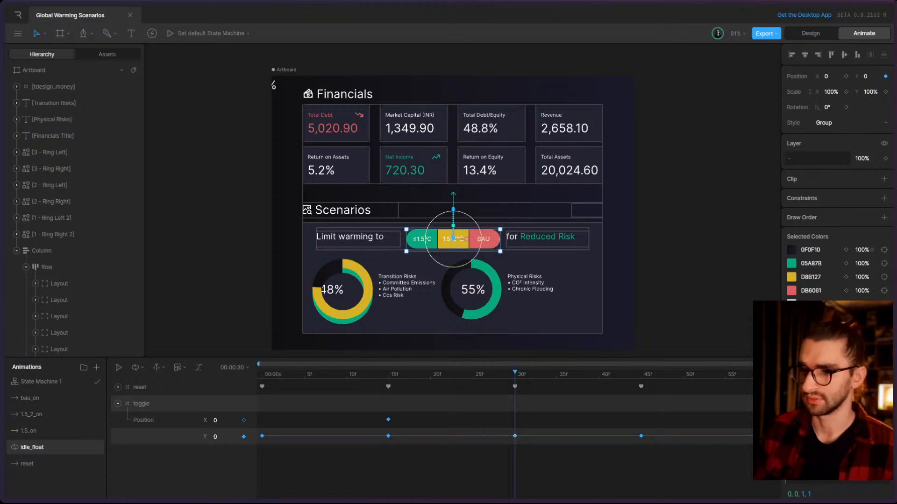
{"action": "left_click", "coordinate": [641, 376]}
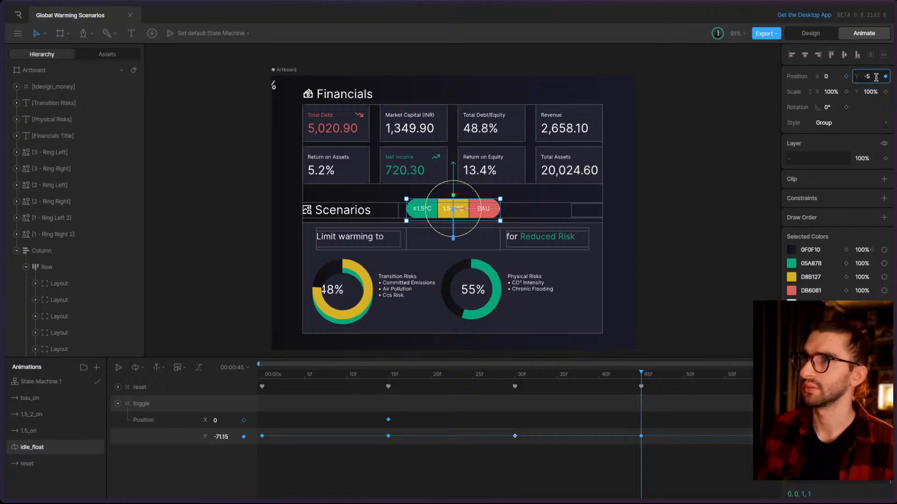
{"action": "key", "text": "Return"}
- Set the toggle group's Y position to 0 on the one-second keyframe and preview the idle_float animation
{"action": "left_click_drag", "start_coordinate": [751, 378], "coordinate": [767, 376]}
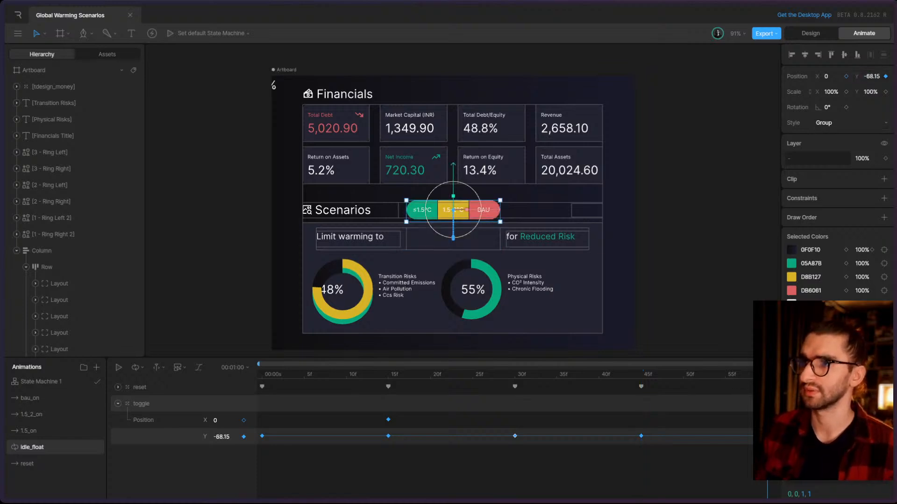
{"action": "left_click", "coordinate": [865, 76]}
{"action": "type", "text": "0"}
{"action": "key", "text": "Return"}
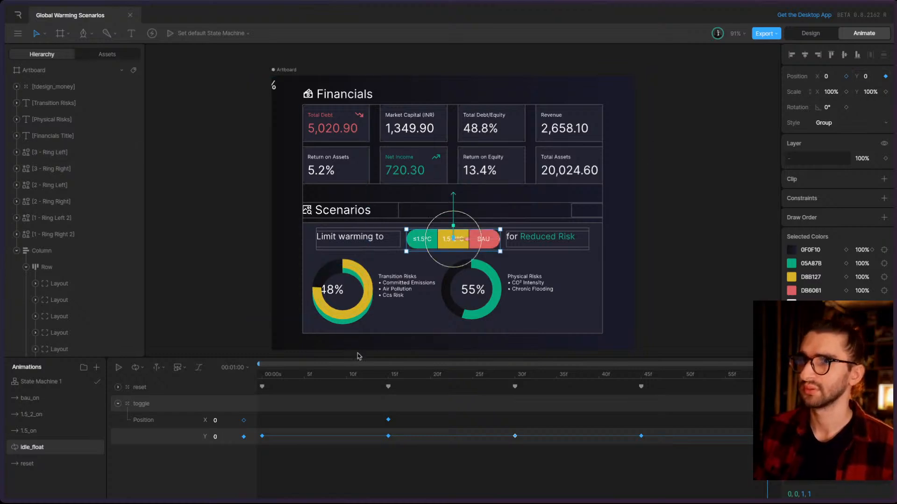
{"action": "left_click", "coordinate": [118, 368]}
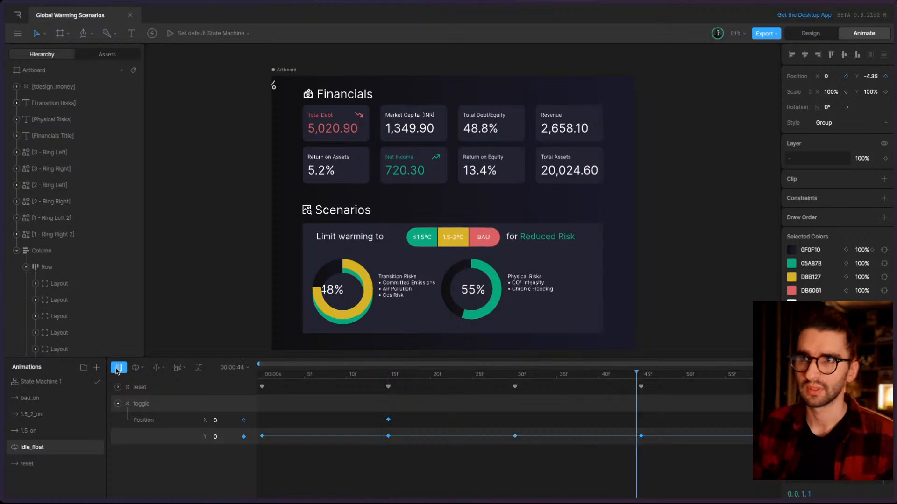
{"action": "left_click", "coordinate": [118, 368]}
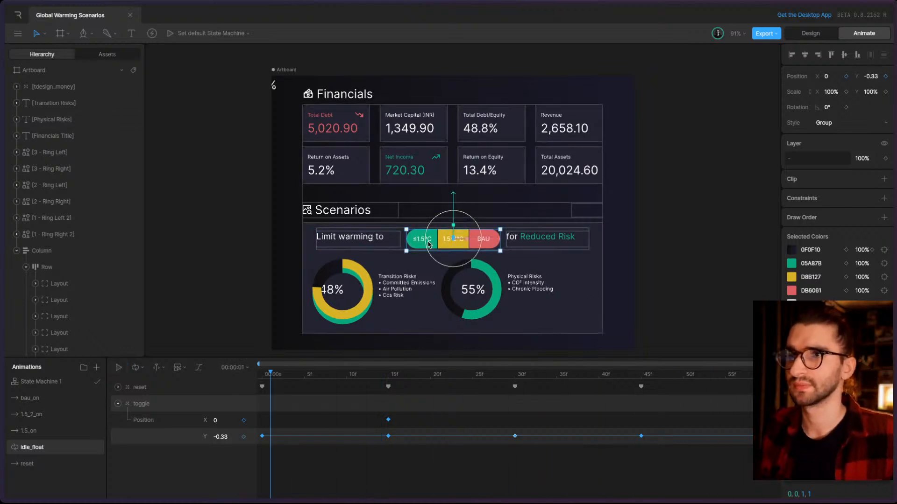
- Try Fill width on the "Limit warming to" text layout, restore it to Hug, and switch to Design mode
{"action": "left_click", "coordinate": [373, 237]}
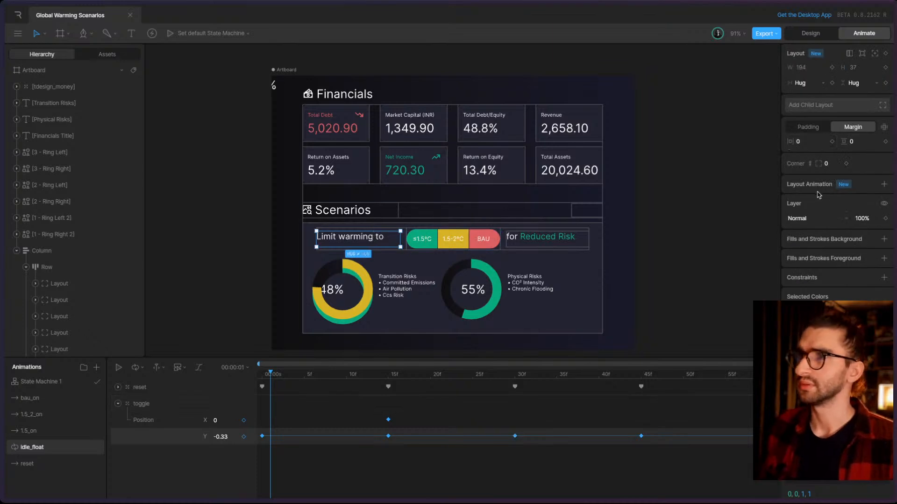
{"action": "left_click", "coordinate": [805, 87]}
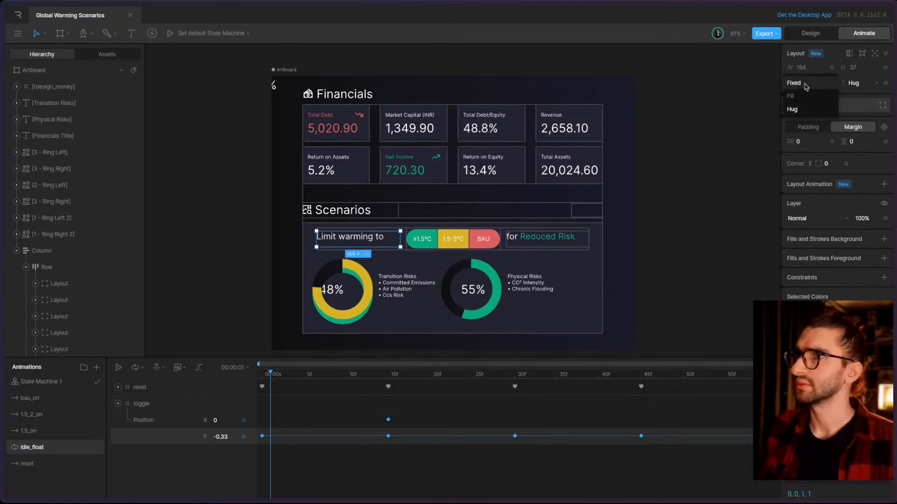
{"action": "left_click", "coordinate": [791, 95]}
{"action": "left_click", "coordinate": [803, 84]}
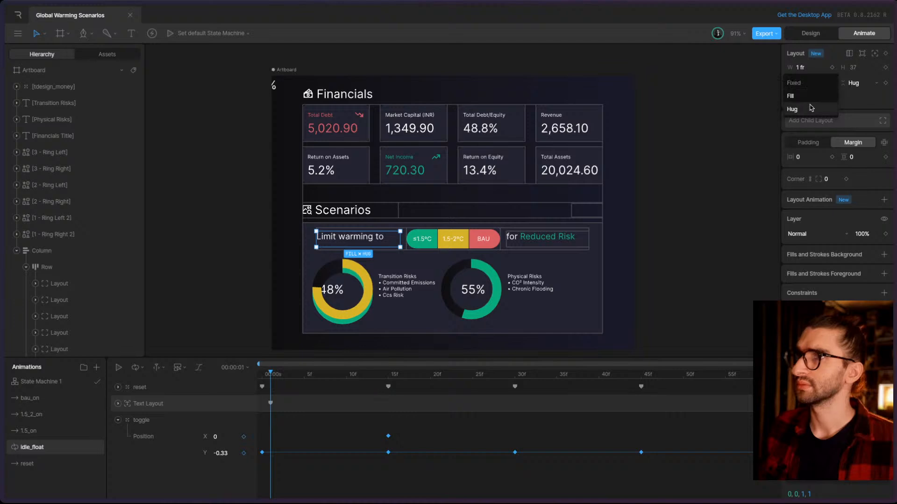
{"action": "left_click", "coordinate": [811, 108]}
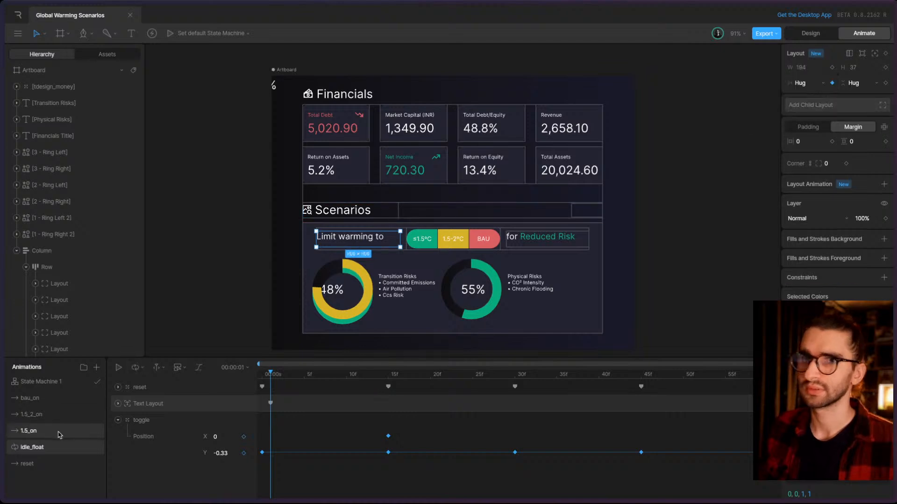
{"action": "left_click", "coordinate": [812, 34]}
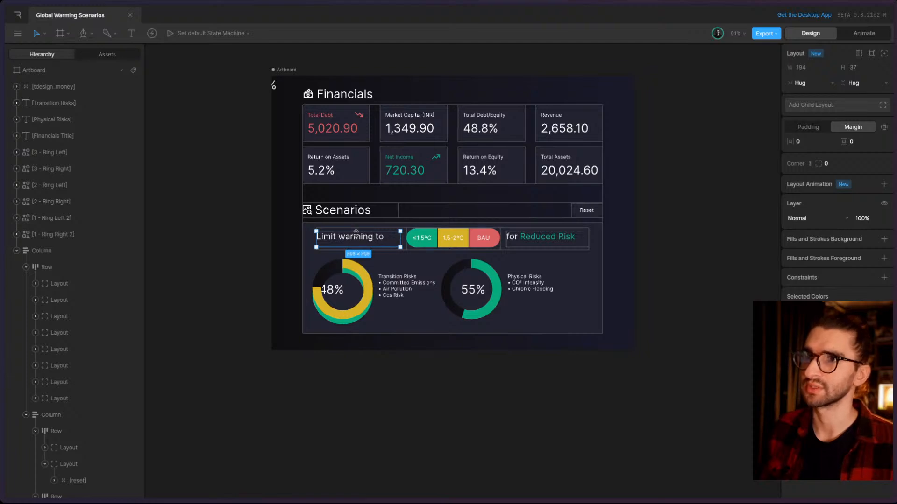
- Set the "Limit warming to" text to auto-width sizing and select the row that contains it
{"action": "double_click", "coordinate": [358, 240]}
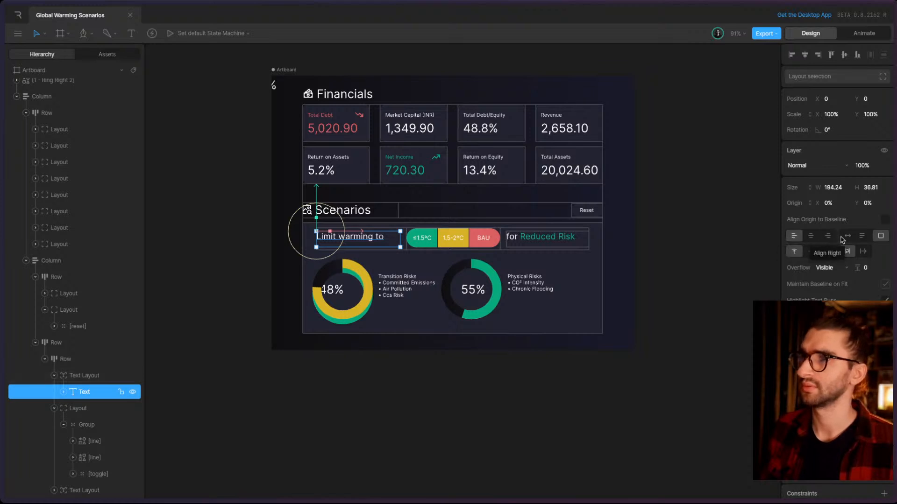
{"action": "left_click", "coordinate": [855, 239]}
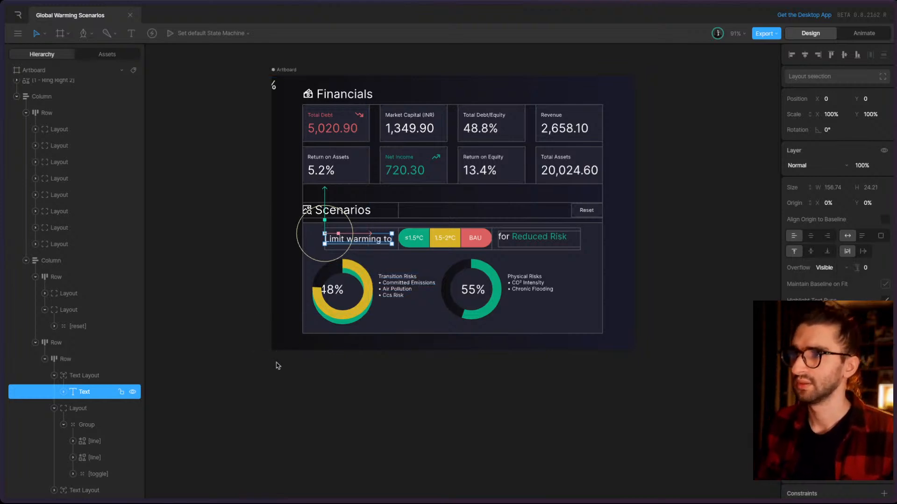
{"action": "left_click", "coordinate": [85, 375]}
{"action": "left_click", "coordinate": [94, 359]}
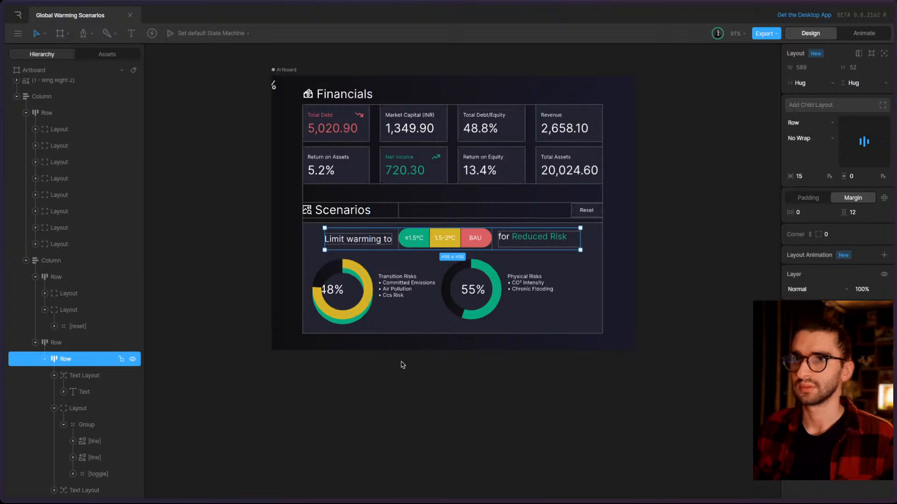
- Group the left ring objects together with the Transition Risks text
{"action": "left_click_drag", "start_coordinate": [403, 364], "coordinate": [334, 265]}
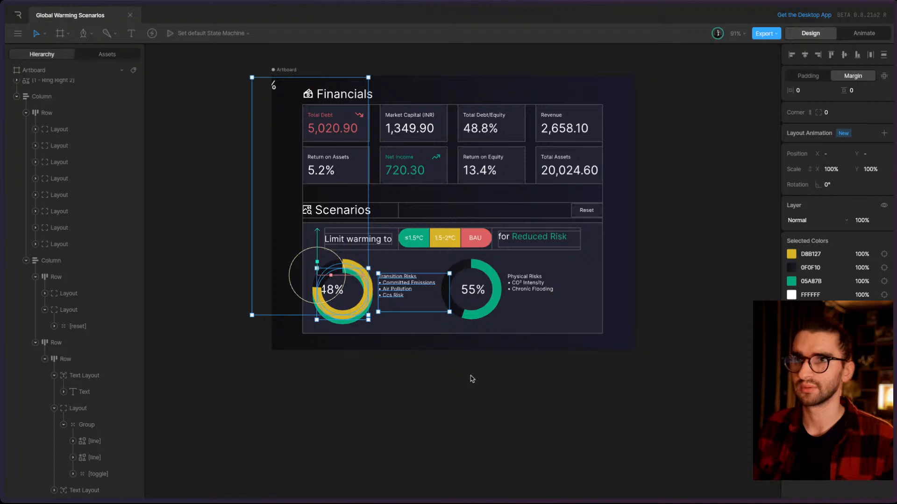
{"action": "key", "text": "ctrl+g"}
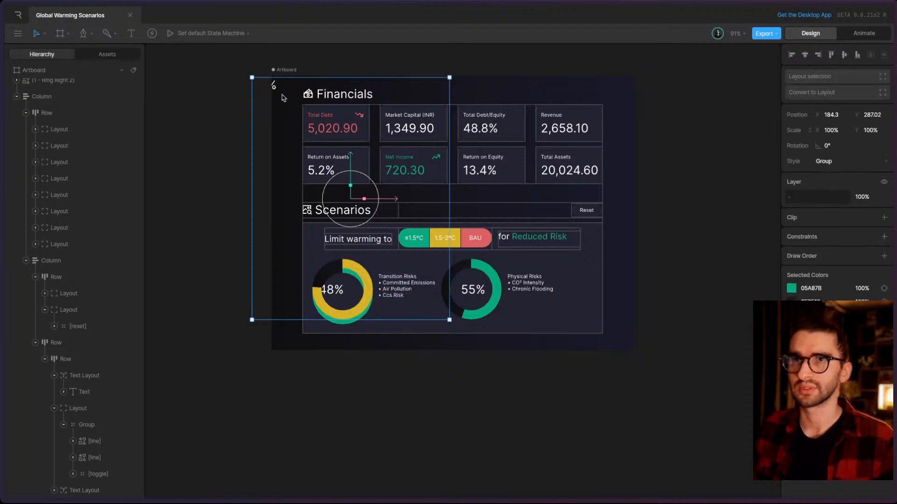
{"action": "left_click_drag", "start_coordinate": [282, 95], "coordinate": [303, 138]}
{"action": "key", "text": "ctrl+z"}
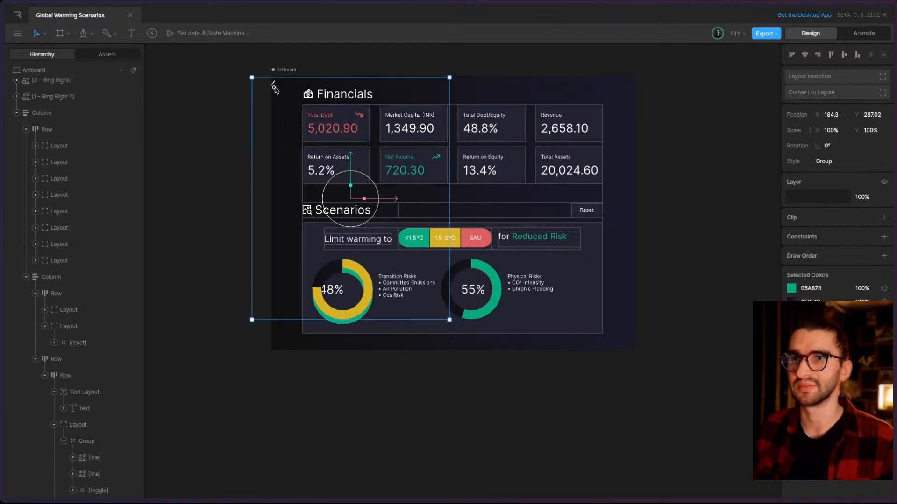
{"action": "double_click", "coordinate": [275, 89]}
{"action": "double_click", "coordinate": [274, 88]}
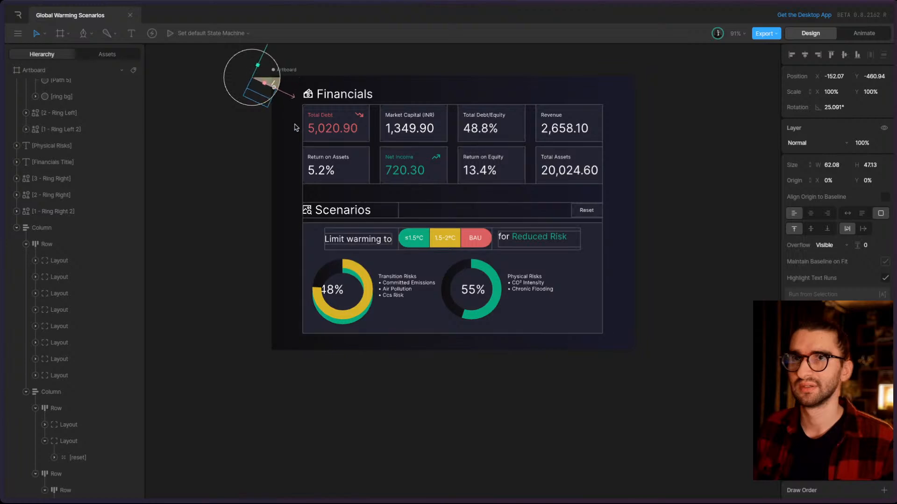
{"action": "key", "text": "ctrl+z"}
- Group the right ring objects together with the Physical Risks text, leaving the main column out of the selection
{"action": "left_click", "coordinate": [416, 325]}
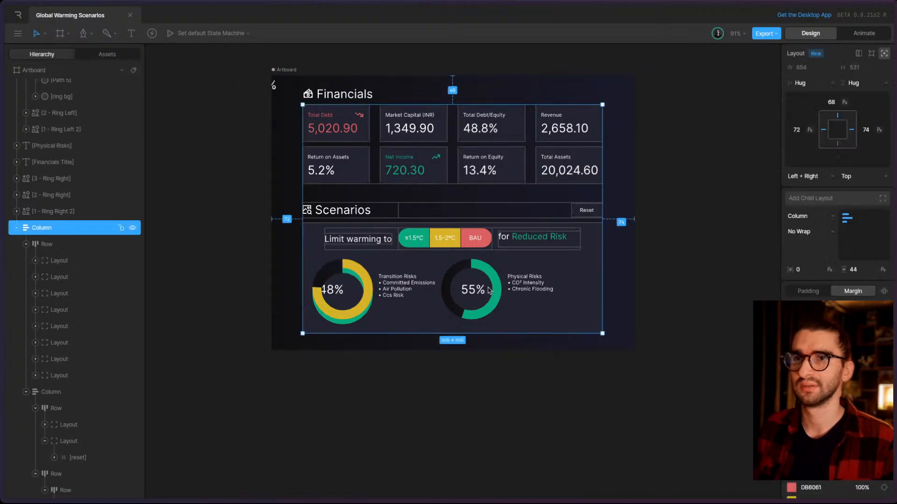
{"action": "left_click", "coordinate": [483, 286]}
{"action": "left_click", "coordinate": [702, 345]}
{"action": "left_click_drag", "start_coordinate": [692, 348], "coordinate": [463, 259]}
{"action": "left_click", "coordinate": [402, 322], "text": "shift"}
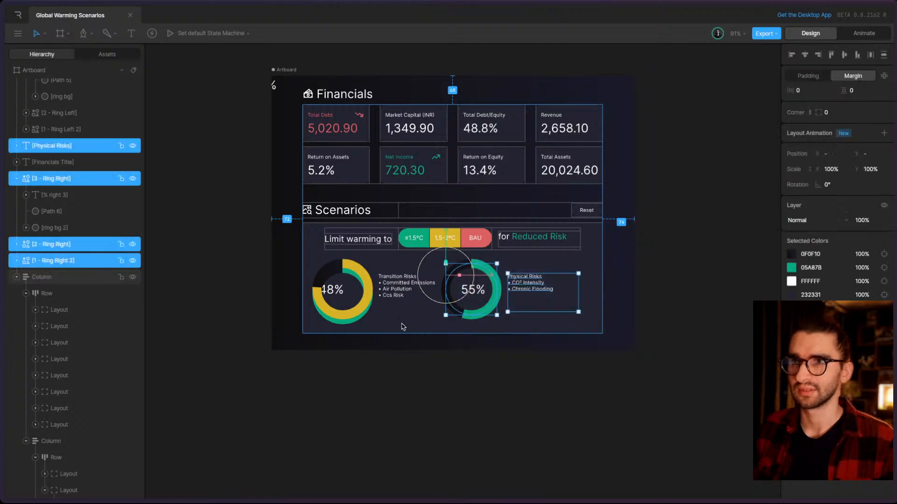
{"action": "key", "text": "ctrl+g"}
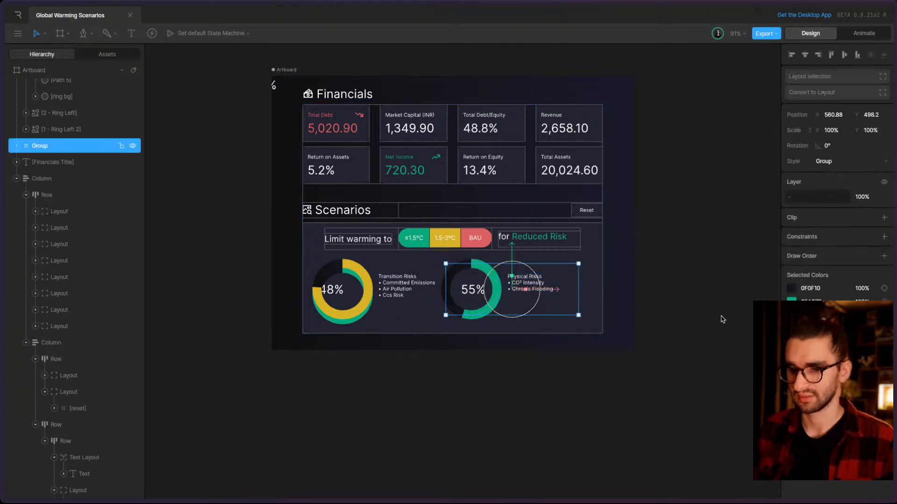
- Try wrapping the left and right ring groups together in a new layout
{"action": "double_click", "coordinate": [398, 287]}
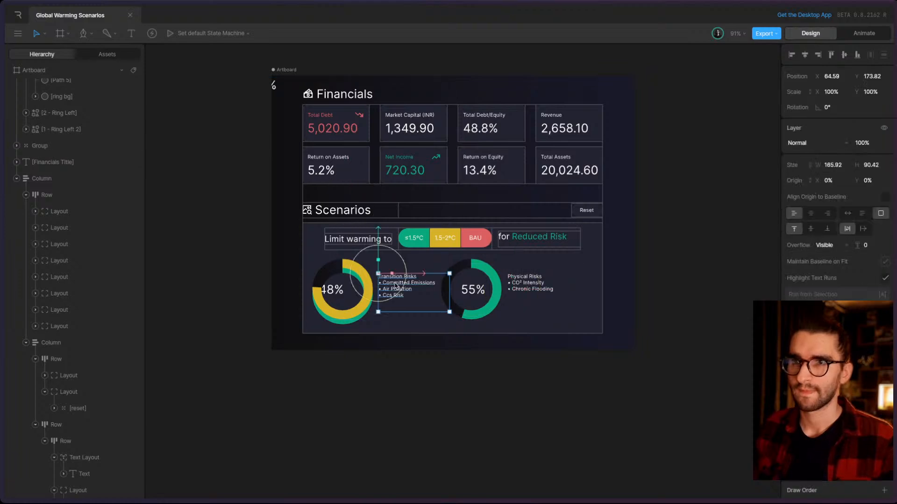
{"action": "key", "text": "Escape"}
{"action": "double_click", "coordinate": [365, 295]}
{"action": "left_click", "coordinate": [503, 362]}
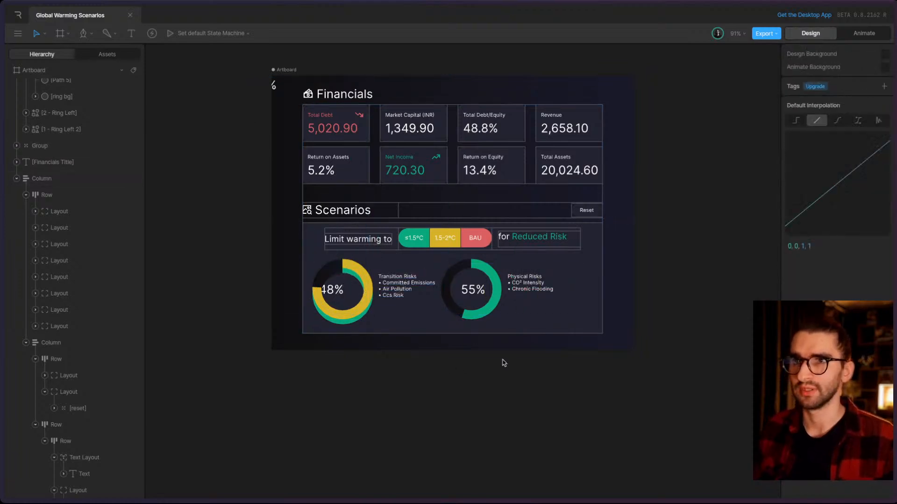
{"action": "left_click", "coordinate": [419, 287]}
{"action": "left_click", "coordinate": [516, 283], "text": "shift"}
{"action": "scroll", "coordinate": [20, 127], "scroll_direction": "up", "scroll_amount": 4}
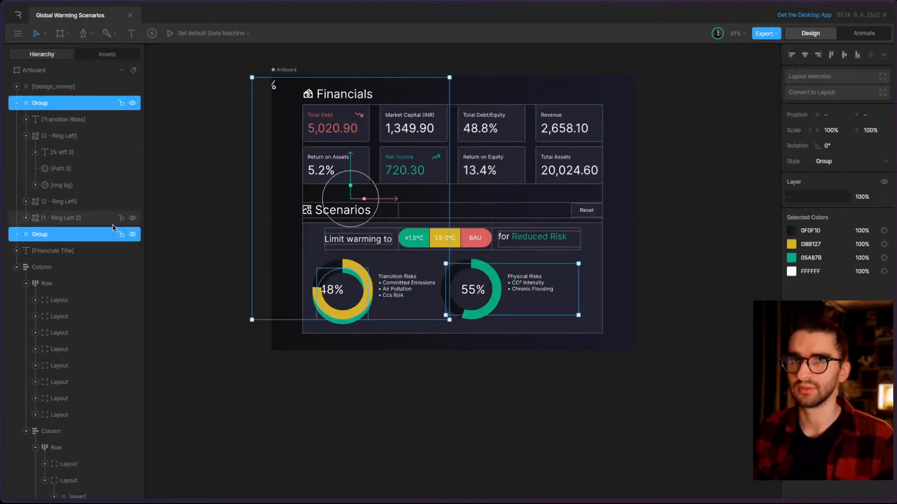
{"action": "left_click", "coordinate": [17, 103]}
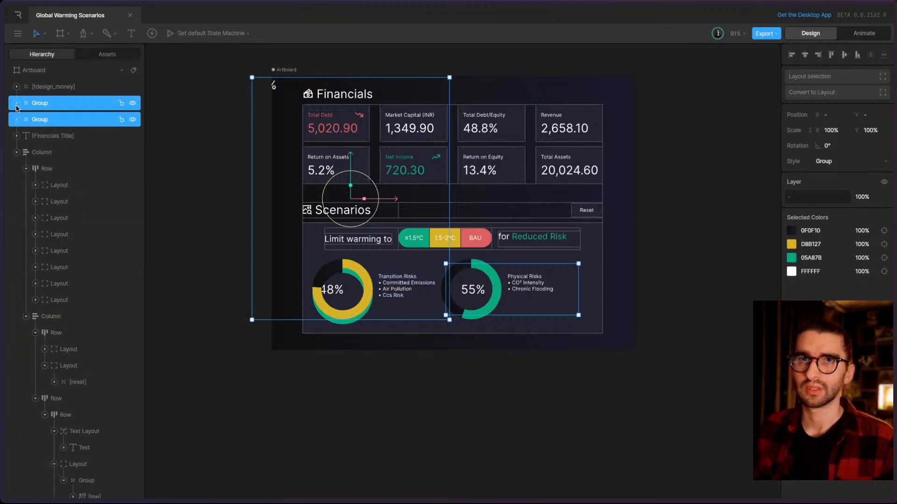
{"action": "left_click", "coordinate": [59, 88]}
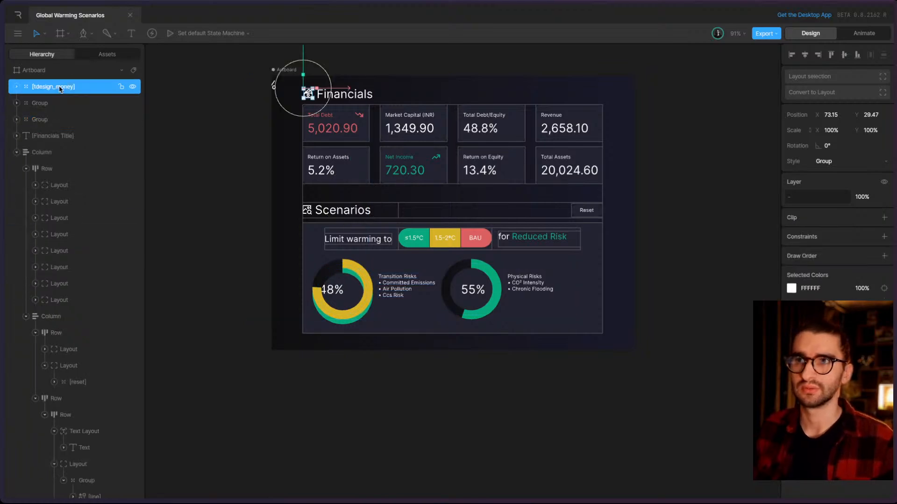
{"action": "left_click", "coordinate": [59, 102]}
{"action": "left_click", "coordinate": [60, 118], "text": "shift"}
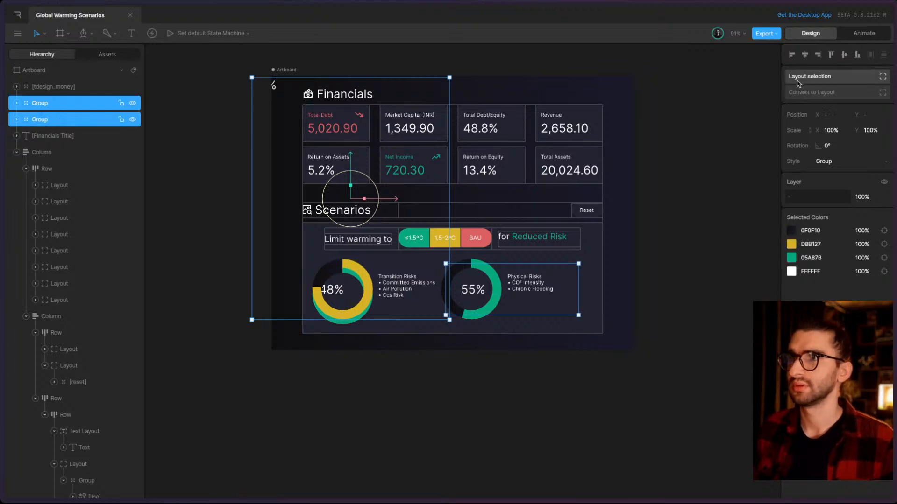
{"action": "left_click", "coordinate": [800, 77]}
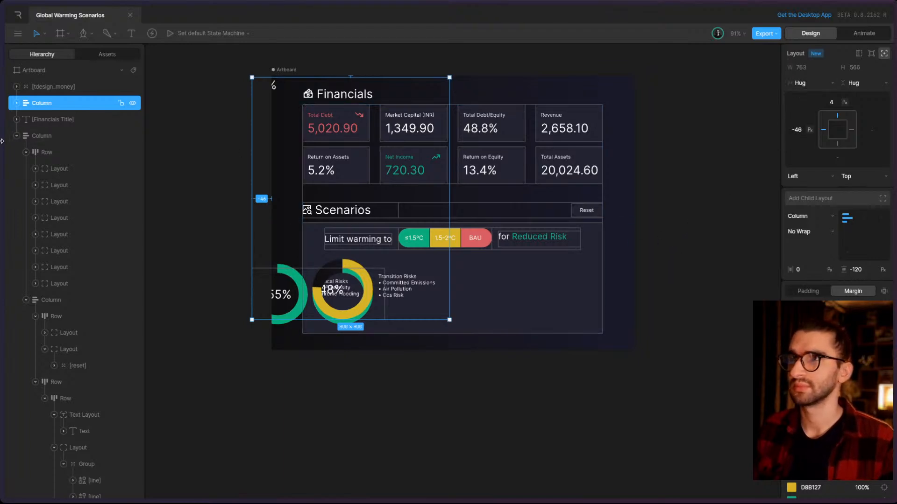
- Try moving the new column of ring groups into the Scenarios panel, and undo the move and the layout
{"action": "left_click", "coordinate": [16, 103]}
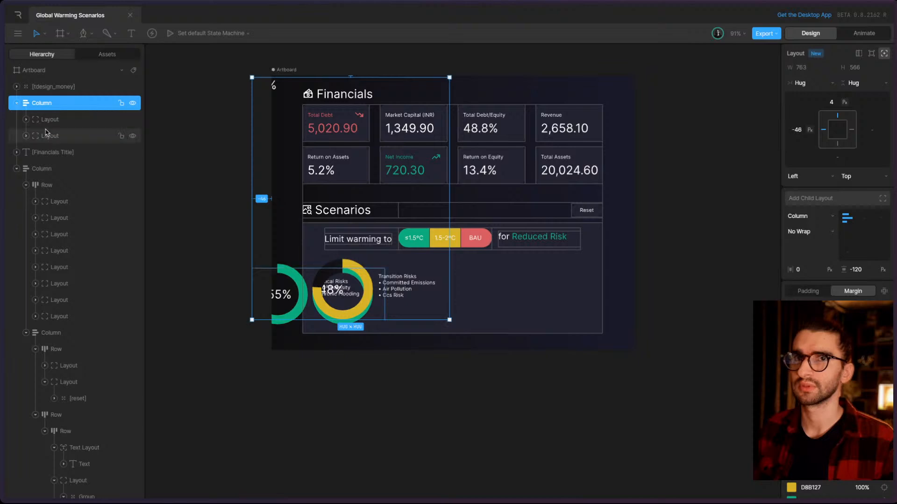
{"action": "left_click_drag", "start_coordinate": [351, 298], "coordinate": [413, 305]}
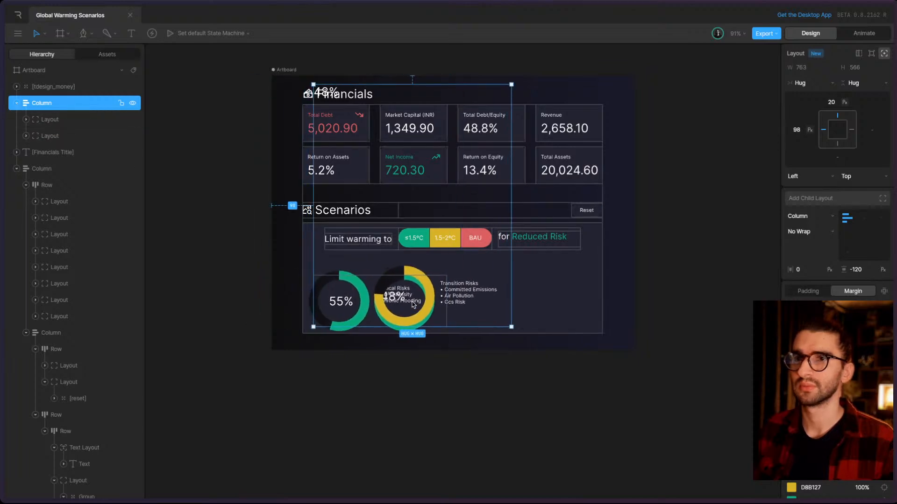
{"action": "key", "text": "ctrl+z"}
{"action": "key", "text": "ctrl+z"}
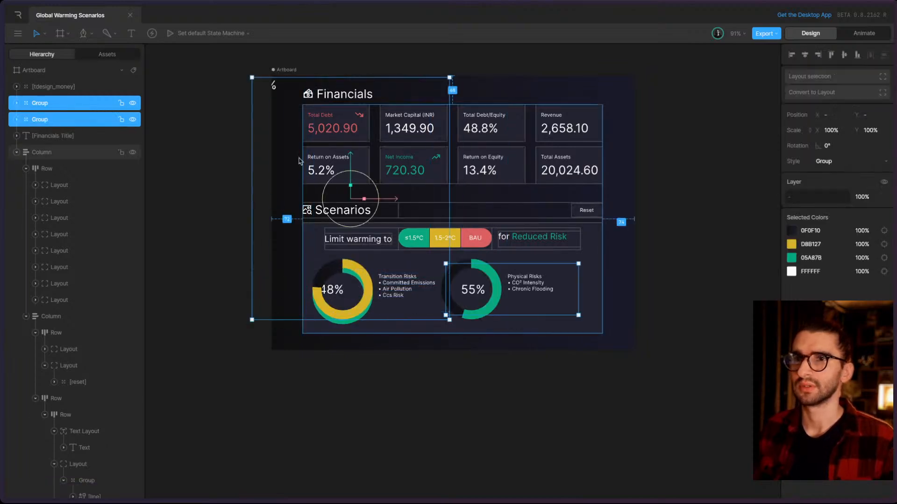
- Select the stray percentage text inside 3 - Ring Left, switch to Animate mode and collapse the toggle track
{"action": "key", "text": "ctrl+z"}
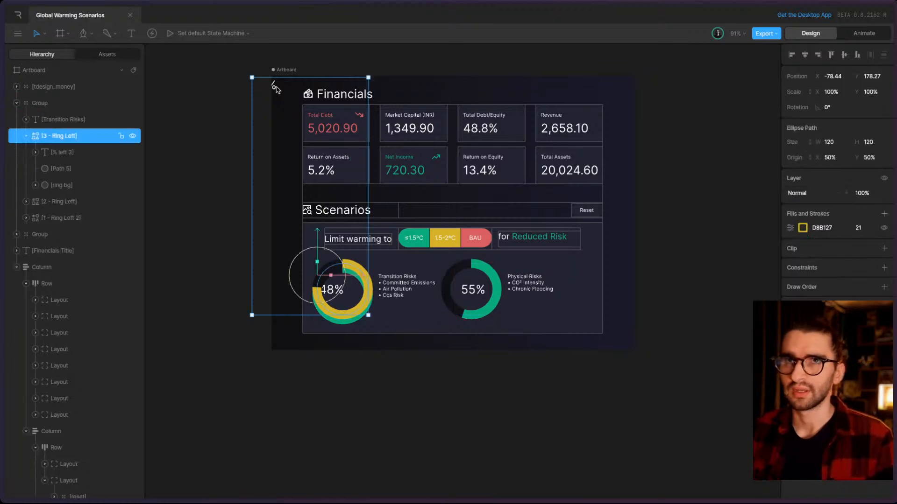
{"action": "key", "text": "ctrl+z"}
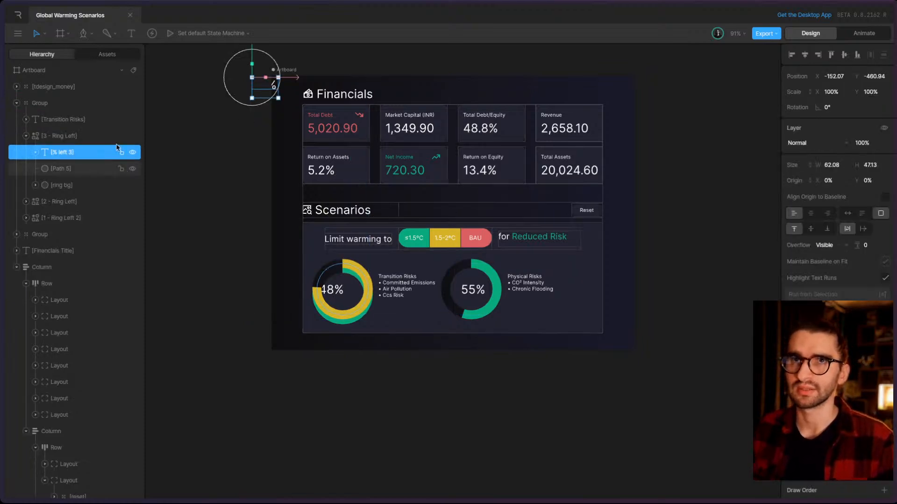
{"action": "left_click", "coordinate": [865, 32]}
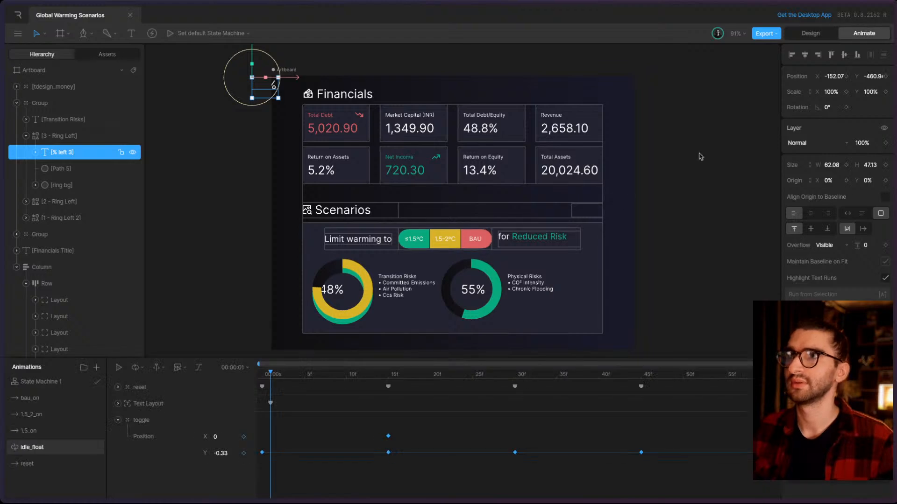
{"action": "left_click", "coordinate": [118, 420]}
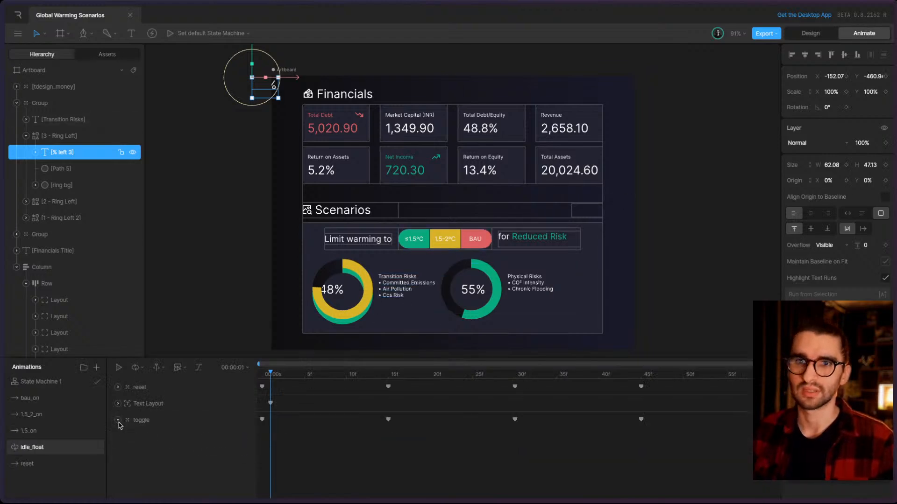
- Open the 1.5_on animation and examine its ring, percentage and Physical Risks tracks
{"action": "left_click", "coordinate": [44, 431]}
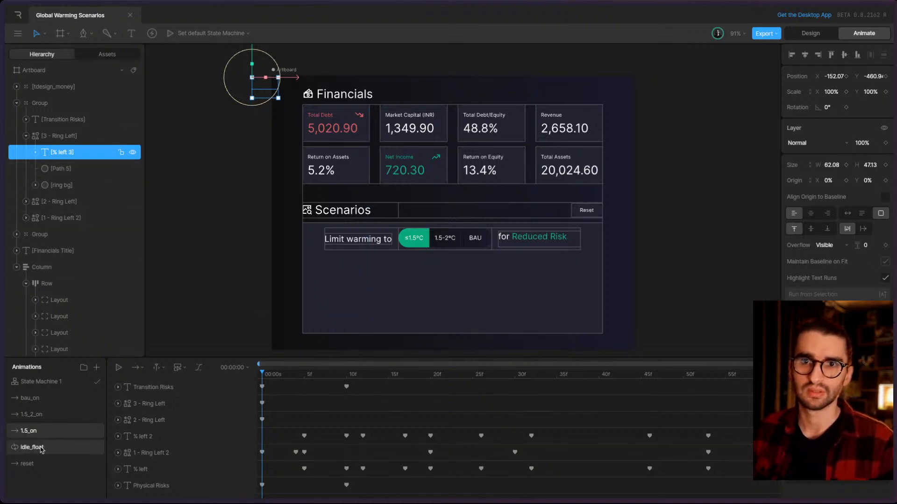
{"action": "scroll", "coordinate": [166, 456], "scroll_direction": "down", "scroll_amount": 1}
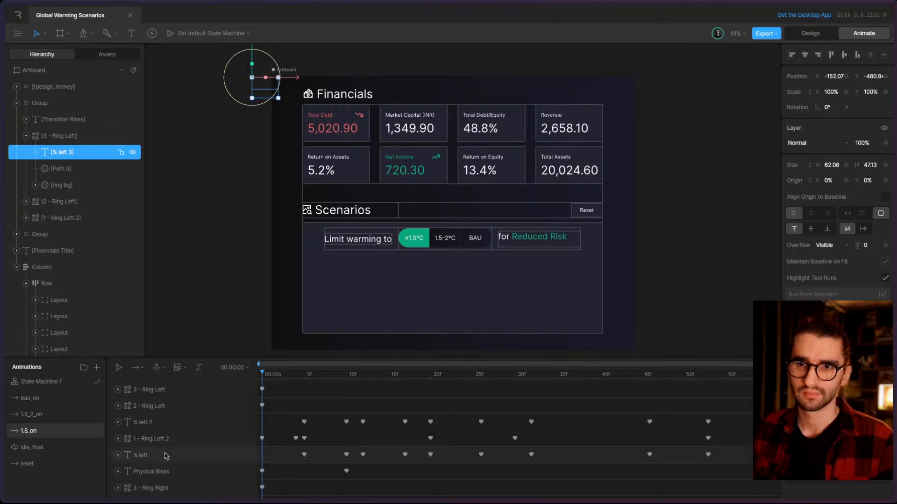
{"action": "scroll", "coordinate": [166, 456], "scroll_direction": "down", "scroll_amount": 5}
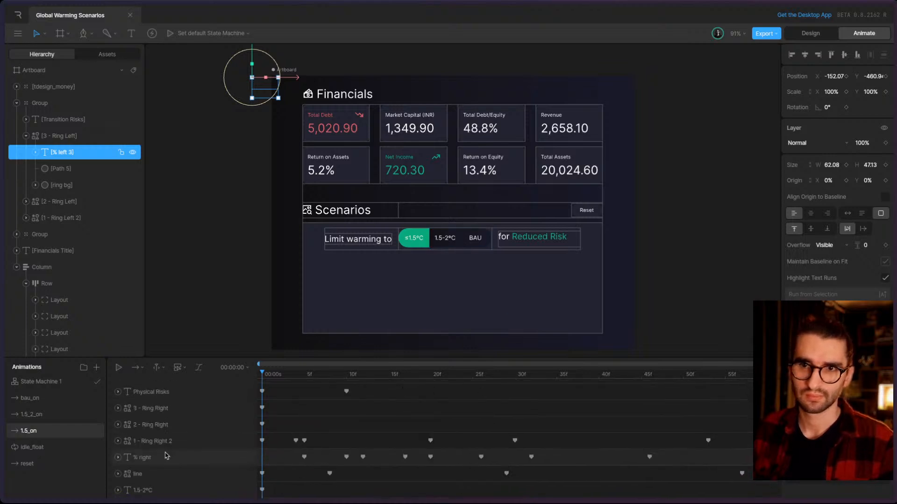
{"action": "scroll", "coordinate": [166, 456], "scroll_direction": "up", "scroll_amount": 4}
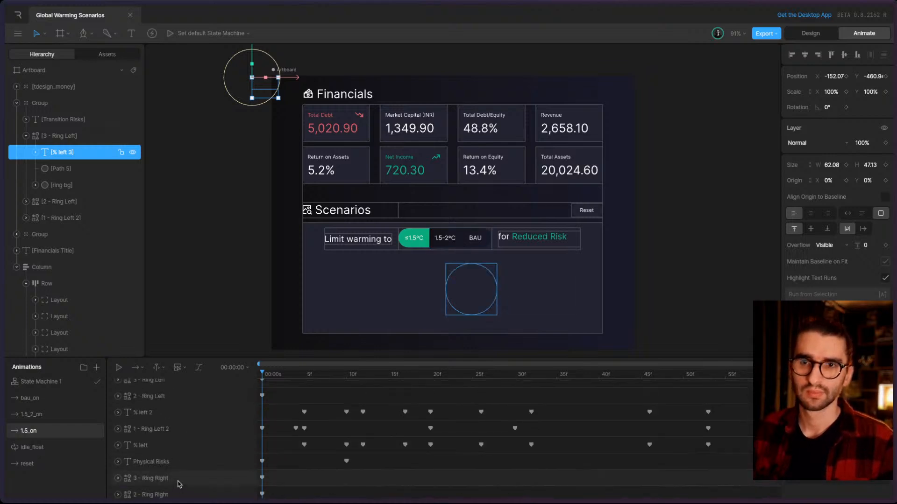
{"action": "scroll", "coordinate": [179, 484], "scroll_direction": "down", "scroll_amount": 2}
{"action": "scroll", "coordinate": [174, 470], "scroll_direction": "down", "scroll_amount": 5}
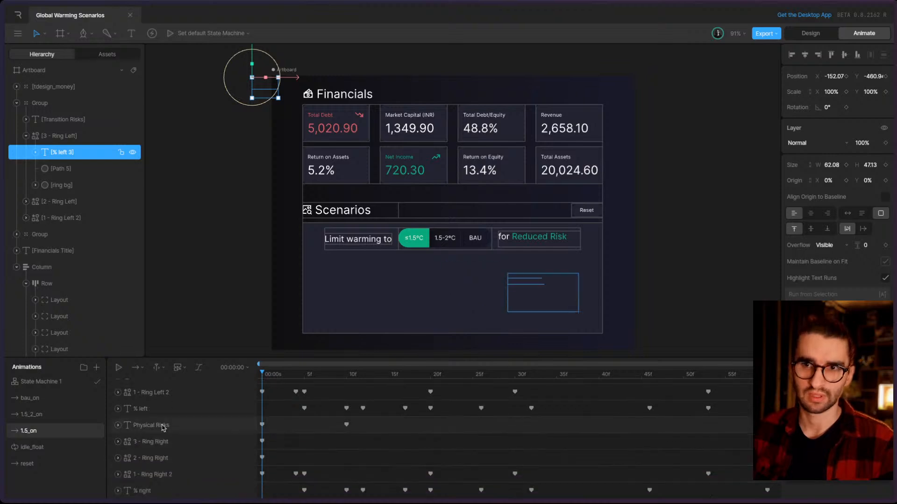
- Inspect the opacity keyframes of 3 - Ring Left in the 1.5_on animation and play the timeline
{"action": "scroll", "coordinate": [169, 452], "scroll_direction": "down", "scroll_amount": 1}
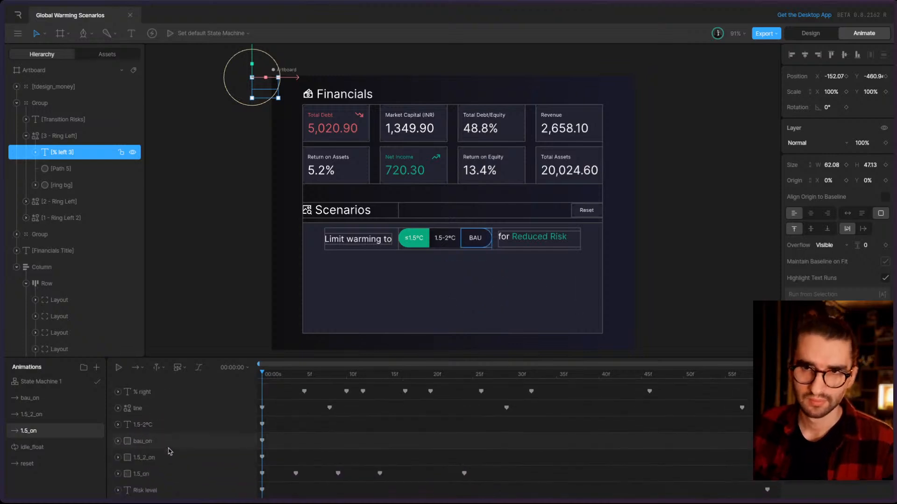
{"action": "scroll", "coordinate": [169, 451], "scroll_direction": "up", "scroll_amount": 8}
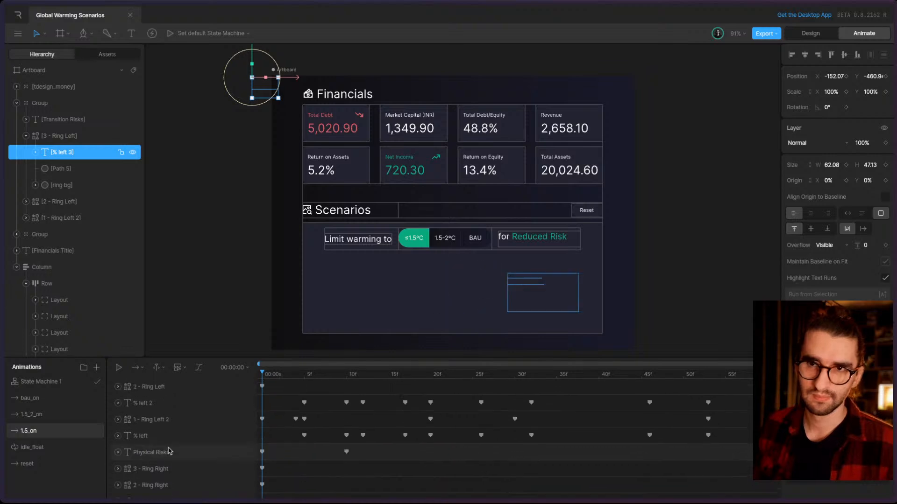
{"action": "scroll", "coordinate": [169, 451], "scroll_direction": "up", "scroll_amount": 1}
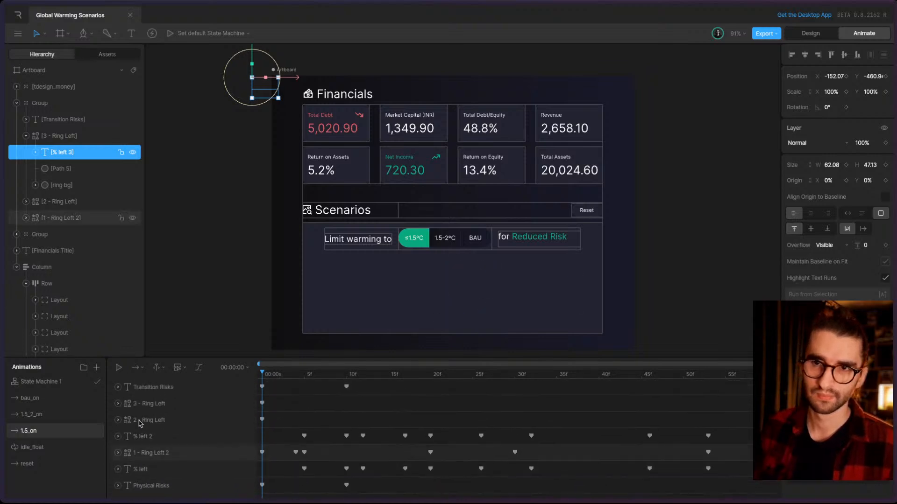
{"action": "left_click", "coordinate": [135, 404]}
{"action": "left_click", "coordinate": [118, 404]}
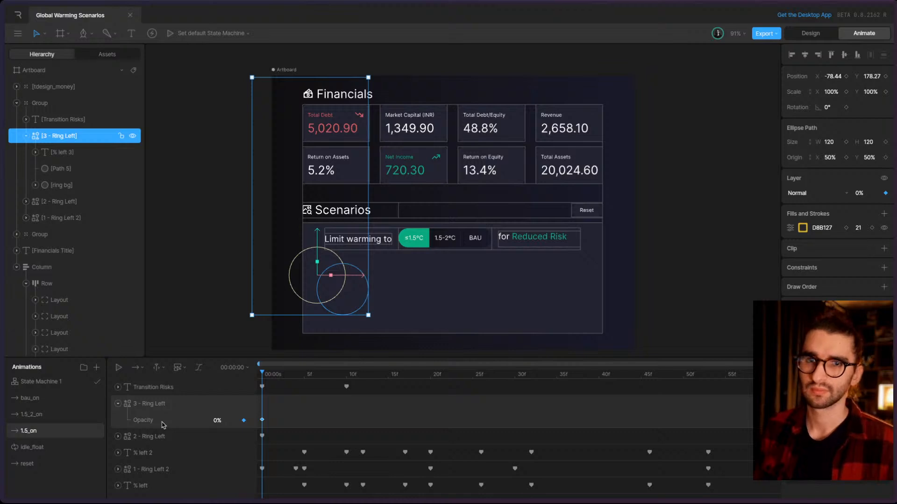
{"action": "left_click", "coordinate": [119, 368]}
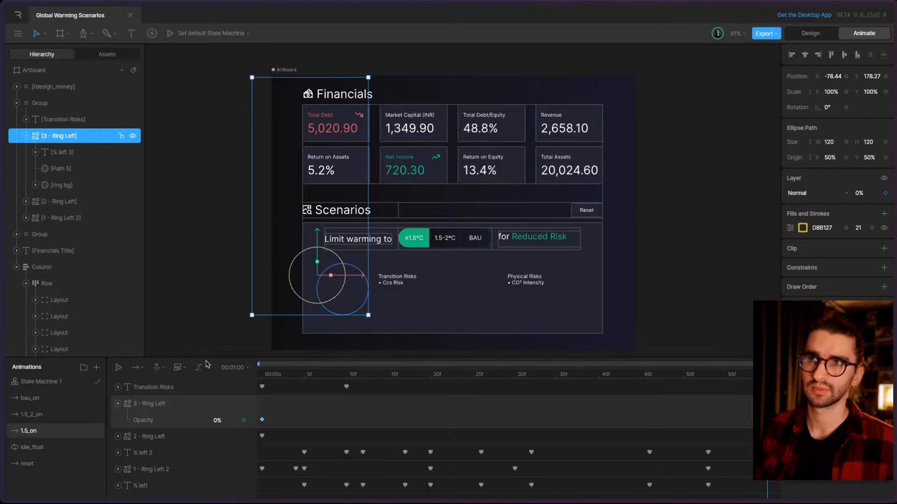
- Preview State Machine 1, switching between the 1.5-2ºC, BAU and ≤1.5ºC scenarios on the artboard, and stop the playback
{"action": "left_click", "coordinate": [40, 382]}
{"action": "left_click", "coordinate": [157, 367]}
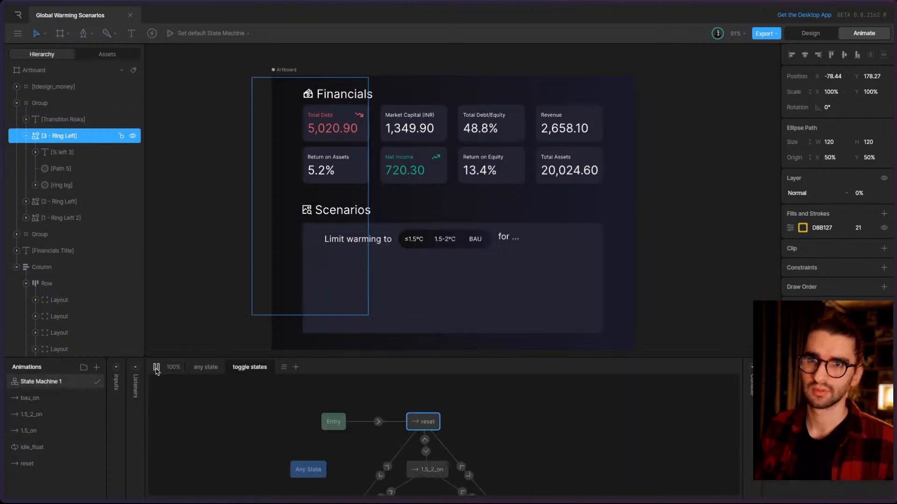
{"action": "left_click", "coordinate": [444, 239]}
{"action": "left_click", "coordinate": [474, 241]}
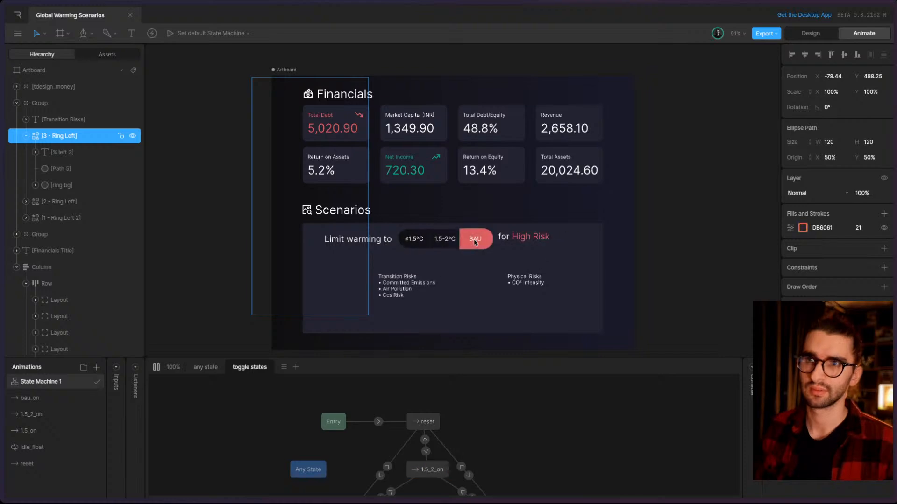
{"action": "left_click", "coordinate": [445, 239]}
{"action": "left_click", "coordinate": [414, 239]}
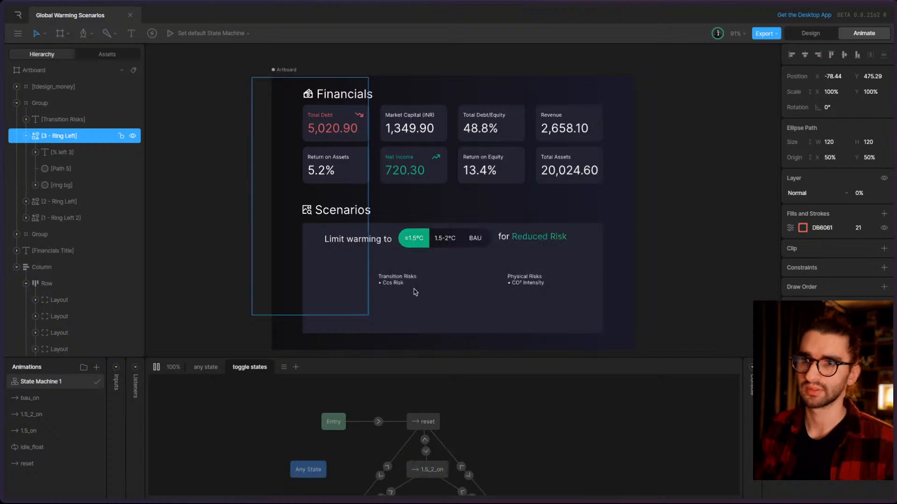
{"action": "scroll", "coordinate": [416, 293], "scroll_direction": "down", "scroll_amount": 1}
{"action": "left_click", "coordinate": [448, 216]}
{"action": "left_click", "coordinate": [479, 216]}
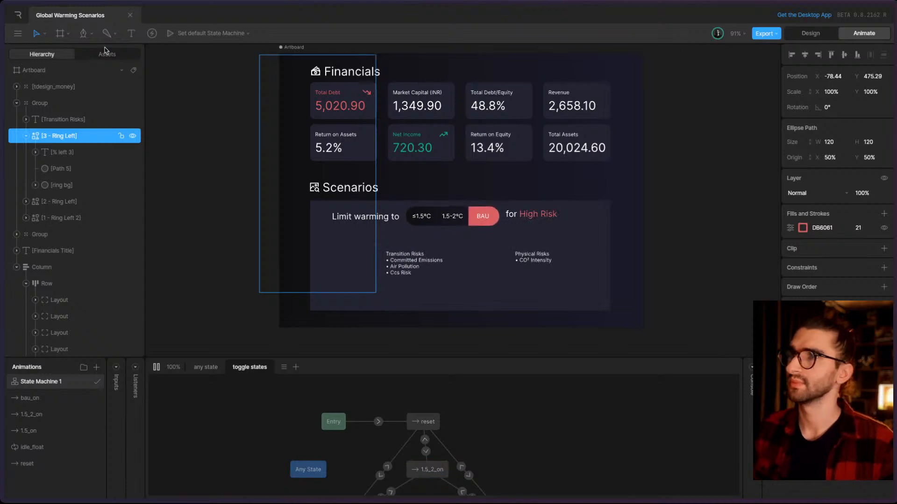
{"action": "left_click", "coordinate": [40, 34]}
{"action": "left_click", "coordinate": [101, 66]}
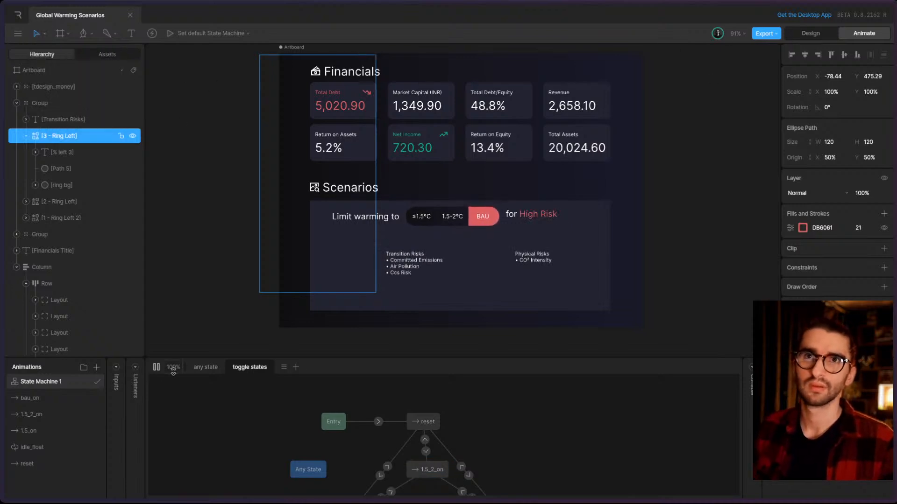
{"action": "key", "text": "space"}
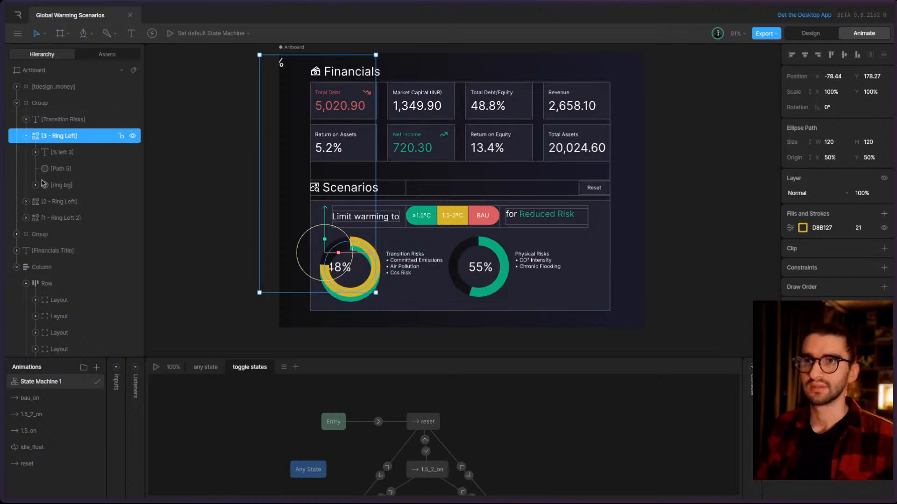
- Check what the two ring groups in the hierarchy cover on the artboard and list the contents of the second group
{"action": "left_click", "coordinate": [17, 103]}
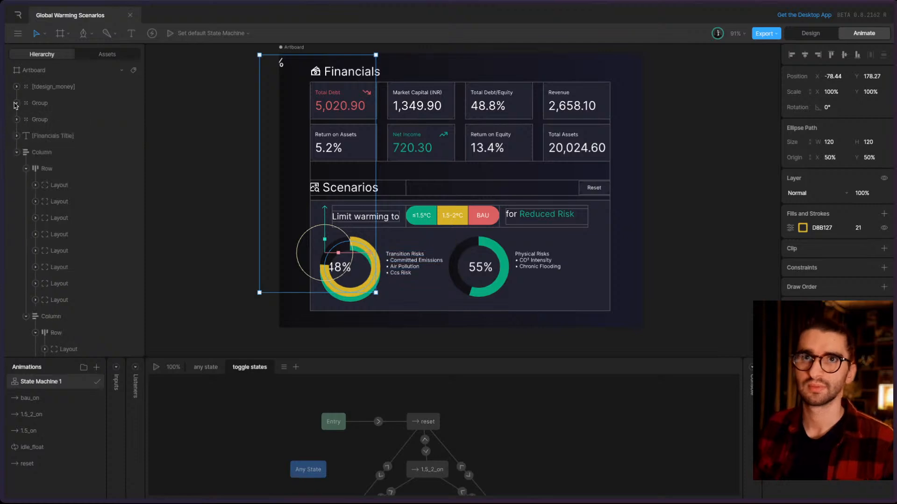
{"action": "left_click", "coordinate": [57, 121]}
{"action": "left_click", "coordinate": [56, 105]}
{"action": "left_click", "coordinate": [62, 119]}
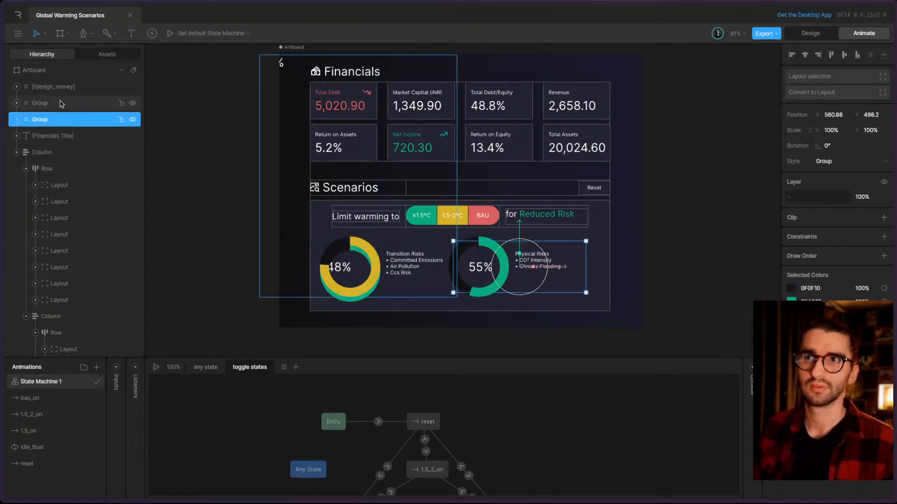
{"action": "left_click", "coordinate": [62, 104]}
{"action": "left_click", "coordinate": [65, 117], "text": "shift"}
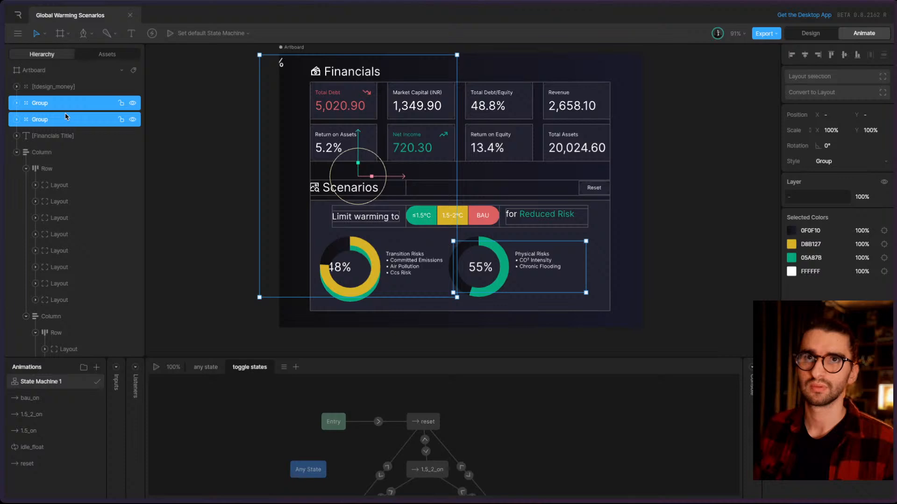
{"action": "left_click", "coordinate": [17, 120]}
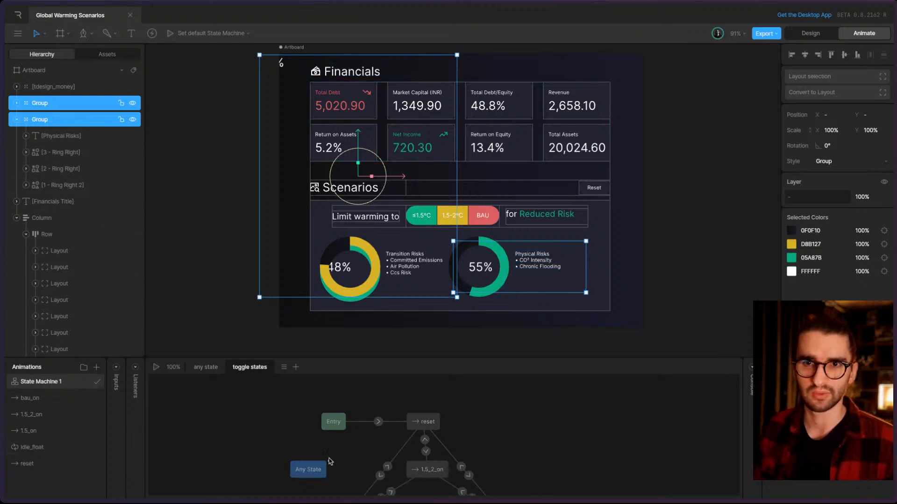
- Inspect the 2 - Ring Left and 3 - Ring Left tracks in the 1.5_2_on animation, scrubbing the timeline to its end and back to the start
{"action": "left_click", "coordinate": [32, 414]}
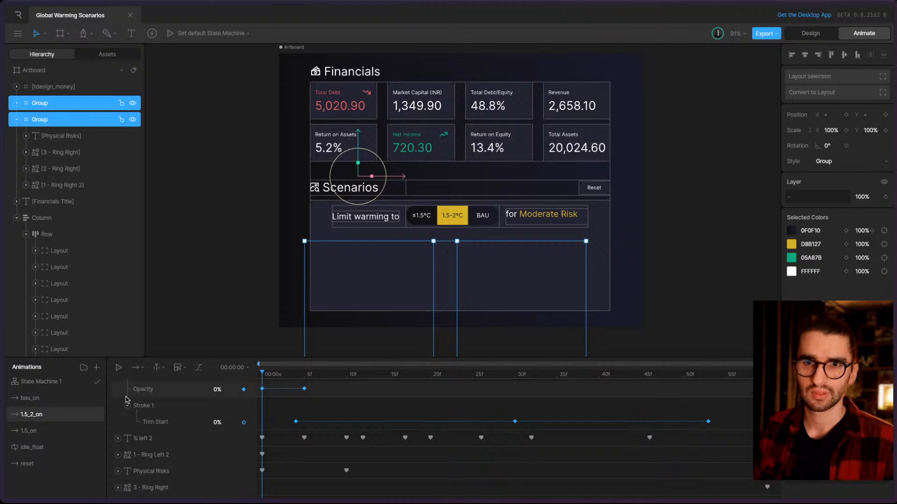
{"action": "left_click", "coordinate": [118, 431]}
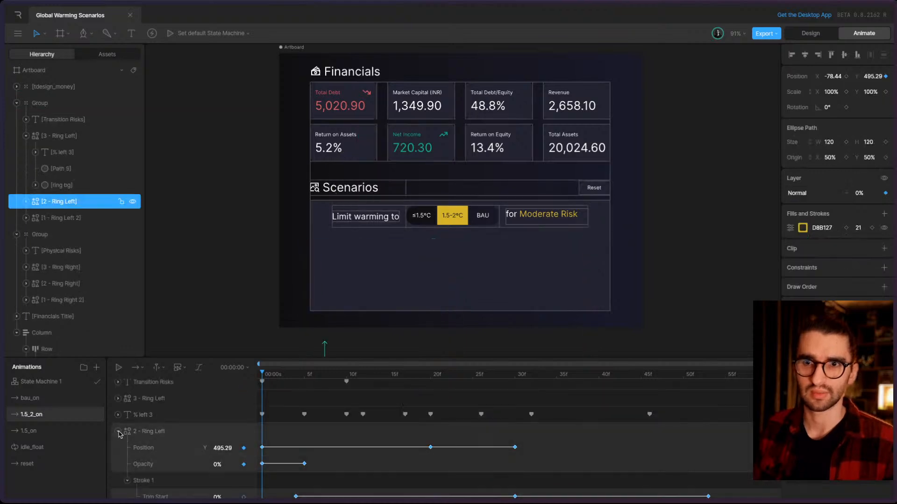
{"action": "left_click", "coordinate": [162, 398]}
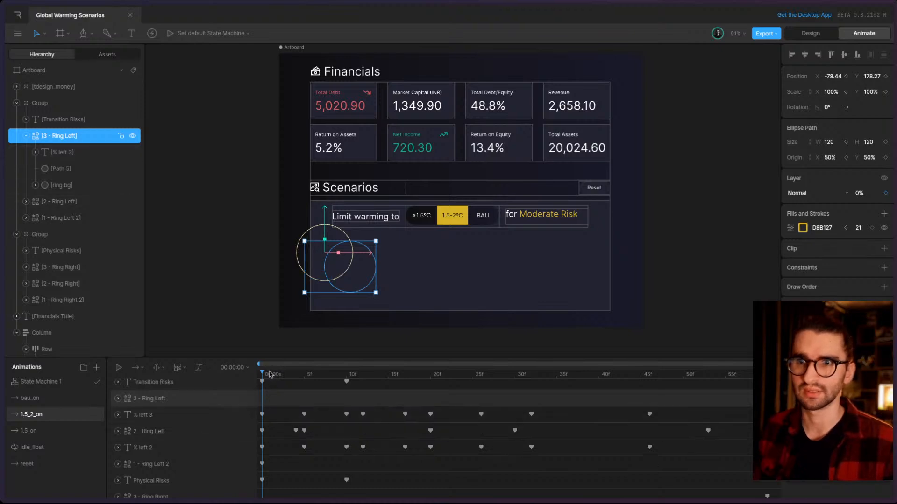
{"action": "left_click_drag", "start_coordinate": [269, 374], "coordinate": [625, 392]}
{"action": "left_click", "coordinate": [117, 398]}
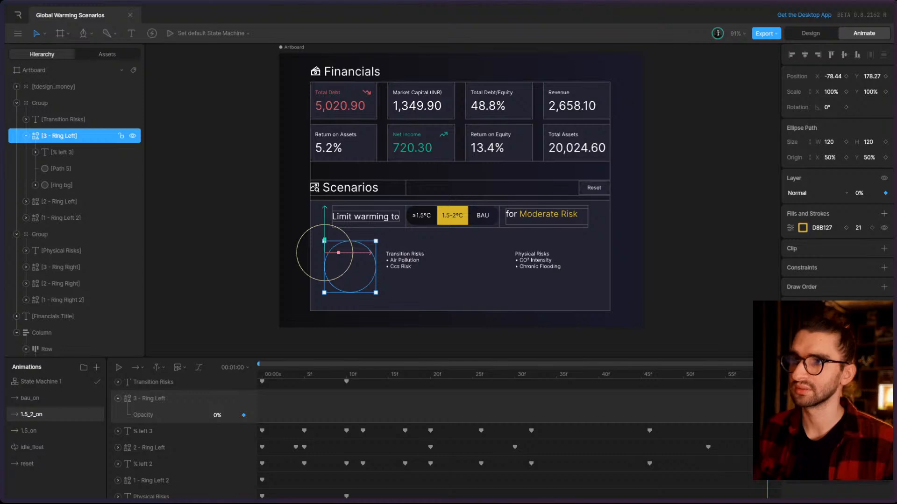
{"action": "left_click_drag", "start_coordinate": [556, 367], "coordinate": [262, 362]}
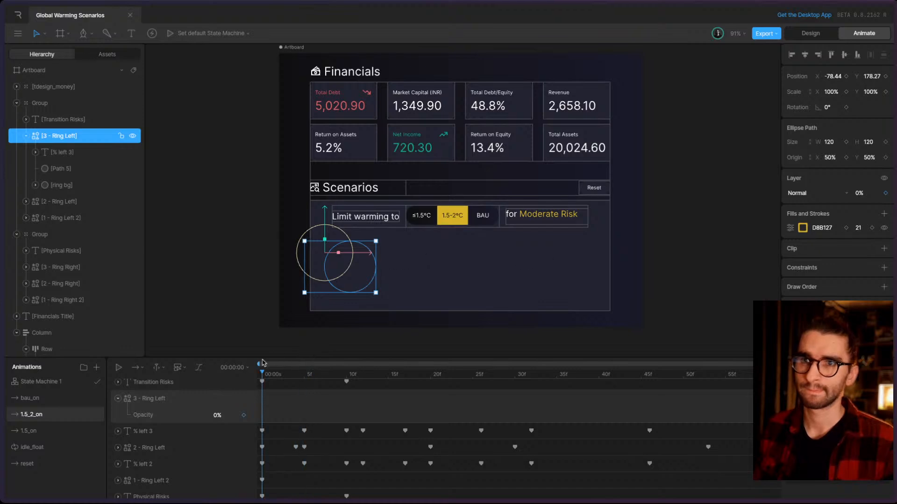
- Inspect the Transition Risks keyframes at the start and at frame 10 of the 1.5_2_on animation
{"action": "left_click", "coordinate": [262, 382]}
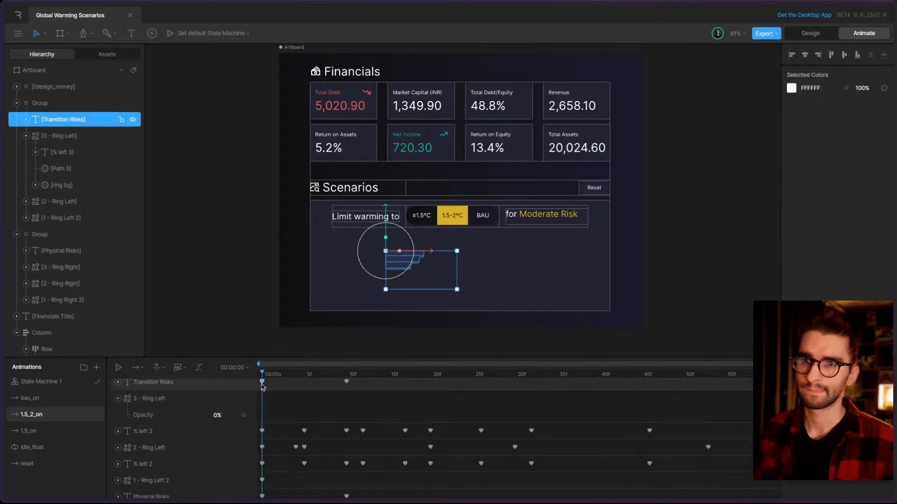
{"action": "left_click", "coordinate": [346, 382]}
{"action": "left_click", "coordinate": [346, 375]}
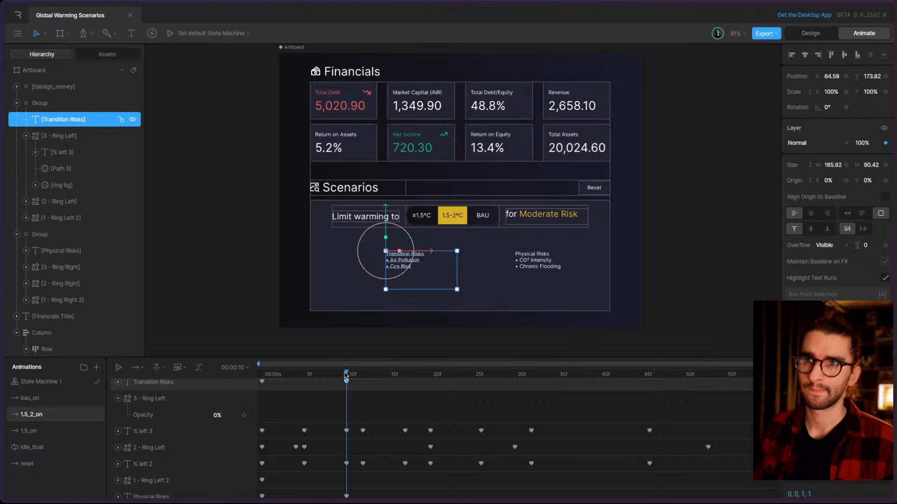
- Examine the Position, Opacity and Trim Start tracks of 2 - Ring Left and move the playhead to frame 5
{"action": "left_click", "coordinate": [117, 398]}
{"action": "left_click", "coordinate": [118, 432]}
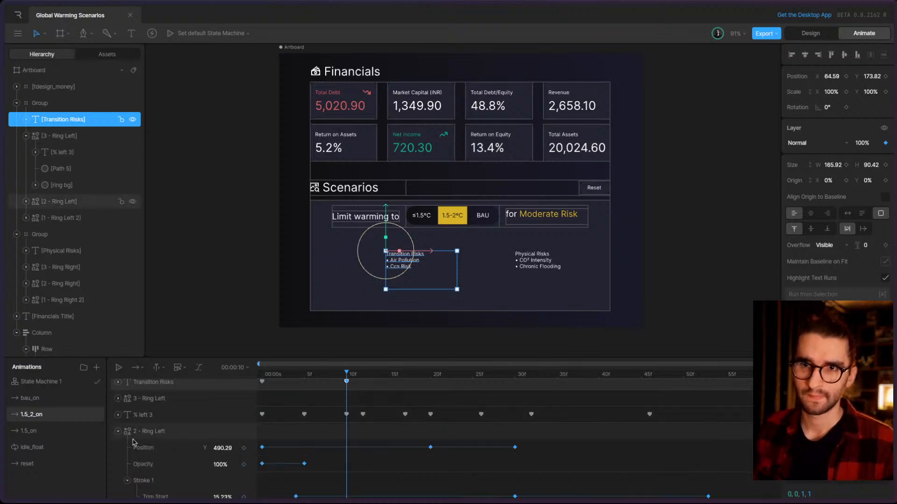
{"action": "scroll", "coordinate": [182, 415], "scroll_direction": "down", "scroll_amount": 3}
{"action": "left_click", "coordinate": [182, 415]}
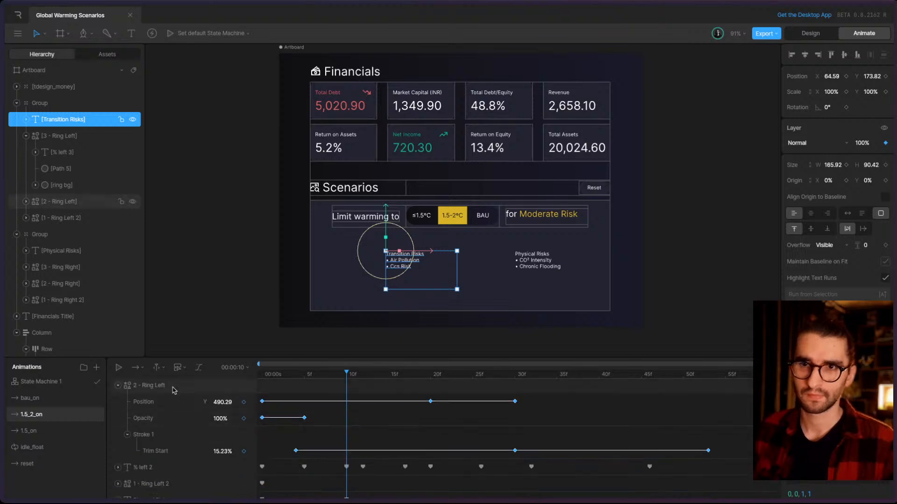
{"action": "left_click", "coordinate": [171, 402]}
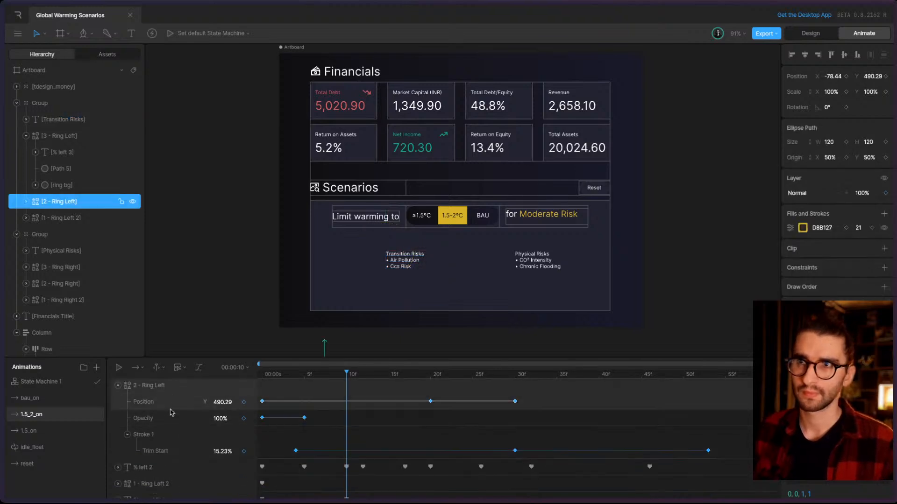
{"action": "left_click", "coordinate": [173, 418]}
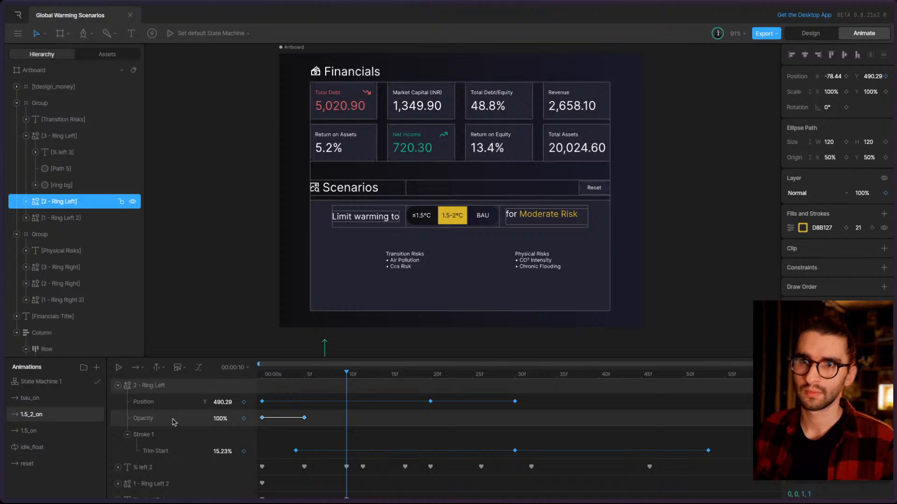
{"action": "left_click_drag", "start_coordinate": [346, 373], "coordinate": [305, 382]}
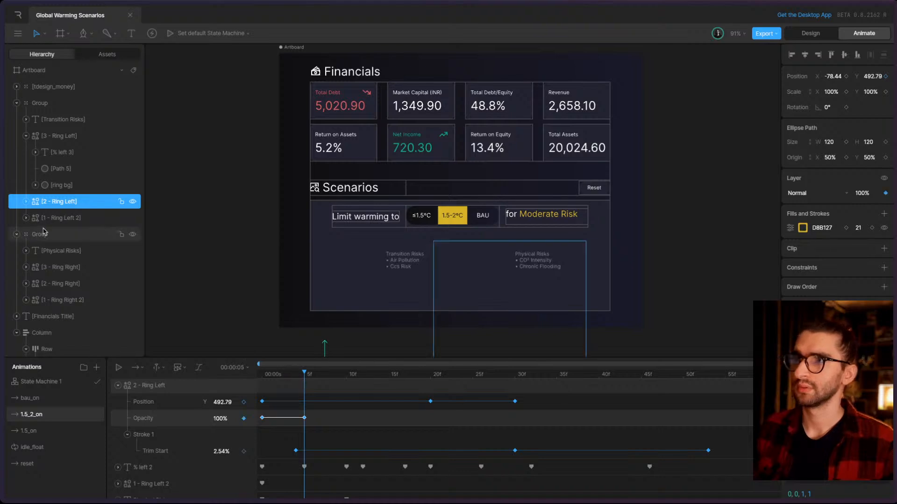
- Expand 2 - Ring Left in the hierarchy and locate its Path 5 and ring bg shapes relative to the artboard
{"action": "left_click", "coordinate": [26, 202]}
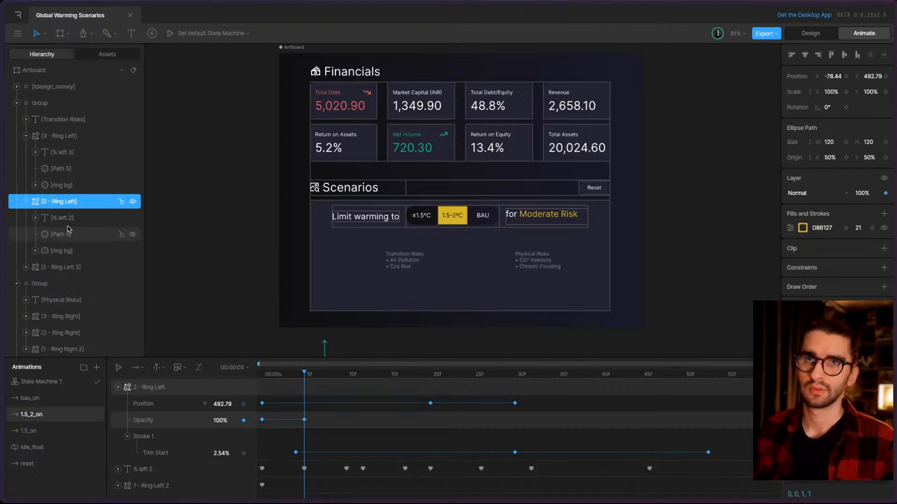
{"action": "key", "text": "Escape"}
{"action": "left_click", "coordinate": [72, 238]}
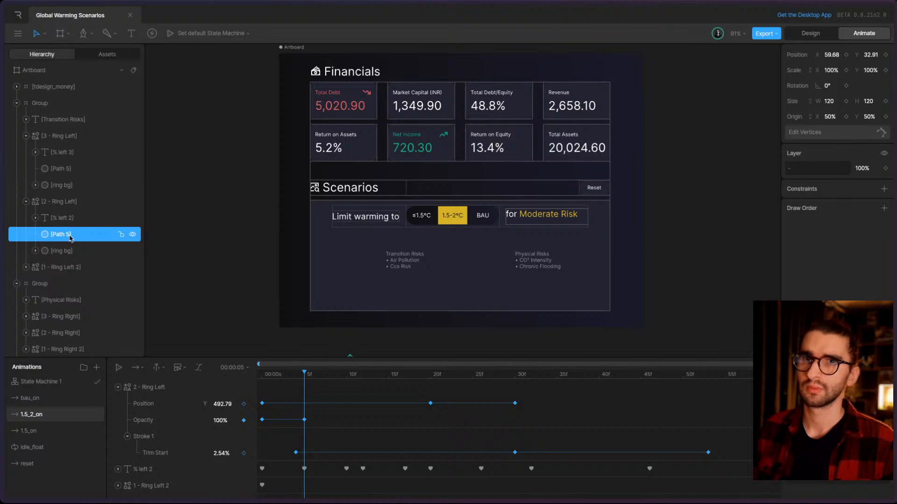
{"action": "left_click", "coordinate": [70, 250]}
{"action": "left_click", "coordinate": [70, 234]}
{"action": "left_click", "coordinate": [82, 252]}
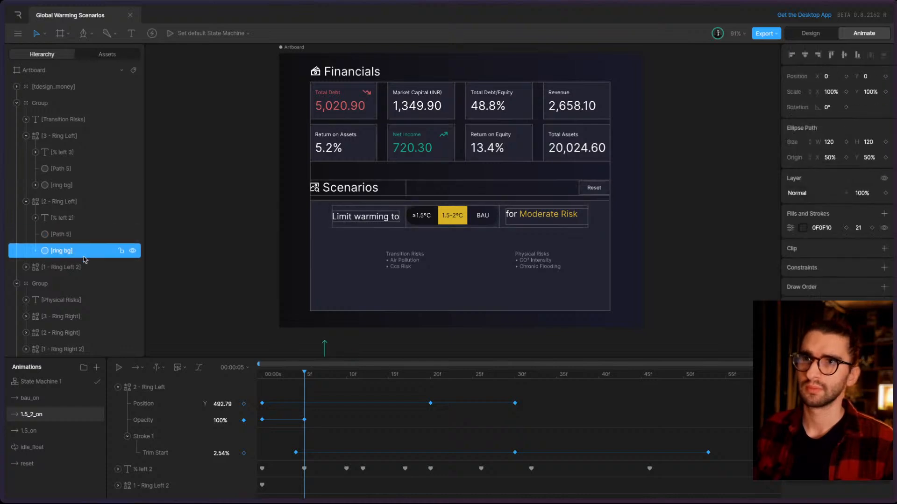
{"action": "scroll", "coordinate": [166, 257], "scroll_direction": "down", "scroll_amount": 5}
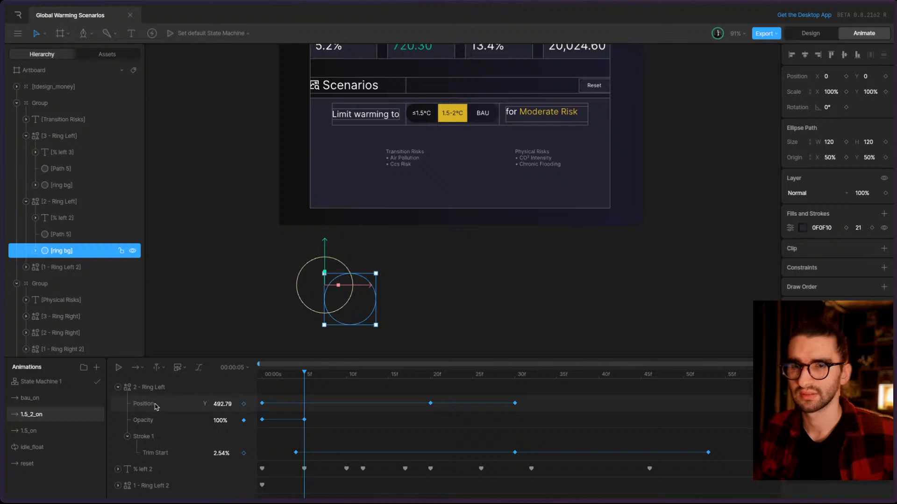
- Scrub the 1.5_2_on animation to frame 30 and compare the ring bg location with the scenarios card
{"action": "left_click_drag", "start_coordinate": [303, 378], "coordinate": [514, 379]}
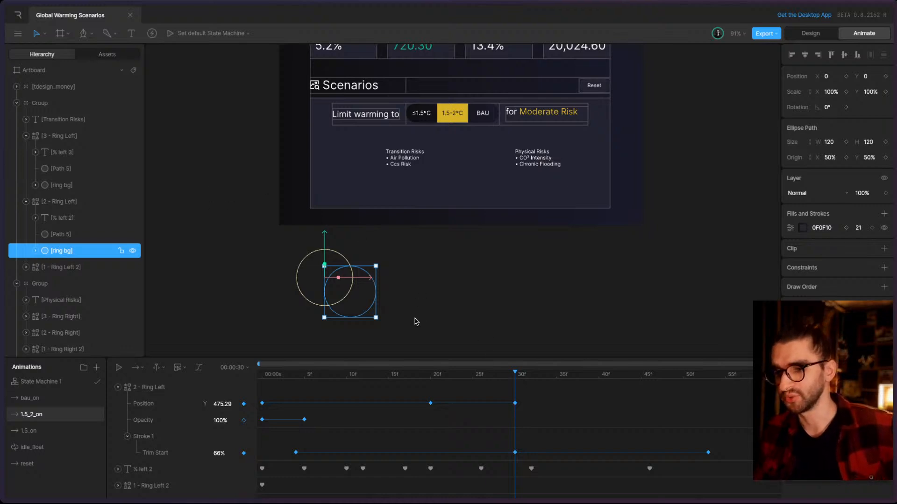
{"action": "scroll", "coordinate": [397, 320], "scroll_direction": "up", "scroll_amount": 3}
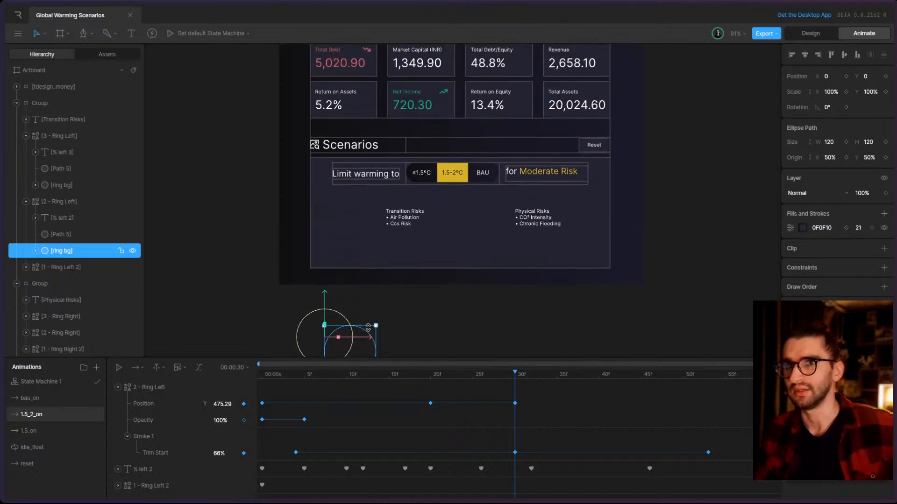
{"action": "scroll", "coordinate": [611, 125], "scroll_direction": "up", "scroll_amount": 4}
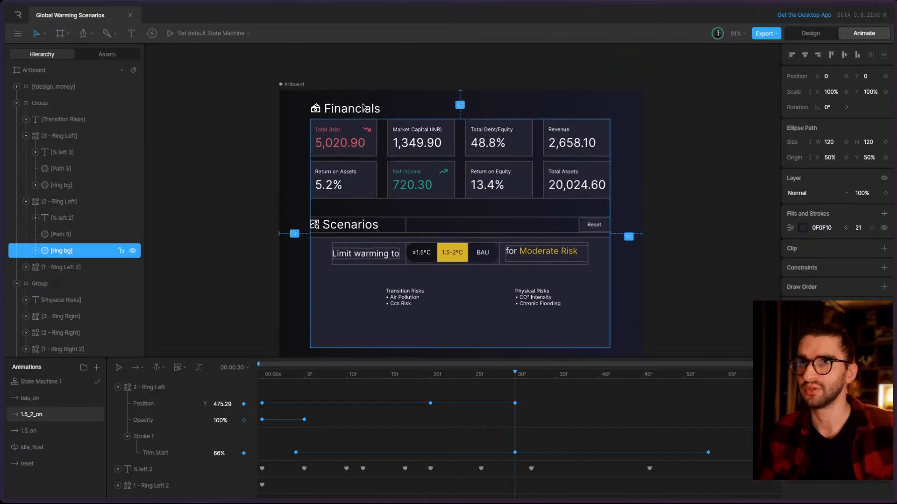
{"action": "scroll", "coordinate": [358, 216], "scroll_direction": "down", "scroll_amount": 12}
{"action": "scroll", "coordinate": [360, 217], "scroll_direction": "up", "scroll_amount": 5}
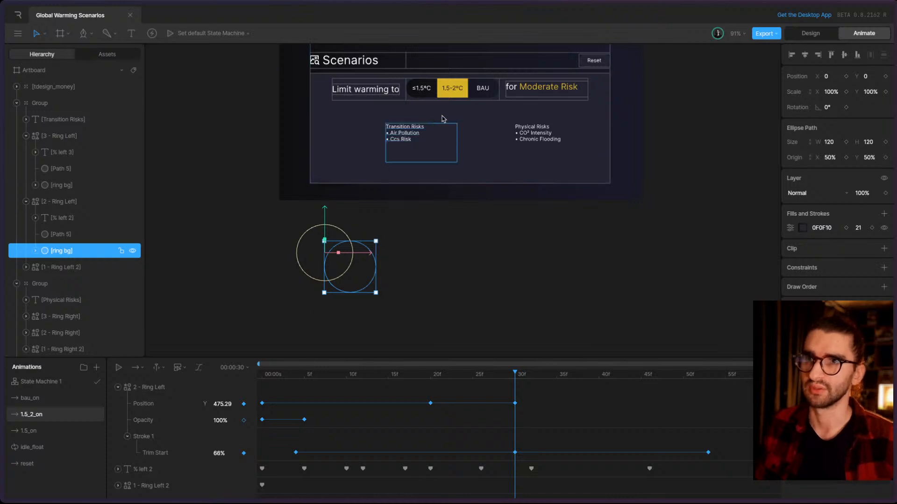
- Examine the ring bg, Path 4, Path 5 and % left 2 text run of 2 - Ring Left relative to the artboard
{"action": "scroll", "coordinate": [315, 204], "scroll_direction": "up", "scroll_amount": 4}
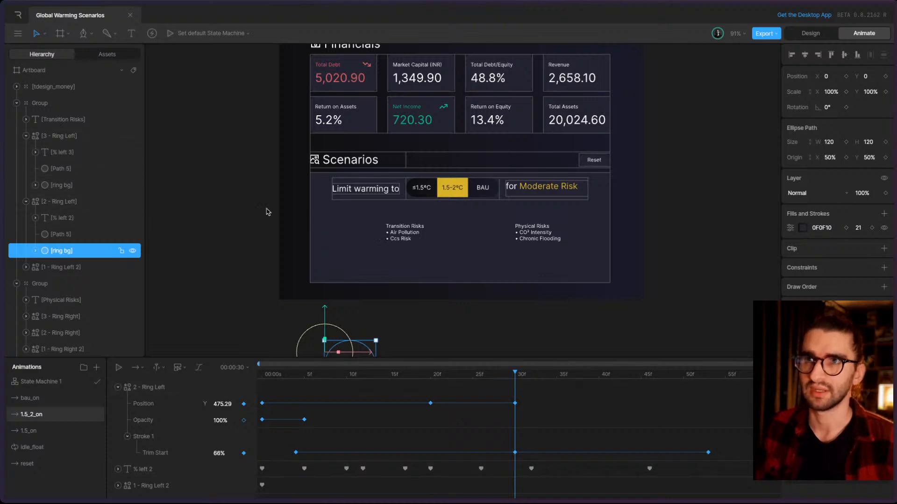
{"action": "scroll", "coordinate": [266, 210], "scroll_direction": "up", "scroll_amount": 3}
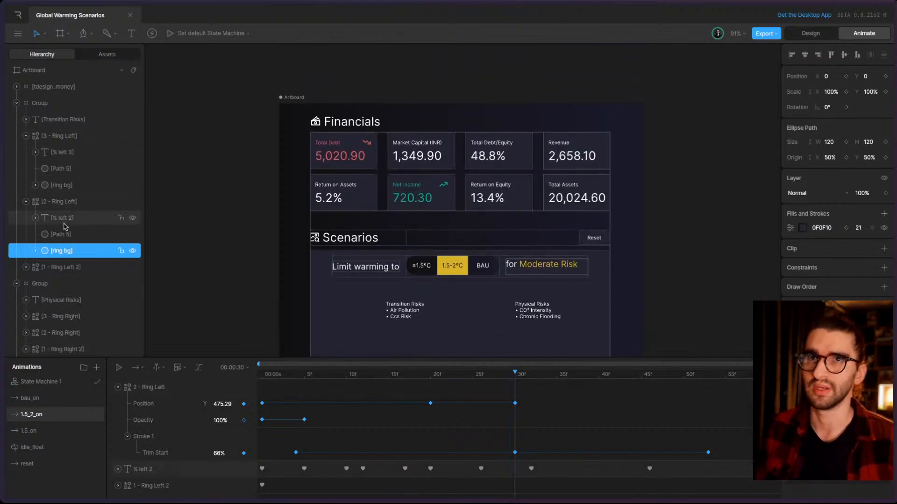
{"action": "scroll", "coordinate": [323, 244], "scroll_direction": "down", "scroll_amount": 3}
{"action": "scroll", "coordinate": [189, 289], "scroll_direction": "down", "scroll_amount": 1}
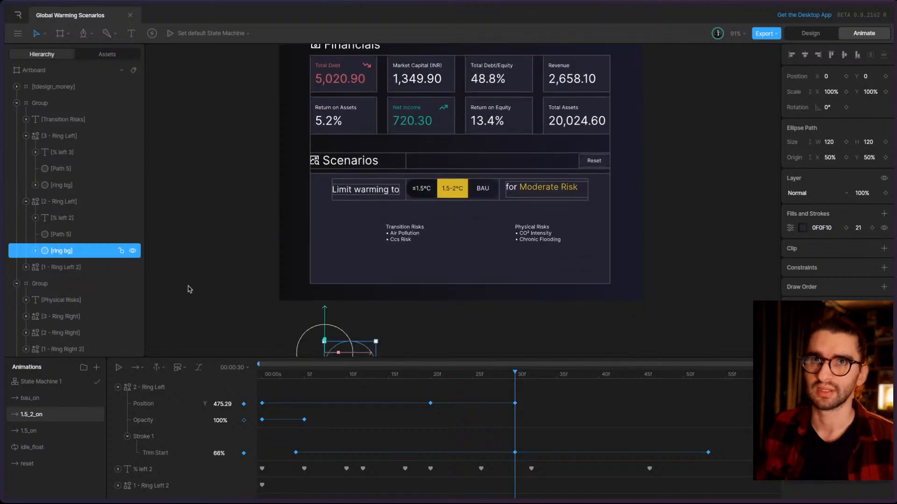
{"action": "left_click", "coordinate": [36, 252]}
{"action": "scroll", "coordinate": [296, 252], "scroll_direction": "down", "scroll_amount": 2}
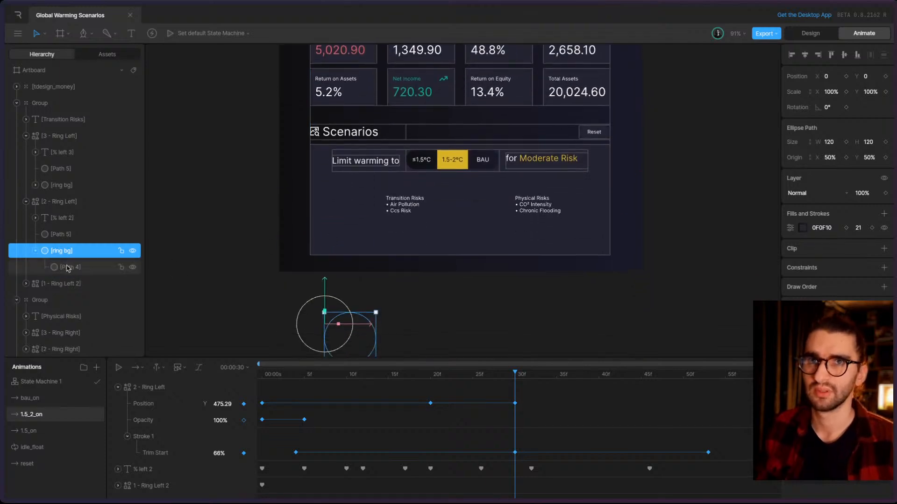
{"action": "left_click", "coordinate": [66, 267]}
{"action": "left_click", "coordinate": [58, 250]}
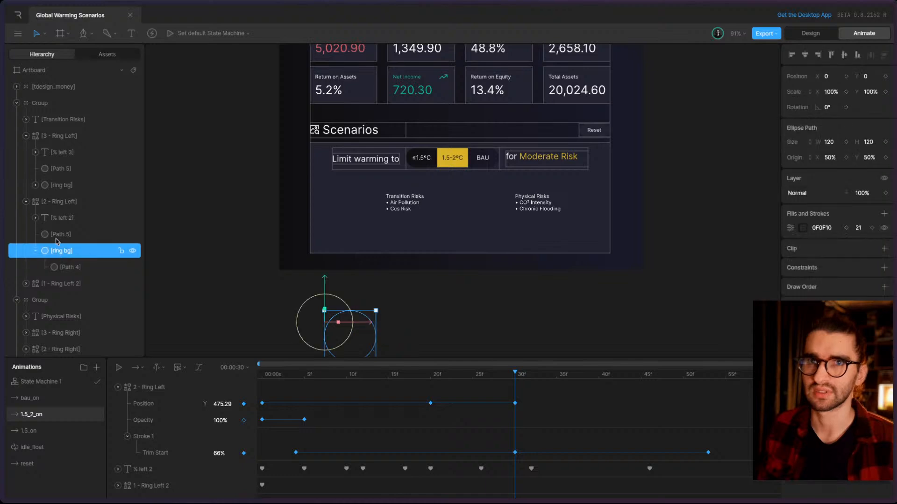
{"action": "left_click", "coordinate": [57, 237]}
{"action": "left_click", "coordinate": [60, 223]}
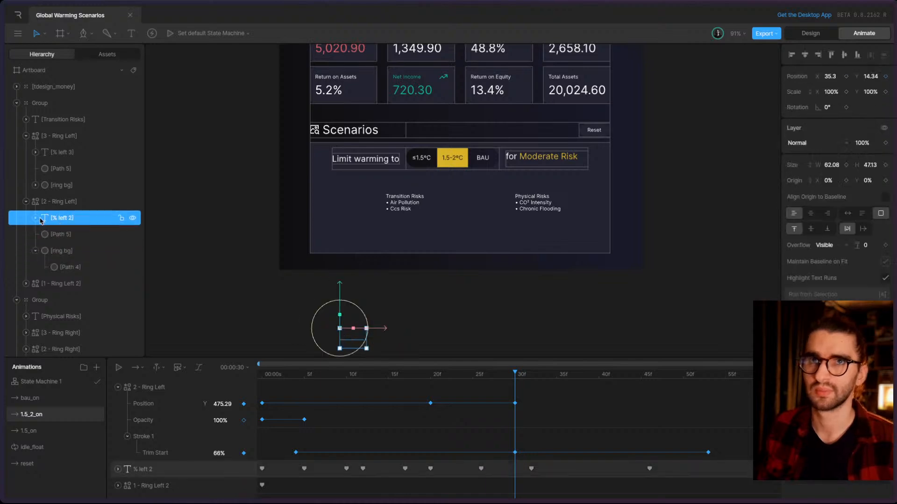
{"action": "left_click", "coordinate": [36, 219]}
{"action": "left_click", "coordinate": [66, 234]}
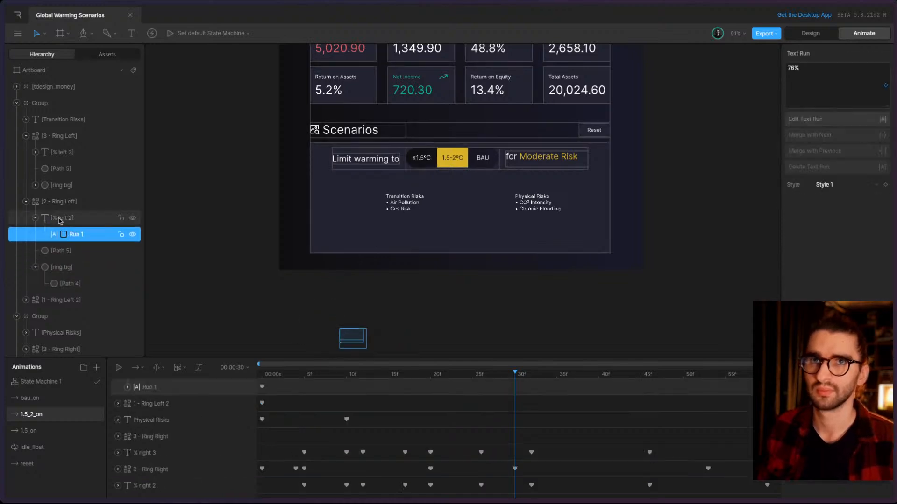
- Inspect 3 - Ring Left and its ring bg, Path 5 and % left 3 children to compare their placement with 2 - Ring Left
{"action": "left_click", "coordinate": [57, 206]}
{"action": "left_click", "coordinate": [54, 186]}
{"action": "left_click", "coordinate": [55, 169]}
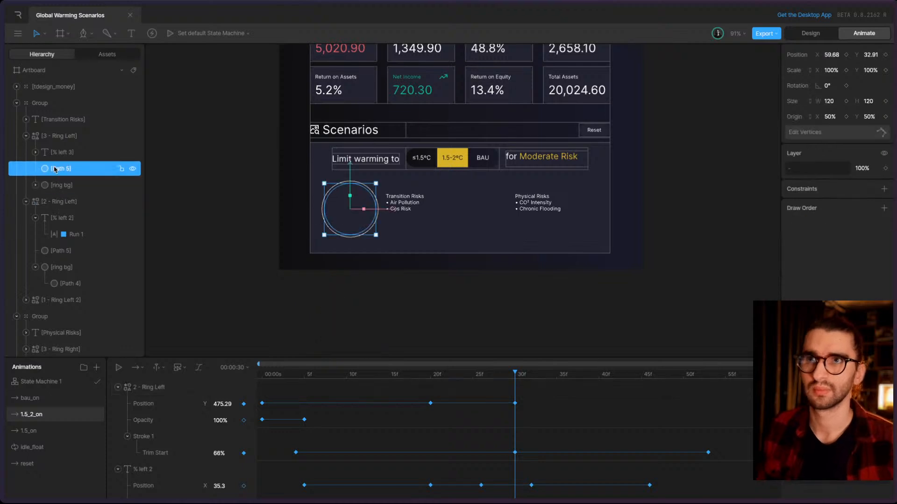
{"action": "left_click", "coordinate": [56, 153]}
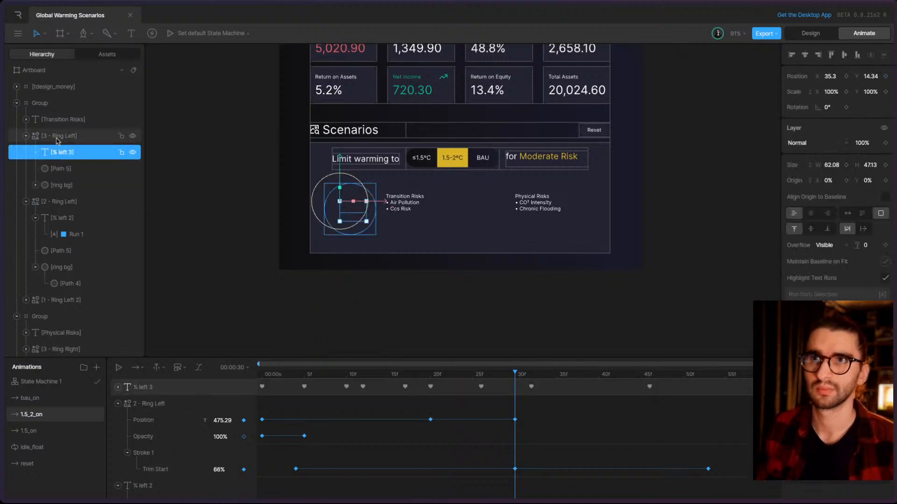
{"action": "left_click", "coordinate": [56, 136]}
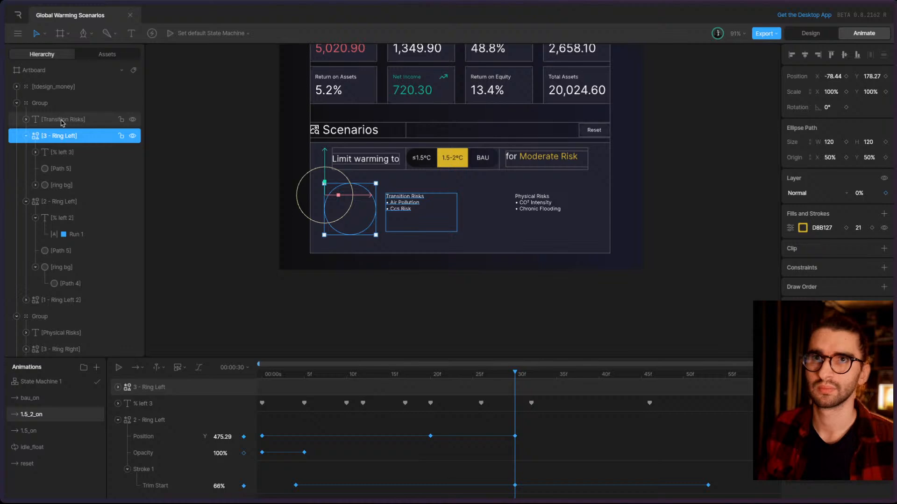
- Expand Transition Risks and 1 - Ring Left 2 in the hierarchy and compare the % left text's placement with 2 - Ring Left
{"action": "left_click", "coordinate": [26, 120]}
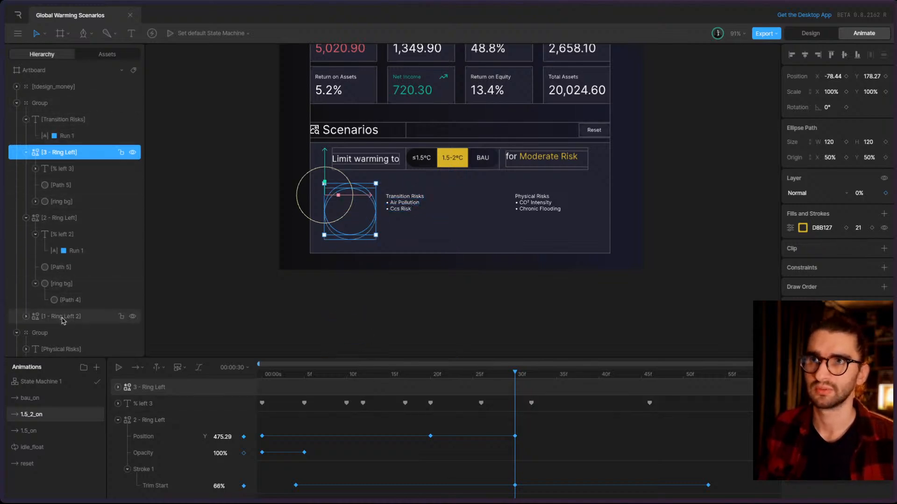
{"action": "scroll", "coordinate": [60, 314], "scroll_direction": "down", "scroll_amount": 2}
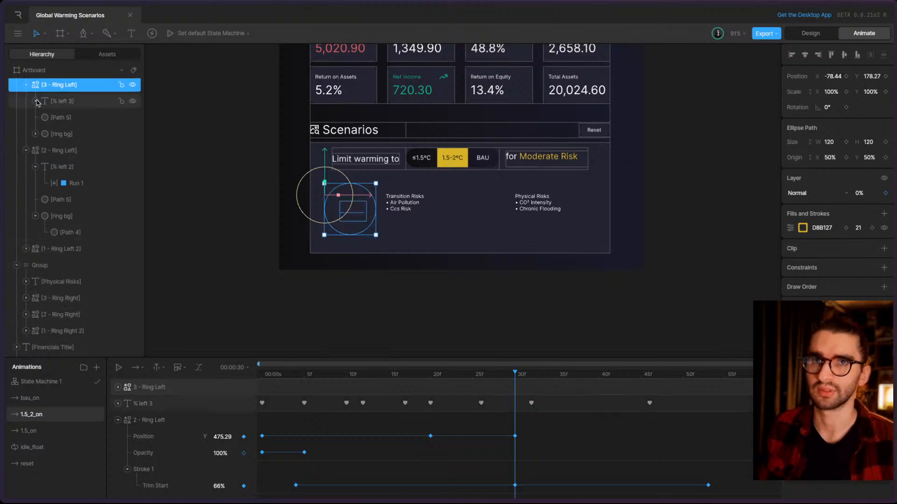
{"action": "left_click", "coordinate": [26, 249]}
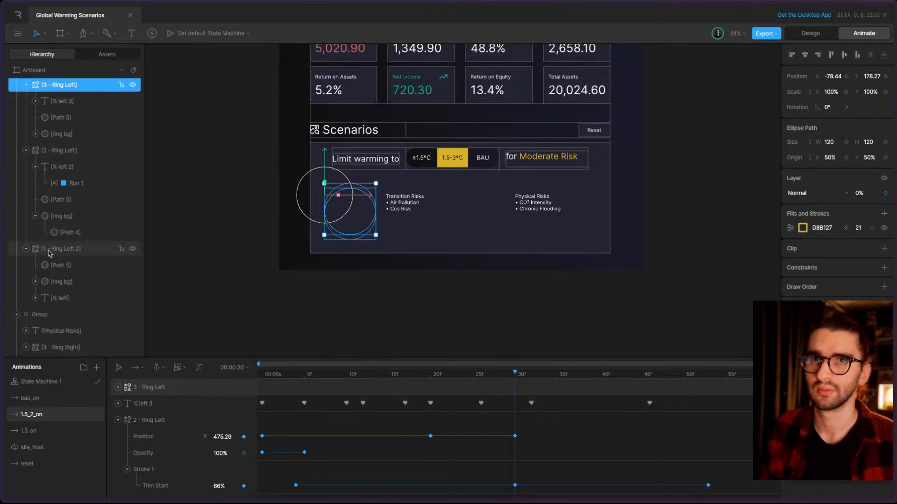
{"action": "left_click", "coordinate": [57, 298]}
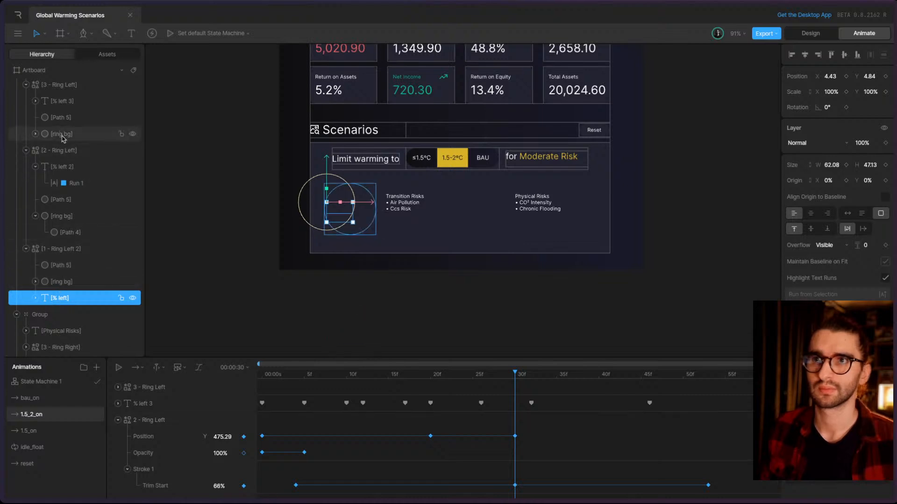
{"action": "scroll", "coordinate": [65, 140], "scroll_direction": "up", "scroll_amount": 3}
{"action": "left_click", "coordinate": [70, 185]}
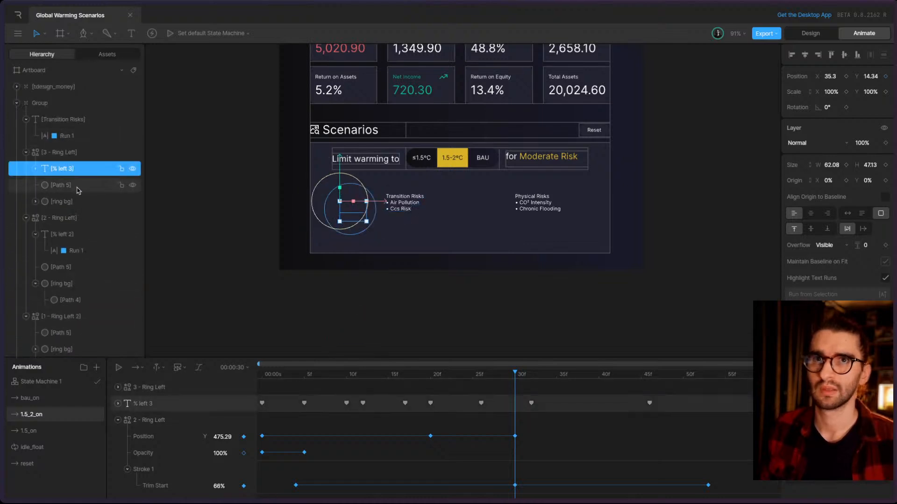
{"action": "left_click", "coordinate": [79, 215]}
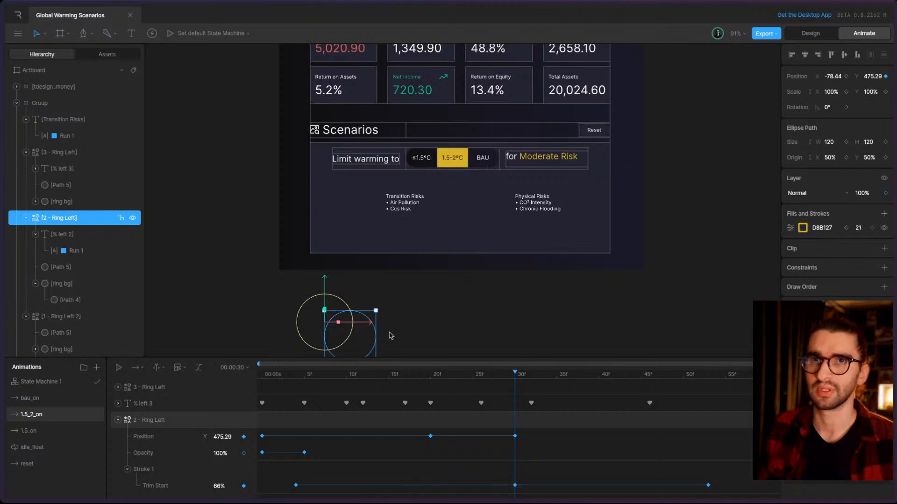
- Move 2 - Ring Left into the scenarios card at frame 30, at X -78.5 and Y 185.5, and play back the animation
{"action": "left_click_drag", "start_coordinate": [347, 342], "coordinate": [349, 332]}
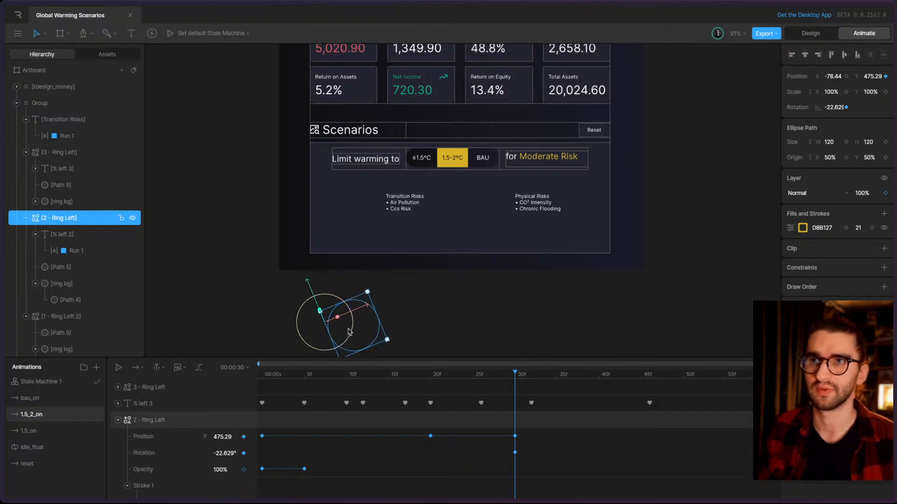
{"action": "key", "text": "ctrl+z"}
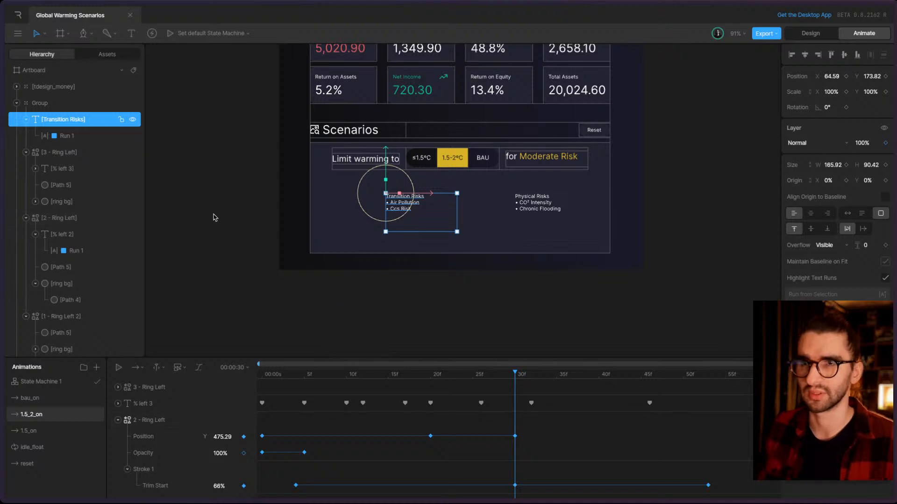
{"action": "left_click", "coordinate": [97, 170]}
{"action": "left_click", "coordinate": [85, 154]}
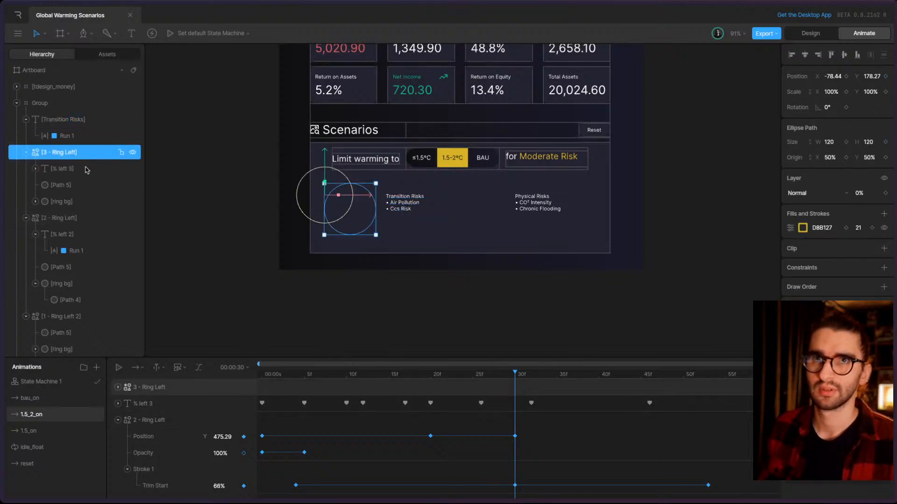
{"action": "left_click", "coordinate": [70, 217]}
{"action": "left_click_drag", "start_coordinate": [329, 285], "coordinate": [329, 146]}
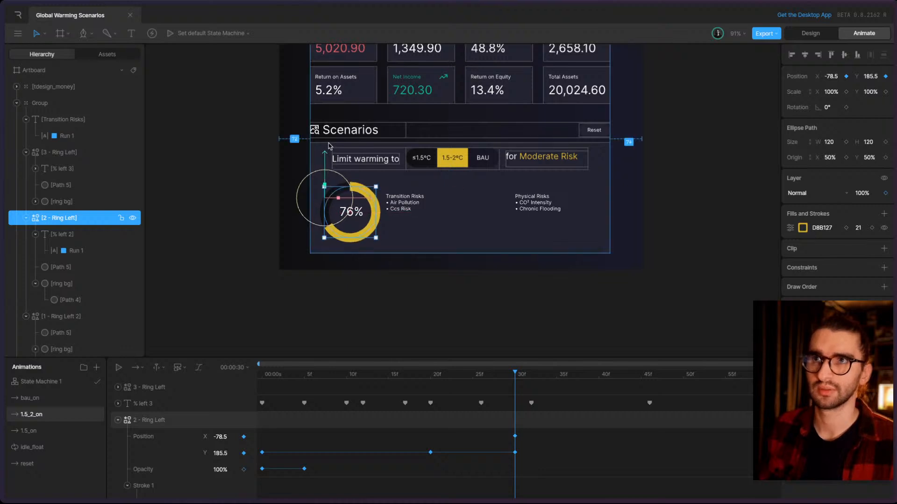
{"action": "left_click", "coordinate": [118, 368]}
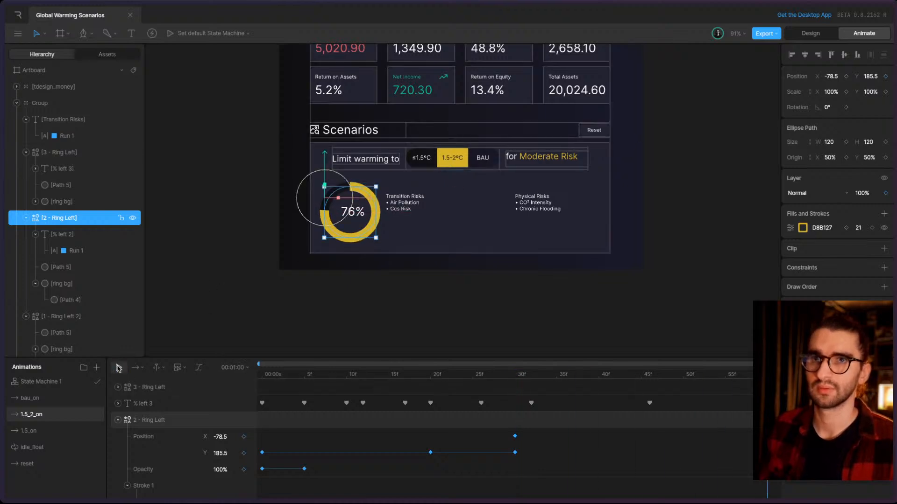
{"action": "left_click", "coordinate": [119, 367]}
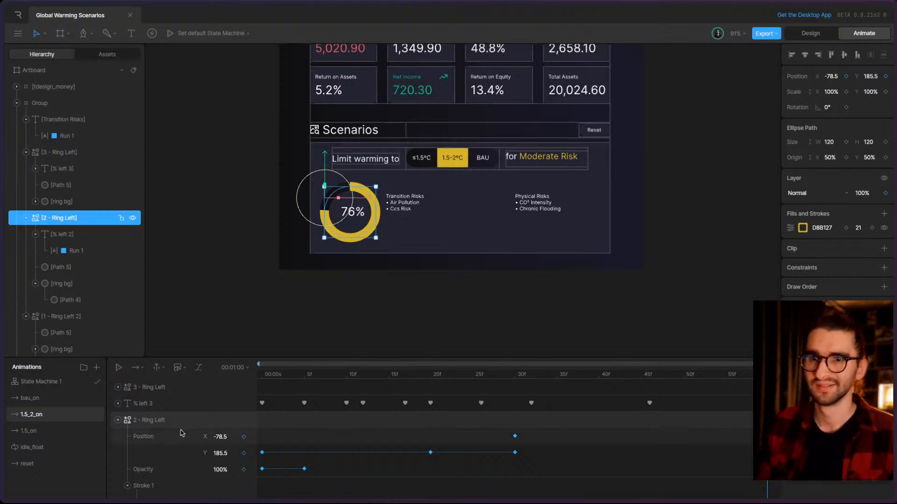
- Set the Y position of 2 - Ring Left at frame 0 to 271
{"action": "left_click", "coordinate": [171, 449]}
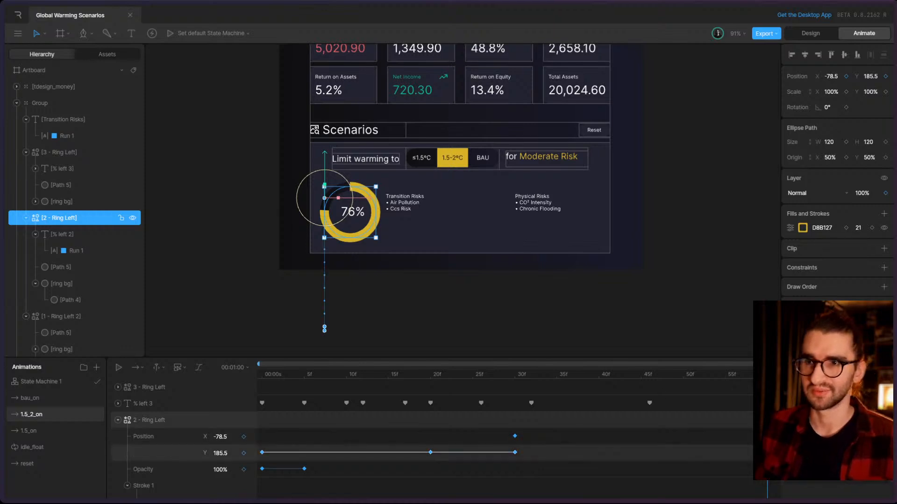
{"action": "left_click_drag", "start_coordinate": [718, 383], "coordinate": [262, 405]}
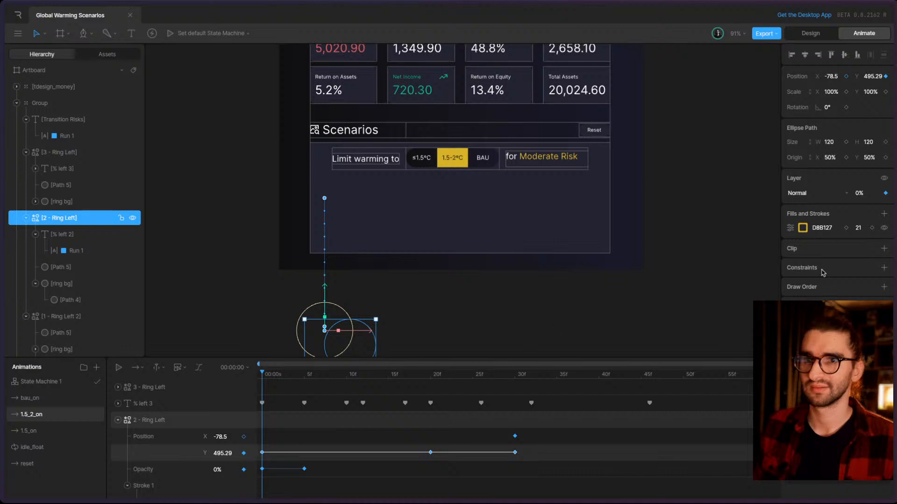
{"action": "left_click", "coordinate": [871, 77]}
{"action": "type", "text": "245"}
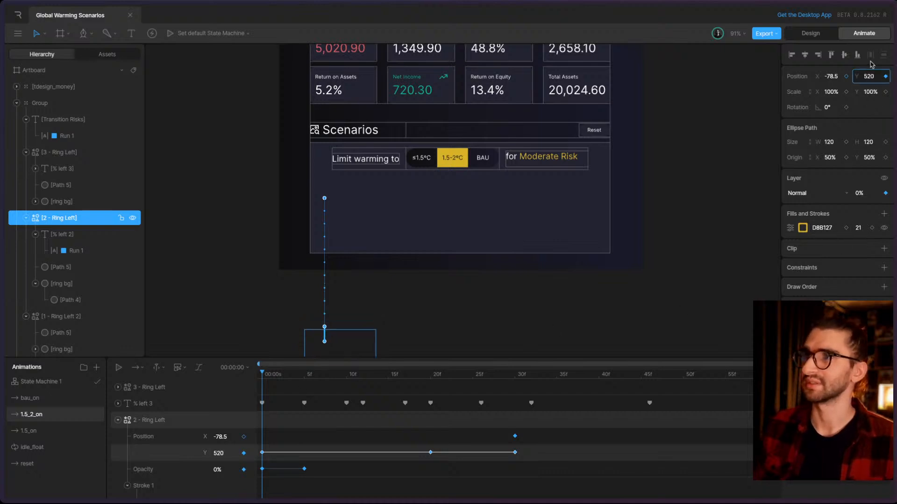
{"action": "left_click_drag", "start_coordinate": [854, 190], "coordinate": [853, 178]}
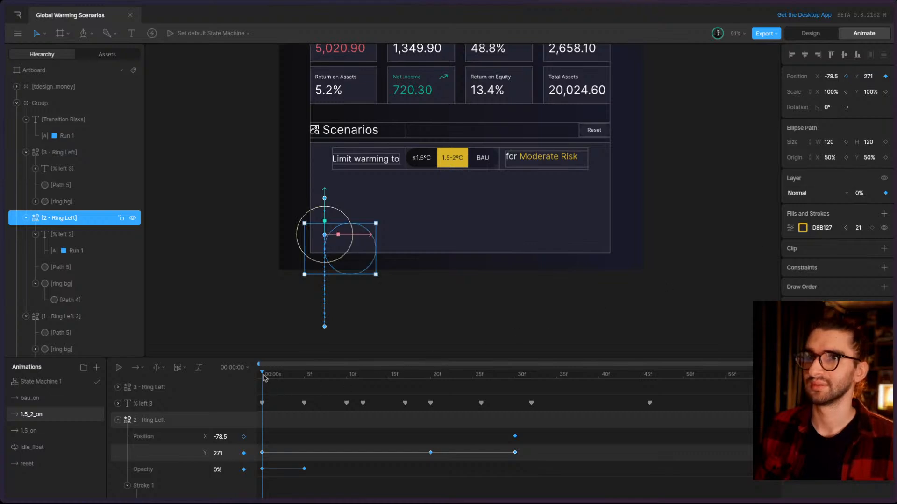
- Delete the middle Y position keyframe of 2 - Ring Left at frame 20 and play back the 1.5_2_on animation
{"action": "left_click_drag", "start_coordinate": [263, 377], "coordinate": [448, 402]}
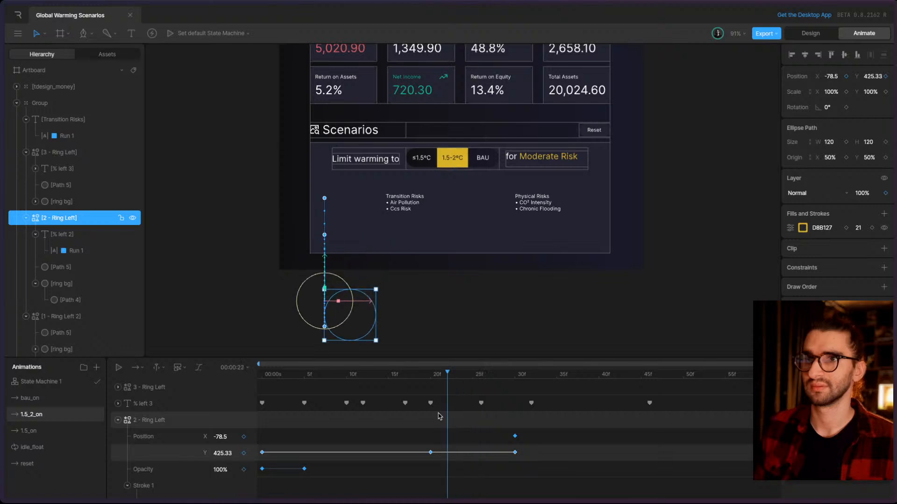
{"action": "left_click", "coordinate": [430, 454]}
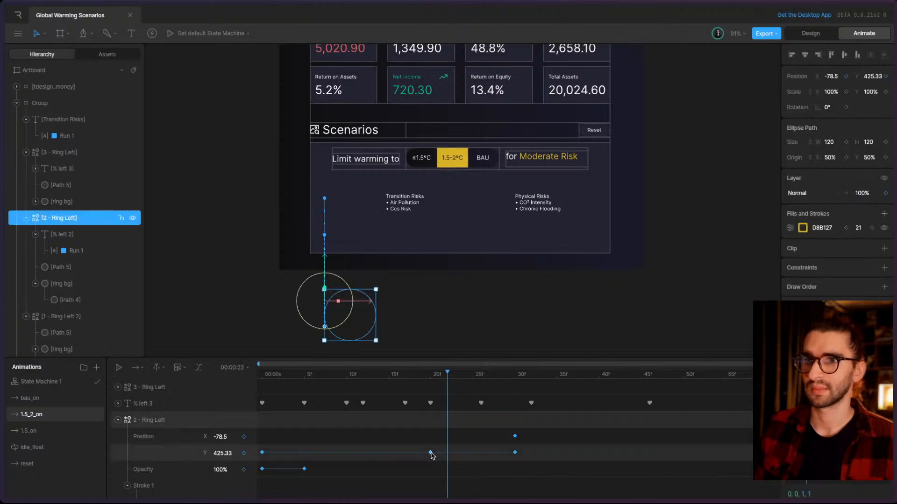
{"action": "right_click", "coordinate": [430, 453]}
{"action": "left_click", "coordinate": [431, 453]}
{"action": "left_click", "coordinate": [430, 453]}
{"action": "key", "text": "Delete"}
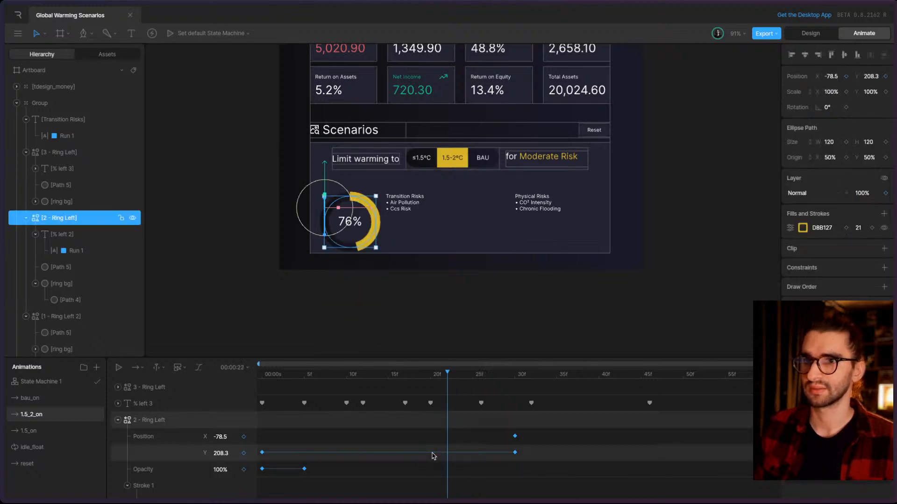
{"action": "left_click", "coordinate": [432, 456]}
{"action": "key", "text": "space"}
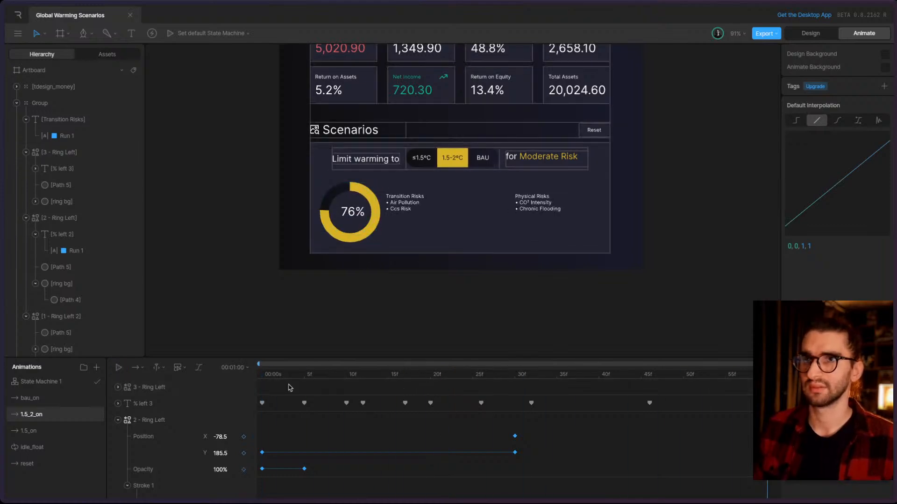
{"action": "key", "text": "space"}
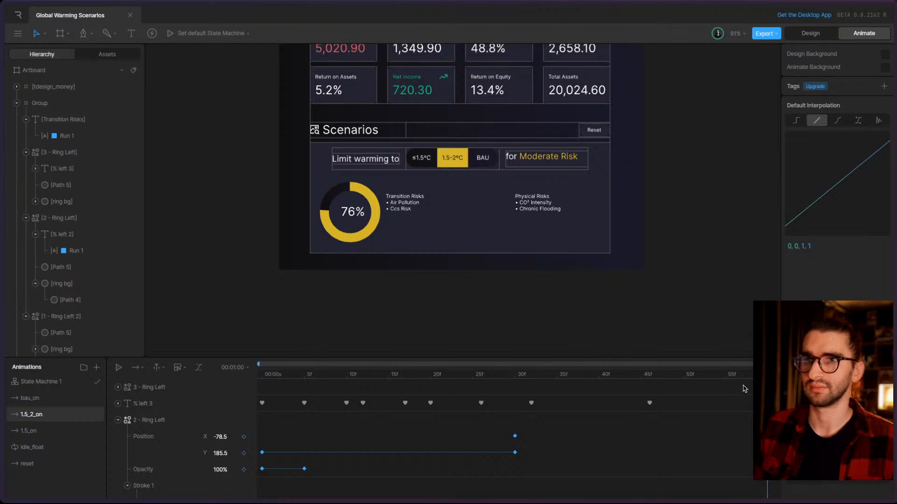
- Shift the two Opacity keyframes of 2 - Ring Left to about frames 13 and 18, and return the playhead to frame 0
{"action": "left_click_drag", "start_coordinate": [767, 373], "coordinate": [447, 391]}
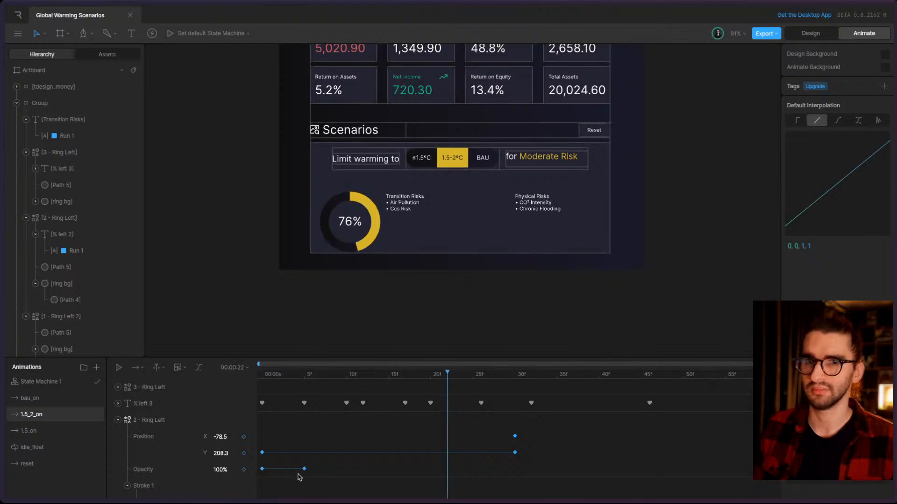
{"action": "left_click", "coordinate": [331, 472]}
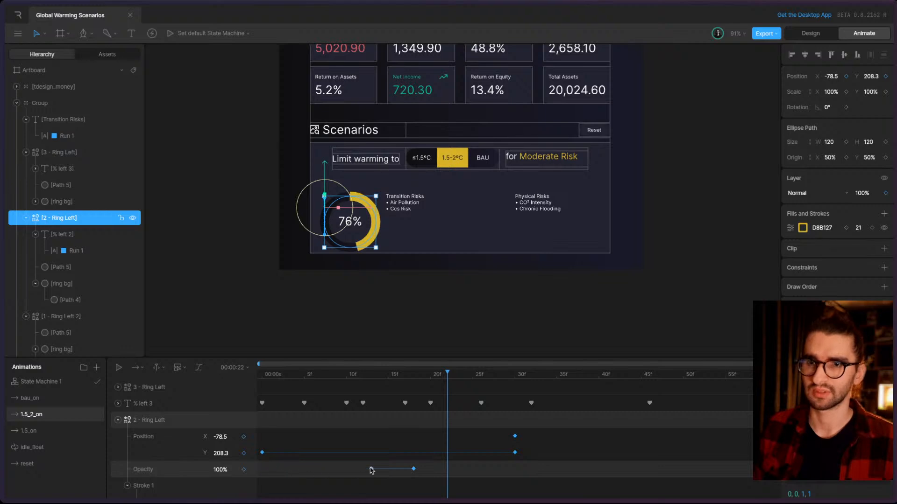
{"action": "key", "text": "space"}
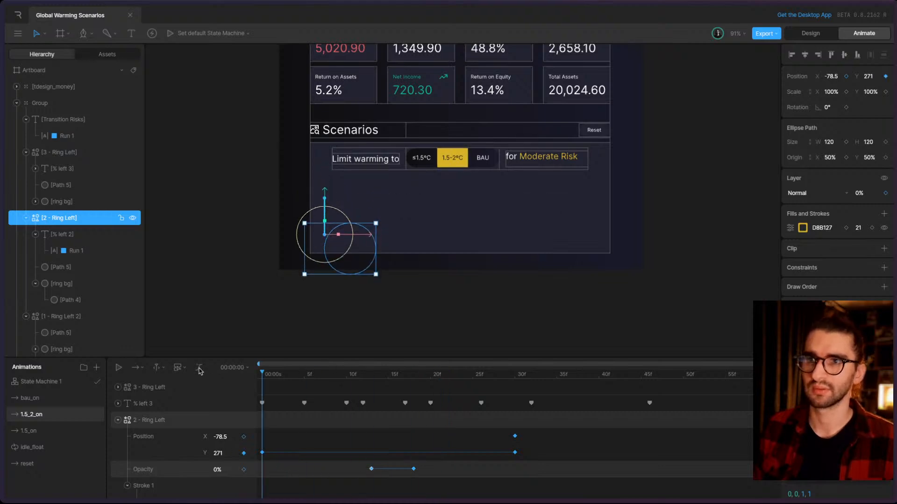
{"action": "left_click", "coordinate": [262, 452]}
{"action": "left_click_drag", "start_coordinate": [279, 377], "coordinate": [229, 372]}
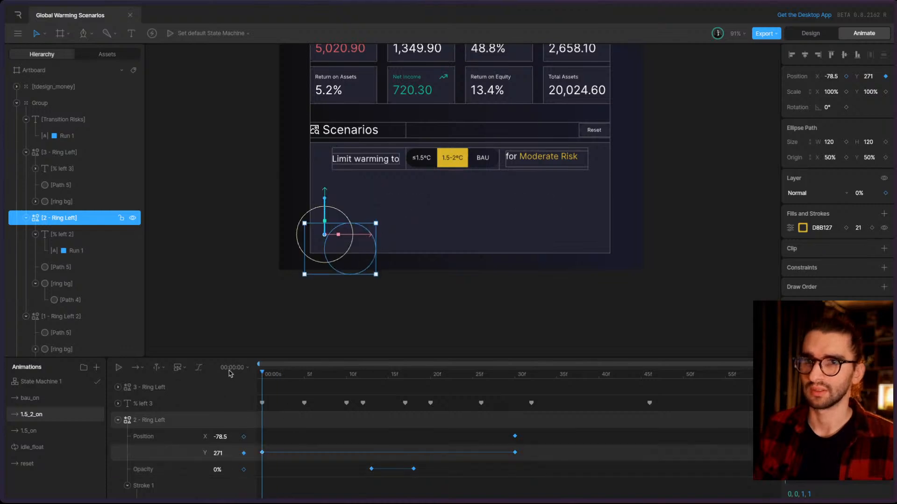
- Set the Y position of 2 - Ring Left at frame 0 to 230 and play back the 1.5_2_on animation
{"action": "left_click", "coordinate": [867, 76]}
{"action": "type", "text": "286"}
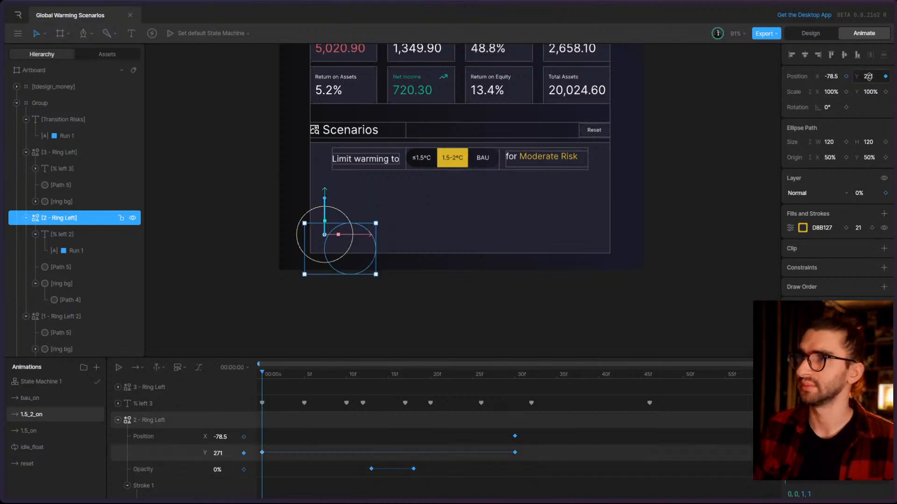
{"action": "key", "text": "Return"}
{"action": "mouse_move", "coordinate": [871, 94]}
{"action": "left_mouse_down"}
{"action": "mouse_move", "coordinate": [871, 117]}
{"action": "mouse_move", "coordinate": [868, 93]}
{"action": "left_mouse_up"}
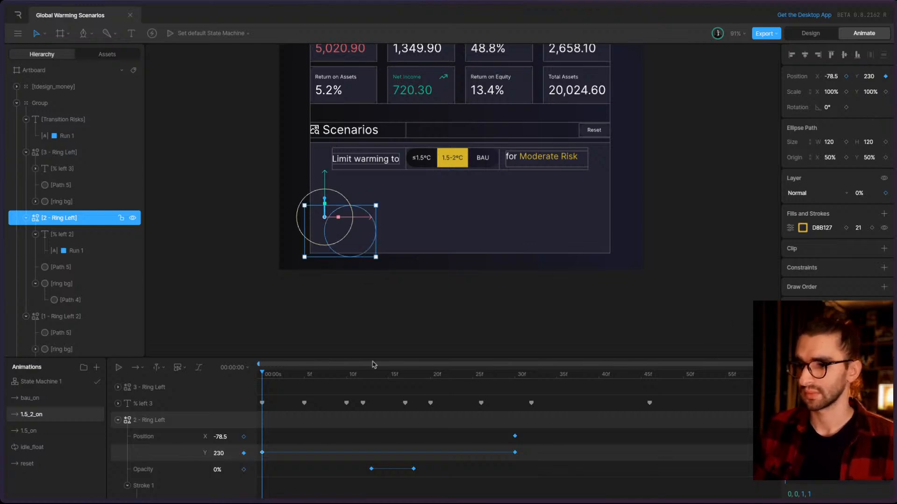
{"action": "left_click", "coordinate": [119, 368]}
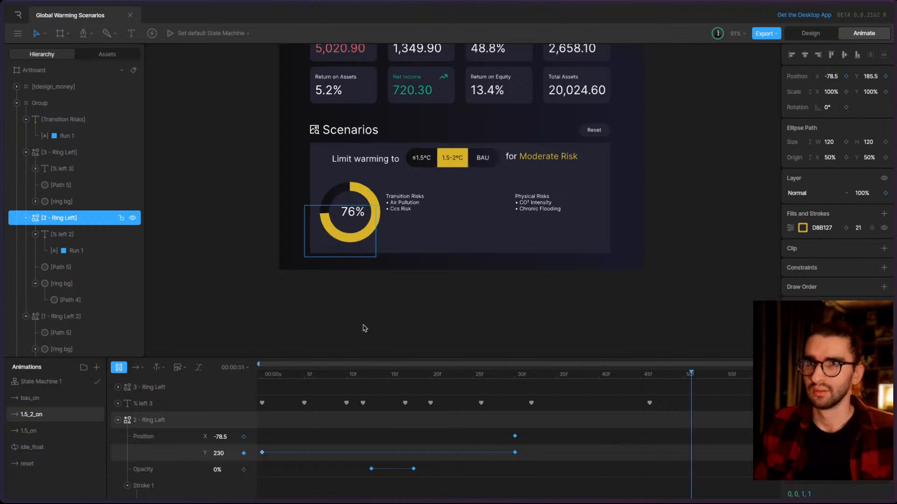
- Run State Machine 1 and test switching among the ≤1.5ºC, 1.5-2ºC and BAU scenarios, ending on 1.5-2ºC, and stop playback
{"action": "left_click", "coordinate": [42, 380]}
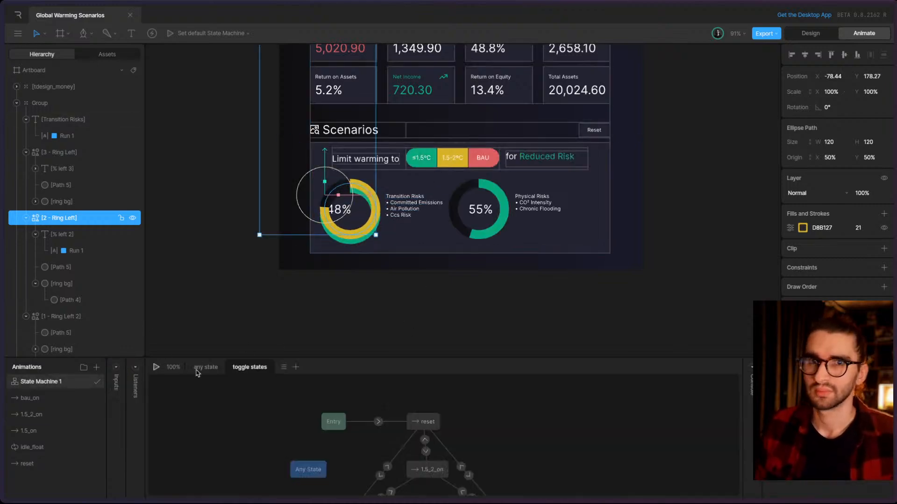
{"action": "left_click", "coordinate": [156, 367]}
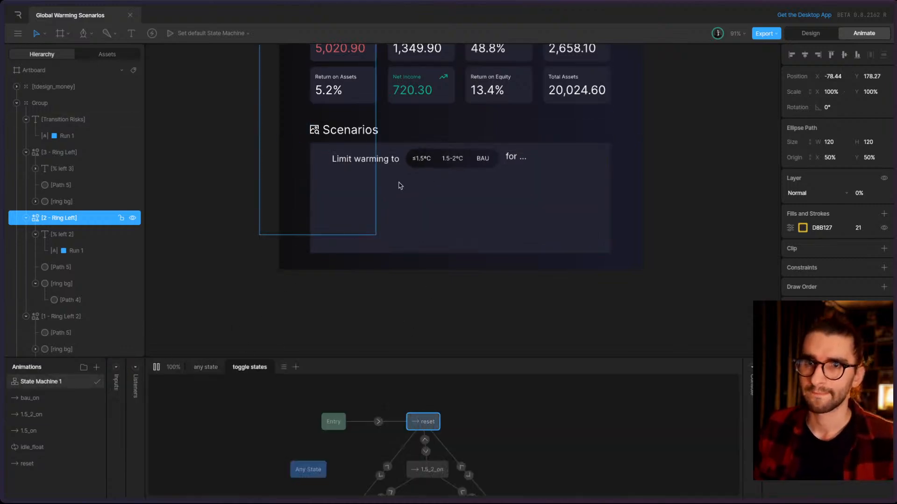
{"action": "left_click", "coordinate": [426, 159]}
{"action": "left_click", "coordinate": [482, 158]}
{"action": "left_click", "coordinate": [452, 158]}
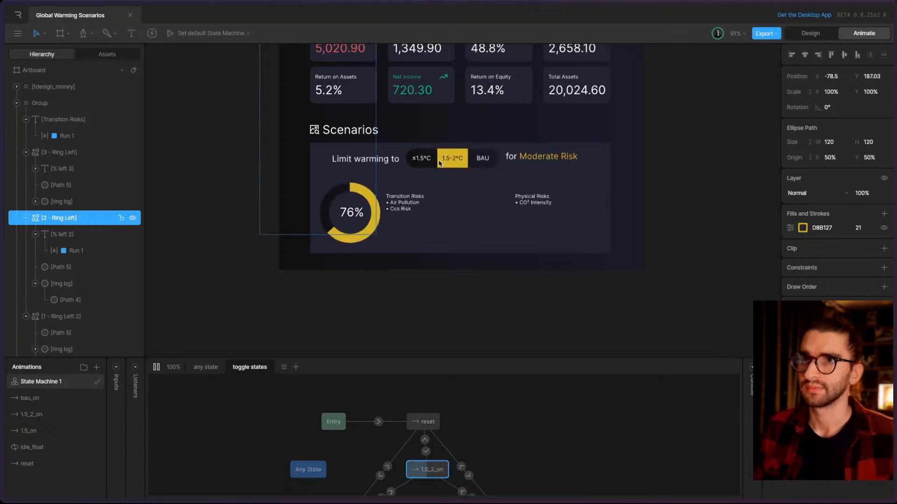
{"action": "scroll", "coordinate": [423, 187], "scroll_direction": "up", "scroll_amount": 2}
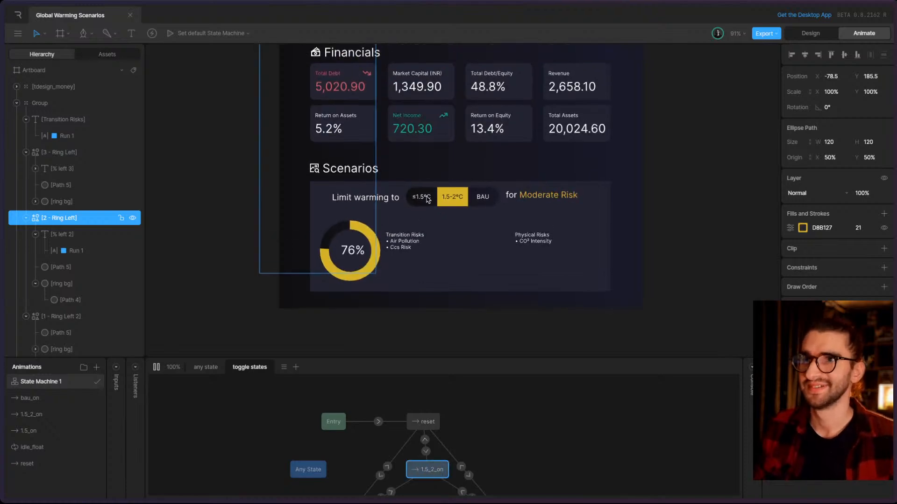
{"action": "left_click", "coordinate": [427, 199]}
{"action": "left_click", "coordinate": [482, 197]}
{"action": "left_click", "coordinate": [421, 196]}
{"action": "left_click", "coordinate": [452, 196]}
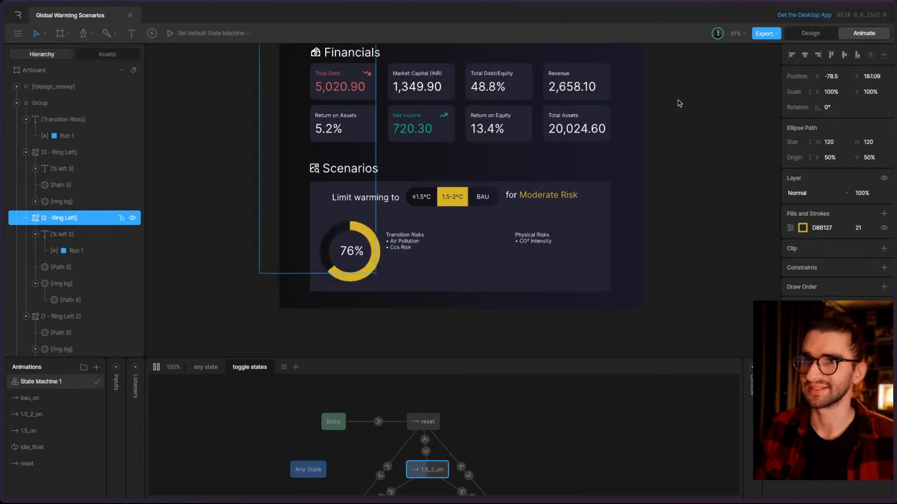
{"action": "left_click", "coordinate": [156, 367]}
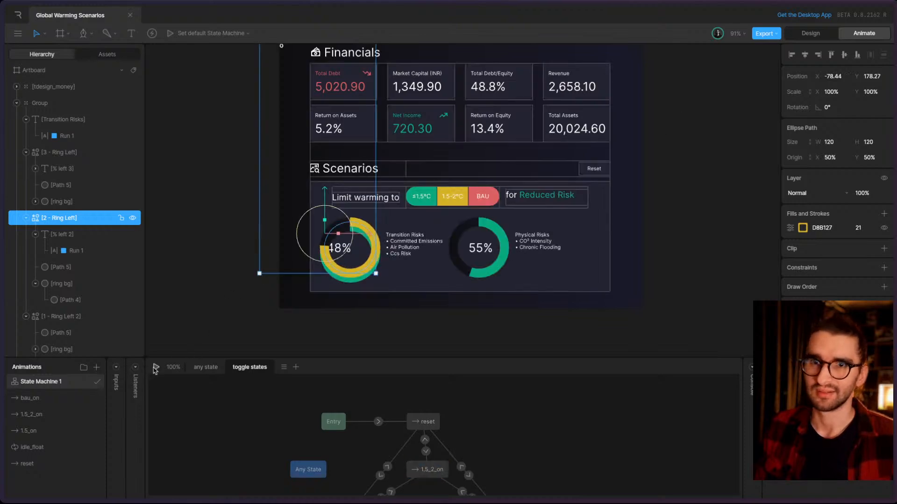
- Export the Global Warming Scenarios file
{"action": "scroll", "coordinate": [311, 310], "scroll_direction": "up", "scroll_amount": 3}
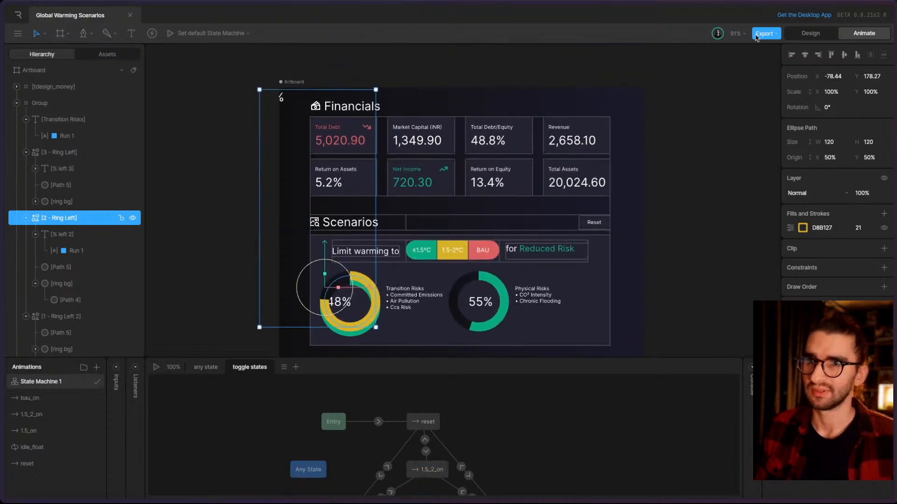
{"action": "left_click", "coordinate": [775, 35]}
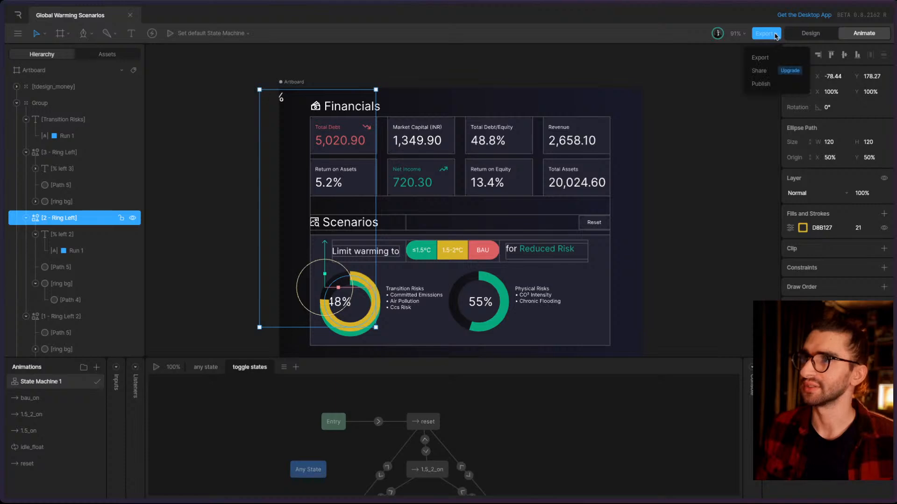
{"action": "left_click", "coordinate": [779, 59]}
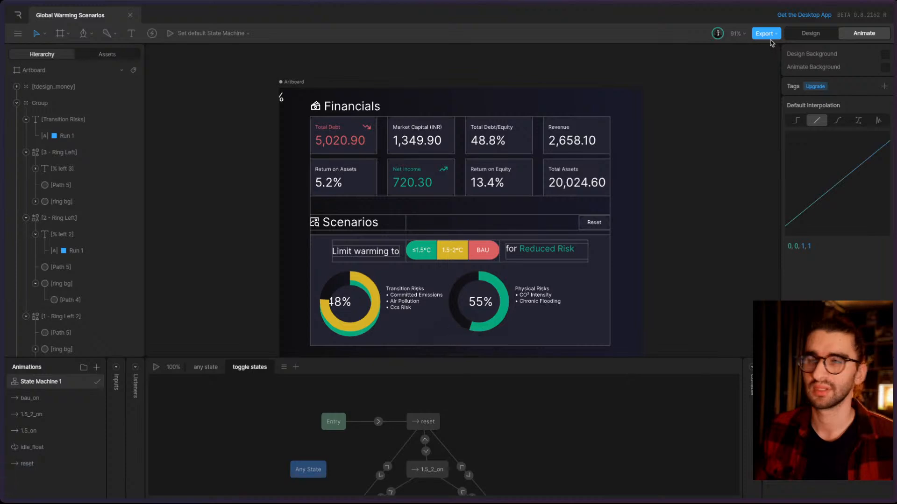
{"action": "left_click", "coordinate": [770, 36]}
{"action": "left_click", "coordinate": [773, 35]}
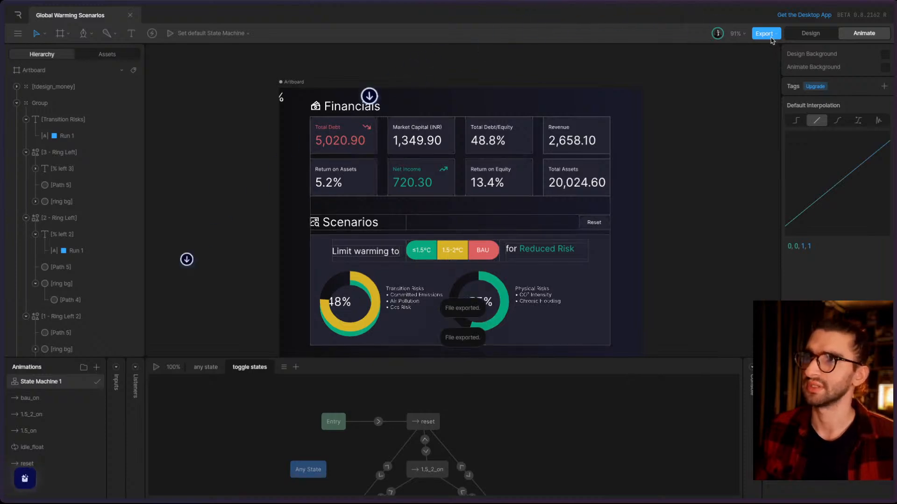
{"action": "left_click", "coordinate": [777, 35]}
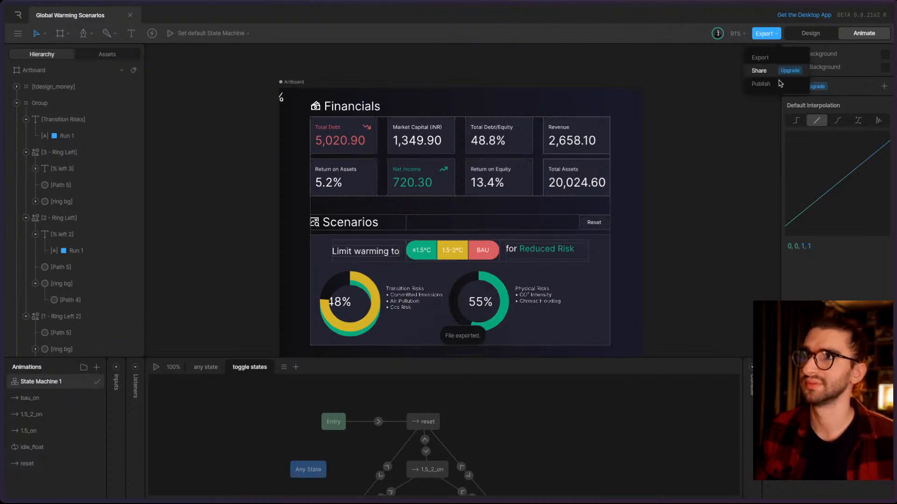
{"action": "left_click", "coordinate": [761, 83]}
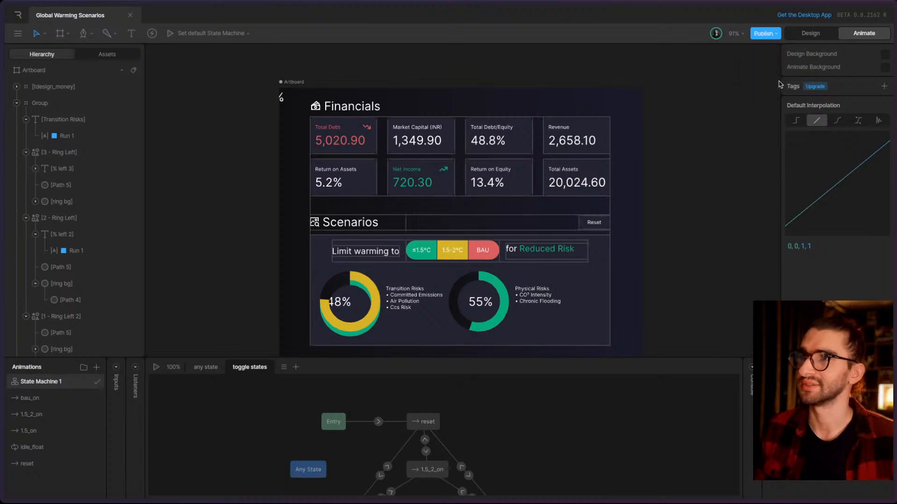
{"action": "left_click", "coordinate": [771, 36]}
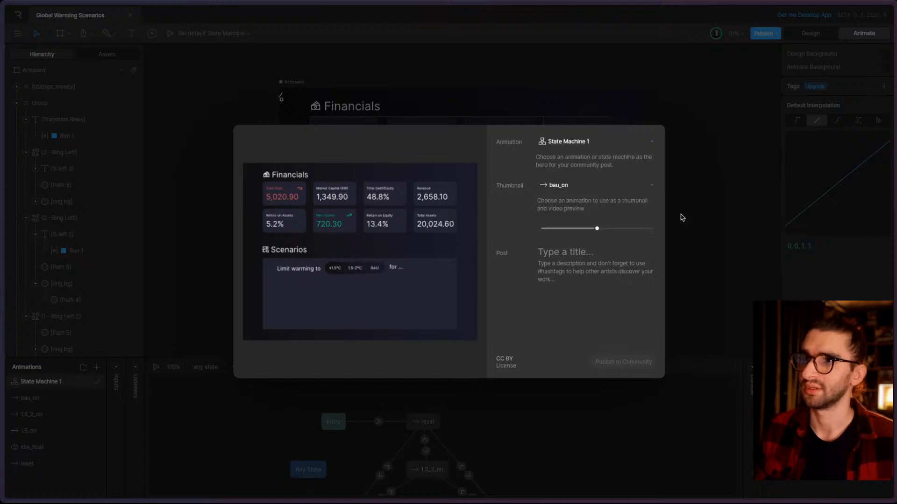
{"action": "left_click", "coordinate": [700, 181]}
- Switch to Webflow and log into the account, dismissing the What's new notice
{"action": "mouse_move", "coordinate": [1, 223]}
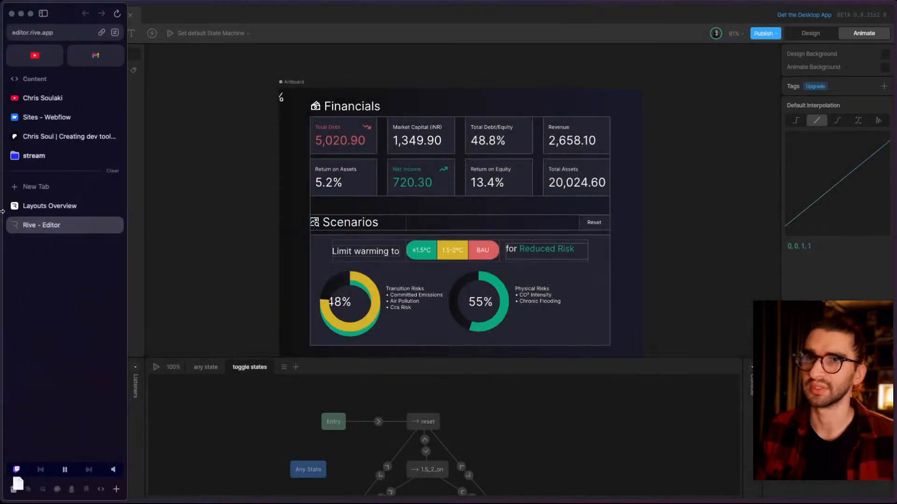
{"action": "left_click", "coordinate": [66, 118]}
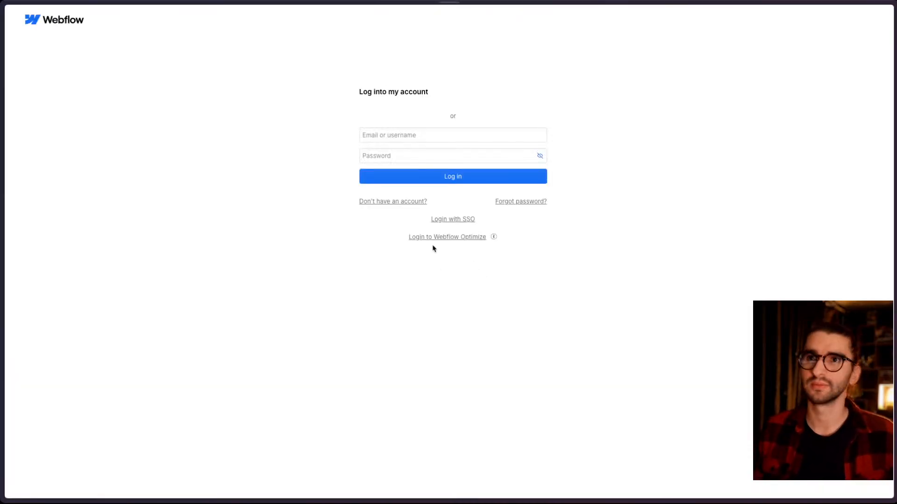
{"action": "left_click", "coordinate": [424, 183]}
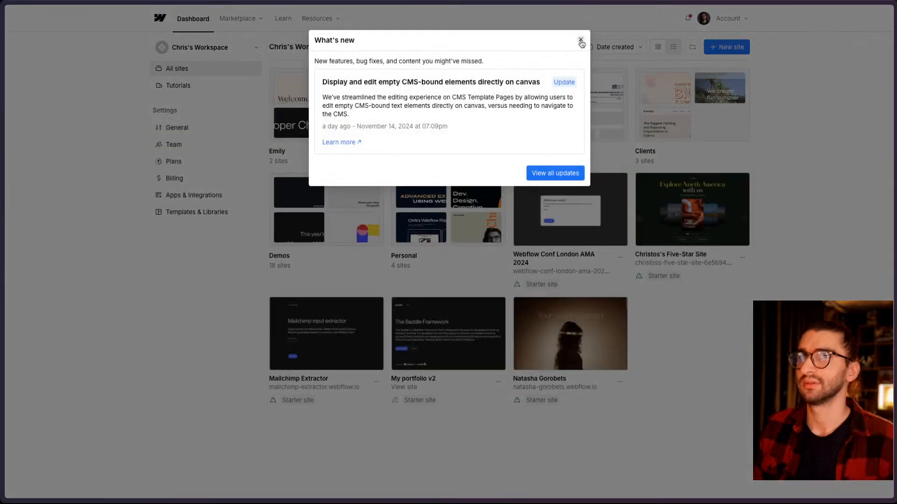
{"action": "left_click", "coordinate": [580, 39]}
- Search the workspace sites for demo and open the Demoing site
{"action": "left_click", "coordinate": [520, 44]}
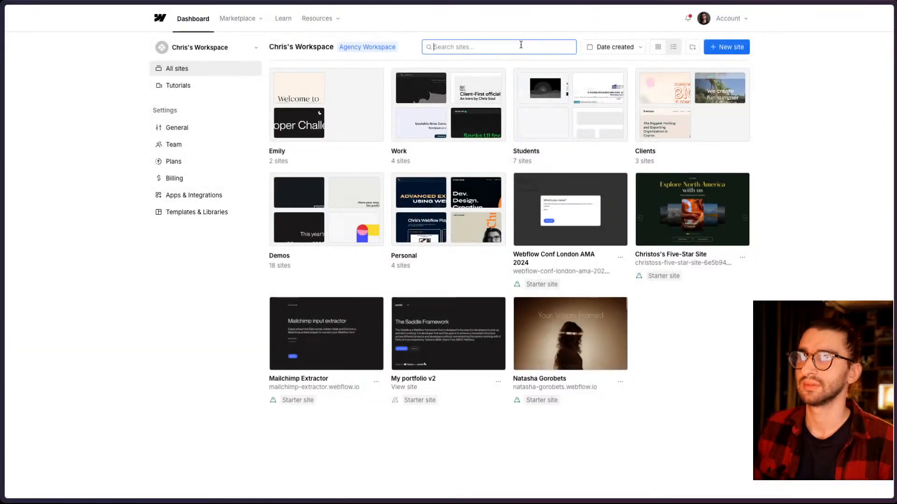
{"action": "type", "text": "demo"}
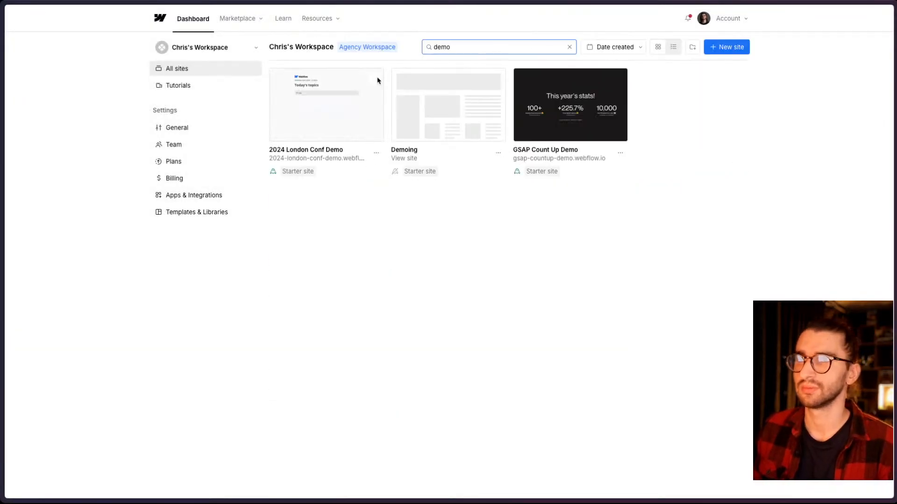
{"action": "mouse_move", "coordinate": [363, 109]}
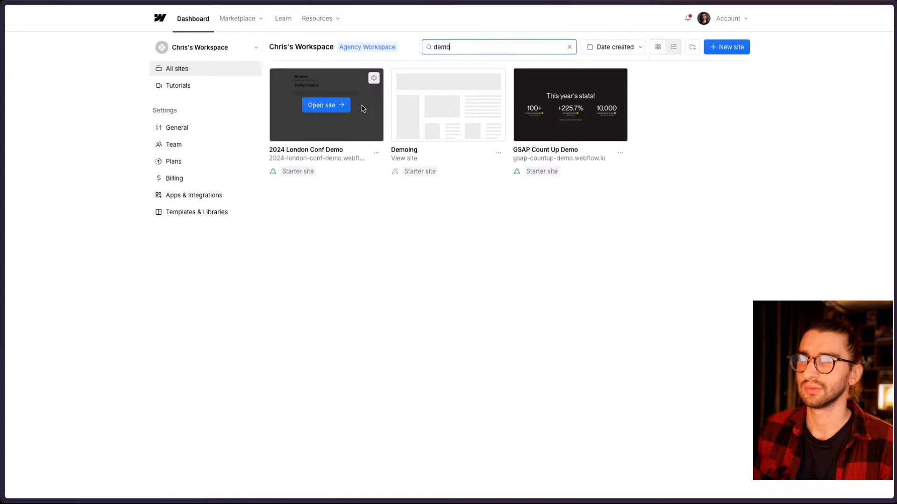
{"action": "left_click", "coordinate": [454, 107]}
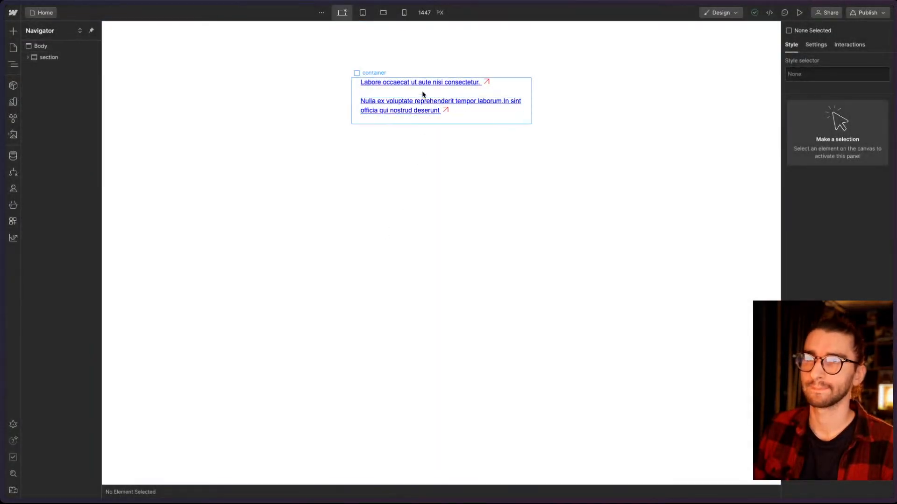
- Delete both link elements from the container in the page section
{"action": "left_click", "coordinate": [327, 103]}
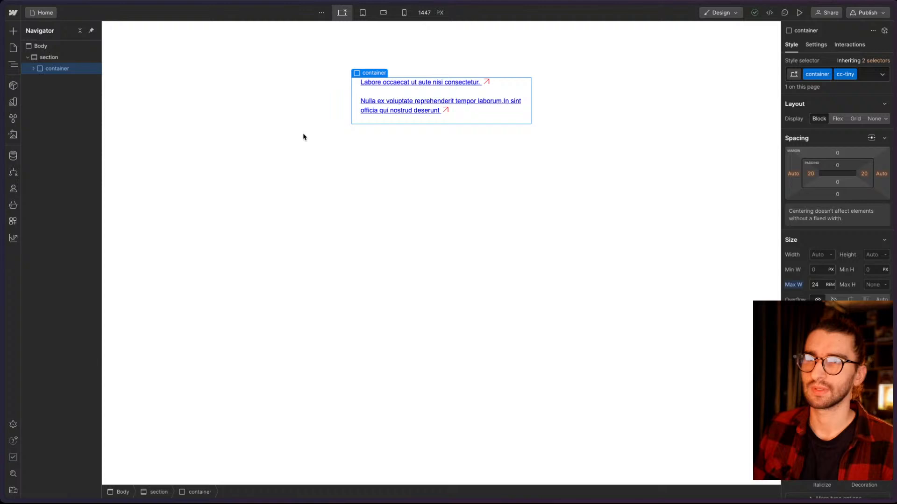
{"action": "left_click", "coordinate": [31, 68]}
{"action": "left_click", "coordinate": [53, 78]}
{"action": "key", "text": "Delete"}
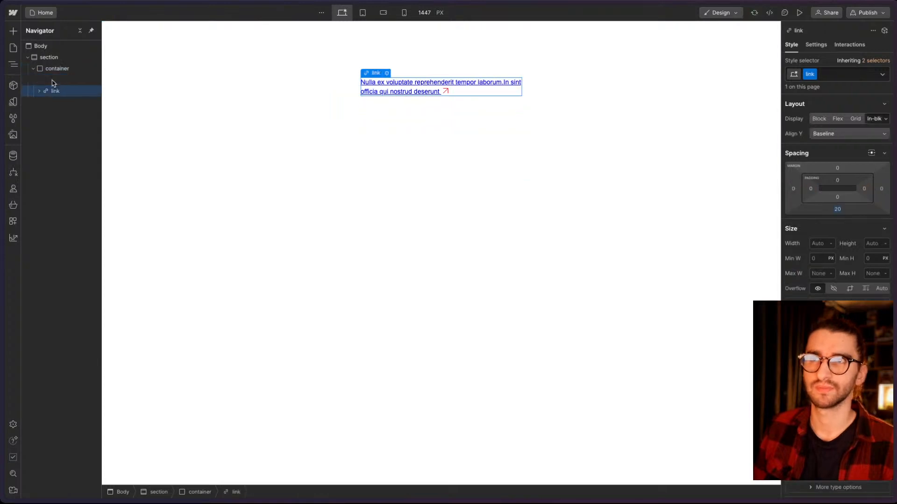
{"action": "key", "text": "Delete"}
- Insert a Rive element into the empty container and open the asset library for replacing its placeholder file
{"action": "left_click", "coordinate": [56, 72]}
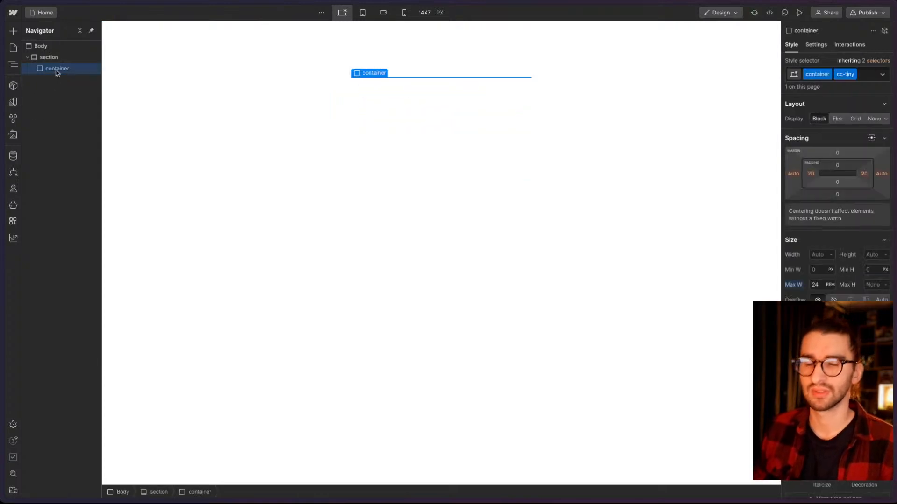
{"action": "key", "text": "super+e"}
{"action": "type", "text": "rive"}
{"action": "key", "text": "Return"}
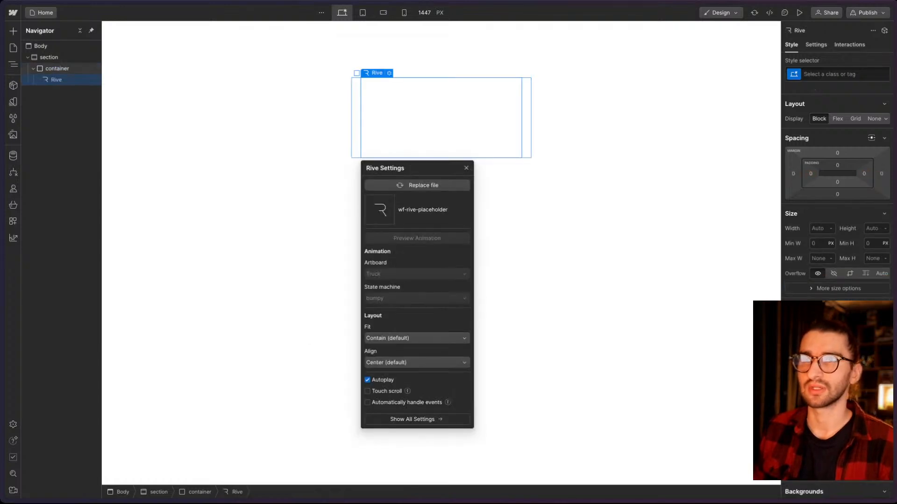
{"action": "left_click", "coordinate": [423, 185]}
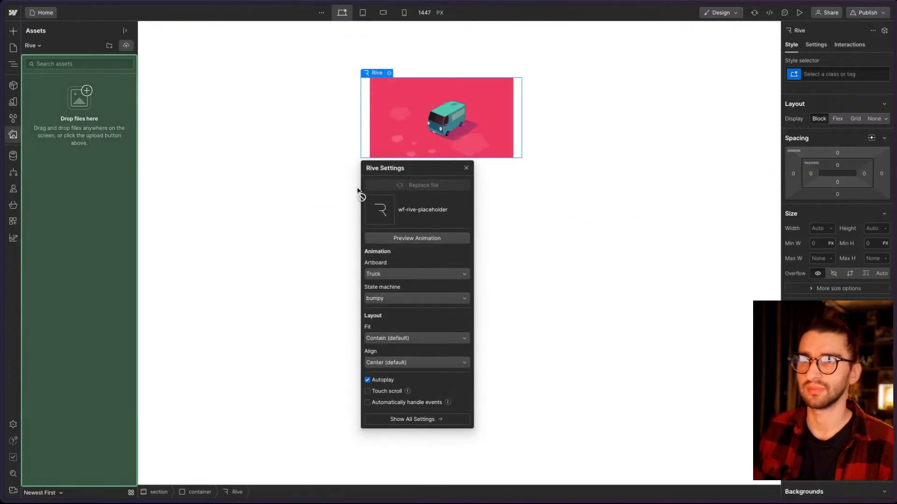
- Try to add the exported global_warming_scenarios file to the assets straight from the browser's recent downloads
{"action": "mouse_move", "coordinate": [1, 297]}
{"action": "mouse_move", "coordinate": [15, 493]}
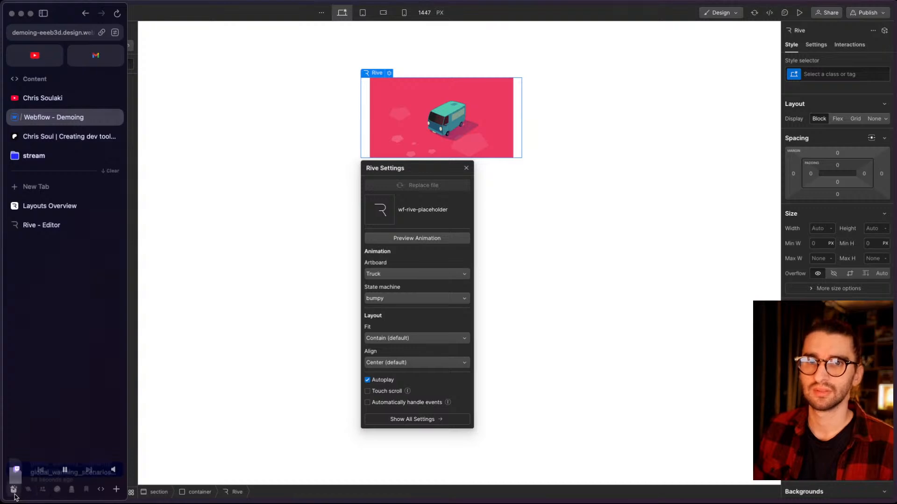
{"action": "left_click_drag", "start_coordinate": [143, 444], "coordinate": [186, 246]}
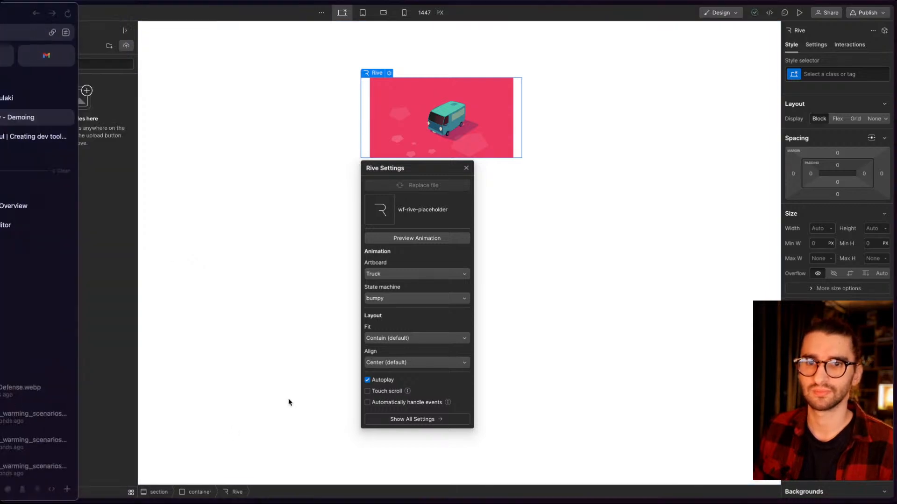
{"action": "left_click_drag", "start_coordinate": [289, 402], "coordinate": [90, 136]}
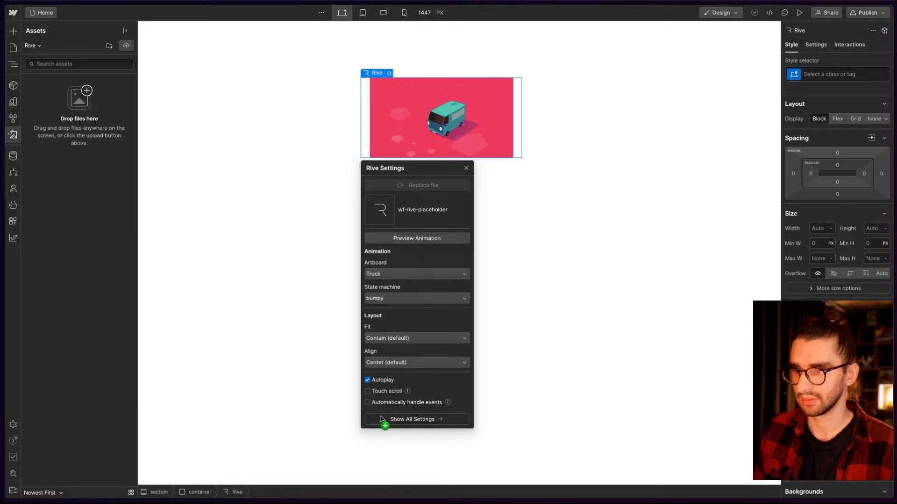
{"action": "left_click_drag", "start_coordinate": [381, 417], "coordinate": [75, 111]}
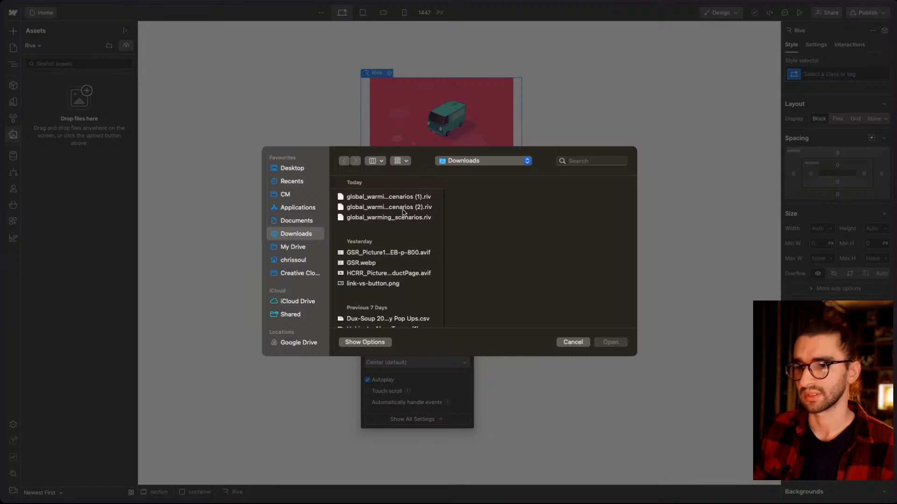
- Upload global_warming_scenarios.riv from Downloads as the Rive element's file and close the Rive settings
{"action": "left_click", "coordinate": [409, 218]}
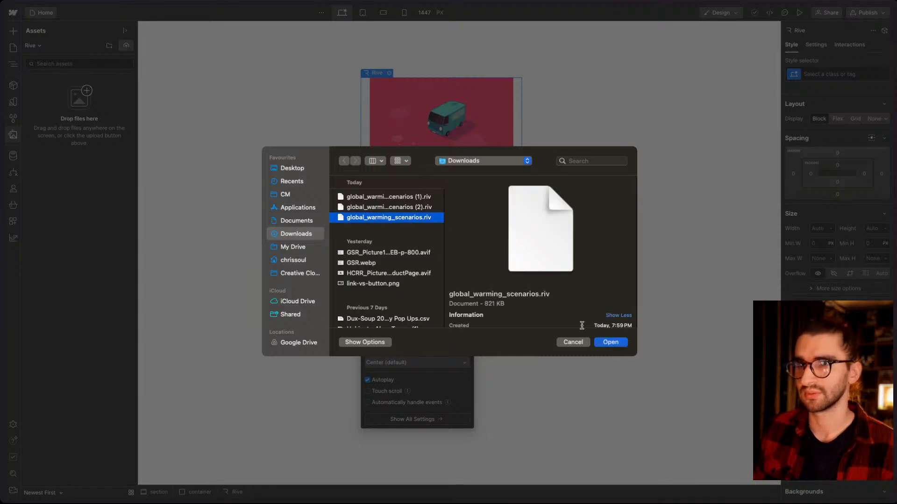
{"action": "left_click", "coordinate": [610, 342]}
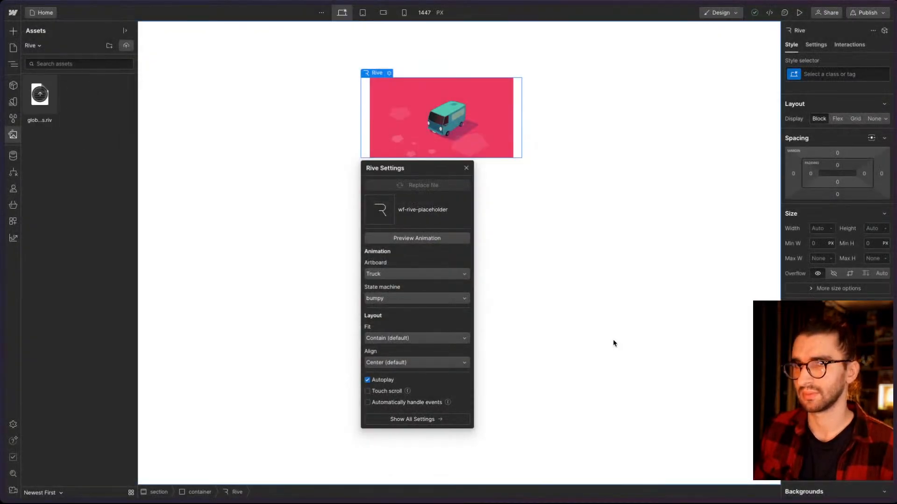
{"action": "left_click", "coordinate": [466, 168]}
- Create a new class named rive for the Rive element and set its width to 100%
{"action": "left_click", "coordinate": [824, 74]}
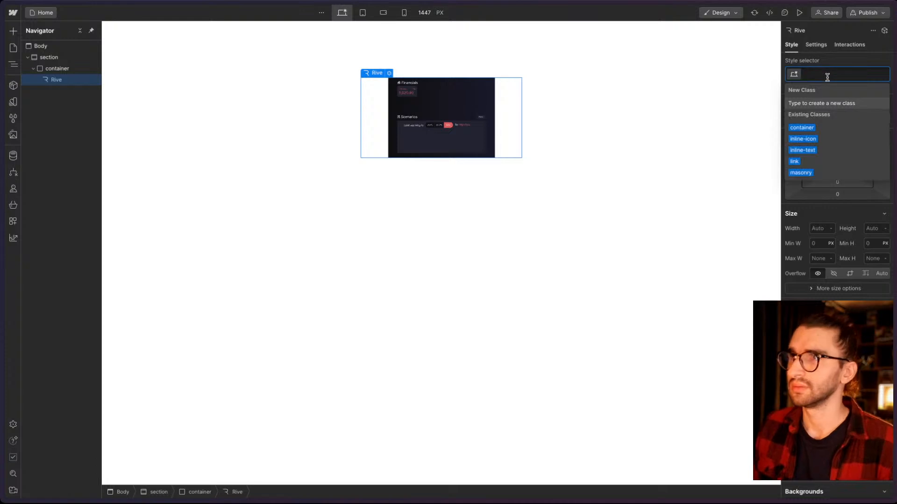
{"action": "type", "text": "rive"}
{"action": "key", "text": "Return"}
{"action": "left_click", "coordinate": [817, 228]}
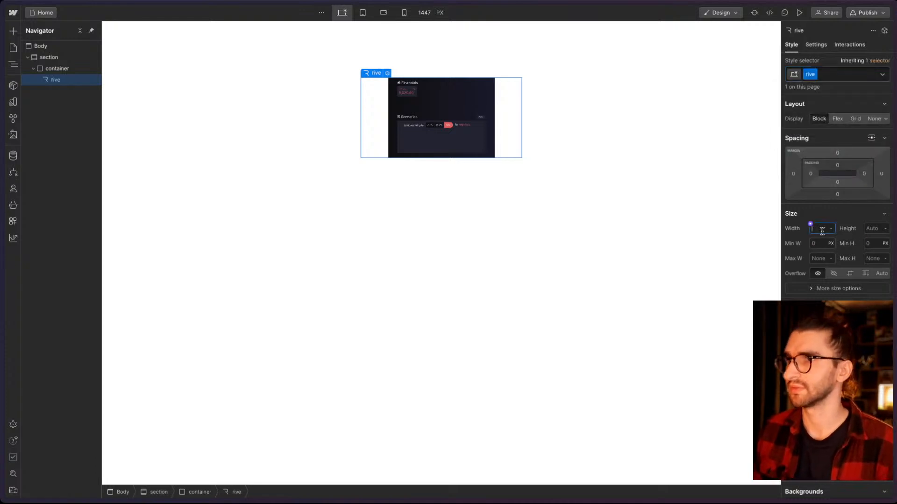
{"action": "type", "text": "100%"}
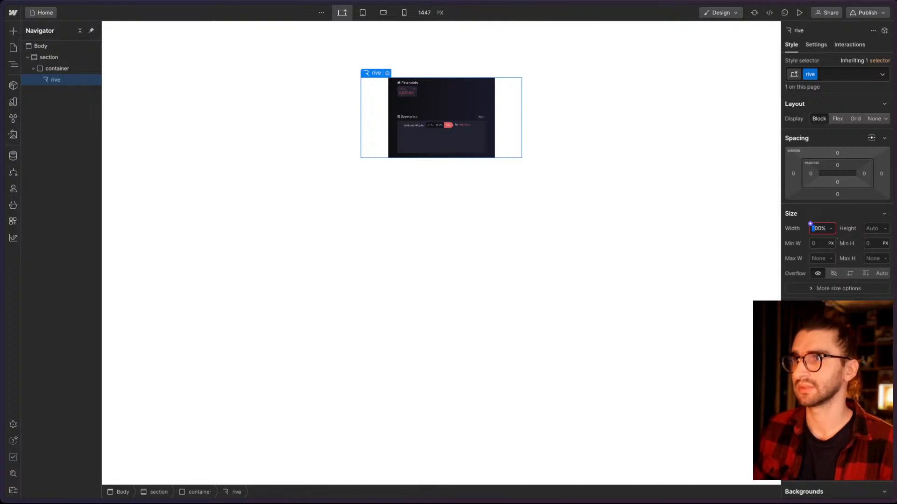
{"action": "key", "text": "Return"}
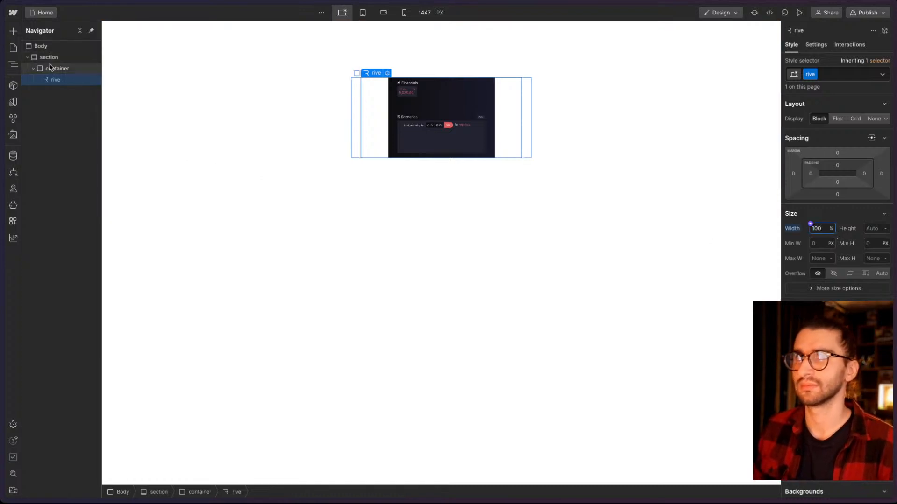
- Reset the max-width override on the container's cc-tiny class so it inherits 90 rem
{"action": "left_click", "coordinate": [88, 70]}
{"action": "left_click", "coordinate": [798, 286], "text": "alt"}
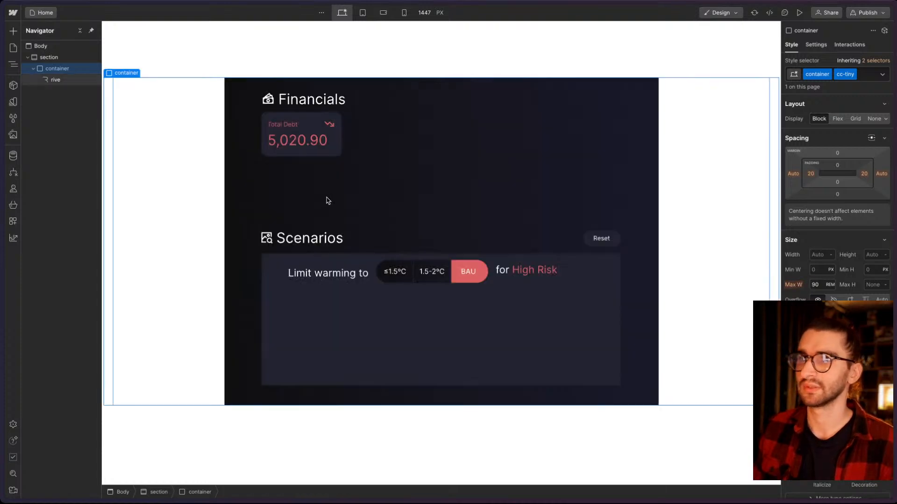
- Preview the page twice to check how the embedded Rive animation plays, returning to the designer each time
{"action": "left_click", "coordinate": [326, 200]}
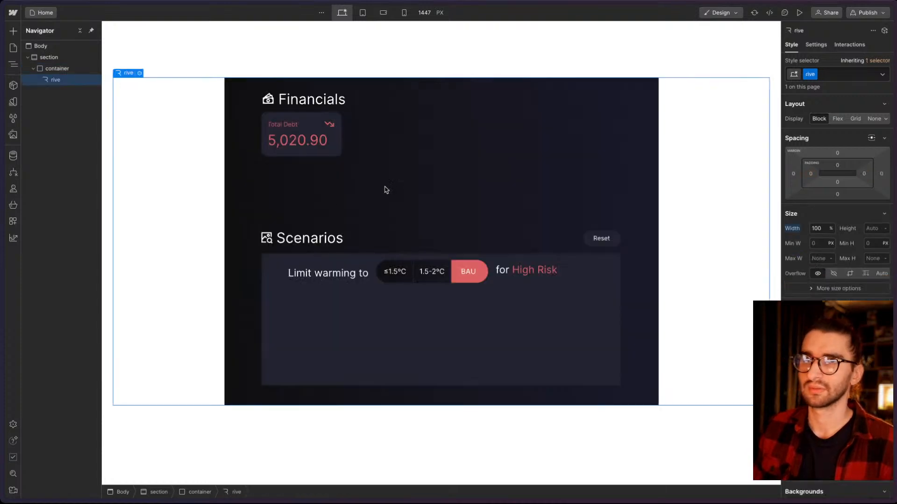
{"action": "left_click", "coordinate": [800, 12]}
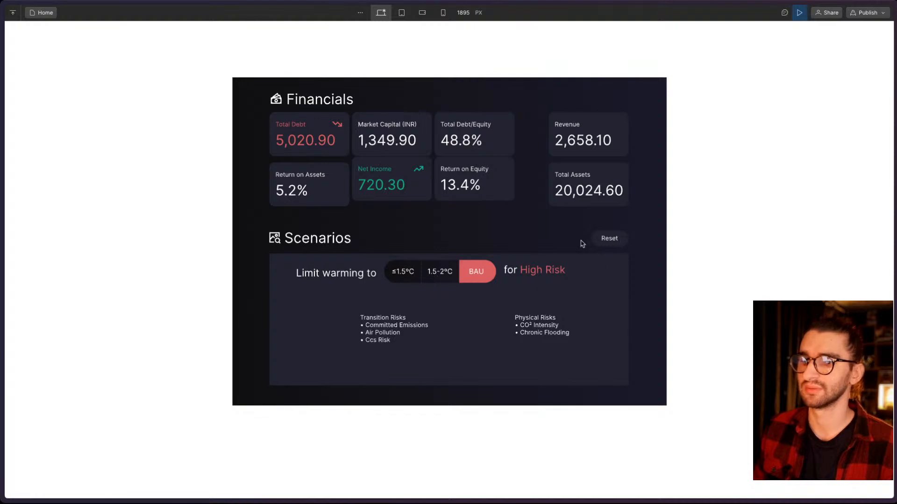
{"action": "left_click", "coordinate": [800, 13]}
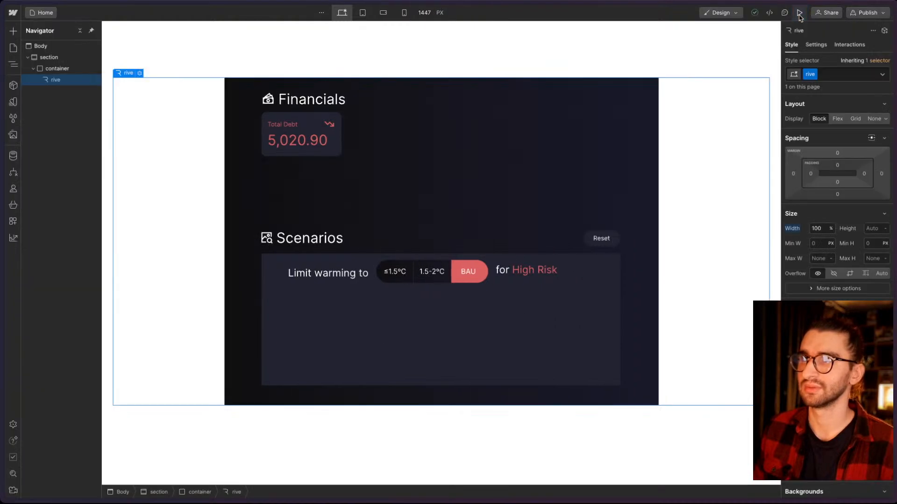
{"action": "left_click", "coordinate": [799, 13]}
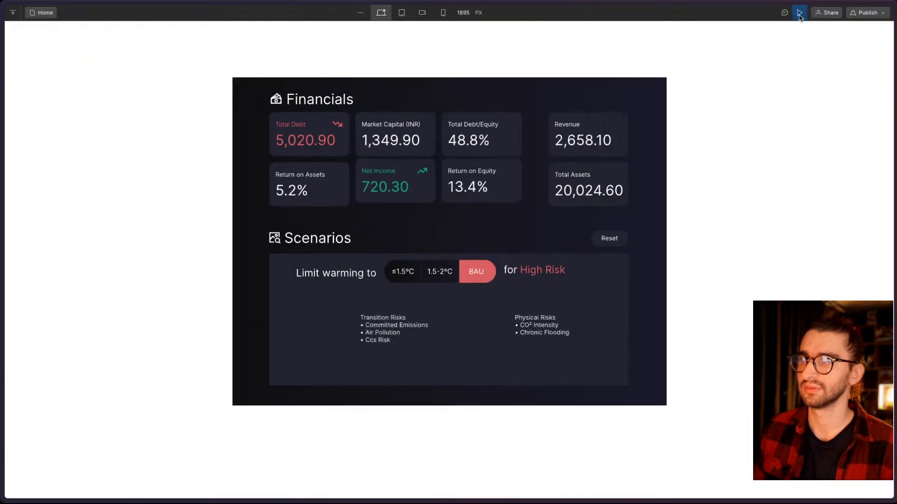
{"action": "left_click", "coordinate": [800, 13]}
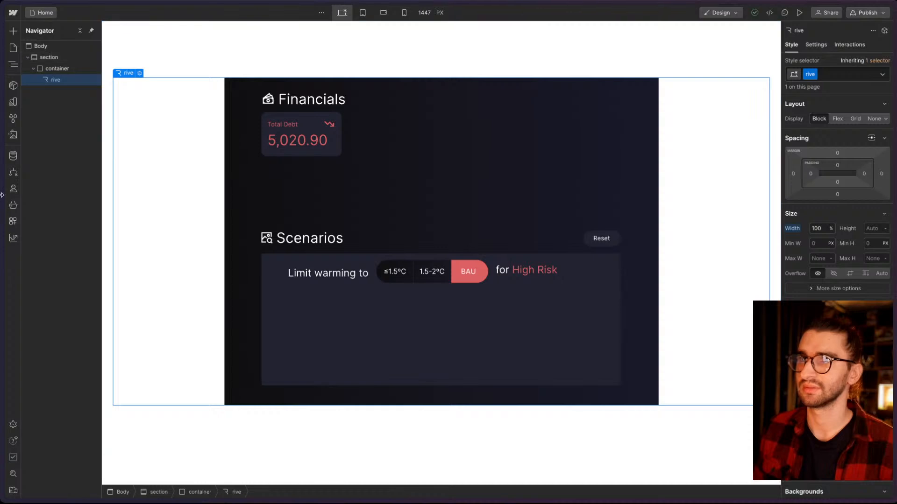
- Switch to the Rive editor, play State Machine 1 and examine the idle_float animation for comparison
{"action": "mouse_move", "coordinate": [24, 192]}
{"action": "left_click", "coordinate": [60, 223]}
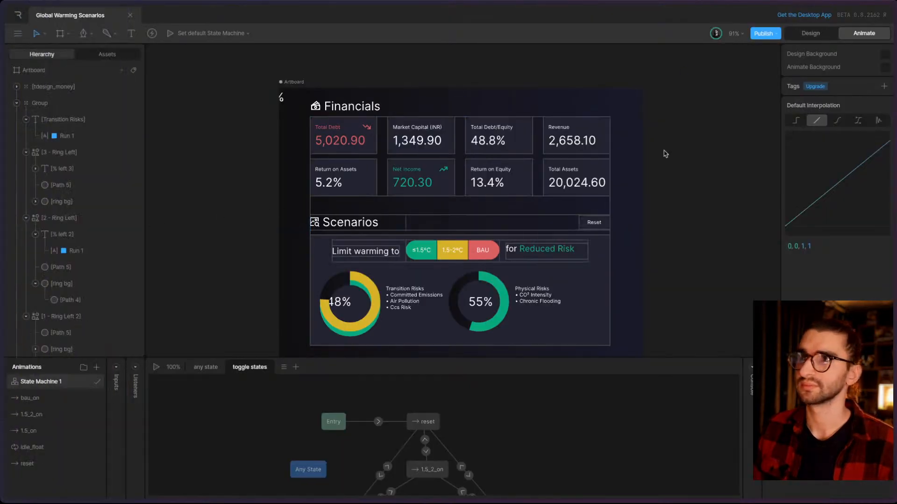
{"action": "left_click", "coordinate": [156, 367]}
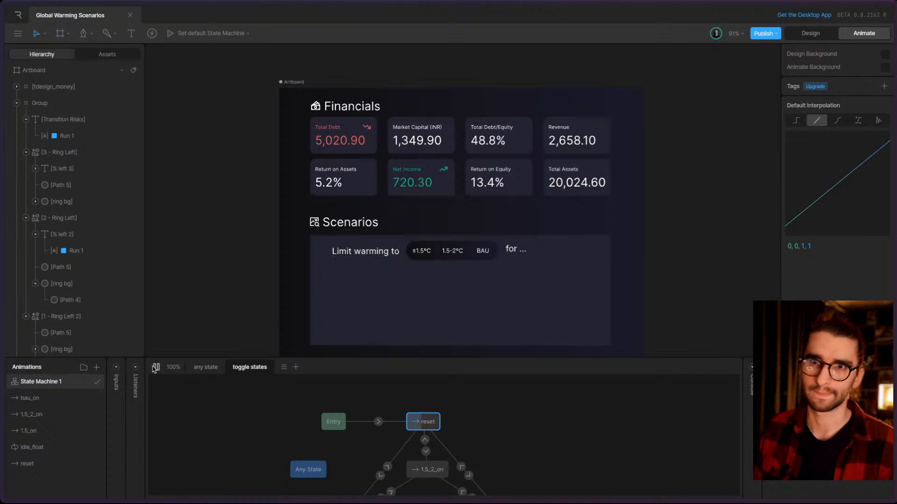
{"action": "scroll", "coordinate": [294, 280], "scroll_direction": "down", "scroll_amount": 1}
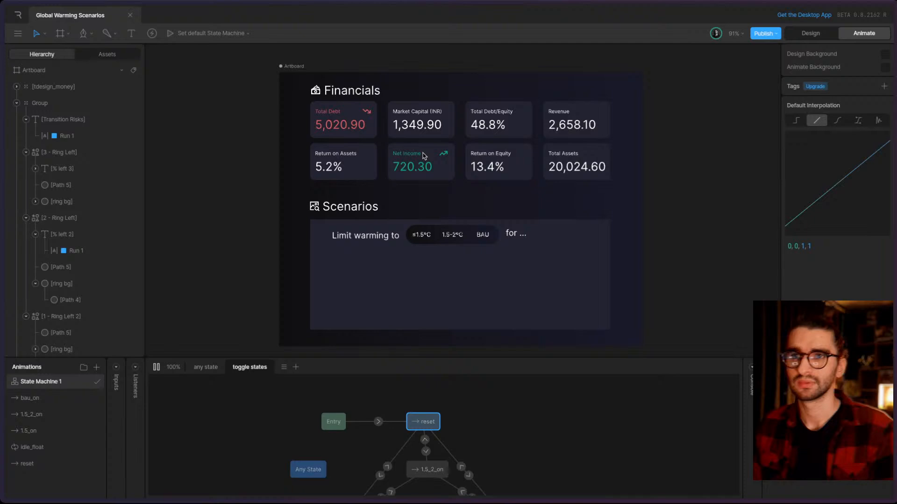
{"action": "scroll", "coordinate": [414, 408], "scroll_direction": "down", "scroll_amount": 3}
{"action": "scroll", "coordinate": [414, 408], "scroll_direction": "up", "scroll_amount": 1}
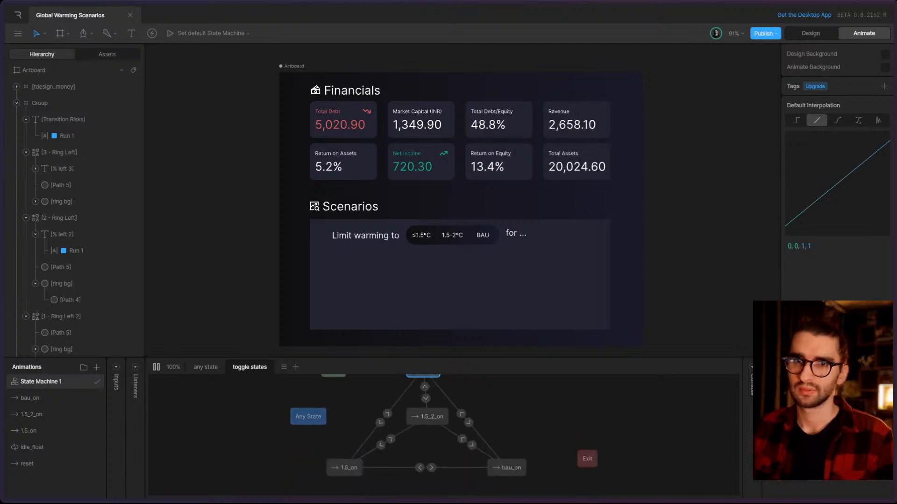
{"action": "left_click", "coordinate": [32, 447]}
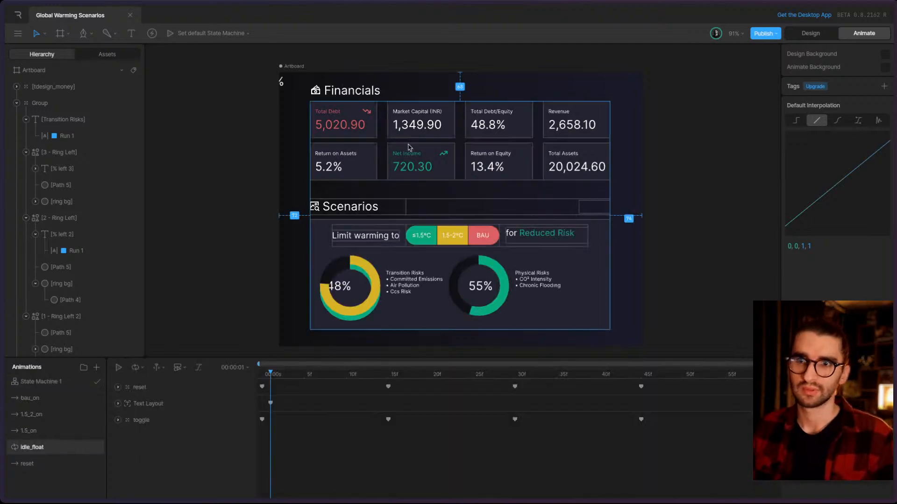
{"action": "left_click", "coordinate": [340, 129]}
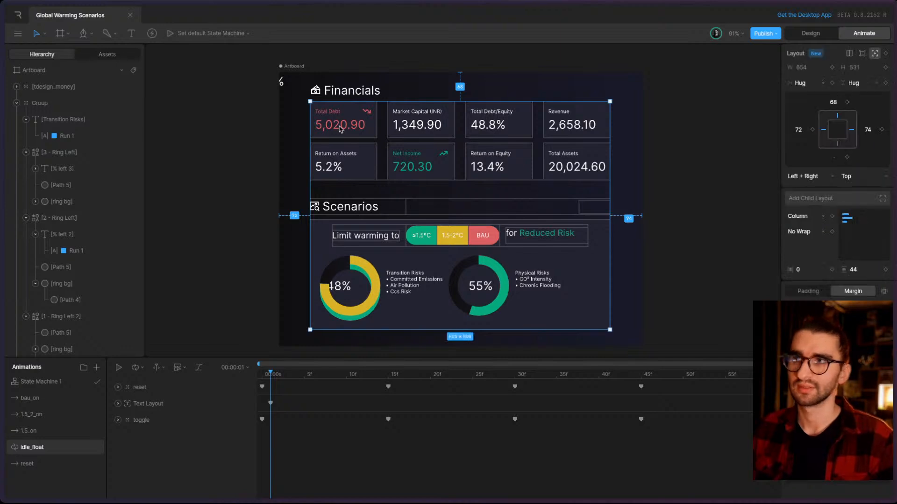
- Switch back to the Demoing site in Webflow and publish it to the demoing-eeeb3d.webflow.io staging domain
{"action": "mouse_move", "coordinate": [4, 205]}
{"action": "left_click", "coordinate": [52, 207]}
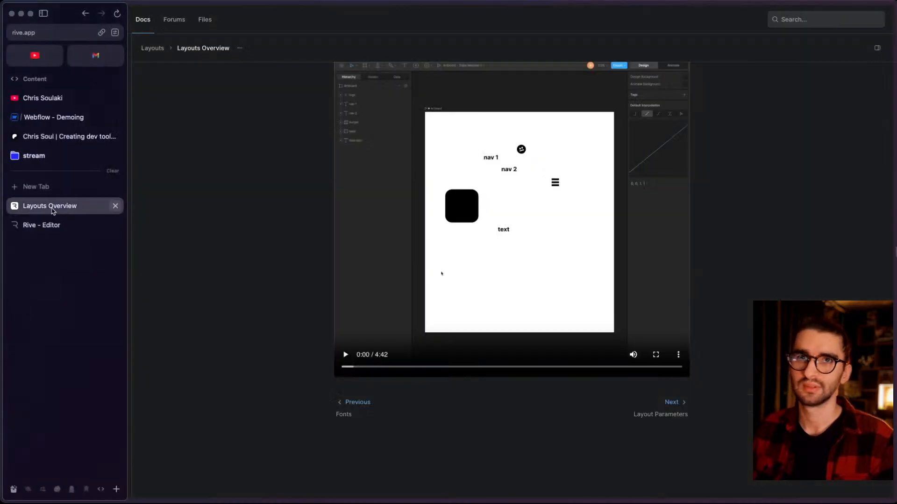
{"action": "left_click", "coordinate": [51, 117]}
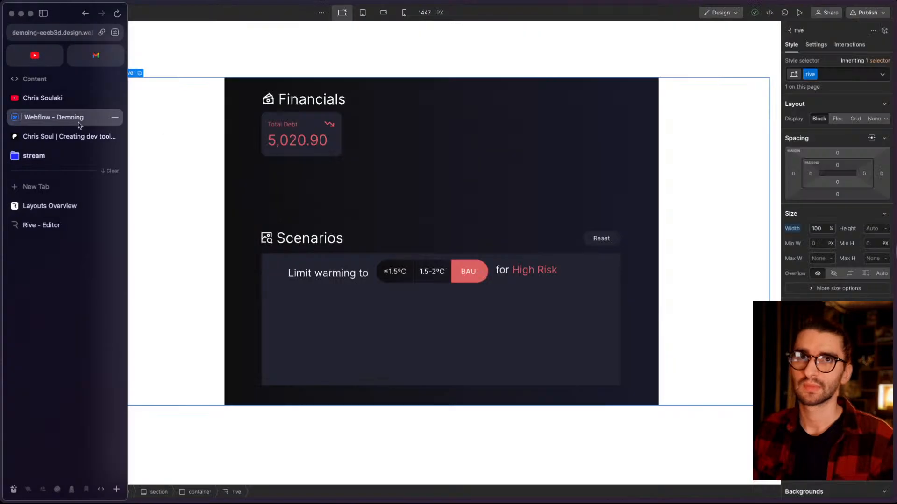
{"action": "left_click", "coordinate": [868, 13]}
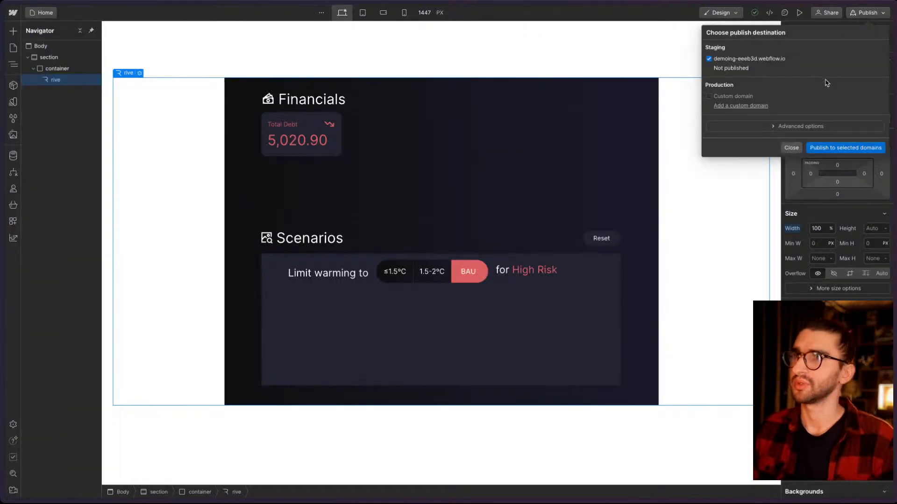
{"action": "left_click", "coordinate": [811, 150]}
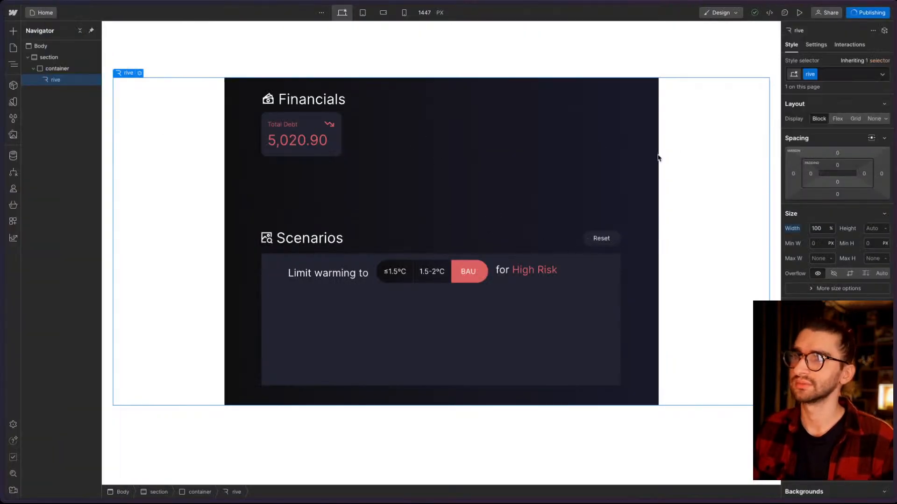
- Check the animation in preview and on the published staging site, inspecting the rive element's markup before returning to the designer
{"action": "left_click", "coordinate": [800, 13]}
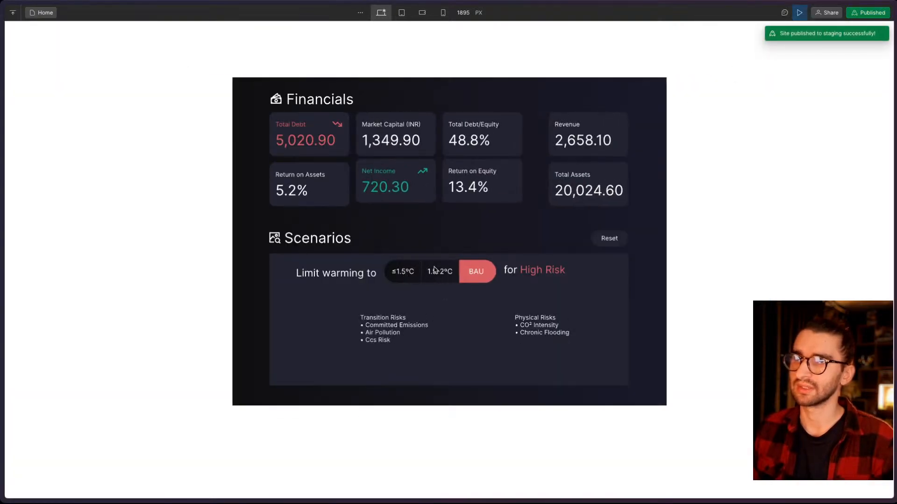
{"action": "left_click", "coordinate": [869, 13]}
{"action": "left_click", "coordinate": [791, 64]}
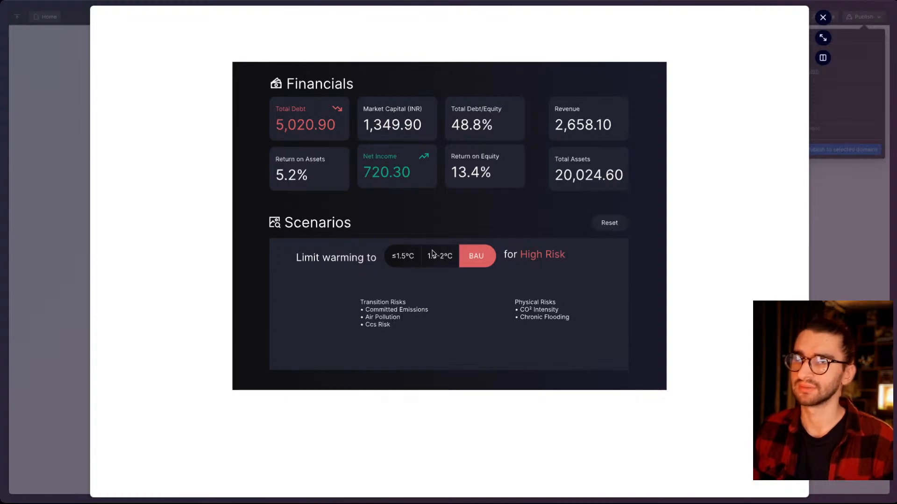
{"action": "key", "text": "ctrl+shift+c"}
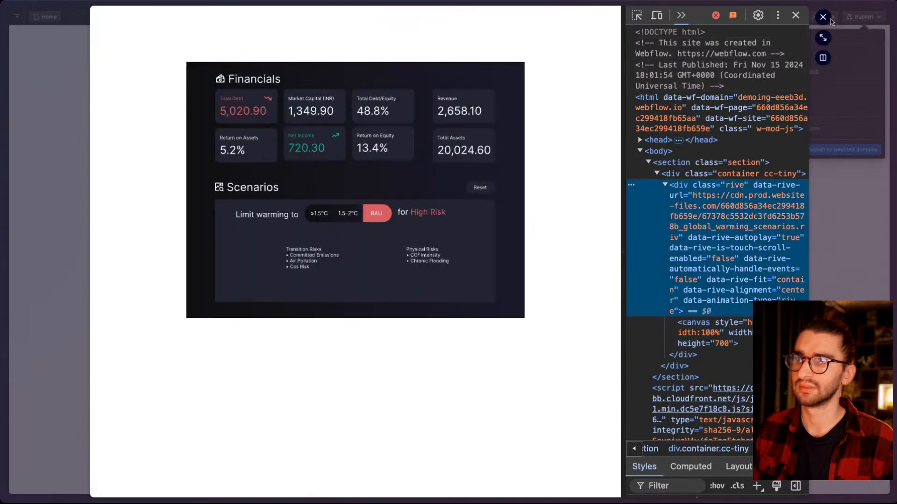
{"action": "left_click", "coordinate": [826, 19]}
{"action": "left_click", "coordinate": [402, 159]}
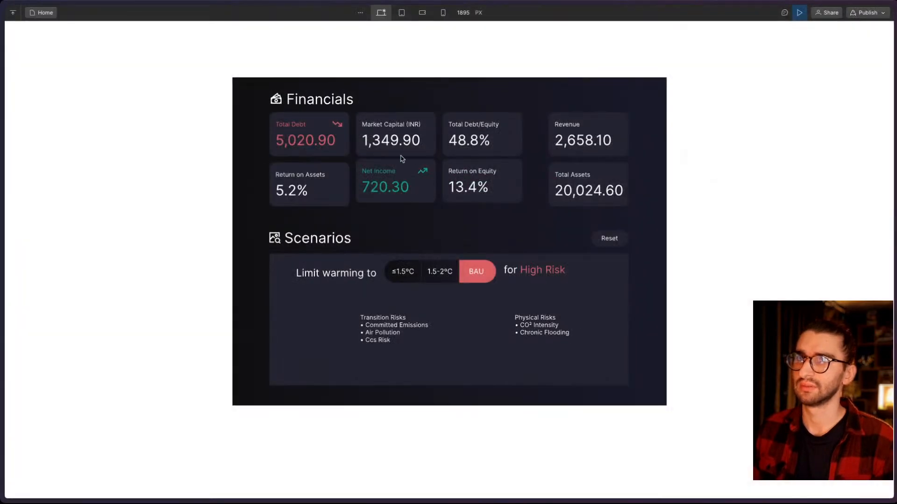
{"action": "left_click", "coordinate": [798, 13]}
- In the Rive element's settings, set the artboard to Artboard and the state machine to State Machine 1, and show all settings
{"action": "double_click", "coordinate": [376, 156]}
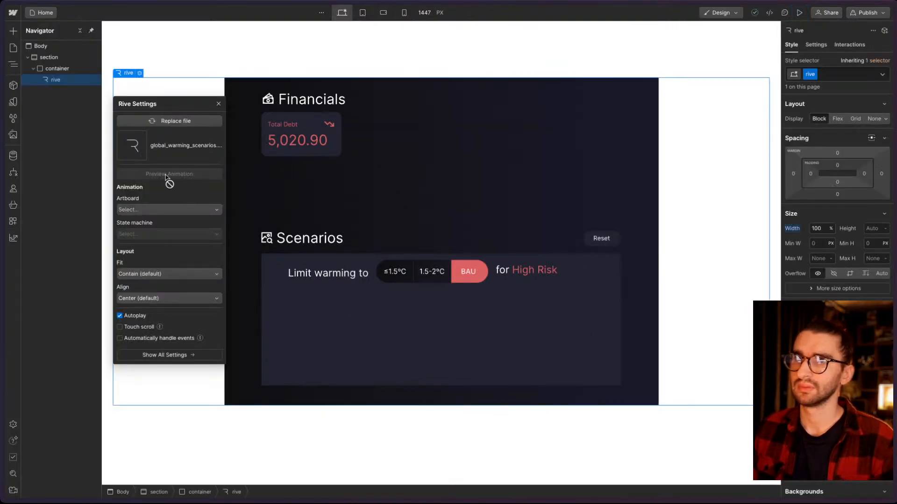
{"action": "left_click", "coordinate": [160, 209]}
{"action": "left_click", "coordinate": [160, 225]}
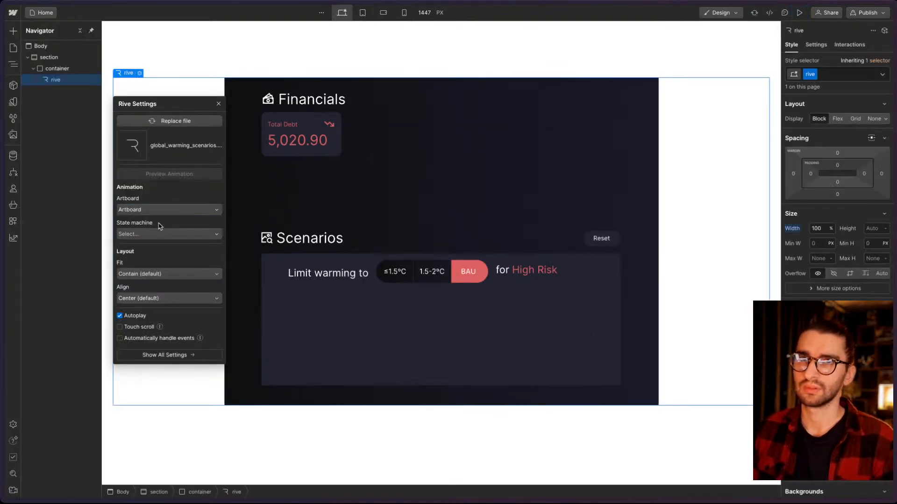
{"action": "left_click", "coordinate": [160, 234]}
{"action": "left_click", "coordinate": [161, 249]}
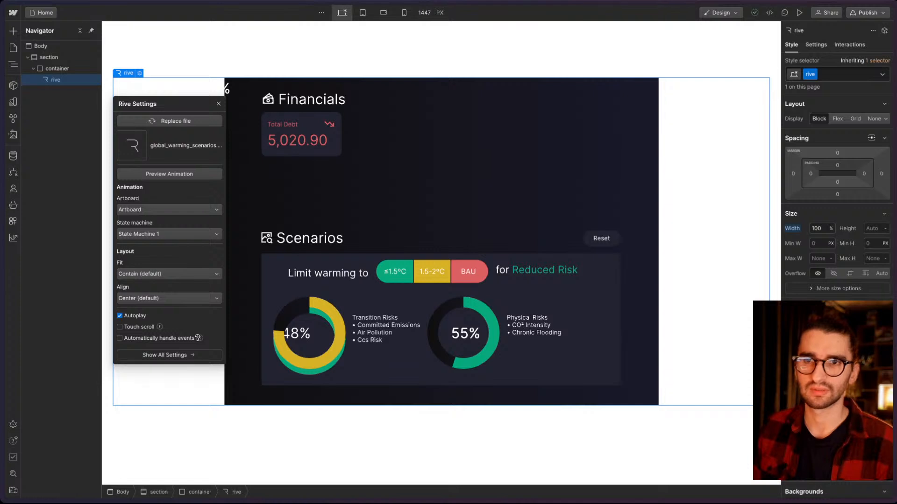
{"action": "mouse_move", "coordinate": [198, 339]}
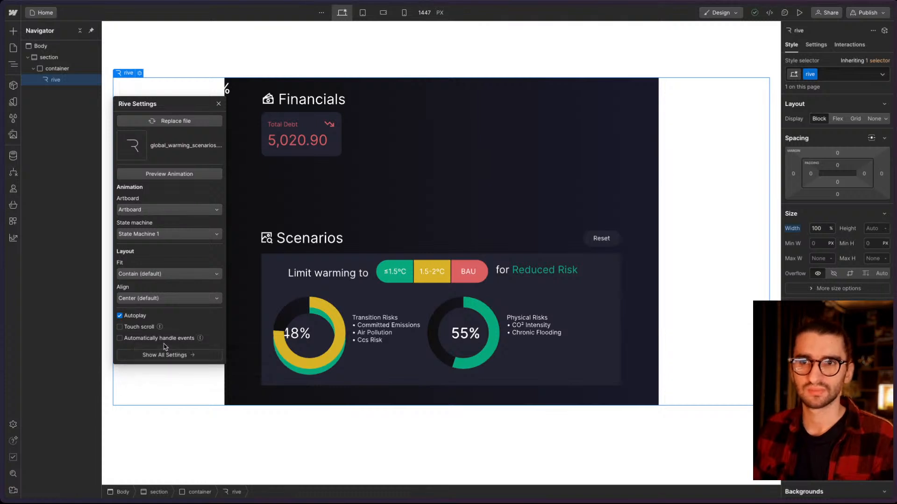
{"action": "left_click", "coordinate": [134, 353]}
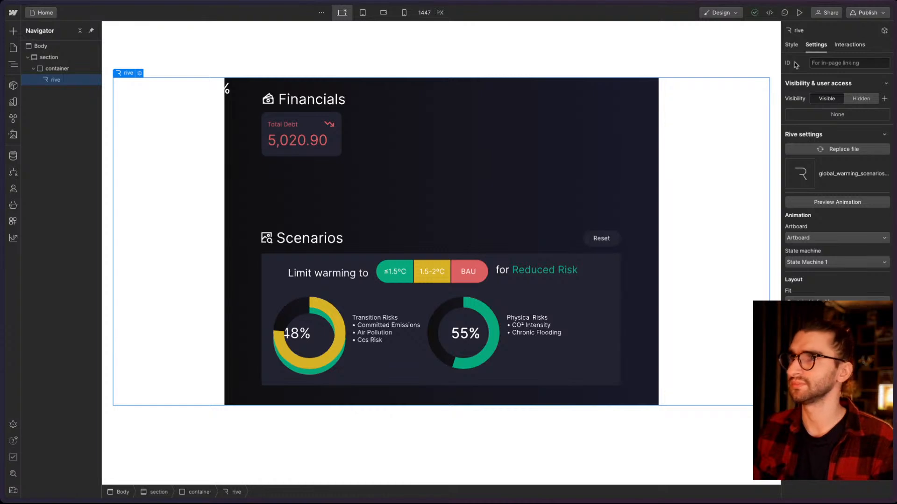
- Preview the page and test the ≤1.5ºC, 1.5-2ºC and BAU scenario toggles in the embedded animation
{"action": "left_click", "coordinate": [799, 13]}
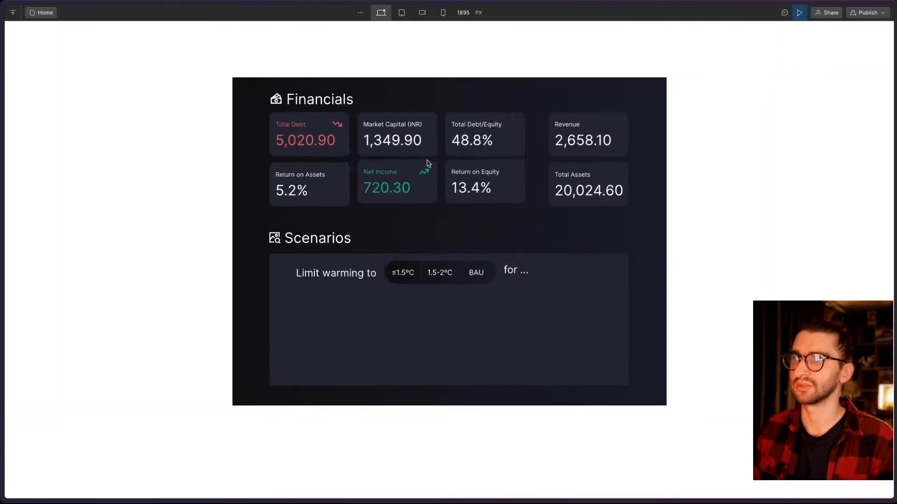
{"action": "left_click", "coordinate": [440, 273]}
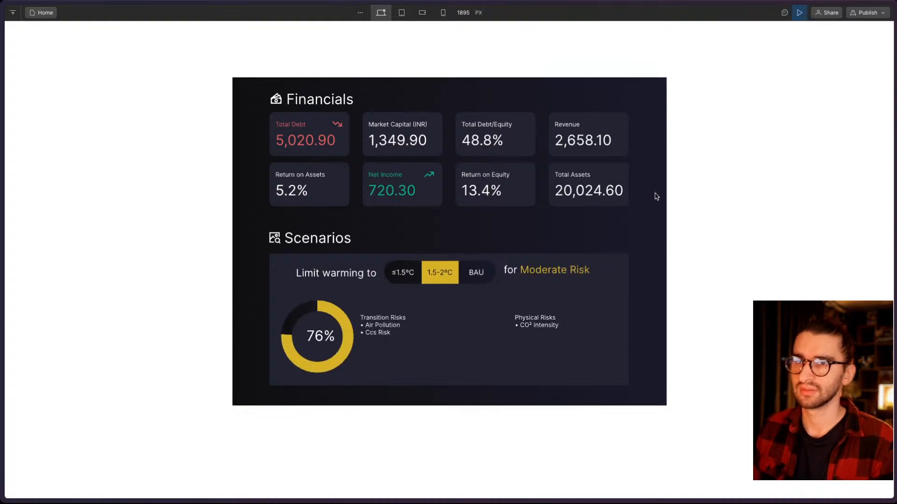
{"action": "left_click", "coordinate": [401, 272]}
{"action": "left_click", "coordinate": [477, 274]}
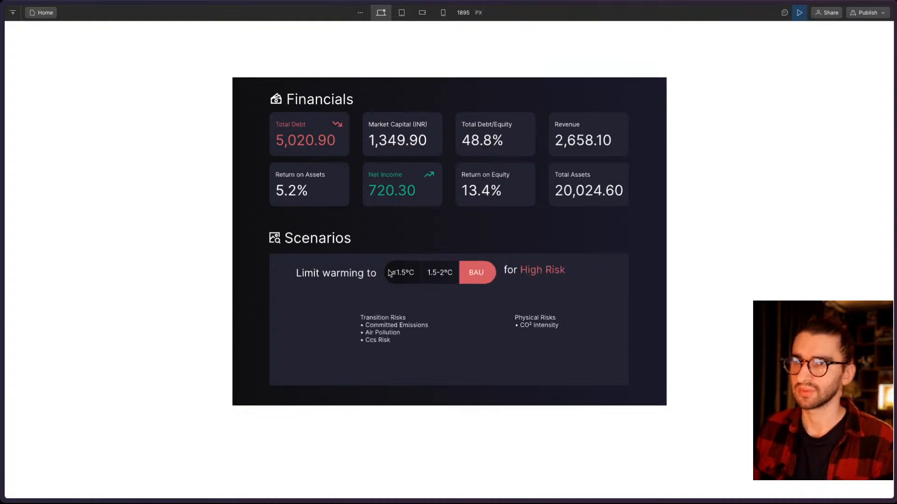
{"action": "left_click", "coordinate": [402, 273]}
{"action": "left_click", "coordinate": [433, 274]}
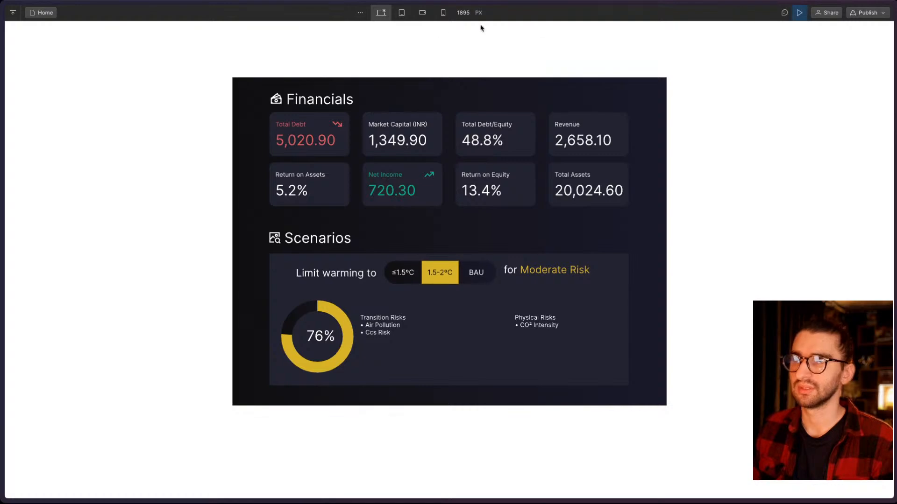
- Preview the embedded animation at the tablet, mobile landscape, mobile portrait and desktop breakpoints before returning to the designer
{"action": "left_click", "coordinate": [405, 12]}
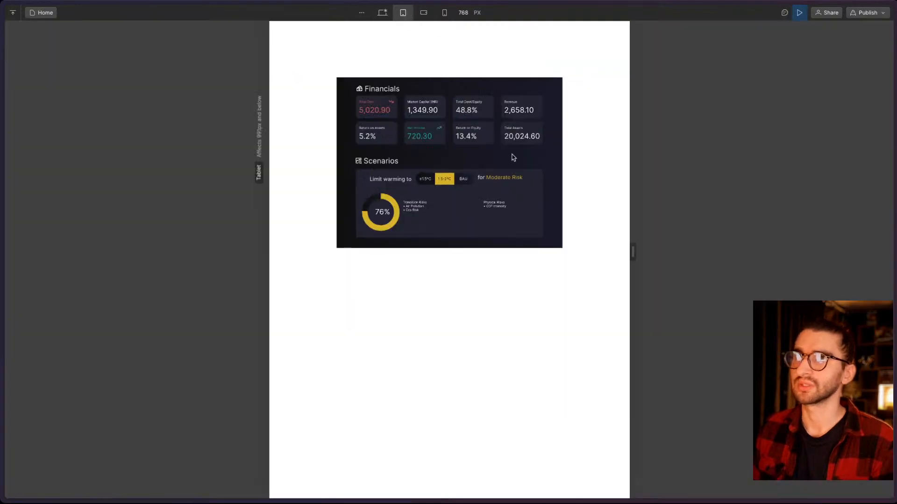
{"action": "left_click", "coordinate": [422, 14]}
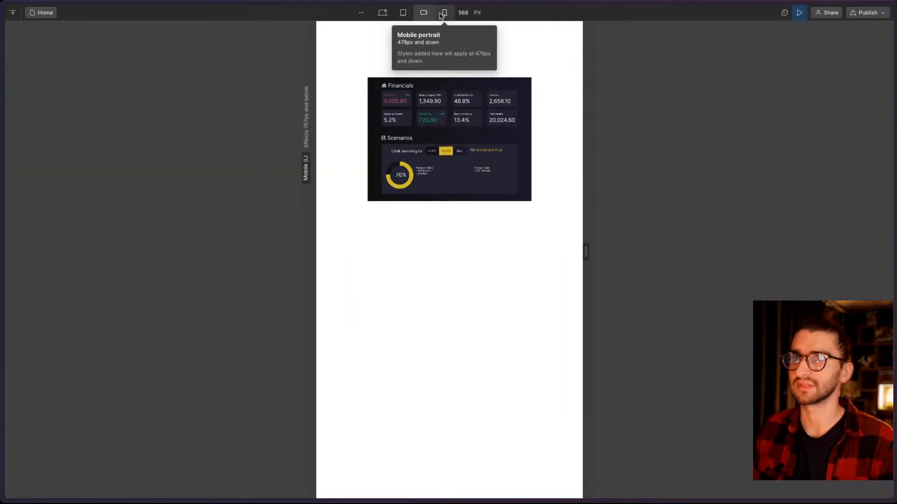
{"action": "left_click", "coordinate": [444, 13]}
{"action": "left_click", "coordinate": [423, 12]}
{"action": "left_click", "coordinate": [403, 13]}
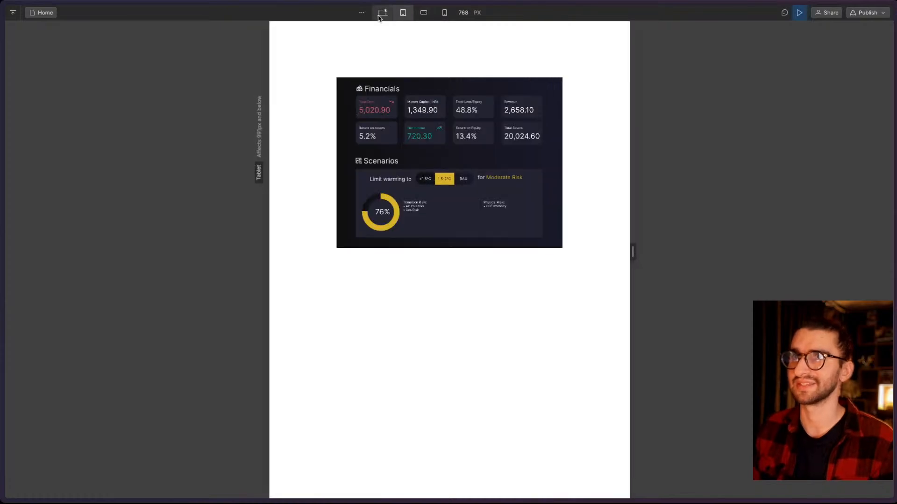
{"action": "left_click", "coordinate": [382, 13]}
{"action": "left_click", "coordinate": [799, 13]}
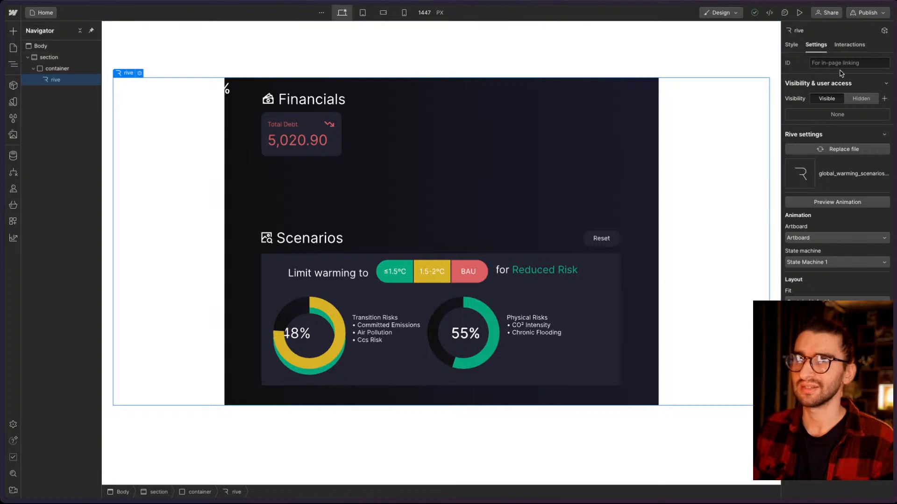
- Compare the rive element's settings and size styles at the desktop and tablet breakpoints
{"action": "left_click", "coordinate": [792, 44]}
{"action": "left_click", "coordinate": [816, 44]}
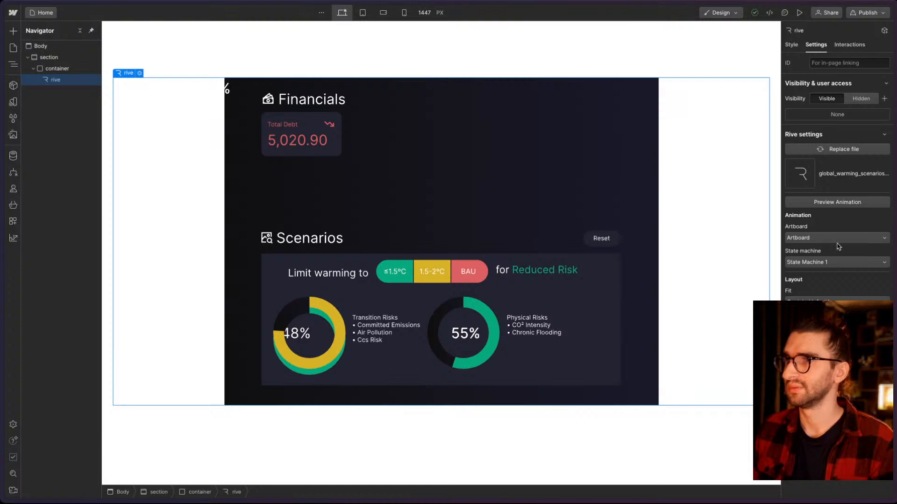
{"action": "left_click", "coordinate": [362, 12]}
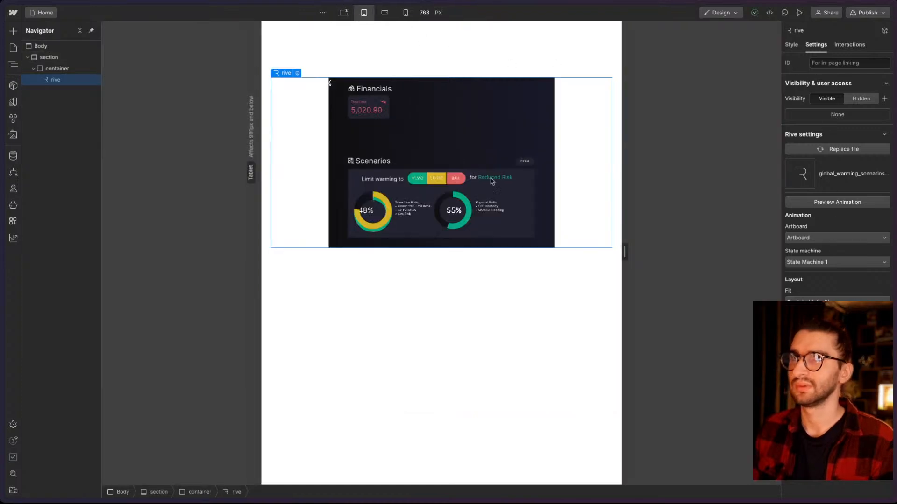
{"action": "left_click", "coordinate": [792, 45]}
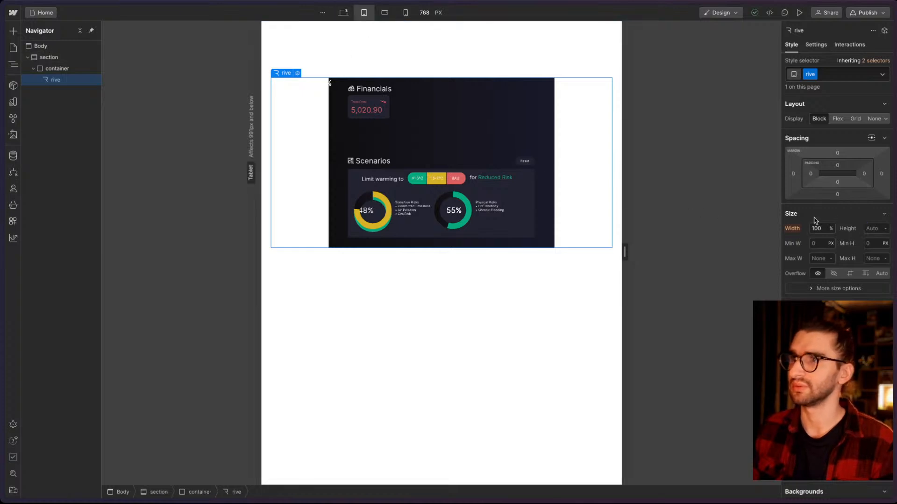
{"action": "left_click", "coordinate": [343, 13]}
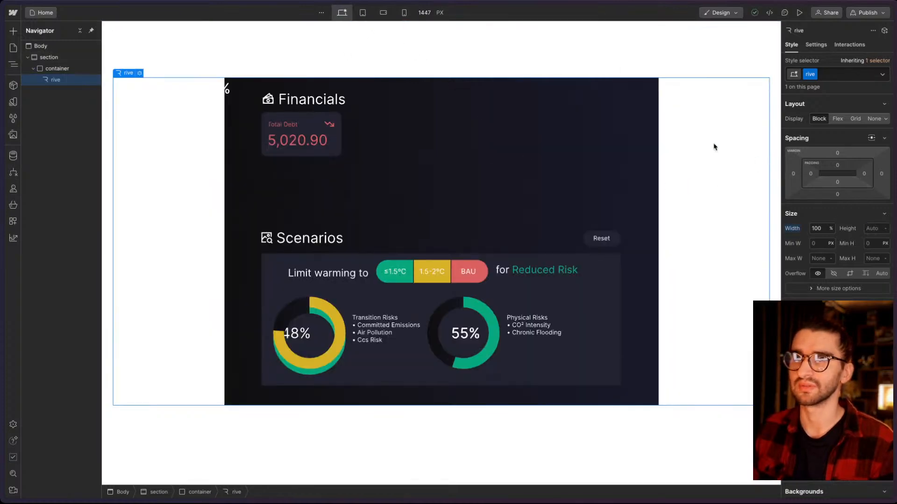
- Try reducing the rive element's desktop width to 70%, and restore it to 100%
{"action": "left_click", "coordinate": [822, 228]}
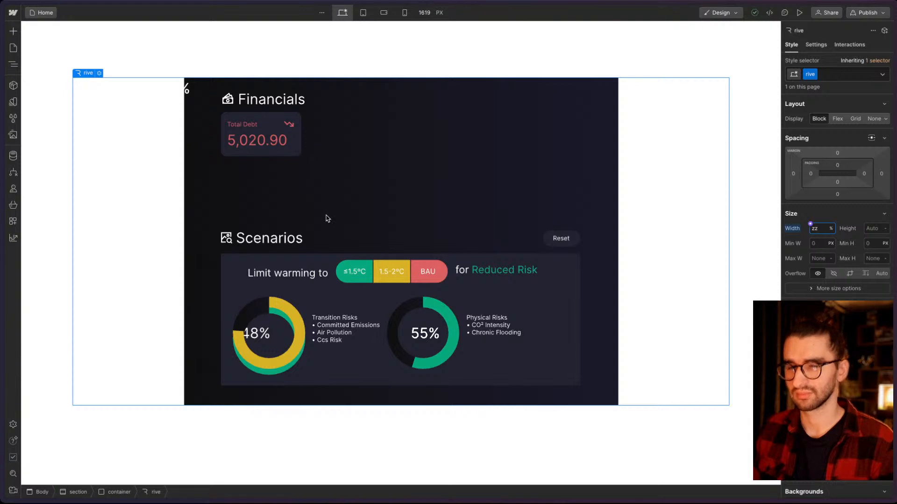
{"action": "key", "text": "Escape"}
{"action": "key", "text": "z"}
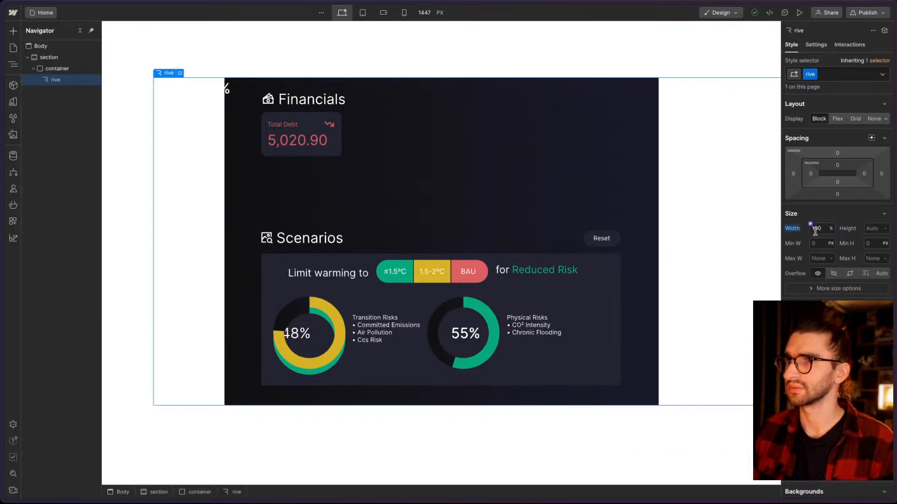
{"action": "key", "text": "shift+Down"}
{"action": "key", "text": "shift+Down"}
{"action": "key", "text": "shift+Down"}
{"action": "key", "text": "shift+Down"}
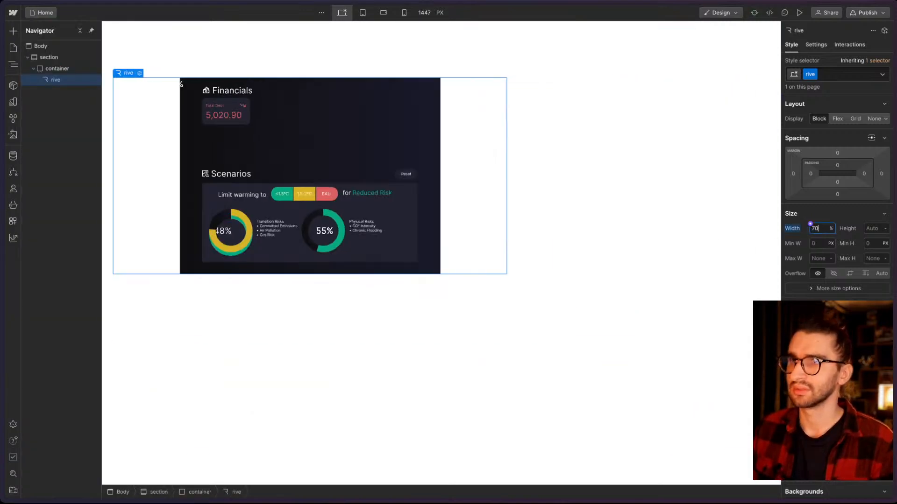
{"action": "key", "text": "shift+Up"}
{"action": "key", "text": "shift+Up"}
{"action": "key", "text": "shift+Up"}
{"action": "key", "text": "shift+Up"}
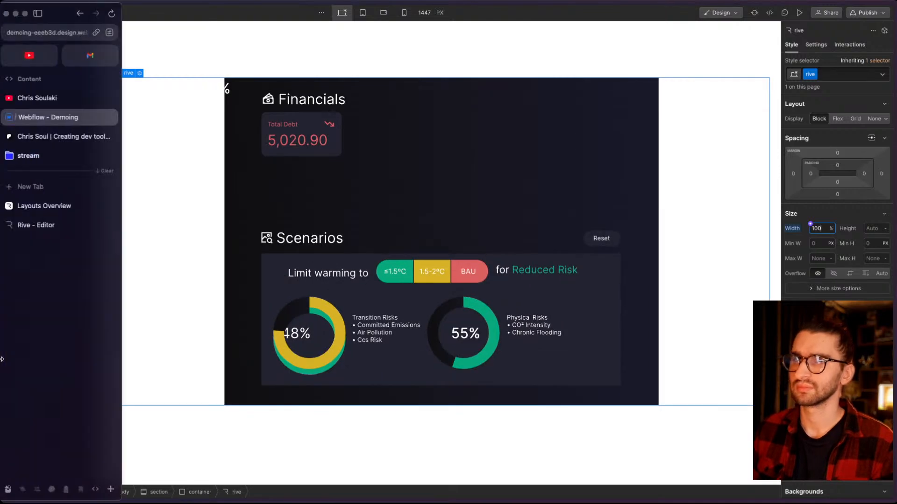
- Switch to the Rive editor and export the Global Warming Scenarios file again
{"action": "left_click", "coordinate": [52, 223]}
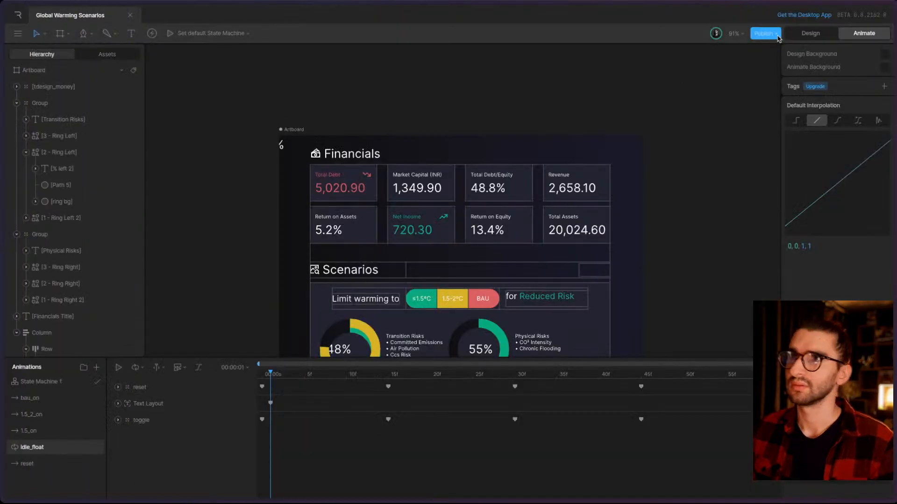
{"action": "left_click", "coordinate": [763, 33]}
{"action": "left_click", "coordinate": [416, 56]}
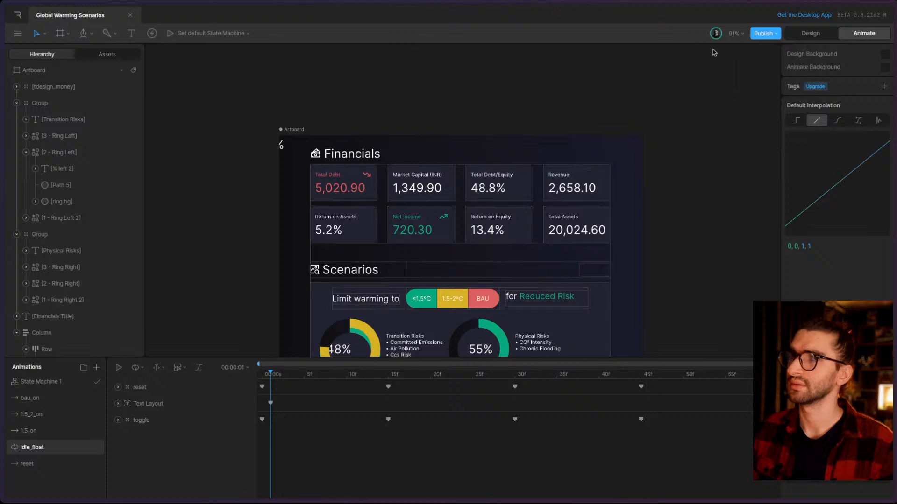
{"action": "left_click", "coordinate": [775, 35]}
{"action": "left_click", "coordinate": [759, 54]}
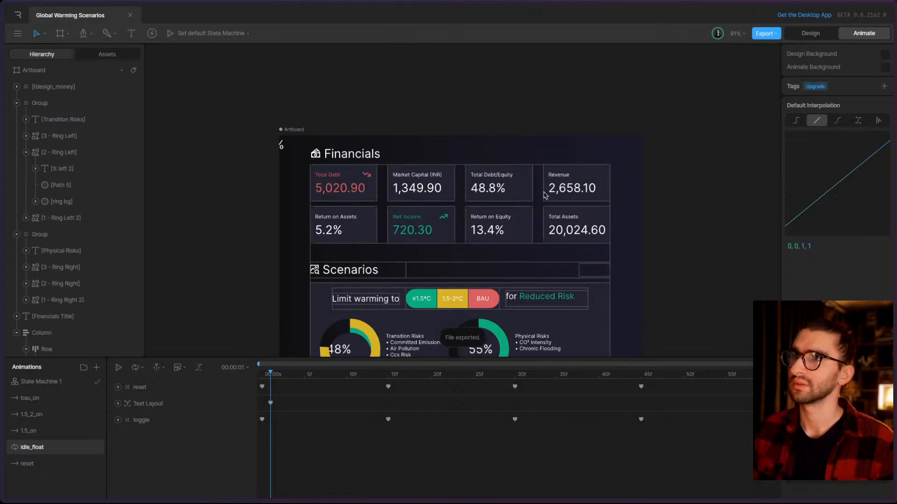
{"action": "left_click", "coordinate": [316, 123]}
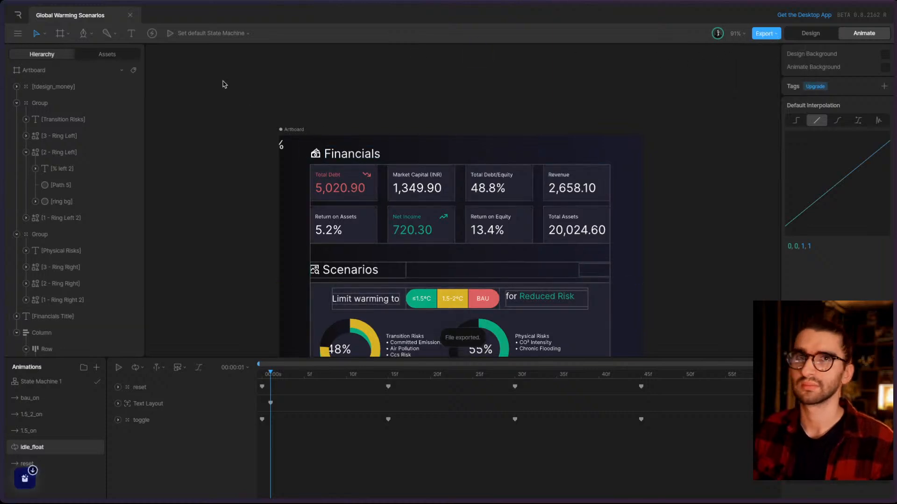
{"action": "left_click", "coordinate": [824, 34]}
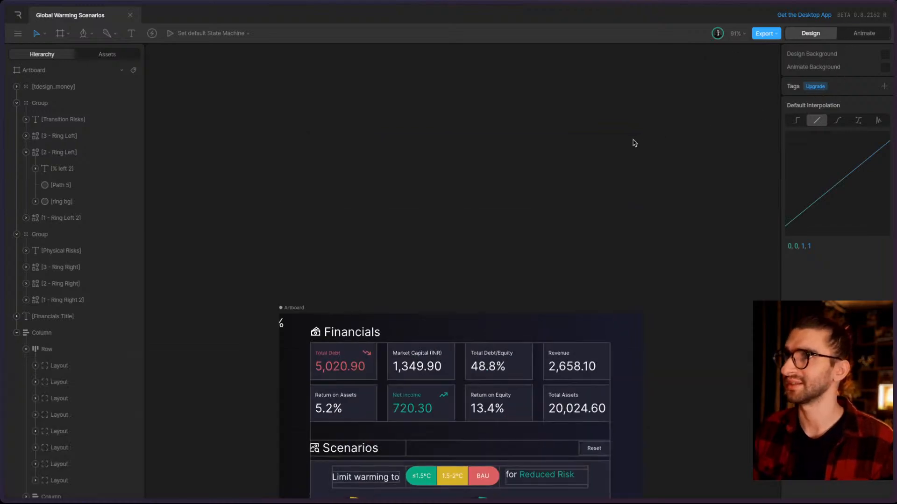
{"action": "left_click", "coordinate": [18, 33]}
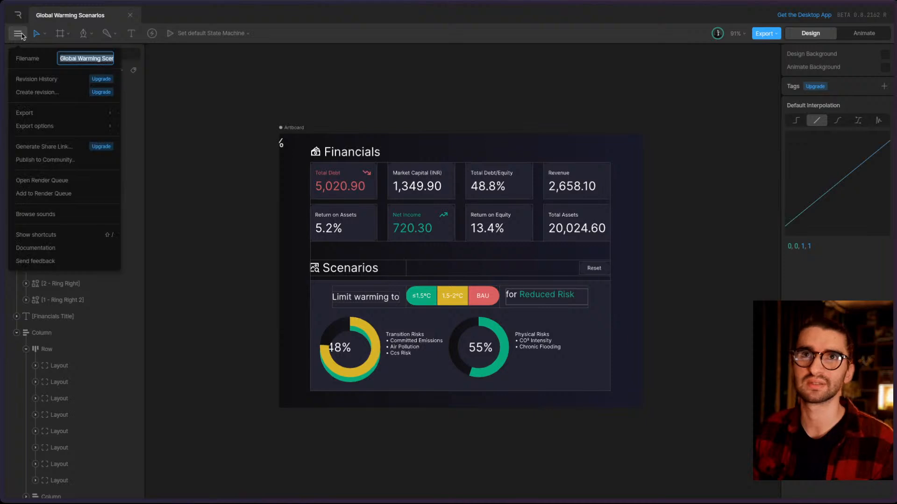
{"action": "mouse_move", "coordinate": [82, 115]}
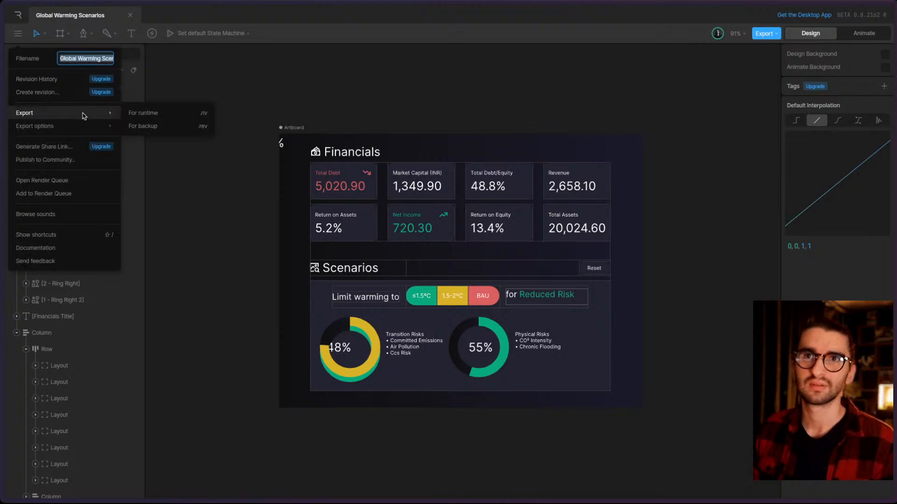
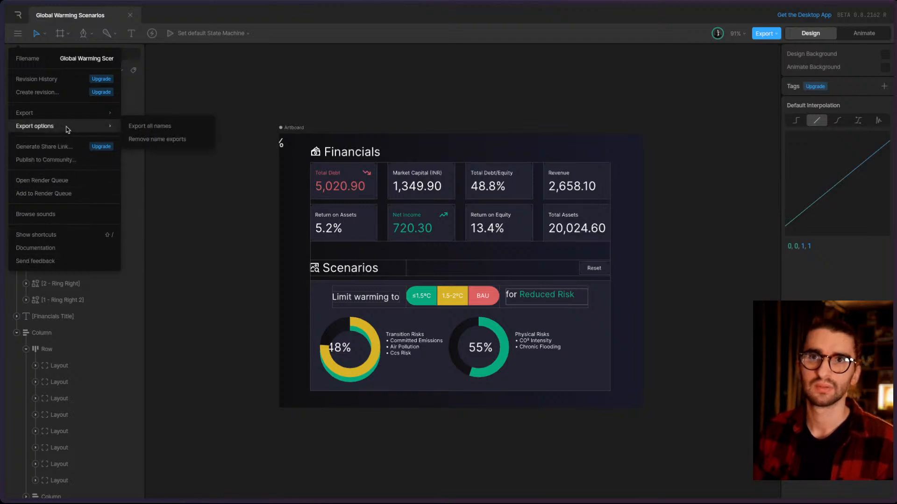
{"action": "left_click", "coordinate": [19, 34]}
{"action": "mouse_move", "coordinate": [2, 54]}
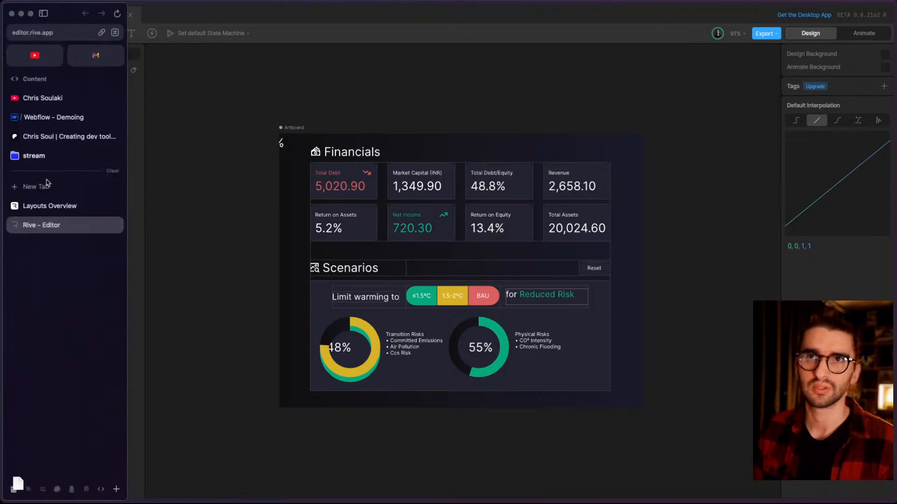
{"action": "left_click", "coordinate": [47, 203]}
{"action": "mouse_move", "coordinate": [1, 220]}
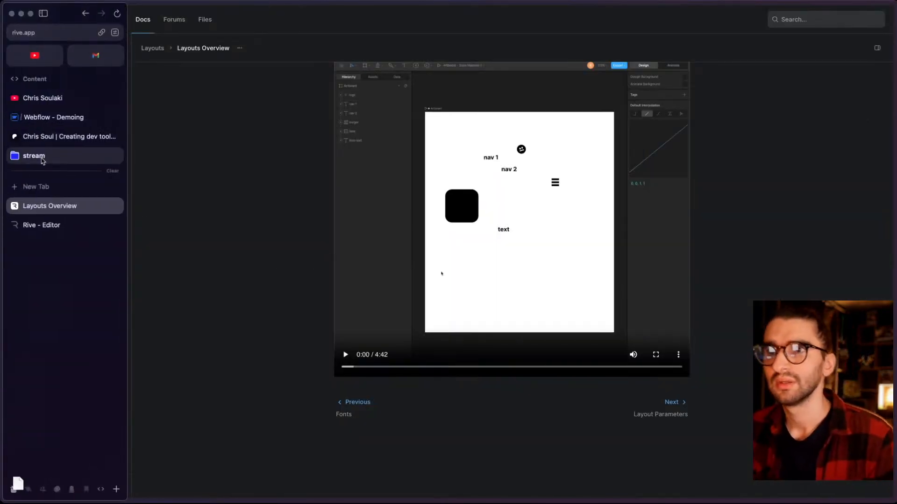
{"action": "left_click", "coordinate": [50, 123]}
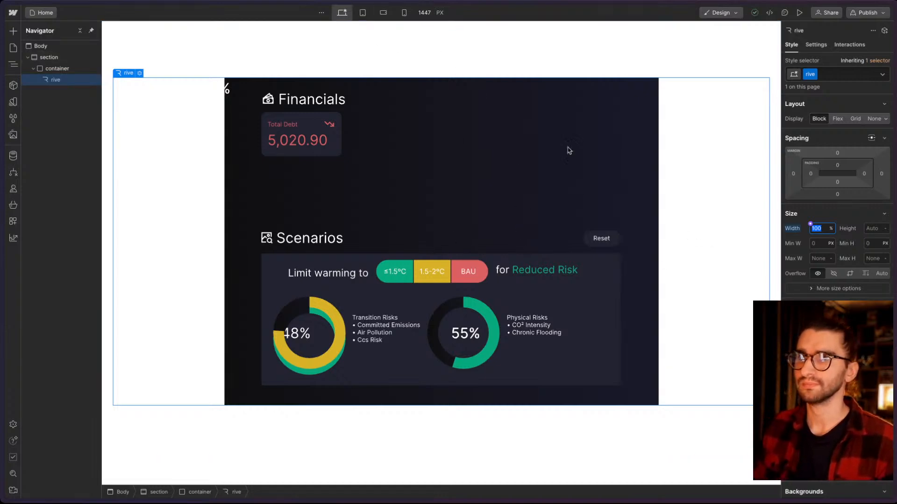
{"action": "left_click", "coordinate": [359, 14]}
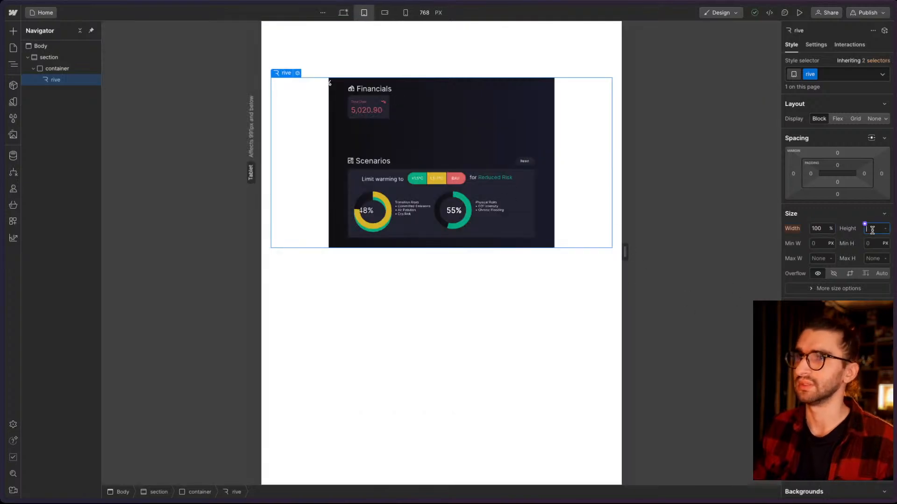
- Try a tablet height of 460 px raised to 500 px on the rive element, and reset the height
{"action": "type", "text": "460"}
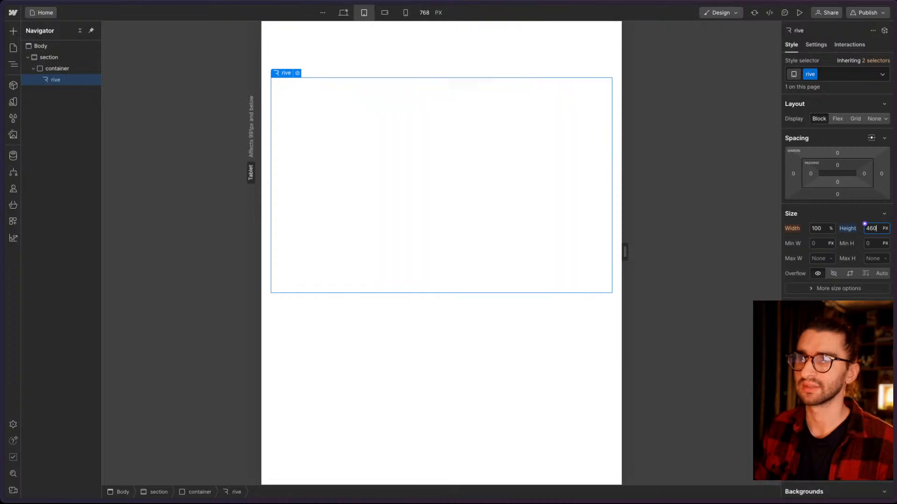
{"action": "key", "text": "shift+Up"}
{"action": "key", "text": "shift+Up"}
{"action": "key", "text": "shift+Up"}
{"action": "key", "text": "shift+Up"}
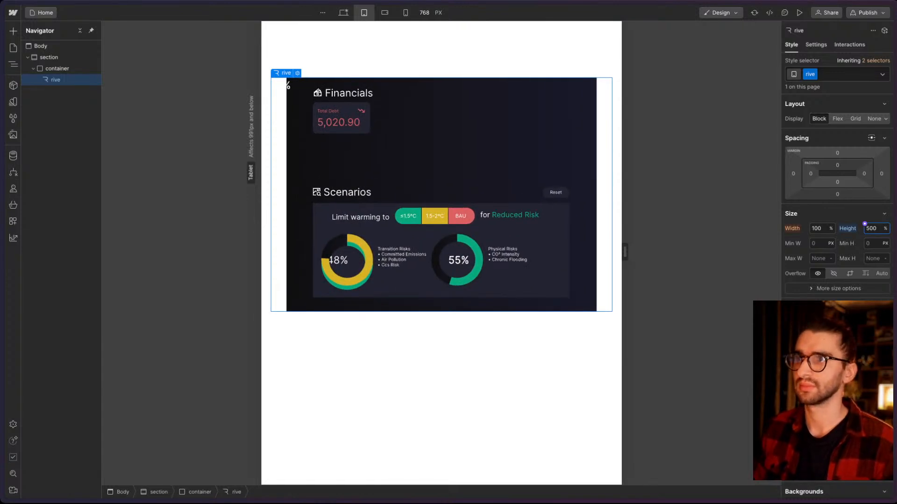
{"action": "left_click", "coordinate": [850, 229], "text": "alt"}
- Set the rive element's tablet height to 50 VW and adjust it to 70 VW
{"action": "left_click", "coordinate": [880, 227]}
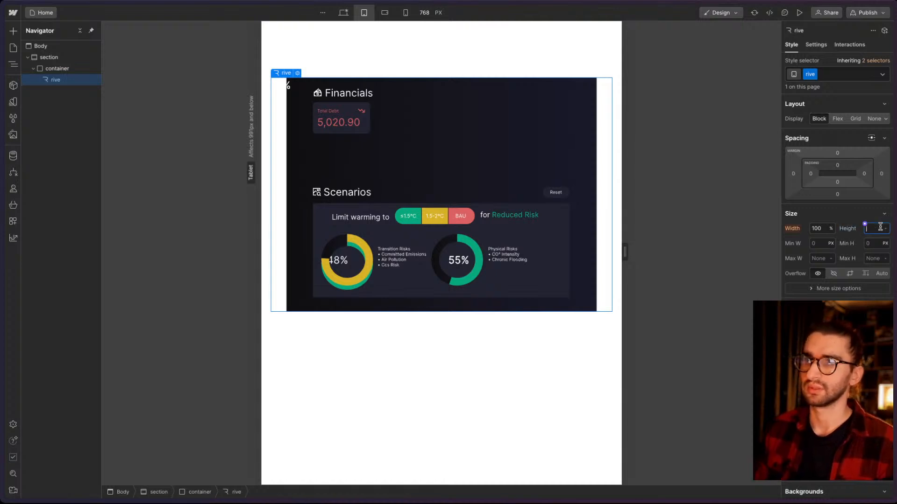
{"action": "type", "text": "50vw"}
{"action": "key", "text": "Return"}
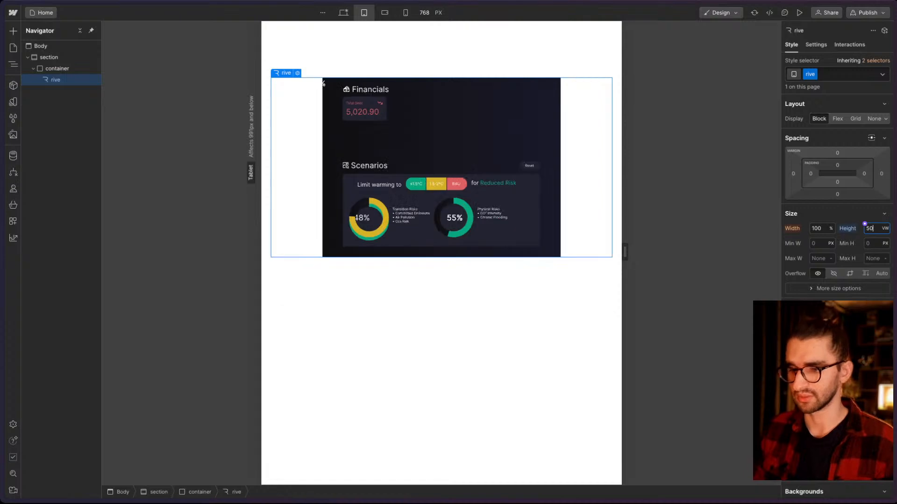
{"action": "key", "text": "shift+Up"}
{"action": "key", "text": "shift+Up"}
{"action": "key", "text": "shift+Up"}
{"action": "key", "text": "shift+Down"}
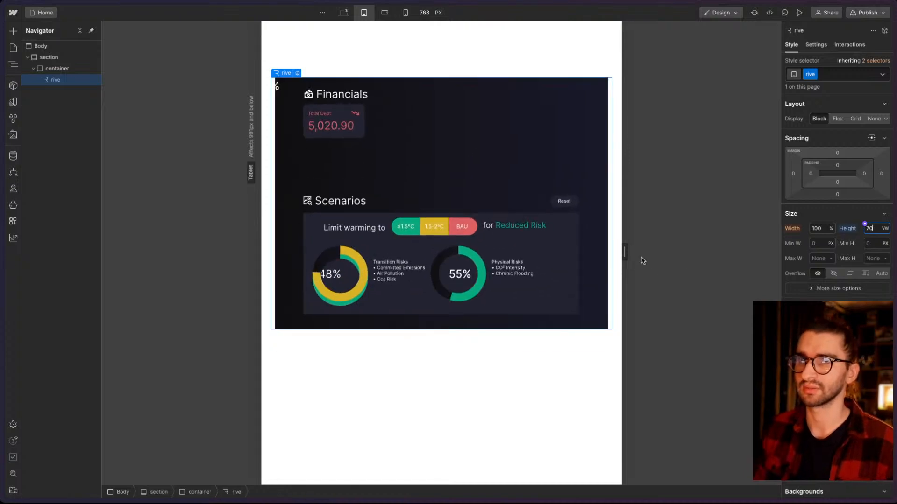
- Try resizing the tablet canvas, and increase the rive element's height to 110 VW
{"action": "left_click_drag", "start_coordinate": [625, 253], "coordinate": [593, 271]}
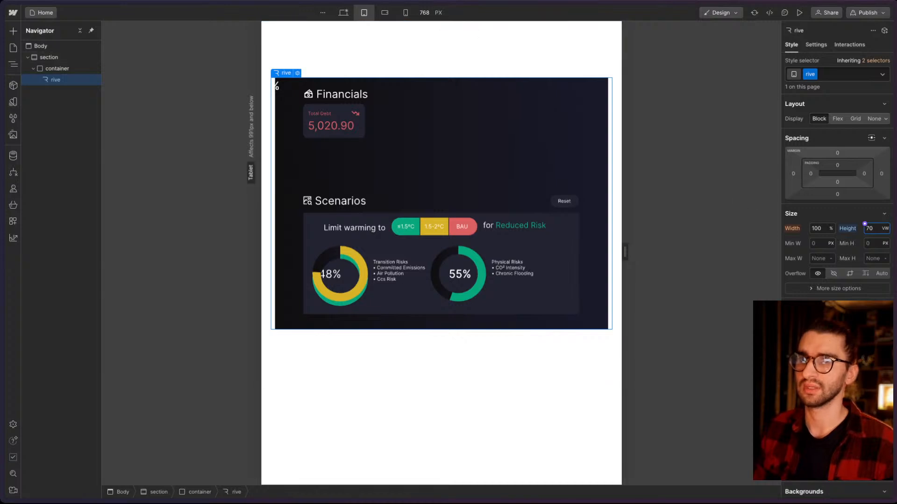
{"action": "key", "text": "shift+Up"}
{"action": "key", "text": "shift+Up"}
{"action": "key", "text": "shift+Up"}
{"action": "key", "text": "shift+Up"}
{"action": "key", "text": "shift+Up"}
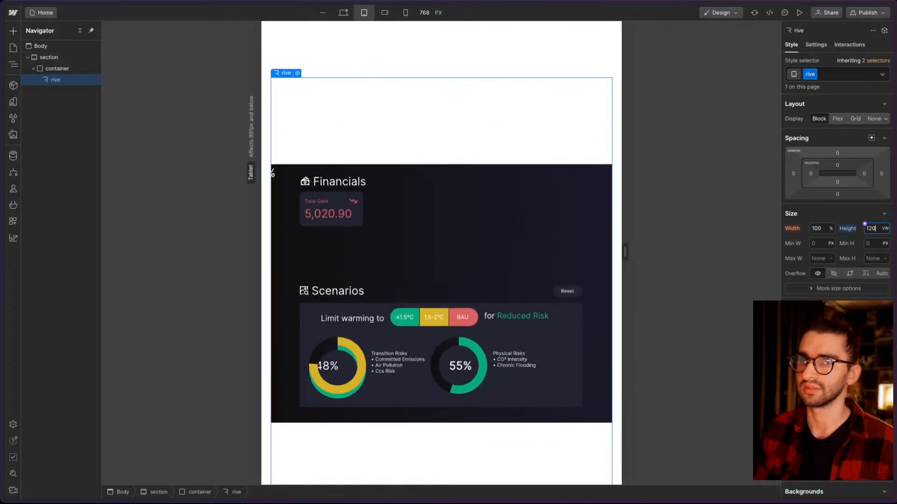
{"action": "key", "text": "shift+Down"}
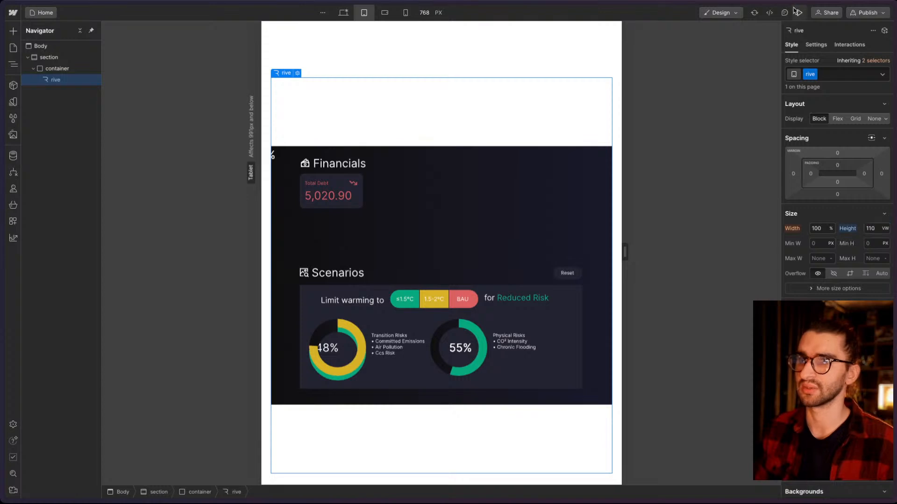
- Preview the tablet layout, return to the design view, and check the artboard options in the rive element's settings
{"action": "left_click", "coordinate": [799, 13]}
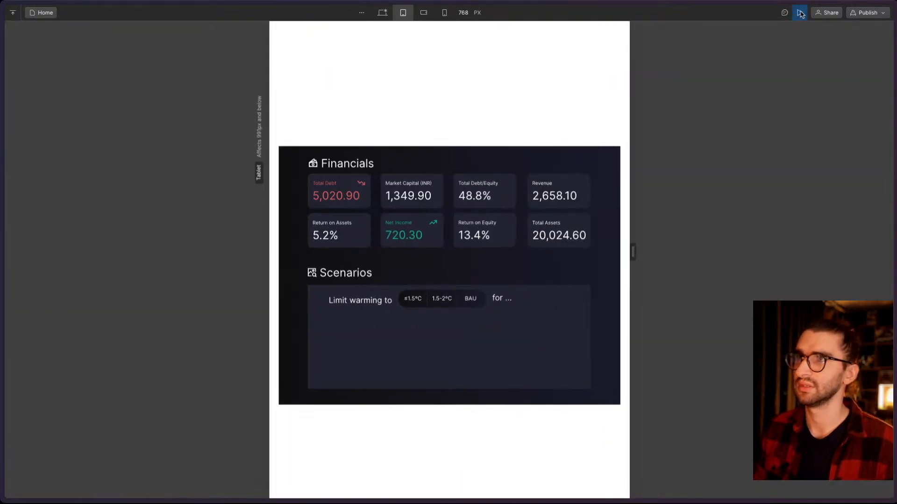
{"action": "left_click", "coordinate": [799, 13]}
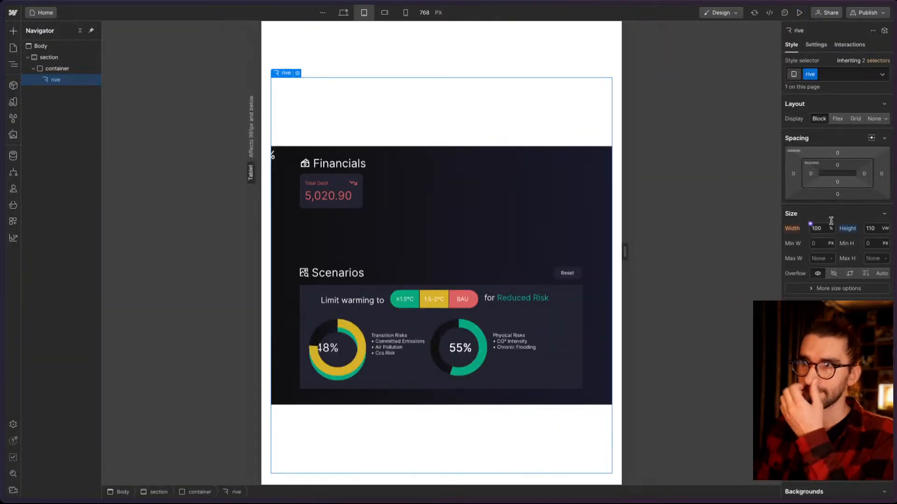
{"action": "double_click", "coordinate": [428, 272]}
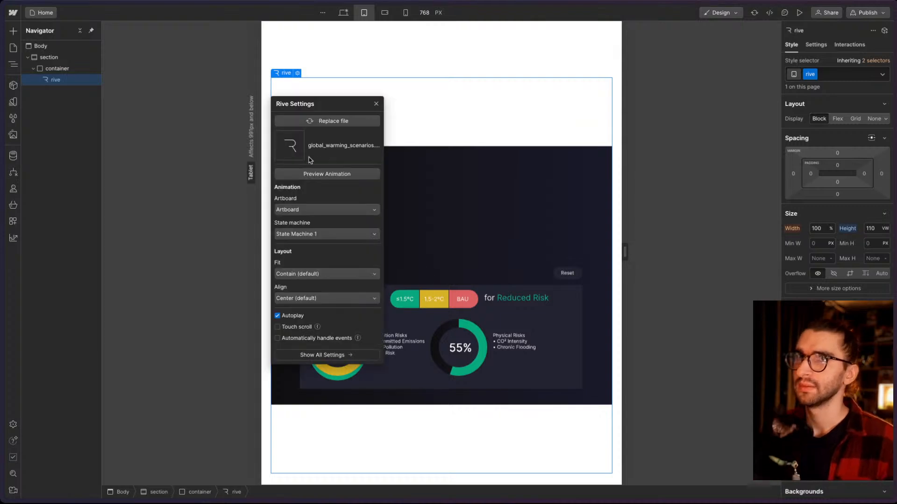
{"action": "left_click", "coordinate": [312, 211]}
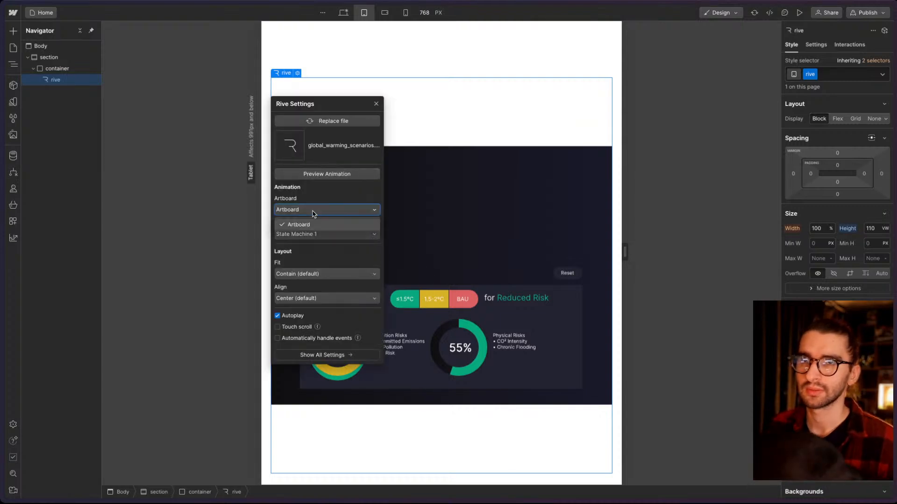
{"action": "left_click", "coordinate": [313, 221]}
- Try the Fill fit on the rive element and restore it to Contain (default)
{"action": "left_click", "coordinate": [296, 274]}
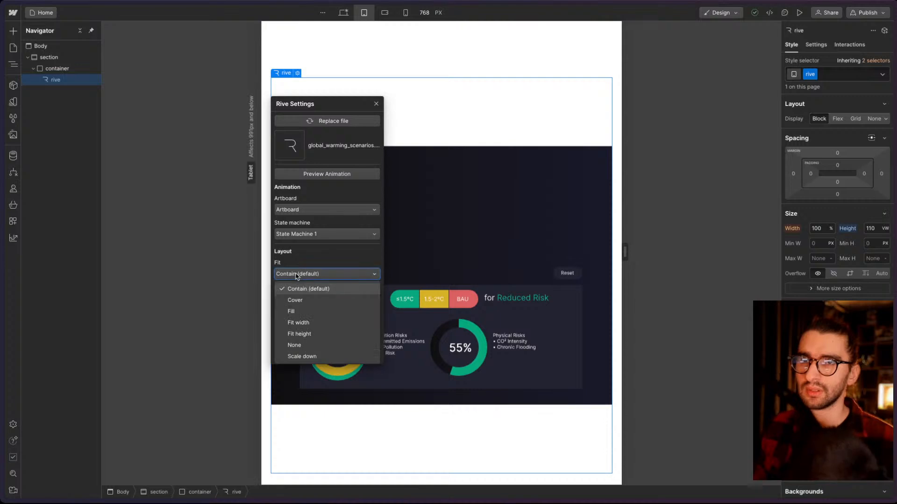
{"action": "left_click", "coordinate": [313, 311]}
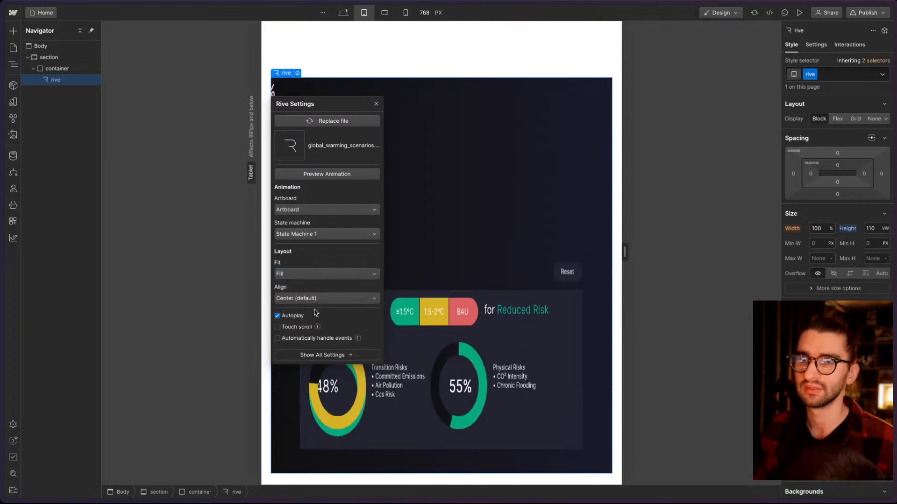
{"action": "left_click", "coordinate": [314, 274]}
{"action": "left_click", "coordinate": [330, 290]}
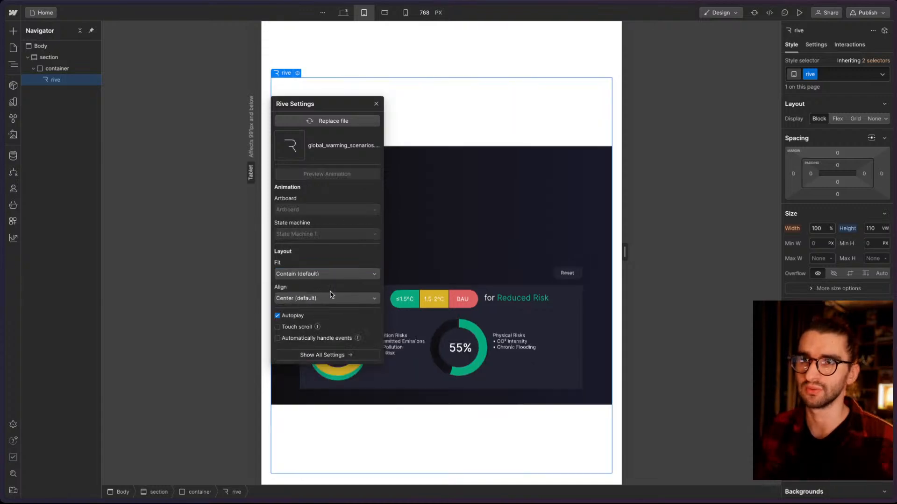
- Try the Cover and Fit height options on the rive element, check the alignment choices, and return the fit to Contain (default)
{"action": "left_click", "coordinate": [324, 275]}
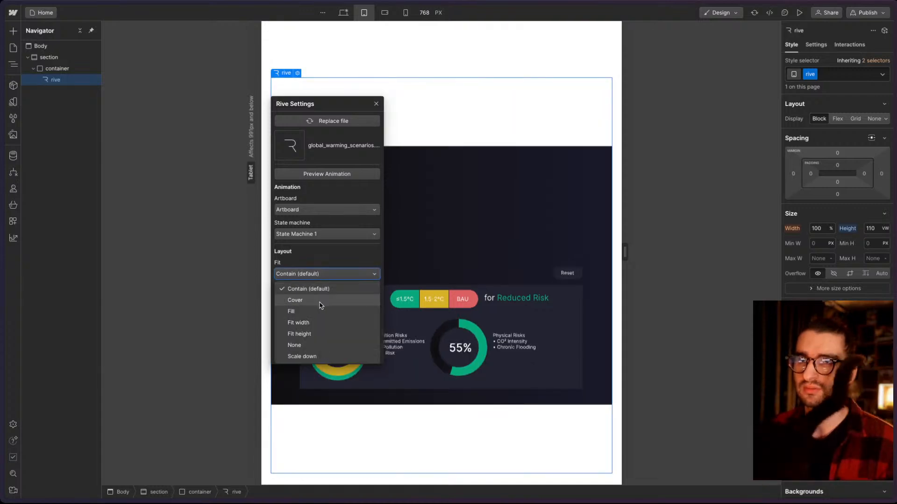
{"action": "left_click", "coordinate": [319, 301]}
{"action": "left_click", "coordinate": [316, 298]}
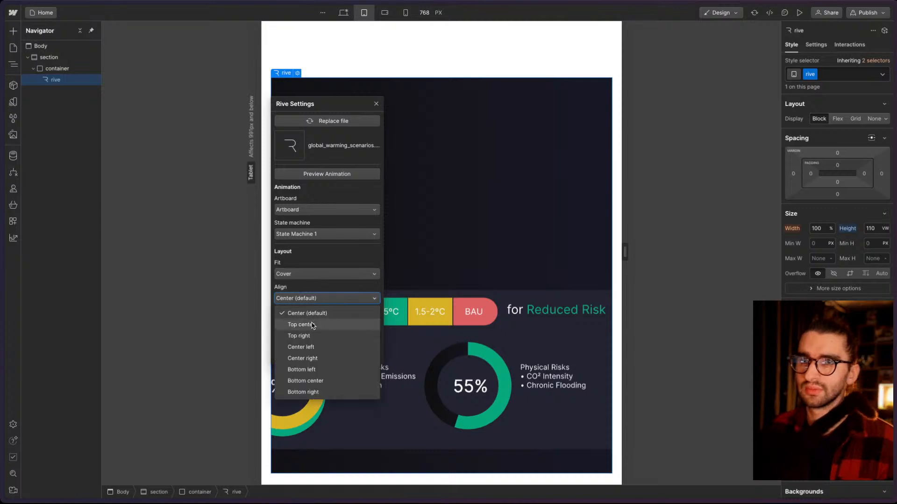
{"action": "left_click", "coordinate": [319, 275]}
{"action": "left_click", "coordinate": [319, 275]}
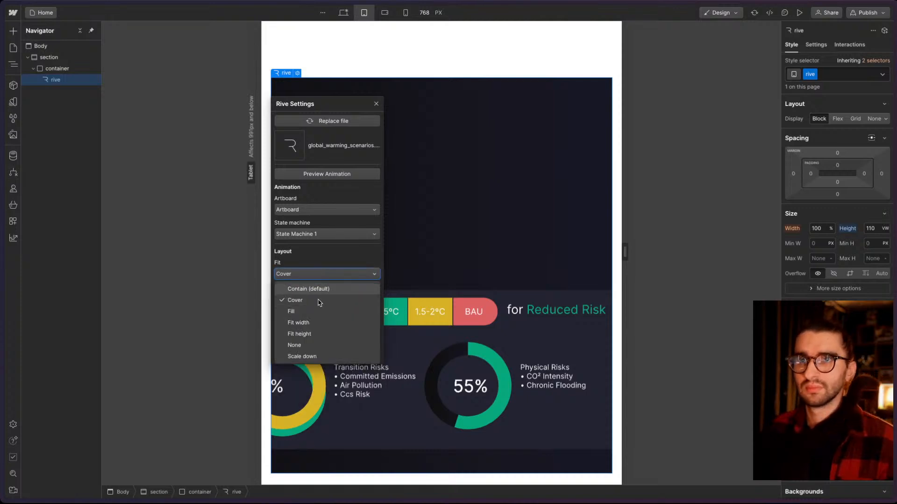
{"action": "left_click", "coordinate": [321, 334]}
{"action": "left_click", "coordinate": [321, 277]}
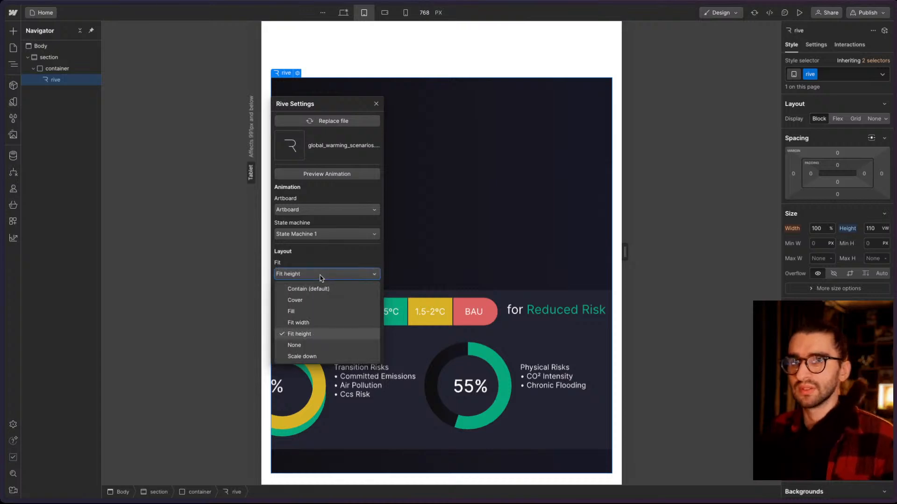
{"action": "left_click", "coordinate": [320, 300]}
{"action": "left_click", "coordinate": [307, 275]}
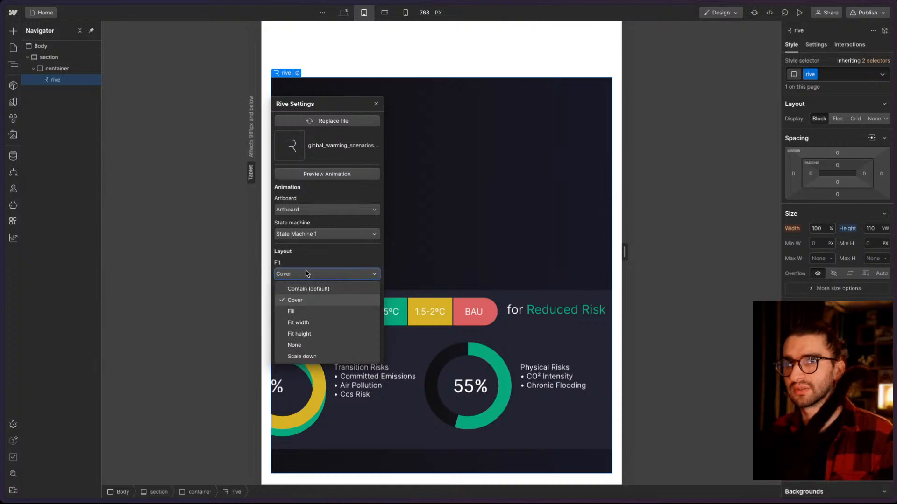
{"action": "left_click", "coordinate": [320, 289]}
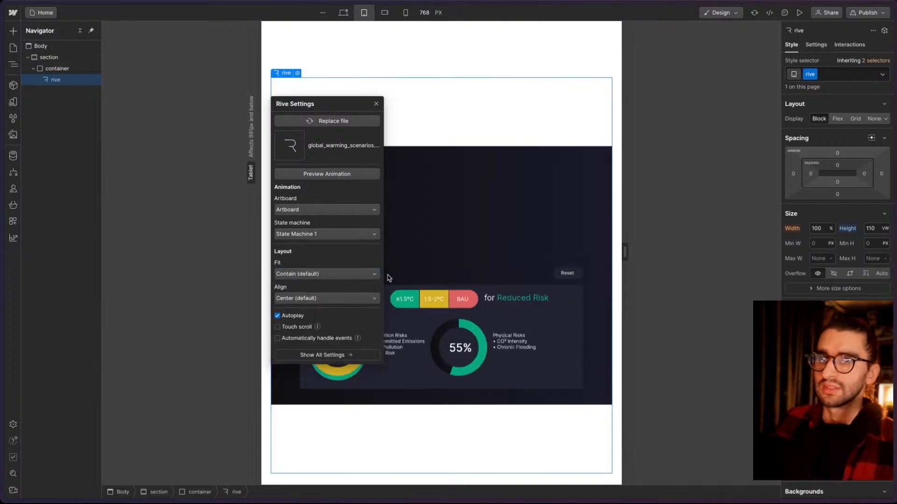
- Inspect the rive canvas element in the browser's developer tools and examine its data attributes
{"action": "left_click", "coordinate": [468, 178]}
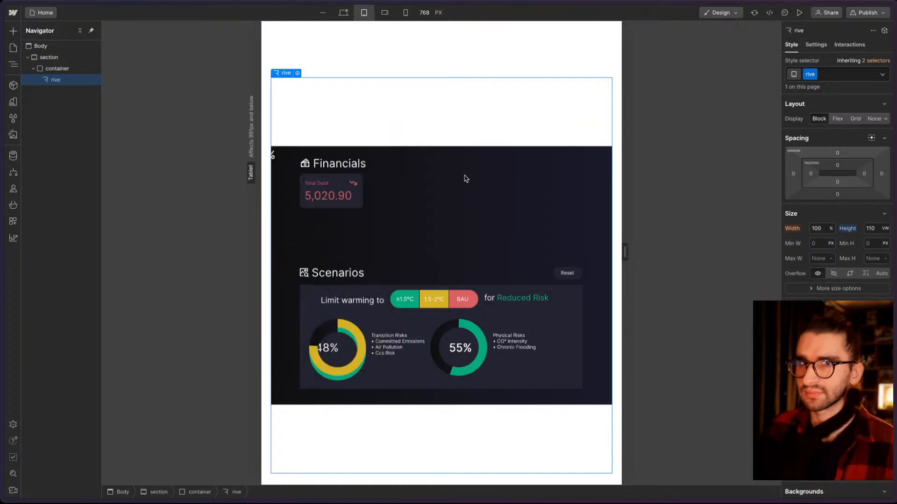
{"action": "right_click", "coordinate": [464, 177]}
{"action": "left_click", "coordinate": [432, 311]}
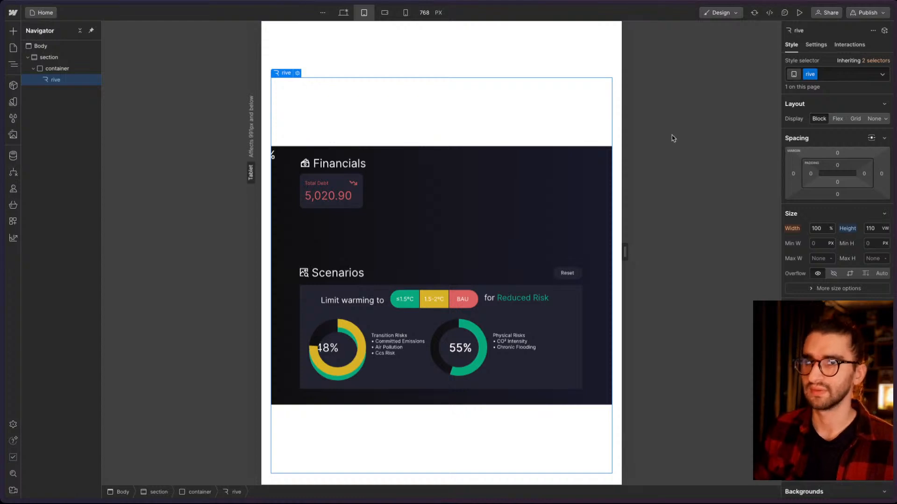
{"action": "key", "text": "alt+super+i"}
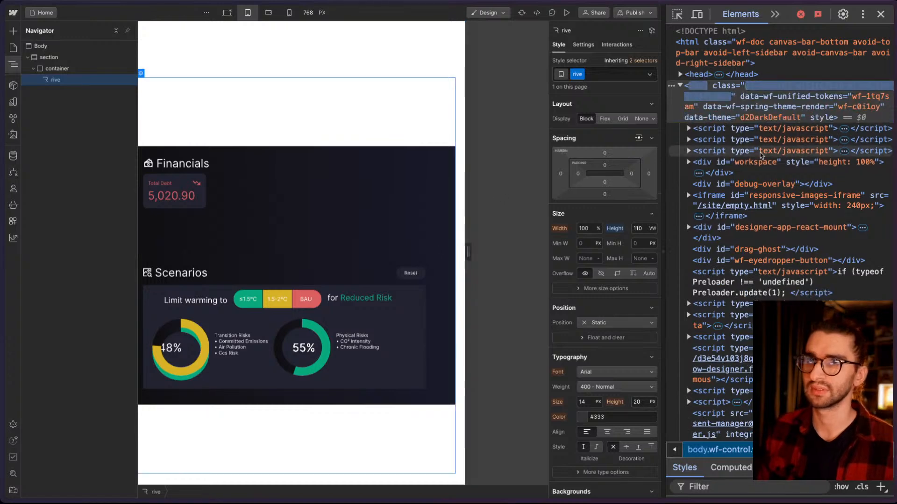
{"action": "scroll", "coordinate": [713, 230], "scroll_direction": "down", "scroll_amount": 3}
{"action": "scroll", "coordinate": [713, 230], "scroll_direction": "down", "scroll_amount": 1}
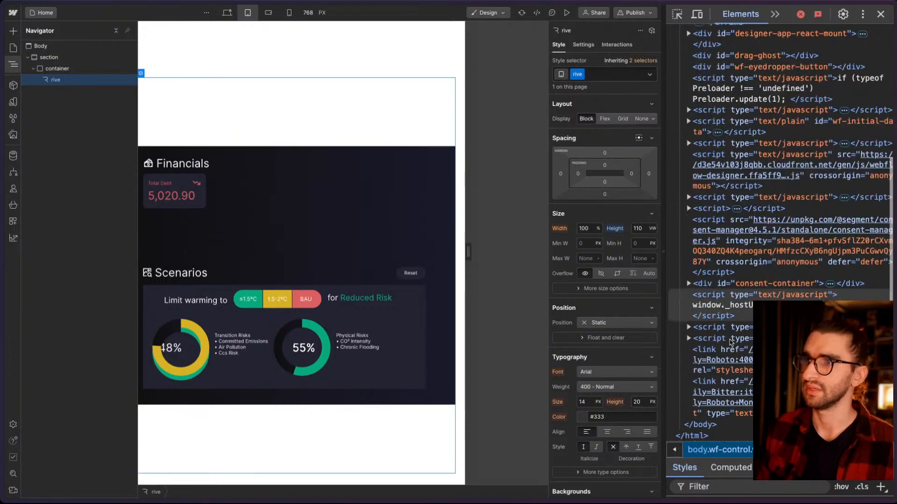
{"action": "left_click", "coordinate": [676, 14]}
{"action": "left_click", "coordinate": [326, 263]}
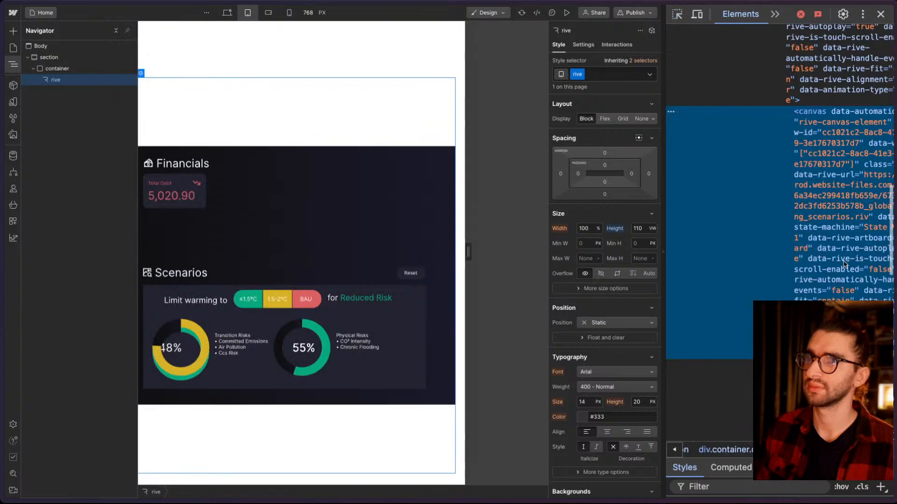
{"action": "scroll", "coordinate": [820, 127], "scroll_direction": "right", "scroll_amount": 1}
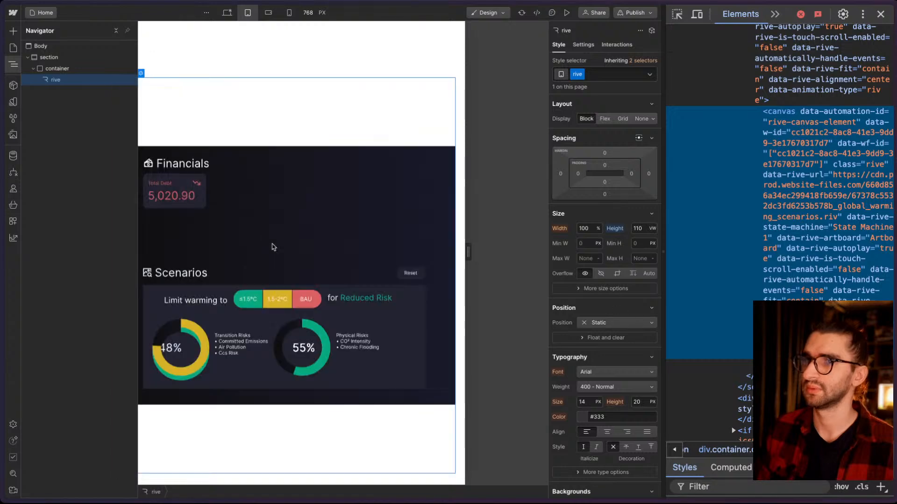
- Set the rive element's fit to Cover and preview the tablet layout
{"action": "double_click", "coordinate": [259, 225]}
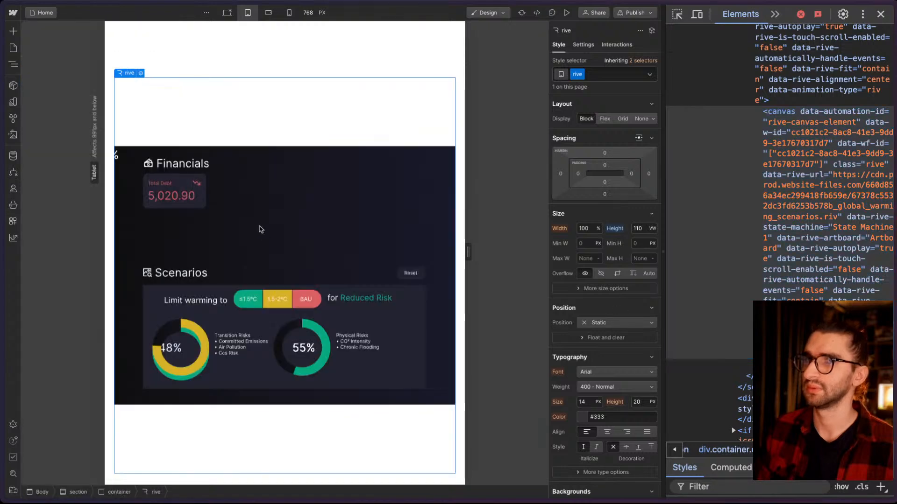
{"action": "left_click", "coordinate": [162, 279]}
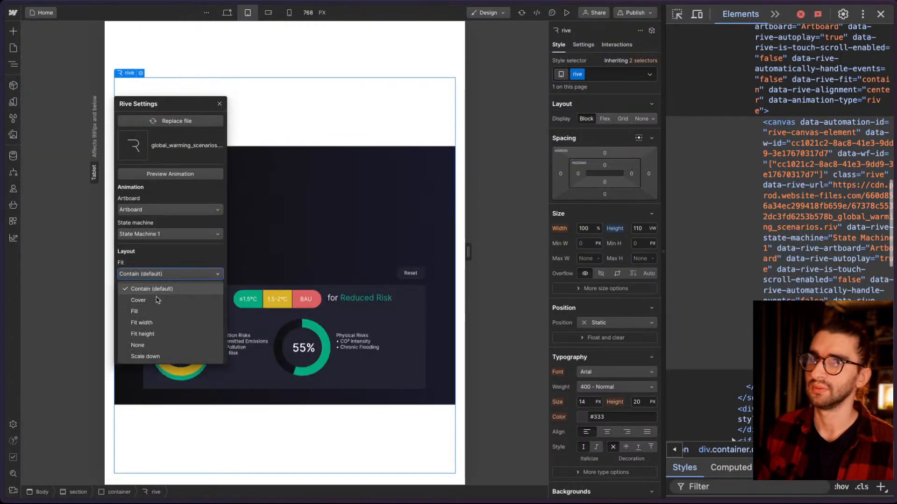
{"action": "left_click", "coordinate": [159, 300]}
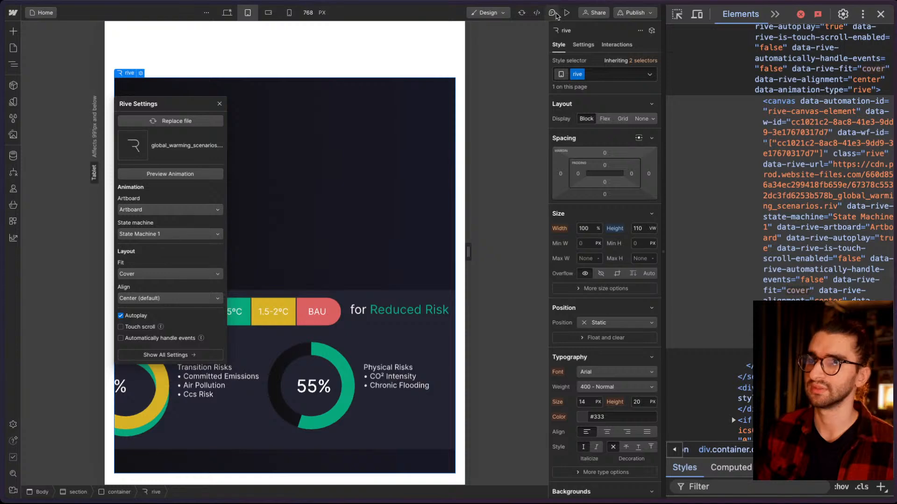
{"action": "left_click", "coordinate": [566, 13]}
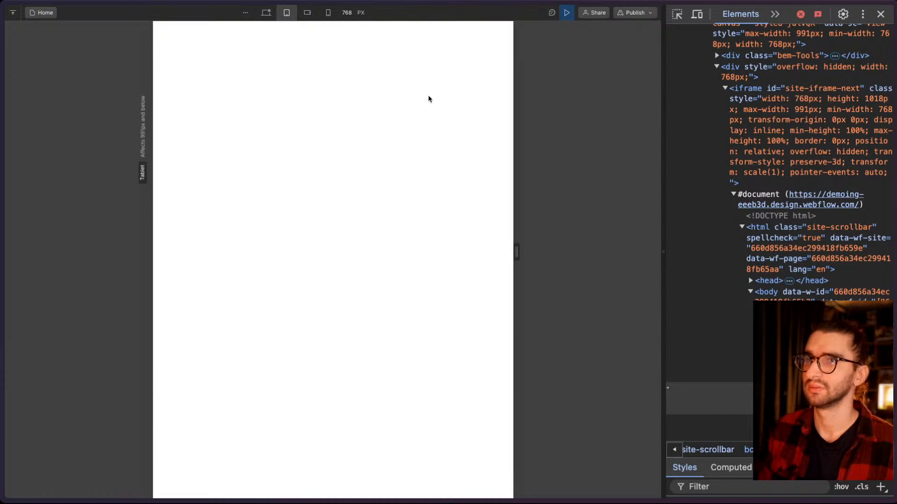
- Close the developer tools, and check the rive element and its settings at the desktop and tablet breakpoints
{"action": "left_click", "coordinate": [265, 12]}
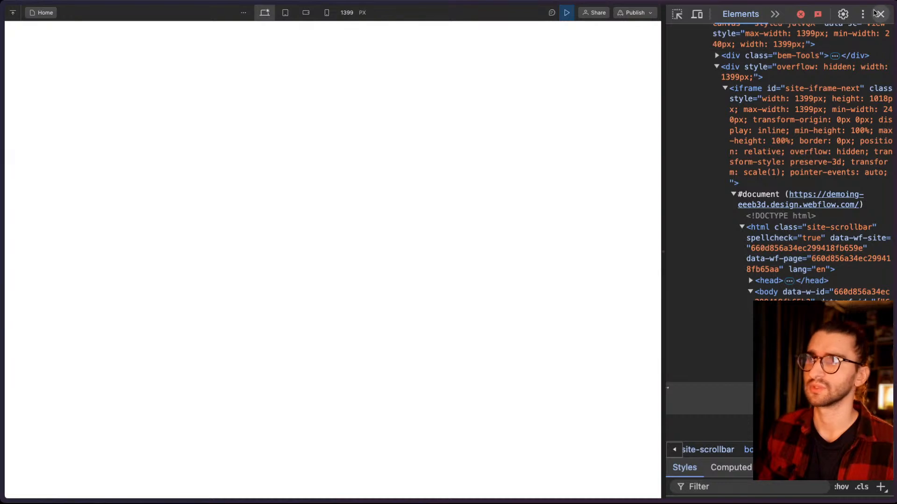
{"action": "left_click", "coordinate": [880, 14]}
{"action": "left_click", "coordinate": [798, 13]}
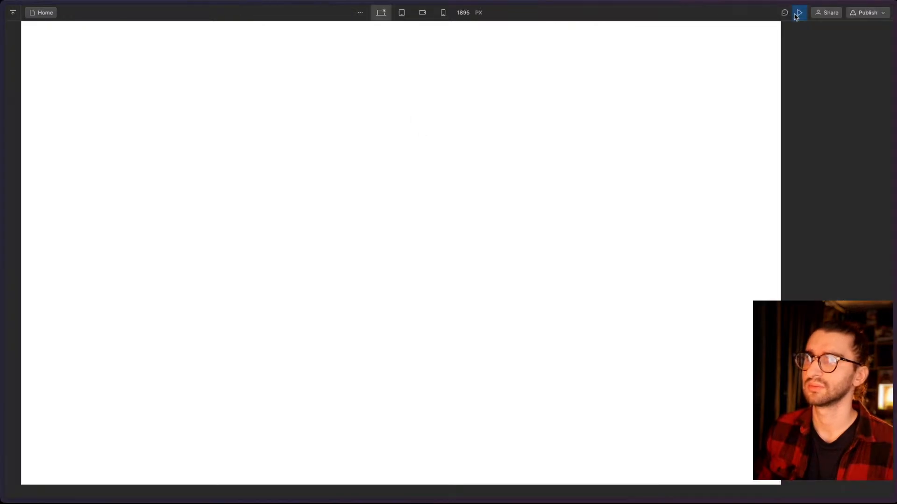
{"action": "double_click", "coordinate": [411, 161]}
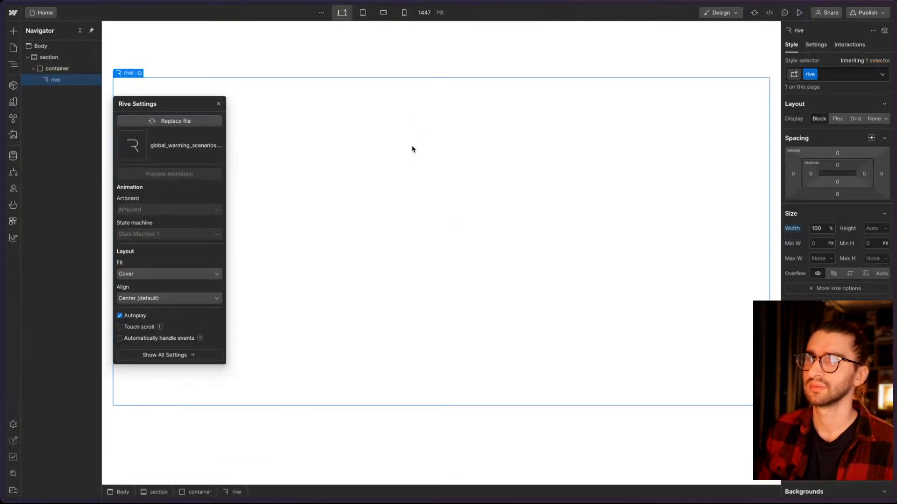
{"action": "left_click", "coordinate": [363, 13]}
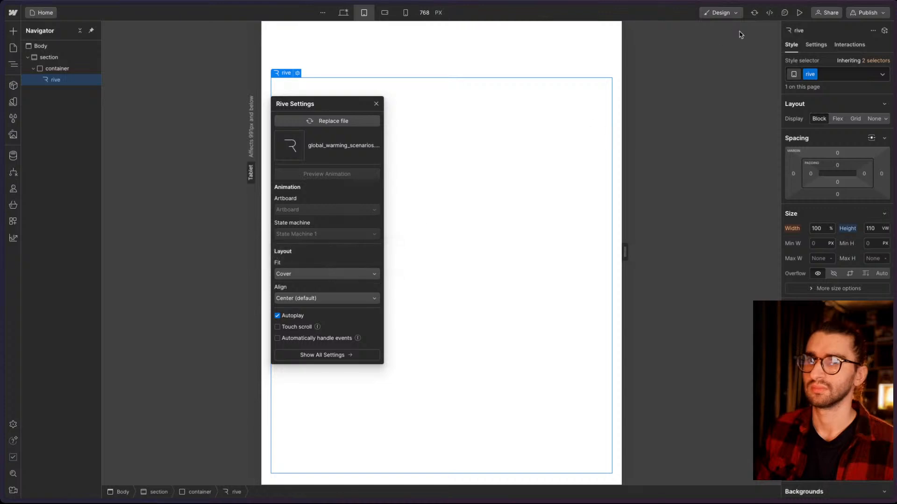
{"action": "left_click", "coordinate": [799, 12]}
{"action": "left_click", "coordinate": [799, 12]}
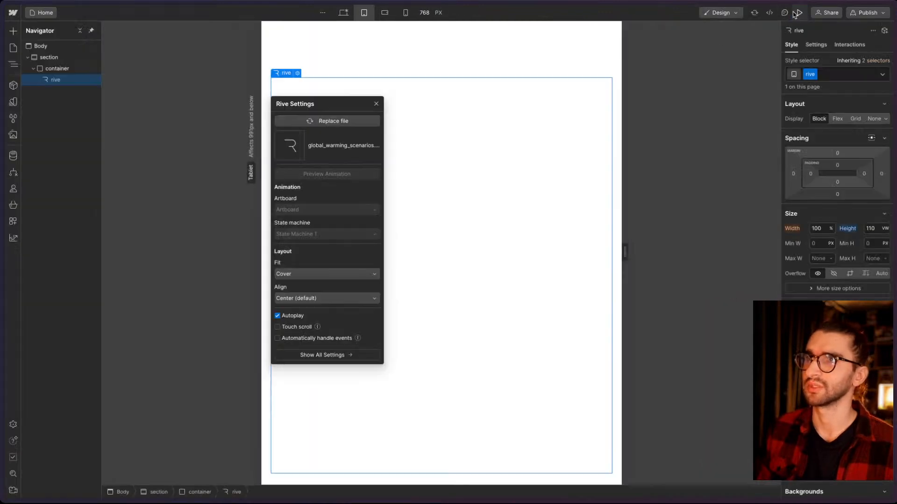
{"action": "left_click", "coordinate": [816, 43]}
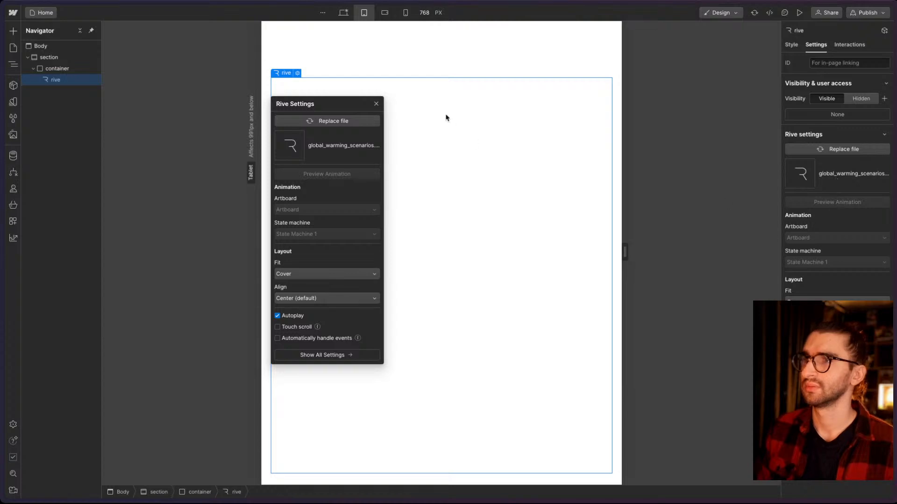
{"action": "left_click", "coordinate": [376, 104]}
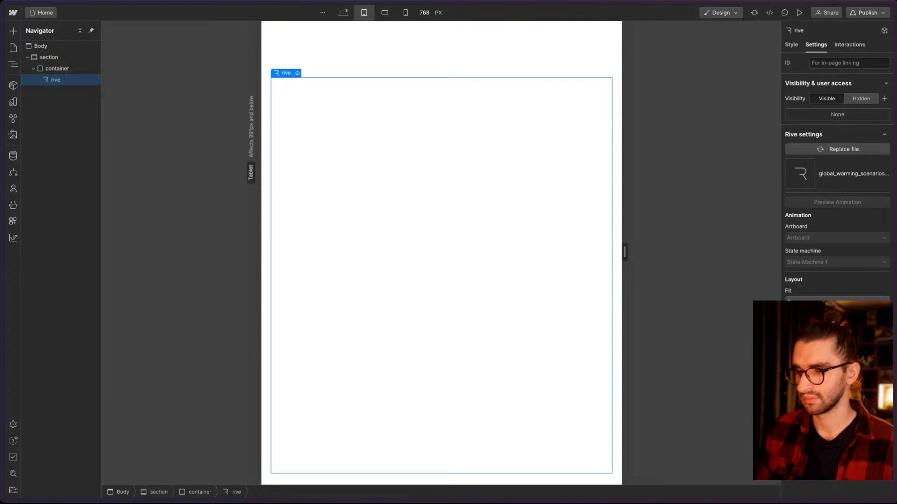
- Reload the Designer page, confirming the reload, and preview the rive element at the desktop breakpoint
{"action": "key", "text": "super+r"}
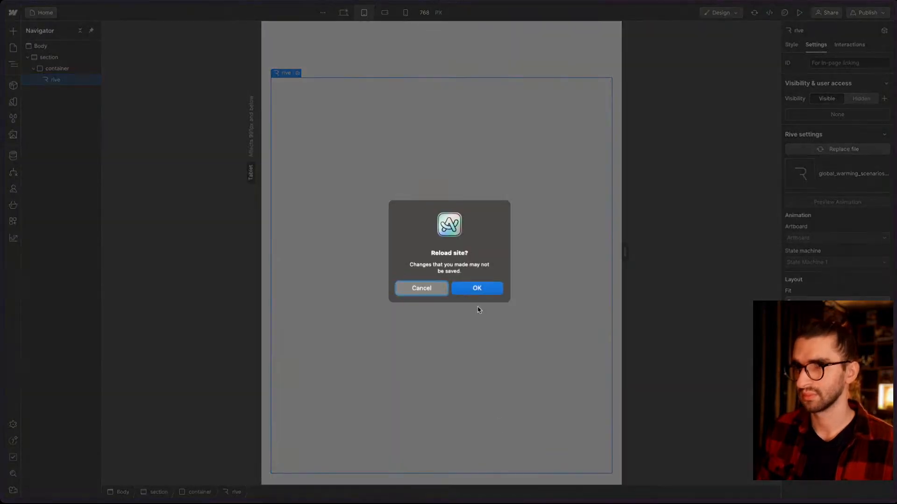
{"action": "left_click", "coordinate": [481, 289]}
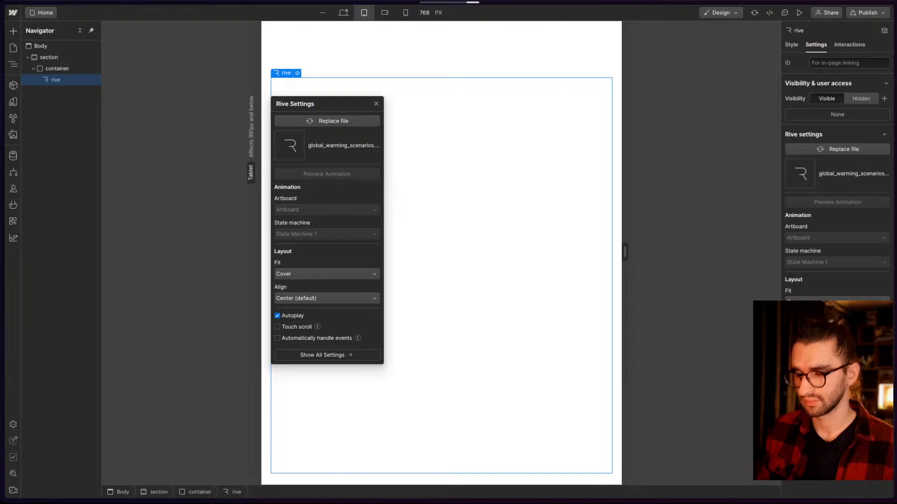
{"action": "left_click_drag", "start_coordinate": [359, 103], "coordinate": [471, 108]}
{"action": "left_click", "coordinate": [493, 103]}
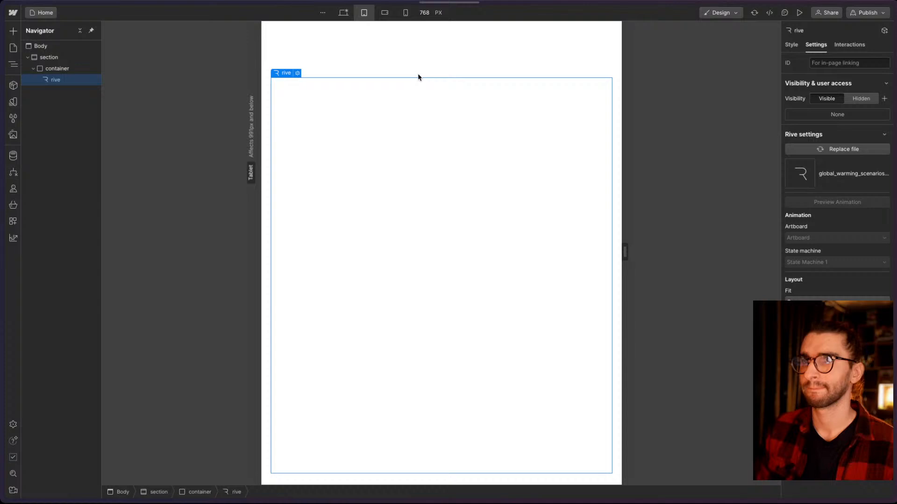
{"action": "left_click", "coordinate": [343, 13]}
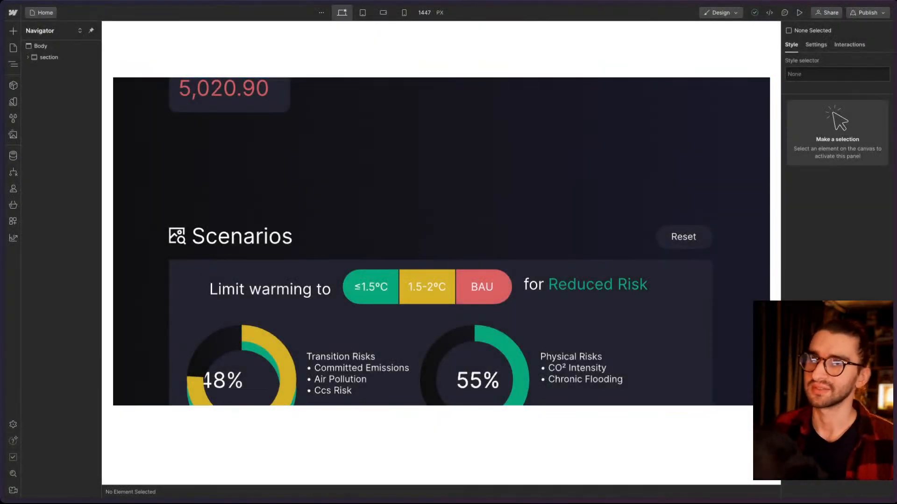
{"action": "left_click", "coordinate": [798, 13]}
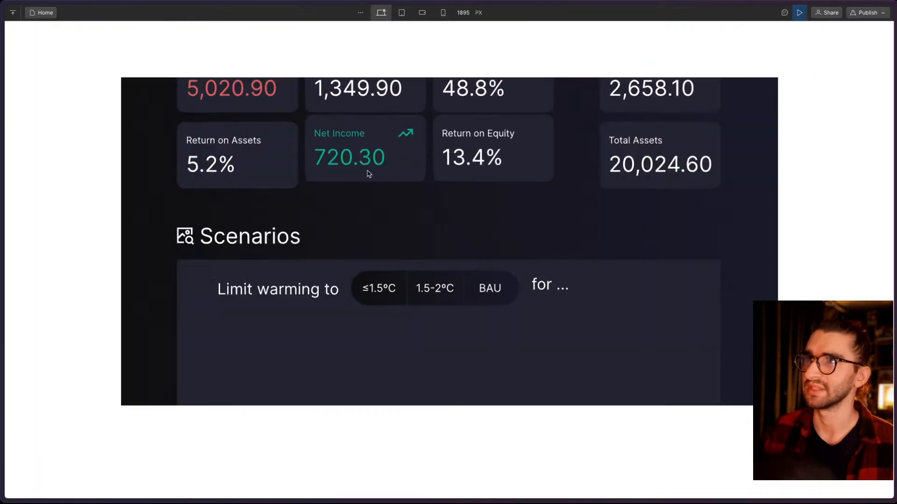
- Preview the rive element at the tablet breakpoint, leave the preview, and set the element's fit to Contain (default)
{"action": "left_click", "coordinate": [401, 13]}
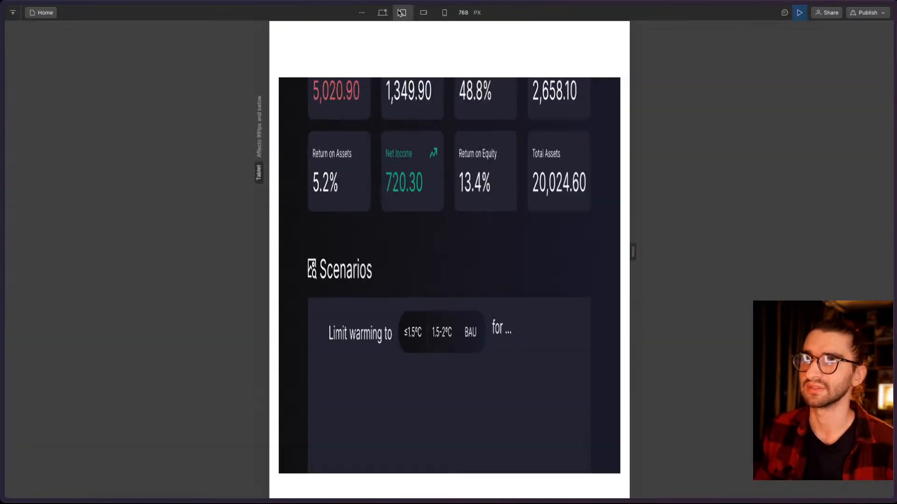
{"action": "left_click", "coordinate": [799, 12]}
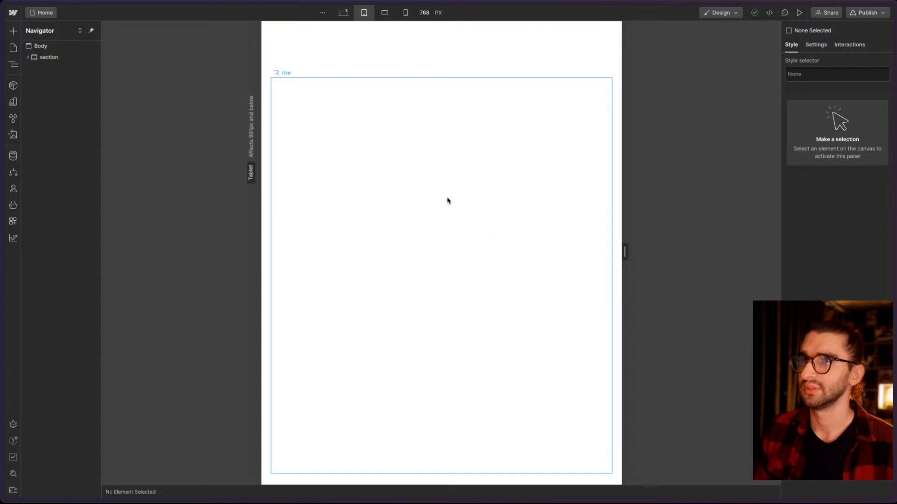
{"action": "double_click", "coordinate": [356, 160]}
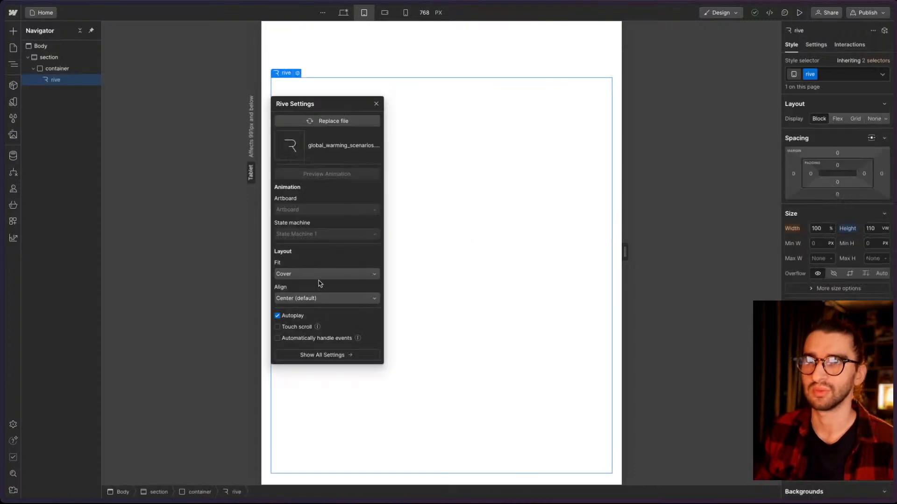
{"action": "left_click", "coordinate": [324, 275]}
{"action": "left_click", "coordinate": [324, 289]}
{"action": "left_click", "coordinate": [323, 276]}
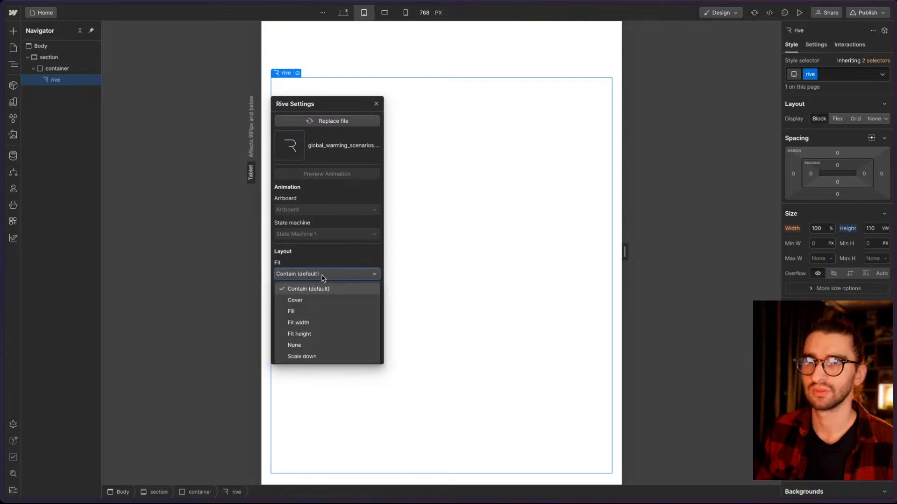
{"action": "left_click", "coordinate": [311, 257]}
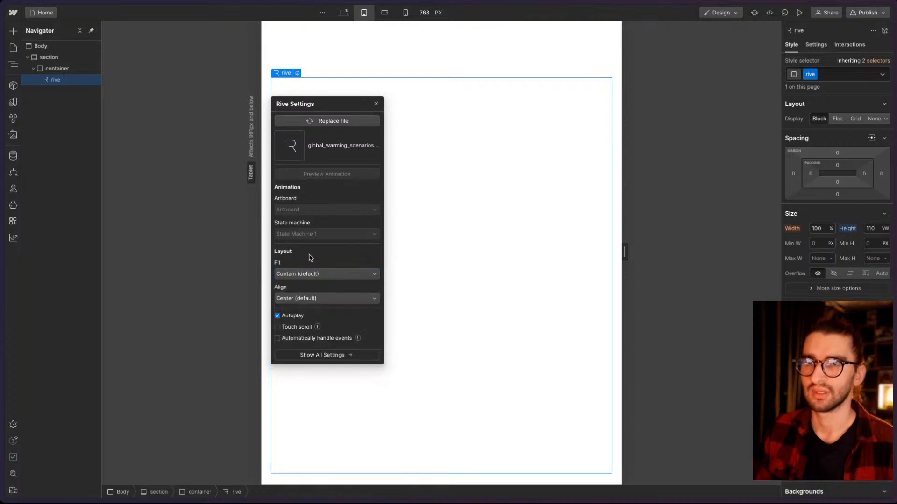
- Look through the rive element's fit and alignment options, keeping Contain and Center, and close its settings
{"action": "left_click", "coordinate": [318, 275]}
{"action": "left_click", "coordinate": [317, 345]}
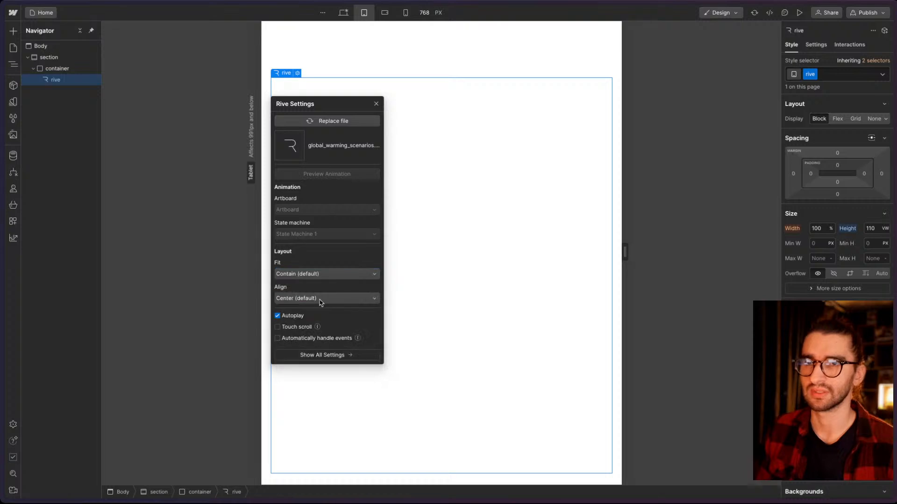
{"action": "left_click", "coordinate": [323, 273]}
{"action": "left_click", "coordinate": [321, 289]}
{"action": "left_click", "coordinate": [320, 299]}
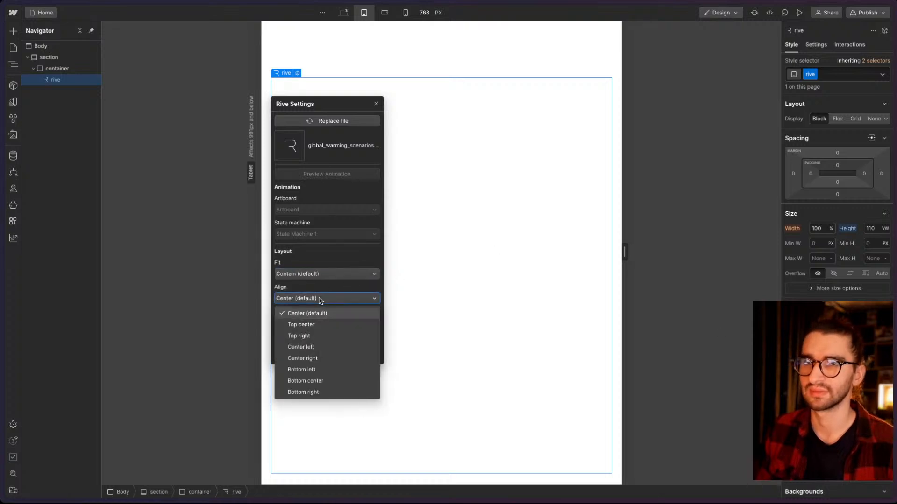
{"action": "left_click", "coordinate": [315, 291]}
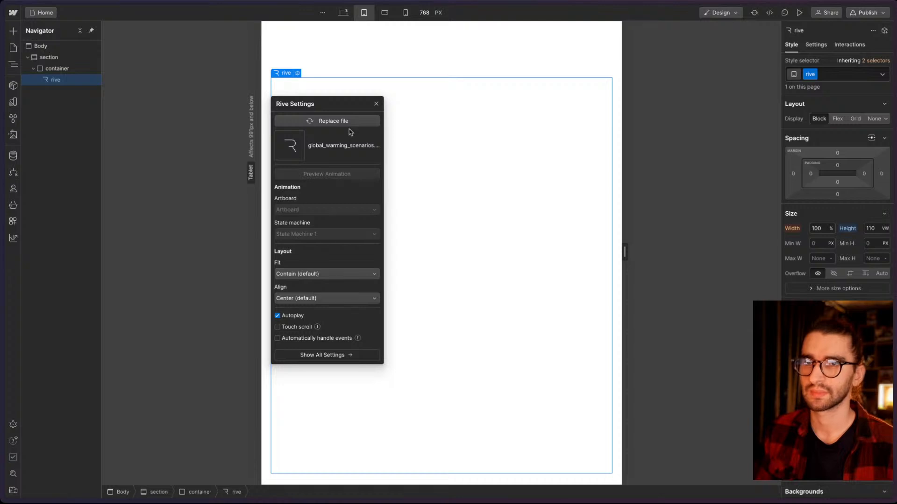
{"action": "left_click", "coordinate": [376, 104]}
- Return to the desktop breakpoint, switch to Rive's Layouts Overview documentation, and examine its guidance on the Layout tool
{"action": "left_click", "coordinate": [343, 13]}
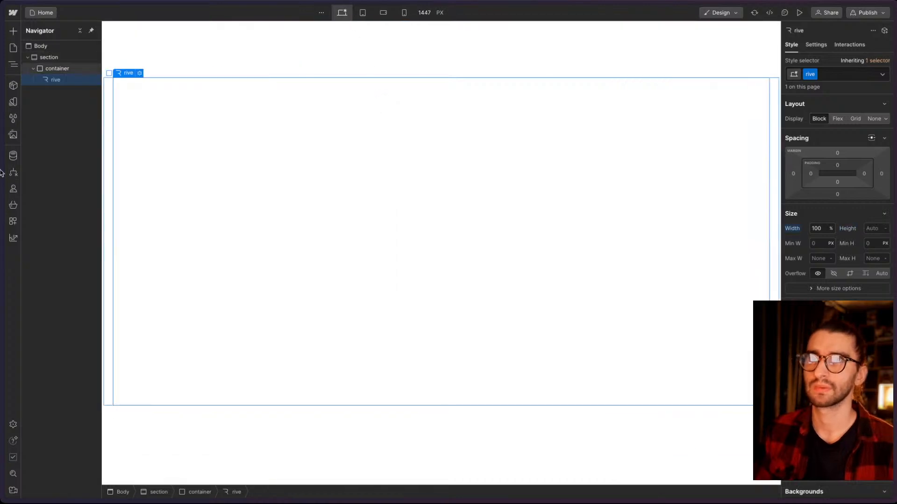
{"action": "left_click", "coordinate": [40, 225]}
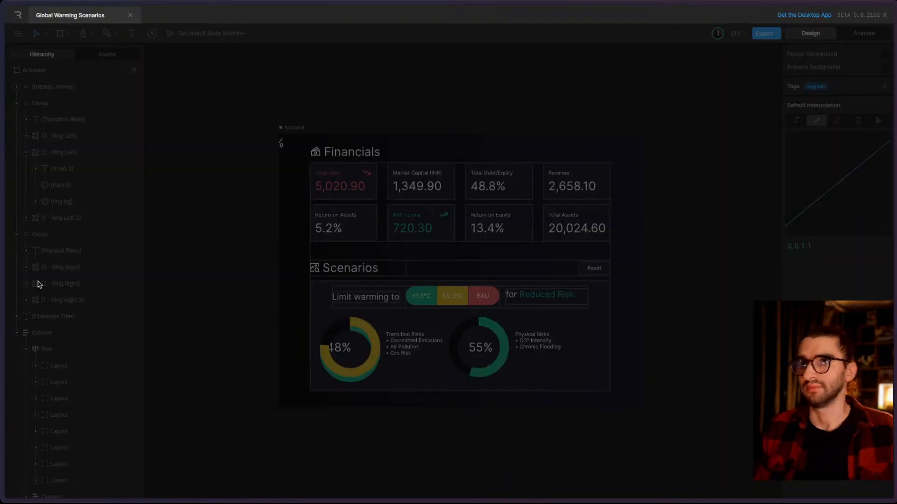
{"action": "mouse_move", "coordinate": [2, 303]}
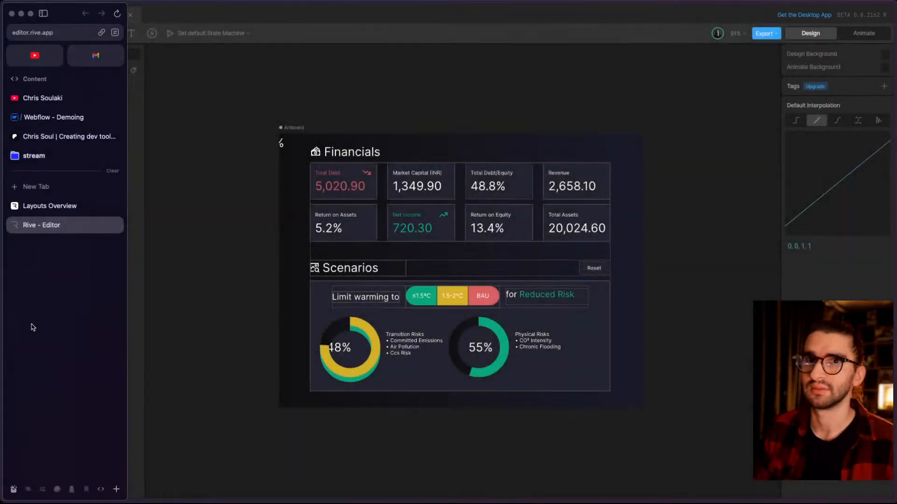
{"action": "left_click", "coordinate": [61, 206]}
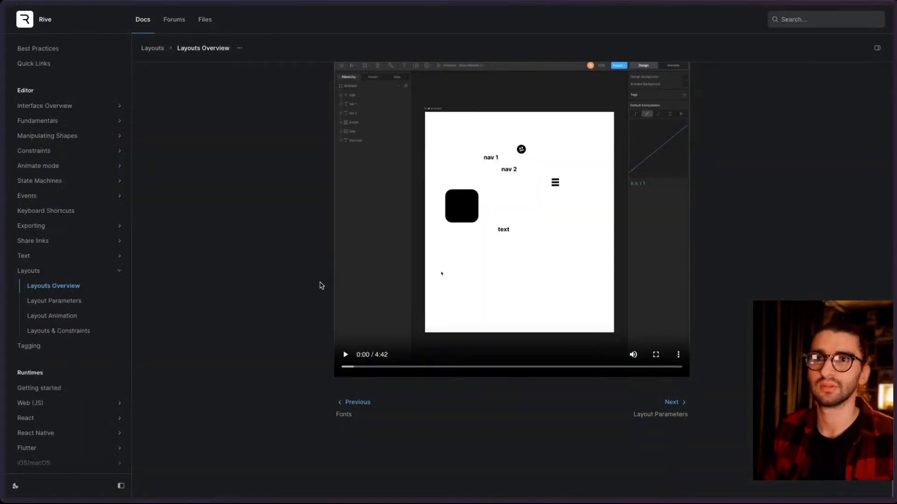
{"action": "scroll", "coordinate": [321, 286], "scroll_direction": "up", "scroll_amount": 5}
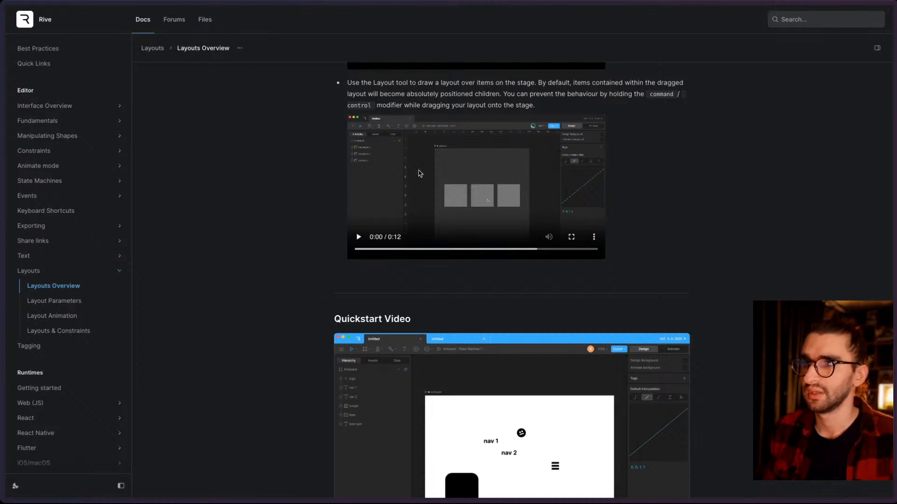
{"action": "scroll", "coordinate": [433, 168], "scroll_direction": "up", "scroll_amount": 3}
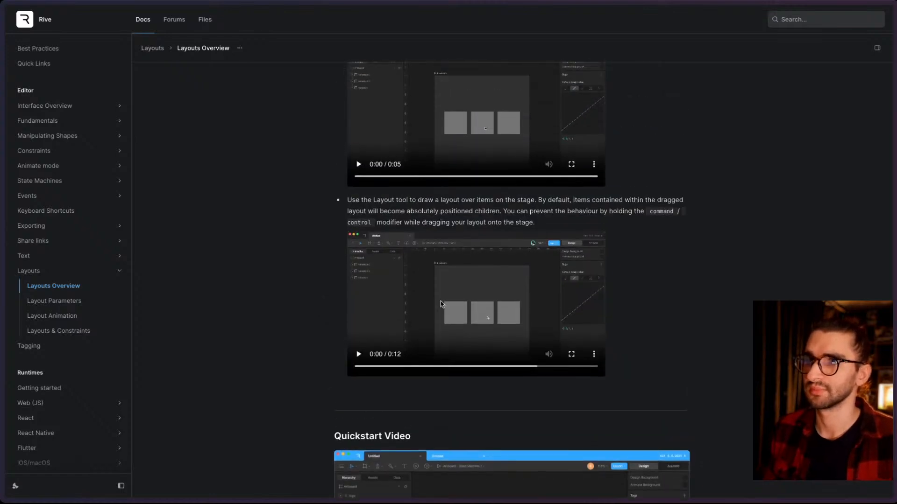
{"action": "mouse_move", "coordinate": [1, 187]}
- Switch back to Webflow and check the rive element and its settings at the tablet breakpoint
{"action": "left_click", "coordinate": [54, 117]}
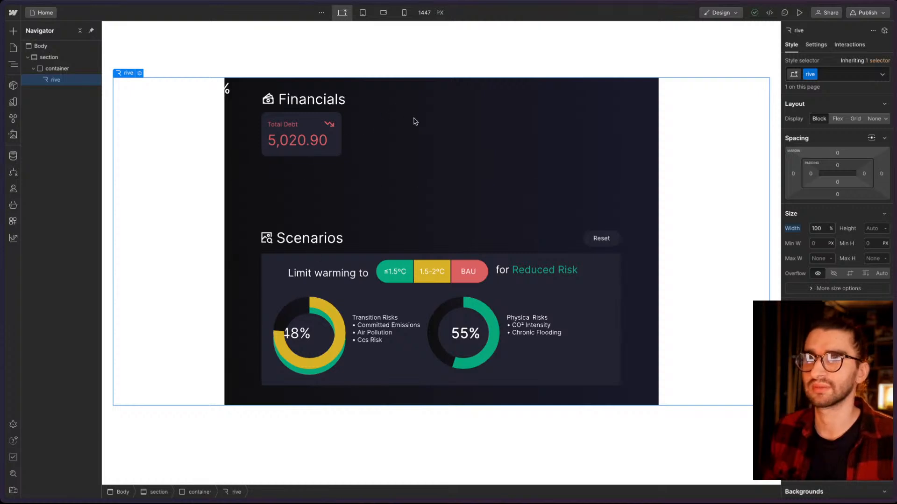
{"action": "left_click", "coordinate": [363, 12]}
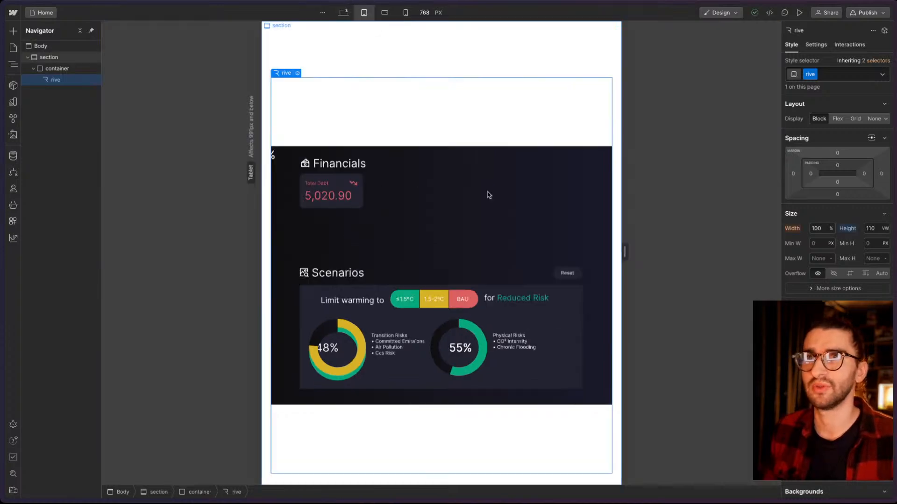
{"action": "double_click", "coordinate": [464, 260]}
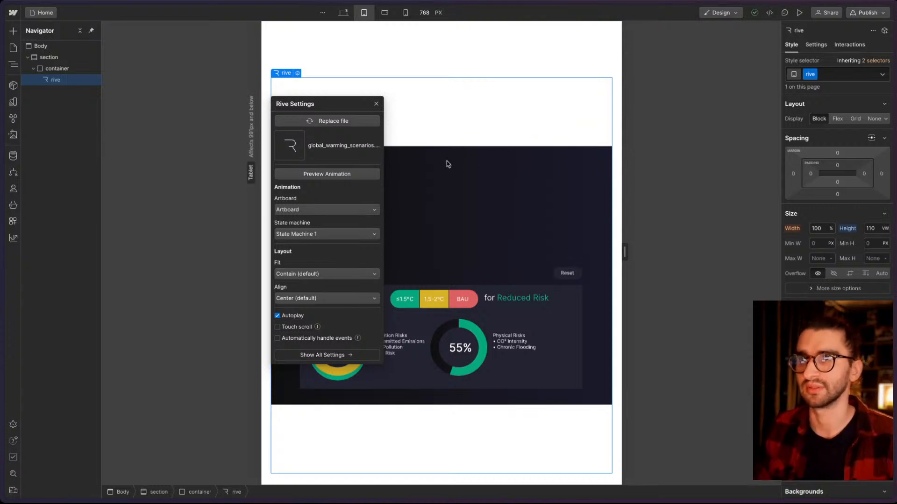
- Switch to the Rive editor, show the artboard's dependencies, examine them, and close the Dependencies window
{"action": "mouse_move", "coordinate": [2, 145]}
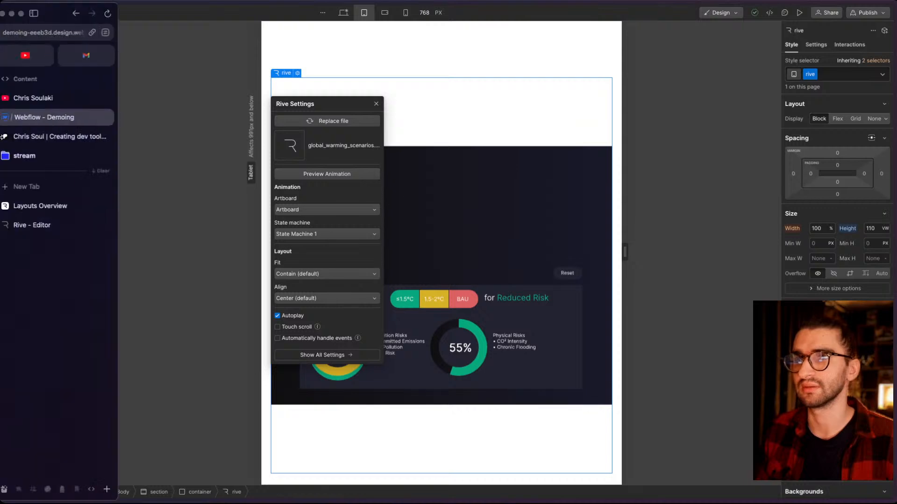
{"action": "left_click", "coordinate": [65, 211]}
{"action": "left_click", "coordinate": [66, 219]}
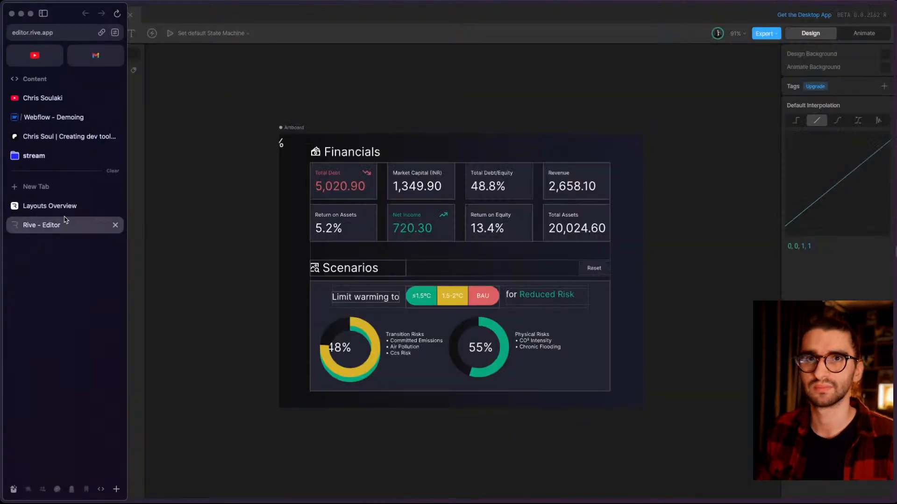
{"action": "left_click", "coordinate": [290, 128]}
{"action": "right_click", "coordinate": [291, 129]}
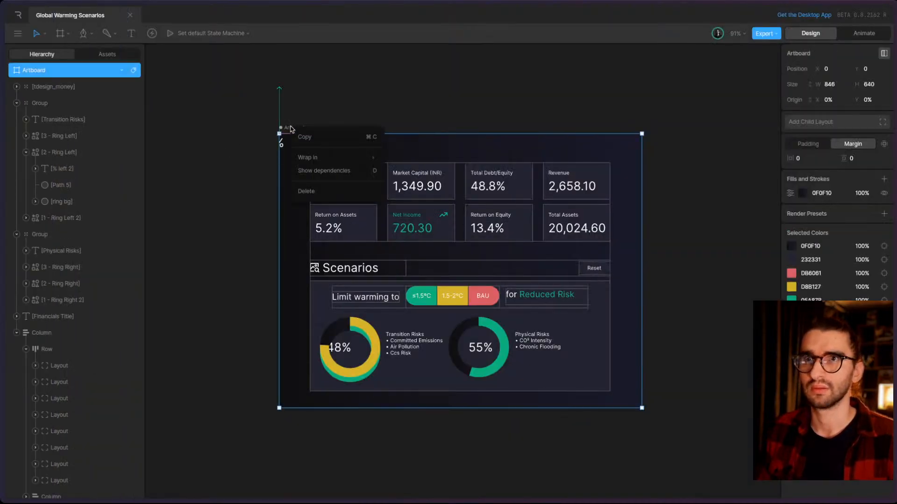
{"action": "left_click", "coordinate": [339, 180]}
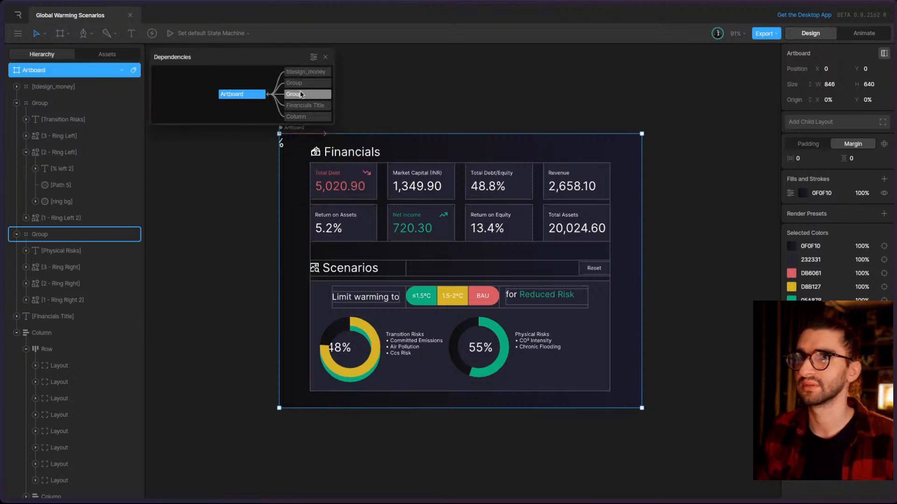
{"action": "left_click", "coordinate": [313, 57]}
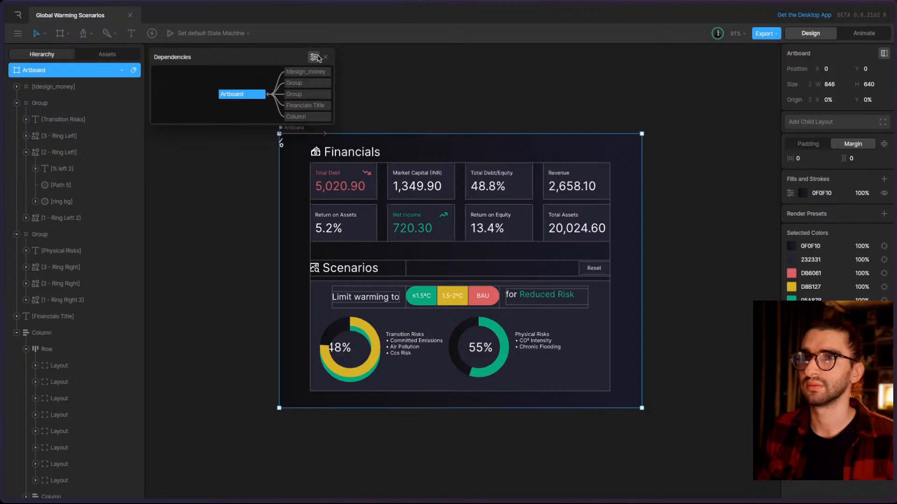
{"action": "left_click", "coordinate": [325, 57]}
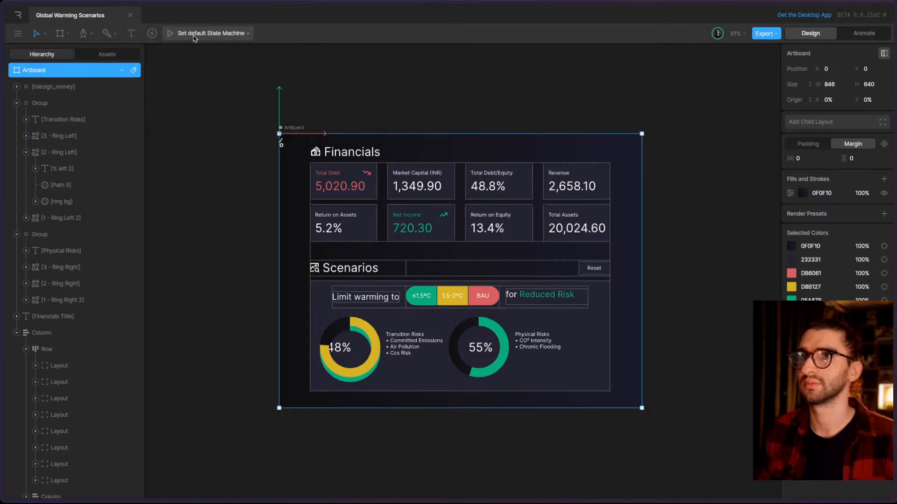
{"action": "left_click", "coordinate": [159, 34]}
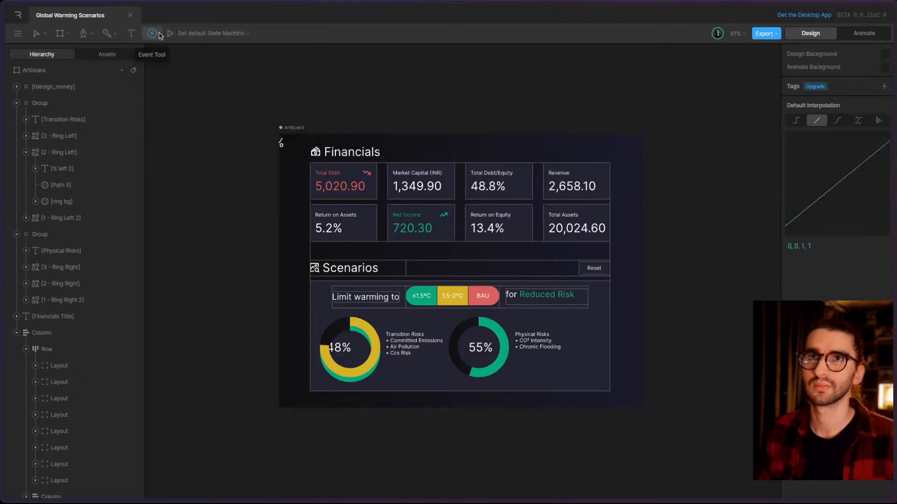
{"action": "left_click", "coordinate": [37, 36]}
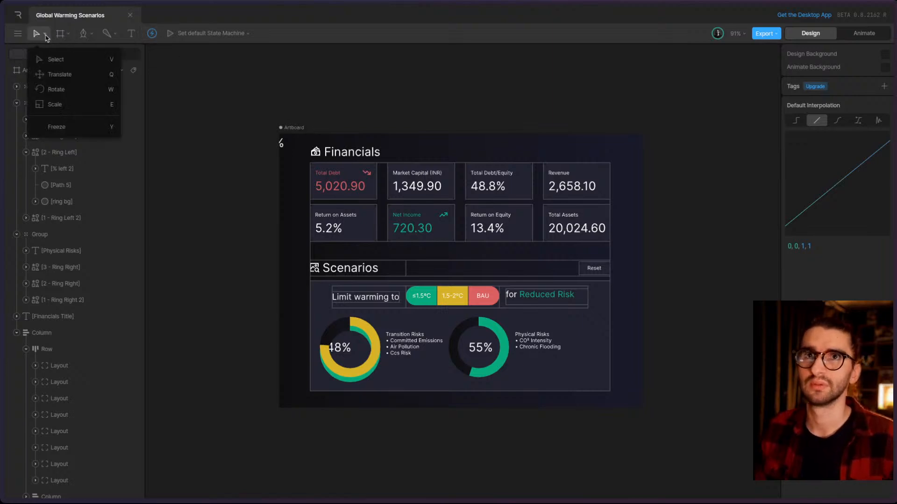
{"action": "left_click", "coordinate": [37, 36]}
{"action": "left_click", "coordinate": [38, 36]}
{"action": "left_click", "coordinate": [40, 38]}
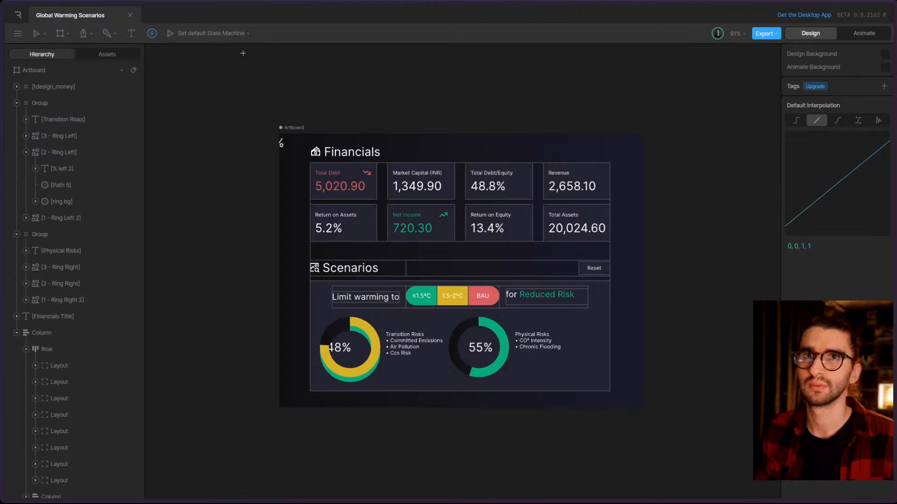
- Add a PNG render preset to the artboard, queue it for rendering twice, and review the render queue and preset options
{"action": "left_click", "coordinate": [287, 131]}
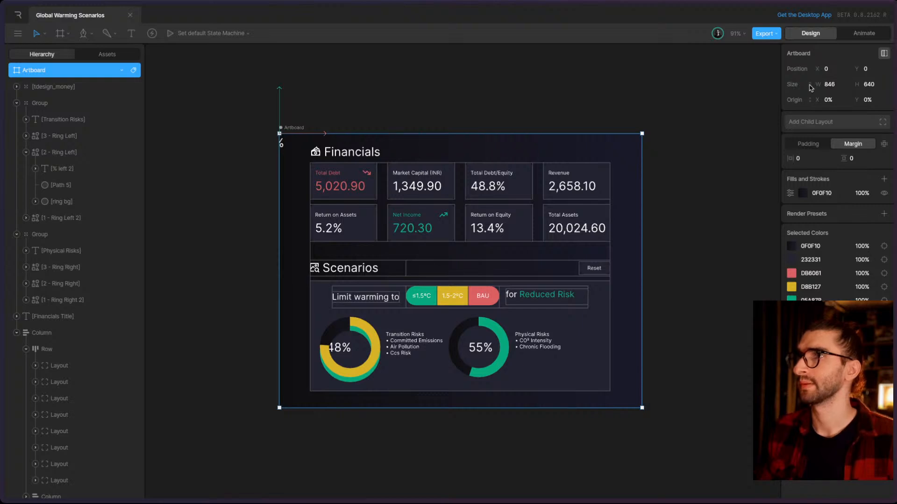
{"action": "left_click", "coordinate": [832, 84]}
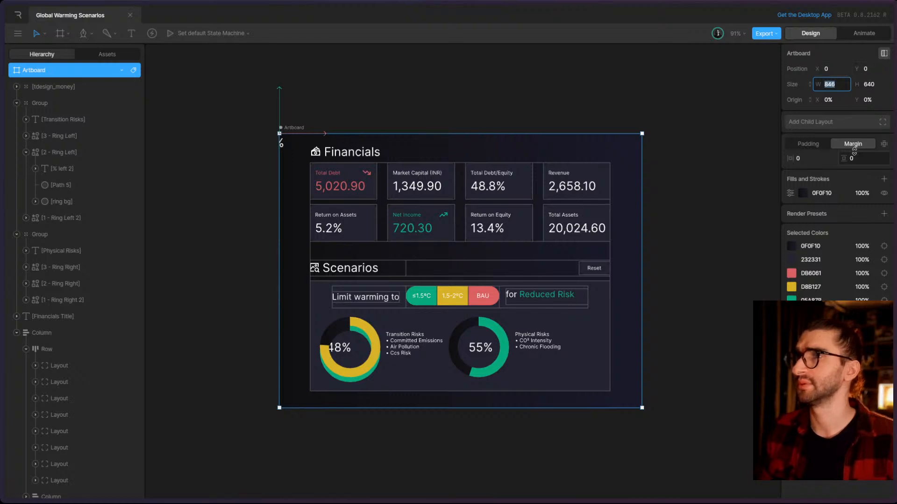
{"action": "left_click", "coordinate": [883, 213]}
{"action": "left_click", "coordinate": [813, 247]}
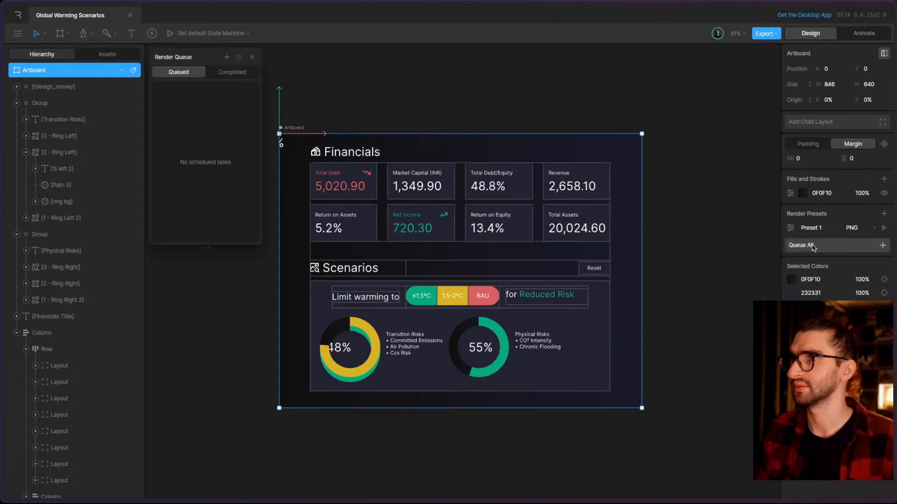
{"action": "left_click", "coordinate": [812, 246]}
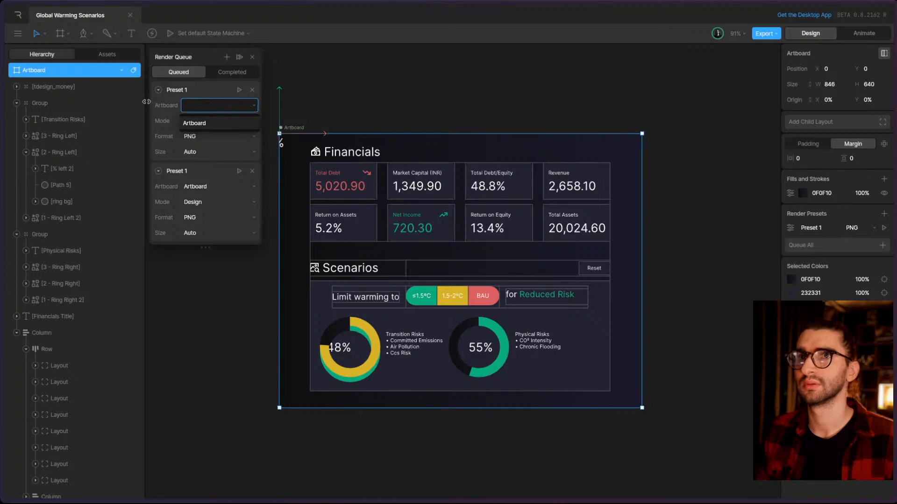
{"action": "left_click", "coordinate": [185, 119]}
{"action": "left_click", "coordinate": [170, 118]}
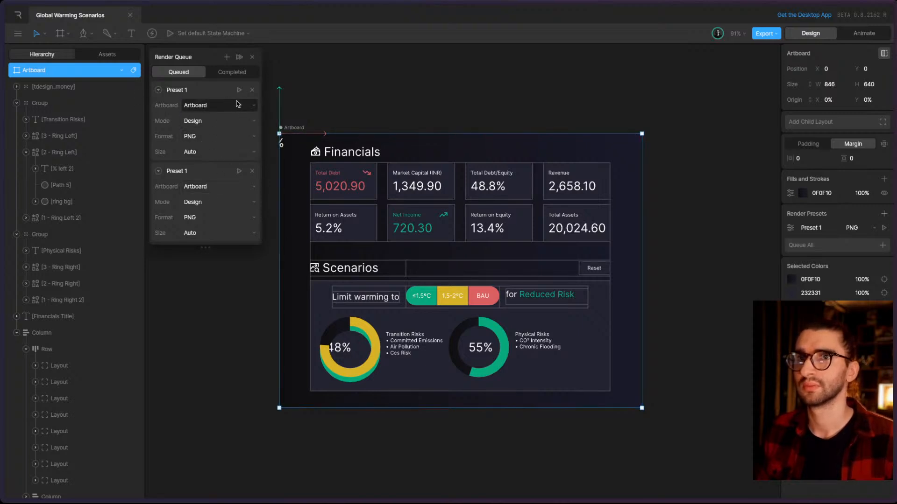
{"action": "left_click", "coordinate": [252, 57]}
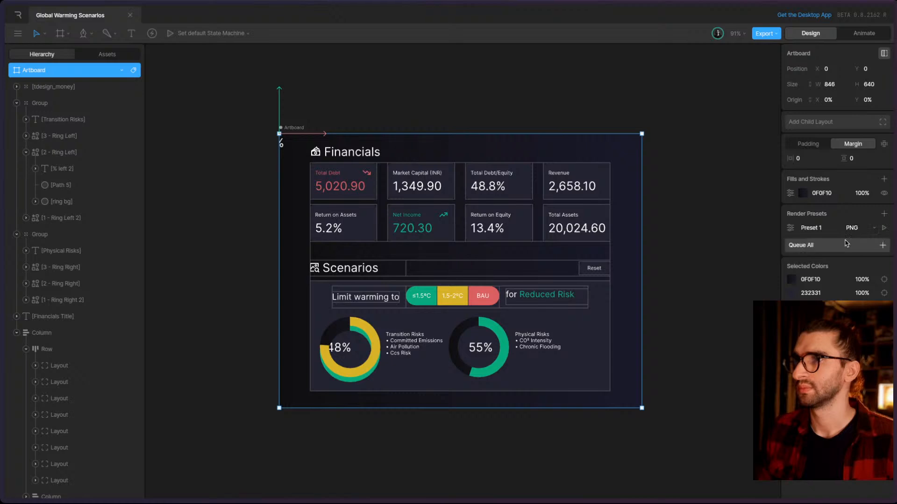
{"action": "left_click", "coordinate": [790, 228]}
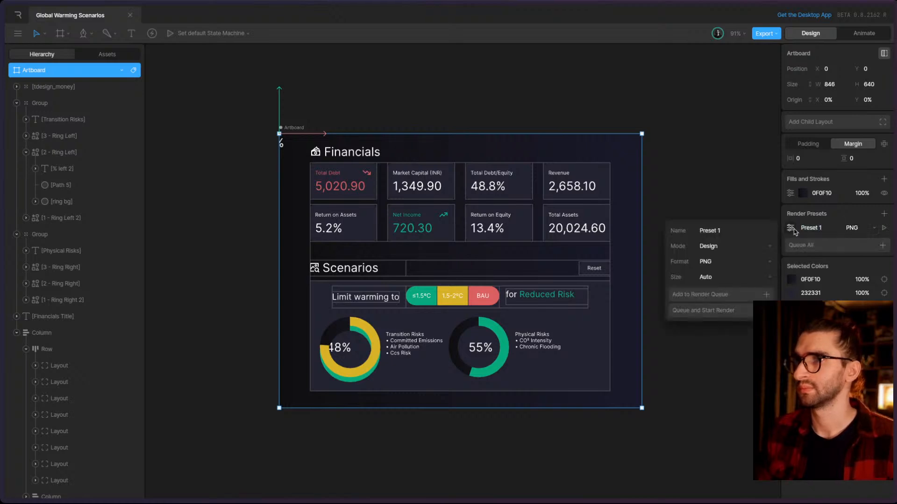
{"action": "left_click", "coordinate": [790, 228]}
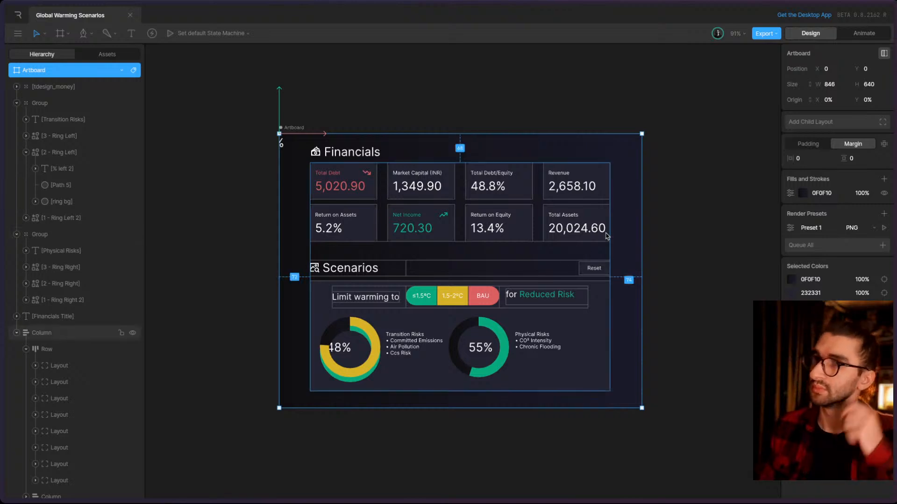
- Widen the artboard to about 902, keeping its height at 640
{"action": "left_click_drag", "start_coordinate": [639, 224], "coordinate": [663, 246]}
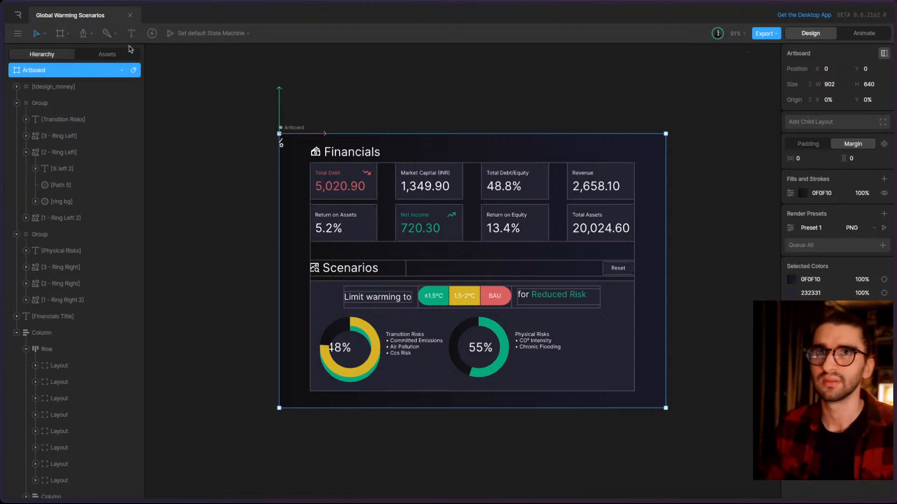
{"action": "left_click", "coordinate": [114, 35]}
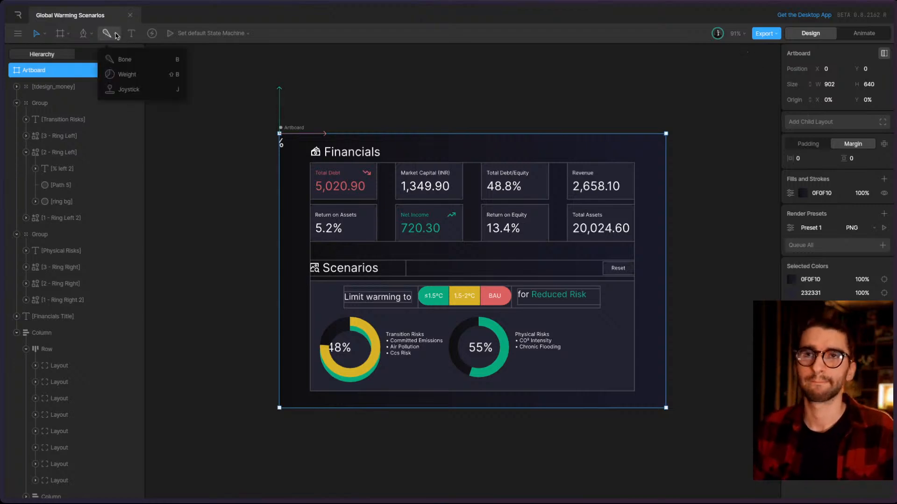
{"action": "left_click", "coordinate": [115, 35]}
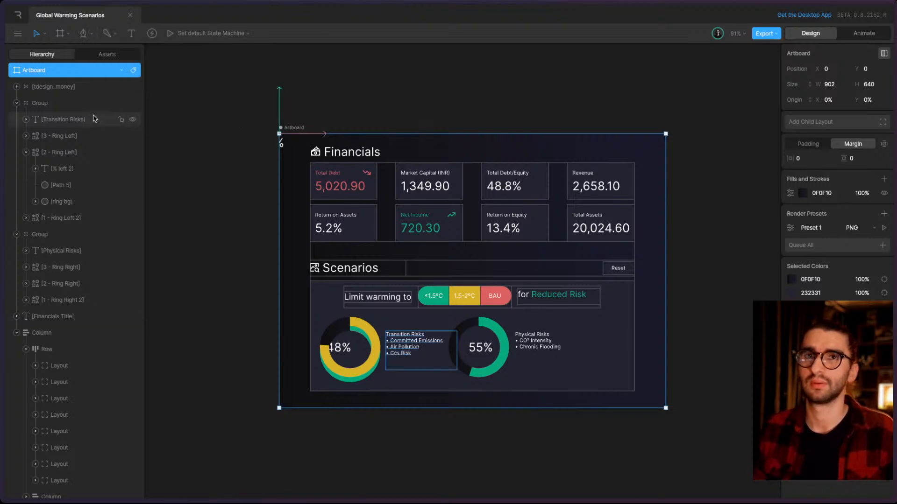
- Switch to the Rive documentation and open the Rive Parameters page of the Web (JS) runtime
{"action": "mouse_move", "coordinate": [2, 120]}
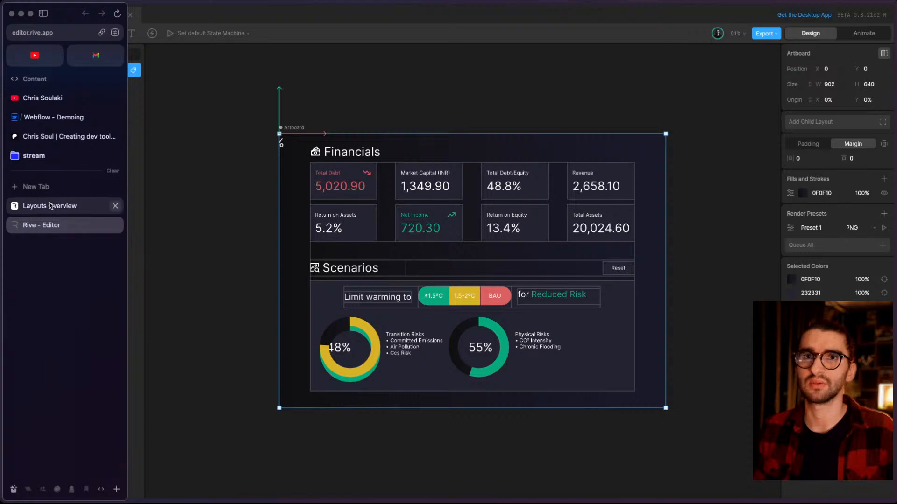
{"action": "left_click", "coordinate": [51, 205]}
{"action": "scroll", "coordinate": [75, 290], "scroll_direction": "down", "scroll_amount": 5}
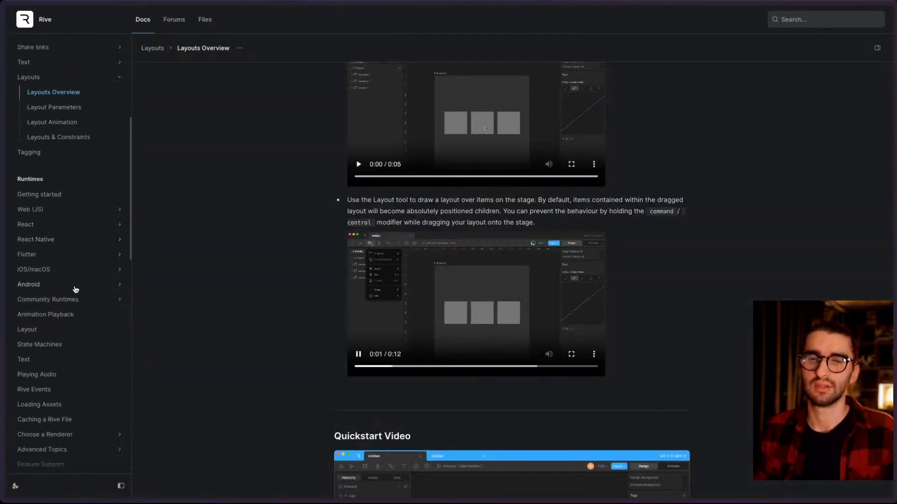
{"action": "left_click", "coordinate": [50, 209]}
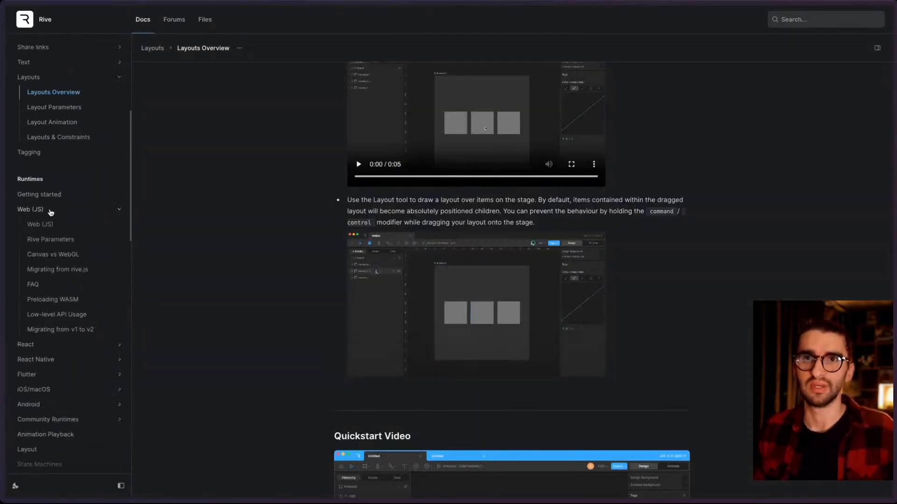
{"action": "left_click", "coordinate": [55, 239]}
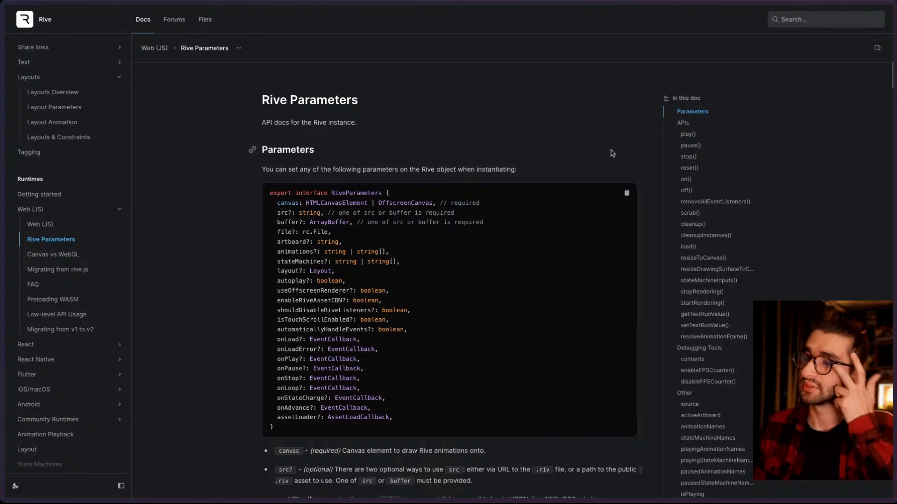
- Examine the Rive Parameters page, including the parameter list, the playback state properties, bounds and the layout (get/set) example
{"action": "scroll", "coordinate": [688, 318], "scroll_direction": "down", "scroll_amount": 1}
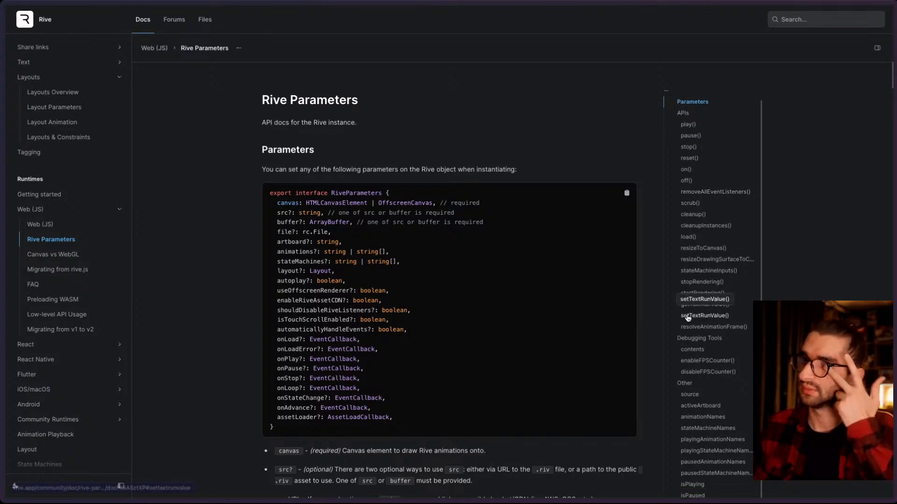
{"action": "scroll", "coordinate": [688, 318], "scroll_direction": "down", "scroll_amount": 2}
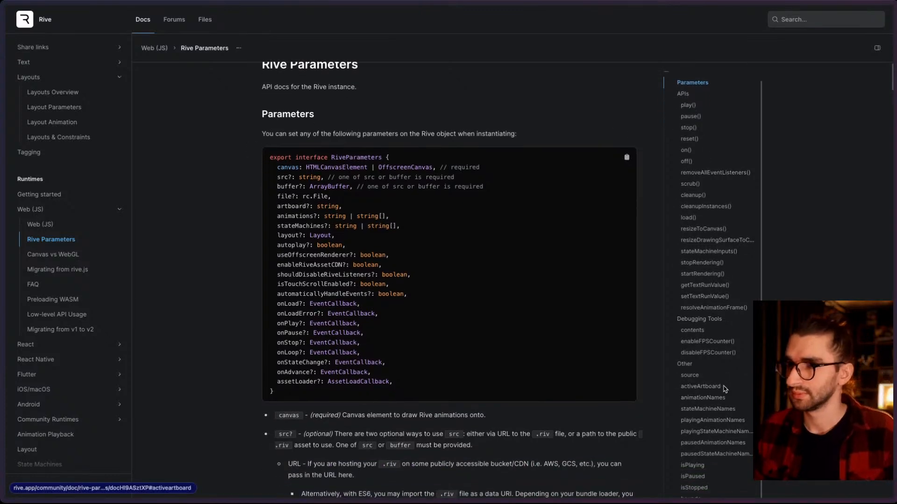
{"action": "scroll", "coordinate": [716, 418], "scroll_direction": "down", "scroll_amount": 1}
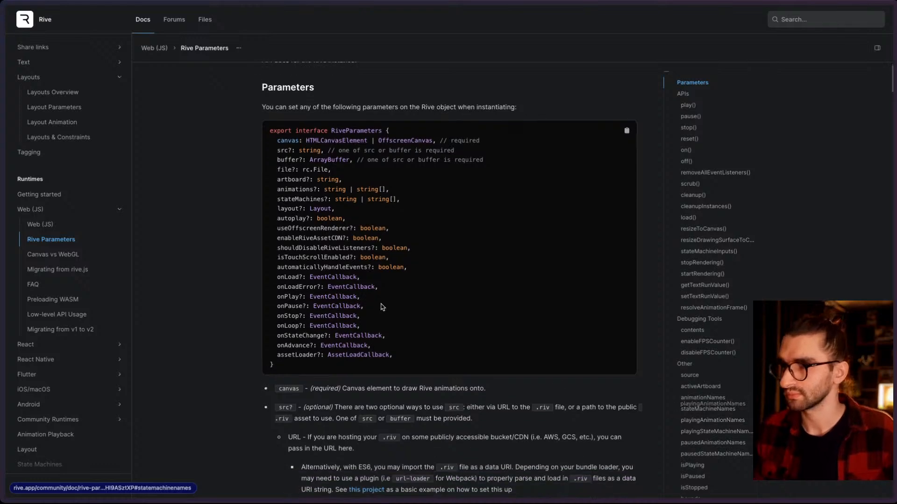
{"action": "scroll", "coordinate": [578, 402], "scroll_direction": "down", "scroll_amount": 1}
{"action": "scroll", "coordinate": [578, 401], "scroll_direction": "down", "scroll_amount": 3}
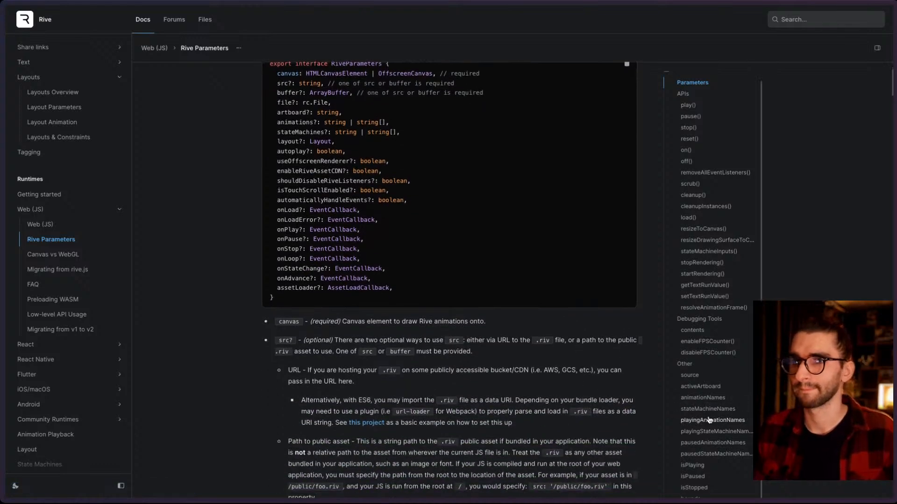
{"action": "left_click", "coordinate": [709, 464]}
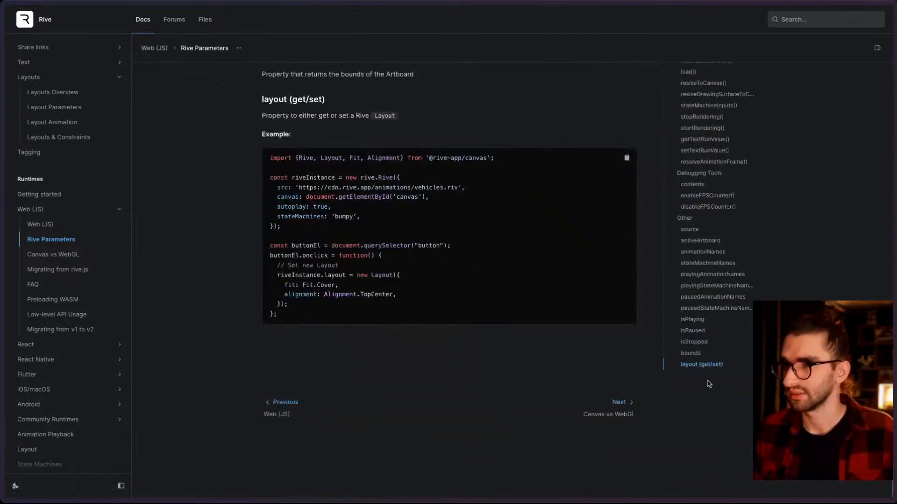
{"action": "left_click", "coordinate": [700, 353]}
{"action": "scroll", "coordinate": [371, 244], "scroll_direction": "up", "scroll_amount": 4}
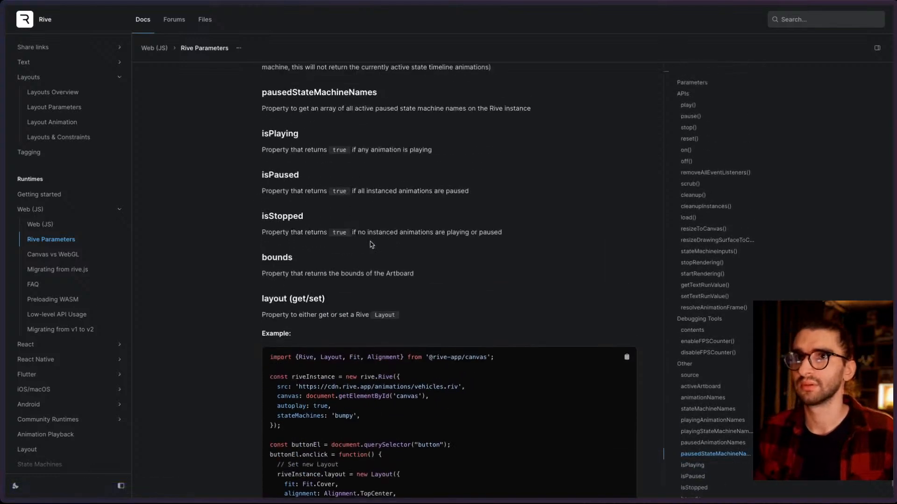
{"action": "scroll", "coordinate": [371, 245], "scroll_direction": "down", "scroll_amount": 2}
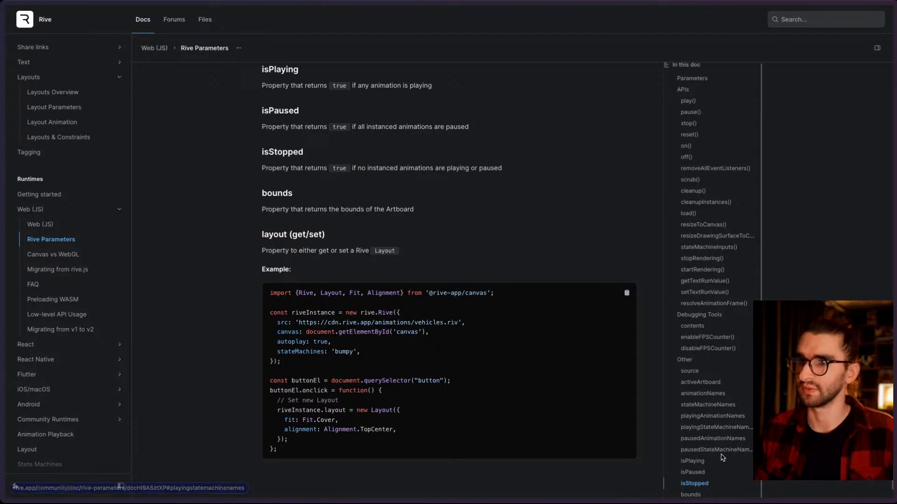
{"action": "scroll", "coordinate": [722, 458], "scroll_direction": "up", "scroll_amount": 1}
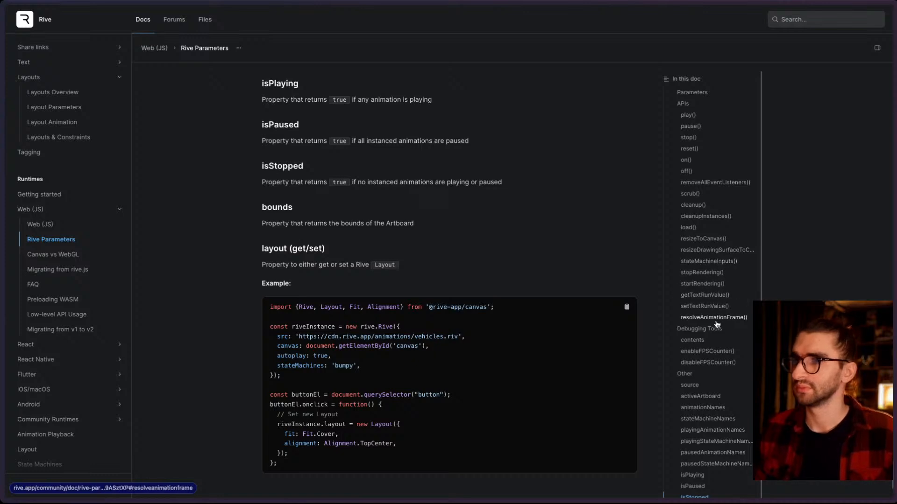
{"action": "left_click", "coordinate": [714, 266]}
{"action": "scroll", "coordinate": [715, 265], "scroll_direction": "up", "scroll_amount": 4}
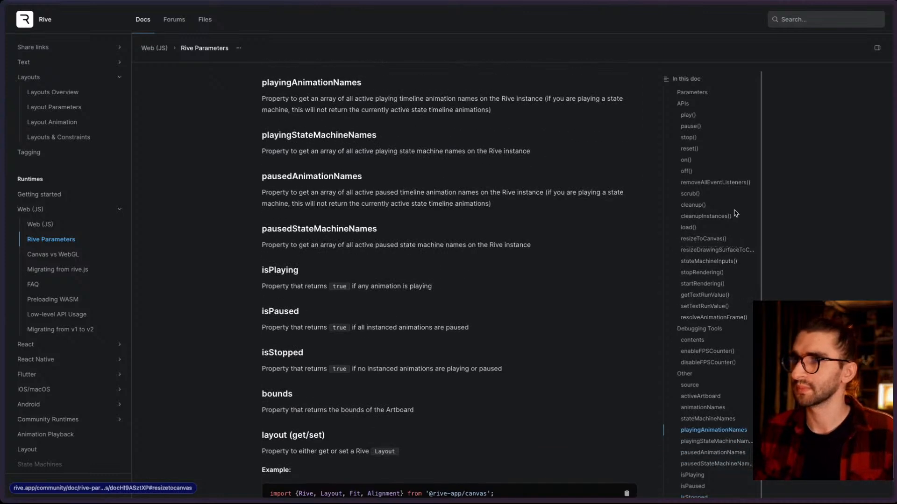
- Go to the resizeToCanvas() section and highlight the riveInstance.resizeDrawingSurfaceToCanvas(); line in the onLoad example
{"action": "left_click", "coordinate": [715, 239]}
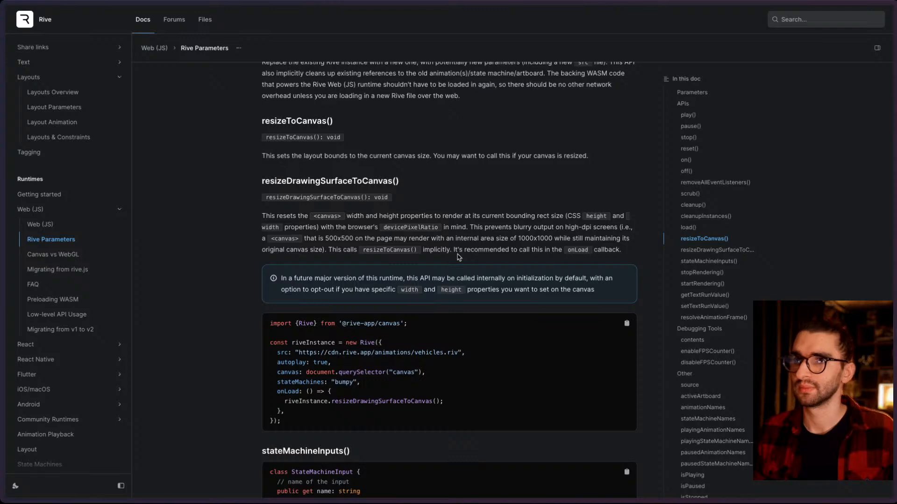
{"action": "scroll", "coordinate": [459, 257], "scroll_direction": "up", "scroll_amount": 1}
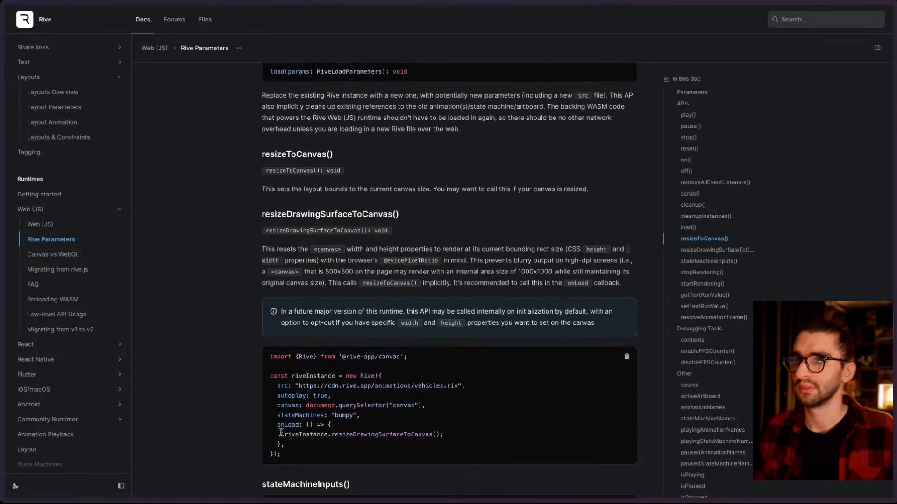
{"action": "left_click_drag", "start_coordinate": [282, 434], "coordinate": [359, 431]}
{"action": "left_click_drag", "start_coordinate": [444, 432], "coordinate": [443, 435]}
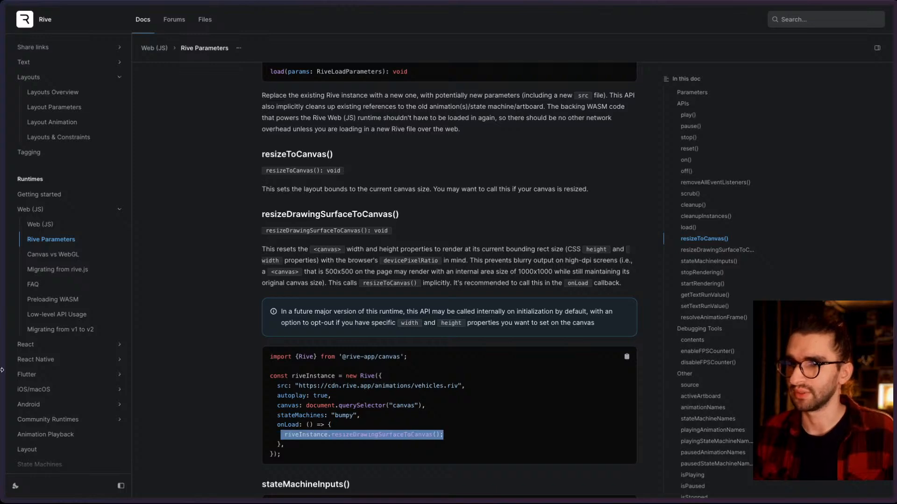
- Switch to the Webflow Demoing site, review the rive element's Fit options, and show all its settings
{"action": "mouse_move", "coordinate": [26, 323]}
{"action": "left_click", "coordinate": [54, 117]}
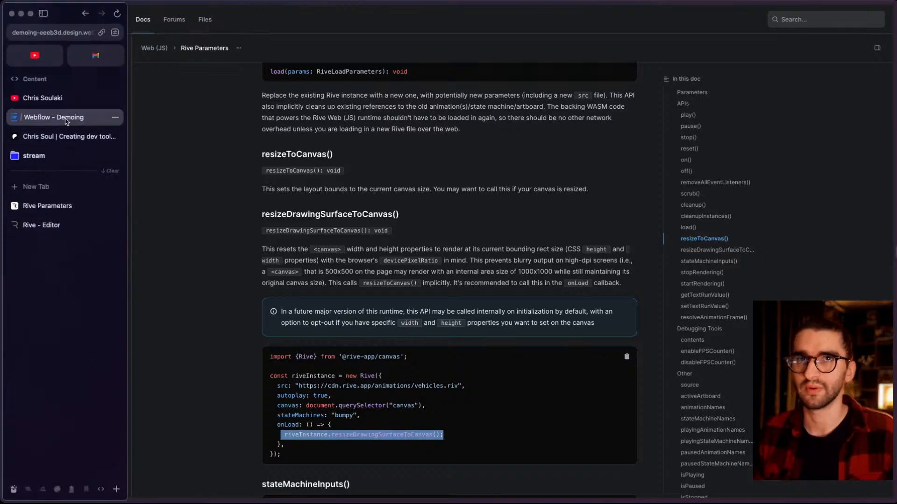
{"action": "left_click", "coordinate": [509, 181]}
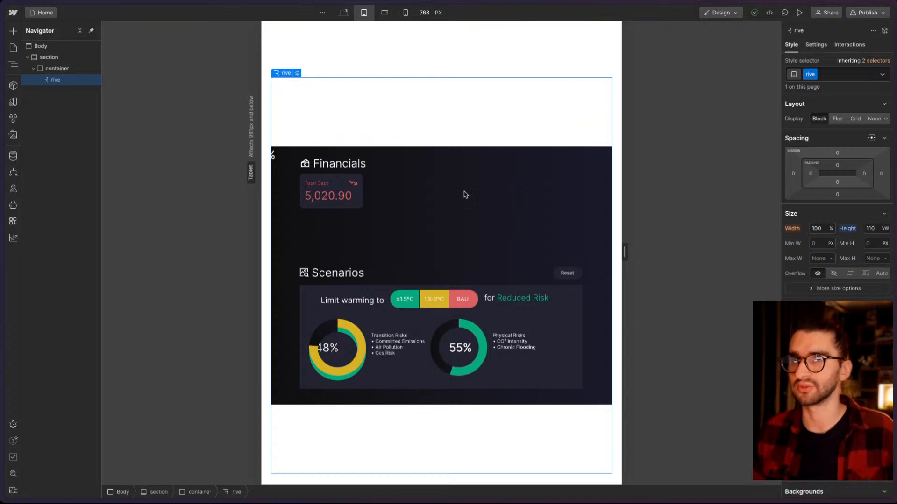
{"action": "left_click", "coordinate": [298, 74]}
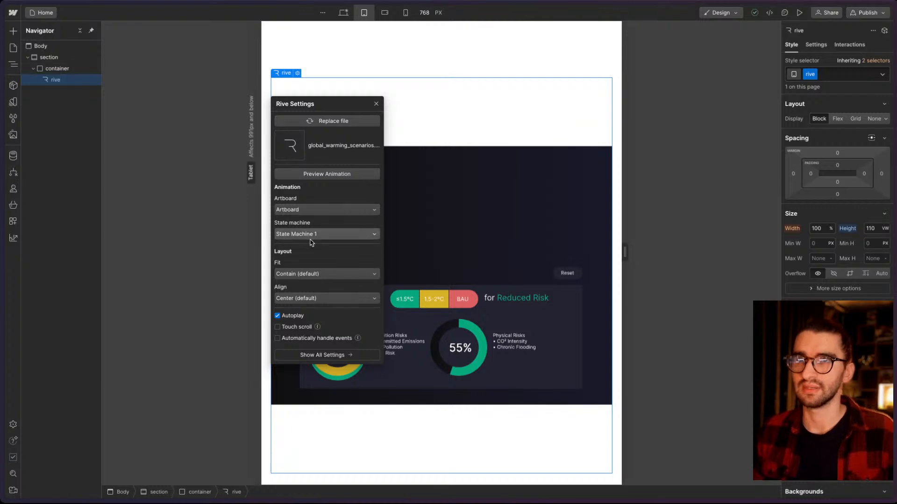
{"action": "left_click", "coordinate": [311, 274]}
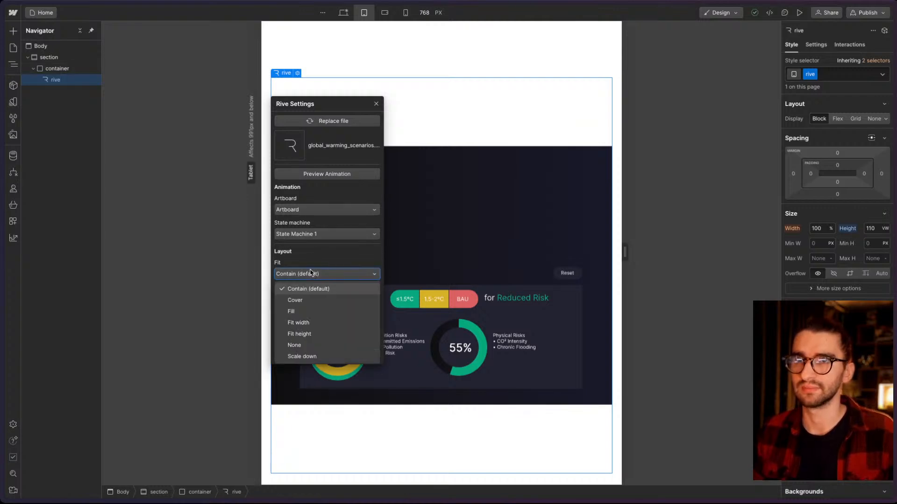
{"action": "left_click", "coordinate": [302, 270]}
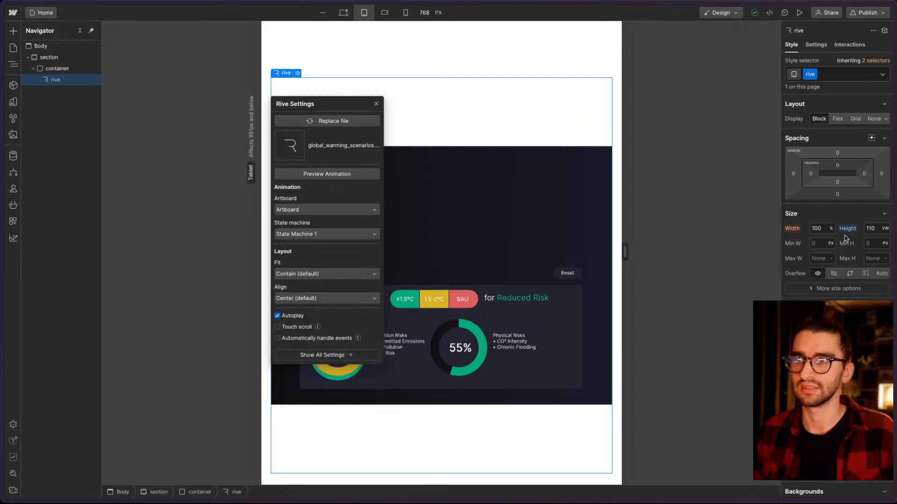
{"action": "left_click", "coordinate": [314, 276]}
{"action": "left_click", "coordinate": [314, 275]}
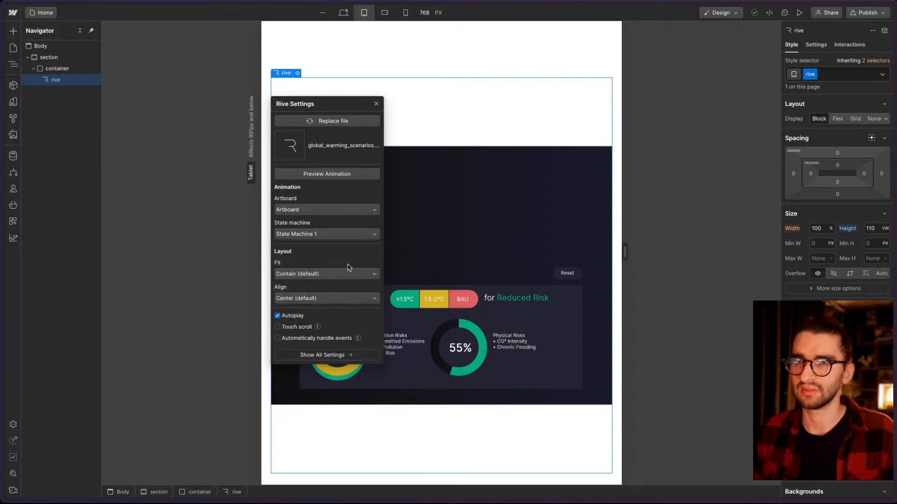
{"action": "left_click", "coordinate": [319, 354]}
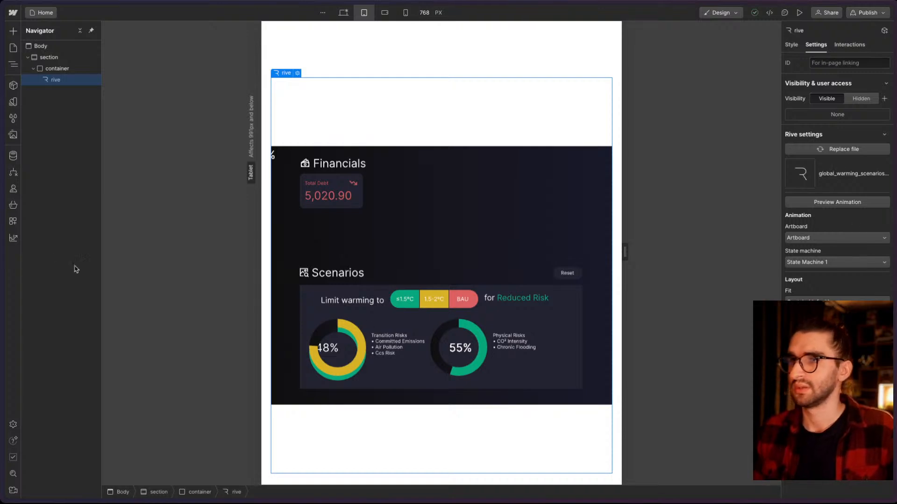
- Return to the Rive Parameters documentation and study the resizeDrawingSurfaceToCanvas() example, including its src URL
{"action": "mouse_move", "coordinate": [2, 253]}
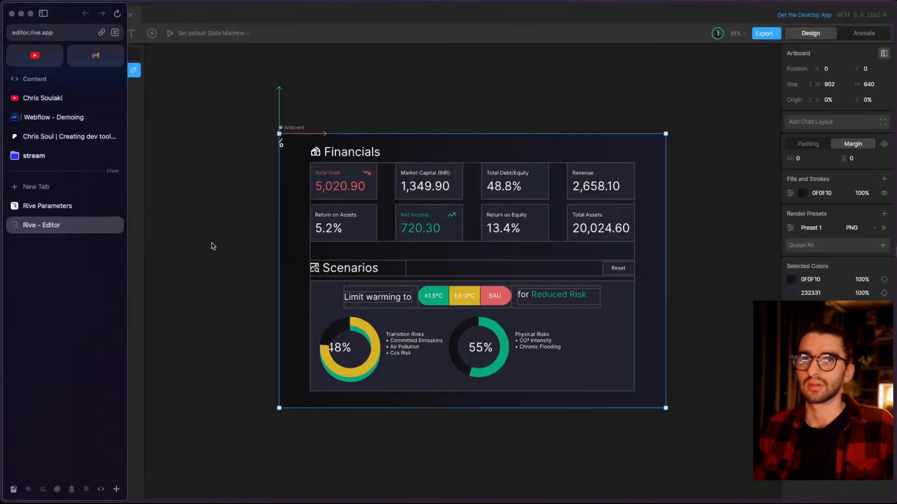
{"action": "left_click", "coordinate": [58, 211]}
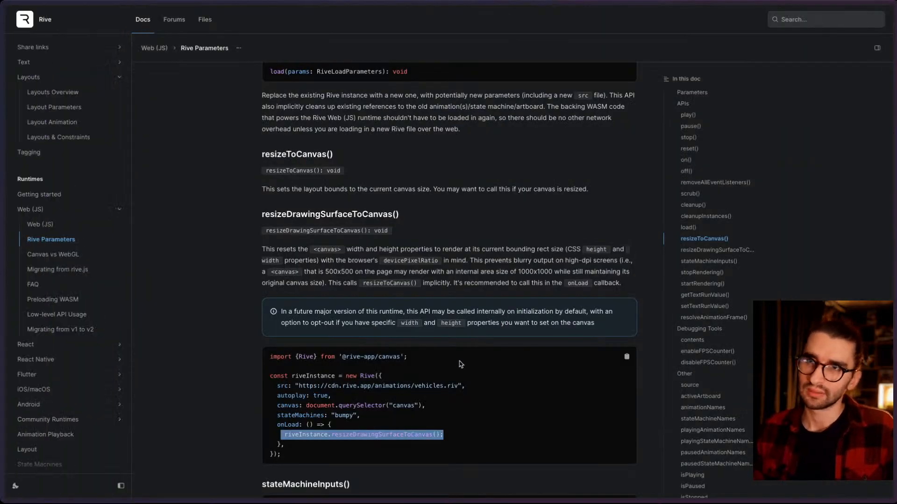
{"action": "scroll", "coordinate": [461, 364], "scroll_direction": "up", "scroll_amount": 5}
{"action": "scroll", "coordinate": [460, 364], "scroll_direction": "down", "scroll_amount": 6}
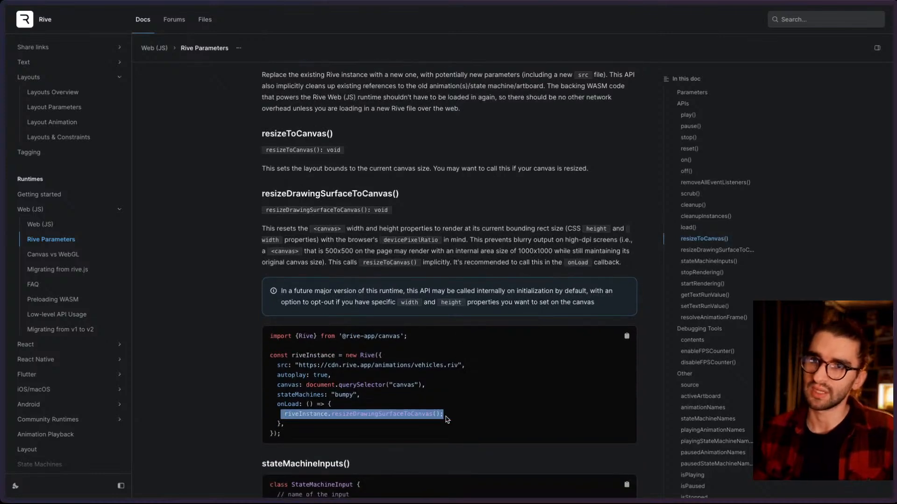
{"action": "left_click", "coordinate": [446, 419]}
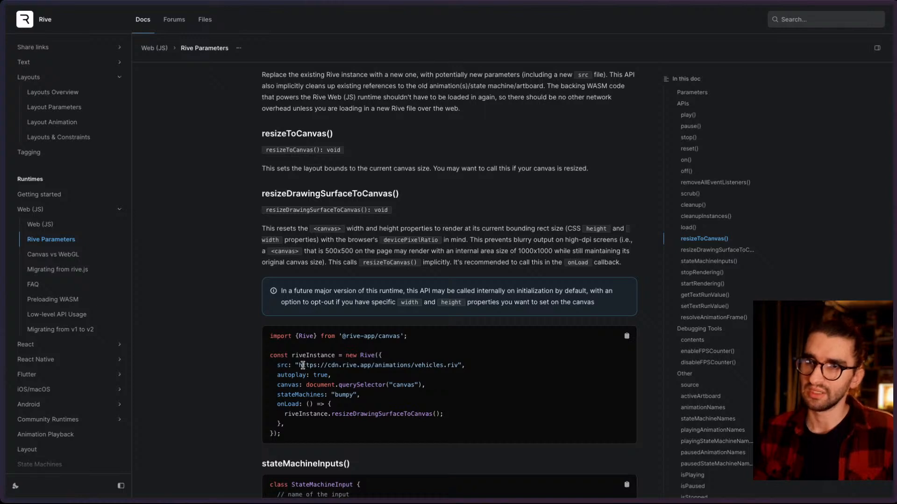
{"action": "left_click_drag", "start_coordinate": [302, 365], "coordinate": [458, 365]}
{"action": "left_click", "coordinate": [453, 365]}
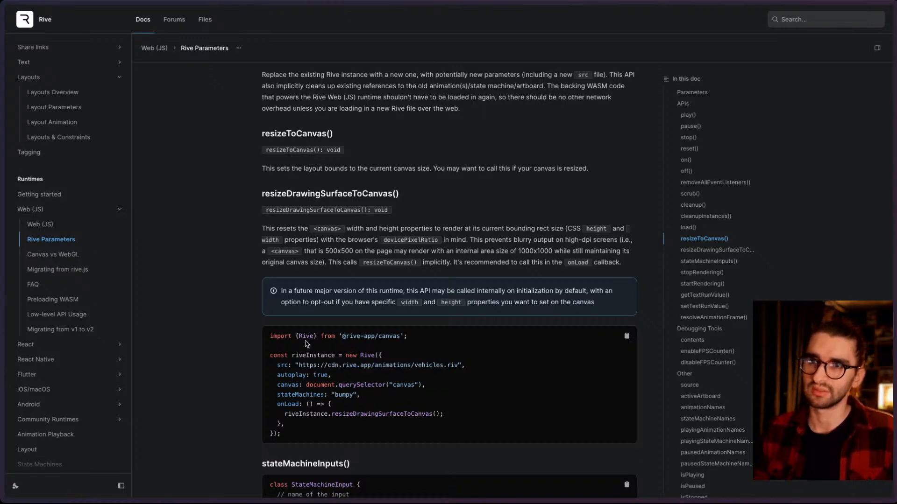
- Recheck the Webflow page and the Rive editor, then return to the documentation and highlight resizeDrawingSurfaceToCanvas in the example code
{"action": "mouse_move", "coordinate": [2, 220]}
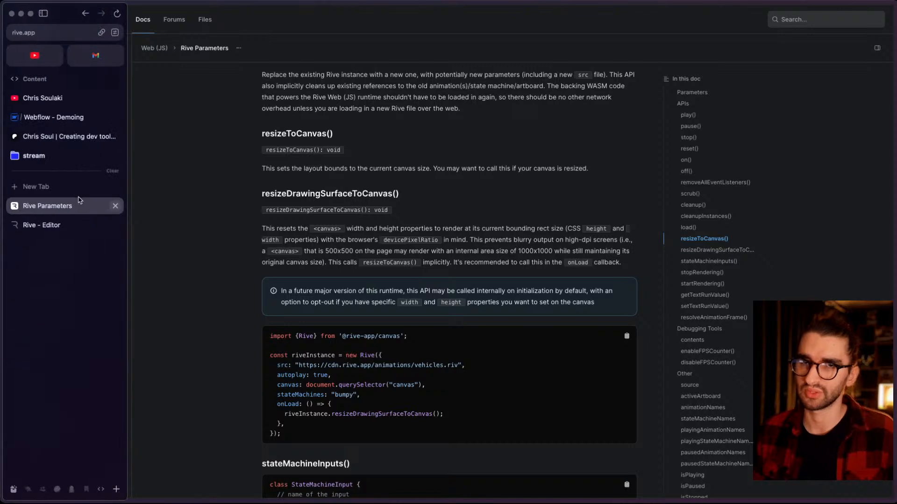
{"action": "left_click", "coordinate": [67, 117]}
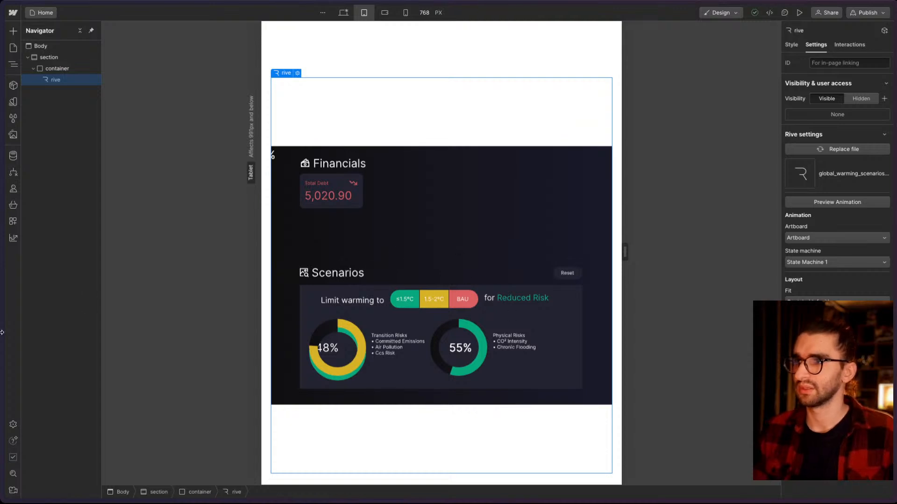
{"action": "mouse_move", "coordinate": [2, 332]}
{"action": "left_click", "coordinate": [51, 225]}
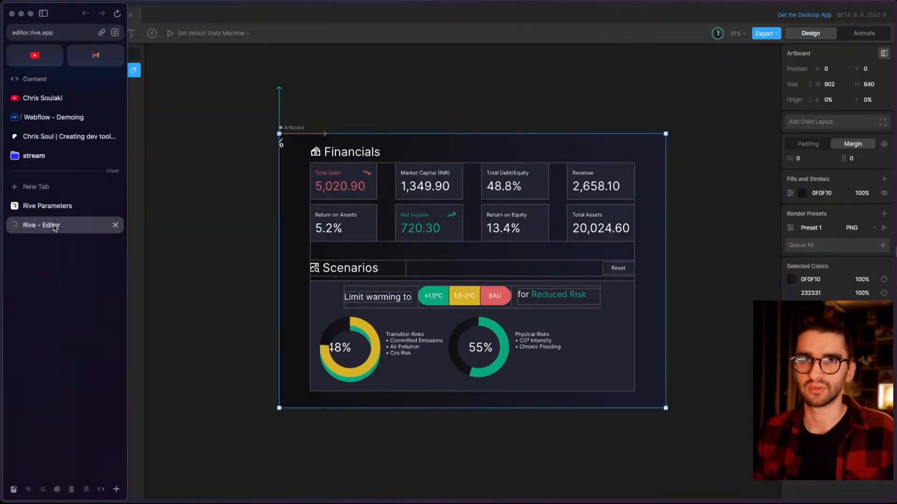
{"action": "mouse_move", "coordinate": [2, 205]}
{"action": "left_click", "coordinate": [75, 206]}
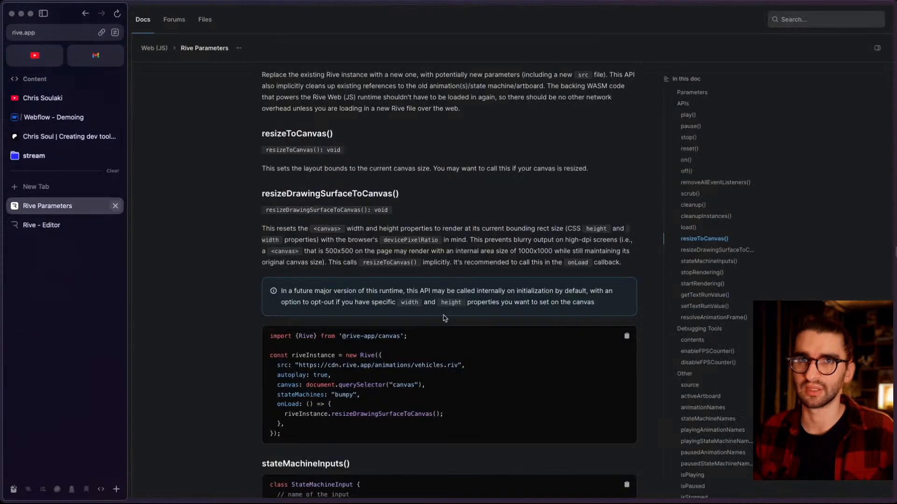
{"action": "double_click", "coordinate": [357, 416]}
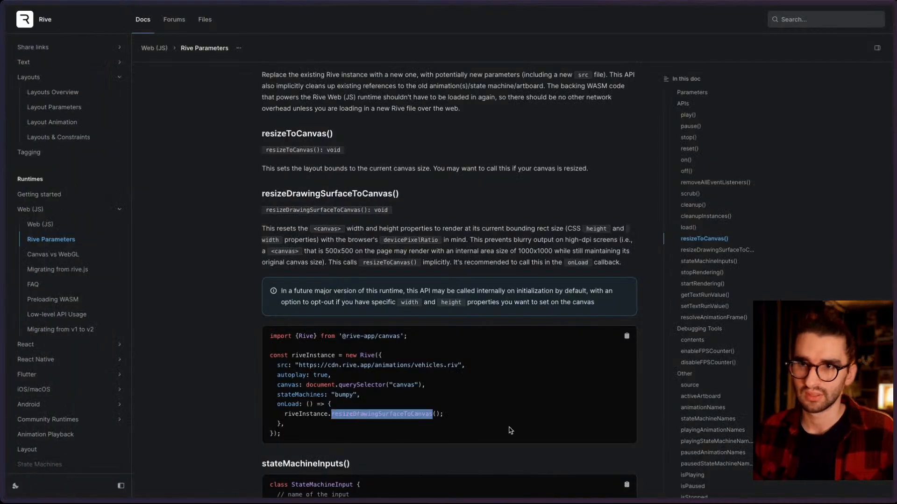
- Review the load(), cleanupInstances() and cleanup() sections of the Rive Parameters documentation
{"action": "left_click", "coordinate": [495, 425]}
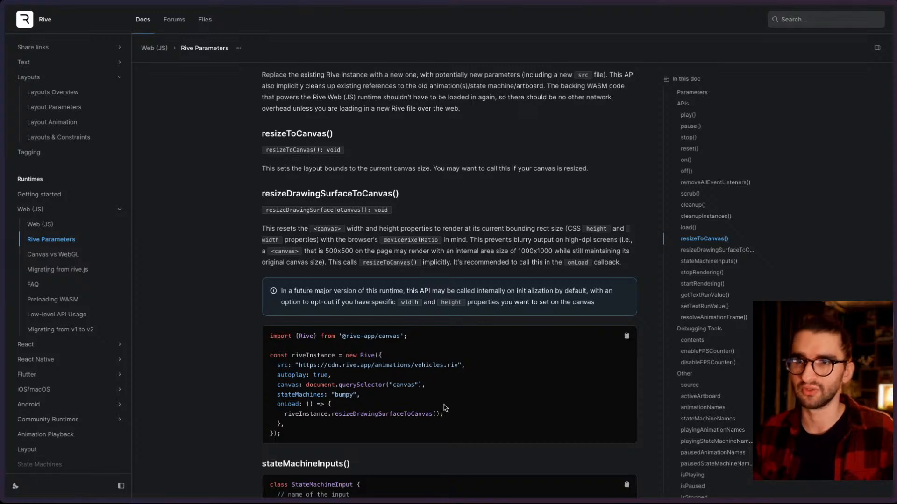
{"action": "scroll", "coordinate": [443, 406], "scroll_direction": "up", "scroll_amount": 5}
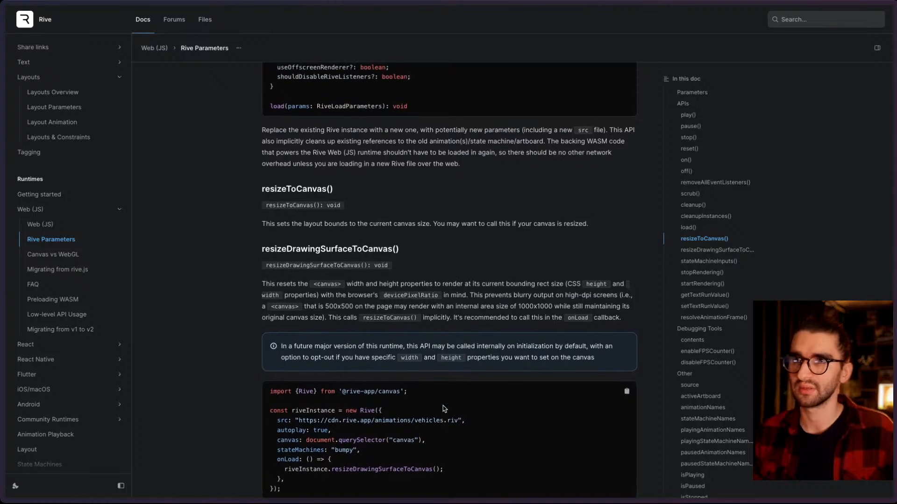
{"action": "scroll", "coordinate": [442, 421], "scroll_direction": "up", "scroll_amount": 8}
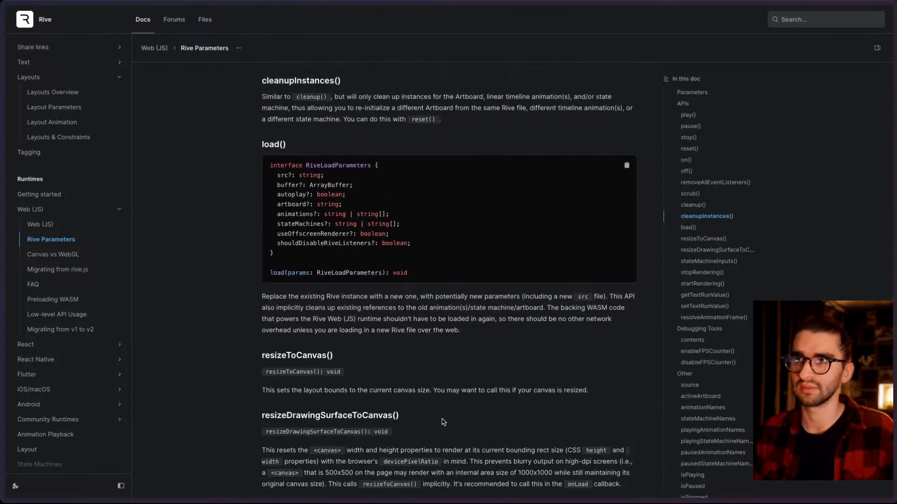
{"action": "scroll", "coordinate": [238, 234], "scroll_direction": "up", "scroll_amount": 7}
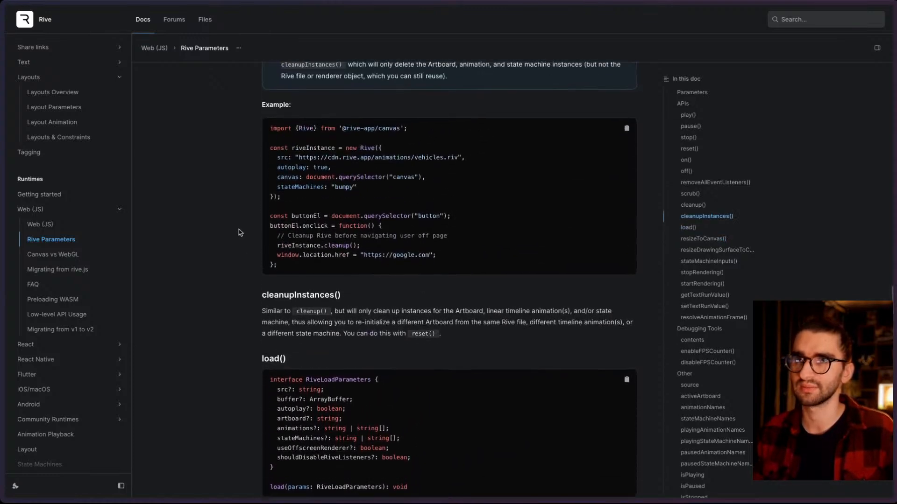
{"action": "scroll", "coordinate": [239, 232], "scroll_direction": "down", "scroll_amount": 1}
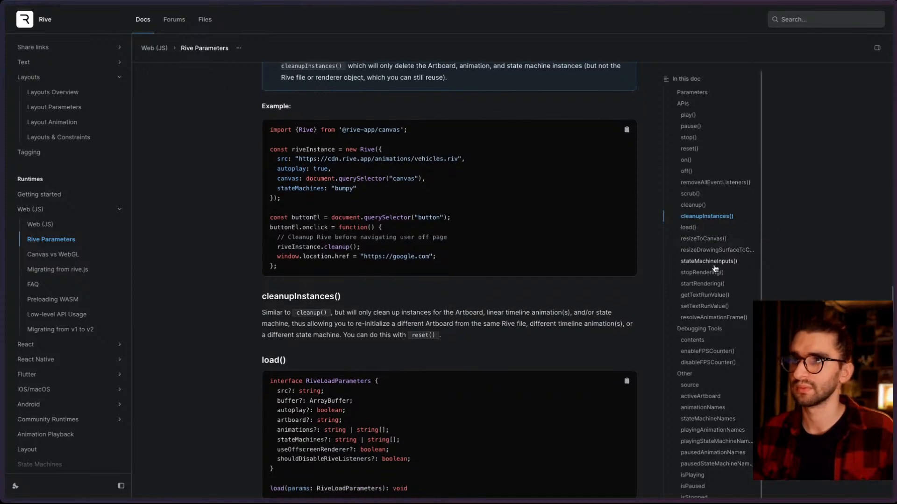
{"action": "scroll", "coordinate": [687, 367], "scroll_direction": "down", "scroll_amount": 1}
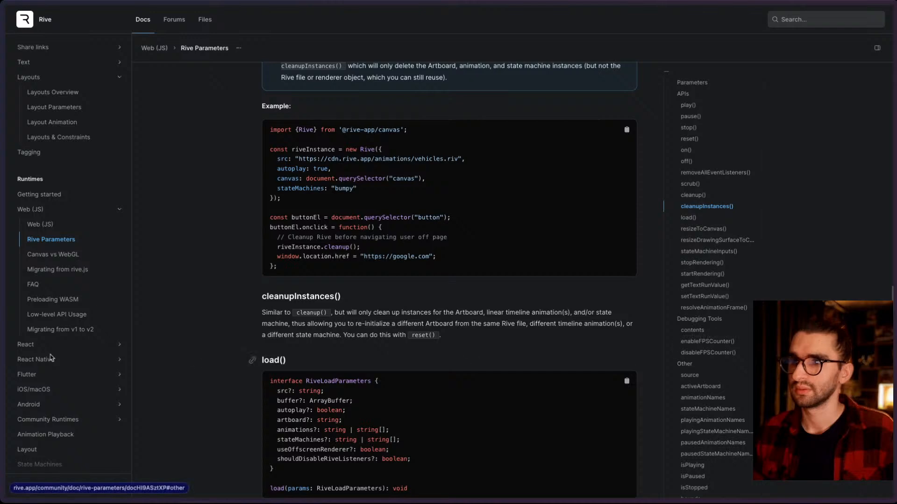
- Switch to the Webflow Demoing site and inspect the full rive element at the desktop breakpoint
{"action": "mouse_move", "coordinate": [29, 258]}
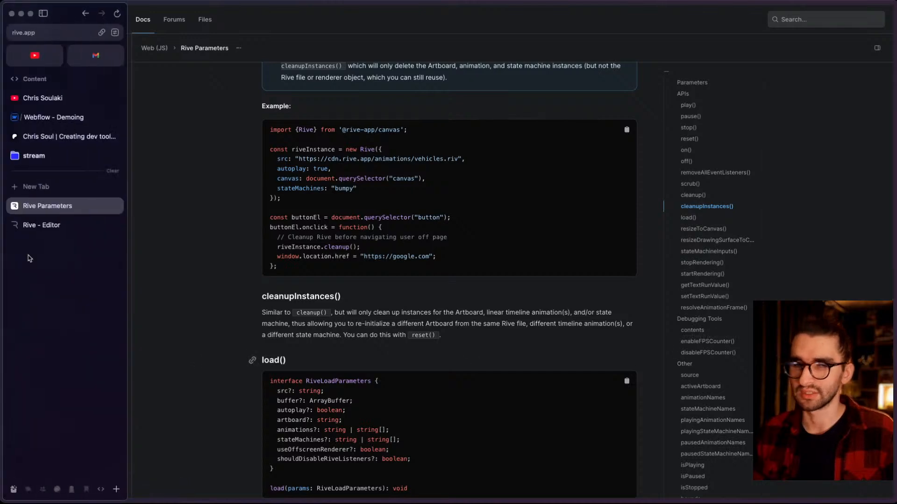
{"action": "left_click", "coordinate": [60, 119]}
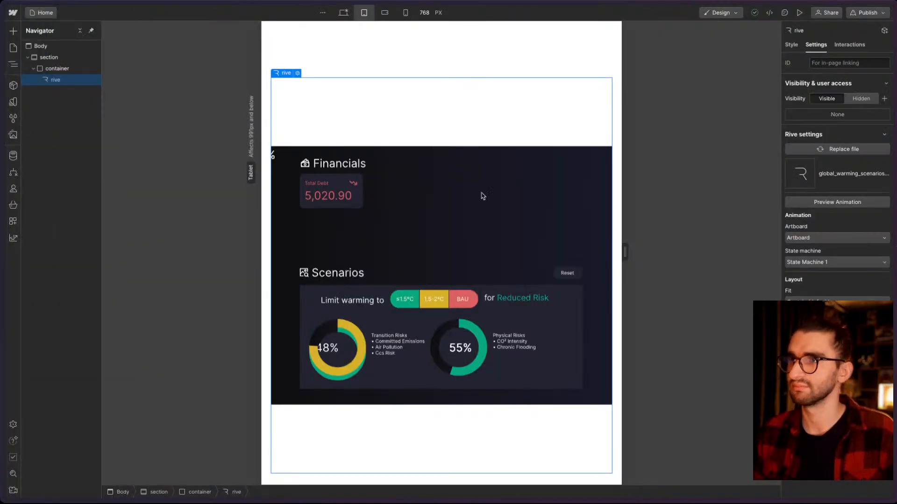
{"action": "left_click", "coordinate": [342, 13]}
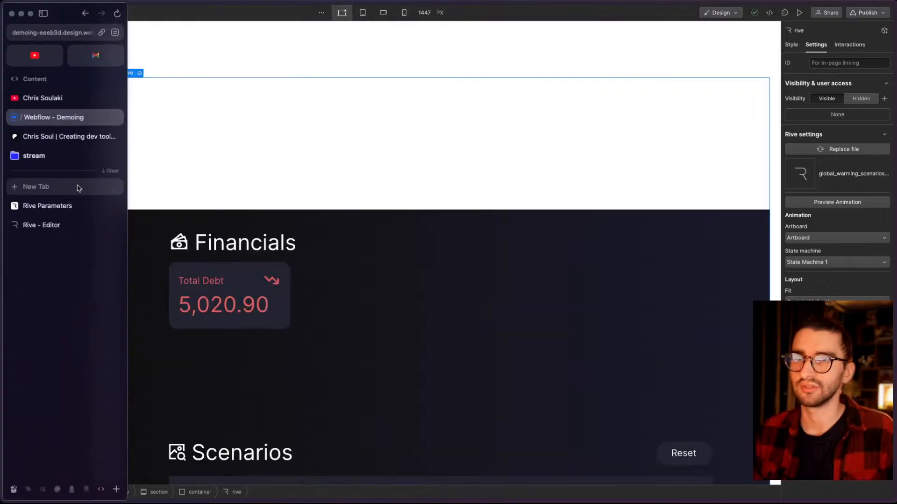
{"action": "scroll", "coordinate": [330, 256], "scroll_direction": "down", "scroll_amount": 4}
{"action": "scroll", "coordinate": [330, 256], "scroll_direction": "down", "scroll_amount": 2}
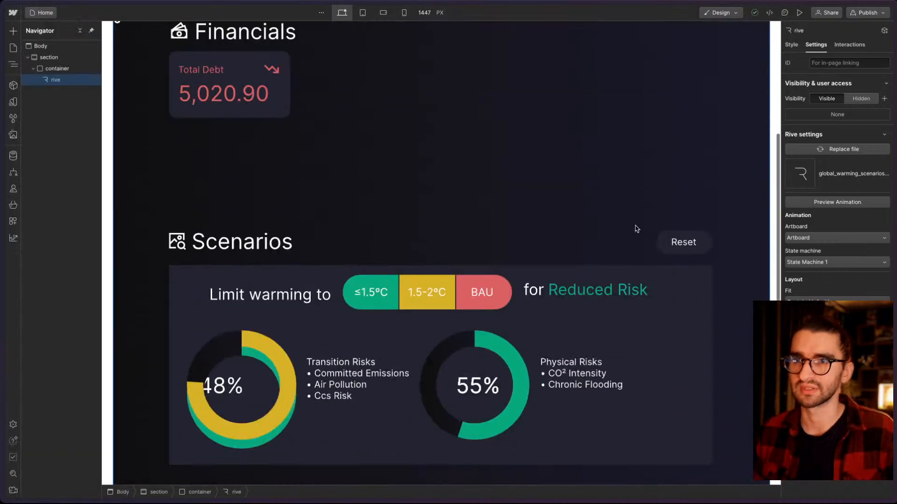
{"action": "scroll", "coordinate": [727, 80], "scroll_direction": "up", "scroll_amount": 6}
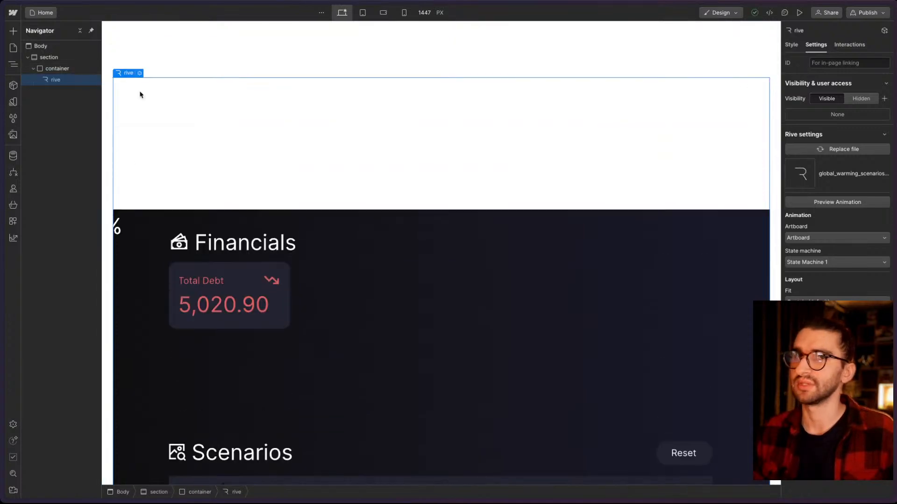
- Set the rive element's height to Auto and keep its Fit option at Contain (default)
{"action": "double_click", "coordinate": [139, 95]}
{"action": "left_click", "coordinate": [791, 45]}
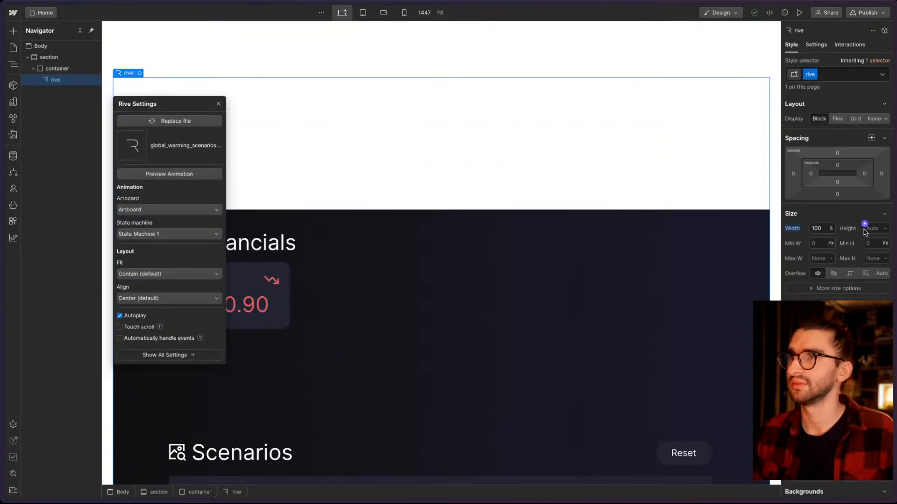
{"action": "left_click", "coordinate": [885, 229]}
{"action": "left_click", "coordinate": [878, 228]}
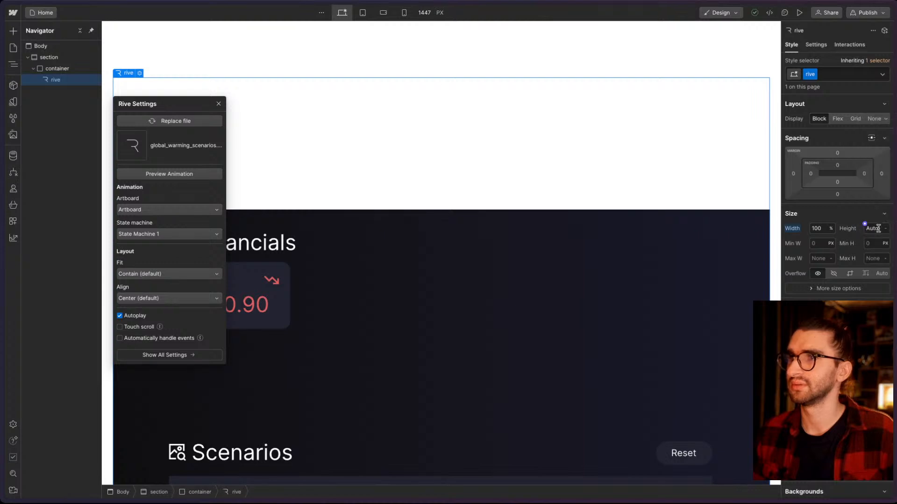
{"action": "left_click", "coordinate": [155, 275]}
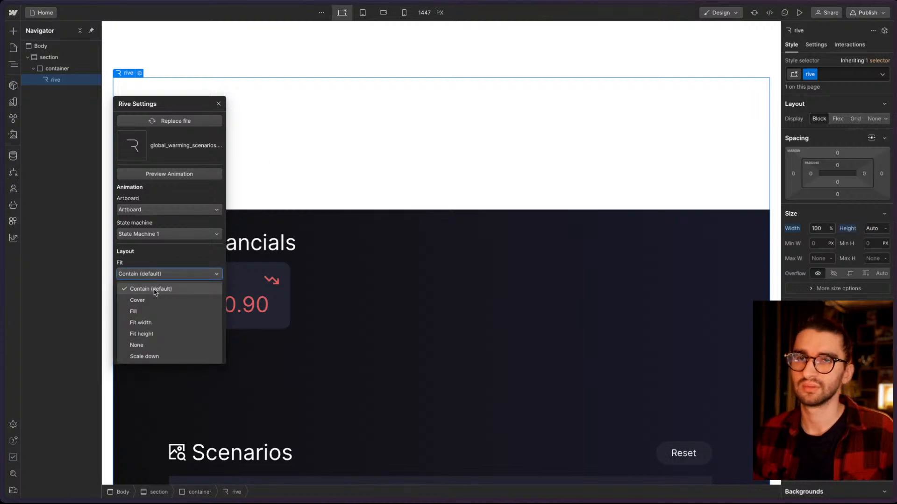
{"action": "left_click", "coordinate": [155, 292]}
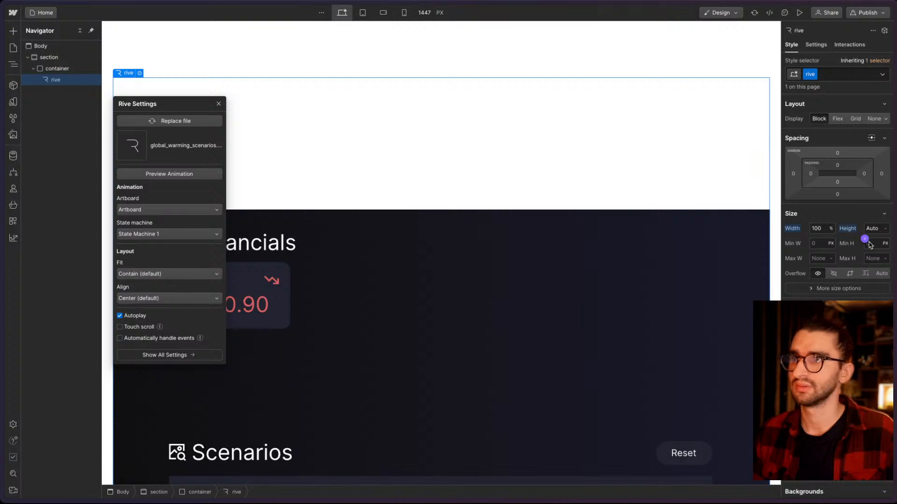
- Check the rive element's settings and its layout on the canvas, and preview the page at the desktop breakpoint before returning to the design
{"action": "scroll", "coordinate": [662, 300], "scroll_direction": "down", "scroll_amount": 2}
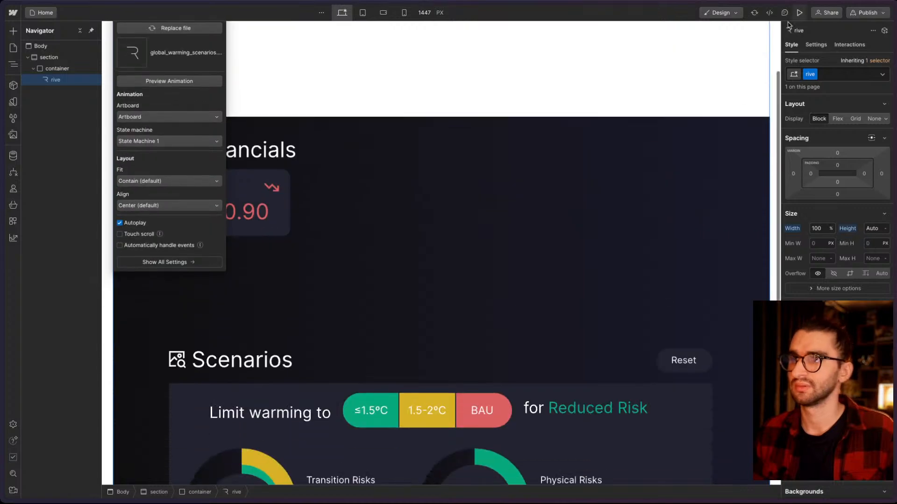
{"action": "left_click", "coordinate": [816, 45]}
{"action": "scroll", "coordinate": [575, 261], "scroll_direction": "down", "scroll_amount": 4}
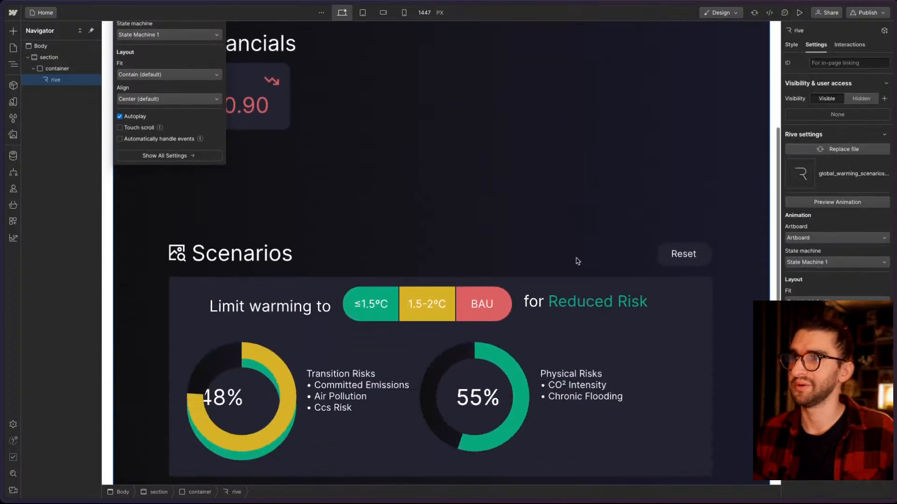
{"action": "scroll", "coordinate": [577, 266], "scroll_direction": "up", "scroll_amount": 6}
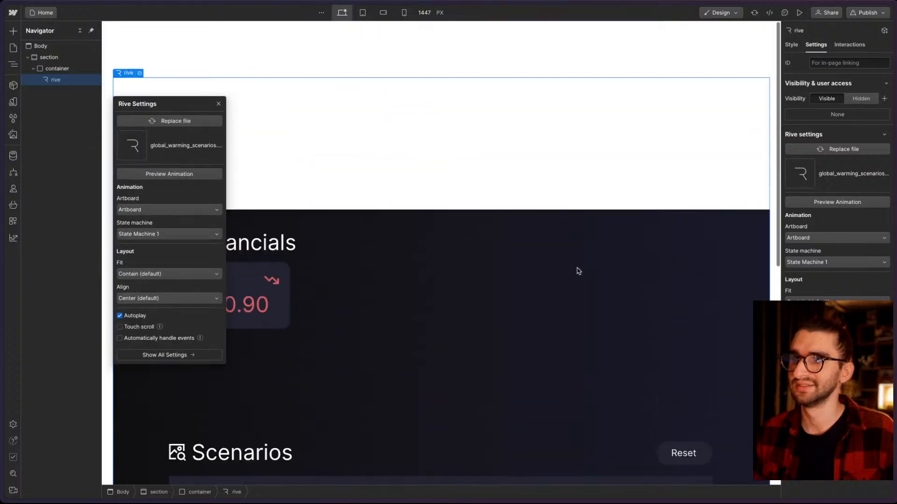
{"action": "left_click", "coordinate": [800, 13]}
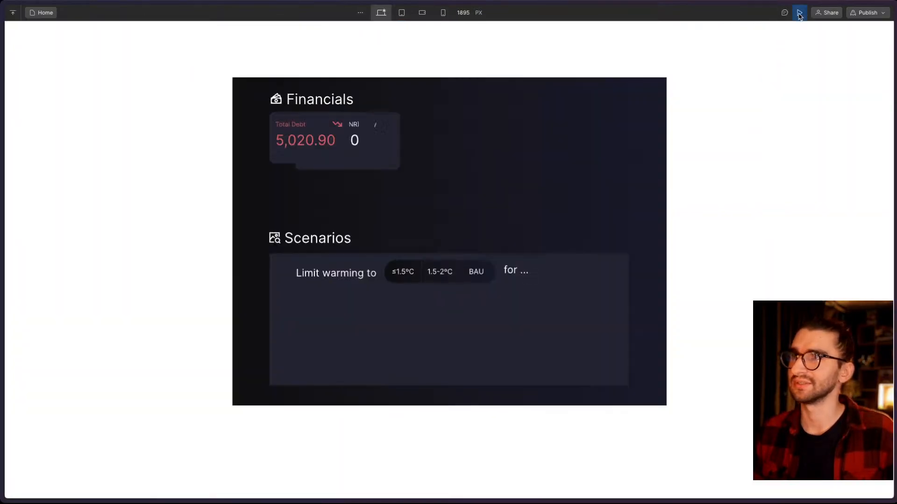
{"action": "left_click", "coordinate": [799, 13]}
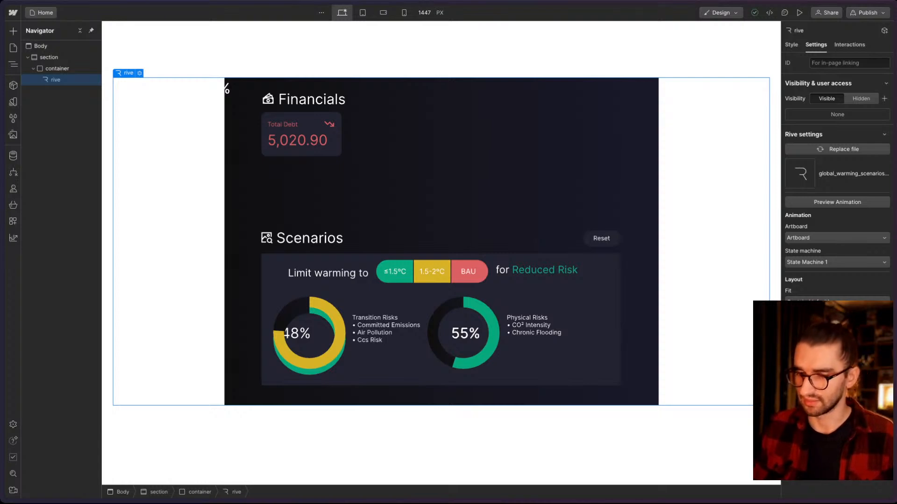
{"action": "double_click", "coordinate": [441, 282]}
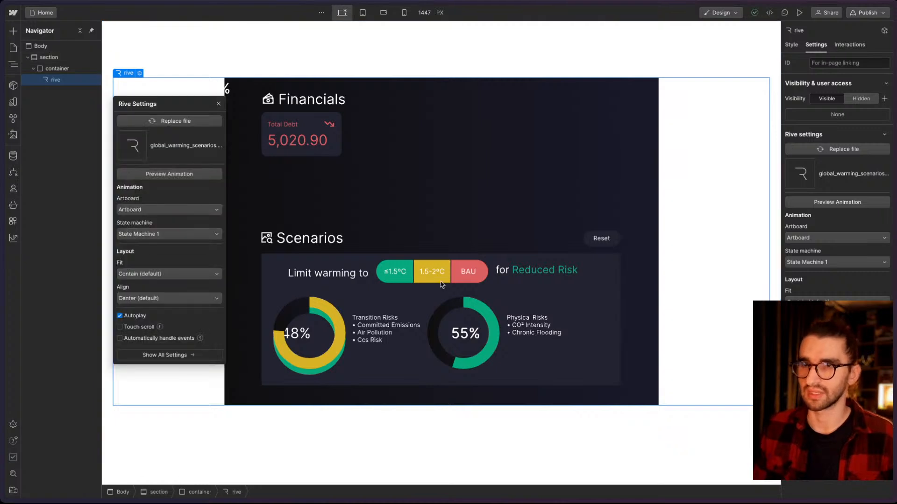
{"action": "double_click", "coordinate": [441, 282]}
{"action": "left_click", "coordinate": [442, 282]}
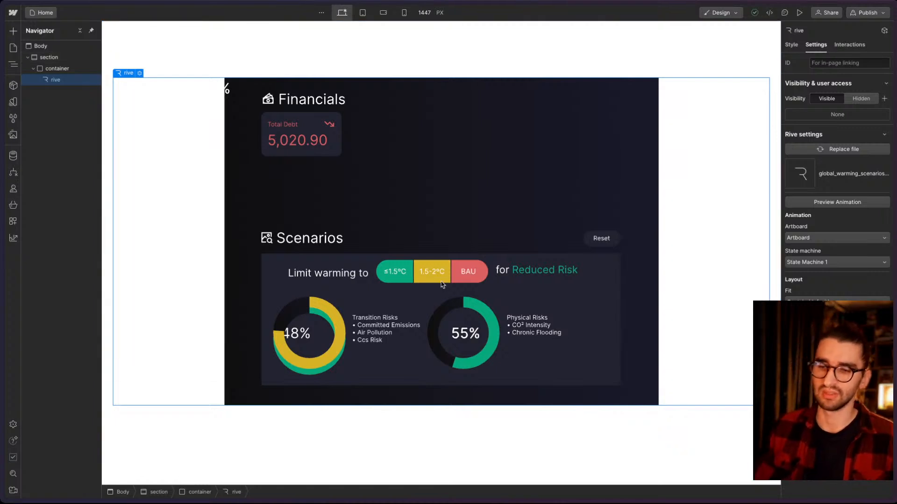